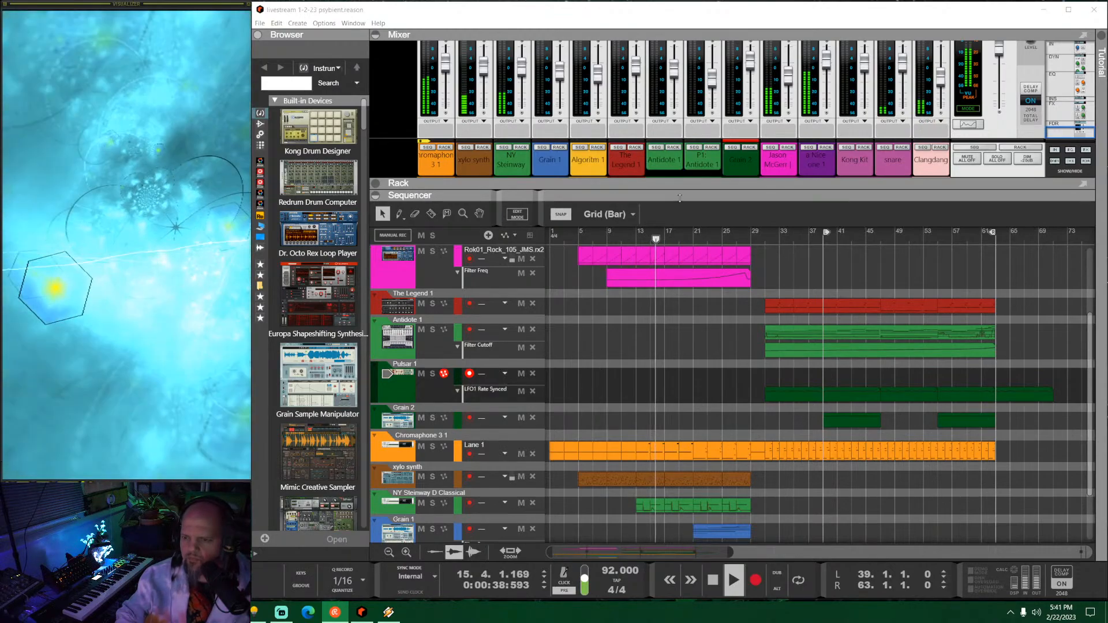
Step: Give the sequencer more room and extend Grain 1's Filter Freq automation clip to bar 31, making it 10 bars long
{"action": "left_click_drag", "start_coordinate": [680, 199], "coordinate": [680, 166]}
{"action": "left_click", "coordinate": [687, 358]}
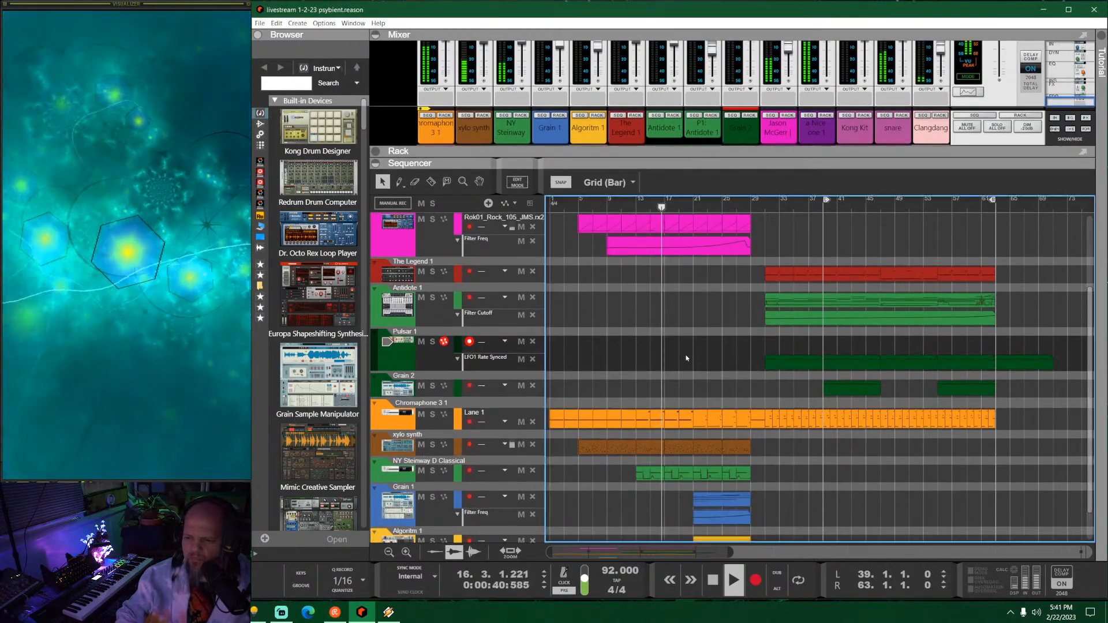
{"action": "scroll", "coordinate": [686, 358], "scroll_direction": "down", "scroll_amount": 2}
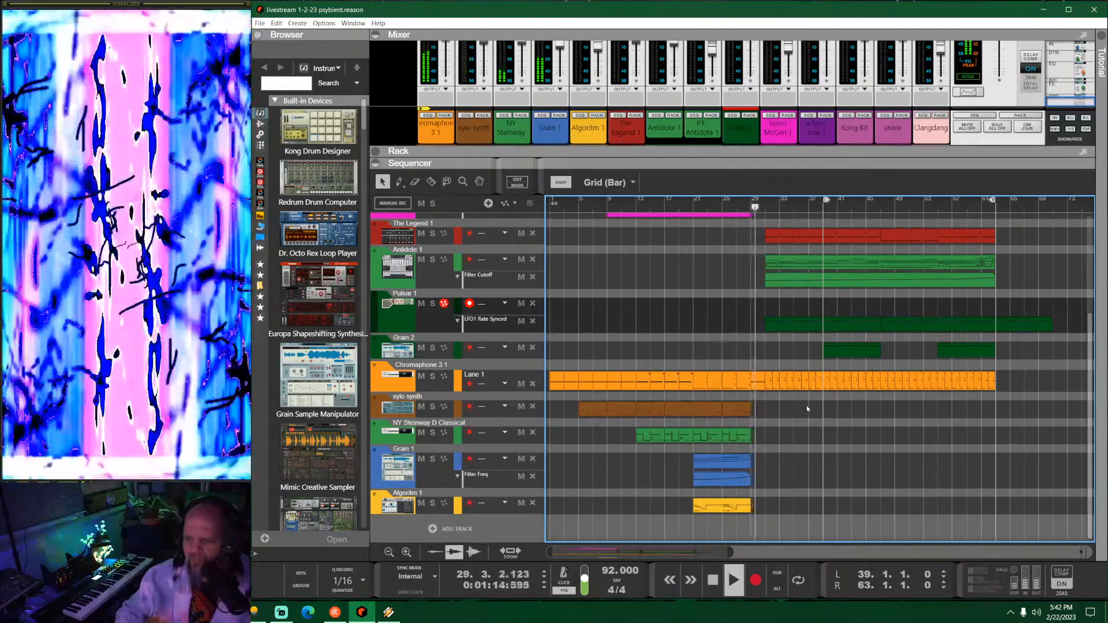
{"action": "left_click_drag", "start_coordinate": [750, 479], "coordinate": [765, 479]}
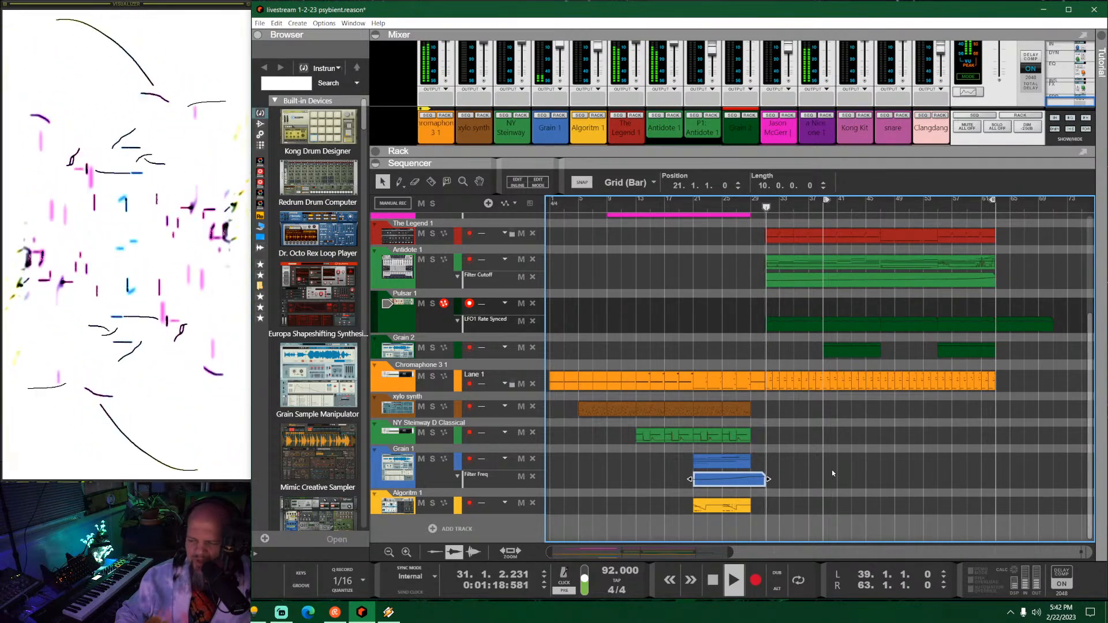
Step: Enlarge the mixer, check the P1 Antidote 1 channel by toggling its solo, and adjust that channel's level fader slightly
{"action": "scroll", "coordinate": [799, 368], "scroll_direction": "up", "scroll_amount": 5}
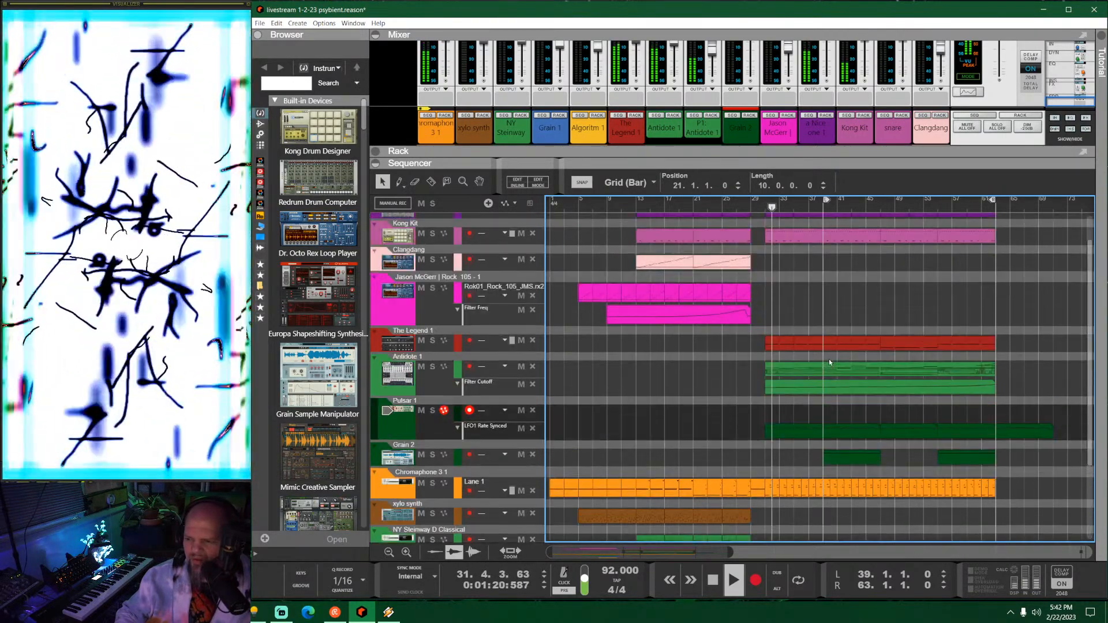
{"action": "scroll", "coordinate": [664, 483], "scroll_direction": "right", "scroll_amount": 4}
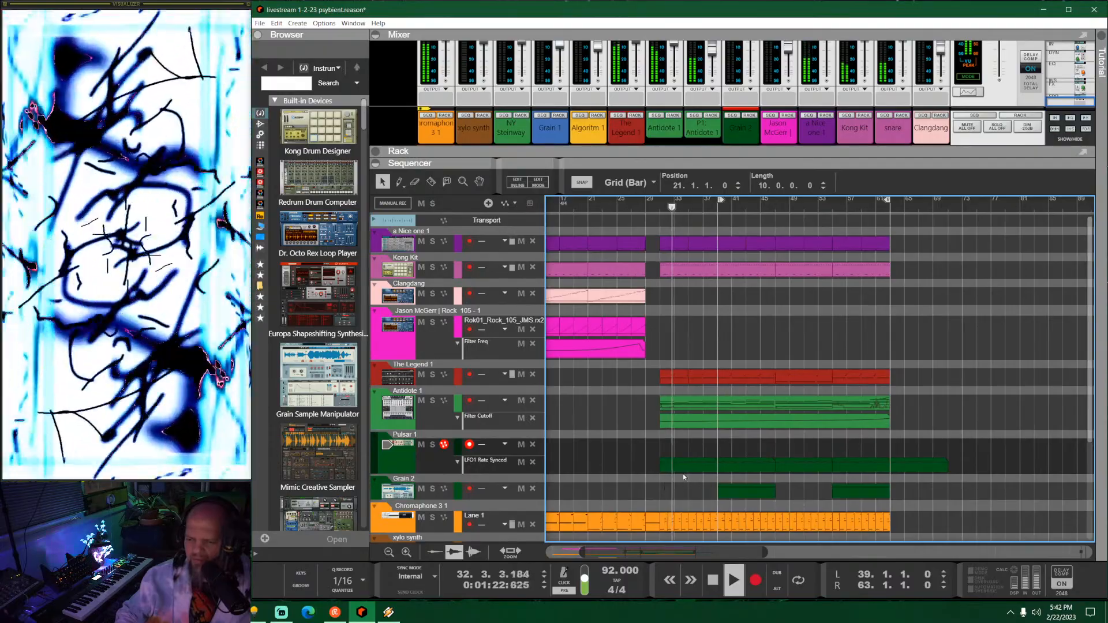
{"action": "scroll", "coordinate": [675, 473], "scroll_direction": "down", "scroll_amount": 2}
{"action": "scroll", "coordinate": [675, 472], "scroll_direction": "down", "scroll_amount": 1}
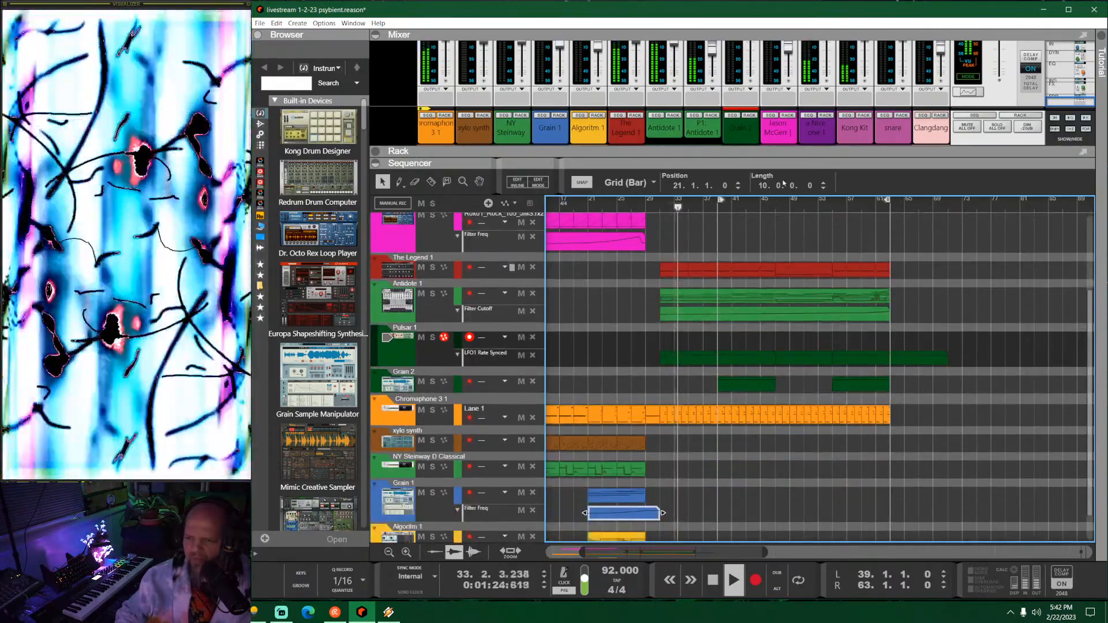
{"action": "left_click_drag", "start_coordinate": [777, 150], "coordinate": [776, 296]}
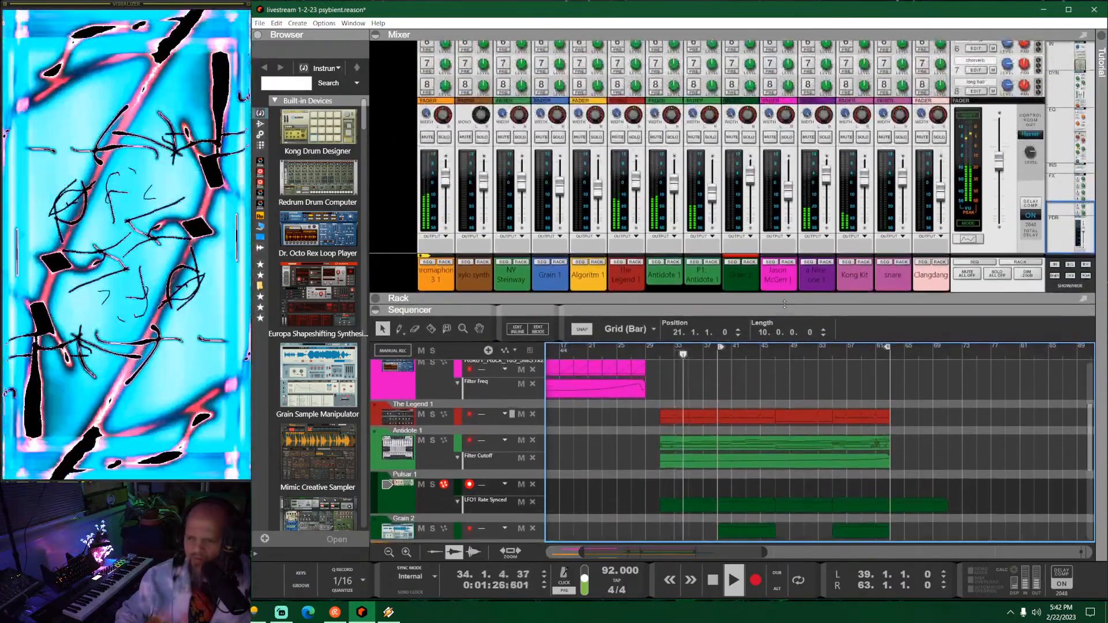
{"action": "left_click", "coordinate": [710, 139]}
{"action": "left_click", "coordinate": [710, 139]}
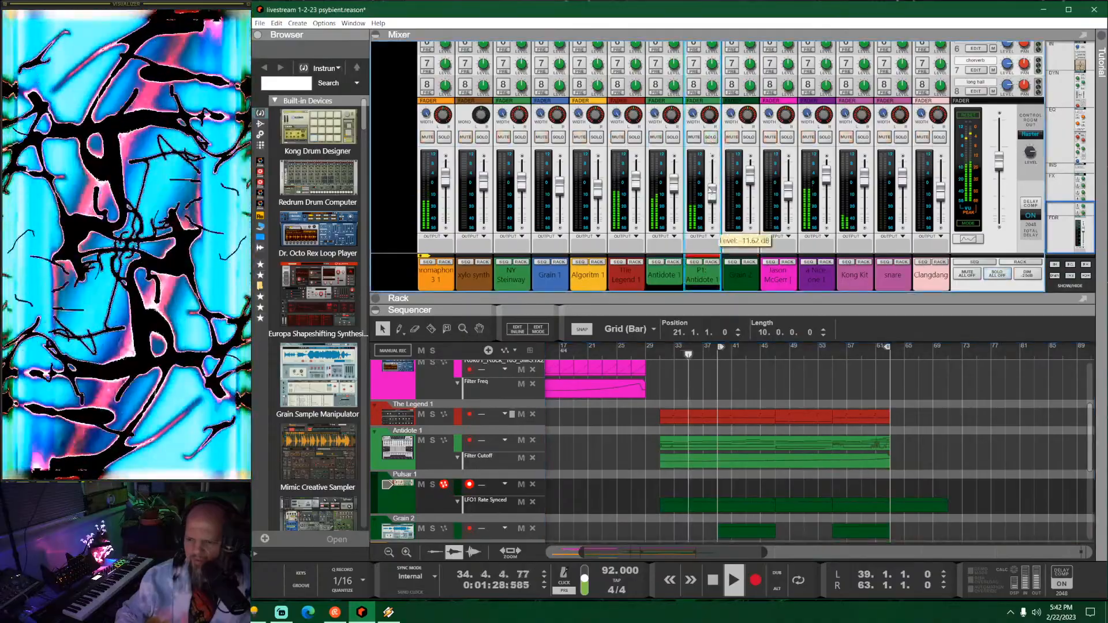
{"action": "left_click_drag", "start_coordinate": [712, 200], "coordinate": [713, 195]}
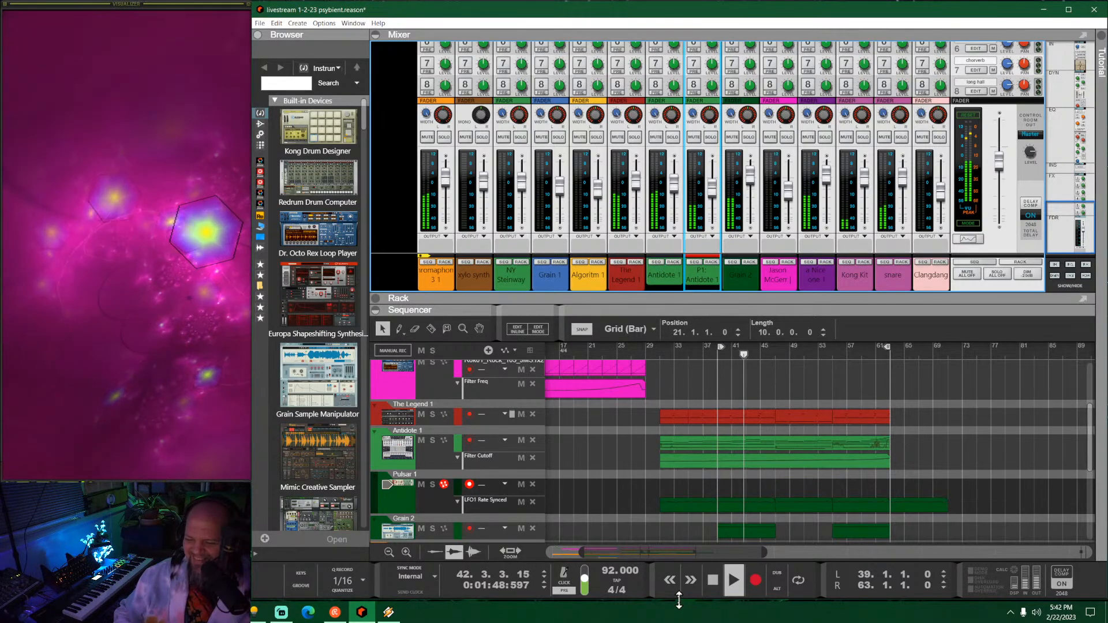
Step: Shrink the mixer down to its channel name strips so the sequencer fills most of the window
{"action": "left_click_drag", "start_coordinate": [680, 601], "coordinate": [682, 603]}
{"action": "left_click_drag", "start_coordinate": [749, 307], "coordinate": [749, 144]}
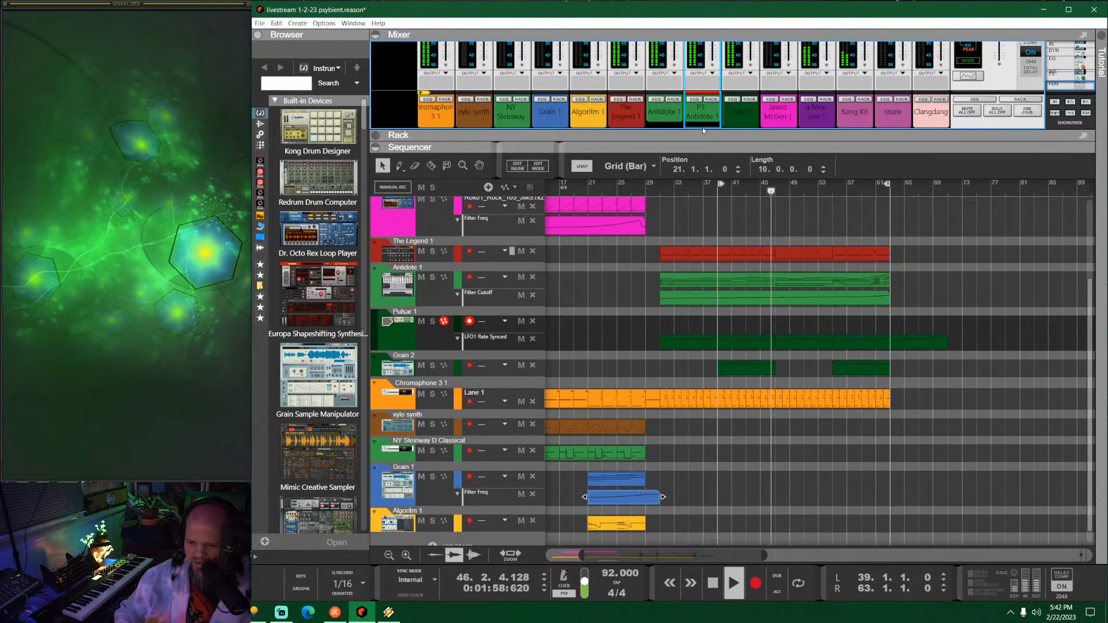
{"action": "scroll", "coordinate": [688, 339], "scroll_direction": "up", "scroll_amount": 5}
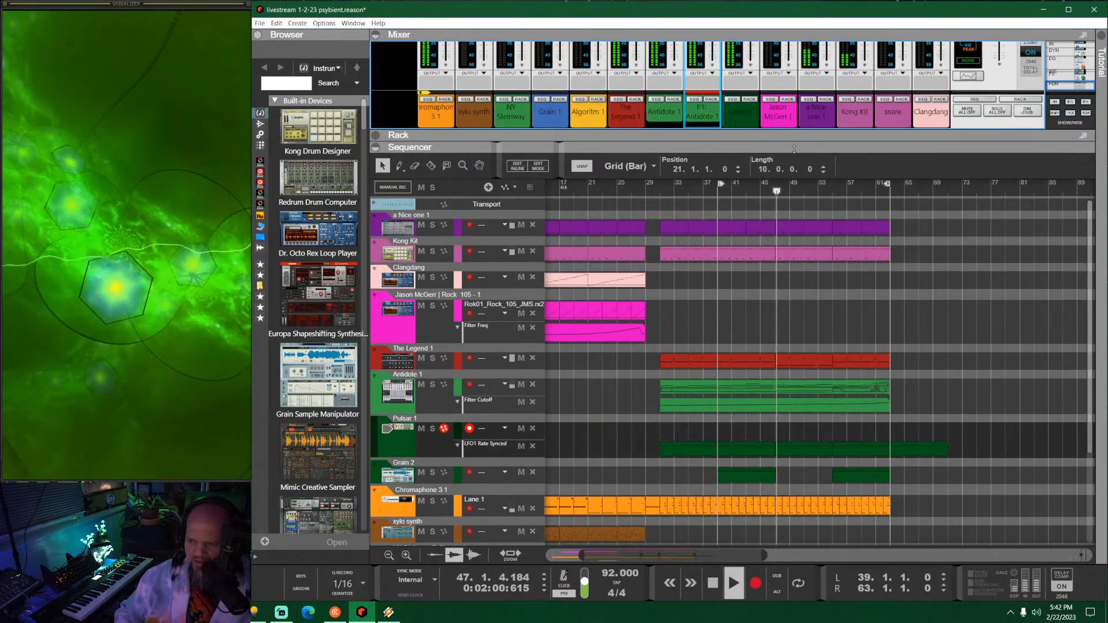
{"action": "left_click_drag", "start_coordinate": [789, 136], "coordinate": [770, 269]}
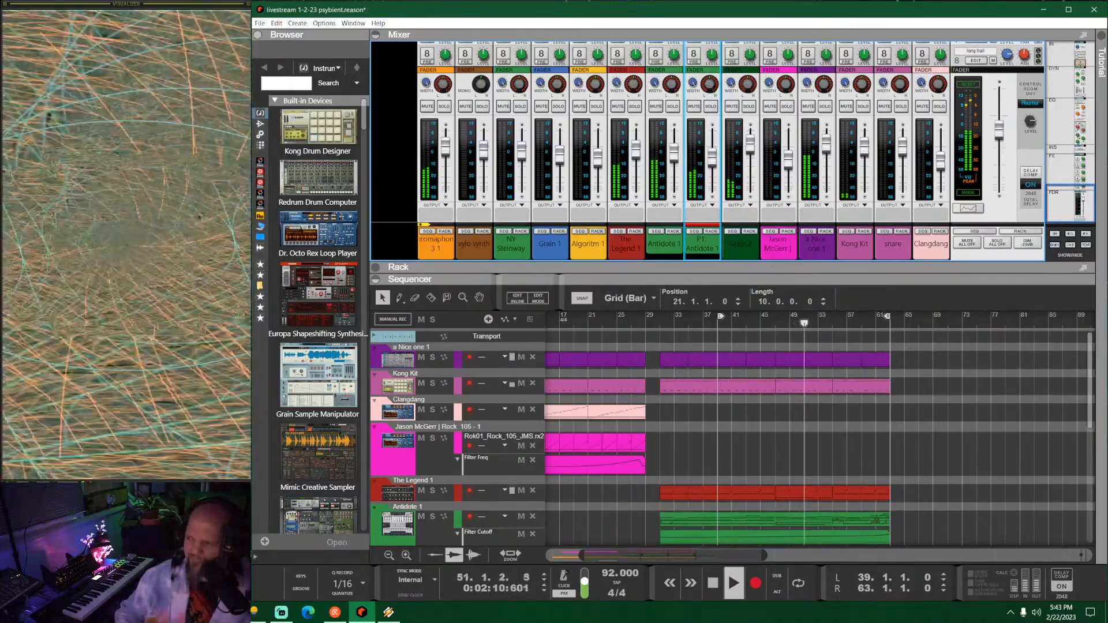
{"action": "left_click", "coordinate": [128, 289]}
{"action": "left_click_drag", "start_coordinate": [1107, 84], "coordinate": [1107, 110]}
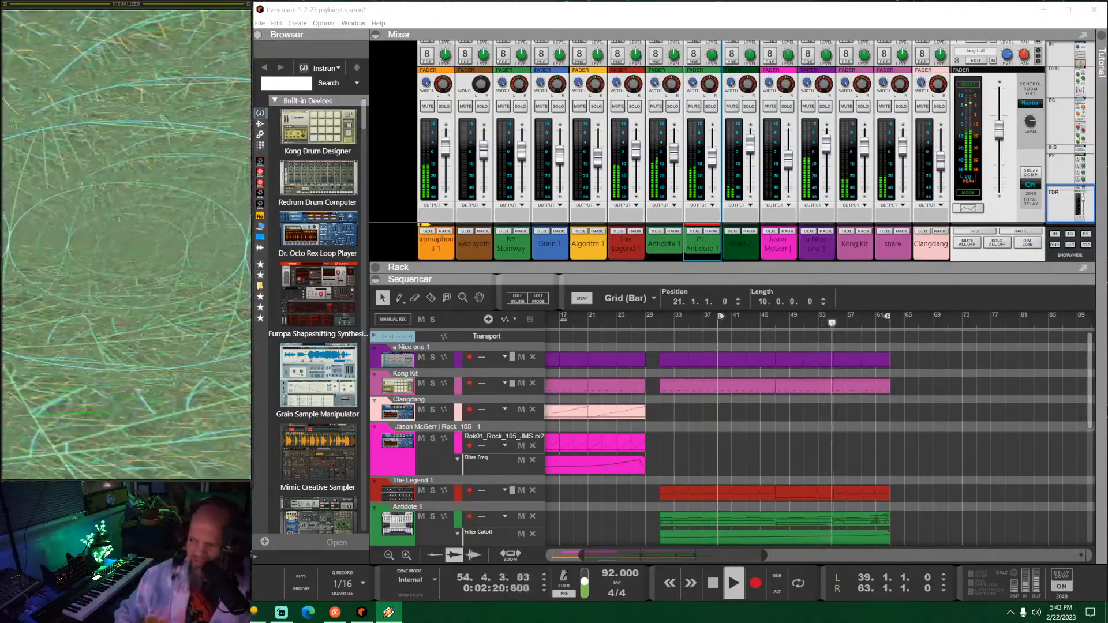
{"action": "left_click_drag", "start_coordinate": [778, 276], "coordinate": [779, 112]}
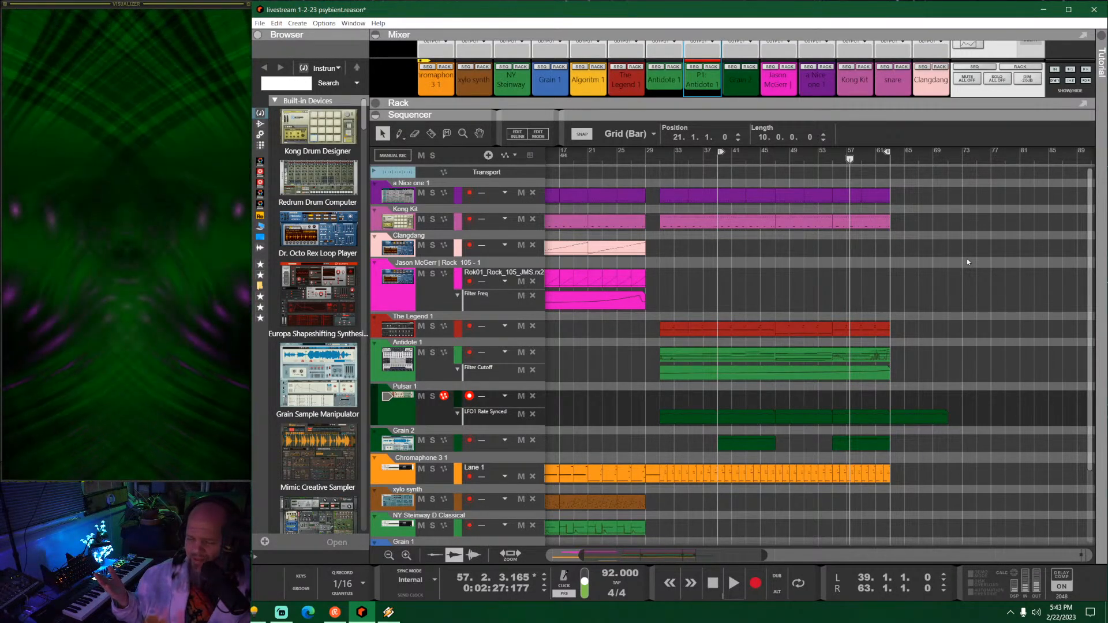
Step: Switch to Winamp, bring its line input player window into view, and move it back off the screen
{"action": "key", "text": "alt+Tab"}
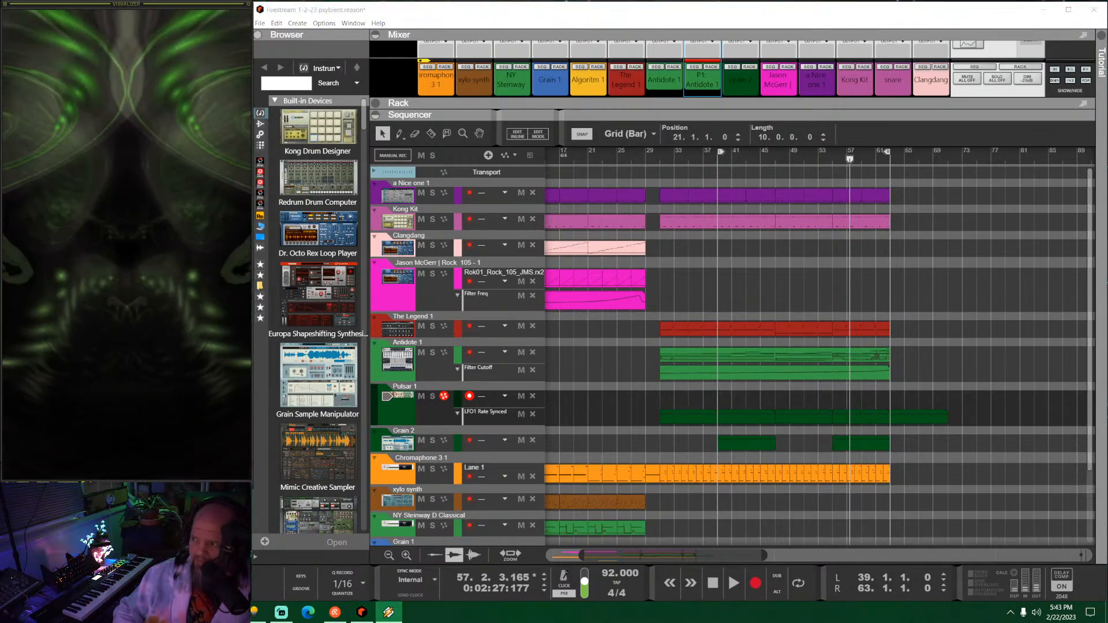
{"action": "left_click_drag", "start_coordinate": [1107, 110], "coordinate": [706, 6]}
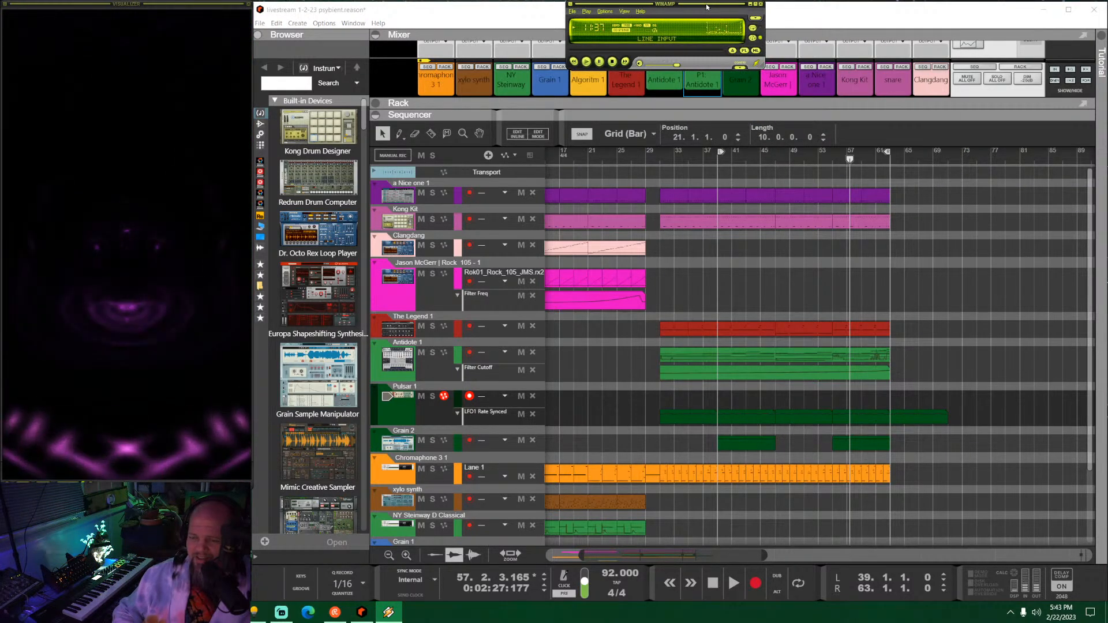
{"action": "left_click_drag", "start_coordinate": [689, 4], "coordinate": [1107, 178]}
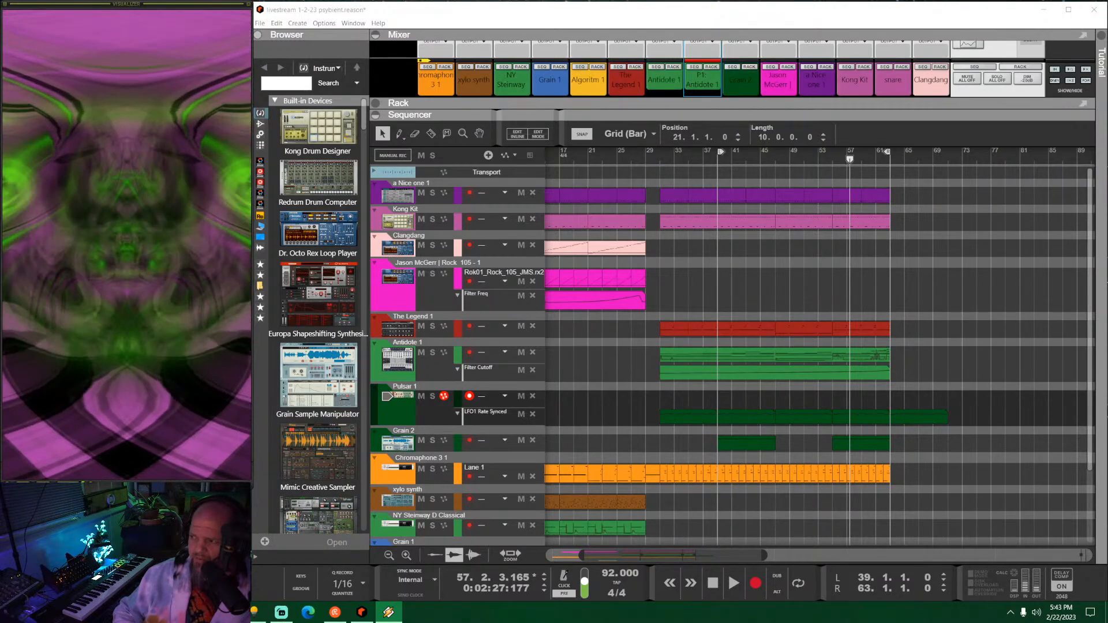
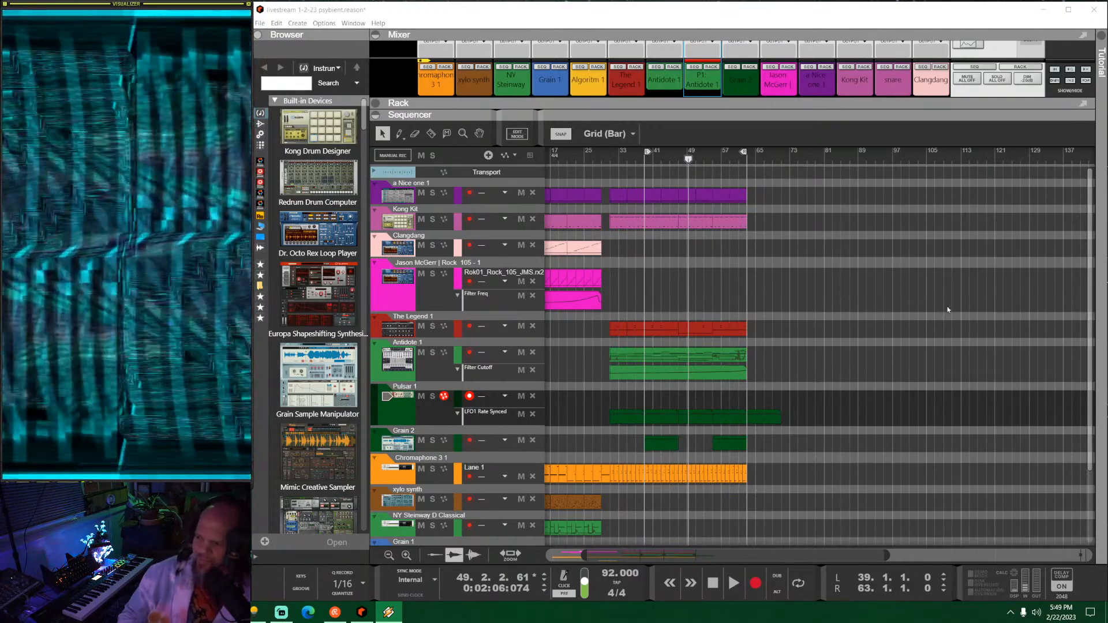
Step: Return to the Reason song, play the arrangement from bar 51, and restart playback from about bar 55
{"action": "left_click", "coordinate": [709, 11]}
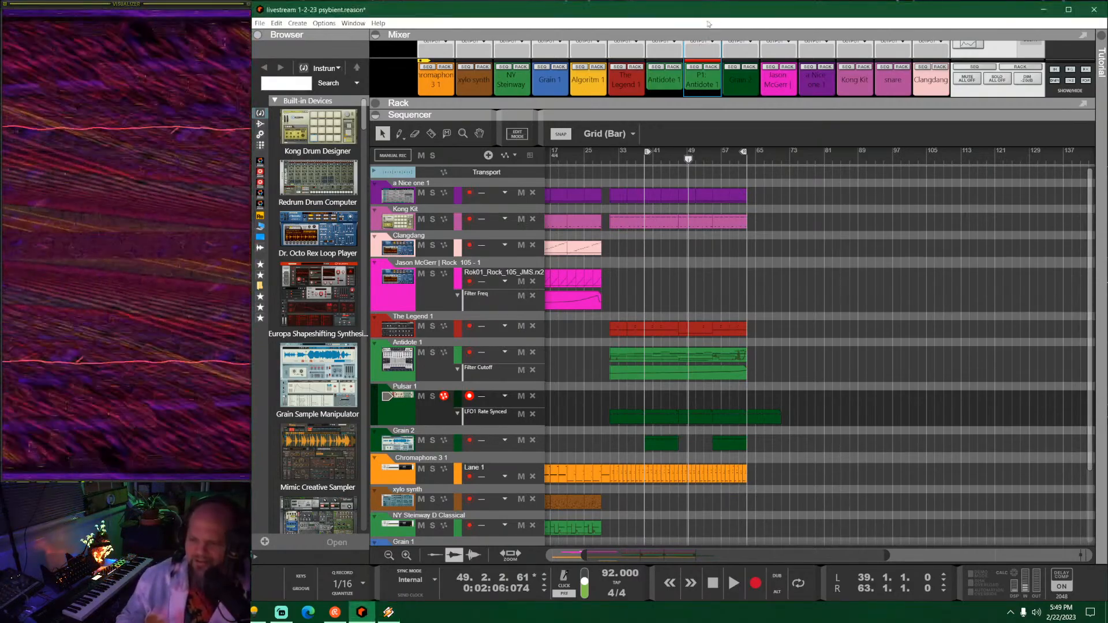
{"action": "scroll", "coordinate": [666, 391], "scroll_direction": "up", "scroll_amount": 2}
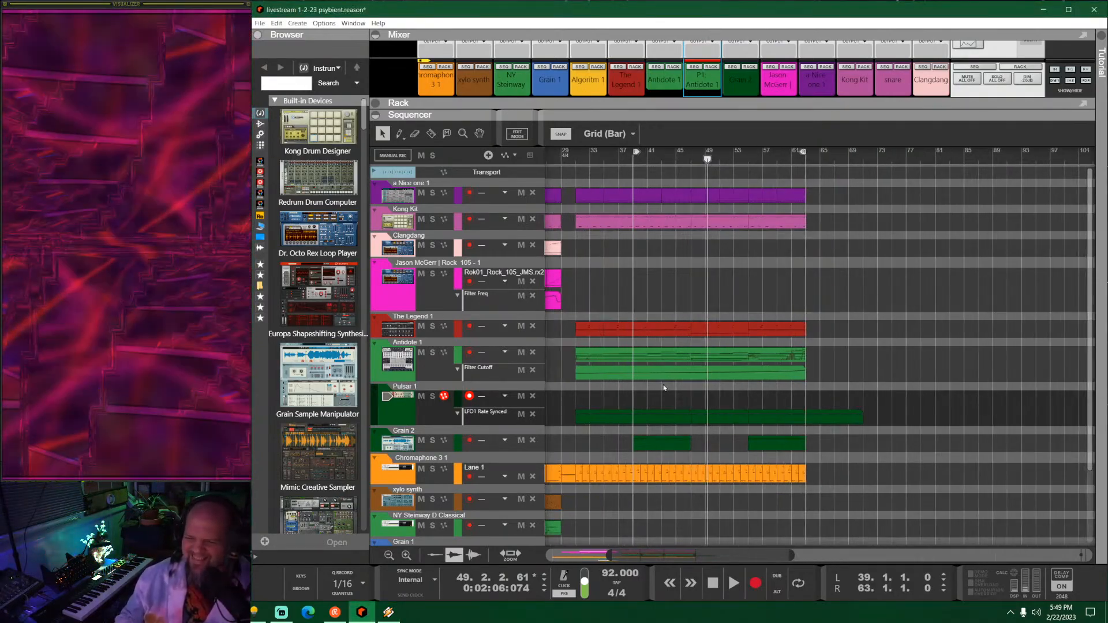
{"action": "scroll", "coordinate": [664, 387], "scroll_direction": "left", "scroll_amount": 3}
{"action": "scroll", "coordinate": [670, 376], "scroll_direction": "right", "scroll_amount": 4}
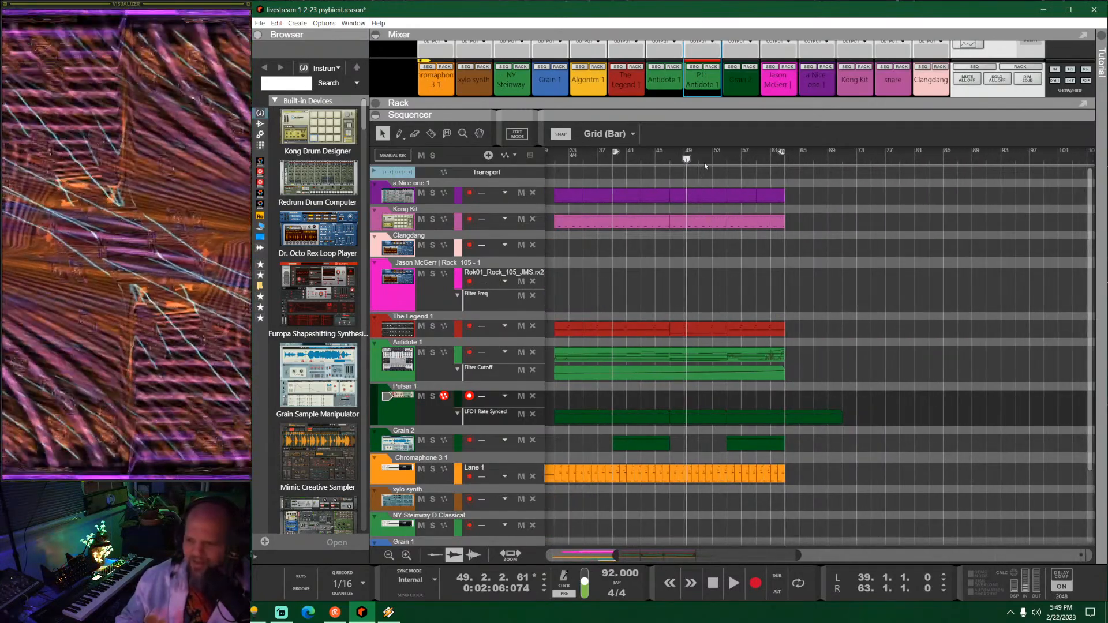
{"action": "left_click", "coordinate": [700, 160]}
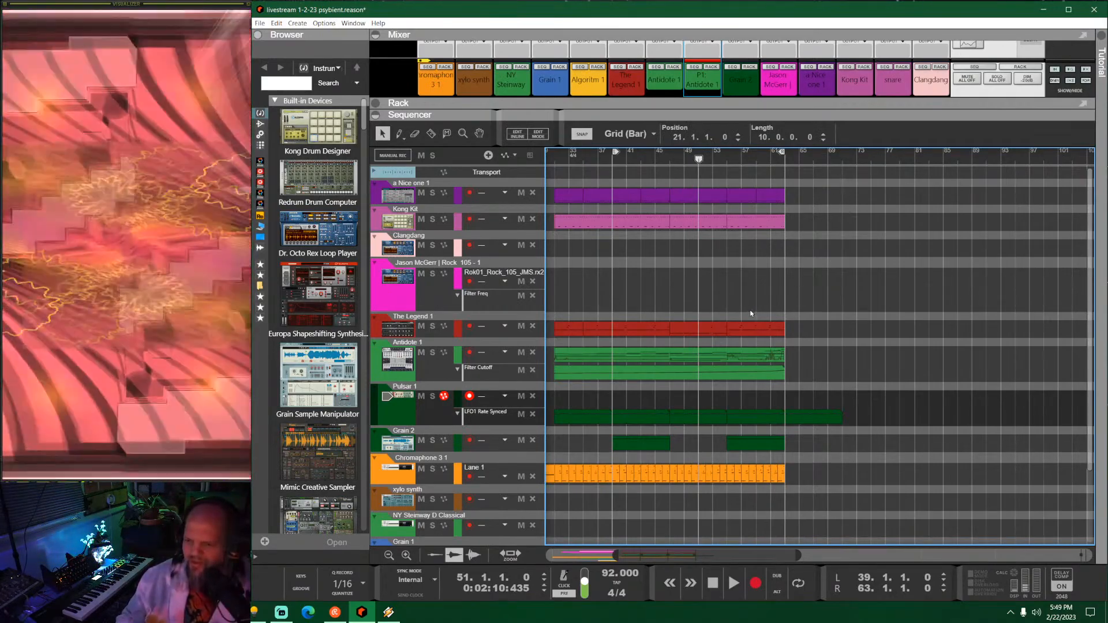
{"action": "key", "text": "space"}
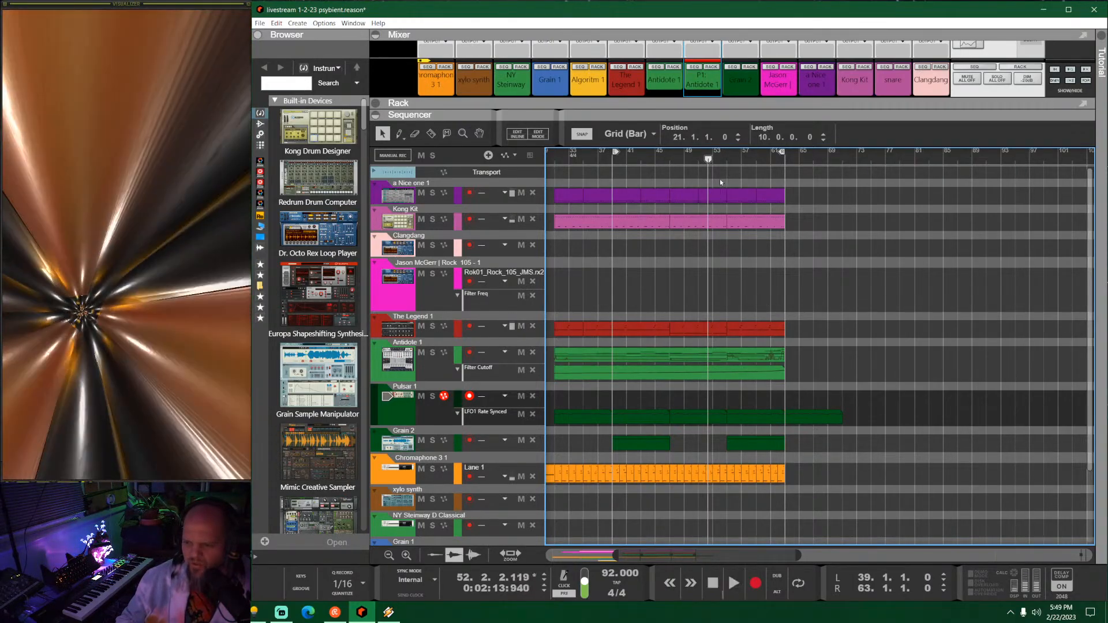
{"action": "left_click", "coordinate": [726, 162]}
{"action": "key", "text": "space"}
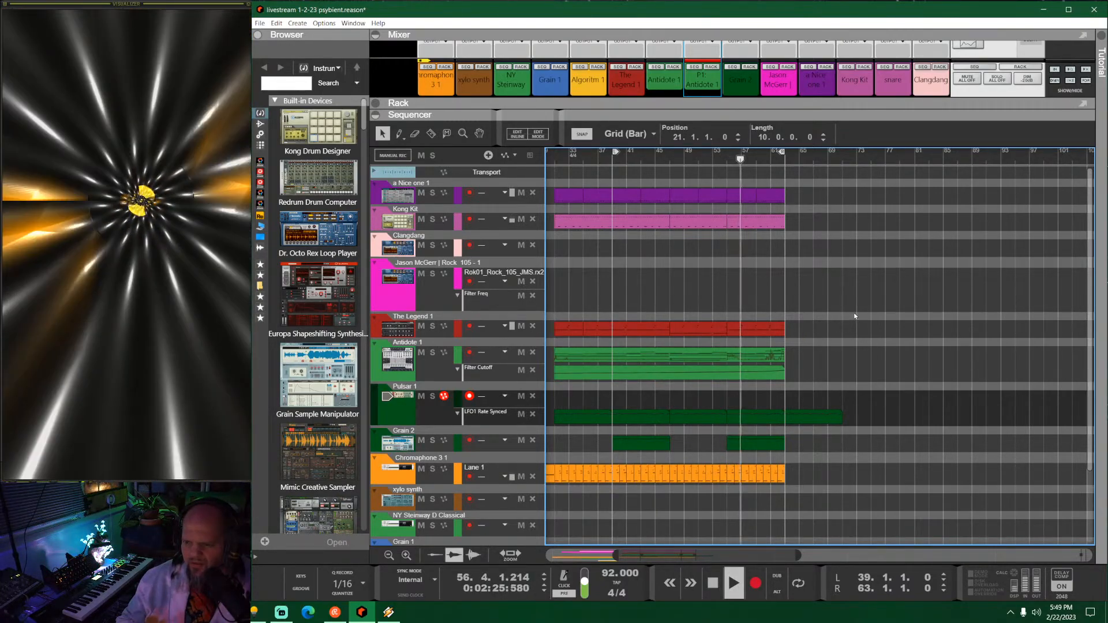
Step: Audition The Legend 1 and Chromaphone 3 1 in solo one after the other, unsolo both, and stop playback
{"action": "left_click", "coordinate": [433, 327]}
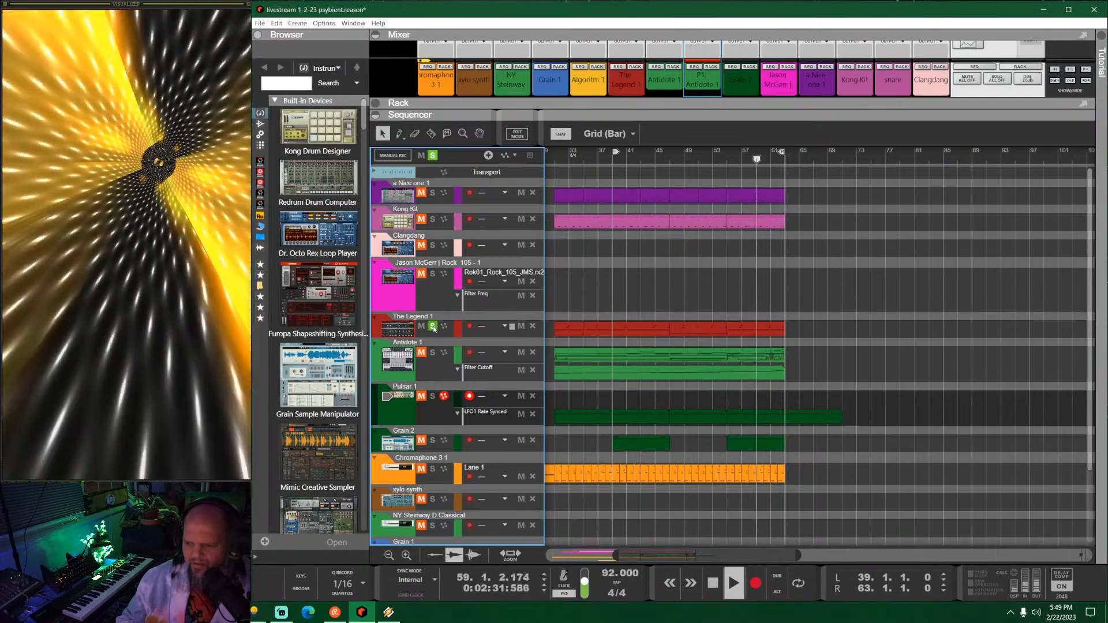
{"action": "left_click", "coordinate": [433, 326]}
{"action": "left_click_drag", "start_coordinate": [727, 98], "coordinate": [726, 302]}
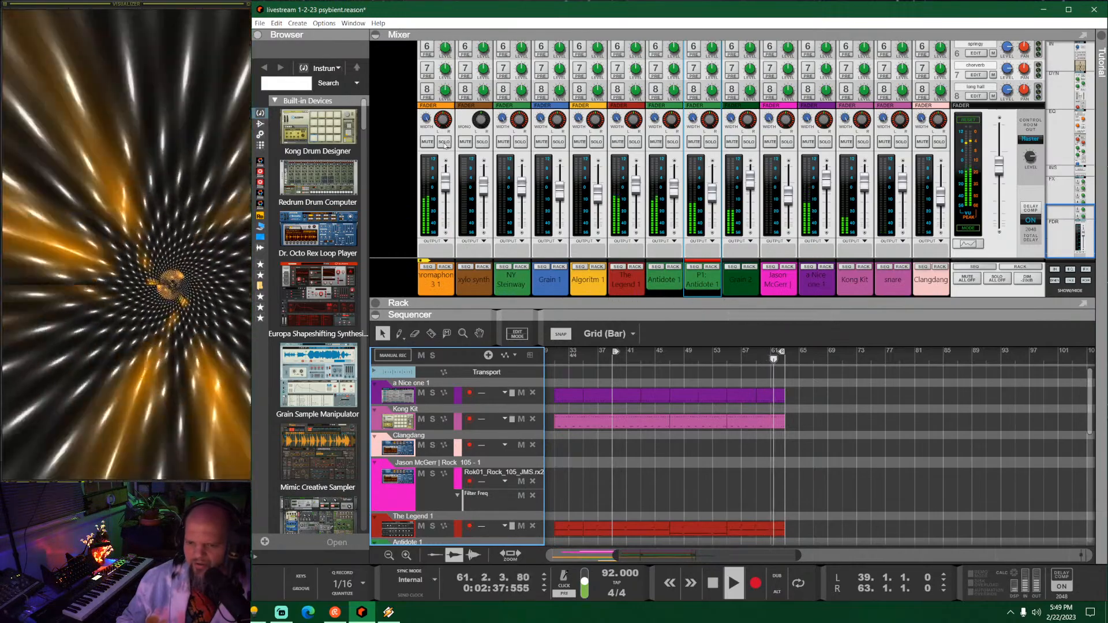
{"action": "left_click", "coordinate": [444, 142]}
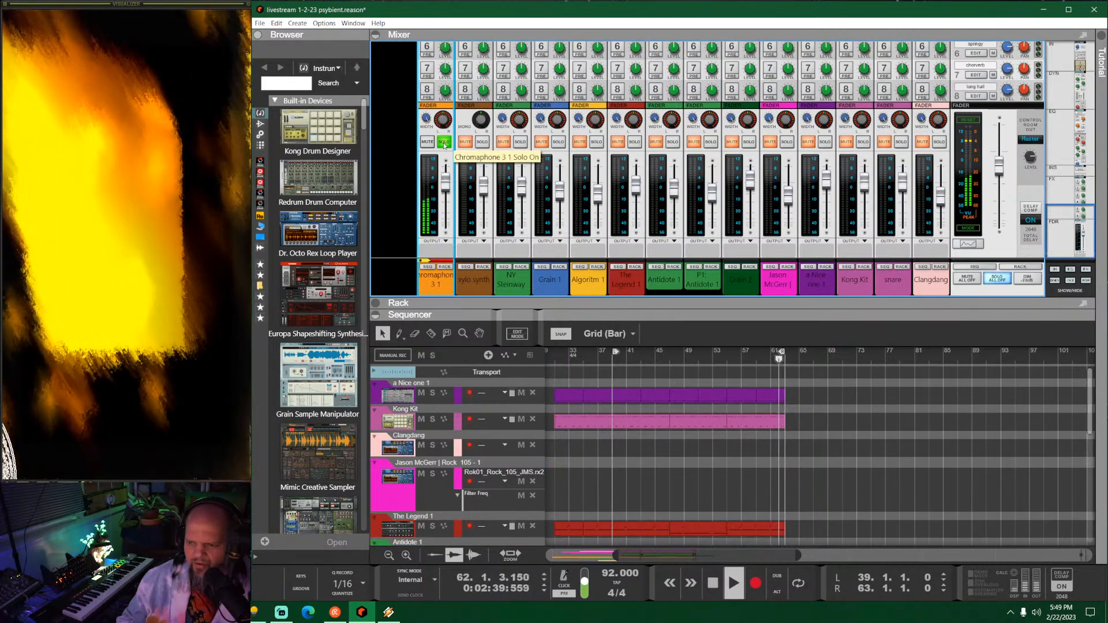
{"action": "left_click", "coordinate": [444, 142]}
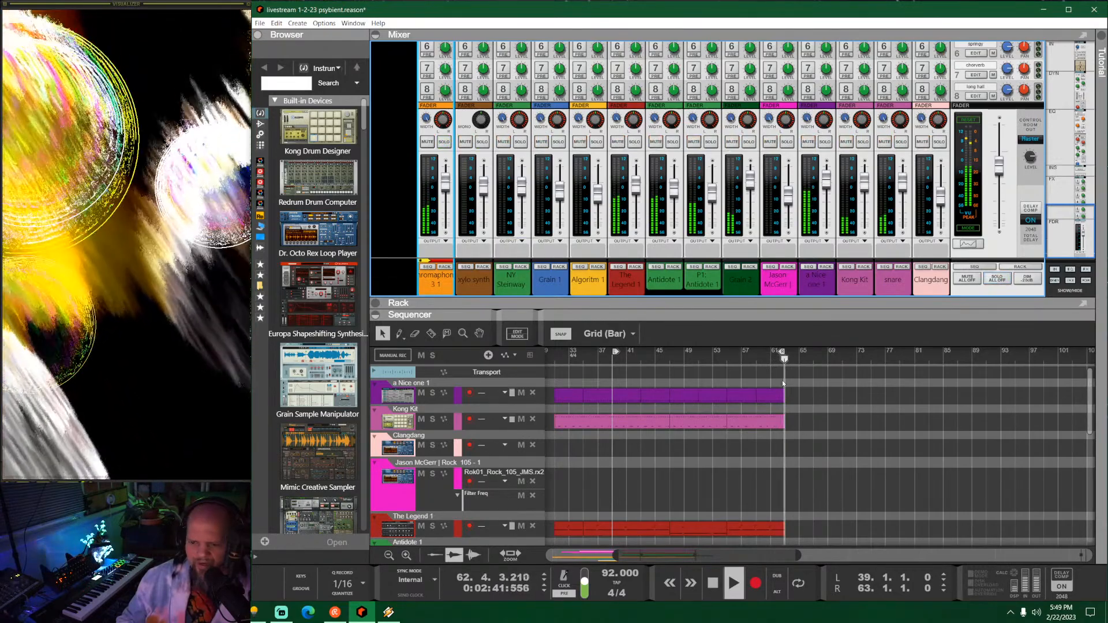
{"action": "left_click_drag", "start_coordinate": [772, 318], "coordinate": [771, 102]}
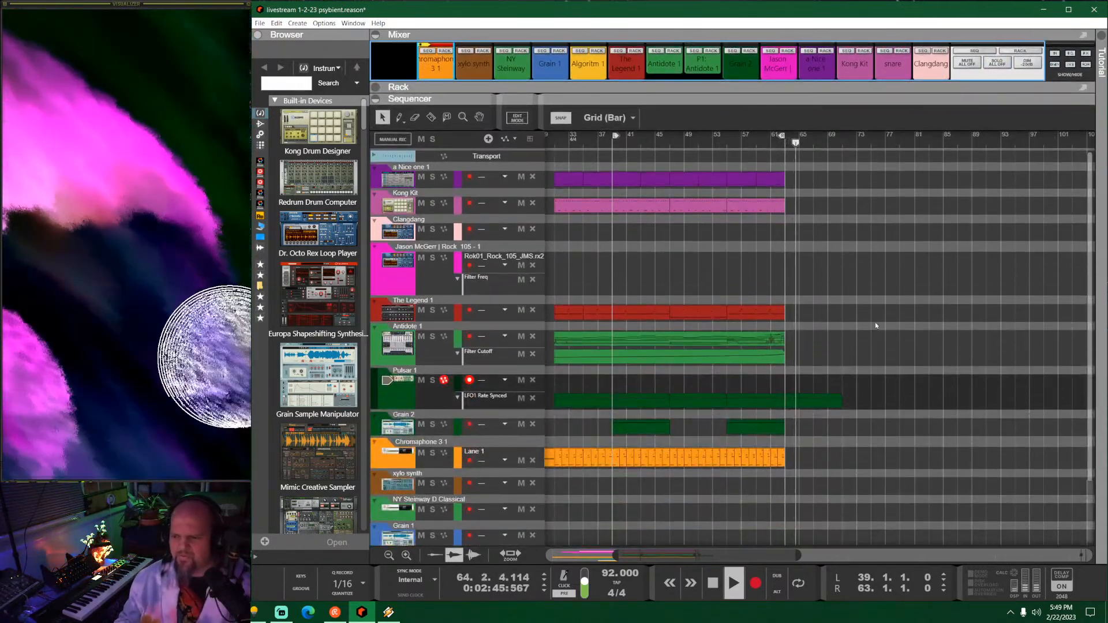
{"action": "key", "text": "space"}
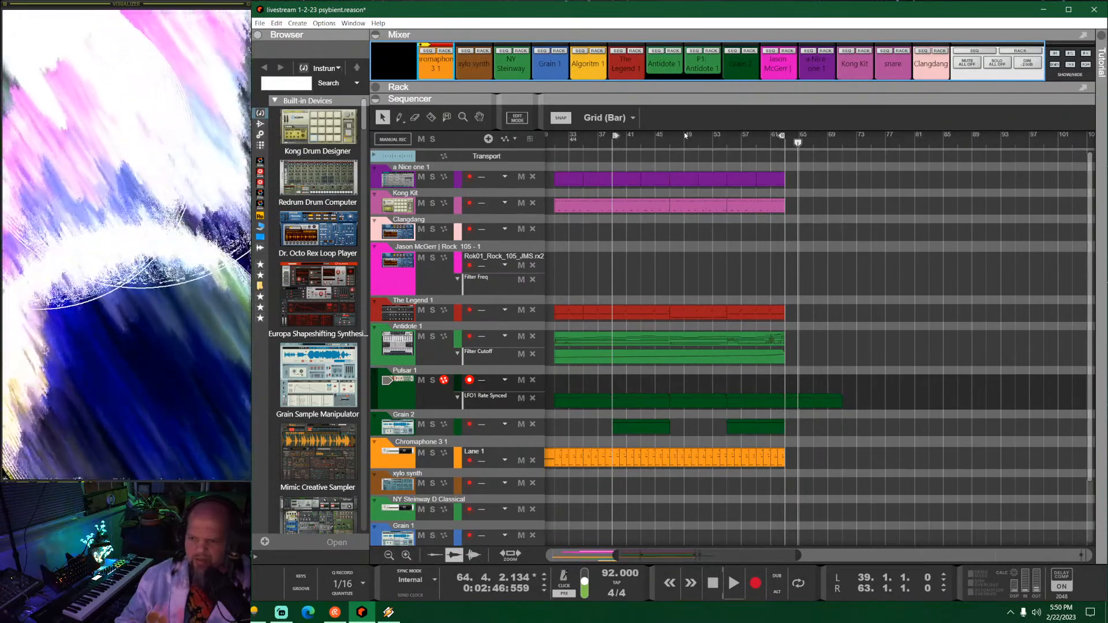
Step: Place the playhead and the left locator at bar 47
{"action": "scroll", "coordinate": [814, 308], "scroll_direction": "up", "scroll_amount": 2}
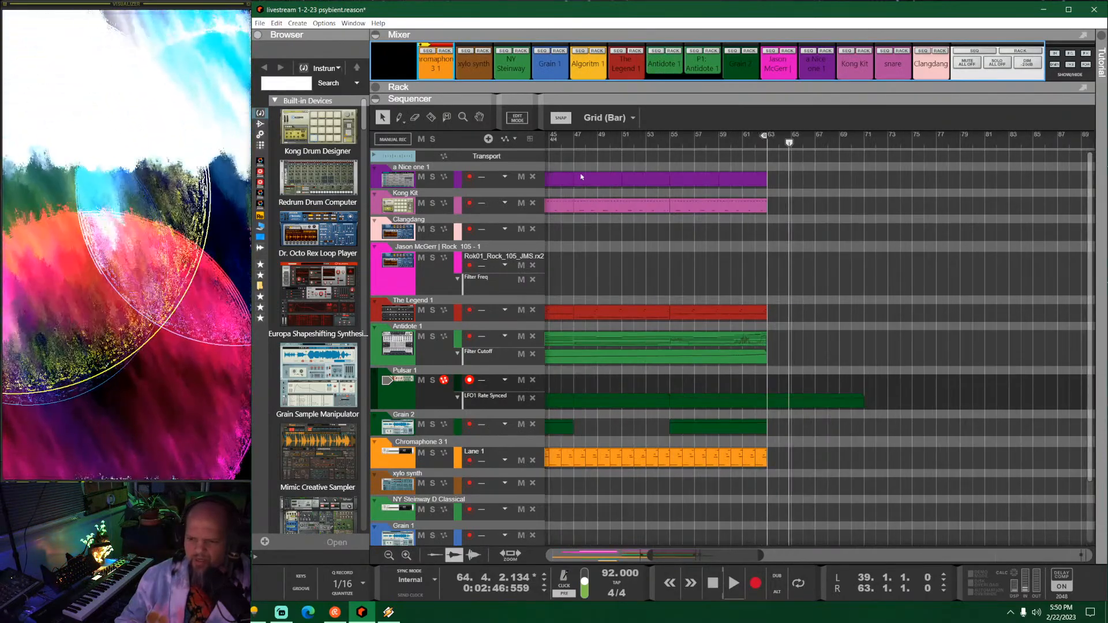
{"action": "left_click", "coordinate": [574, 141]}
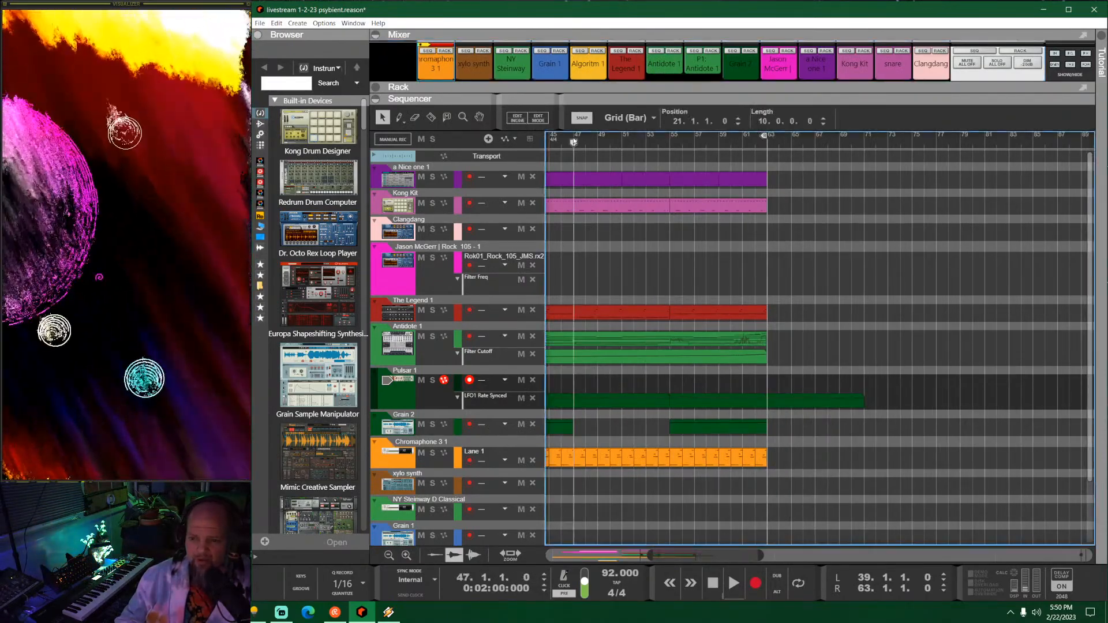
{"action": "left_click", "coordinate": [574, 141], "text": "ctrl"}
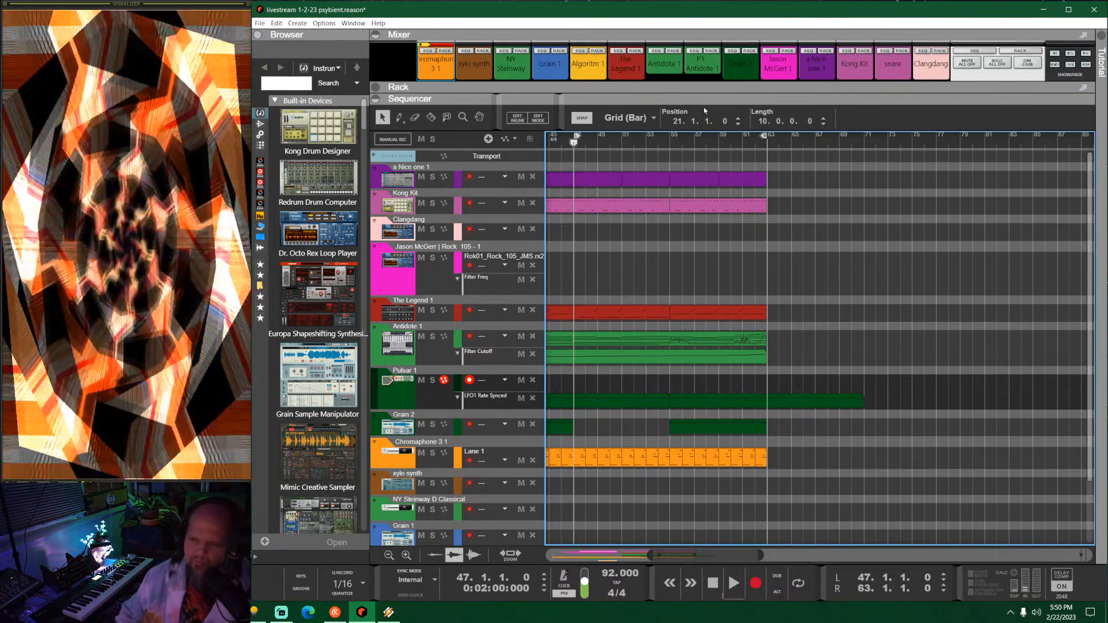
Step: Find the Obsession synthesizer among the instruments and add it to the rack below Grain 2
{"action": "left_click_drag", "start_coordinate": [707, 91], "coordinate": [721, 378]}
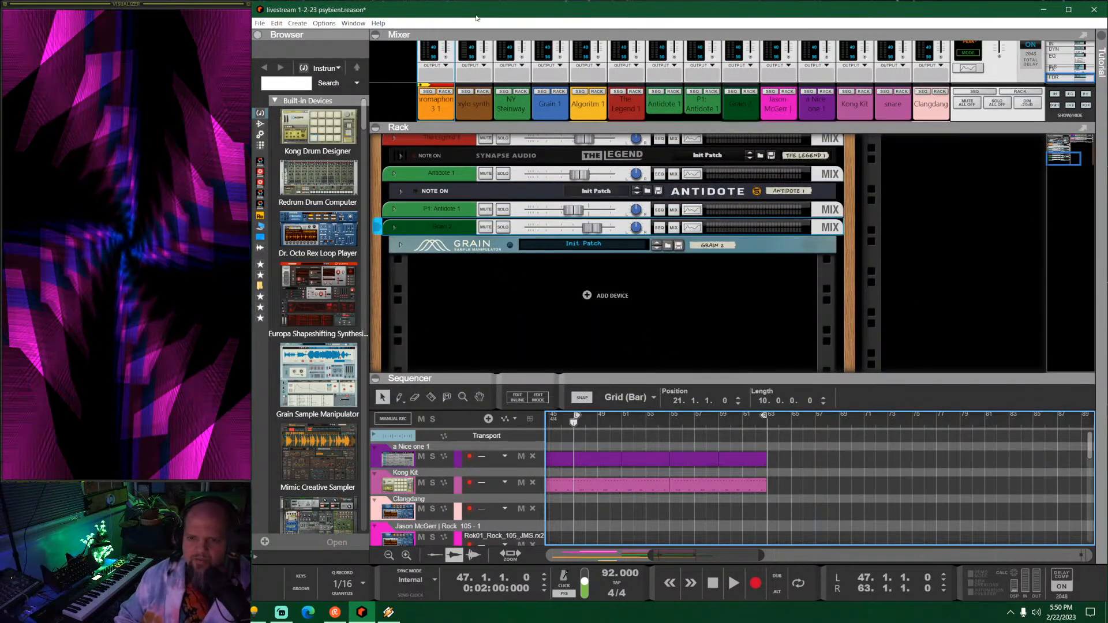
{"action": "scroll", "coordinate": [339, 284], "scroll_direction": "down", "scroll_amount": 15}
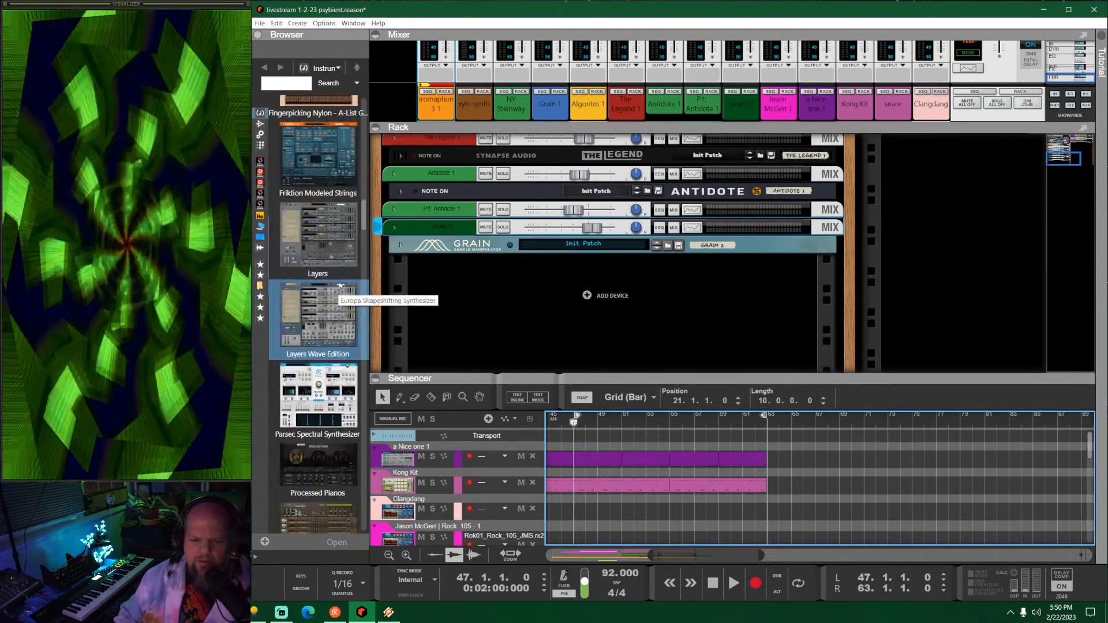
{"action": "scroll", "coordinate": [339, 285], "scroll_direction": "down", "scroll_amount": 20}
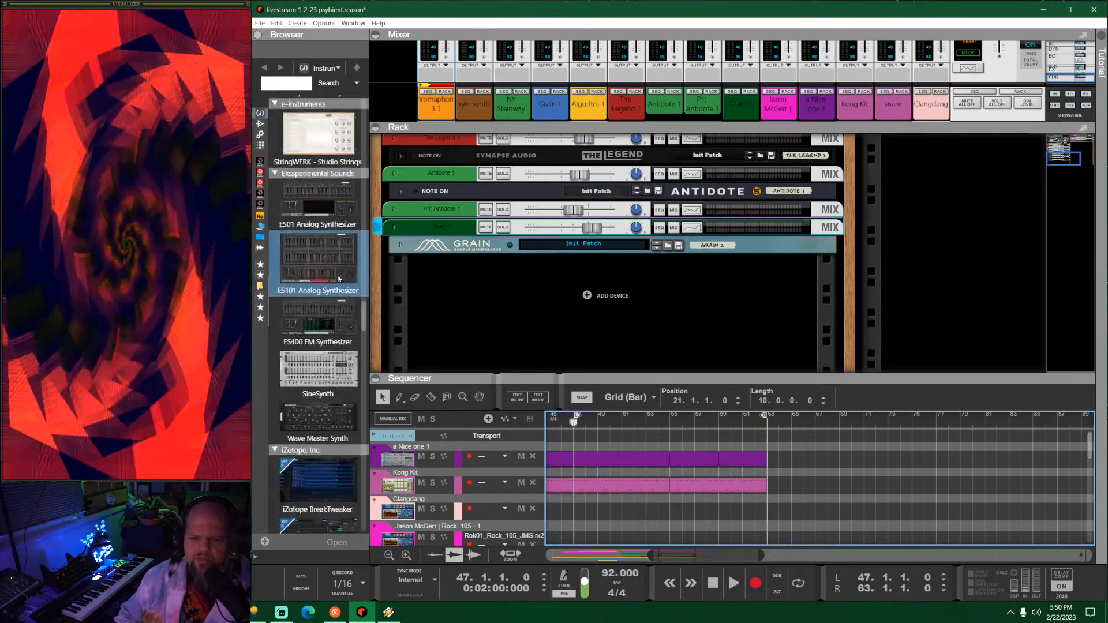
{"action": "scroll", "coordinate": [333, 274], "scroll_direction": "down", "scroll_amount": 15}
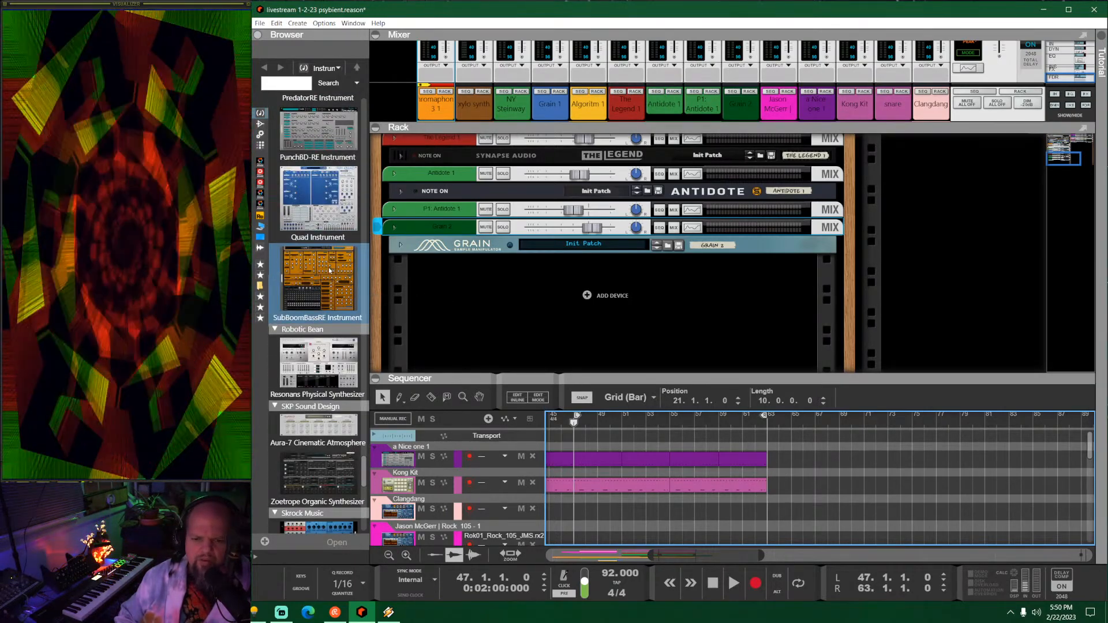
{"action": "left_click_drag", "start_coordinate": [316, 362], "coordinate": [611, 260]}
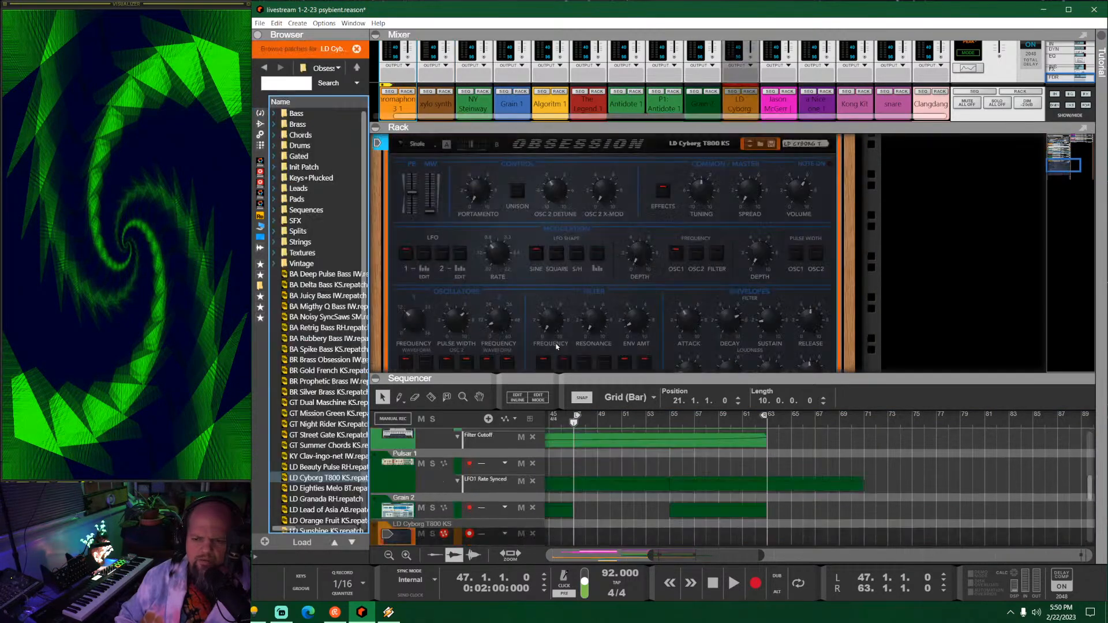
Step: Load the Leads patches Darkness Lead DG and Lode Runner MC into Obsession one after the other
{"action": "double_click", "coordinate": [301, 188]}
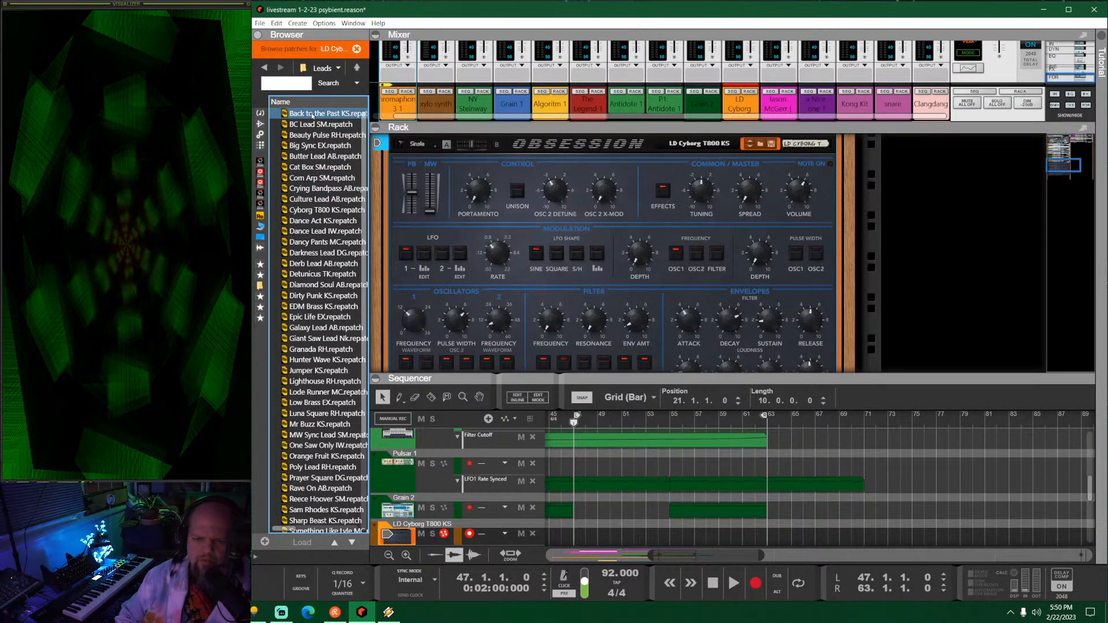
{"action": "left_click_drag", "start_coordinate": [323, 252], "coordinate": [506, 273]}
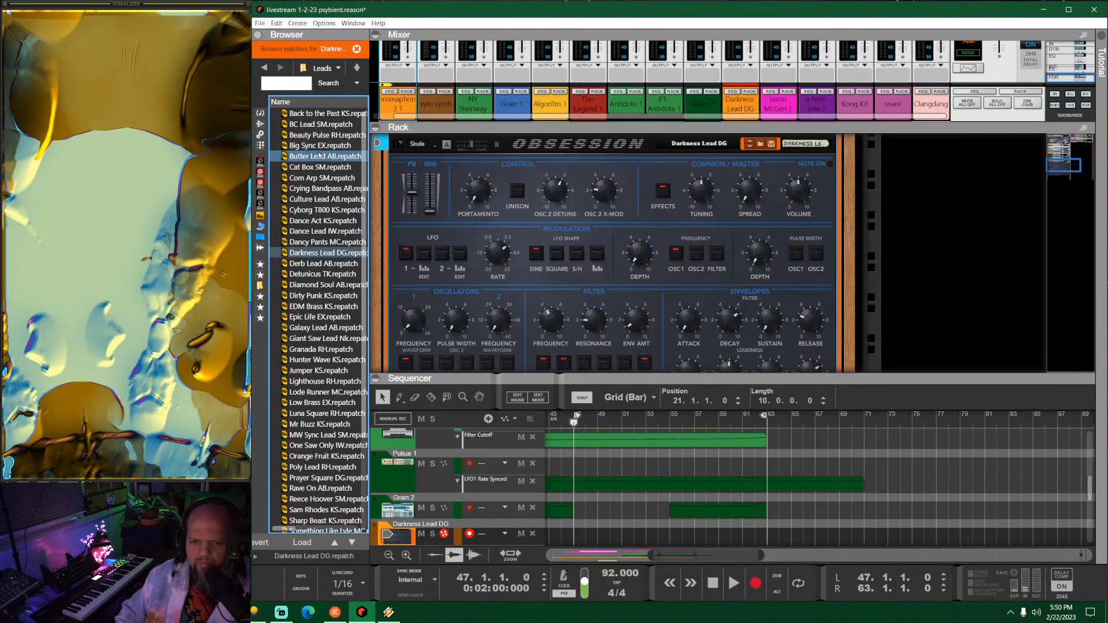
{"action": "scroll", "coordinate": [320, 155], "scroll_direction": "down", "scroll_amount": 4}
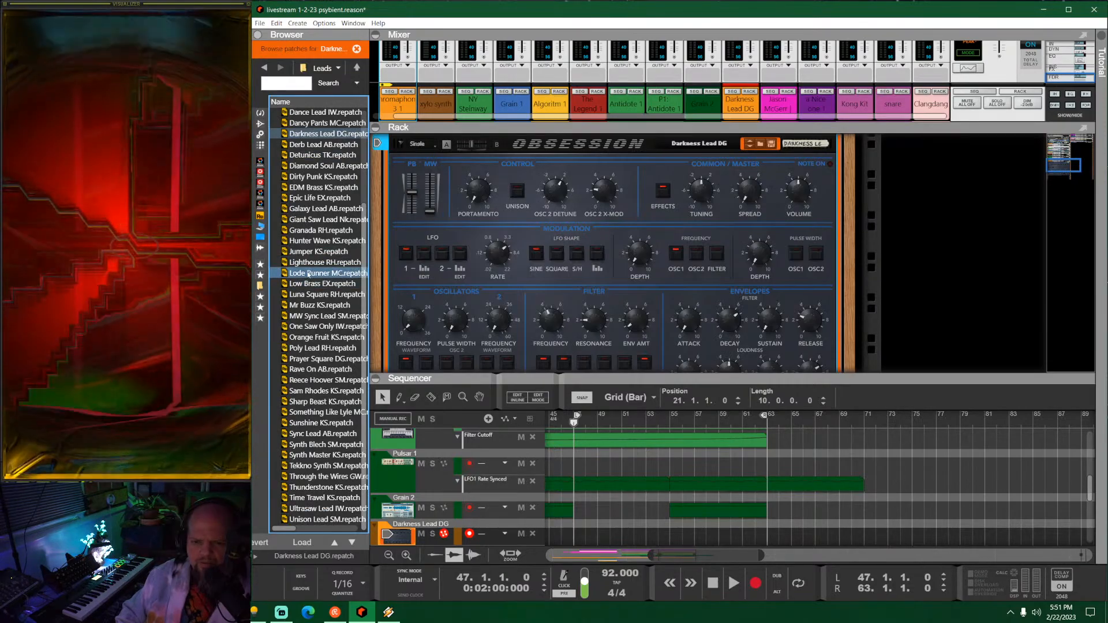
{"action": "left_click_drag", "start_coordinate": [326, 273], "coordinate": [519, 258]}
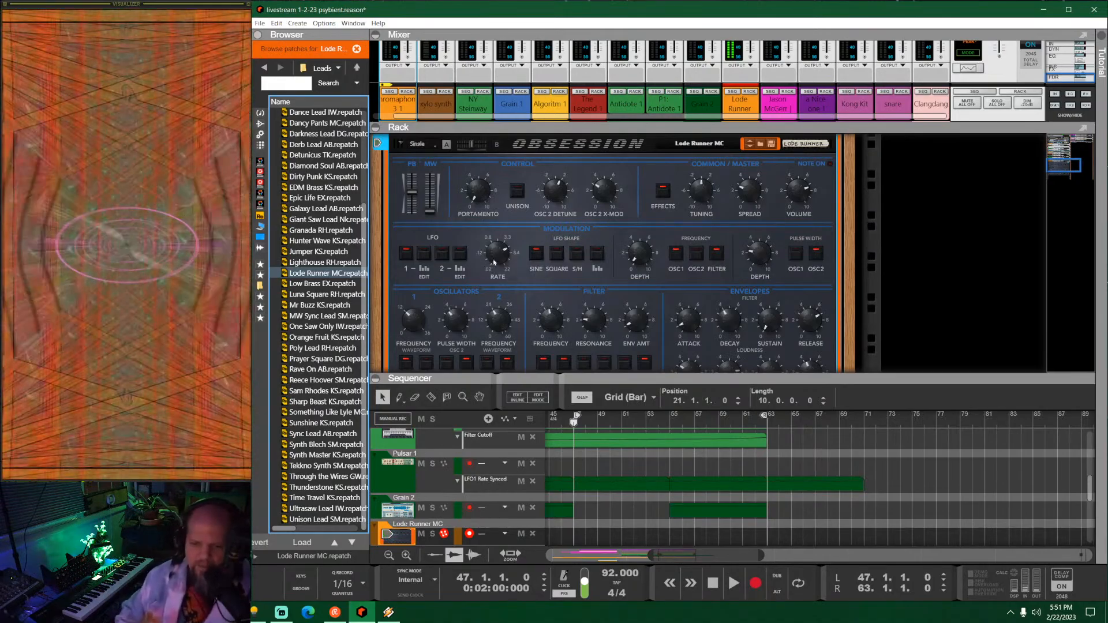
Step: Reset the Obsession device to its Init Patch and enlarge the rack to show its whole front panel
{"action": "right_click", "coordinate": [531, 164]}
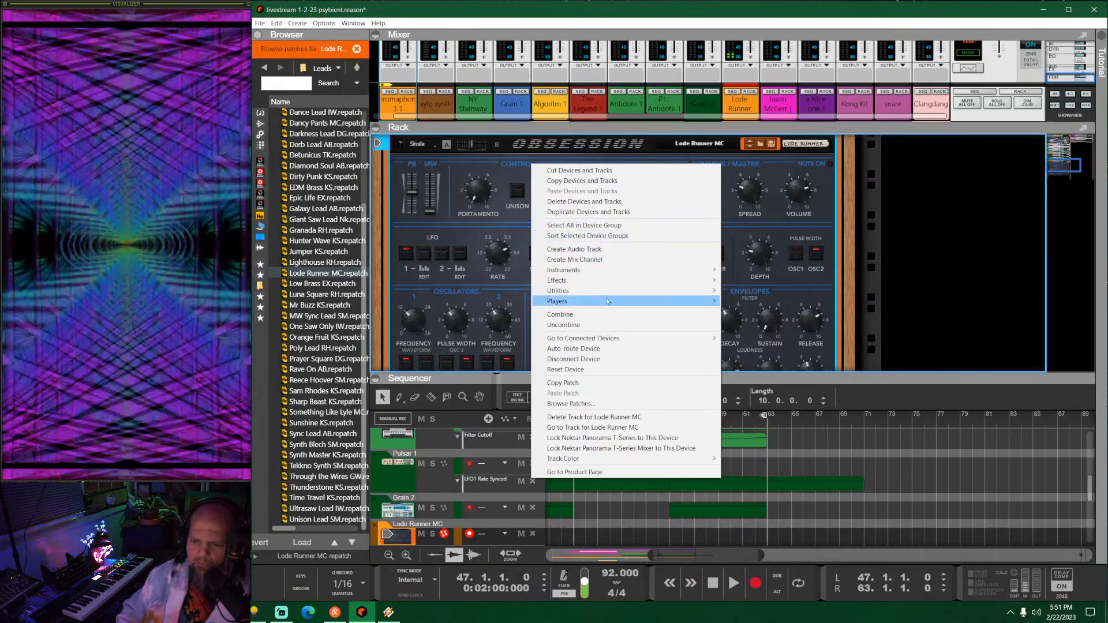
{"action": "left_click", "coordinate": [584, 372]}
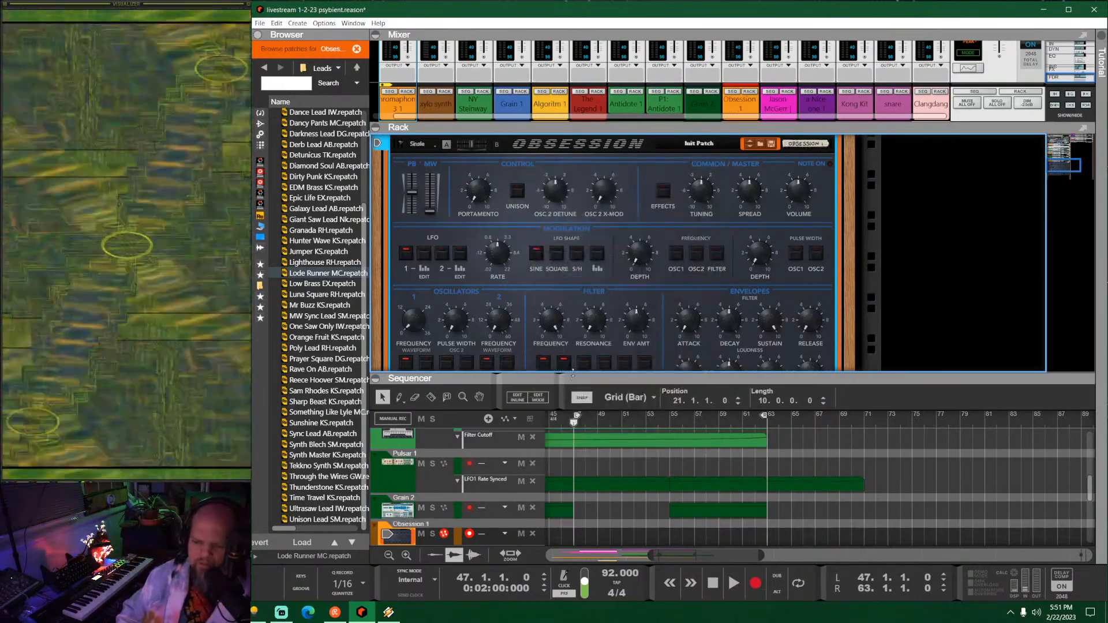
{"action": "left_click_drag", "start_coordinate": [573, 374], "coordinate": [606, 515]}
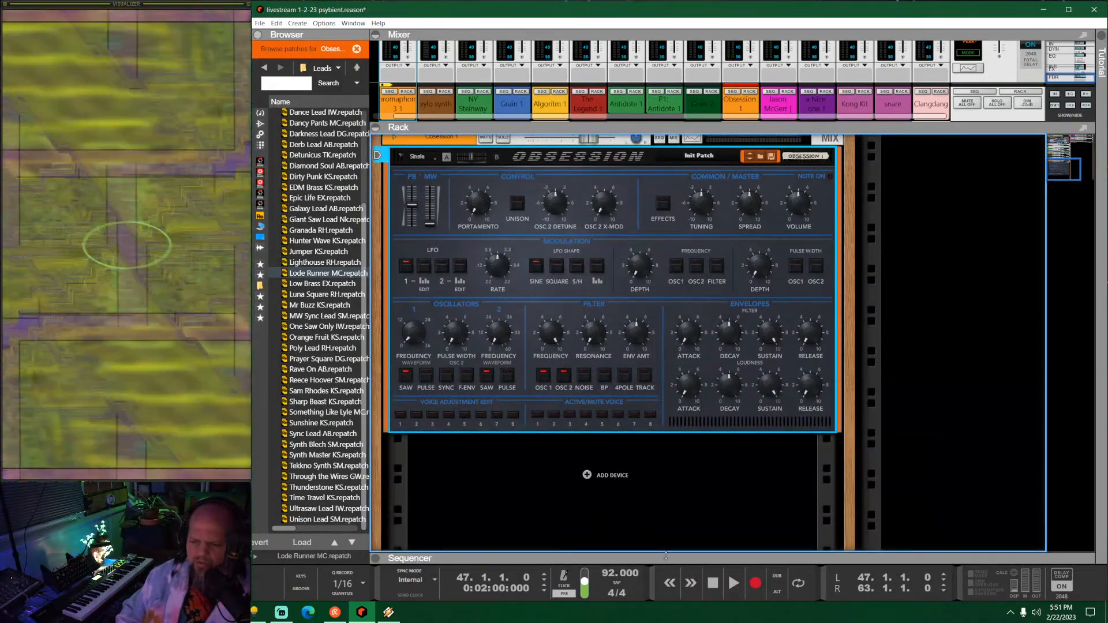
Step: Enlarge the sequencer and record a performance on the Obsession 1 track from bar 47 to about bar 61
{"action": "left_click_drag", "start_coordinate": [666, 556], "coordinate": [678, 195]}
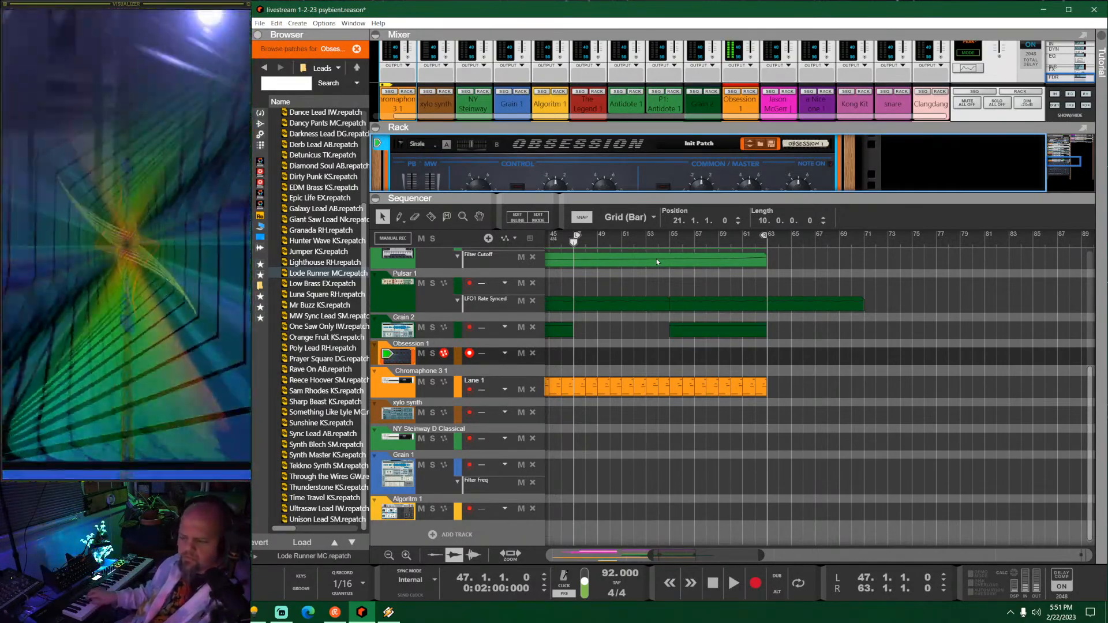
{"action": "key", "text": "ctrl+Return"}
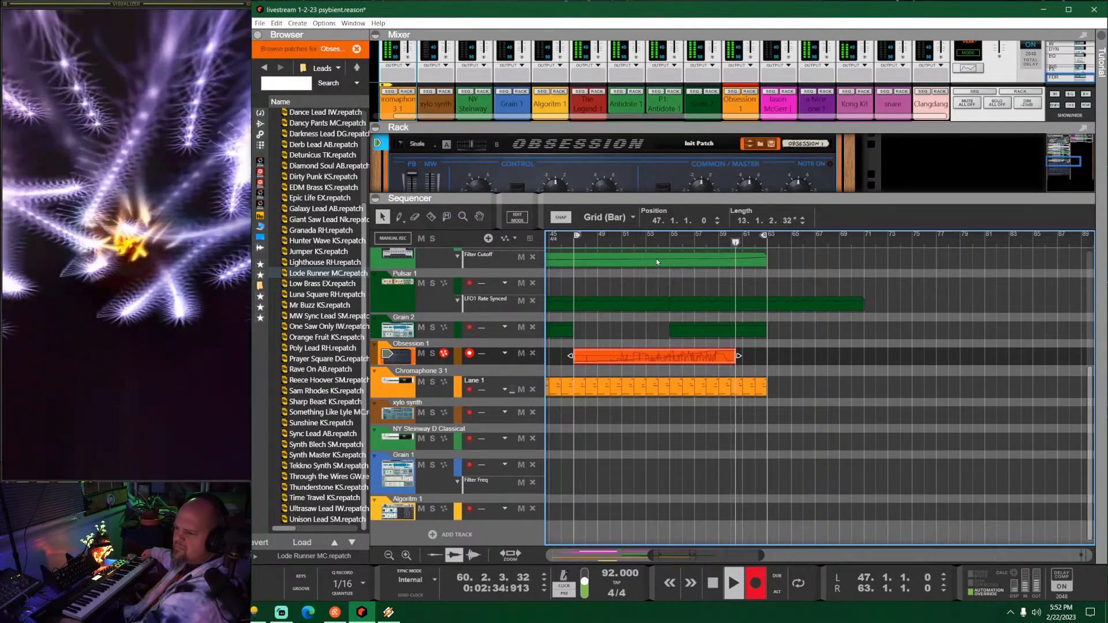
{"action": "key", "text": "space"}
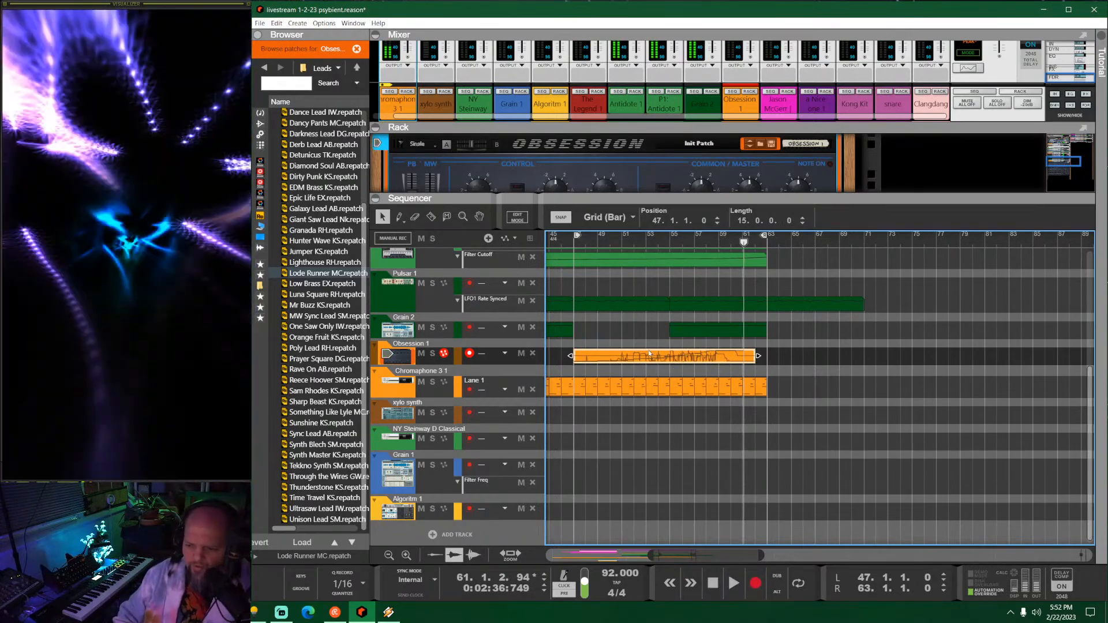
Step: Move the recorded Obsession 1 clip to bar 51 and set the left and right locators to bars 51 and 66
{"action": "scroll", "coordinate": [649, 353], "scroll_direction": "up", "scroll_amount": 2}
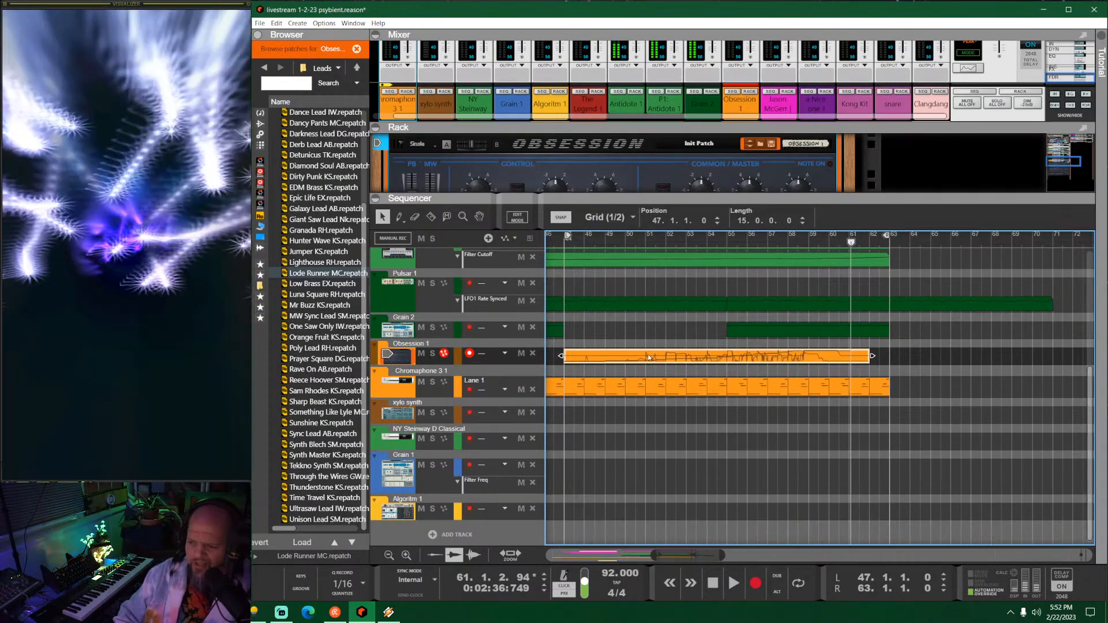
{"action": "left_click_drag", "start_coordinate": [650, 357], "coordinate": [734, 358]}
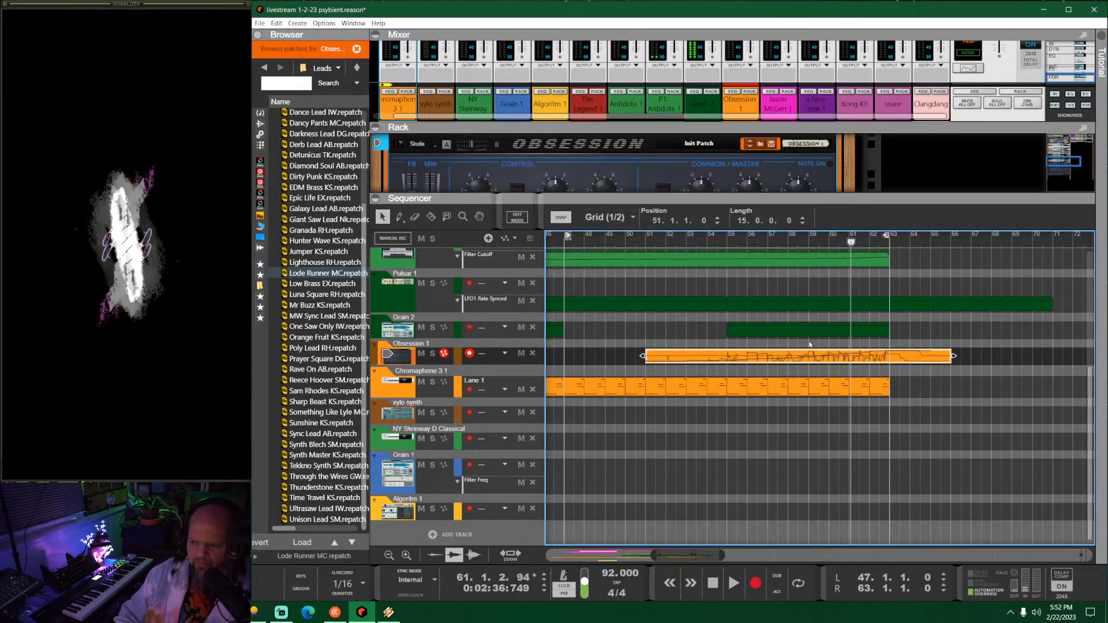
{"action": "left_click", "coordinate": [955, 235], "text": "alt"}
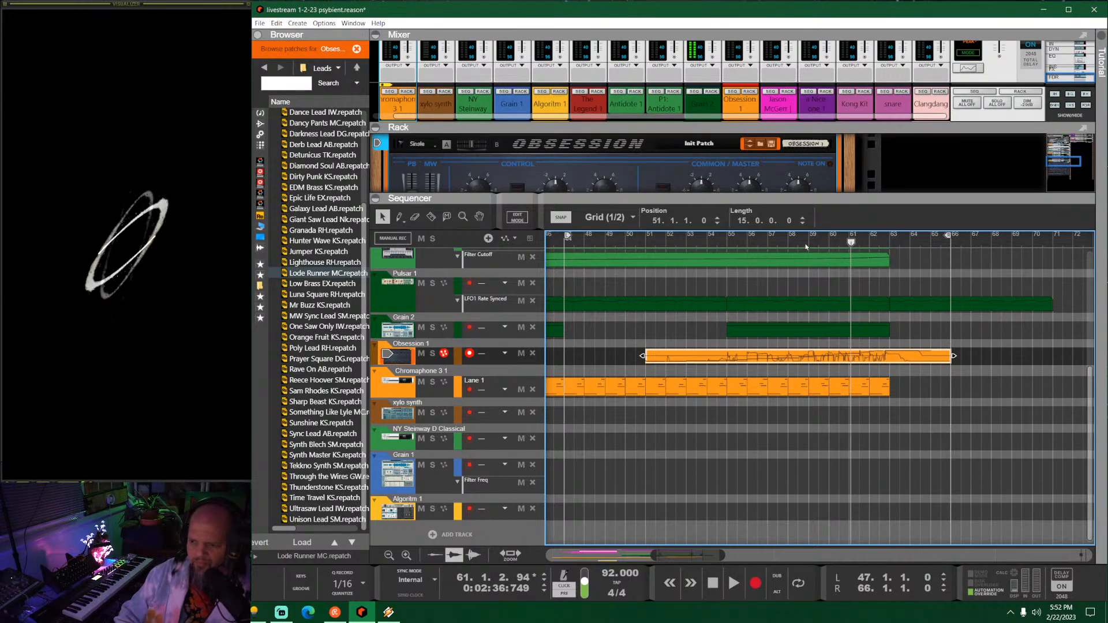
{"action": "left_click", "coordinate": [644, 235], "text": "ctrl"}
Step: Enlarge the rack, solo the Obsession 1 mix channel, and bring the synth's controls back into view
{"action": "left_click_drag", "start_coordinate": [657, 196], "coordinate": [657, 434]}
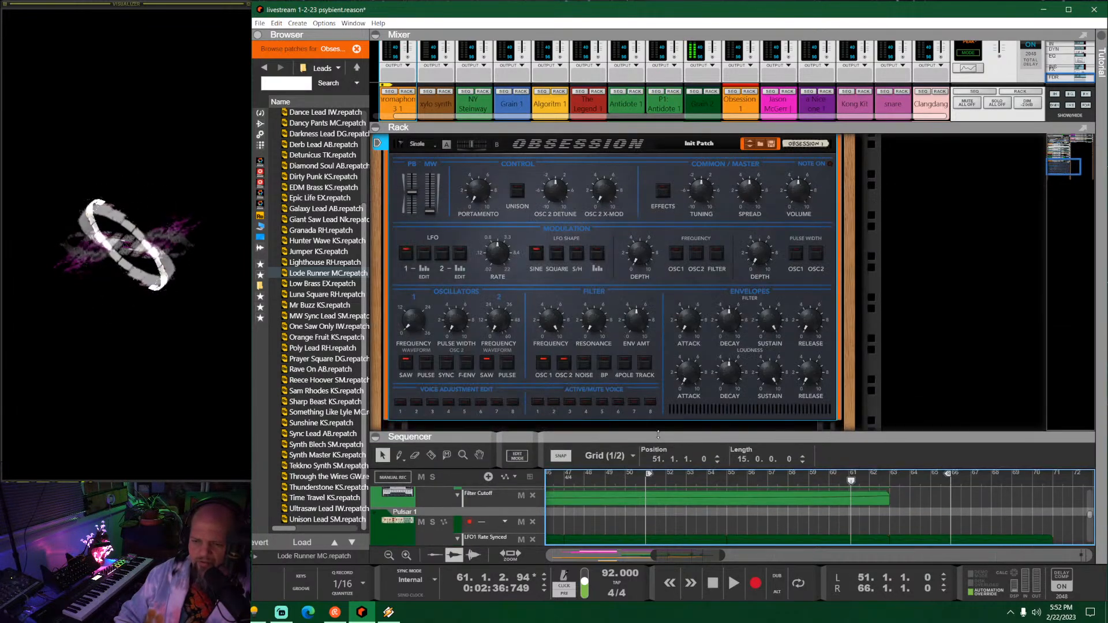
{"action": "scroll", "coordinate": [514, 273], "scroll_direction": "up", "scroll_amount": 2}
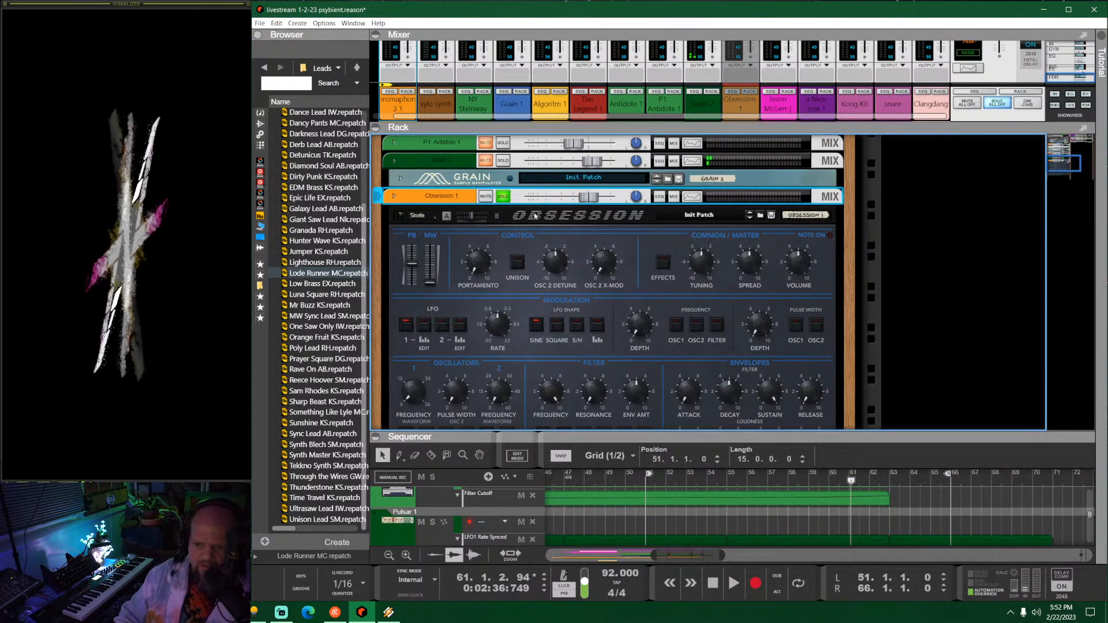
{"action": "scroll", "coordinate": [587, 237], "scroll_direction": "down", "scroll_amount": 2}
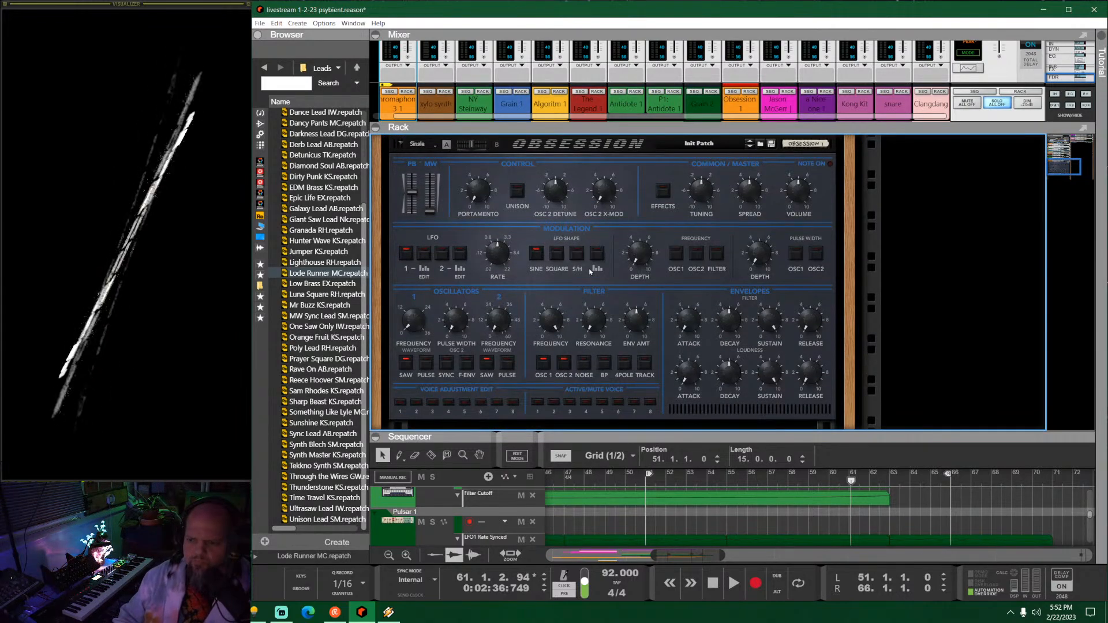
Step: Flip the rack to the back and set Obsession's pitch bend range to 2 both up and down
{"action": "key", "text": "Tab"}
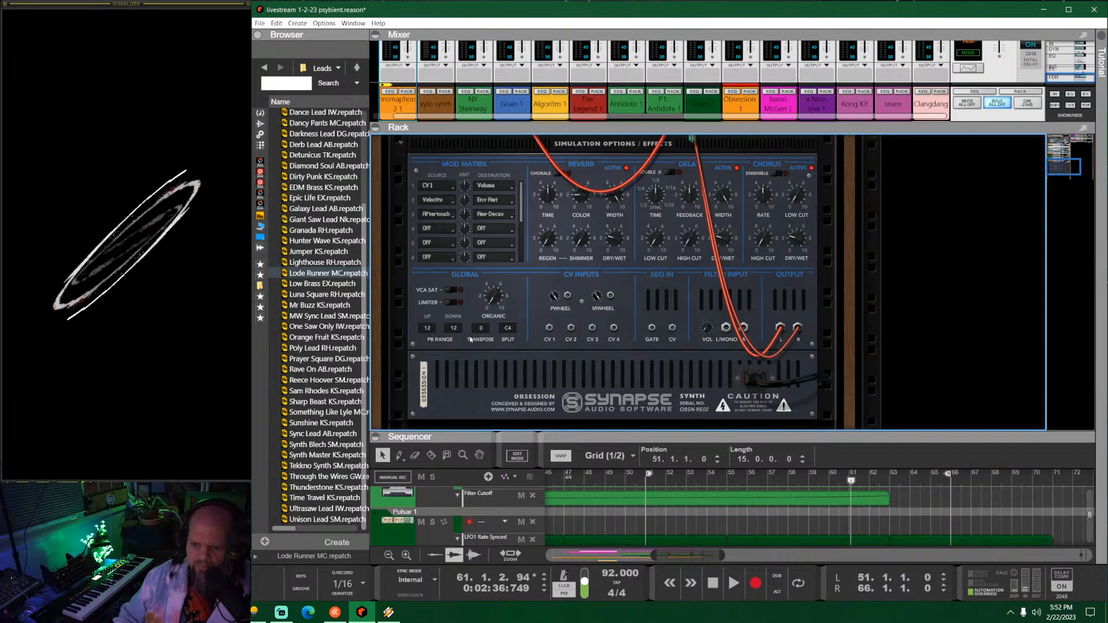
{"action": "left_click_drag", "start_coordinate": [428, 332], "coordinate": [424, 351]}
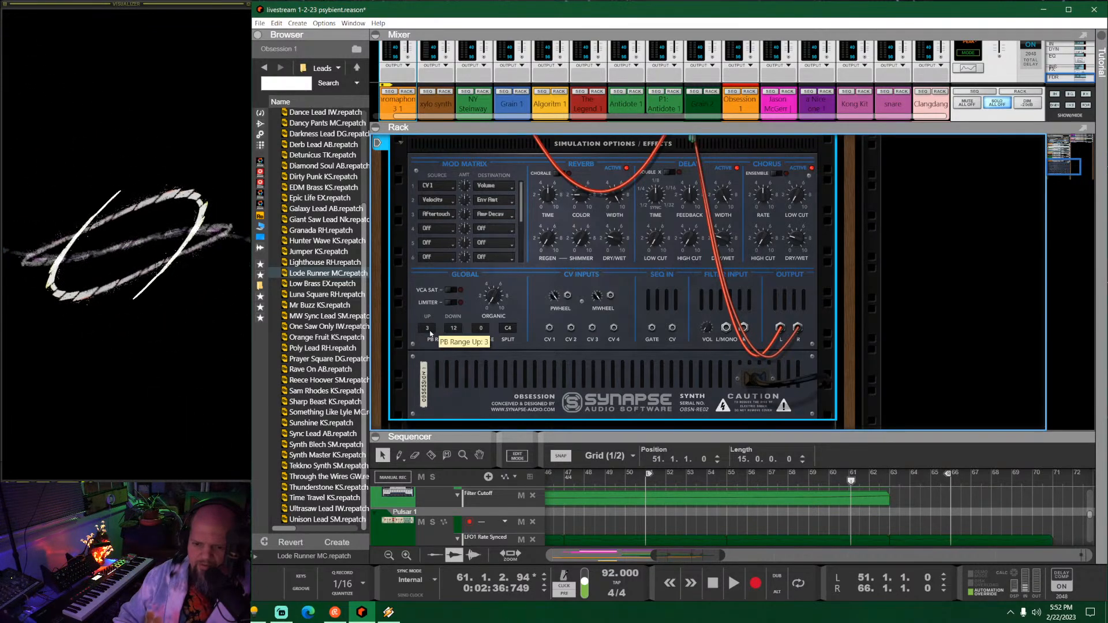
{"action": "left_click_drag", "start_coordinate": [454, 327], "coordinate": [459, 355]}
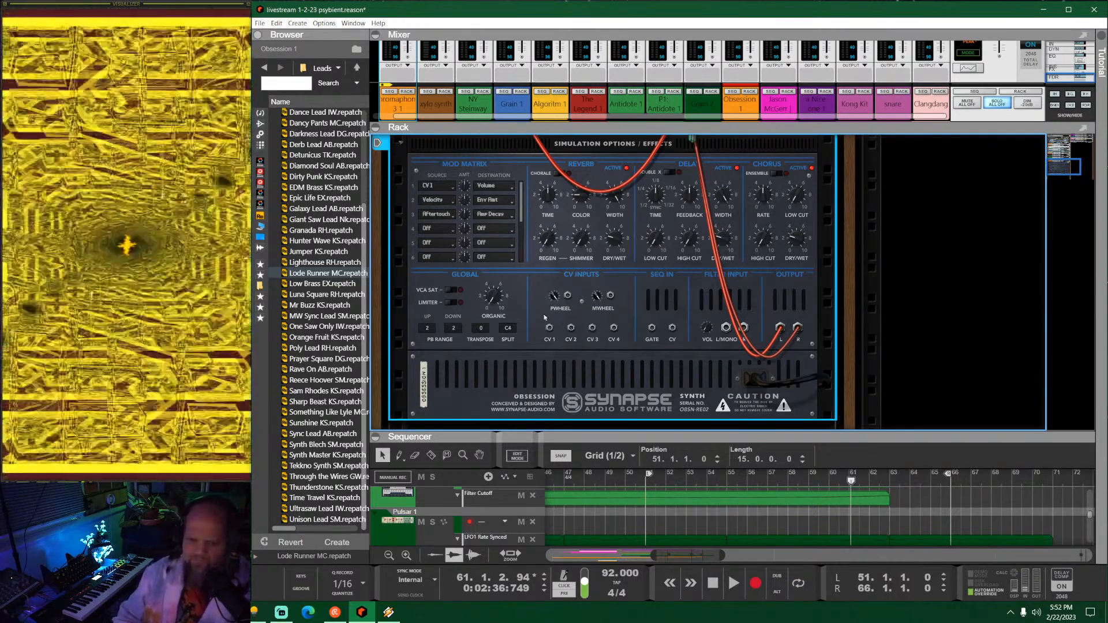
Step: Turn on VCA Sat and Limiter on the back of Obsession and switch off its delay
{"action": "mouse_move", "coordinate": [491, 300]}
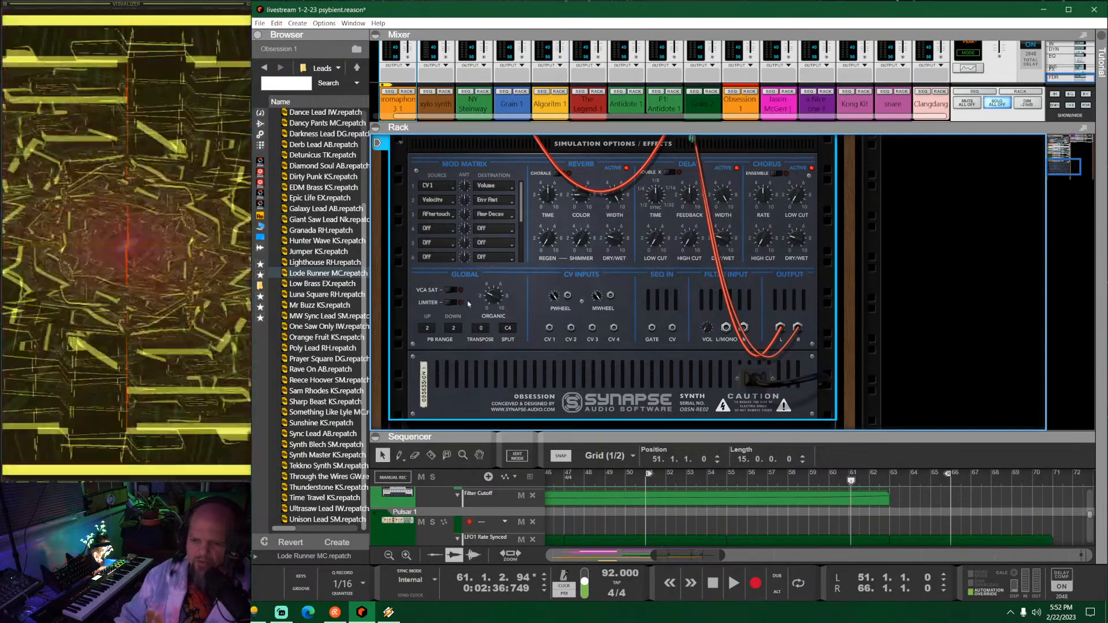
{"action": "left_click", "coordinate": [455, 290]}
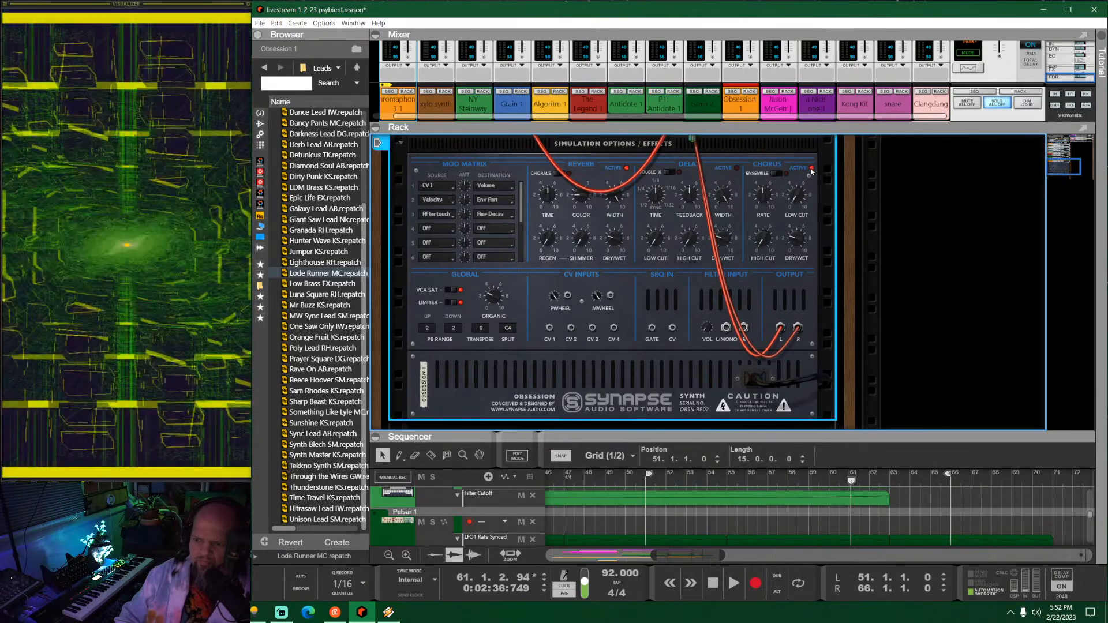
{"action": "key", "text": "Tab"}
{"action": "key", "text": "Tab"}
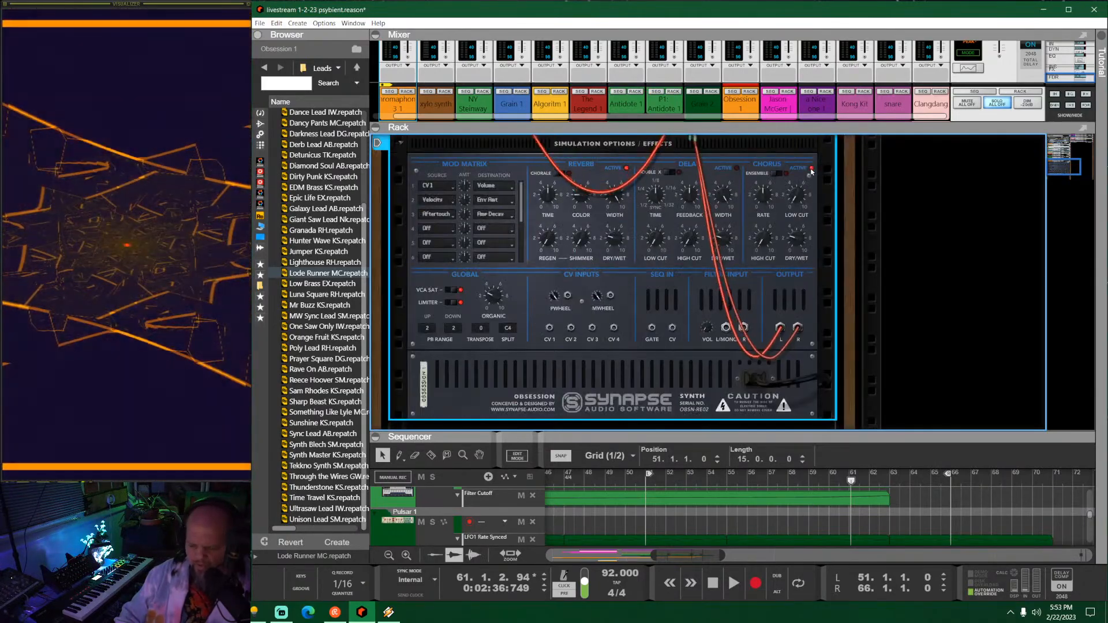
Step: Play the soloed Obsession clip from bar 51 while switching the chorus Ensemble option over and back to compare the sound
{"action": "key", "text": "KP_1"}
{"action": "key", "text": "space"}
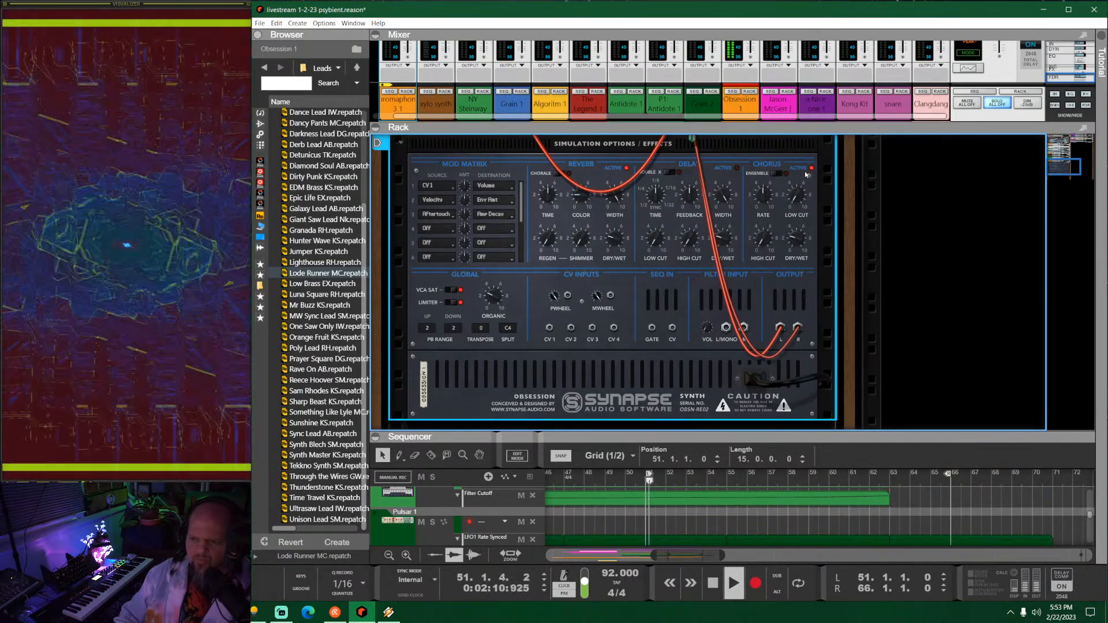
{"action": "left_click", "coordinate": [777, 174]}
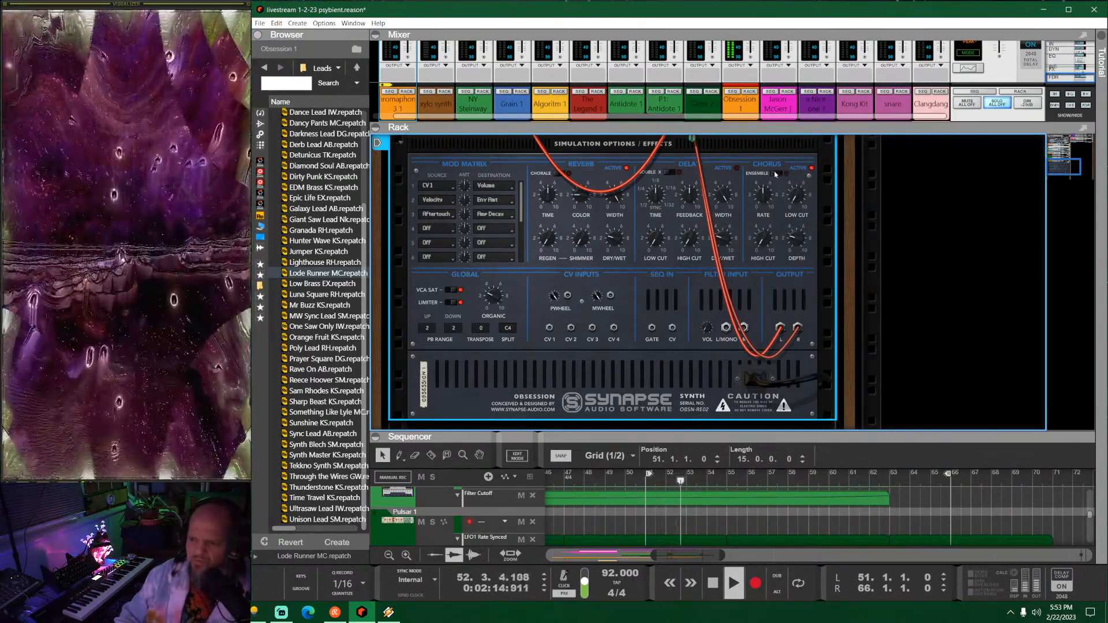
{"action": "left_click", "coordinate": [777, 174]}
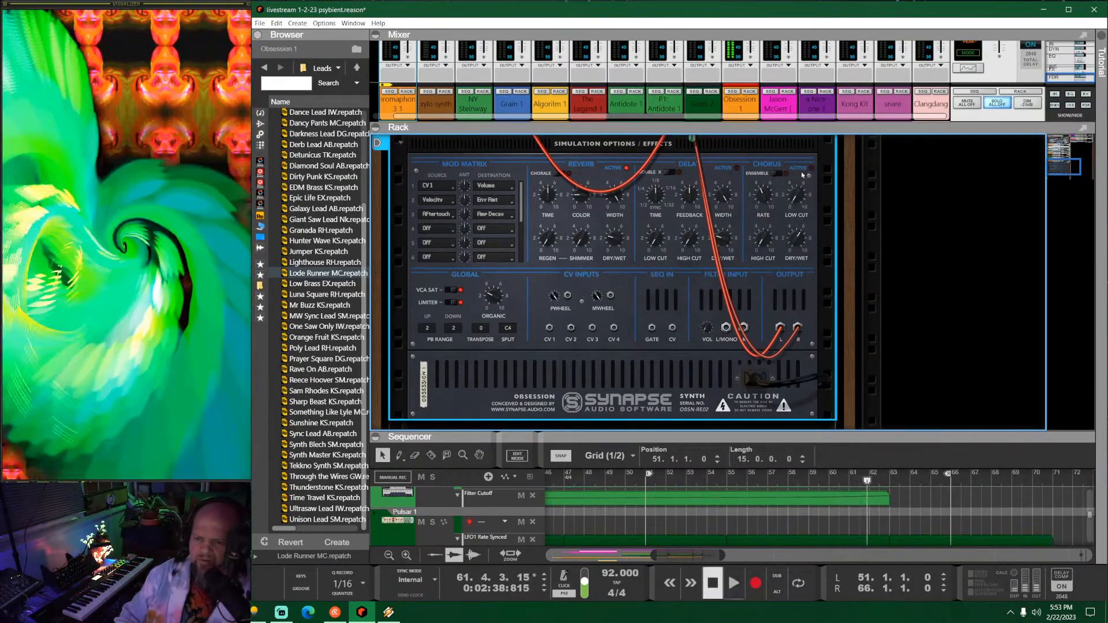
Step: Flip the rack to Obsession's front panel, return the playhead to bar 51, and play the soloed part again
{"action": "key", "text": "Tab"}
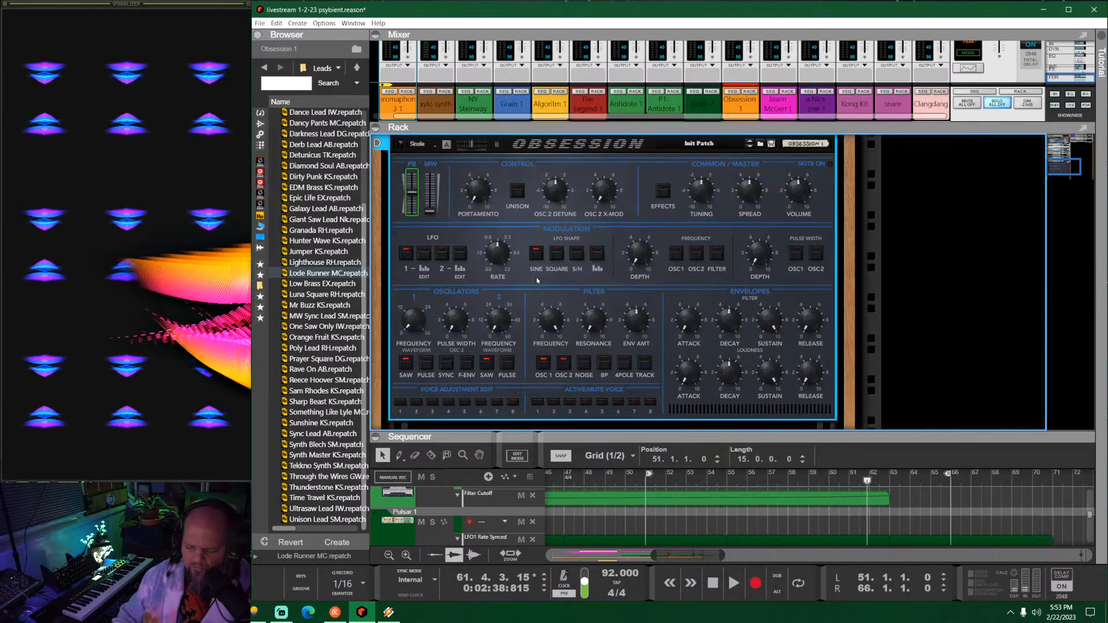
{"action": "key", "text": "space"}
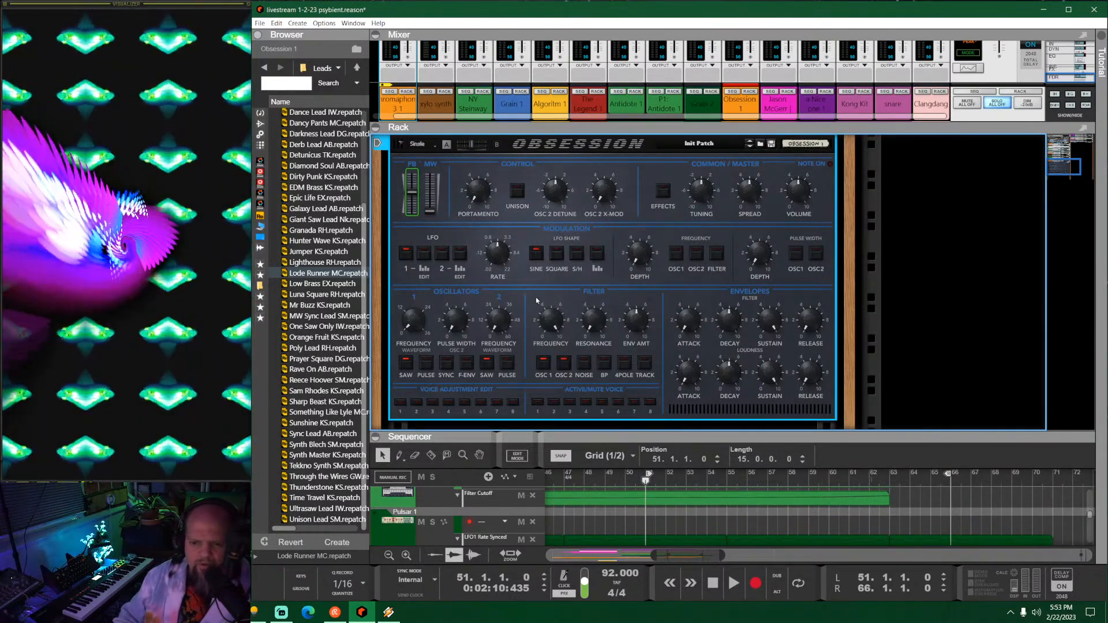
{"action": "scroll", "coordinate": [536, 300], "scroll_direction": "up", "scroll_amount": 1}
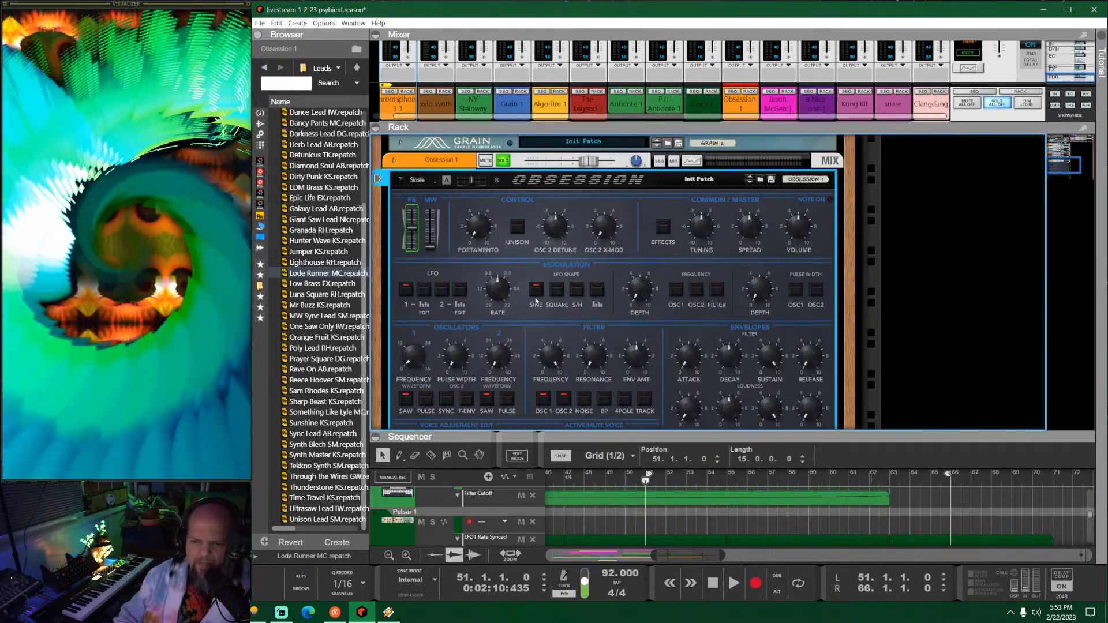
{"action": "scroll", "coordinate": [535, 301], "scroll_direction": "down", "scroll_amount": 1}
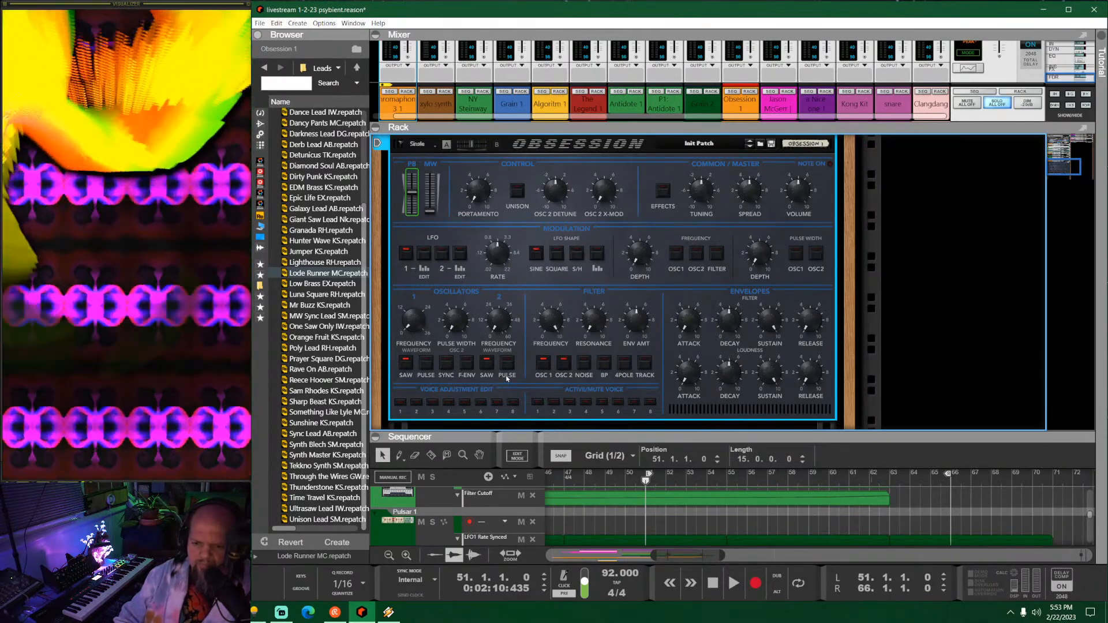
{"action": "key", "text": "space"}
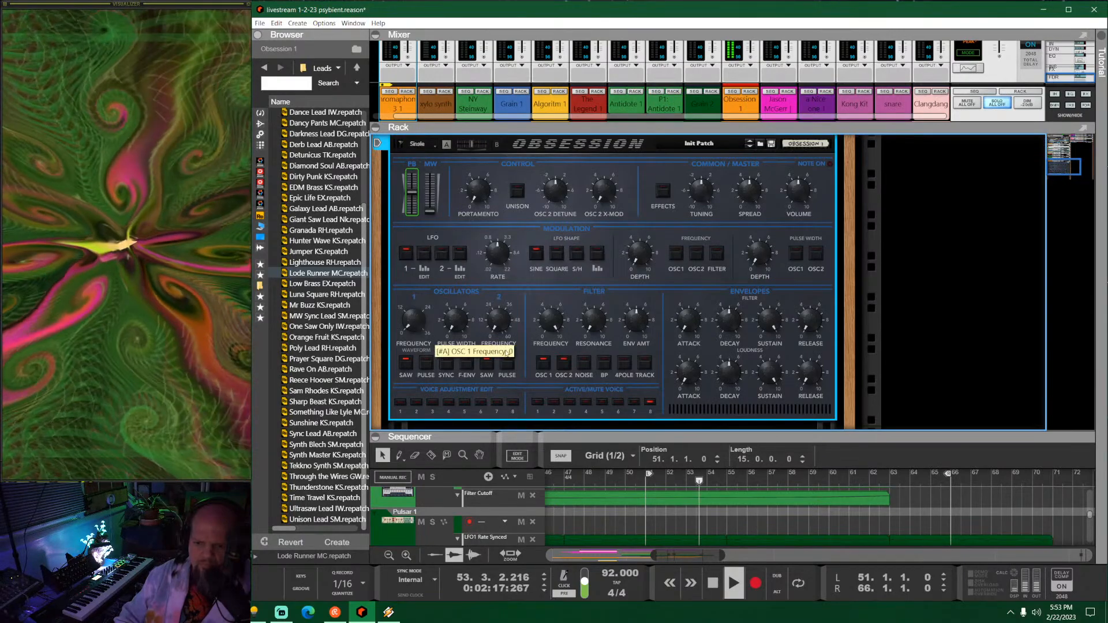
Step: Turn on Unison on the Obsession synth and replay the soloed part from bar 51 to hear it
{"action": "key", "text": "space"}
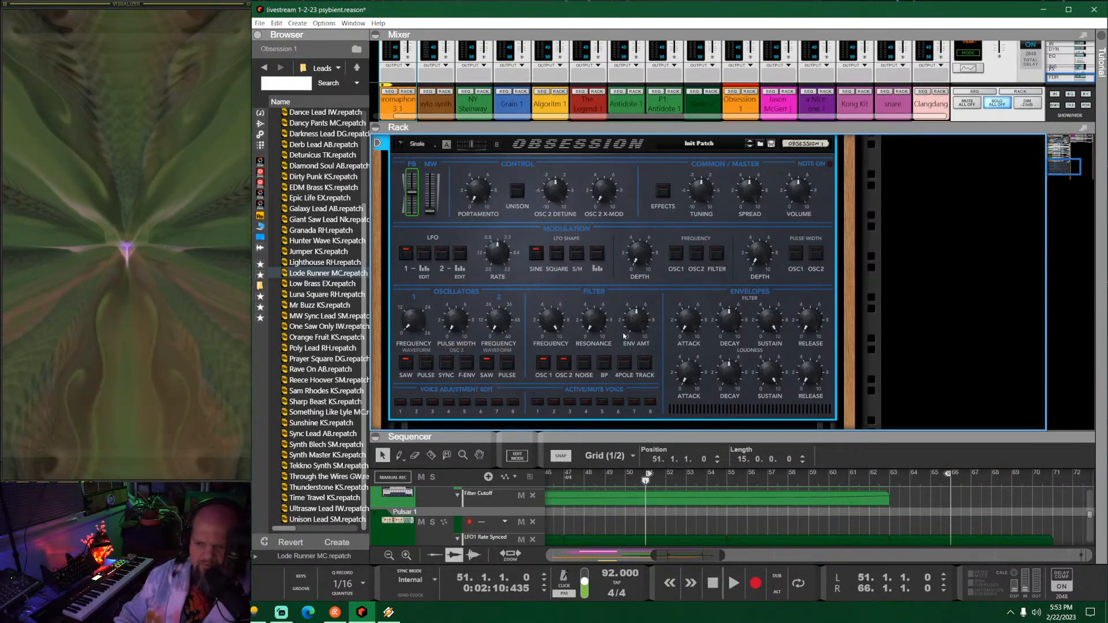
{"action": "key", "text": "space"}
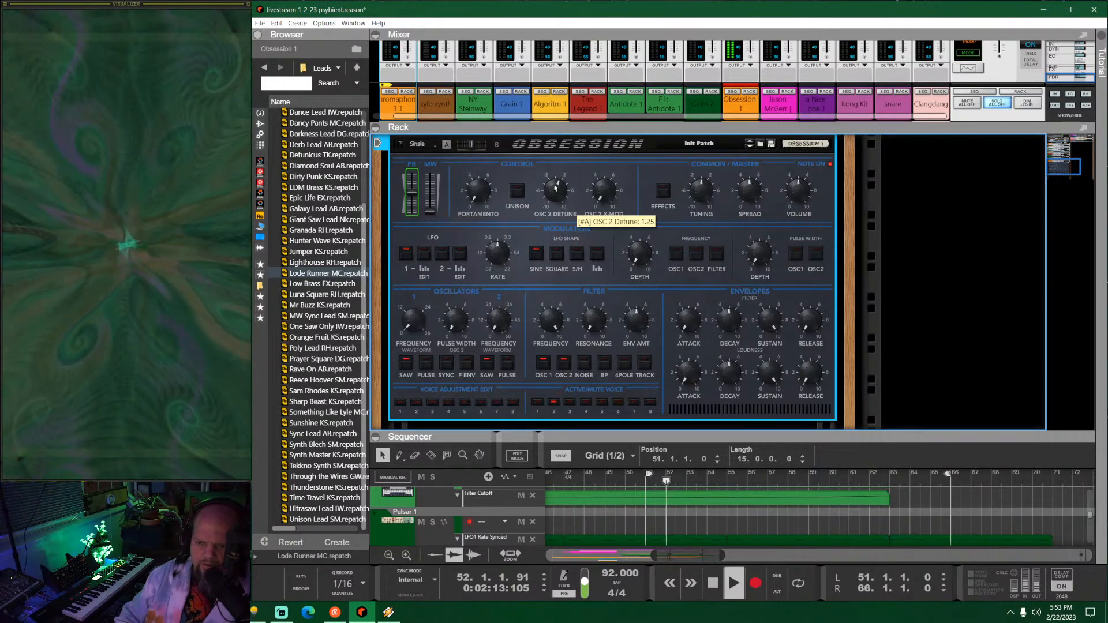
{"action": "left_click", "coordinate": [518, 192]}
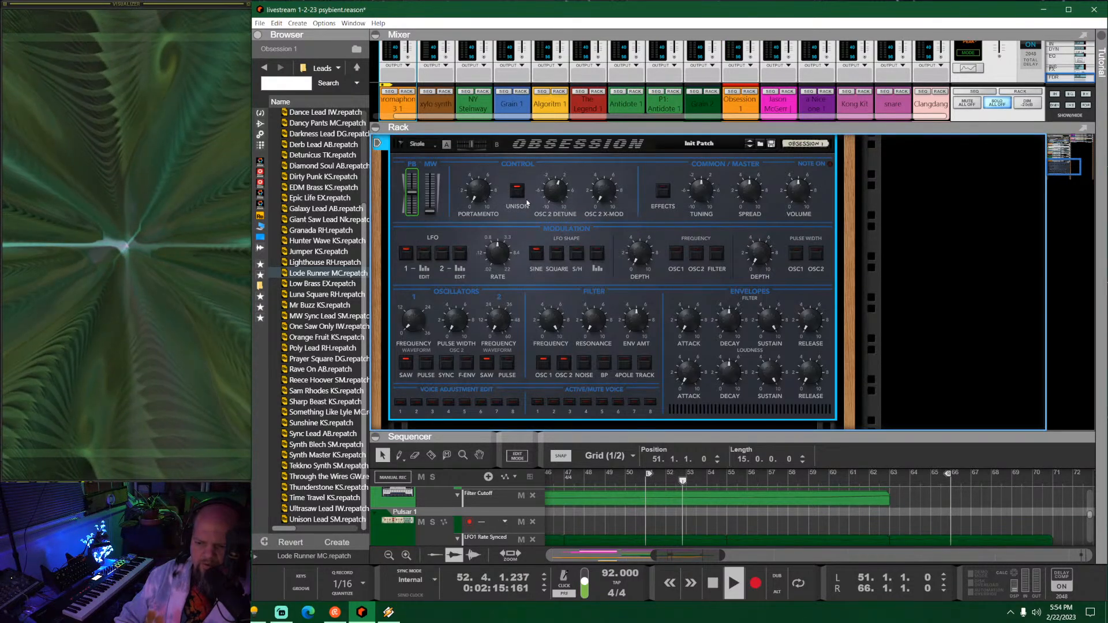
{"action": "key", "text": "space"}
{"action": "key", "text": "space"}
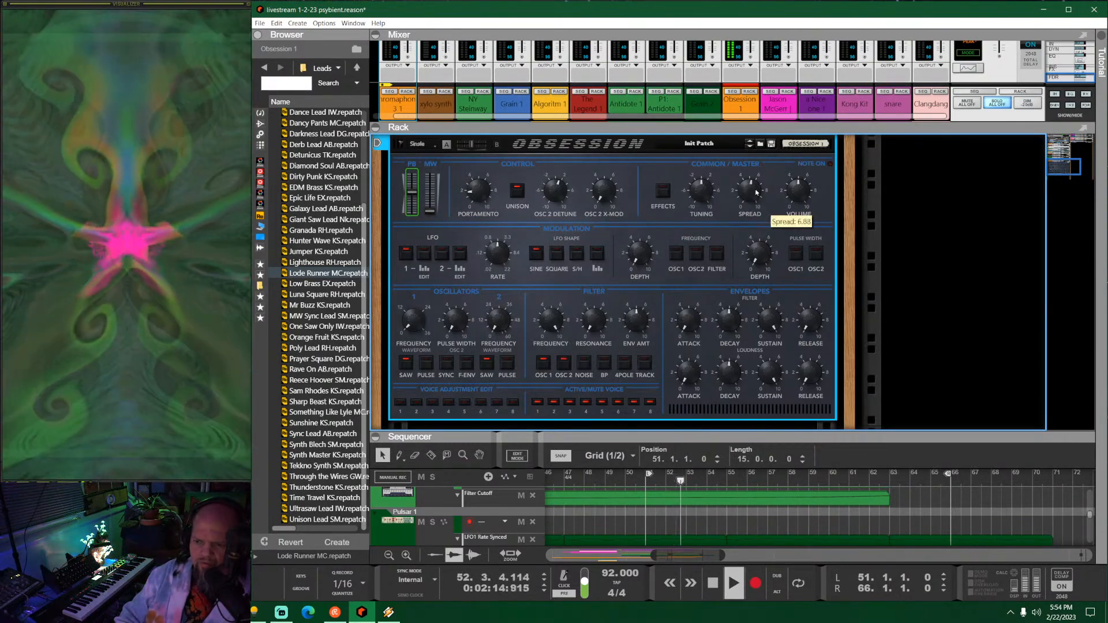
Step: On the back of Obsession, switch the chorus Ensemble option over and back and set the chorus dry/wet to 3.44, then return to the front
{"action": "key", "text": "Tab"}
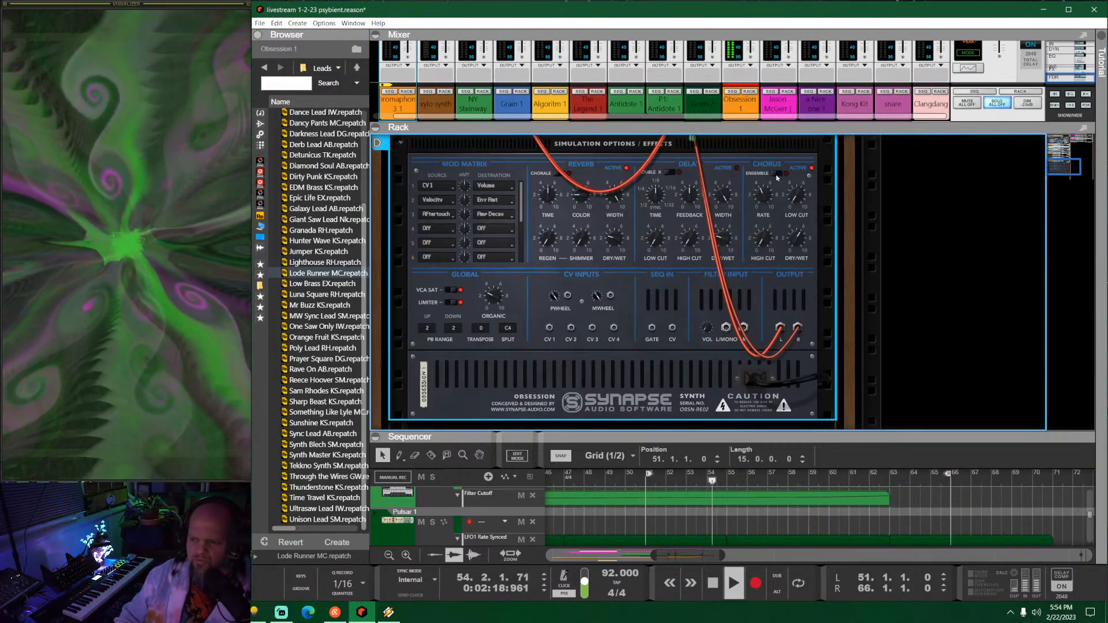
{"action": "left_click", "coordinate": [777, 175]}
{"action": "left_click", "coordinate": [773, 175]}
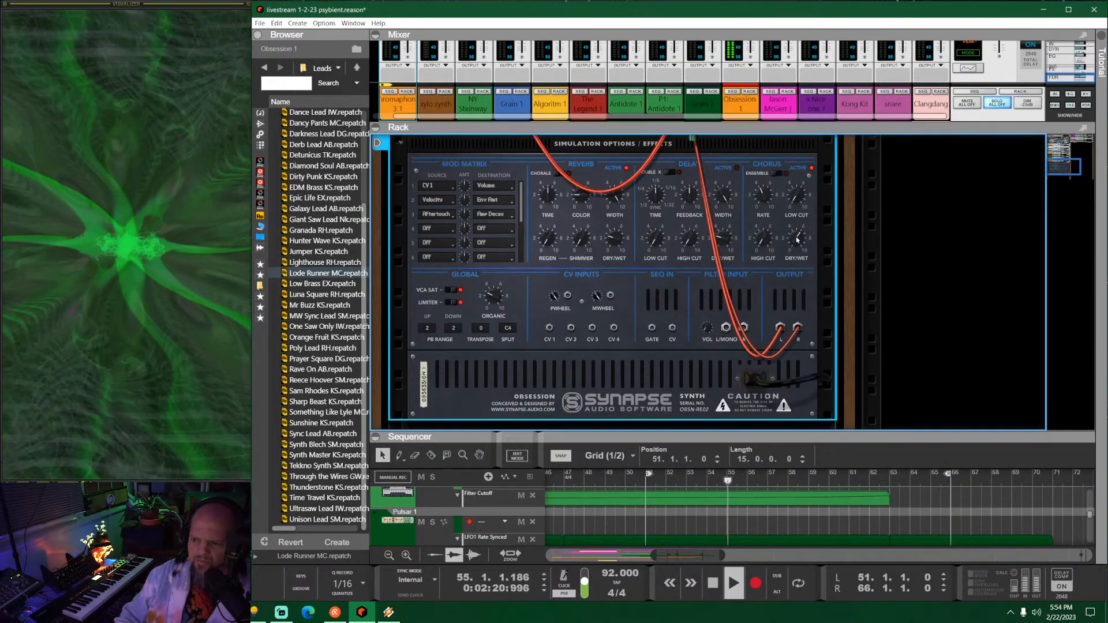
{"action": "left_click_drag", "start_coordinate": [797, 239], "coordinate": [809, 273]}
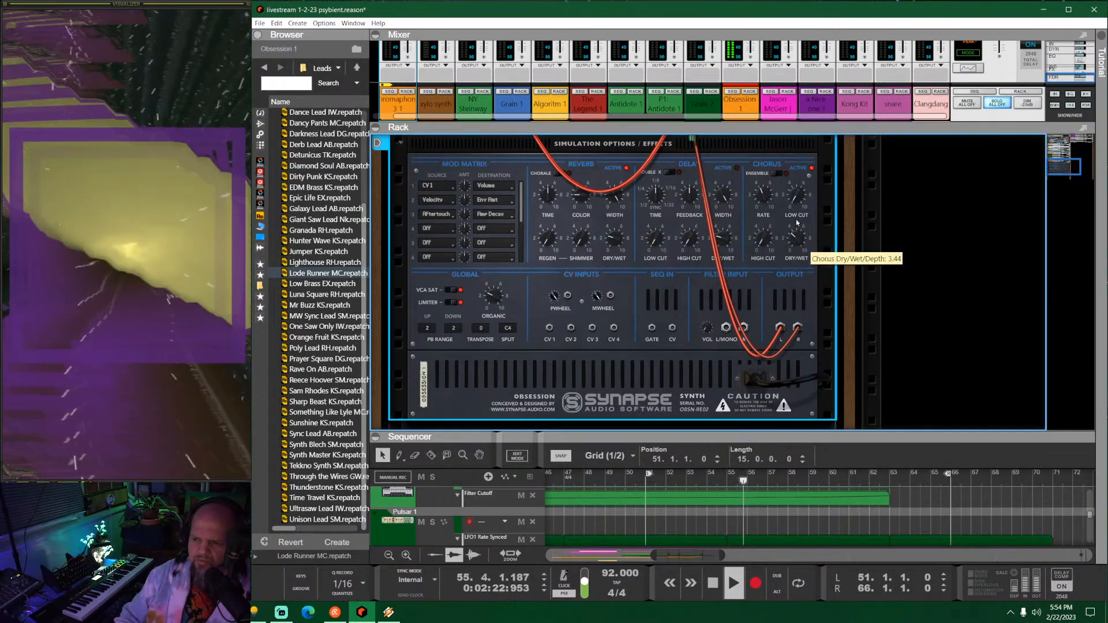
{"action": "key", "text": "Tab"}
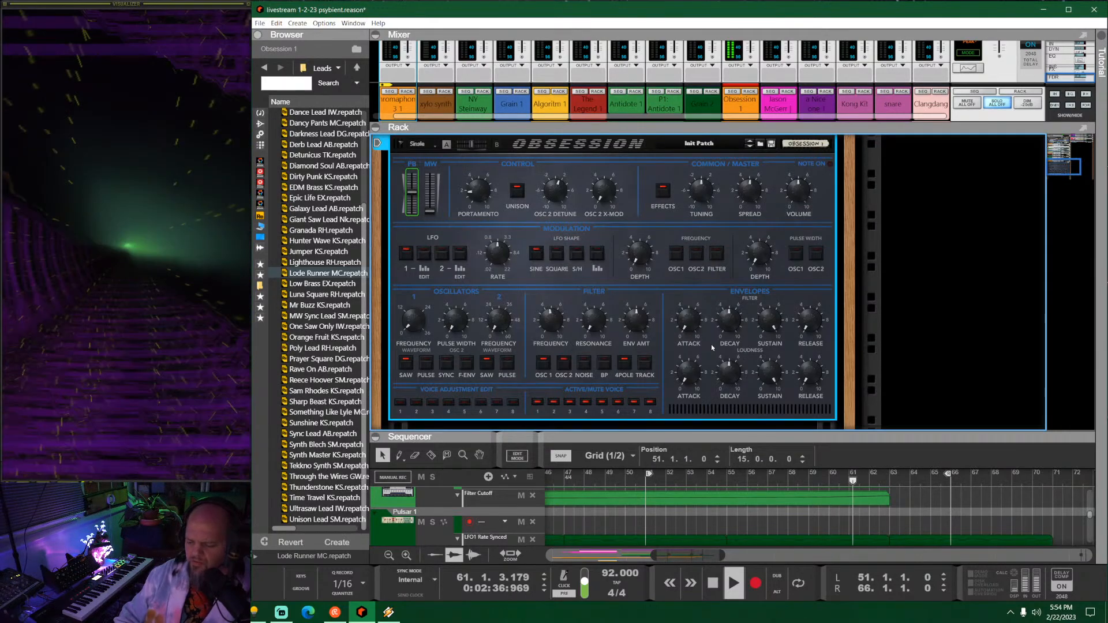
Step: Stop playback, enlarge the sequencer to select the Obsession clip from bar 51, quantize it to 1/16, and restore the rack's height
{"action": "key", "text": "space"}
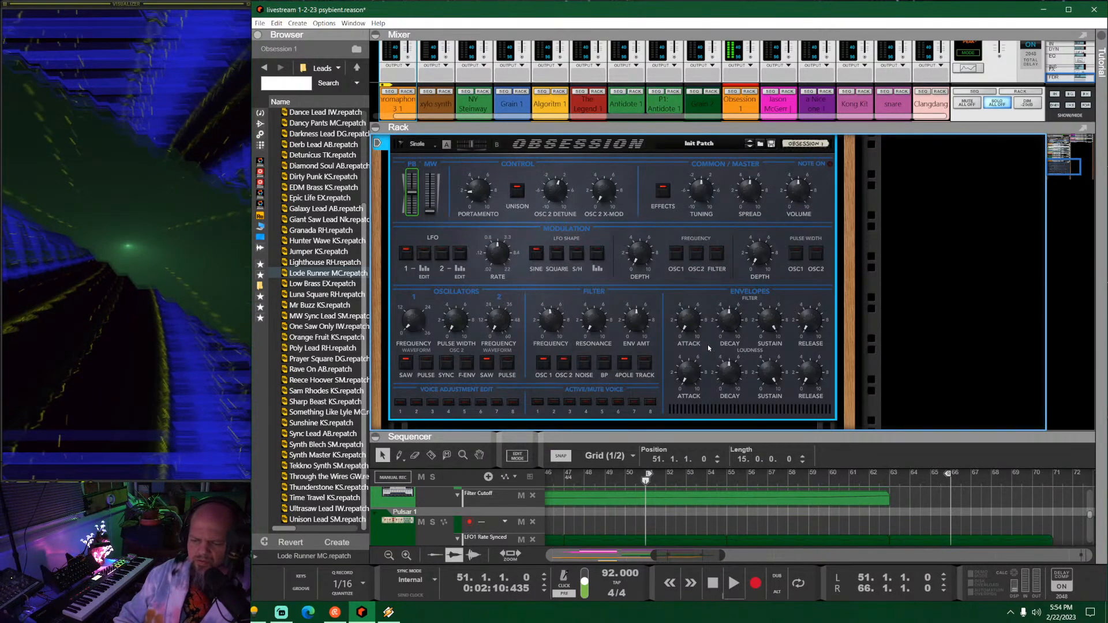
{"action": "left_click_drag", "start_coordinate": [696, 437], "coordinate": [696, 257]}
{"action": "left_click", "coordinate": [691, 417]}
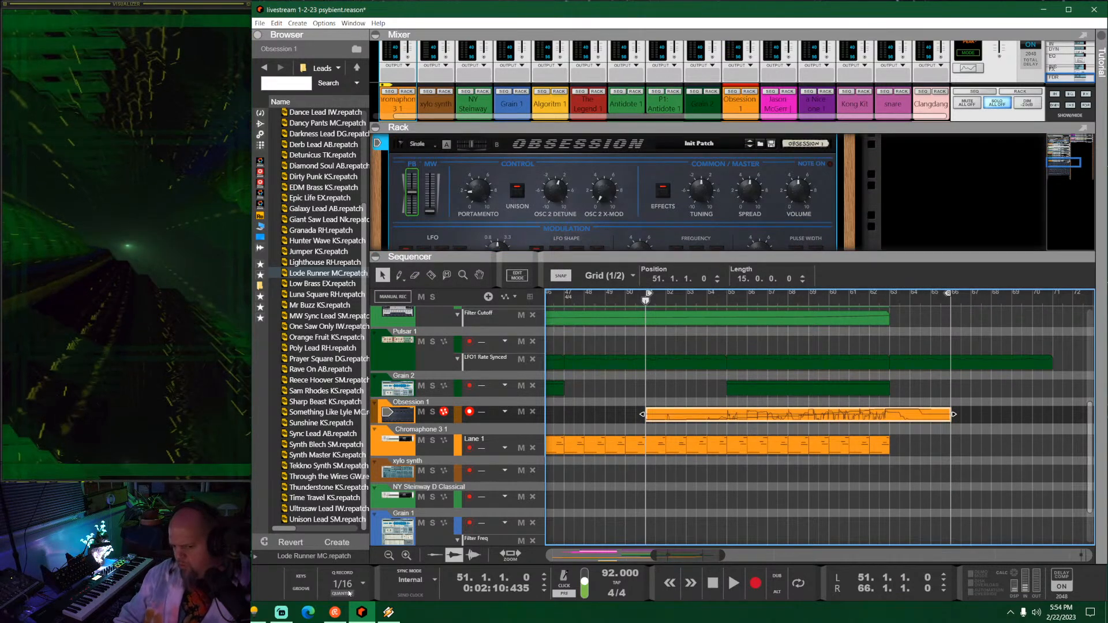
{"action": "left_click_drag", "start_coordinate": [751, 265], "coordinate": [749, 457]}
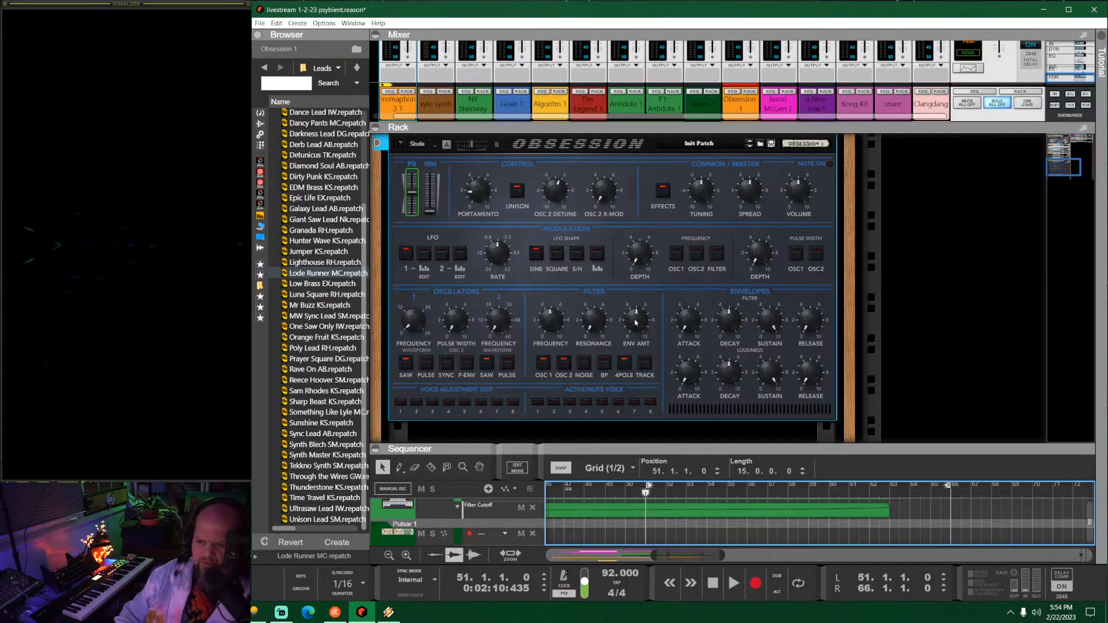
Step: Replay the Obsession part from bar 51 while setting its filter frequency to 3.63 and raising the filter envelope attack
{"action": "left_click", "coordinate": [645, 353]}
{"action": "key", "text": "space"}
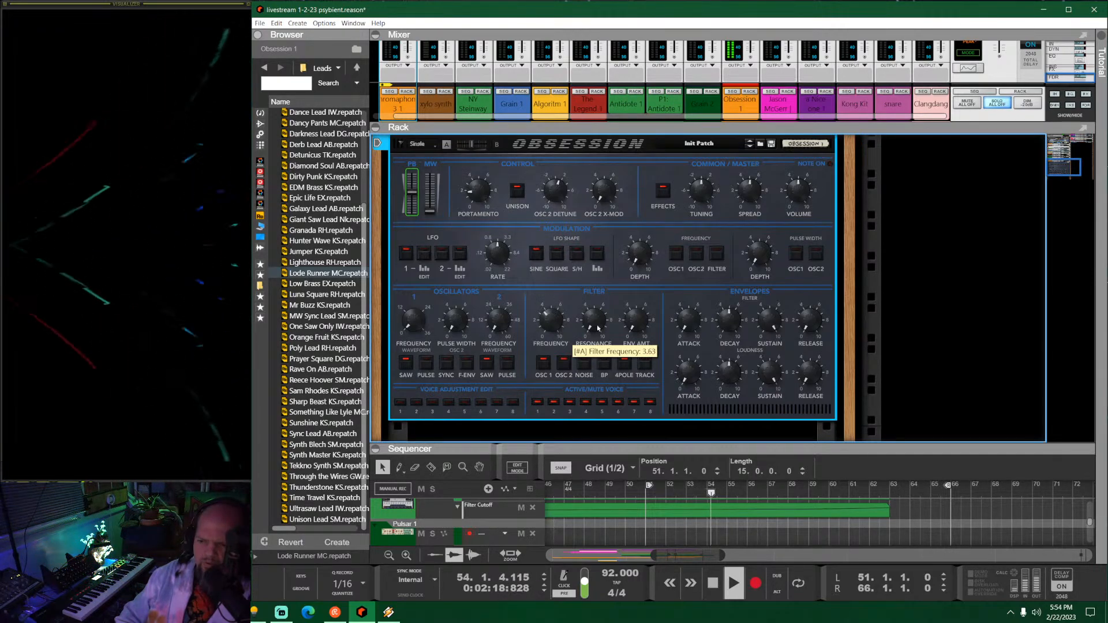
{"action": "key", "text": "space"}
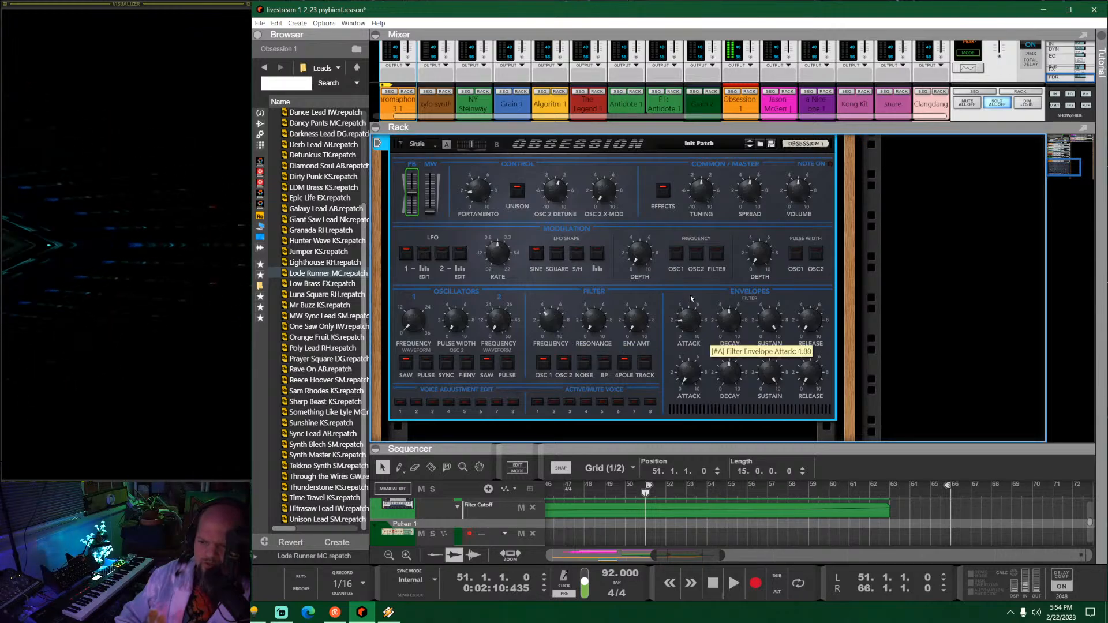
{"action": "key", "text": "space"}
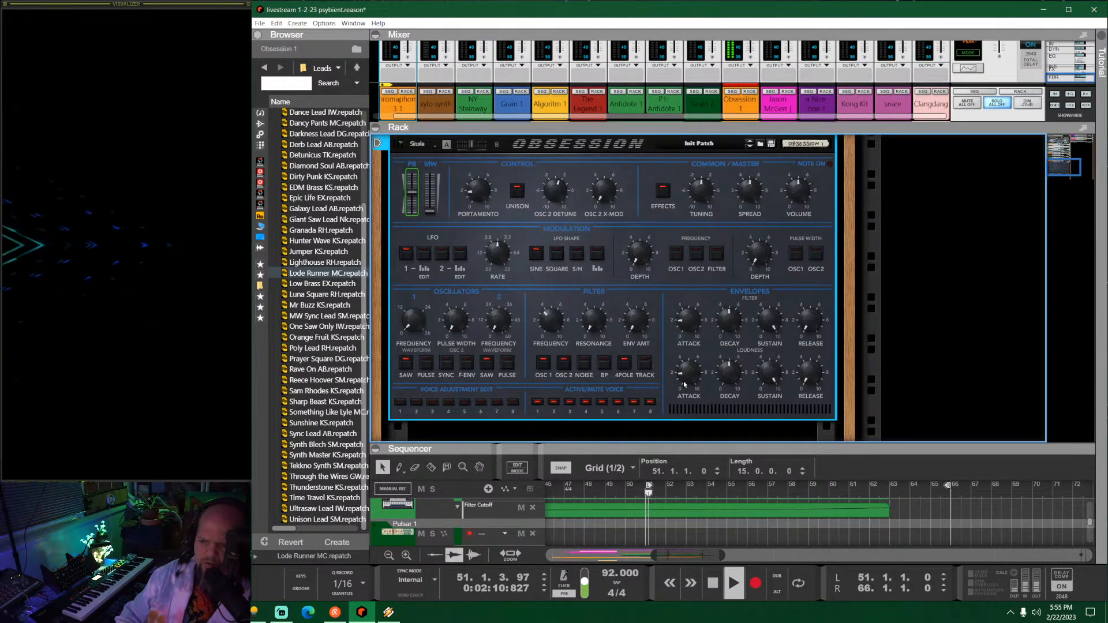
{"action": "key", "text": "space"}
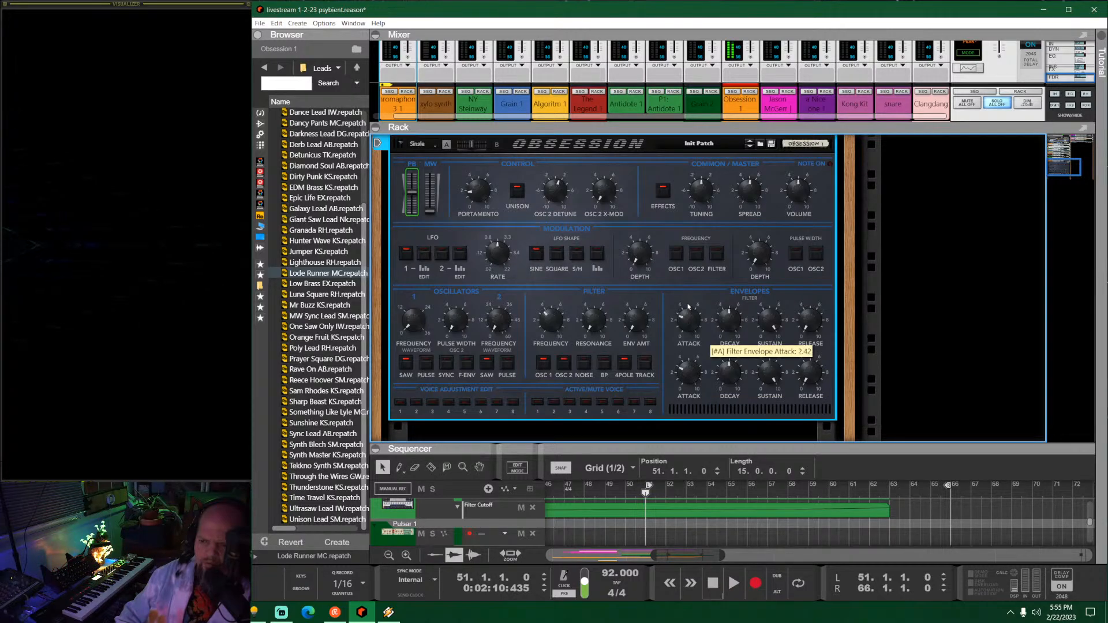
{"action": "key", "text": "space"}
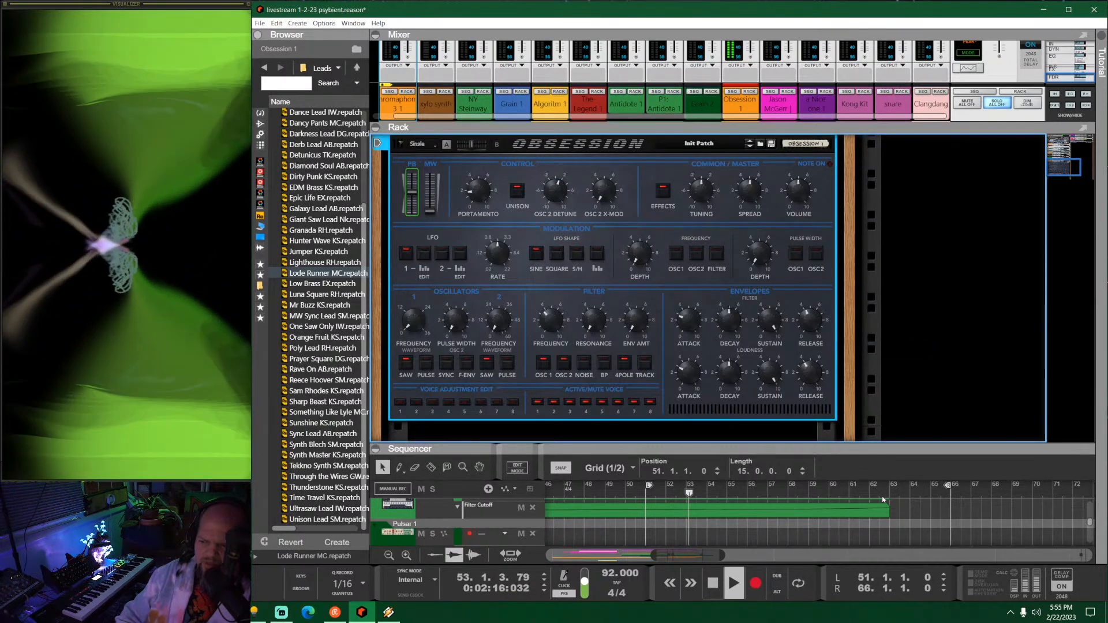
Step: Create a Filter Frequency automation lane for Obsession with a clip from bar 51 to bar 66 and open it for inline editing
{"action": "right_click", "coordinate": [554, 319]}
{"action": "left_click", "coordinate": [583, 322]}
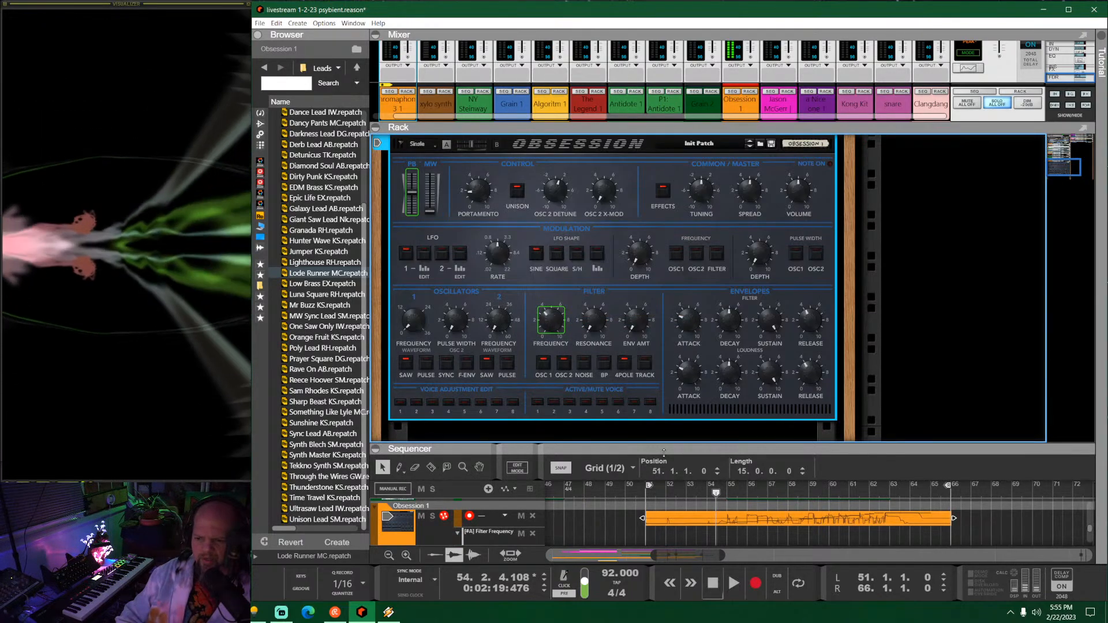
{"action": "double_click", "coordinate": [651, 380]}
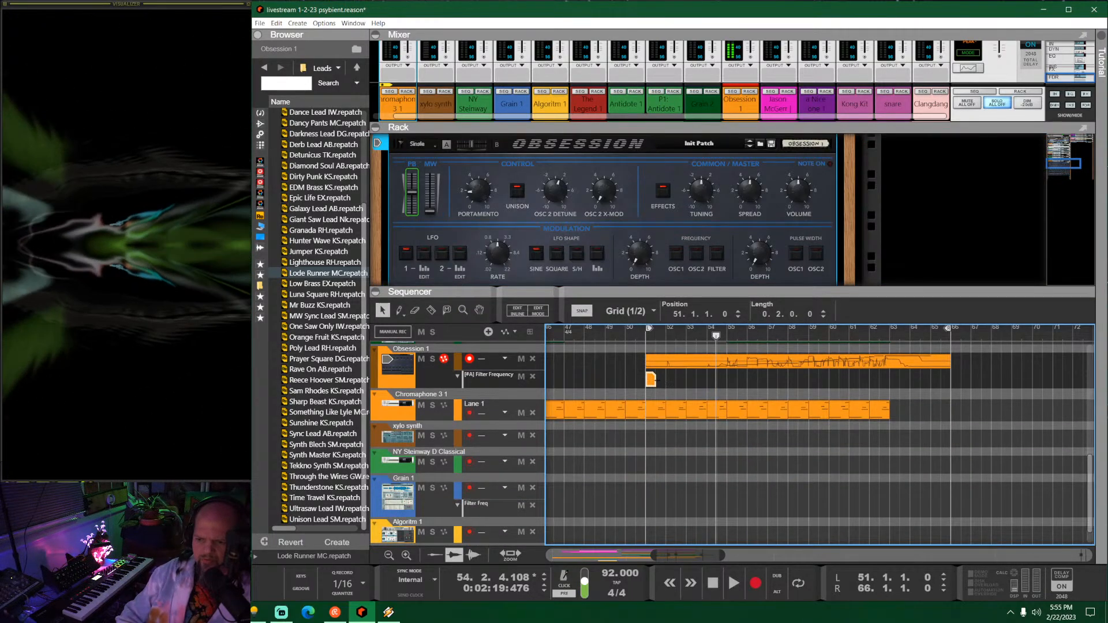
{"action": "left_click_drag", "start_coordinate": [656, 380], "coordinate": [951, 380]}
{"action": "double_click", "coordinate": [825, 384]}
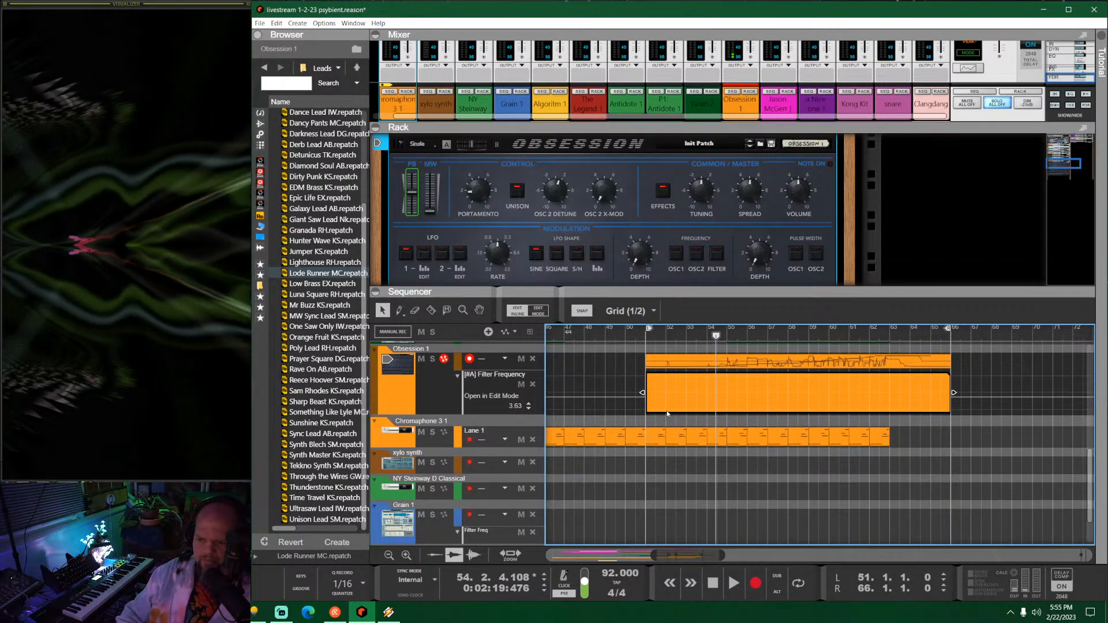
Step: Add Filter Frequency points of 2.98 at bar 51, one at 60.3.1.0 and 8.77 at bar 66, and curve the final rise
{"action": "left_click", "coordinate": [647, 399]}
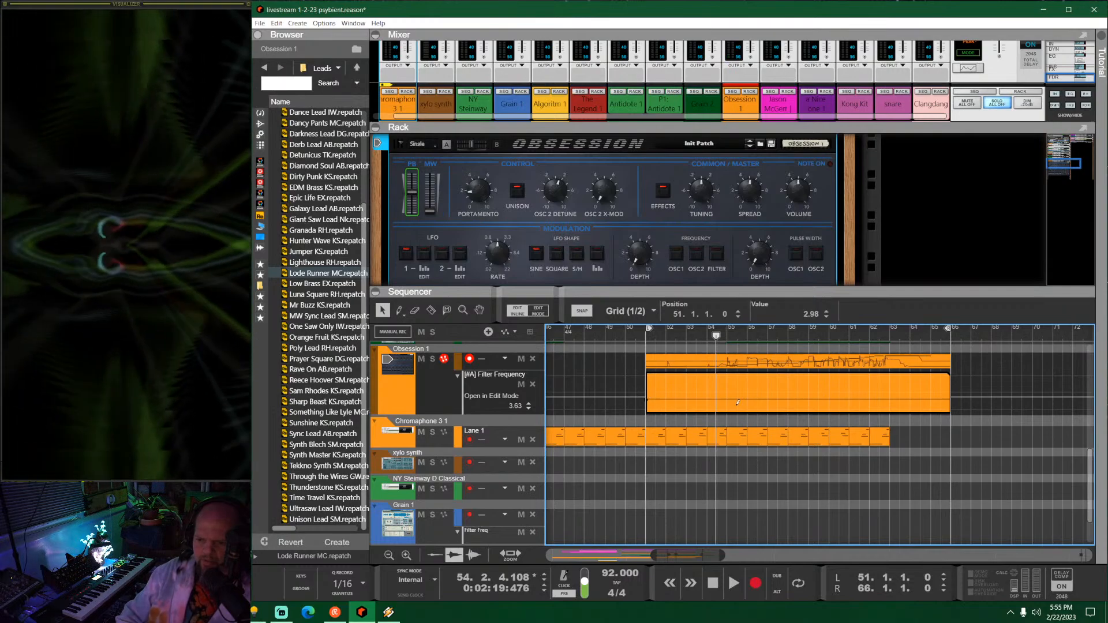
{"action": "left_click", "coordinate": [839, 397]}
{"action": "left_click", "coordinate": [941, 380]}
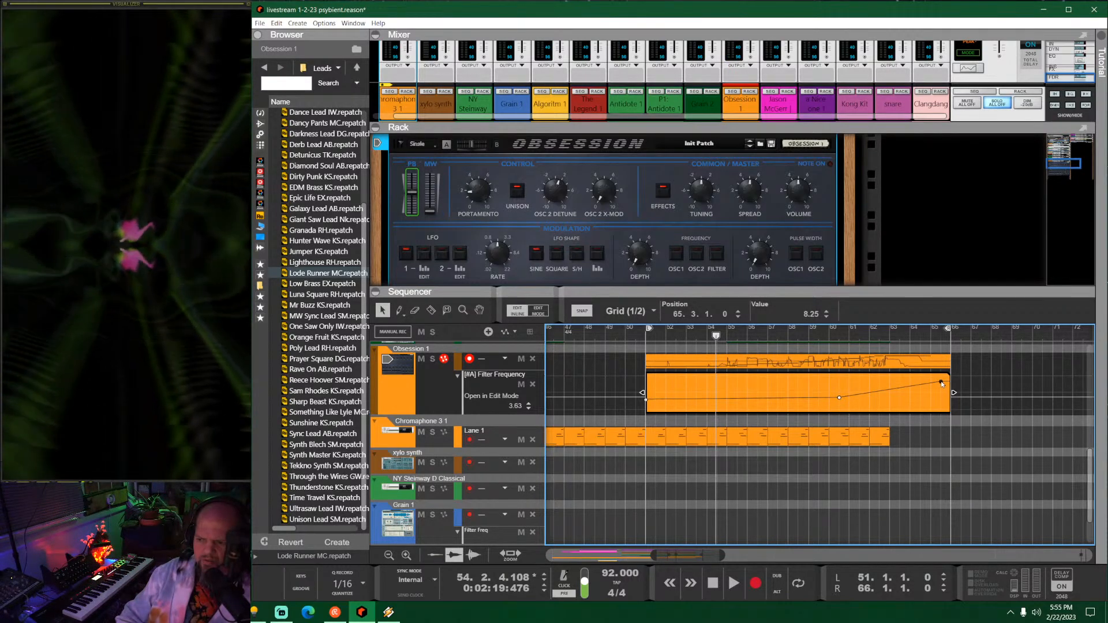
{"action": "left_click", "coordinate": [912, 387]}
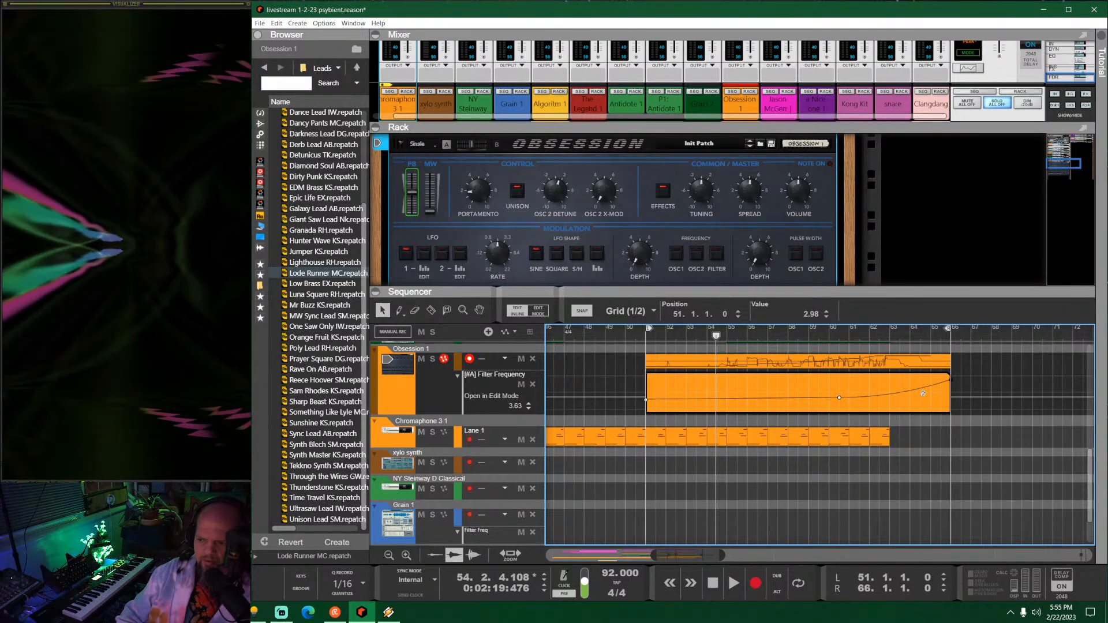
Step: Play the part from bar 51 and raise the Filter Frequency automation point at 60.3.1.0 to 4.11
{"action": "key", "text": "space"}
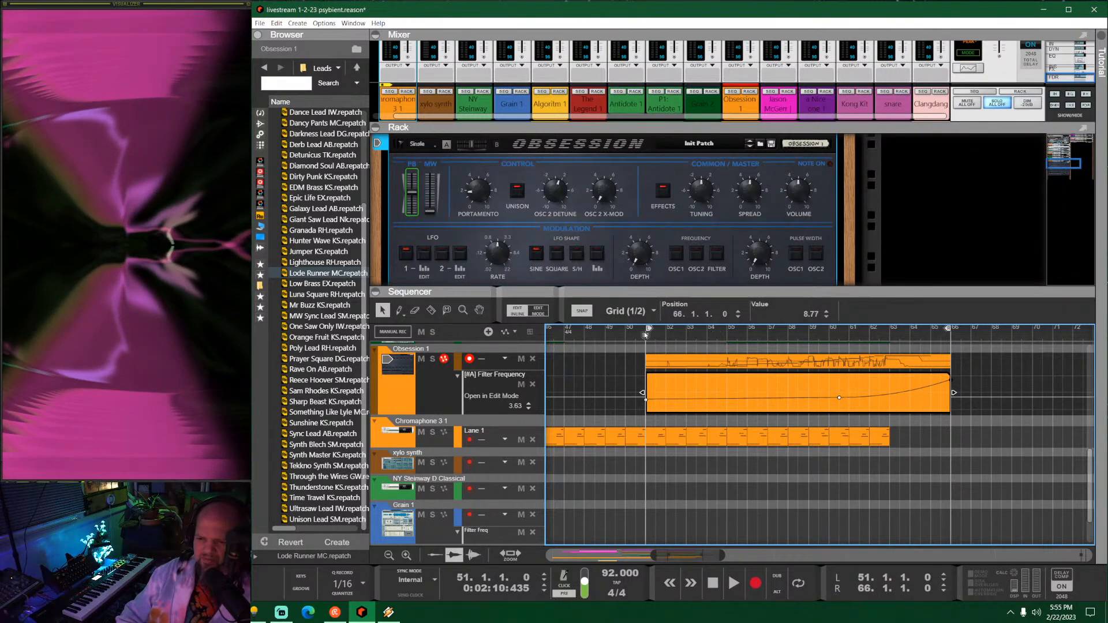
{"action": "key", "text": "space"}
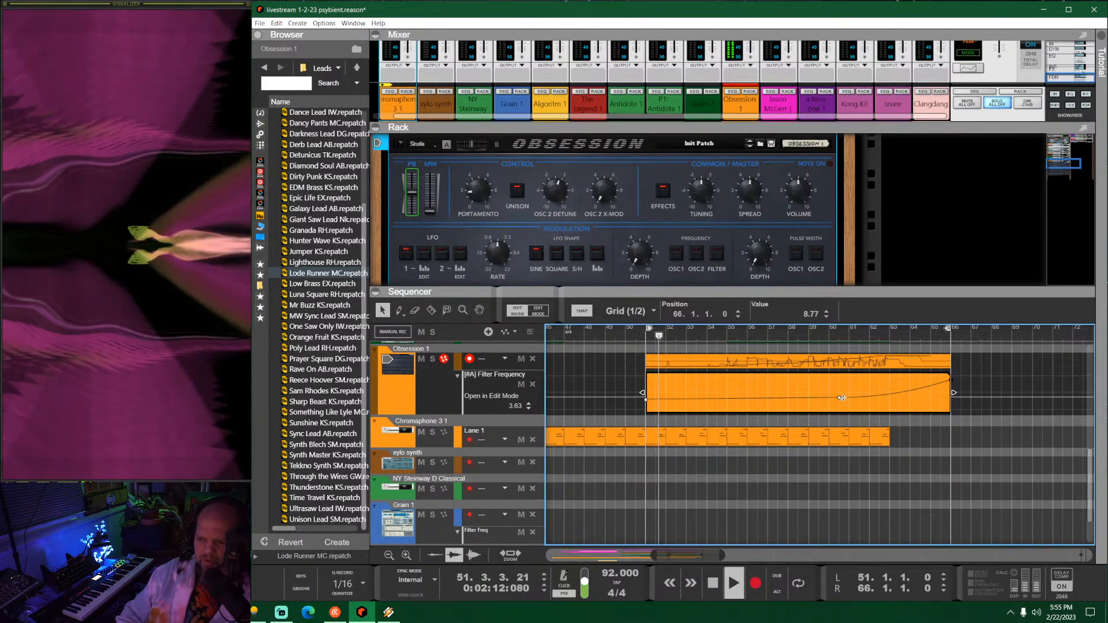
{"action": "left_click_drag", "start_coordinate": [844, 397], "coordinate": [844, 397]}
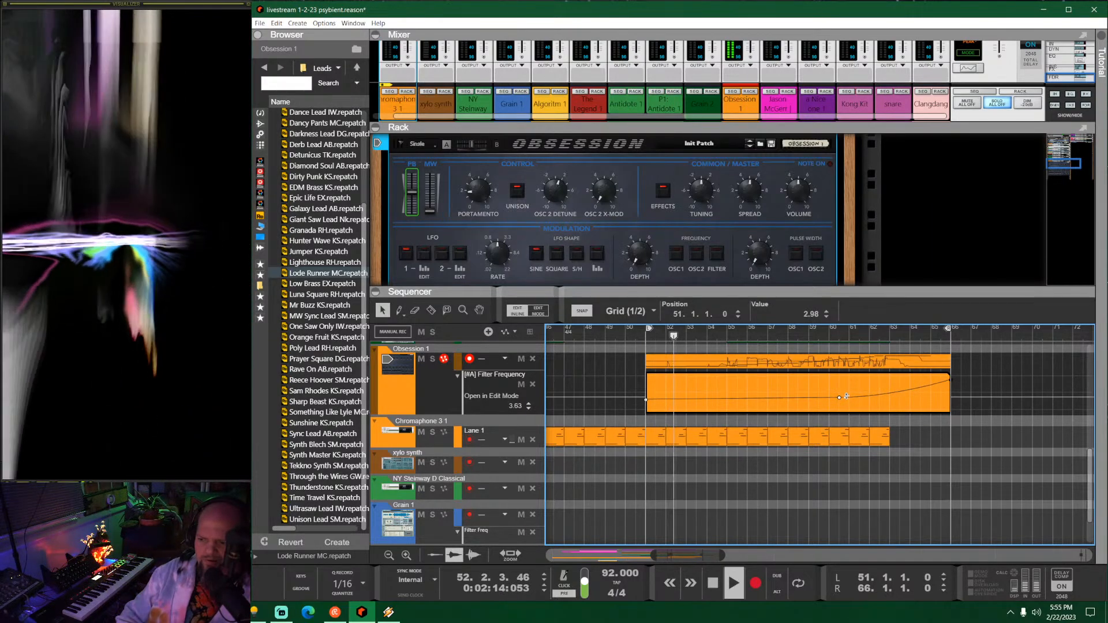
{"action": "left_click", "coordinate": [840, 400]}
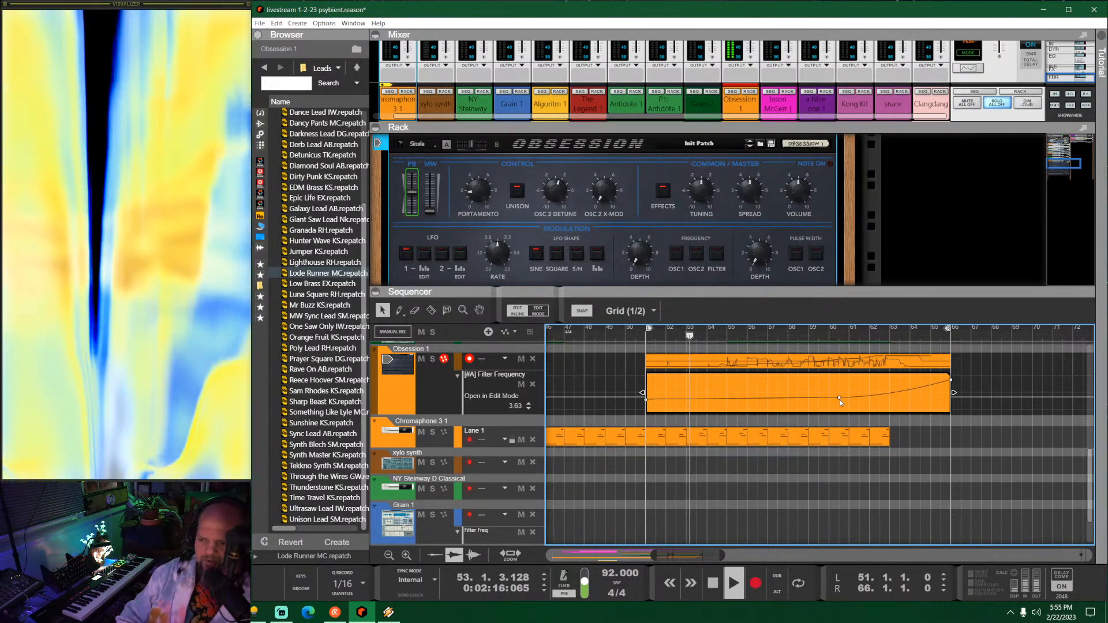
{"action": "left_click", "coordinate": [840, 399]}
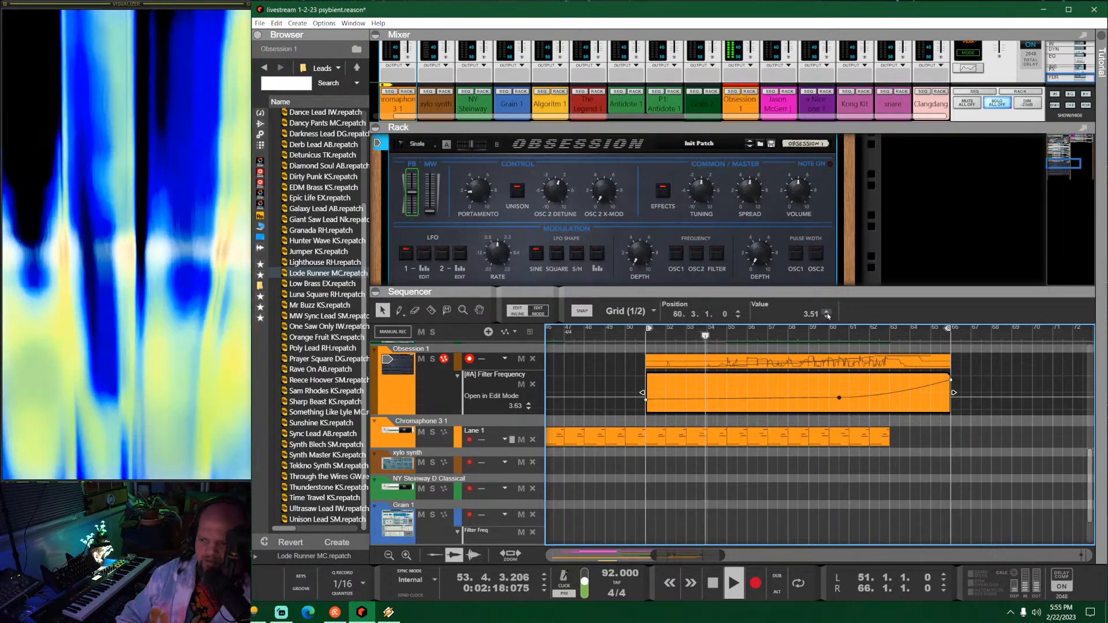
{"action": "left_click", "coordinate": [827, 312]}
{"action": "left_click", "coordinate": [826, 311]}
{"action": "left_click", "coordinate": [827, 312]}
{"action": "left_click", "coordinate": [827, 312]}
{"action": "left_click", "coordinate": [826, 312]}
{"action": "left_click", "coordinate": [827, 312]}
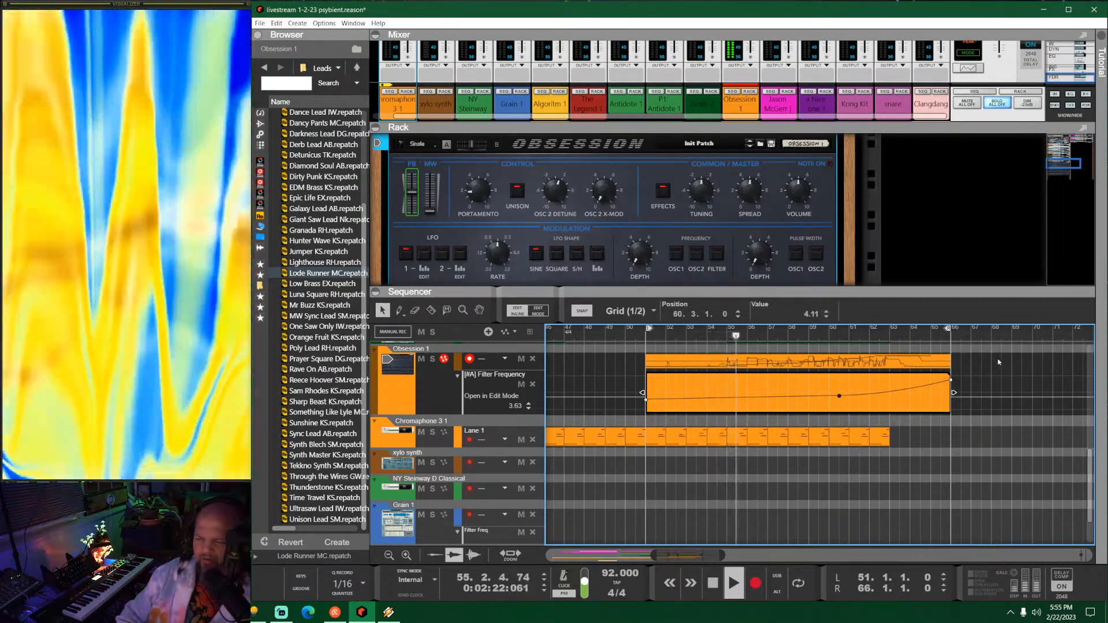
Step: Raise the Filter Frequency automation point at 60.3.1.0 to 4.85 and the end point at bar 66 to 10.00
{"action": "scroll", "coordinate": [927, 430], "scroll_direction": "up", "scroll_amount": 2}
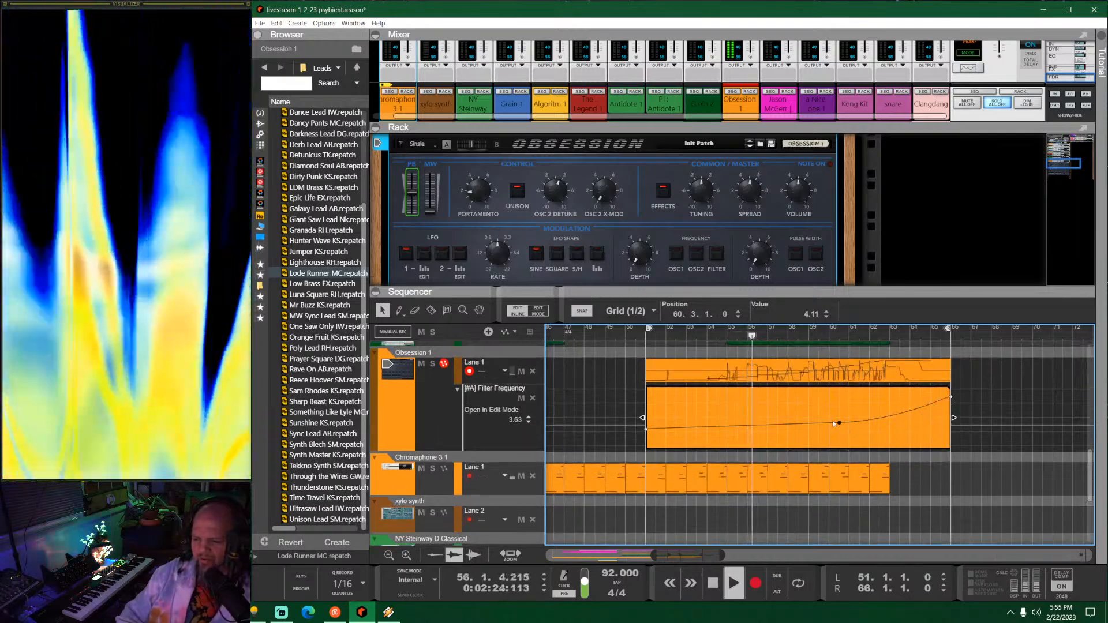
{"action": "left_click_drag", "start_coordinate": [840, 425], "coordinate": [840, 420]}
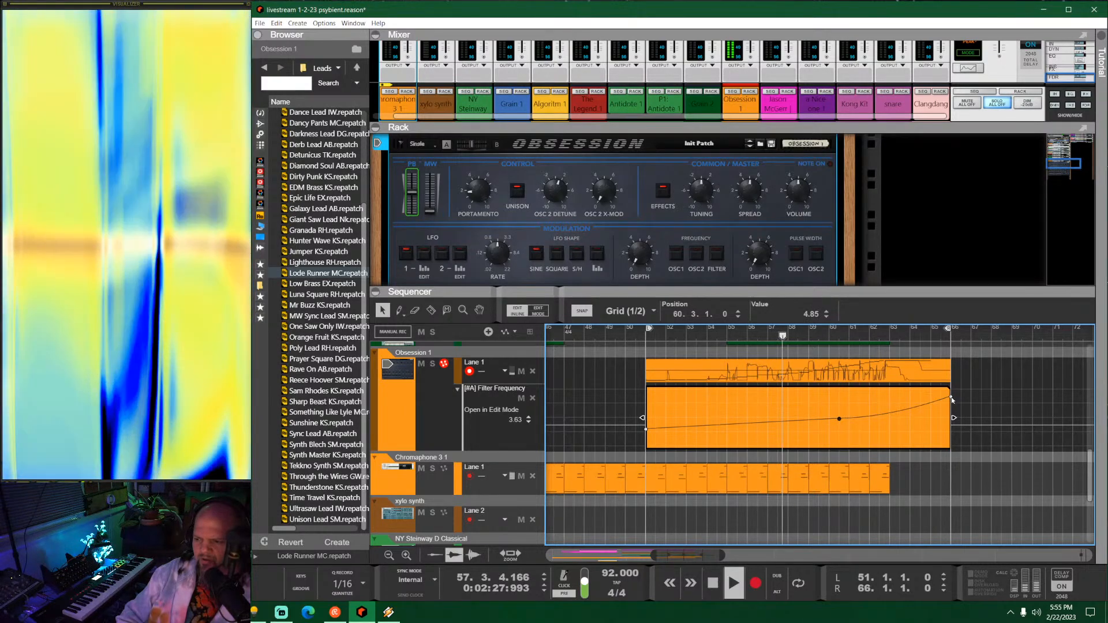
{"action": "left_click_drag", "start_coordinate": [952, 398], "coordinate": [950, 389]}
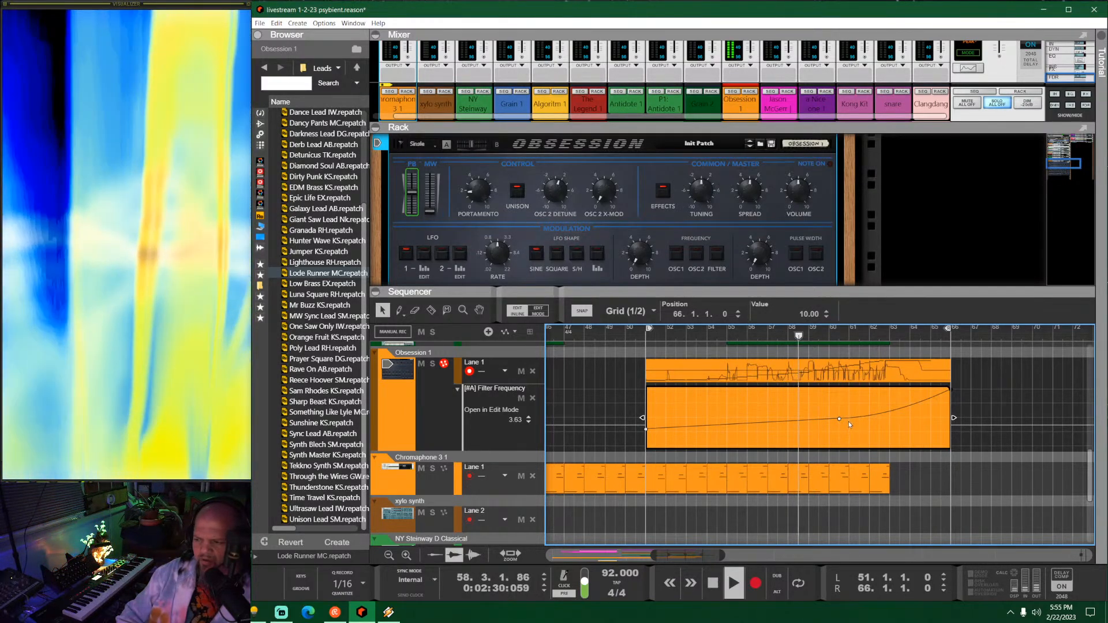
Step: Open the Obsession note clip in a taller editor and lengthen the D#3 note at 58.3.1.0 to 0.2.1.0
{"action": "double_click", "coordinate": [806, 369]}
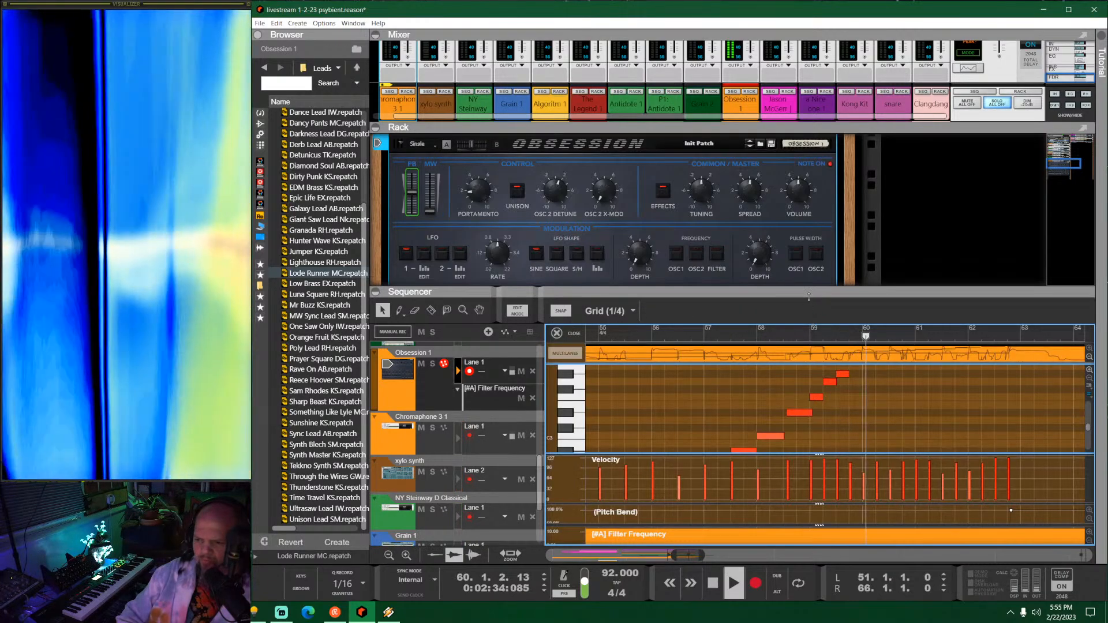
{"action": "left_click_drag", "start_coordinate": [818, 289], "coordinate": [822, 196]}
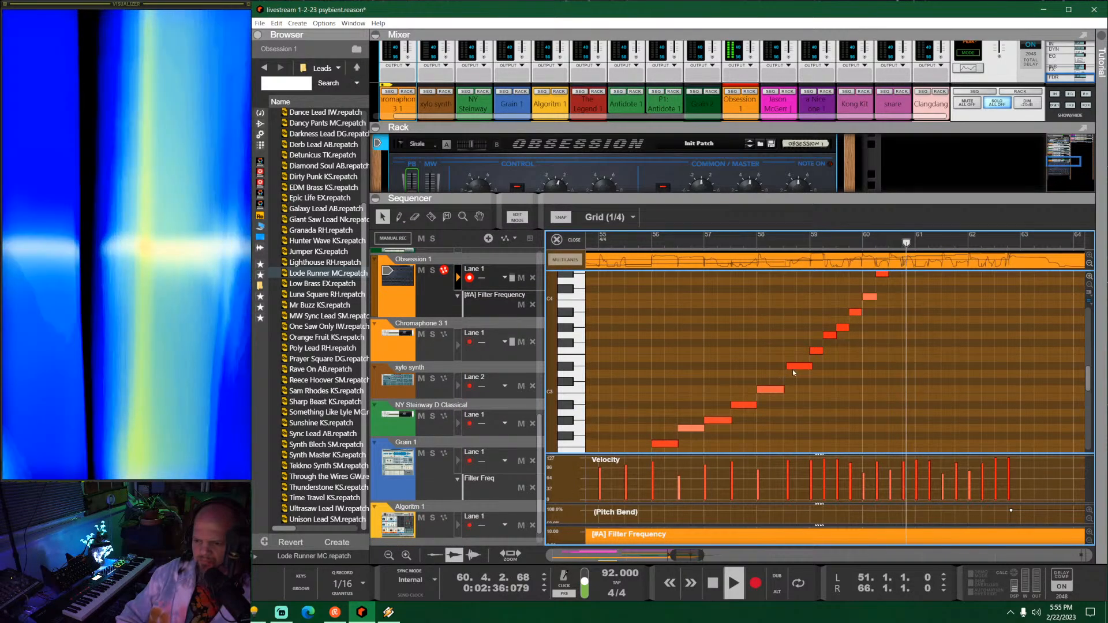
{"action": "left_click", "coordinate": [792, 367]}
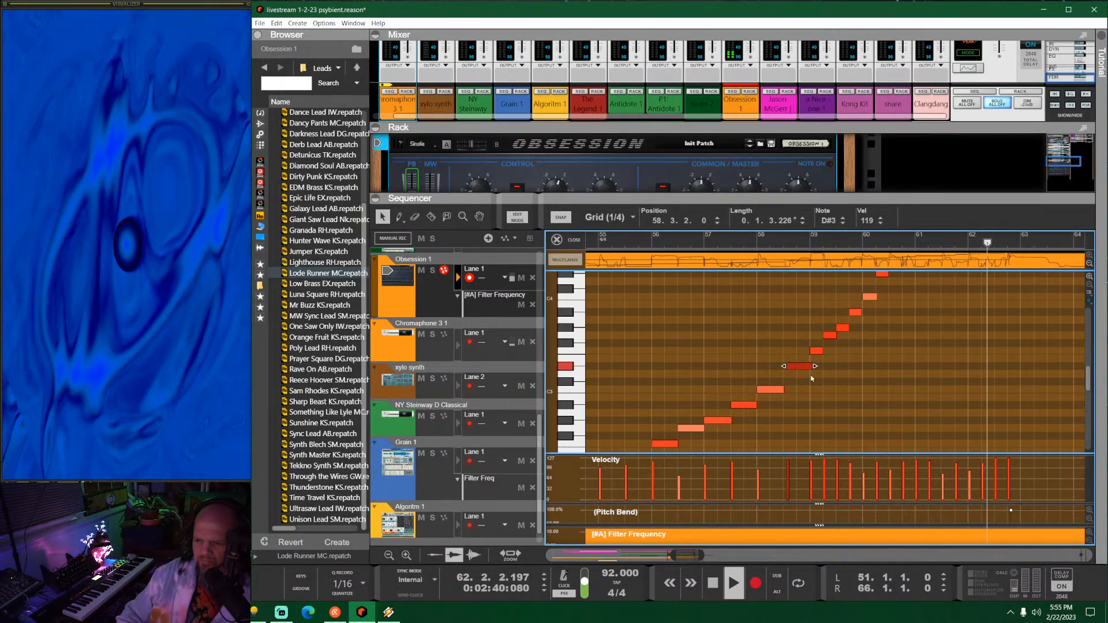
{"action": "scroll", "coordinate": [810, 378], "scroll_direction": "up", "scroll_amount": 3}
{"action": "left_click_drag", "start_coordinate": [753, 371], "coordinate": [742, 372]}
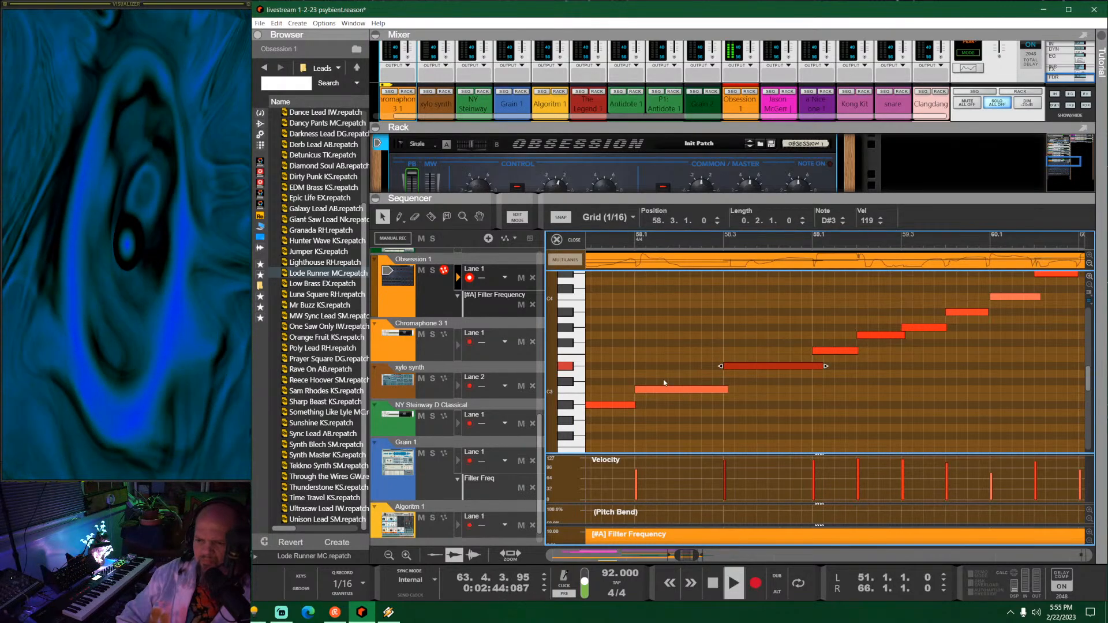
Step: Close the Obsession note editor, open the Filter Frequency automation clip, and move its end point to 63.1.1.0 at 10.00
{"action": "scroll", "coordinate": [664, 383], "scroll_direction": "down", "scroll_amount": 3}
{"action": "left_click", "coordinate": [557, 239]}
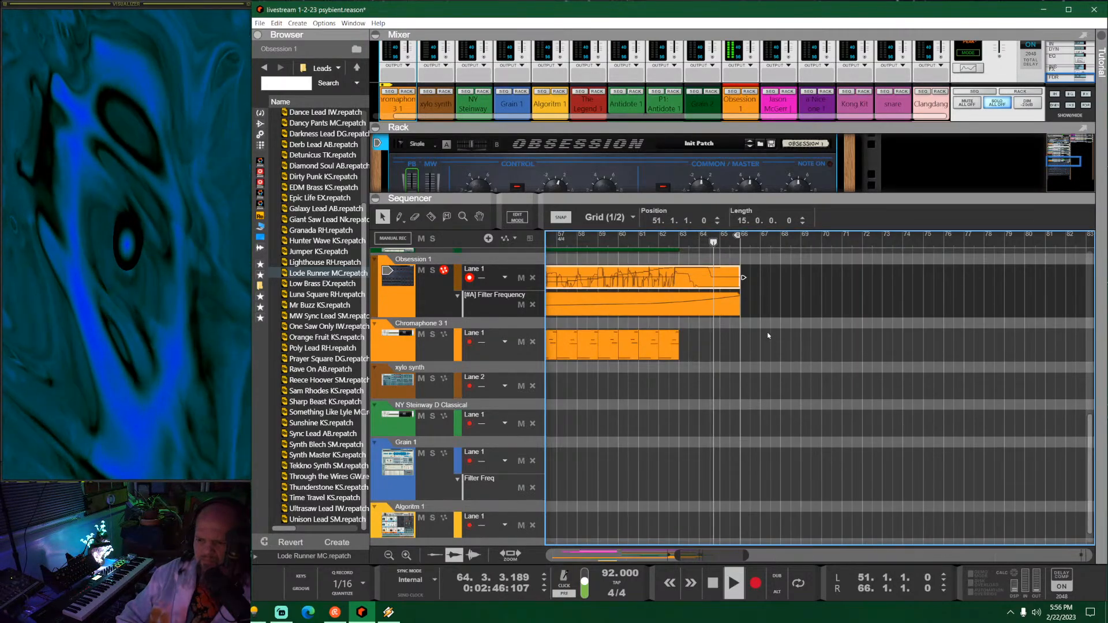
{"action": "left_click", "coordinate": [663, 305]}
{"action": "double_click", "coordinate": [663, 305]}
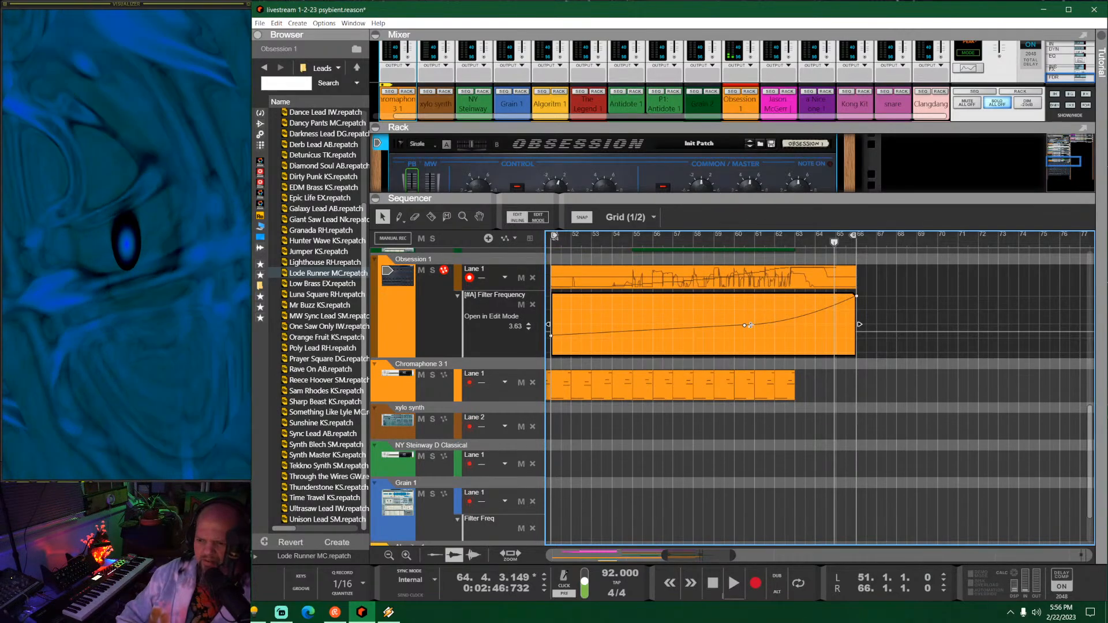
{"action": "left_click", "coordinate": [745, 327]}
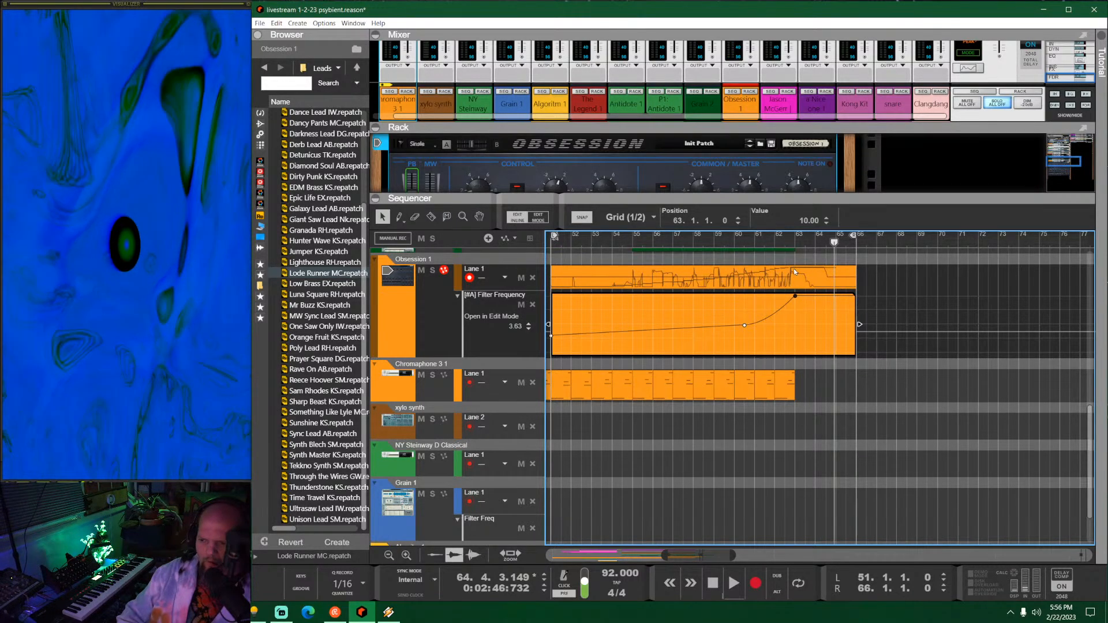
Step: Play from about bar 60, raise and remove the middle Filter Frequency point, and move the peak to 61.1.1.0 at 10.00
{"action": "left_click", "coordinate": [733, 241]}
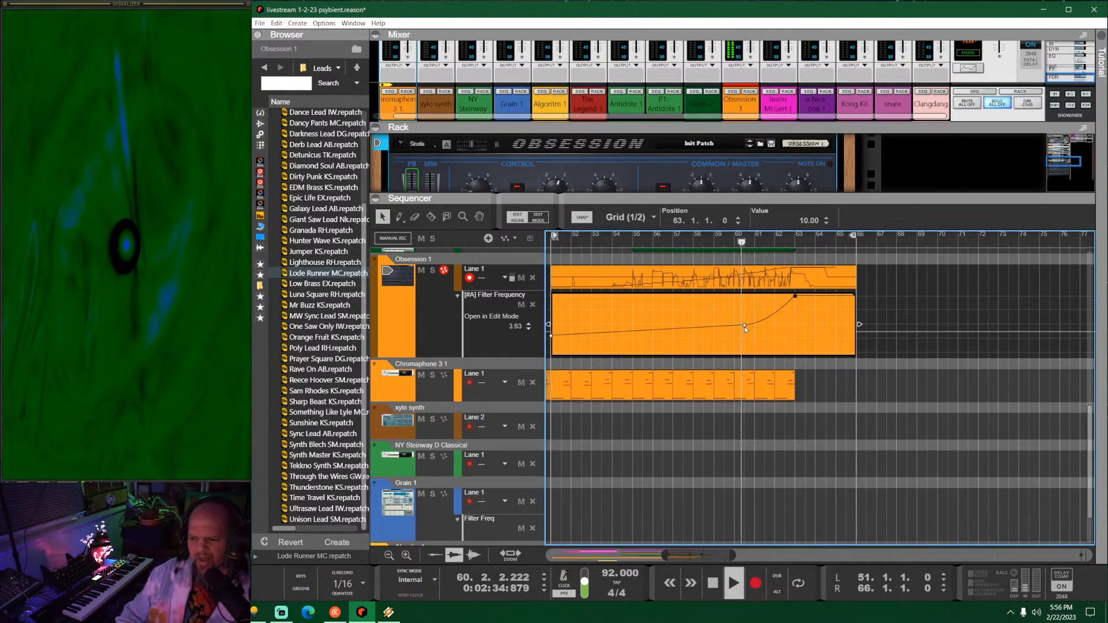
{"action": "left_click_drag", "start_coordinate": [745, 325], "coordinate": [744, 314]}
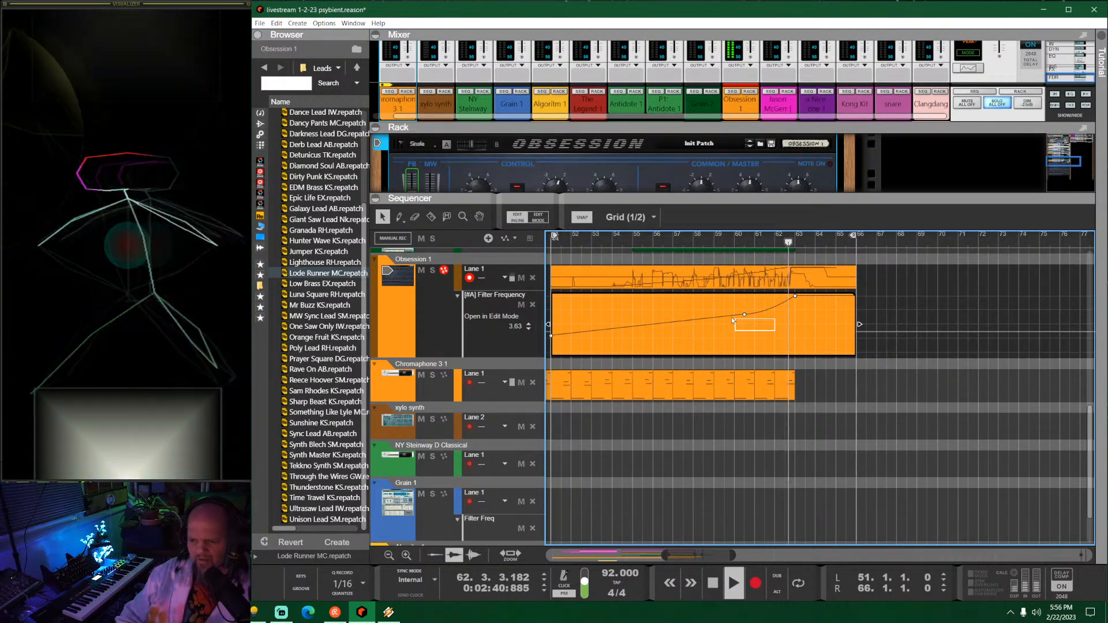
{"action": "left_click_drag", "start_coordinate": [744, 314], "coordinate": [753, 294]}
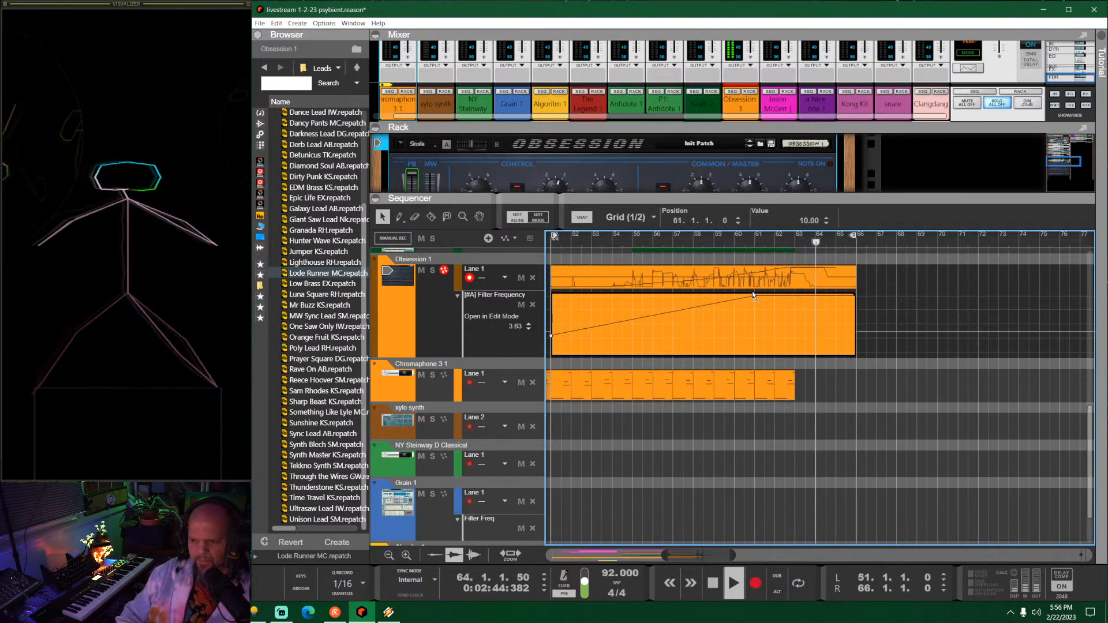
{"action": "left_click", "coordinate": [689, 246]}
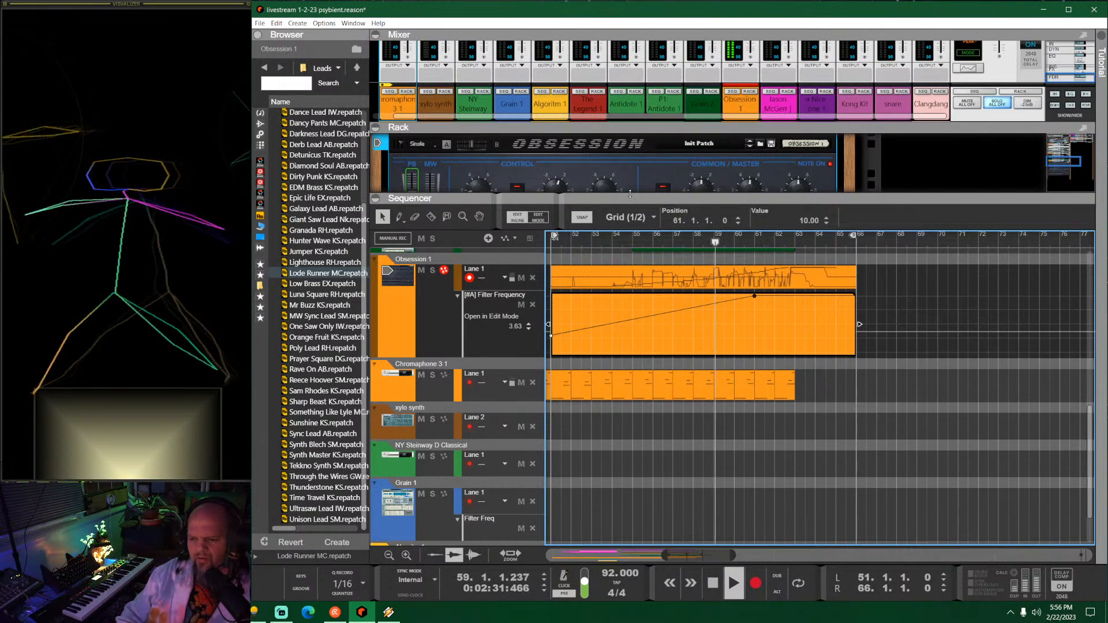
Step: Enlarge the rack to show the full Obsession panel, nudge the filter's Env Amt, and shrink the rack back
{"action": "left_click_drag", "start_coordinate": [631, 193], "coordinate": [635, 445]}
{"action": "left_click_drag", "start_coordinate": [639, 322], "coordinate": [640, 316]}
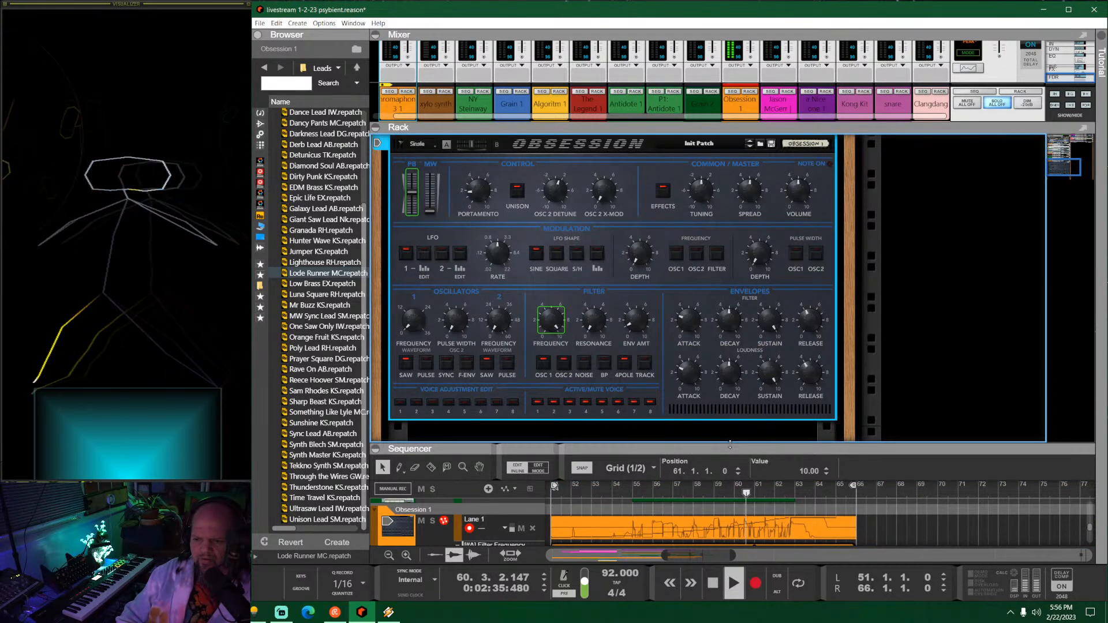
{"action": "left_click_drag", "start_coordinate": [731, 445], "coordinate": [731, 222]}
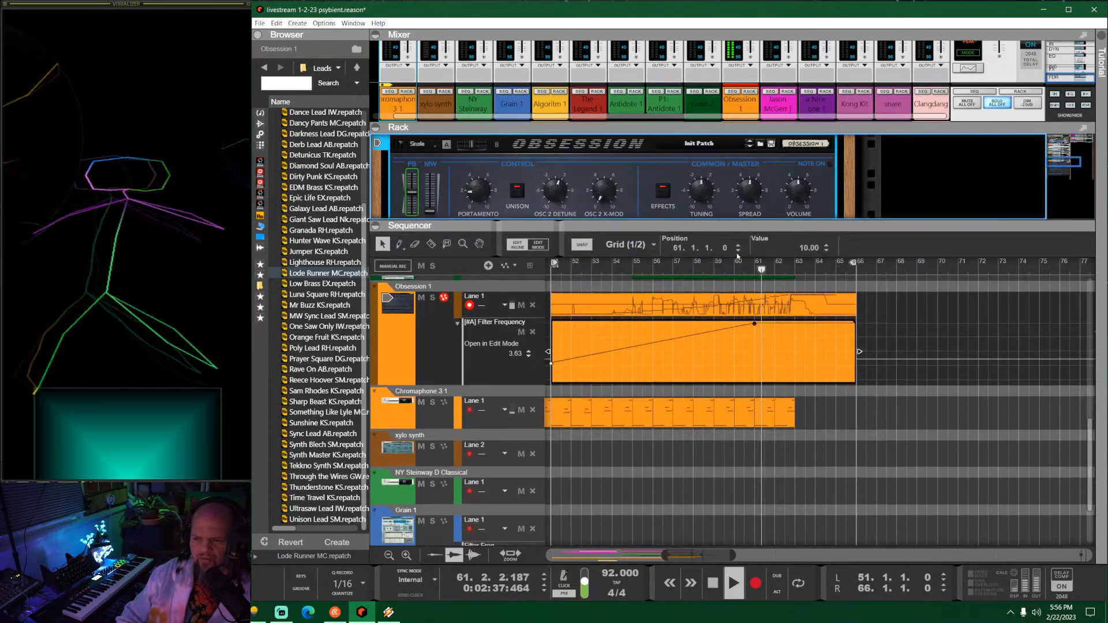
Step: Move the Filter Frequency peak to 63.1.1.0 at 10.00, bend the rise from bar 51, and play from about bar 58
{"action": "mouse_move", "coordinate": [755, 325]}
{"action": "left_mouse_down"}
{"action": "mouse_move", "coordinate": [796, 322]}
{"action": "mouse_move", "coordinate": [751, 335]}
{"action": "left_mouse_up"}
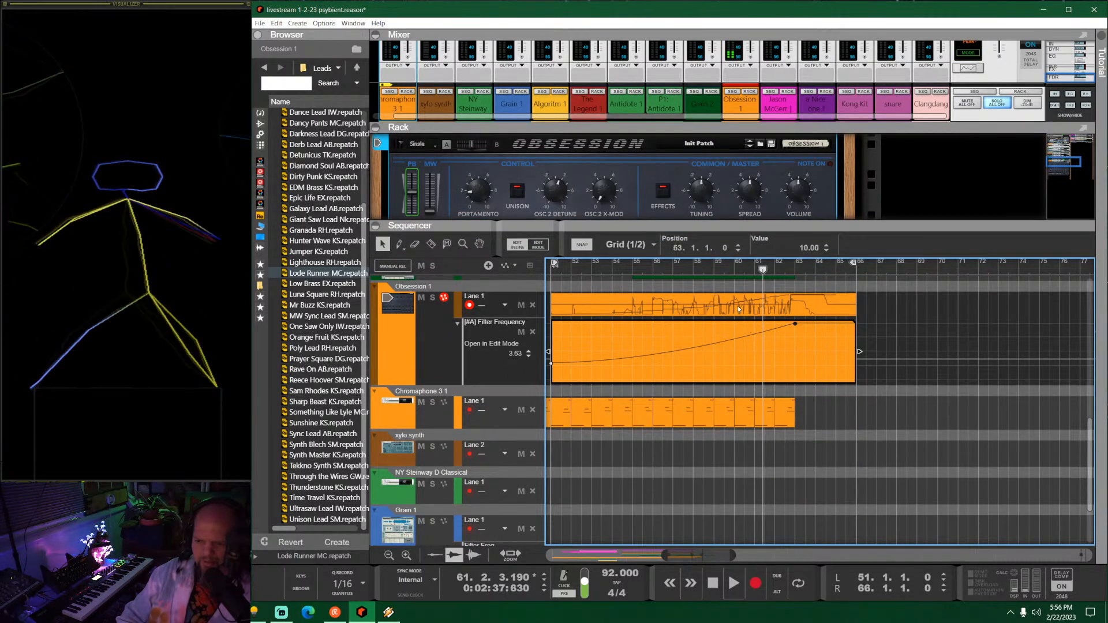
{"action": "left_click", "coordinate": [694, 267]}
{"action": "key", "text": "space"}
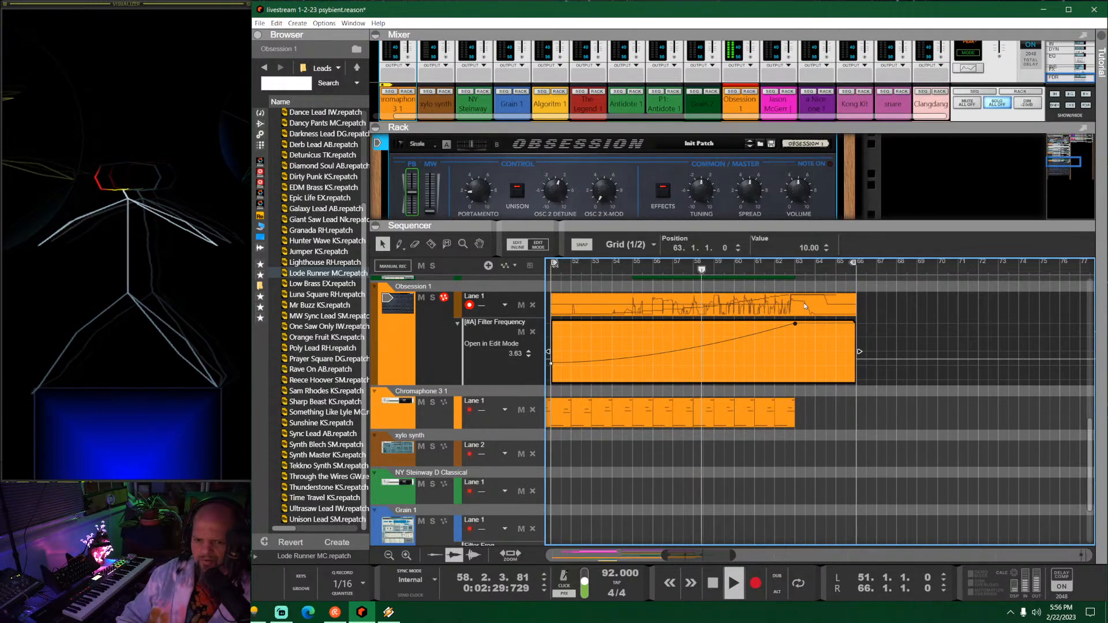
Step: Lower the Obsession channel's level in its rack mix channel and enlarge the rack to show more of the synth
{"action": "left_click_drag", "start_coordinate": [567, 123], "coordinate": [567, 74]}
{"action": "scroll", "coordinate": [572, 167], "scroll_direction": "up", "scroll_amount": 2}
{"action": "left_click", "coordinate": [503, 156]}
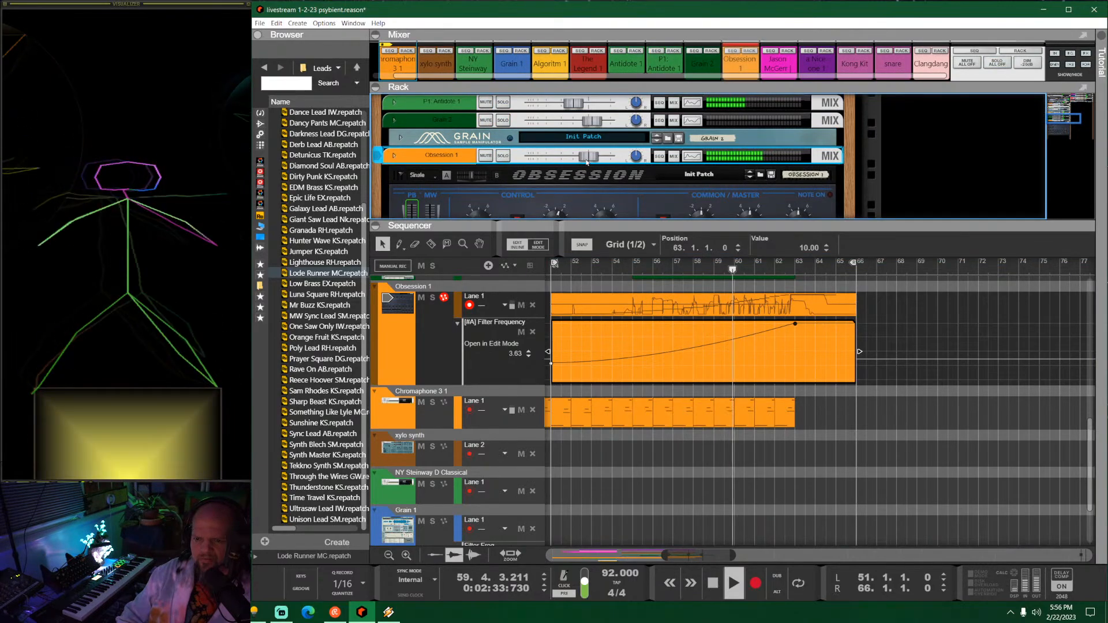
{"action": "left_click_drag", "start_coordinate": [587, 162], "coordinate": [570, 162]}
{"action": "left_click_drag", "start_coordinate": [565, 223], "coordinate": [562, 282]}
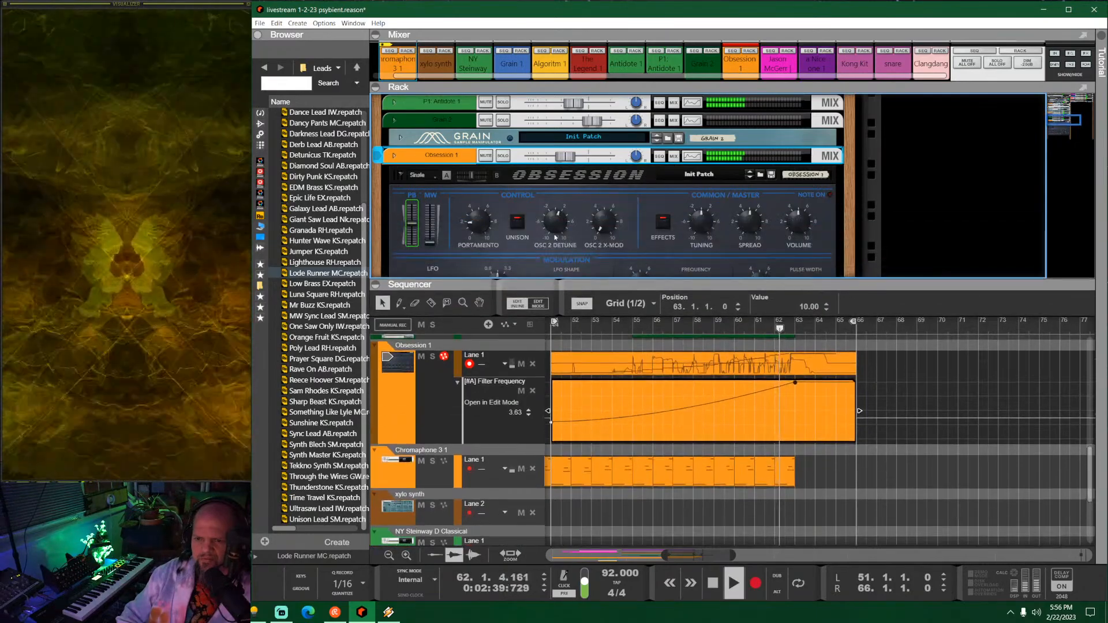
{"action": "left_click", "coordinate": [555, 237]}
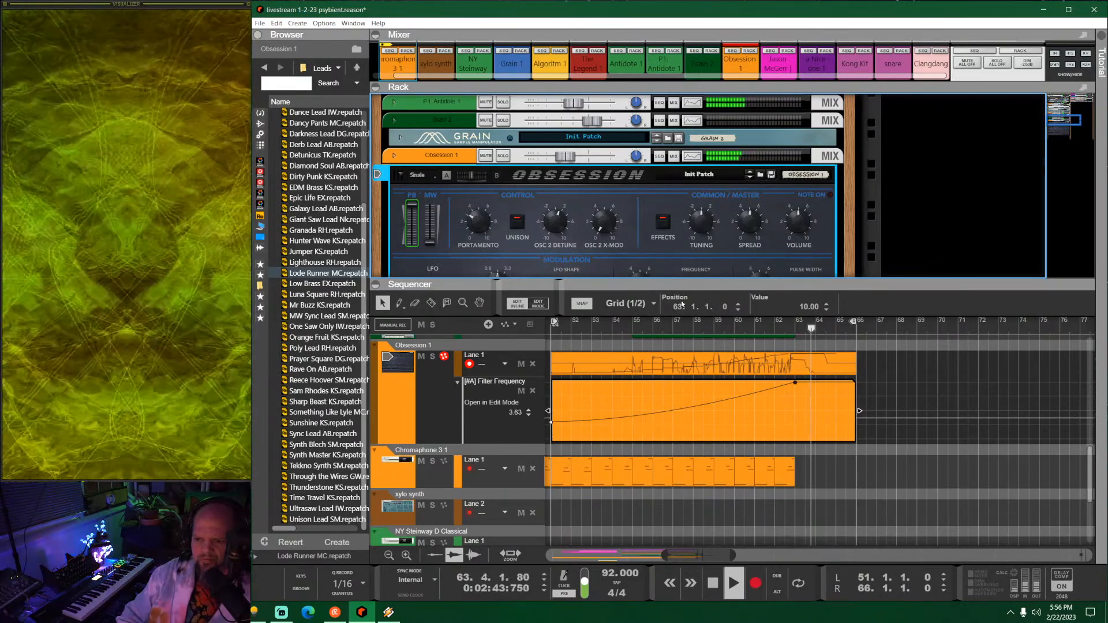
Step: Add a Filter Frequency point of 0.00 at 66.1.1.0 and bend the fall from bar 63 into a curve
{"action": "left_click", "coordinate": [833, 380]}
{"action": "left_click_drag", "start_coordinate": [833, 379], "coordinate": [857, 449]}
{"action": "key", "text": "space"}
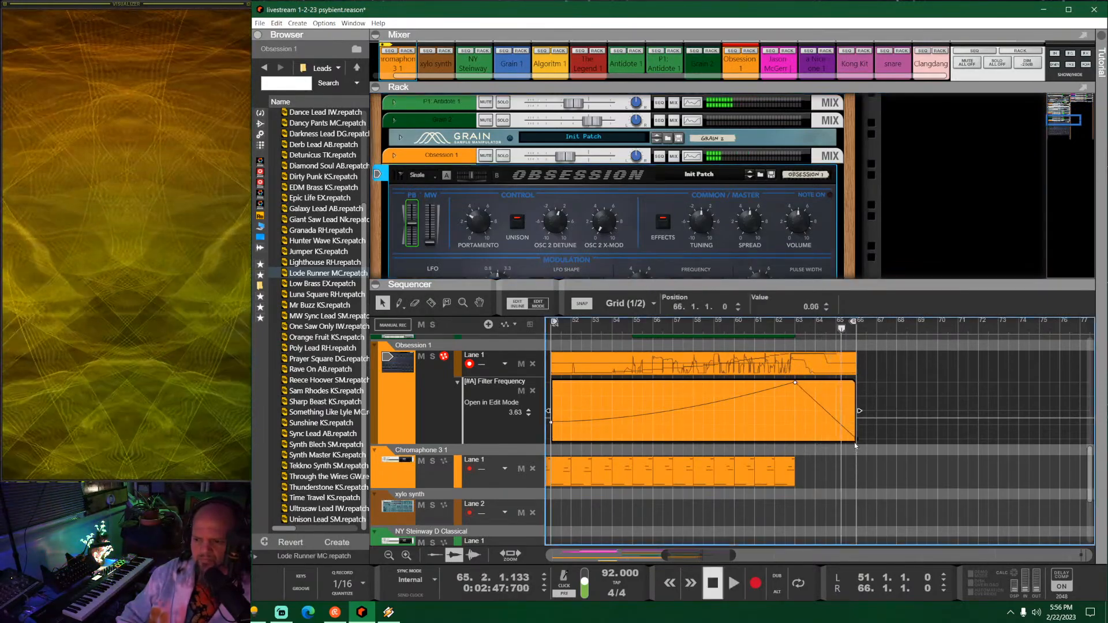
{"action": "scroll", "coordinate": [901, 438], "scroll_direction": "up", "scroll_amount": 6}
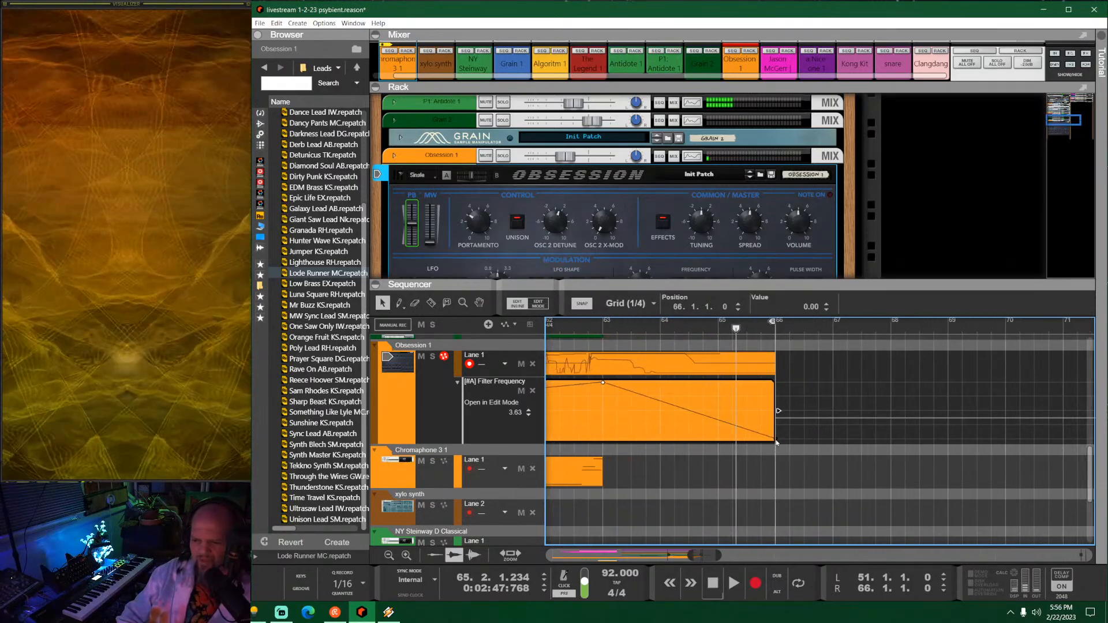
{"action": "left_click_drag", "start_coordinate": [771, 434], "coordinate": [772, 438]}
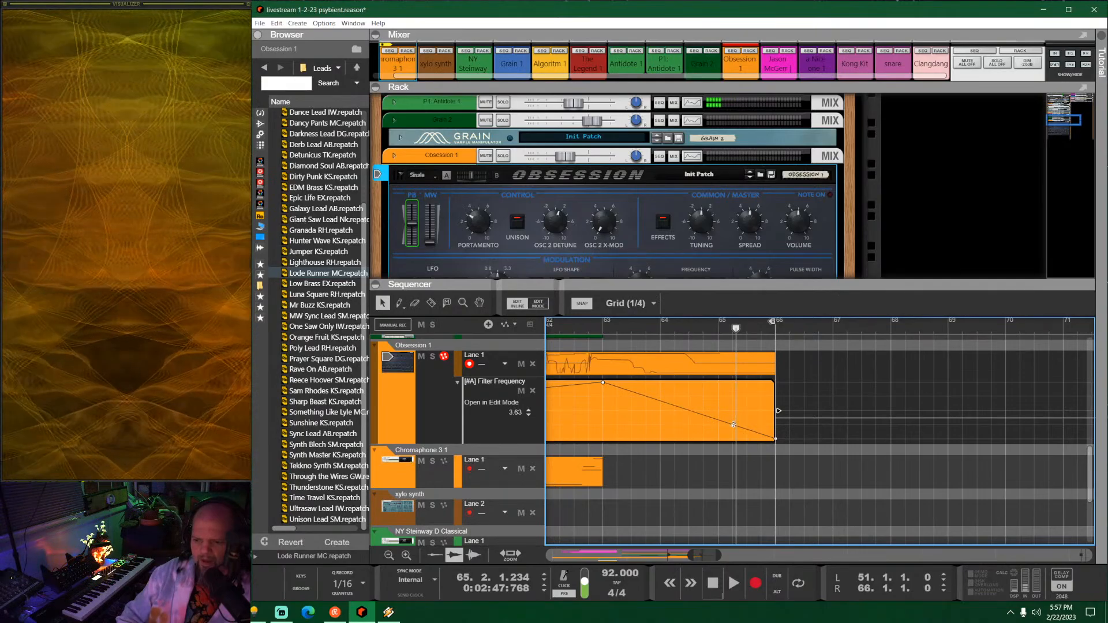
{"action": "left_click_drag", "start_coordinate": [735, 426], "coordinate": [747, 403]}
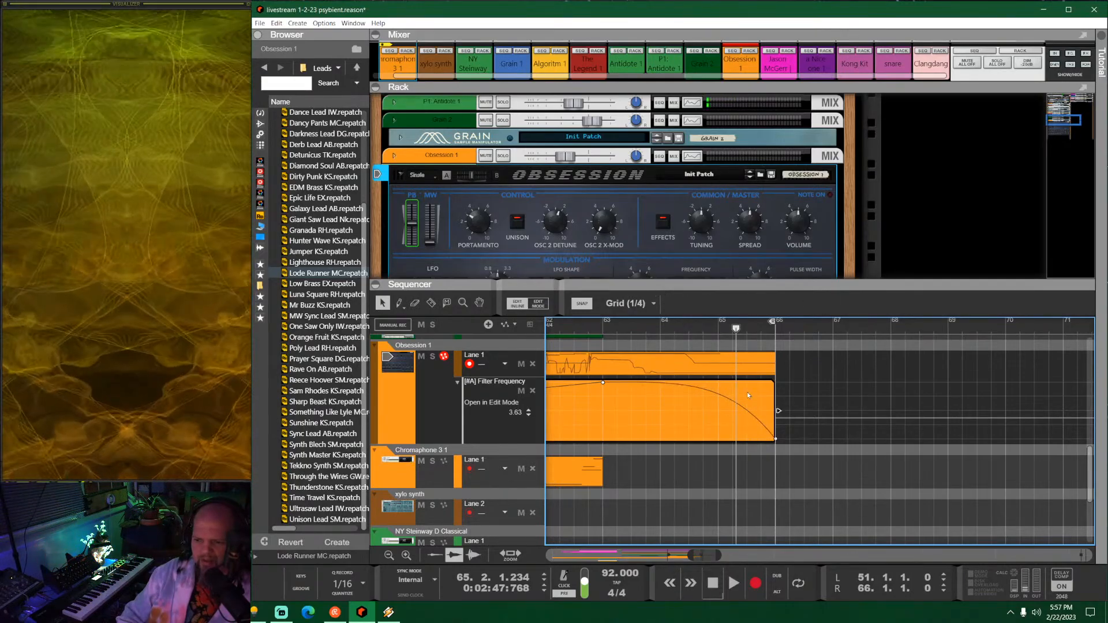
{"action": "key", "text": "space"}
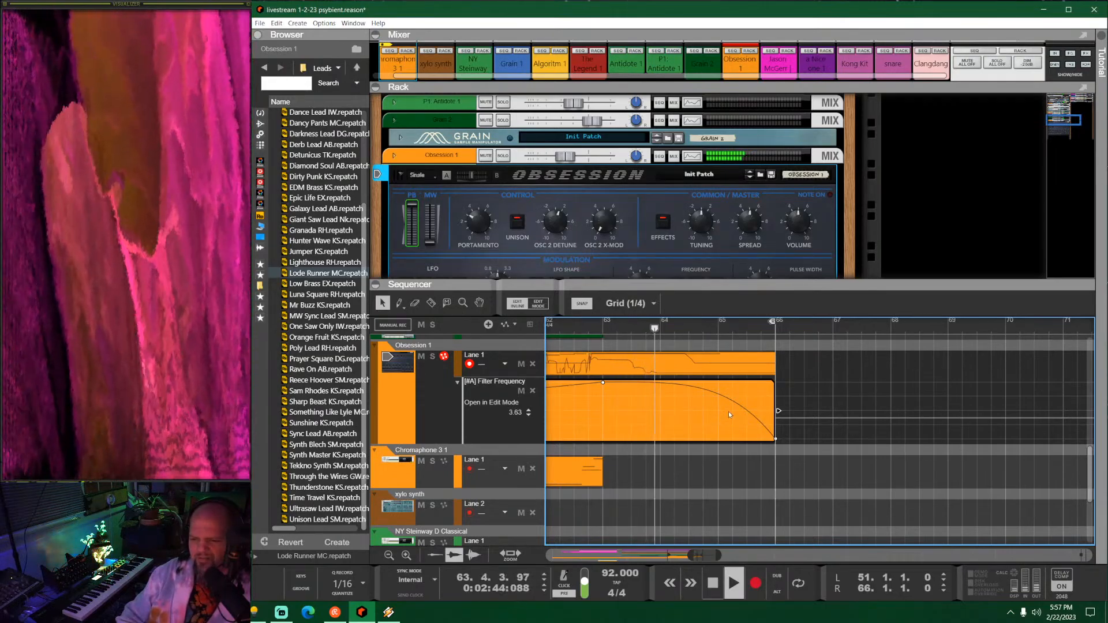
Step: Move the final 0.00 Filter Frequency point to 65.1.1.0, play the ending from just before bar 63, and close the automation clip
{"action": "left_click_drag", "start_coordinate": [735, 402], "coordinate": [691, 409]}
{"action": "key", "text": "space"}
{"action": "left_click", "coordinate": [595, 327]}
{"action": "key", "text": "space"}
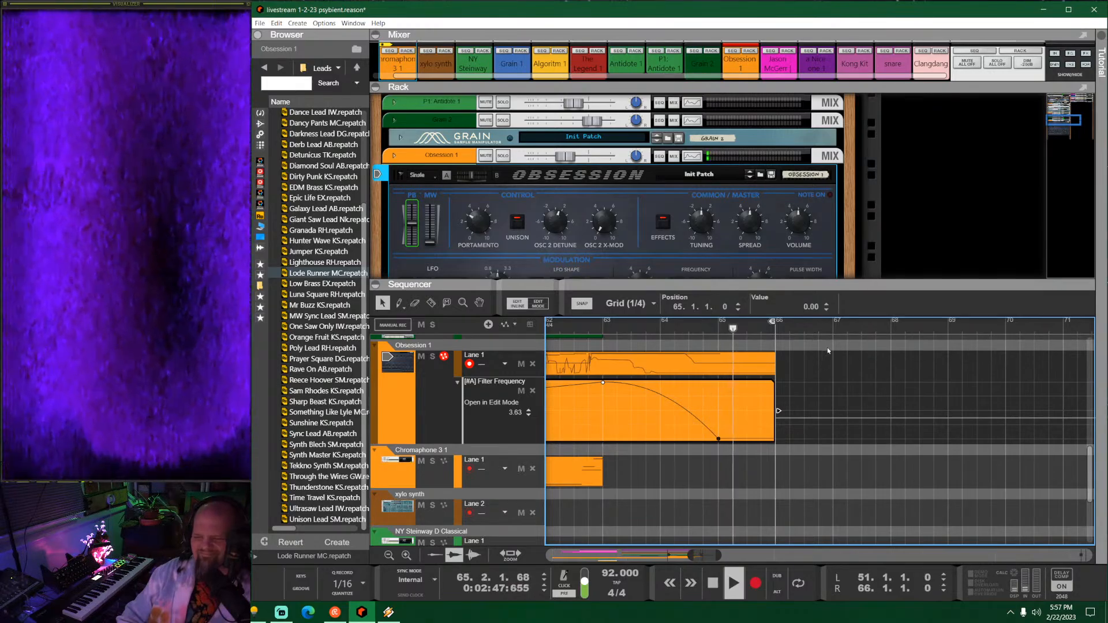
{"action": "left_click", "coordinate": [843, 381]}
{"action": "key", "text": "space"}
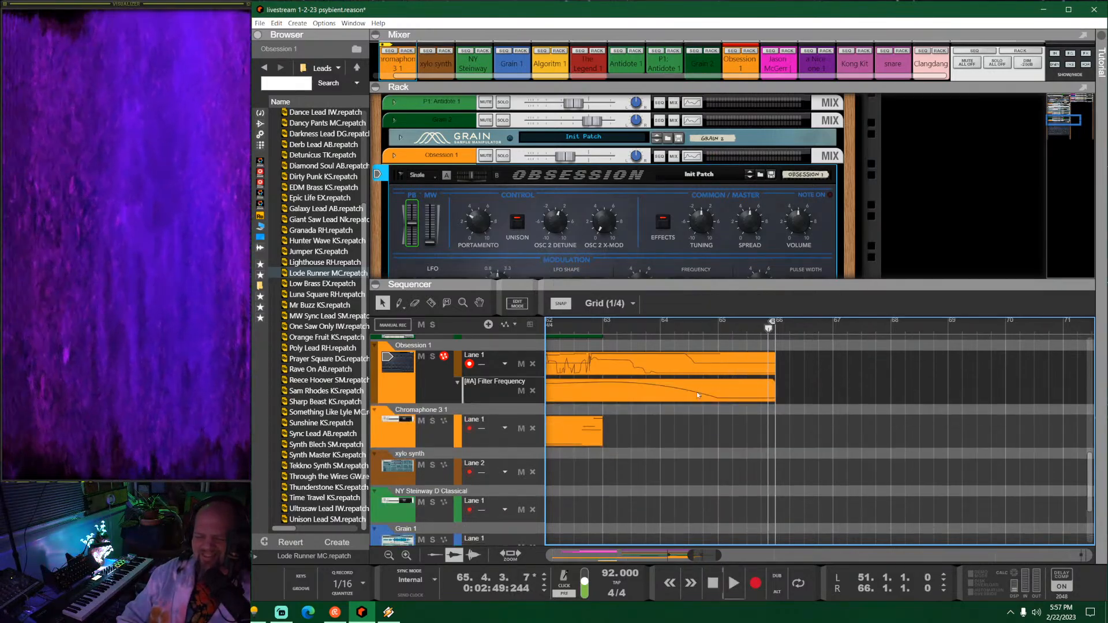
Step: Fold the Obsession device in the rack and set its track color to Red
{"action": "scroll", "coordinate": [648, 404], "scroll_direction": "down", "scroll_amount": 4}
{"action": "scroll", "coordinate": [614, 410], "scroll_direction": "down", "scroll_amount": 4}
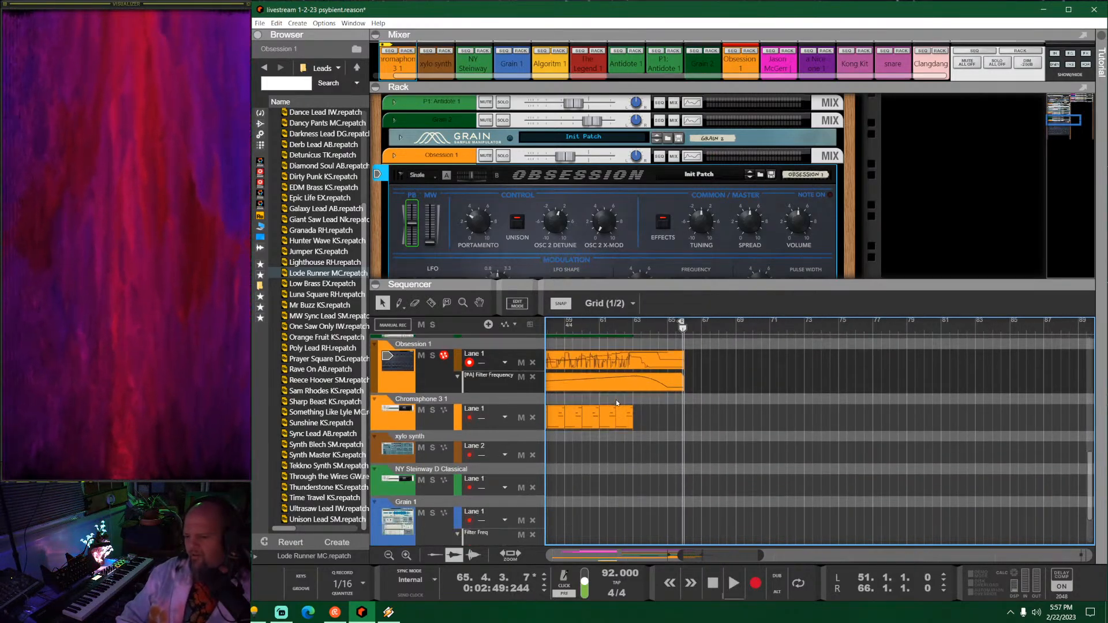
{"action": "scroll", "coordinate": [620, 396], "scroll_direction": "left", "scroll_amount": 4}
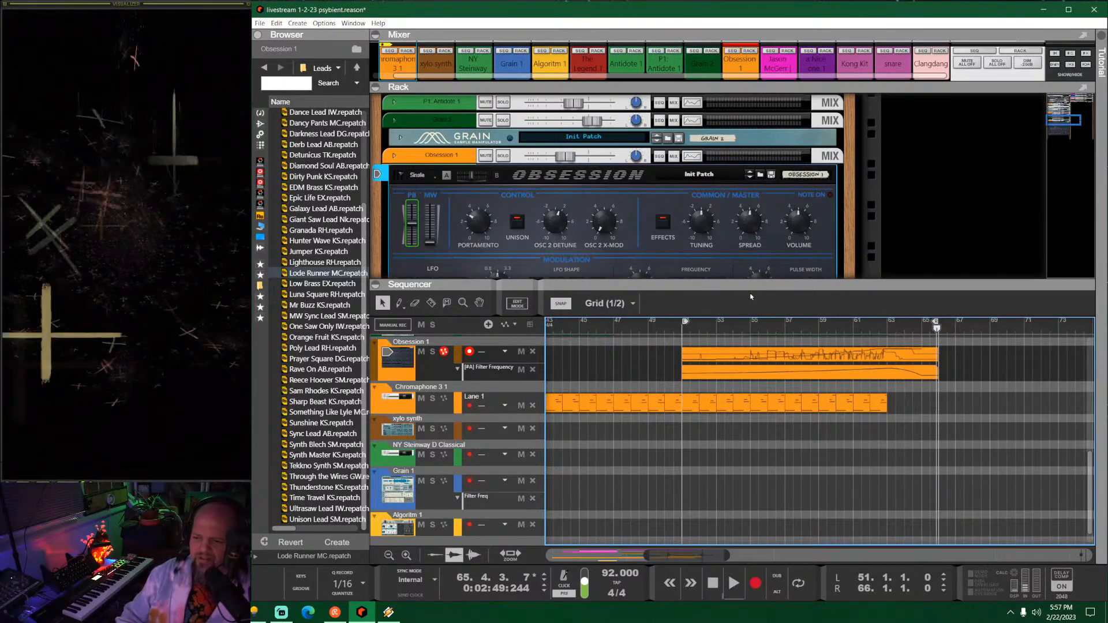
{"action": "left_click", "coordinate": [400, 174]}
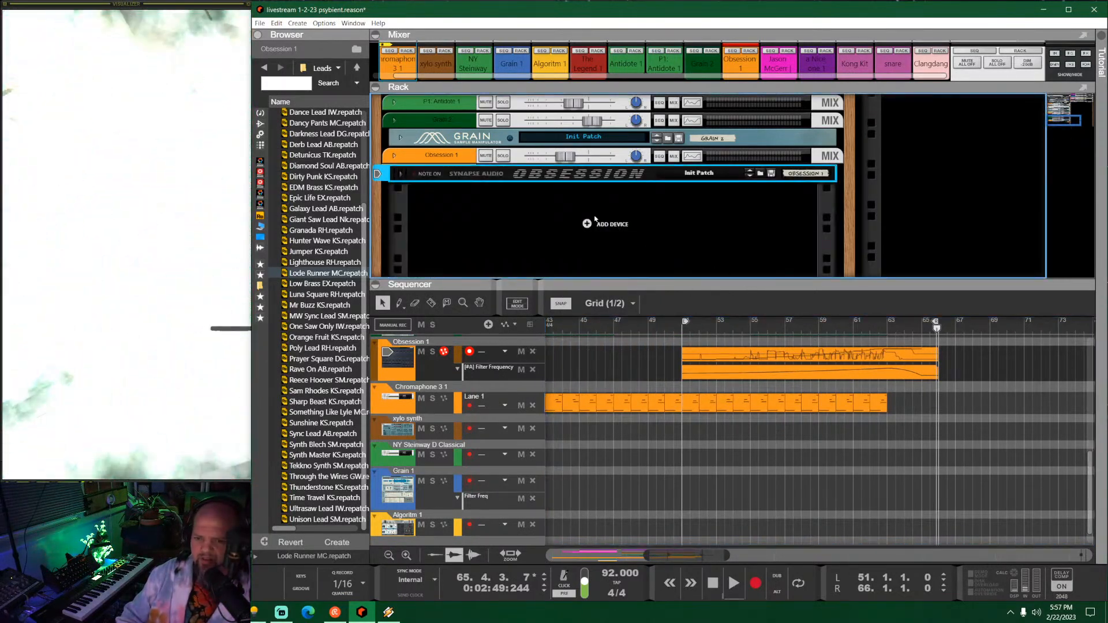
{"action": "right_click", "coordinate": [465, 155]}
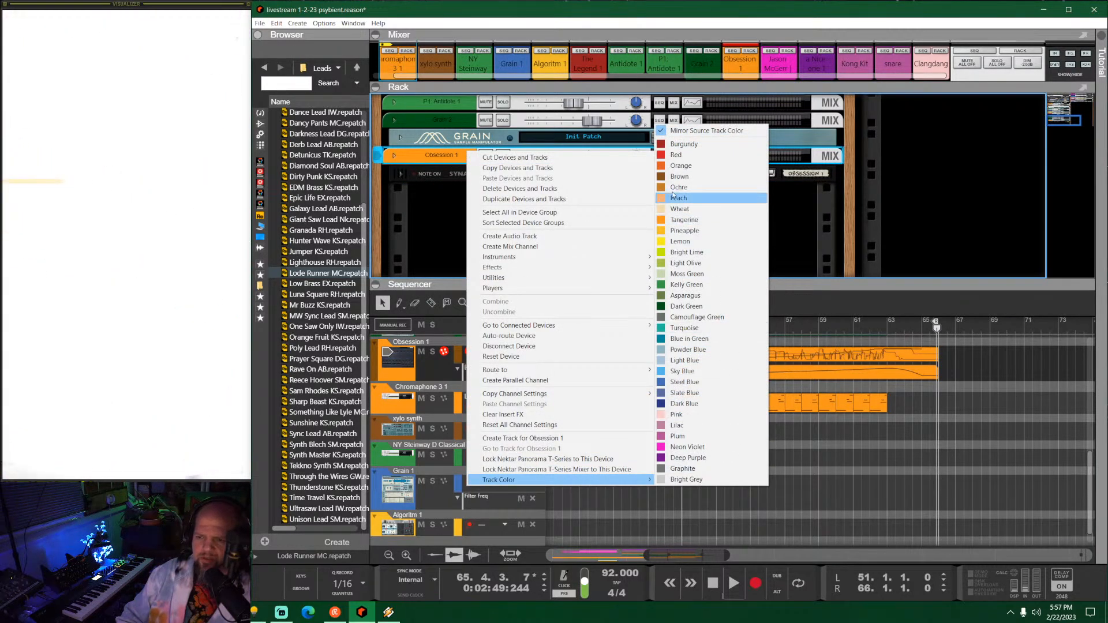
{"action": "left_click", "coordinate": [686, 152]}
Step: Shrink the rack, fit the arrangement from bar 1 to beyond bar 66 in view, and save the song
{"action": "left_click_drag", "start_coordinate": [721, 285], "coordinate": [718, 192]}
{"action": "scroll", "coordinate": [640, 398], "scroll_direction": "up", "scroll_amount": 3}
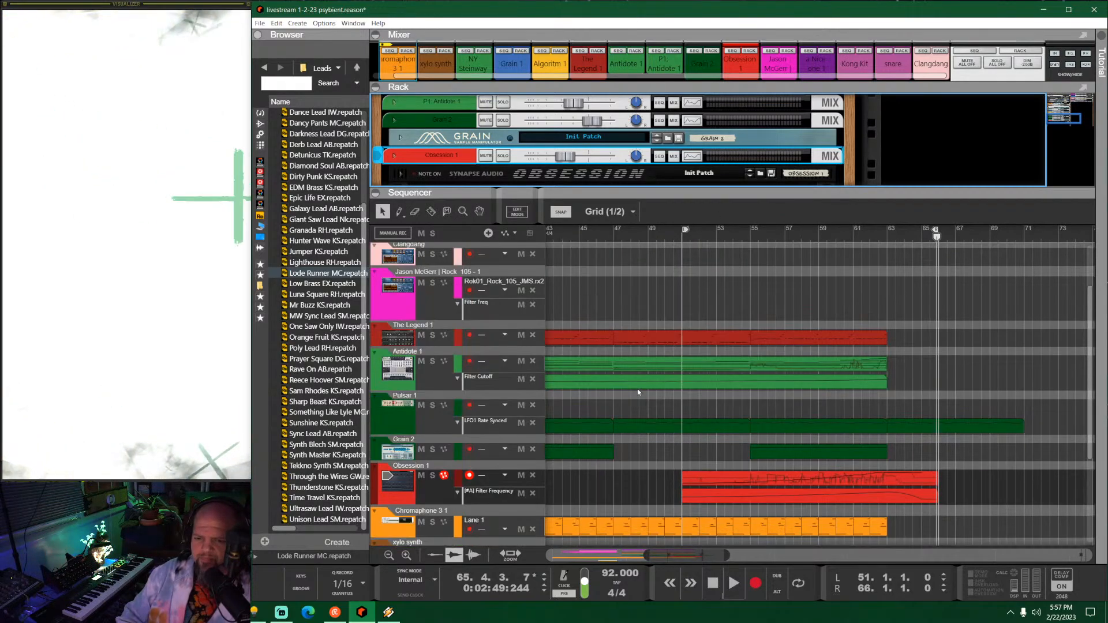
{"action": "scroll", "coordinate": [636, 386], "scroll_direction": "down", "scroll_amount": 3}
{"action": "scroll", "coordinate": [636, 381], "scroll_direction": "up", "scroll_amount": 3}
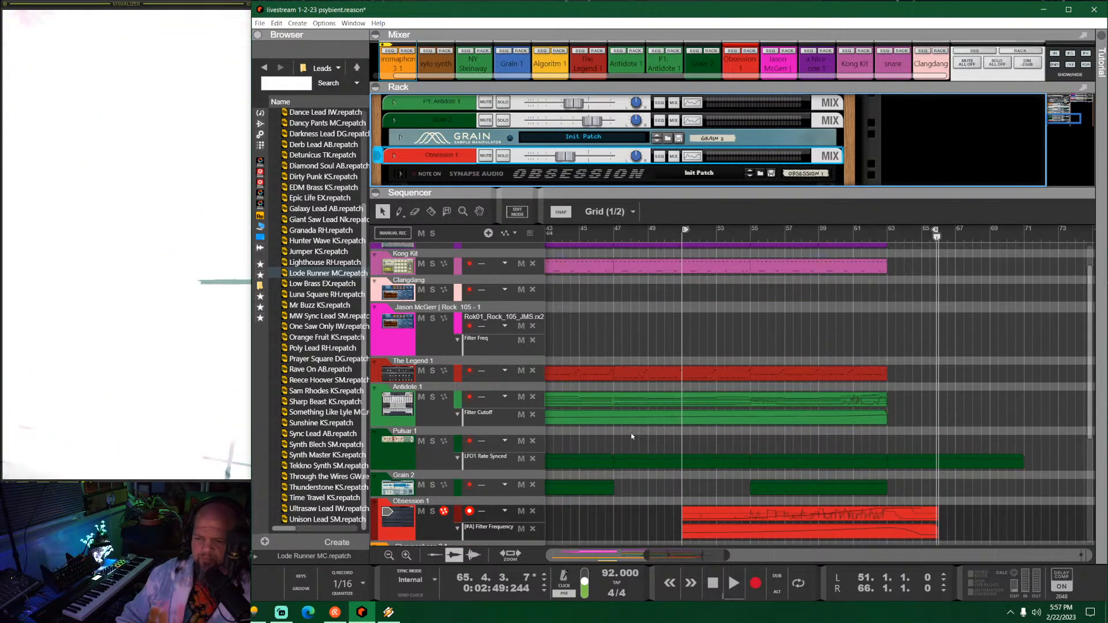
{"action": "scroll", "coordinate": [631, 416], "scroll_direction": "down", "scroll_amount": 2}
{"action": "scroll", "coordinate": [628, 399], "scroll_direction": "up", "scroll_amount": 2}
{"action": "scroll", "coordinate": [641, 401], "scroll_direction": "down", "scroll_amount": 2}
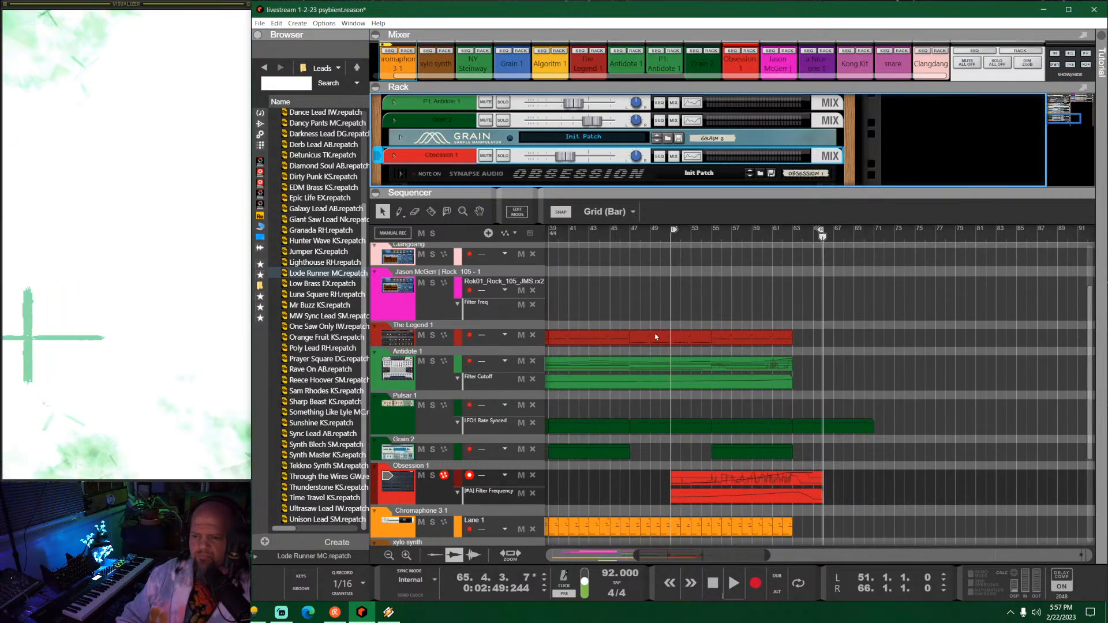
{"action": "scroll", "coordinate": [663, 408], "scroll_direction": "down", "scroll_amount": 2}
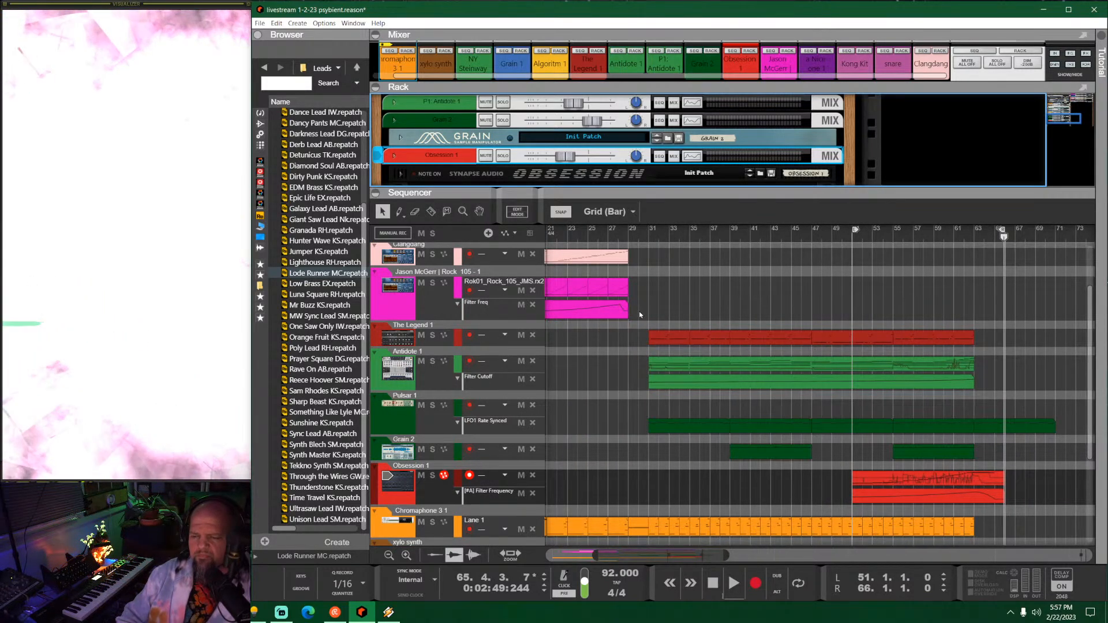
{"action": "scroll", "coordinate": [646, 339], "scroll_direction": "down", "scroll_amount": 2}
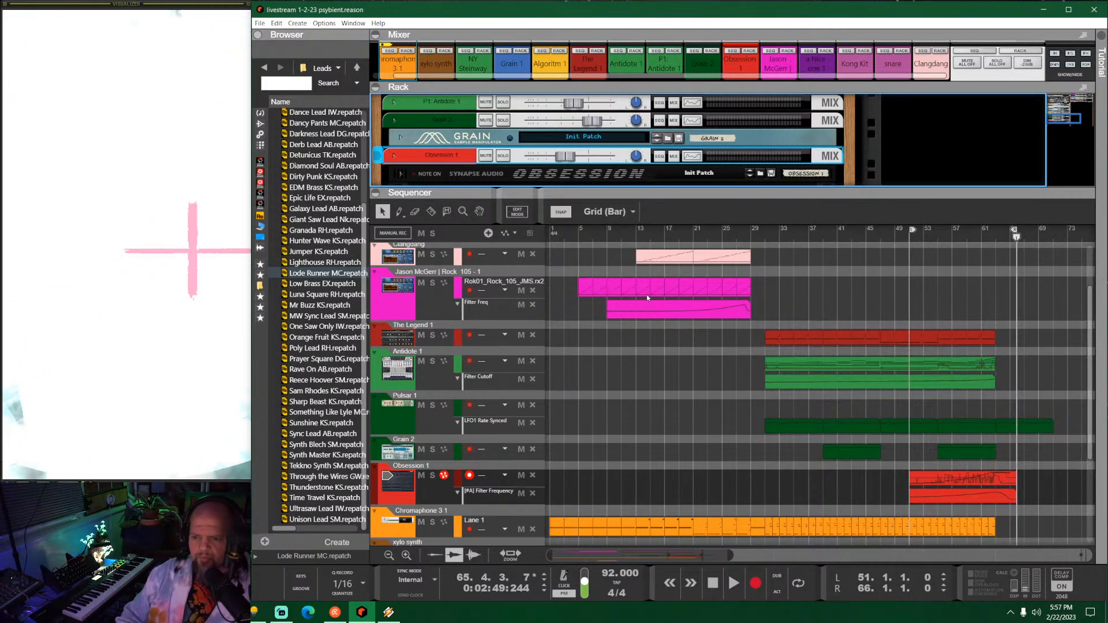
Step: Play the arrangement from bar 13 into the section starting at bar 31
{"action": "left_click", "coordinate": [639, 230]}
{"action": "key", "text": "space"}
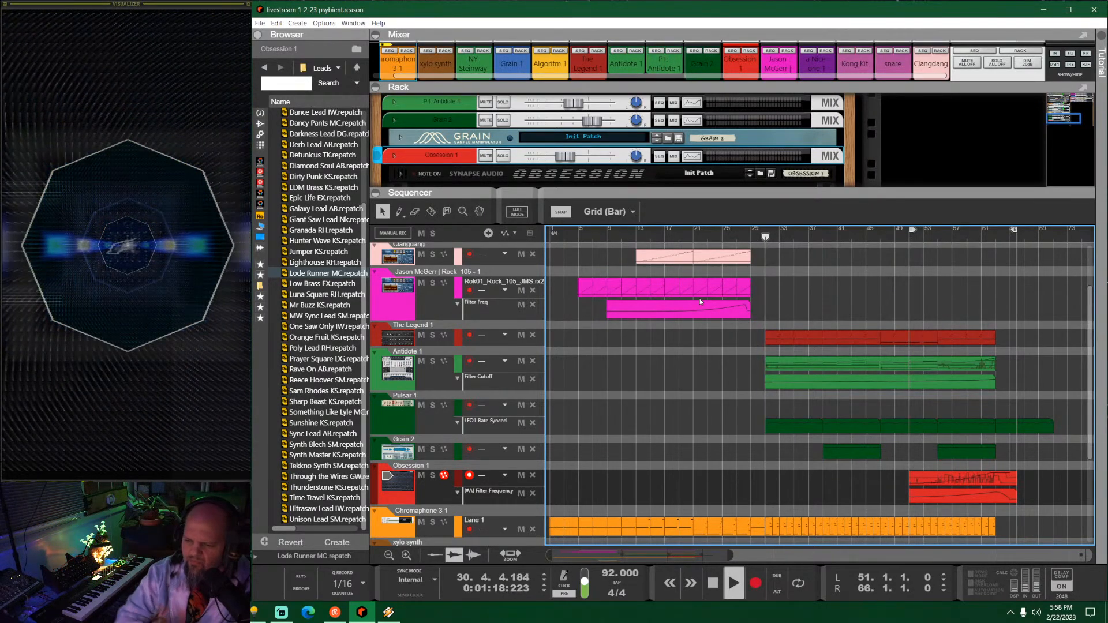
{"action": "key", "text": "space"}
Step: Move the song position to bar 21 and unfold the Grain 1 device in the rack to inspect its settings
{"action": "scroll", "coordinate": [704, 346], "scroll_direction": "down", "scroll_amount": 5}
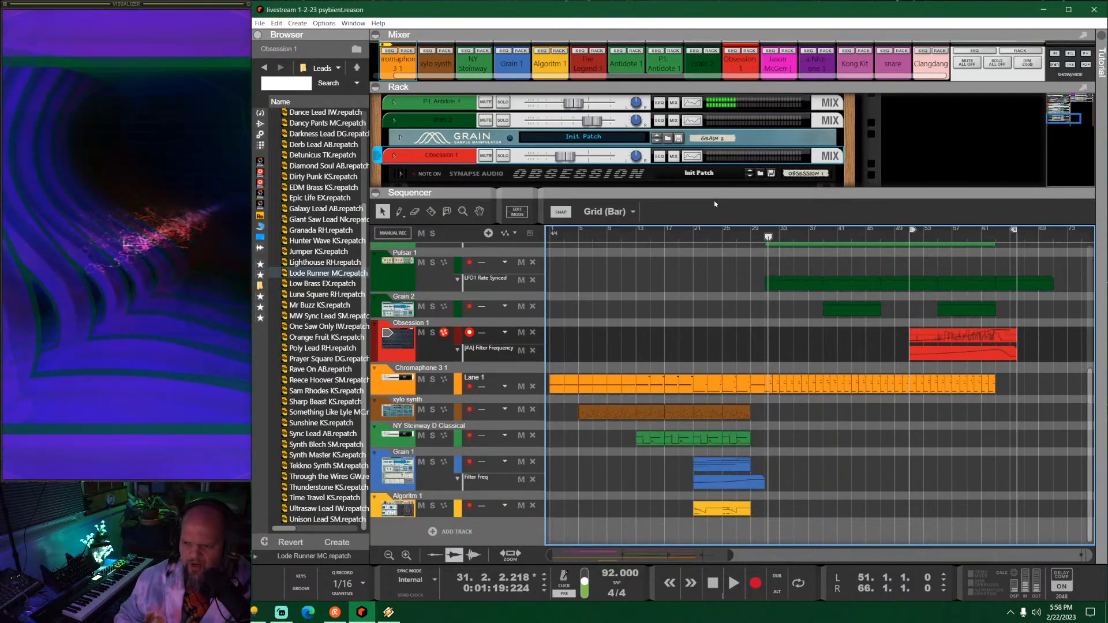
{"action": "left_click", "coordinate": [695, 229]}
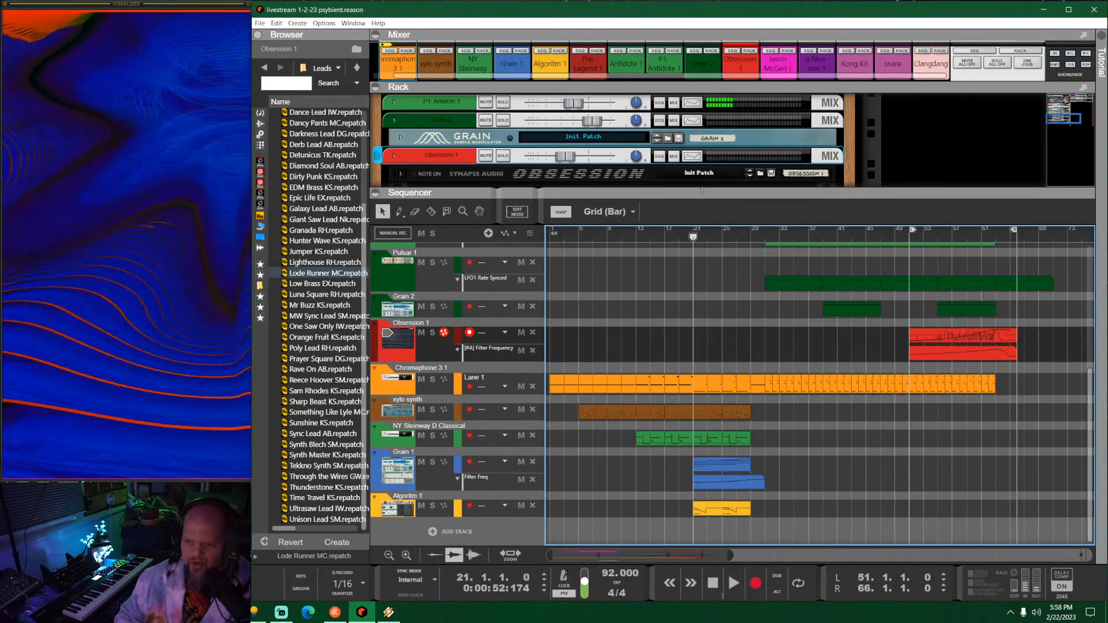
{"action": "left_click_drag", "start_coordinate": [703, 191], "coordinate": [701, 245]}
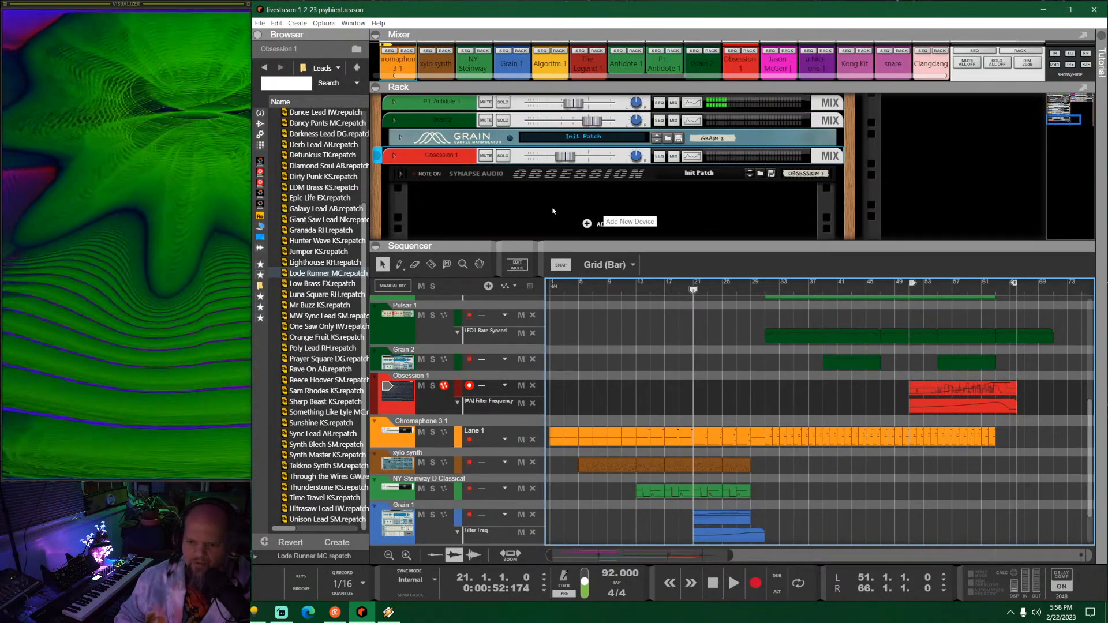
{"action": "scroll", "coordinate": [553, 211], "scroll_direction": "up", "scroll_amount": 5}
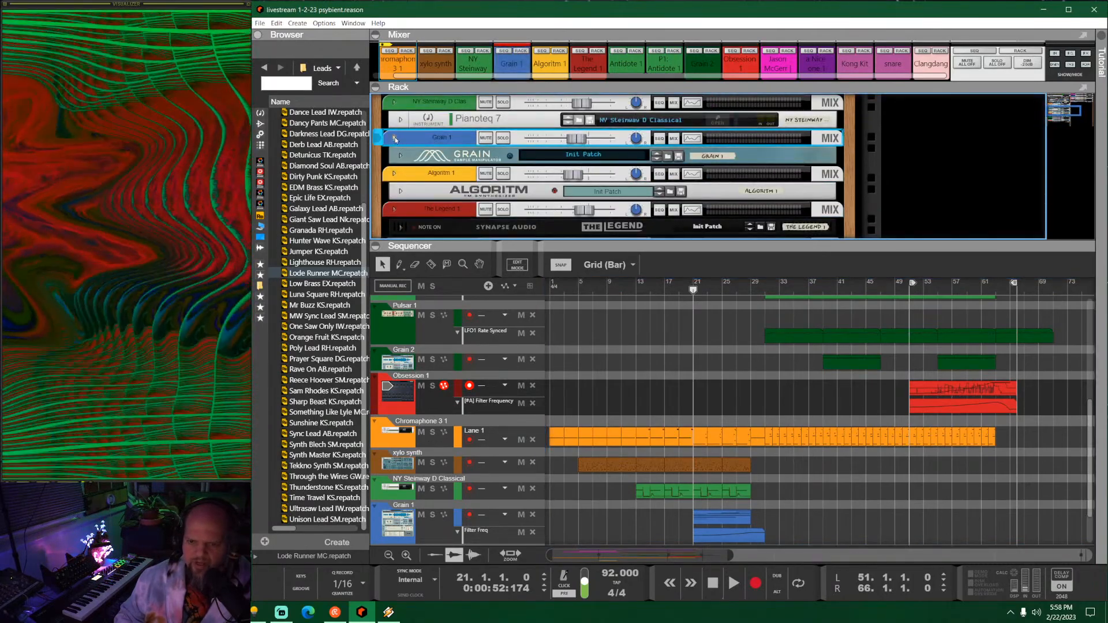
{"action": "left_click", "coordinate": [394, 137]}
{"action": "left_click", "coordinate": [392, 138]}
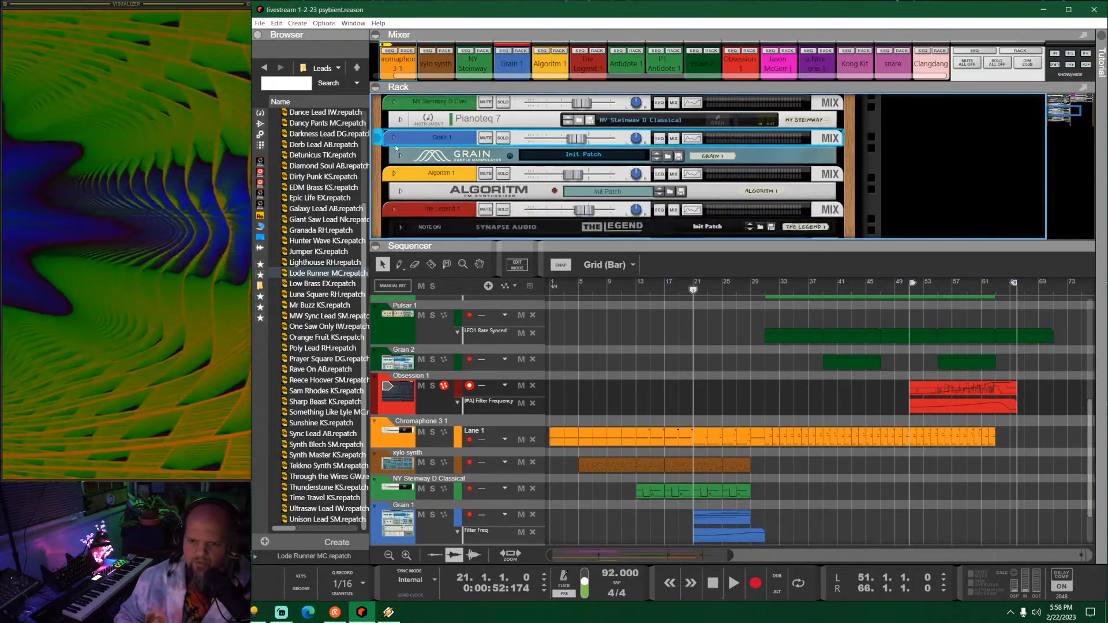
{"action": "left_click", "coordinate": [400, 156]}
{"action": "left_click_drag", "start_coordinate": [697, 243], "coordinate": [697, 323]}
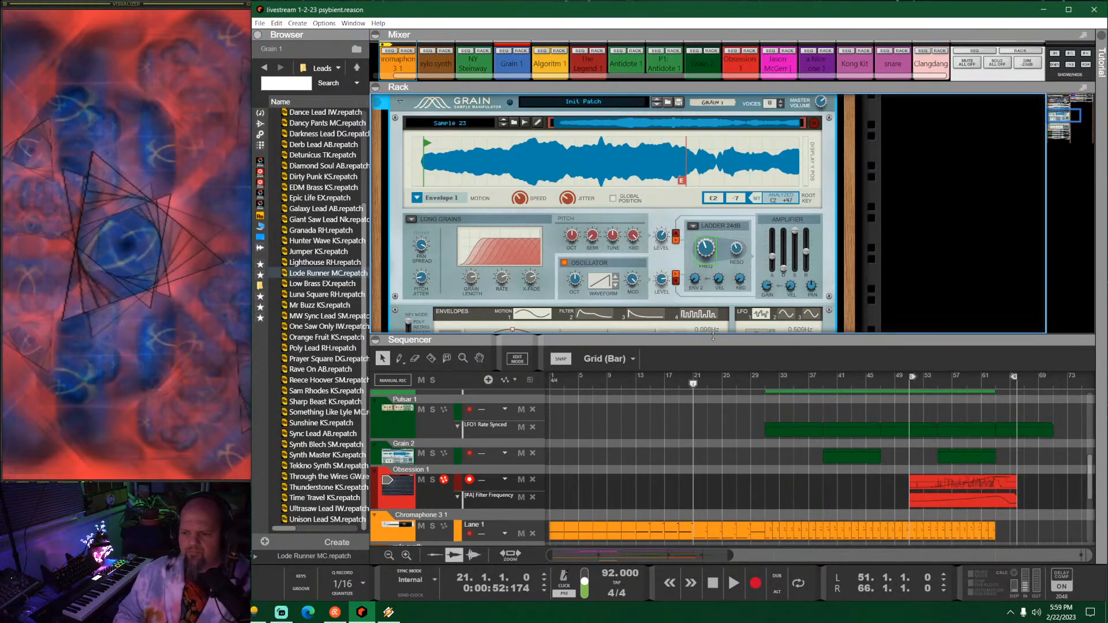
{"action": "scroll", "coordinate": [672, 249], "scroll_direction": "down", "scroll_amount": 3}
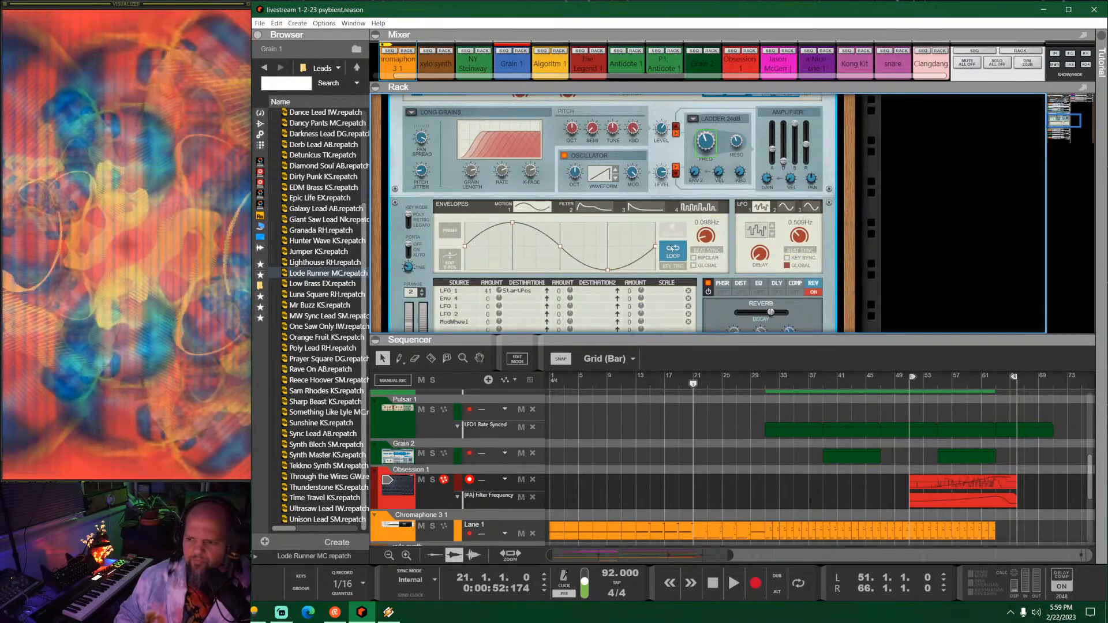
{"action": "scroll", "coordinate": [737, 242], "scroll_direction": "down", "scroll_amount": 2}
Step: Solo the Grain 1 mixer channel and set the loop locators to bars 21 and 29
{"action": "left_click_drag", "start_coordinate": [734, 337], "coordinate": [710, 265]}
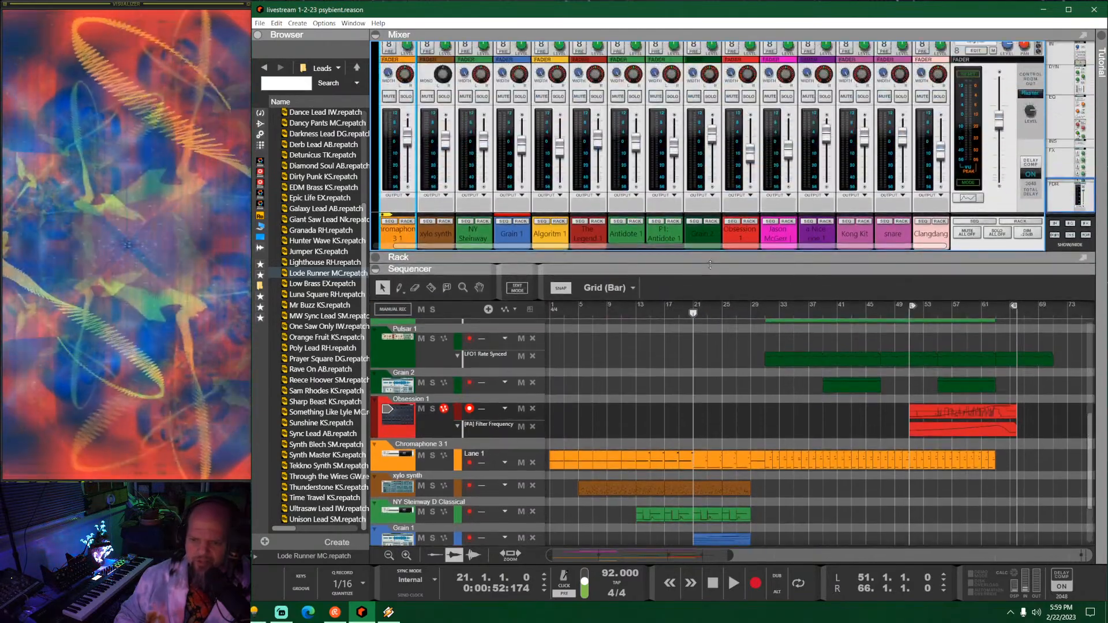
{"action": "left_click", "coordinate": [520, 97]}
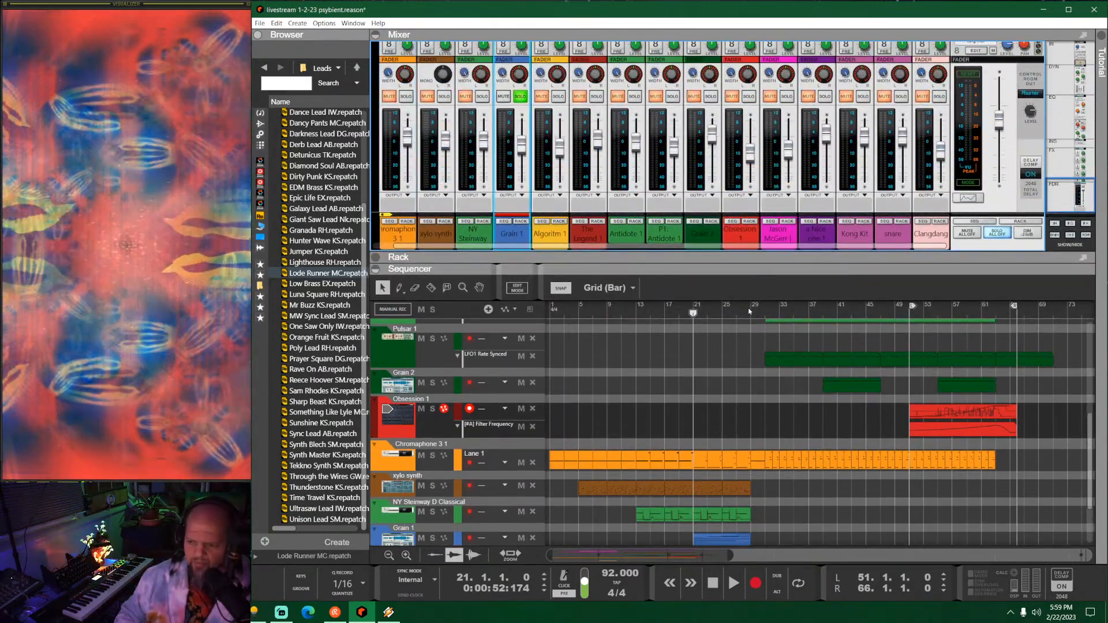
{"action": "left_click", "coordinate": [749, 310], "text": "alt"}
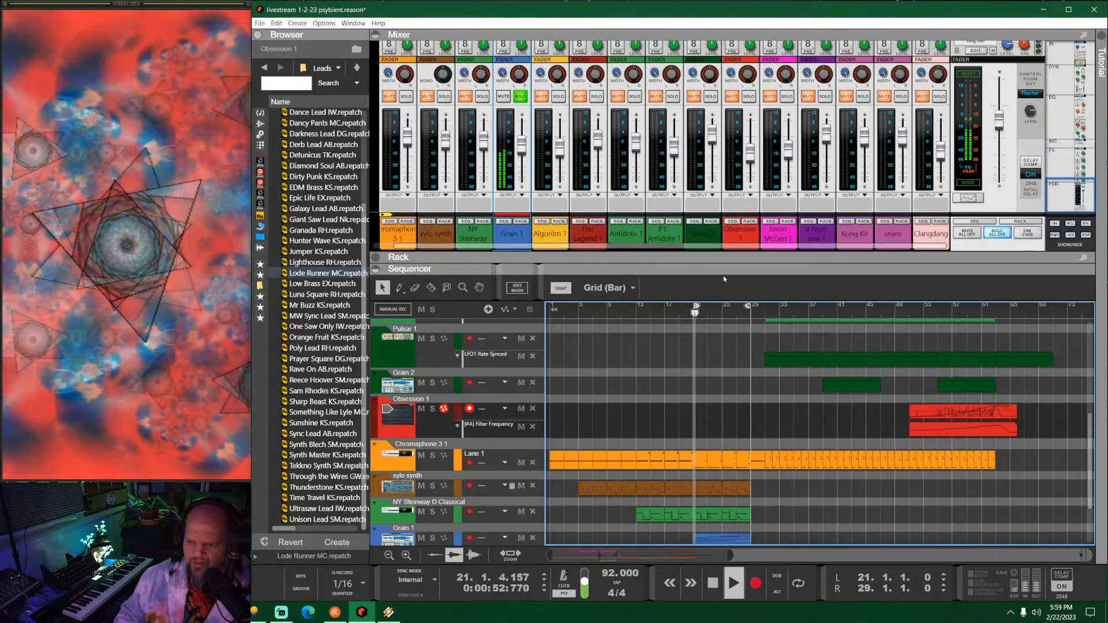
Step: Play the soloed Grain 1 part, examine its note and Filter Freq automation clips, and return to bar 21
{"action": "scroll", "coordinate": [710, 443], "scroll_direction": "down", "scroll_amount": 2}
{"action": "scroll", "coordinate": [655, 435], "scroll_direction": "up", "scroll_amount": 3}
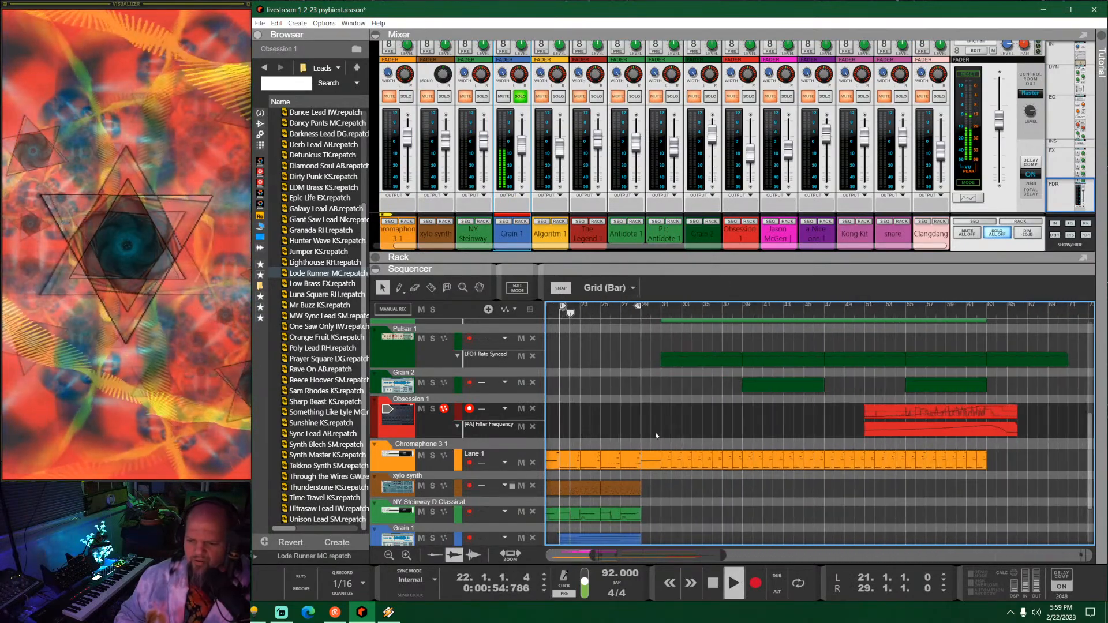
{"action": "scroll", "coordinate": [586, 445], "scroll_direction": "left", "scroll_amount": 3}
{"action": "scroll", "coordinate": [809, 442], "scroll_direction": "up", "scroll_amount": 3}
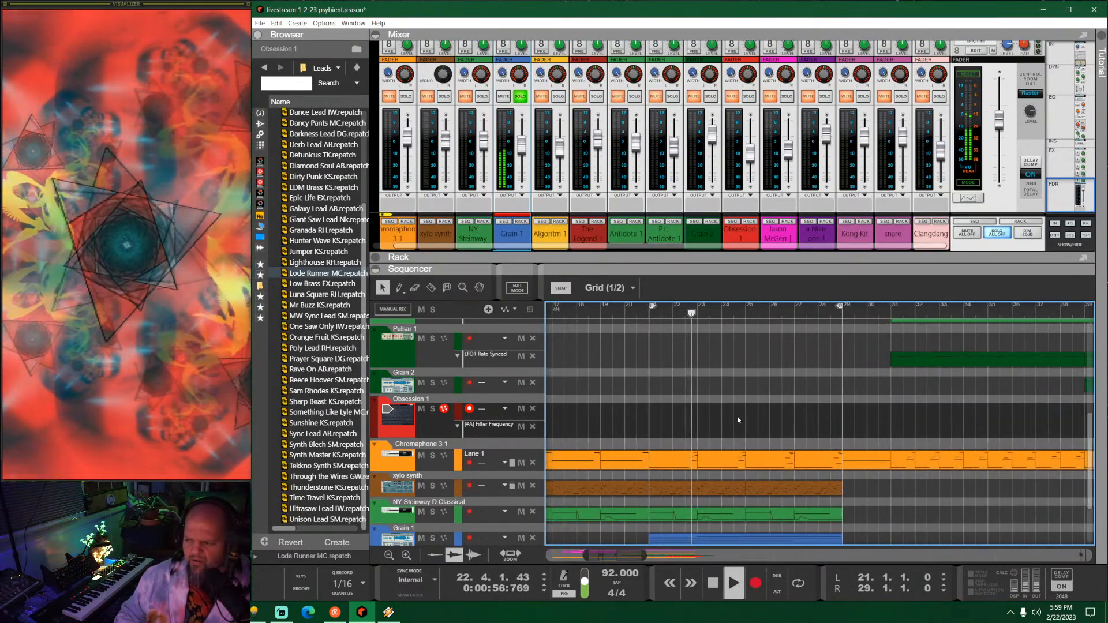
{"action": "scroll", "coordinate": [739, 420], "scroll_direction": "down", "scroll_amount": 3}
{"action": "scroll", "coordinate": [739, 456], "scroll_direction": "up", "scroll_amount": 2}
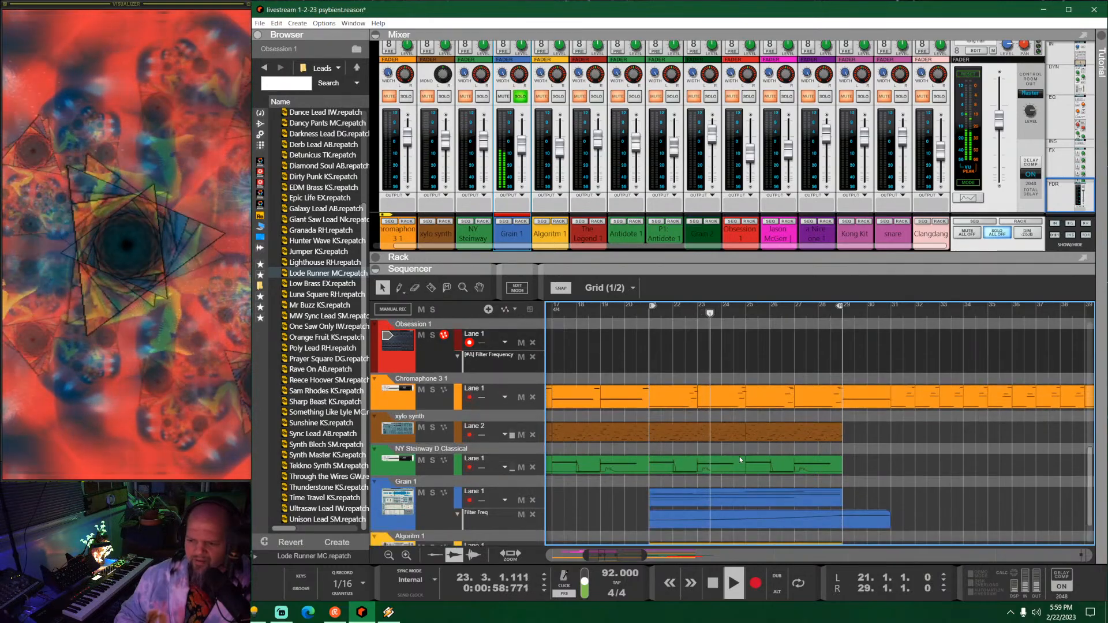
{"action": "scroll", "coordinate": [740, 456], "scroll_direction": "down", "scroll_amount": 3}
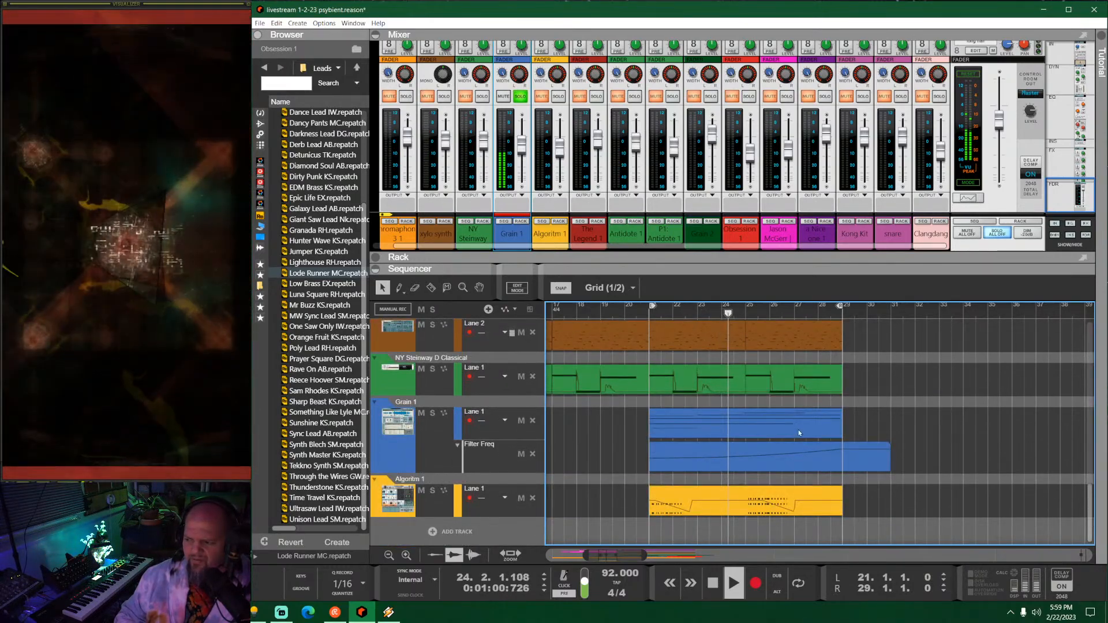
{"action": "scroll", "coordinate": [767, 424], "scroll_direction": "up", "scroll_amount": 2}
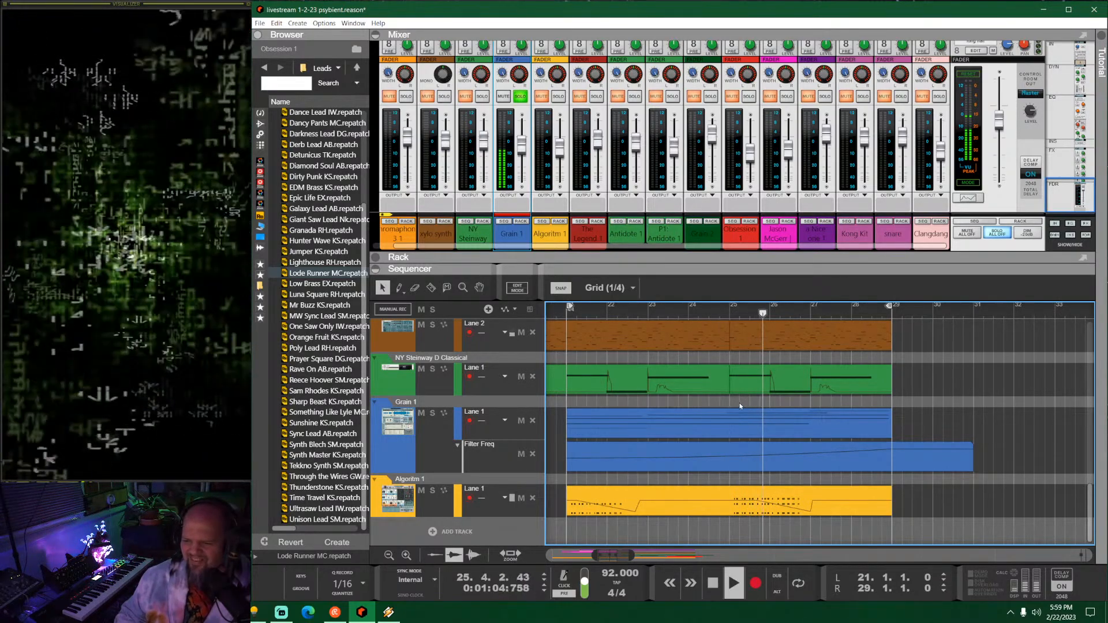
{"action": "left_click", "coordinate": [922, 461]}
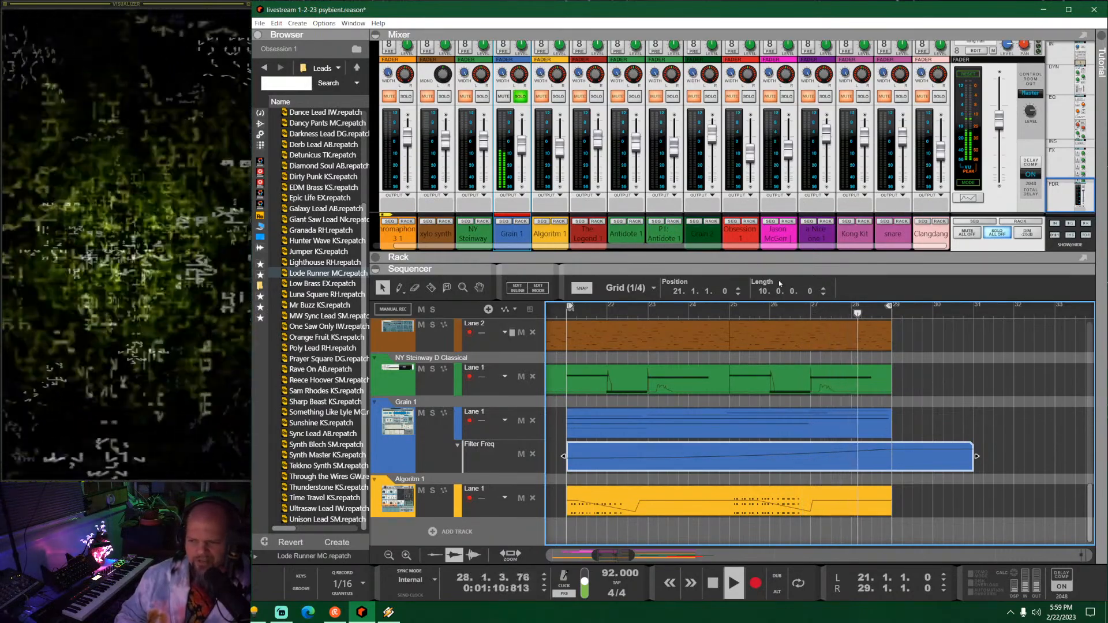
{"action": "left_click", "coordinate": [567, 313]}
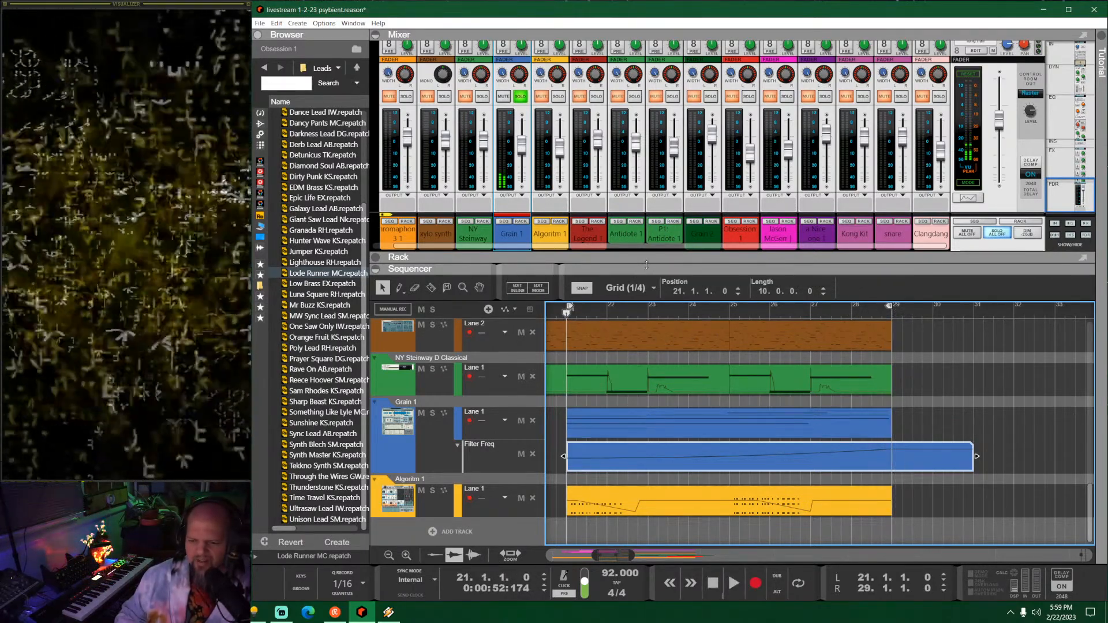
Step: Play the Grain 1 part from bar 21 with its device panel in view and check the Pitch Jitter and Pan Spread settings
{"action": "left_click_drag", "start_coordinate": [642, 269], "coordinate": [653, 471]}
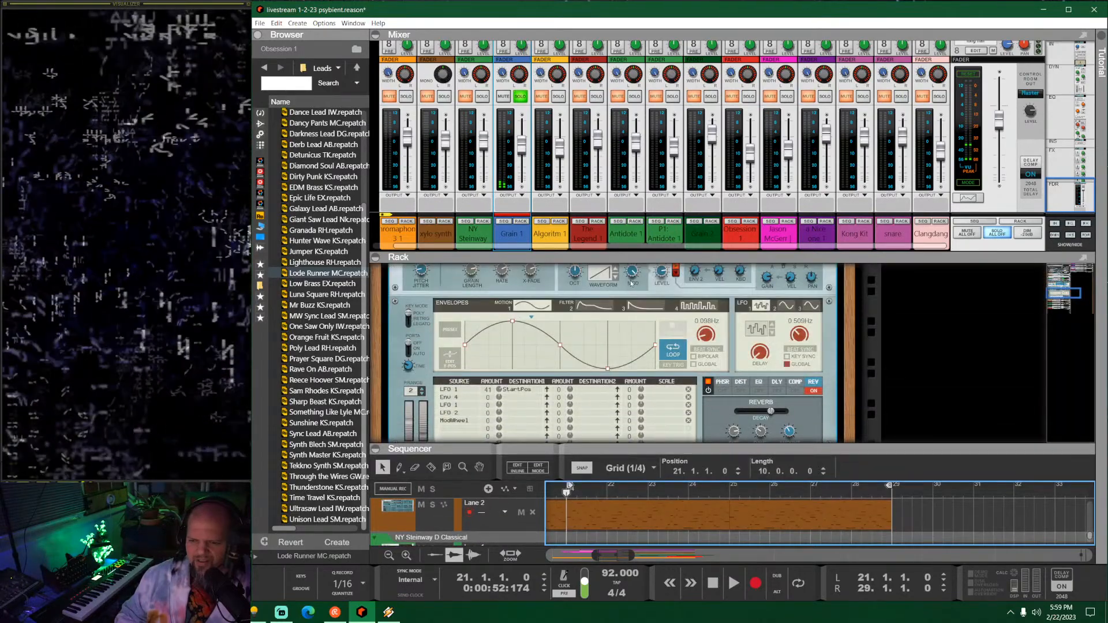
{"action": "left_click_drag", "start_coordinate": [641, 254], "coordinate": [641, 151]}
{"action": "scroll", "coordinate": [559, 344], "scroll_direction": "up", "scroll_amount": 3}
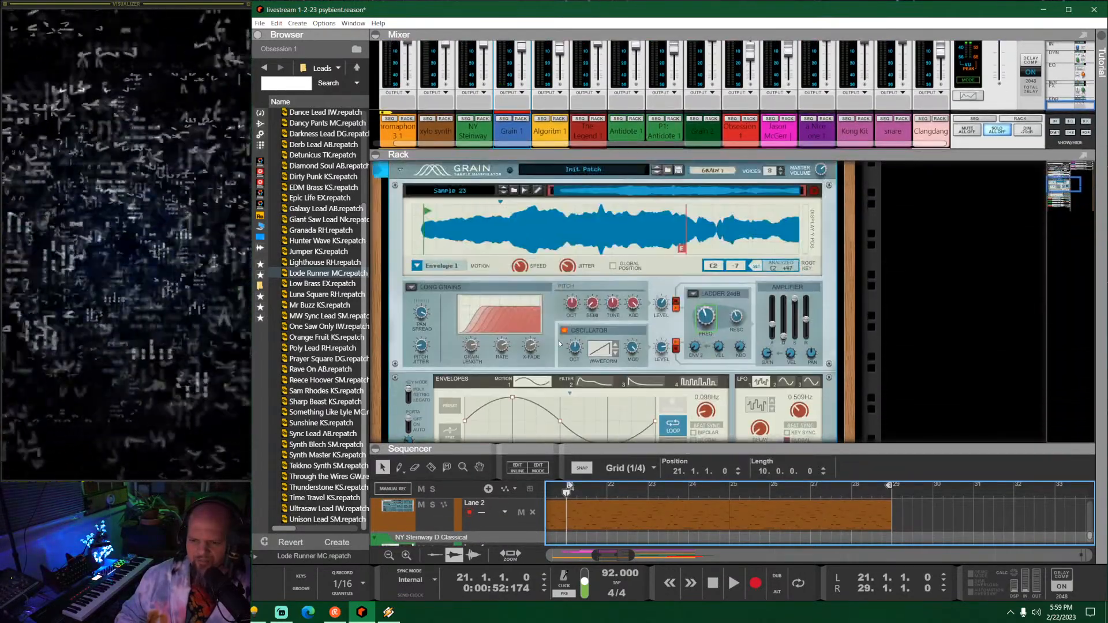
{"action": "scroll", "coordinate": [559, 344], "scroll_direction": "up", "scroll_amount": 2}
{"action": "left_click", "coordinate": [574, 268]}
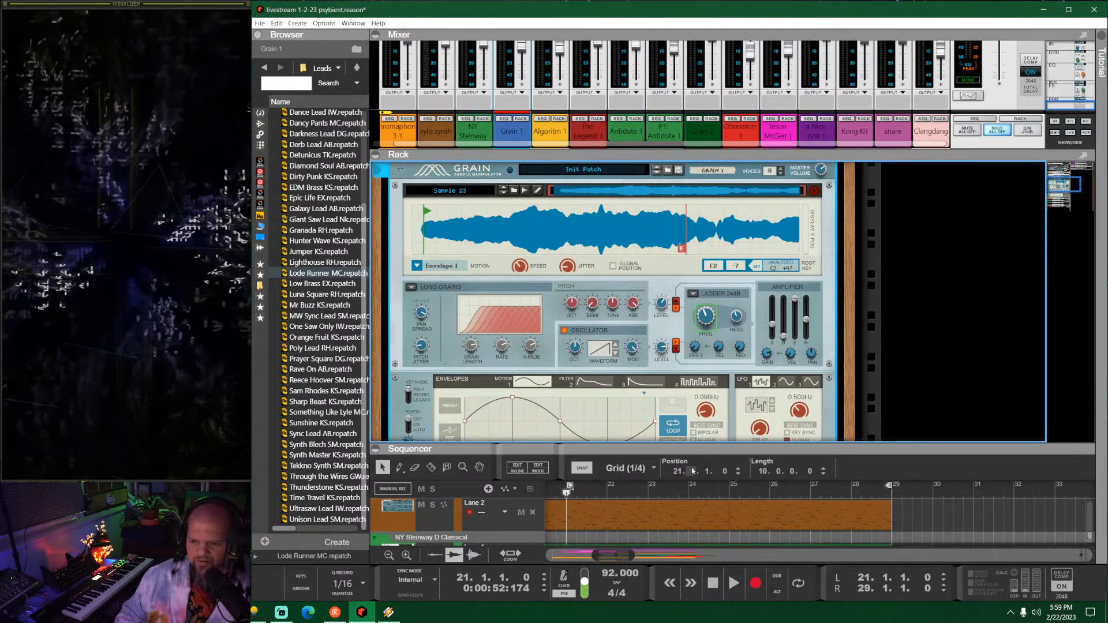
{"action": "left_click_drag", "start_coordinate": [686, 446], "coordinate": [674, 387]}
{"action": "key", "text": "space"}
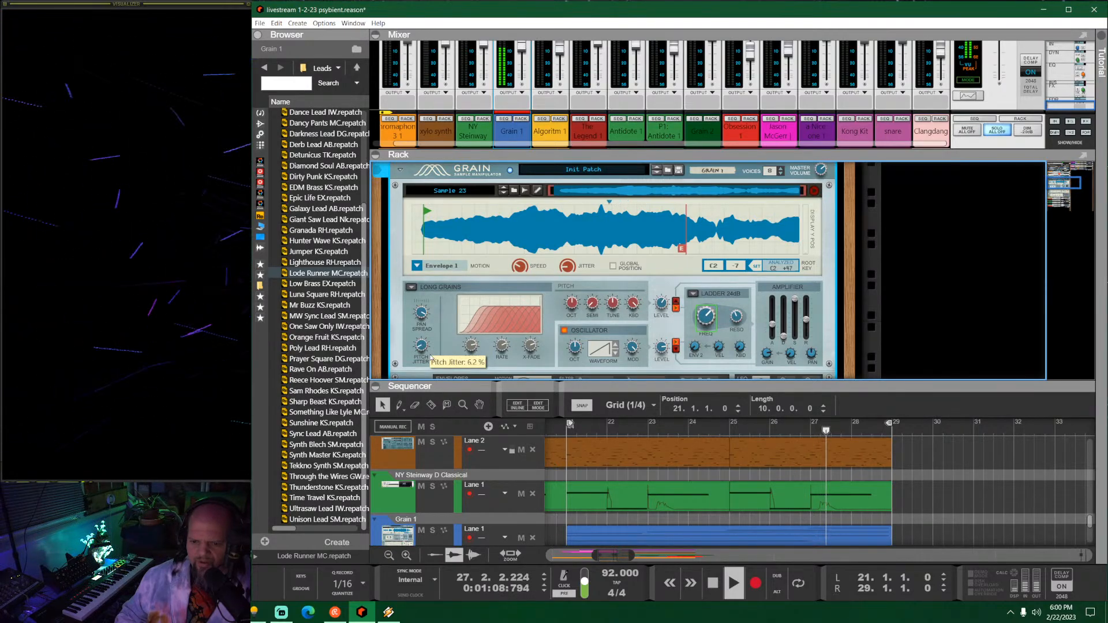
{"action": "left_click_drag", "start_coordinate": [430, 358], "coordinate": [431, 360]}
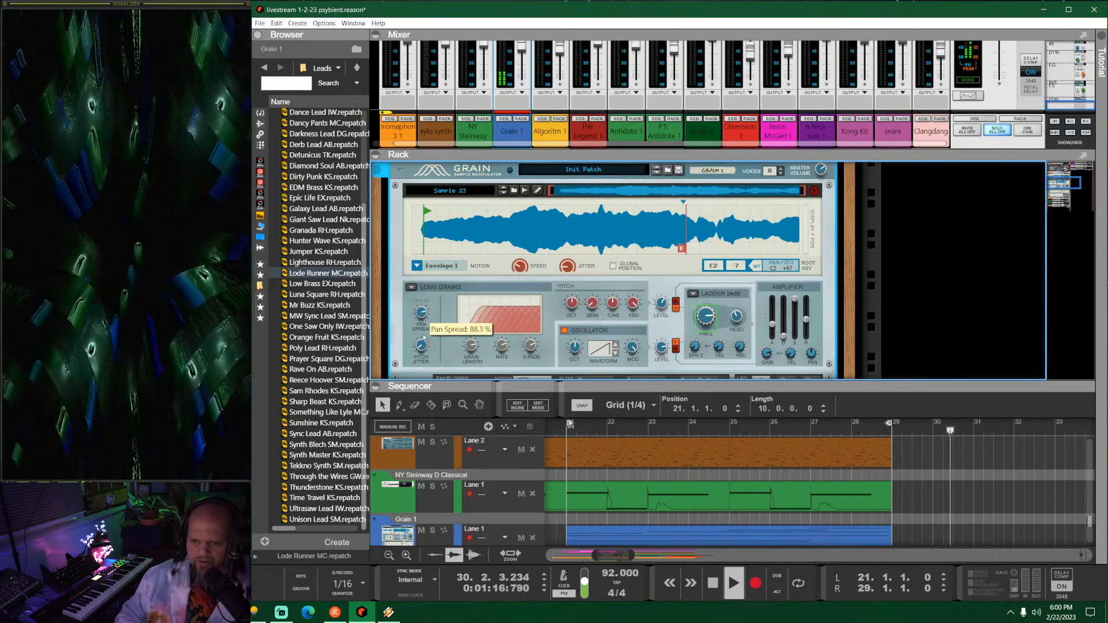
Step: Restart playback from just before bar 21 with looping on, so the Grain 1 part repeats between bars 21 and 29
{"action": "key", "text": "space"}
{"action": "left_click", "coordinate": [561, 433]}
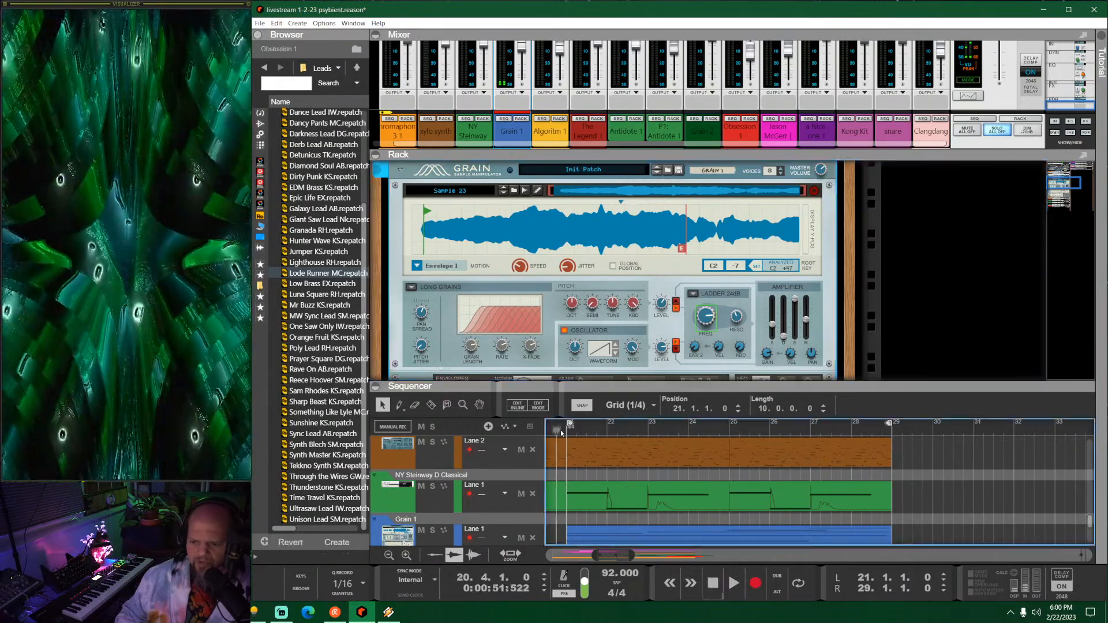
{"action": "key", "text": "space"}
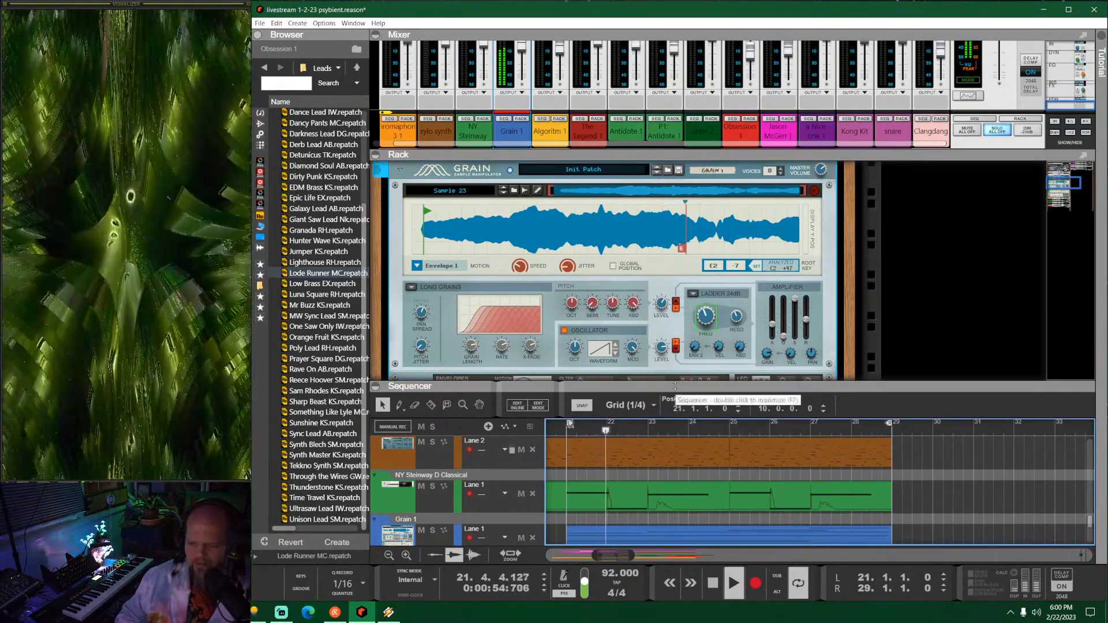
{"action": "scroll", "coordinate": [743, 499], "scroll_direction": "down", "scroll_amount": 4}
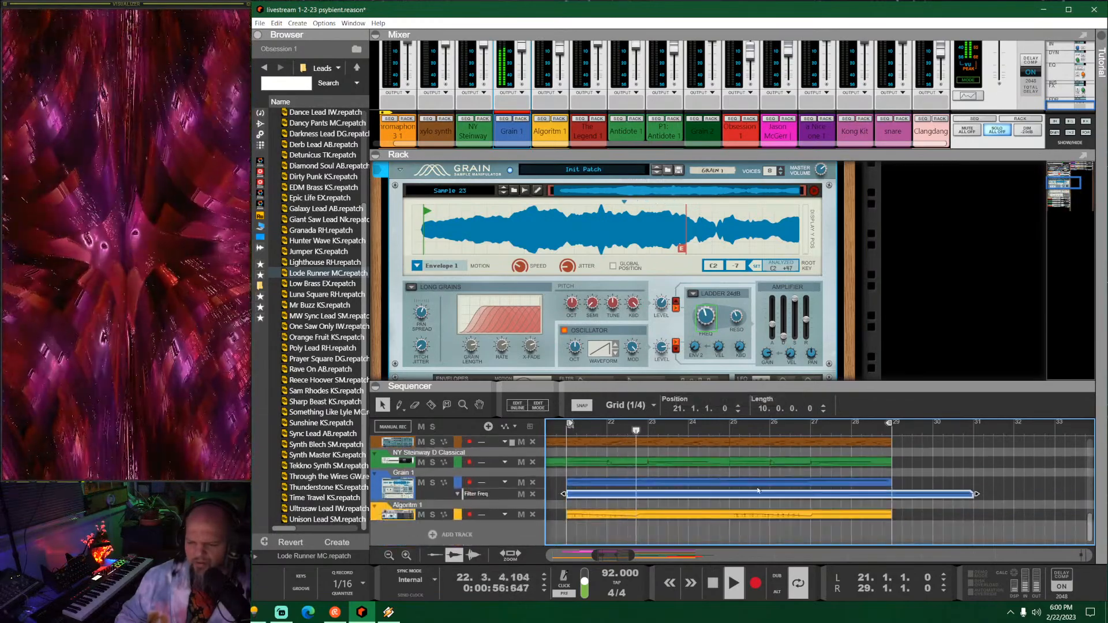
{"action": "scroll", "coordinate": [751, 491], "scroll_direction": "up", "scroll_amount": 4}
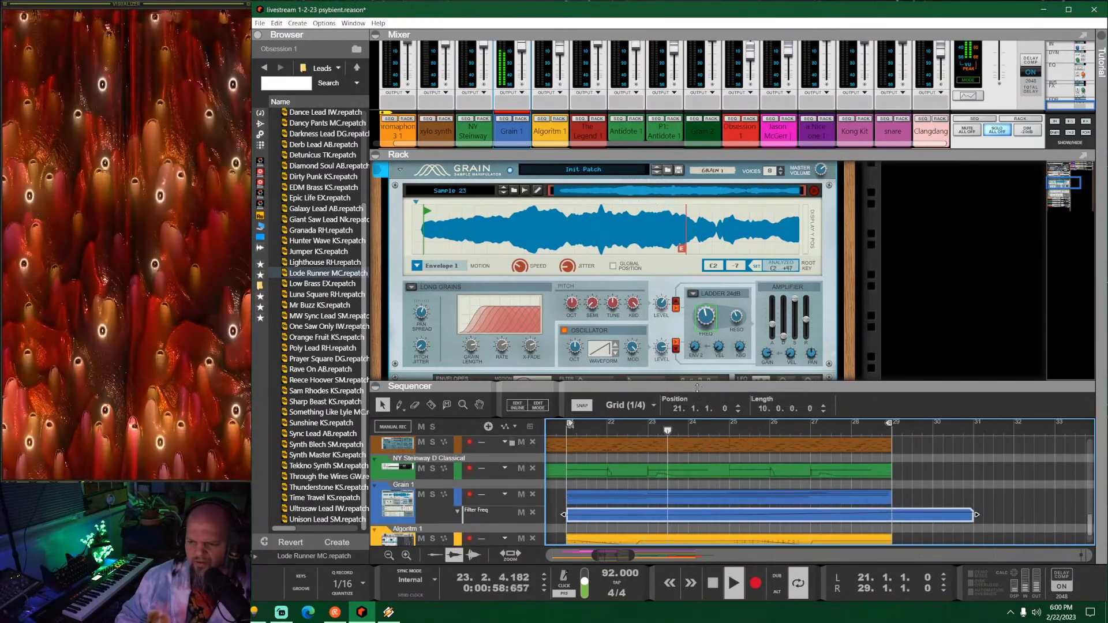
Step: Open the Spectrum EQ for Grain 1 and enable its high-pass filter at 414.2 Hz
{"action": "left_click_drag", "start_coordinate": [700, 391], "coordinate": [700, 520]}
{"action": "scroll", "coordinate": [628, 335], "scroll_direction": "up", "scroll_amount": 2}
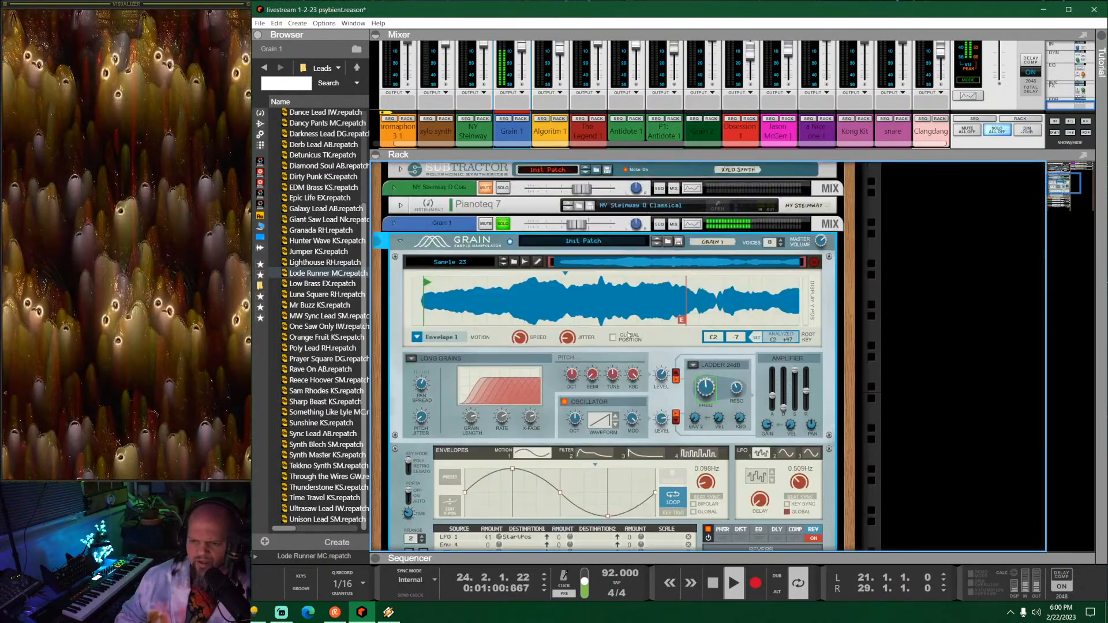
{"action": "left_click", "coordinate": [691, 224]}
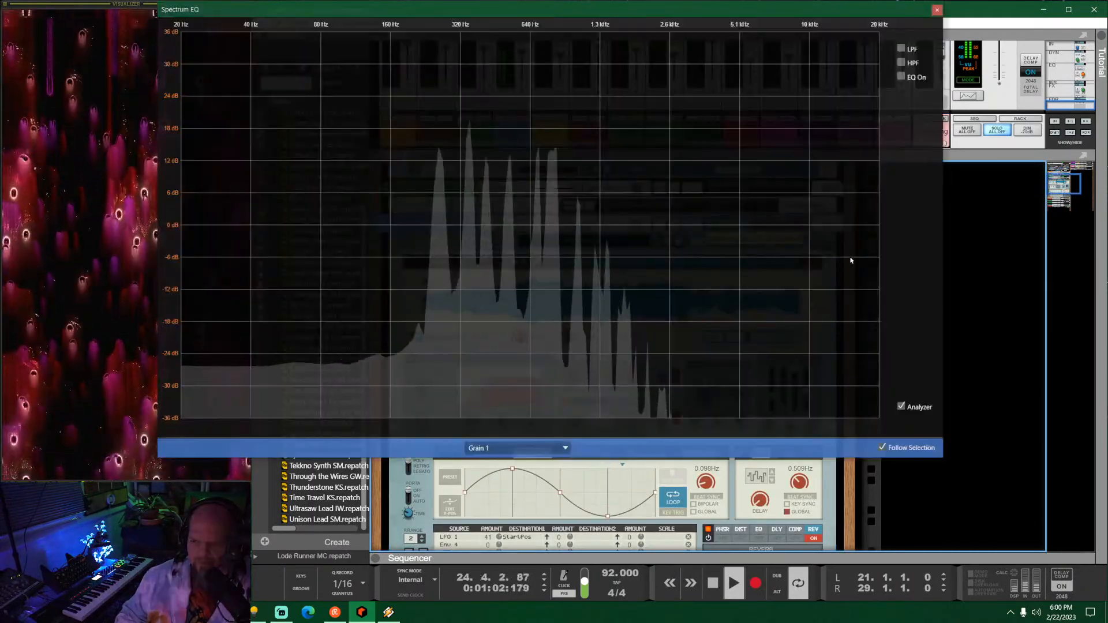
{"action": "left_click", "coordinate": [901, 62]}
{"action": "left_click_drag", "start_coordinate": [406, 224], "coordinate": [491, 227]}
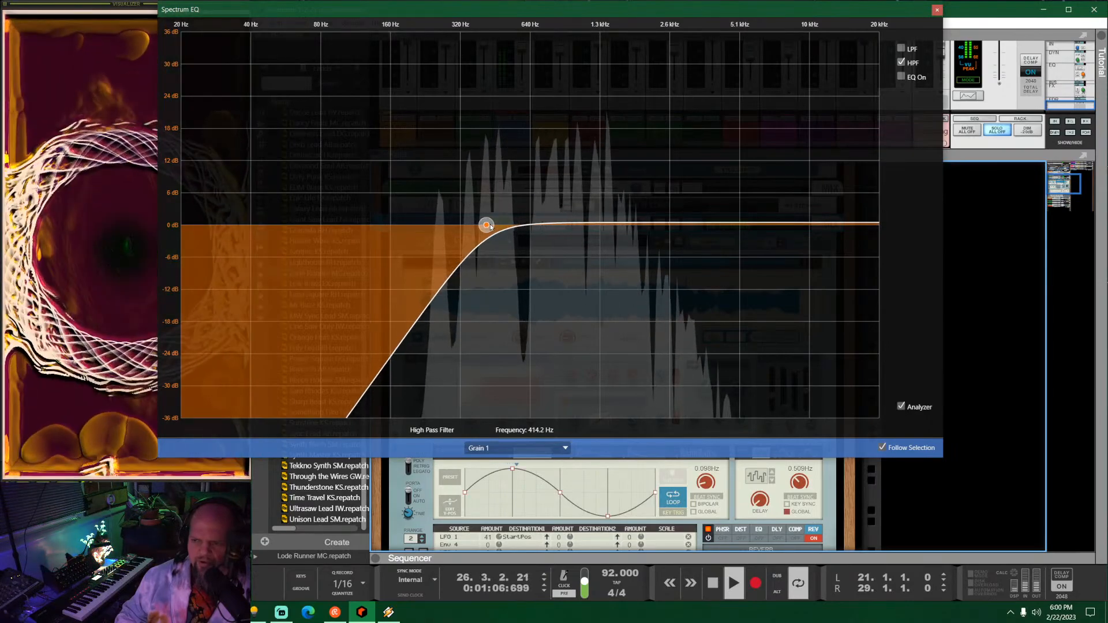
Step: Enable Grain 1's low-pass filter at 2.59 kHz and fold the Grain device in the rack
{"action": "left_click", "coordinate": [901, 49]}
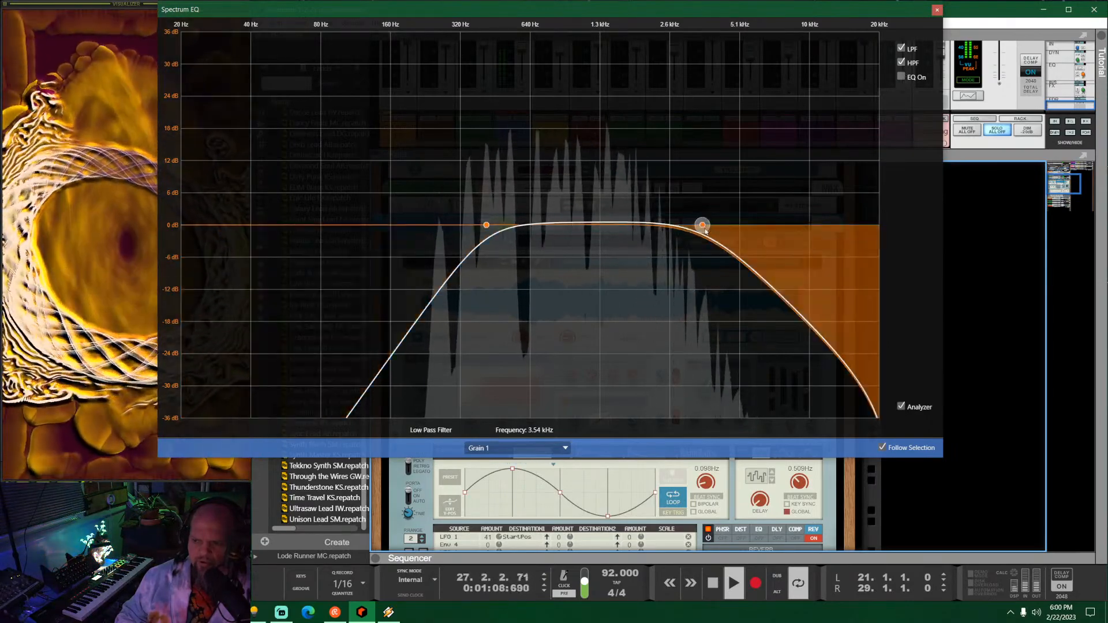
{"action": "left_click_drag", "start_coordinate": [700, 225], "coordinate": [672, 224]}
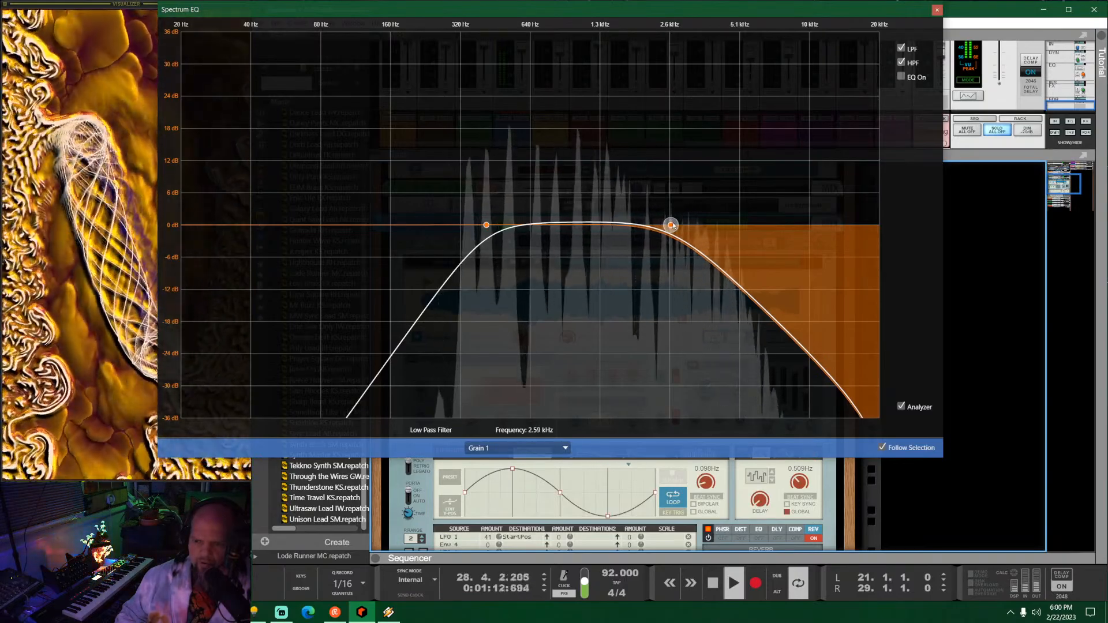
{"action": "left_click", "coordinate": [937, 10]}
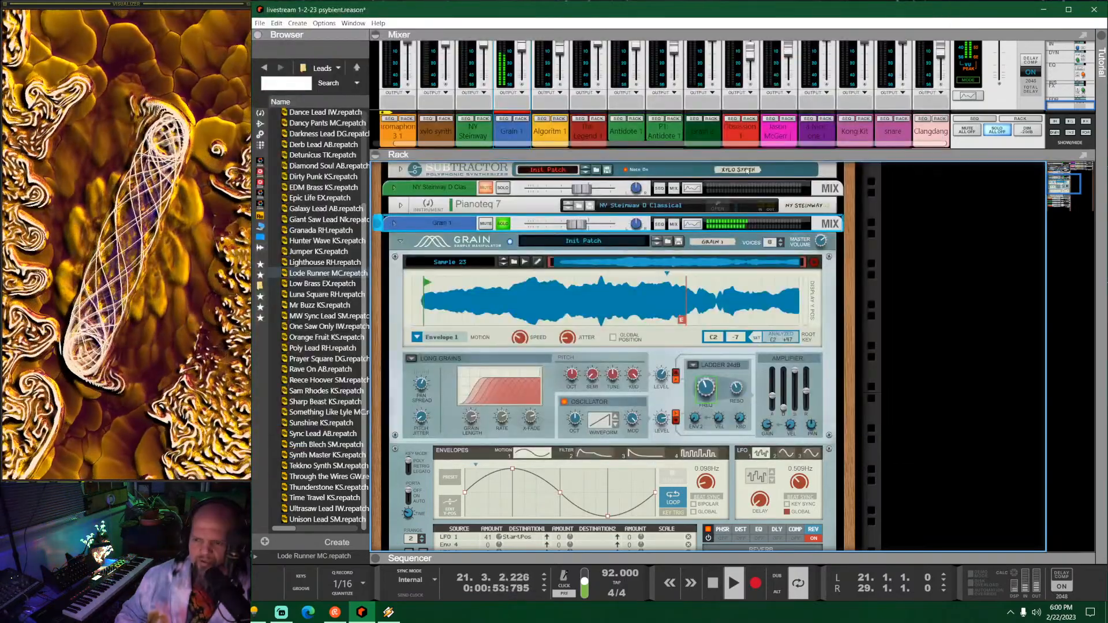
{"action": "left_click", "coordinate": [400, 242]}
Step: Enable FX send 1 on the Grain 1 mixer channel and turn off its solo
{"action": "left_click_drag", "start_coordinate": [542, 154], "coordinate": [547, 436]}
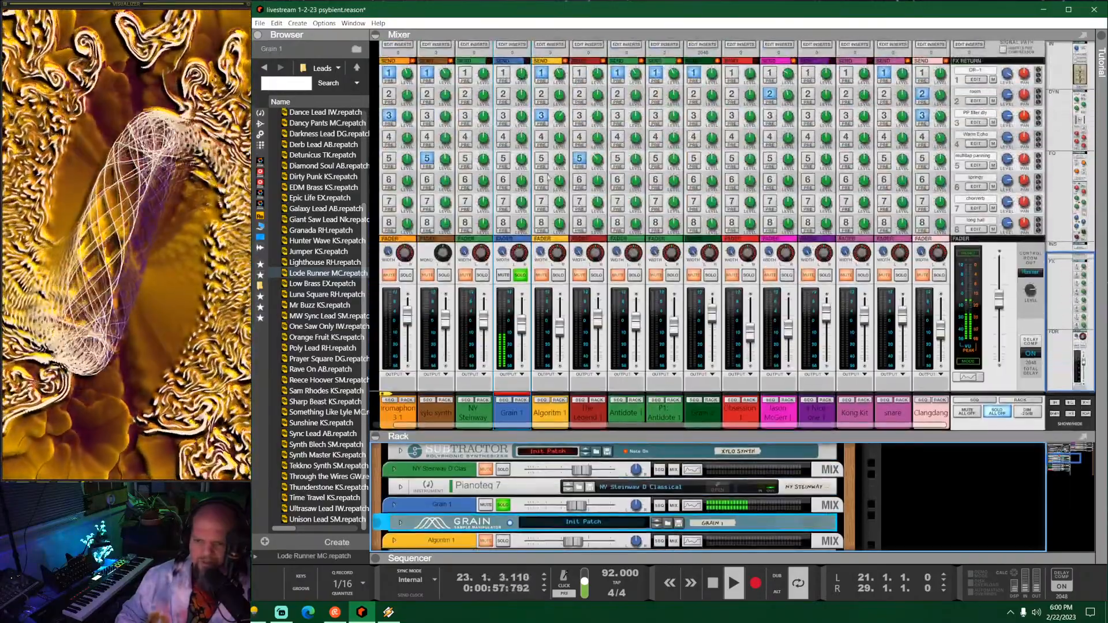
{"action": "left_click", "coordinate": [504, 73]}
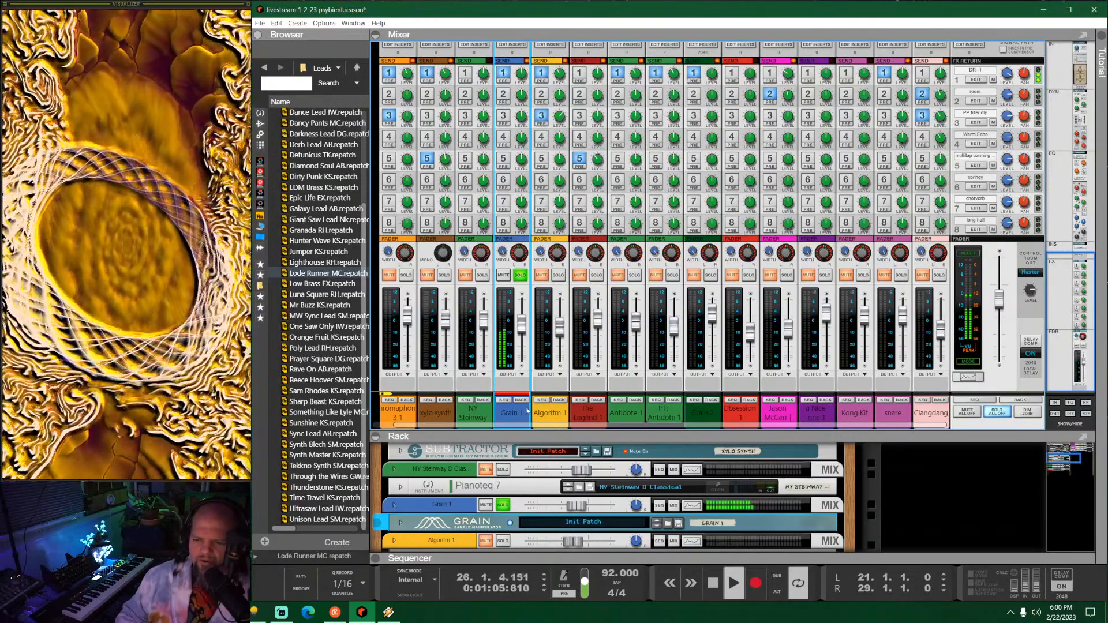
{"action": "left_click", "coordinate": [521, 276]}
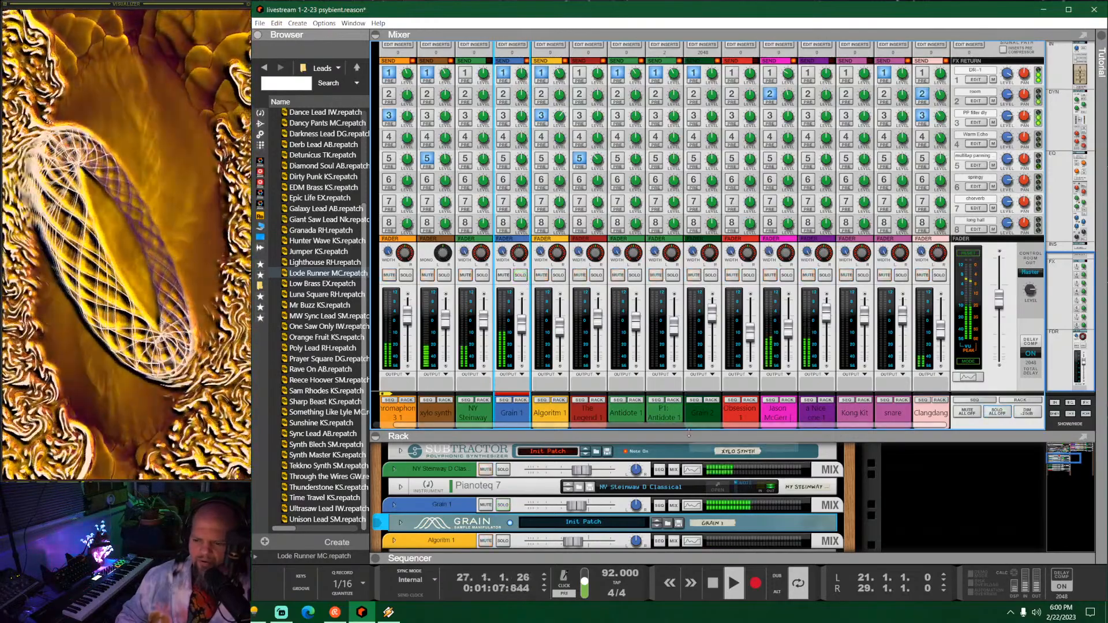
Step: Enlarge the rack below the mixer and set the Grain 1 channel fader to -7.52 dB
{"action": "left_click_drag", "start_coordinate": [684, 430], "coordinate": [723, 124]}
{"action": "left_click_drag", "start_coordinate": [668, 85], "coordinate": [661, 275]}
{"action": "left_click_drag", "start_coordinate": [525, 172], "coordinate": [526, 175]}
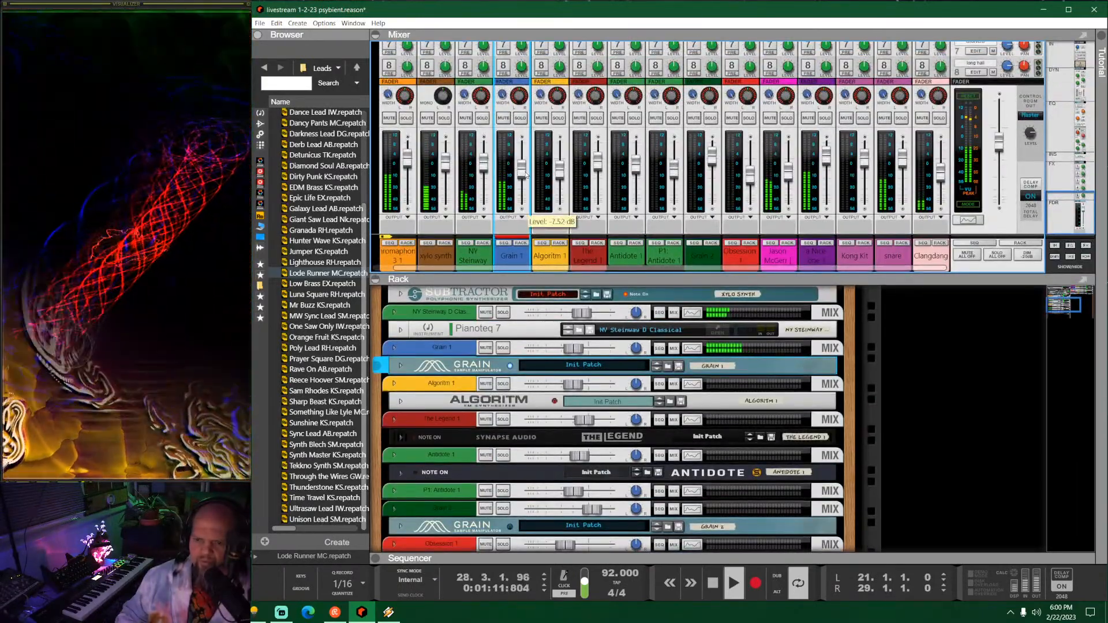
Step: Shape Grain 1's Filter Freq automation into a downward curve from bar 29 to the end of its clip near bar 31
{"action": "left_click_drag", "start_coordinate": [773, 559], "coordinate": [774, 144]}
{"action": "scroll", "coordinate": [770, 397], "scroll_direction": "down", "scroll_amount": 2}
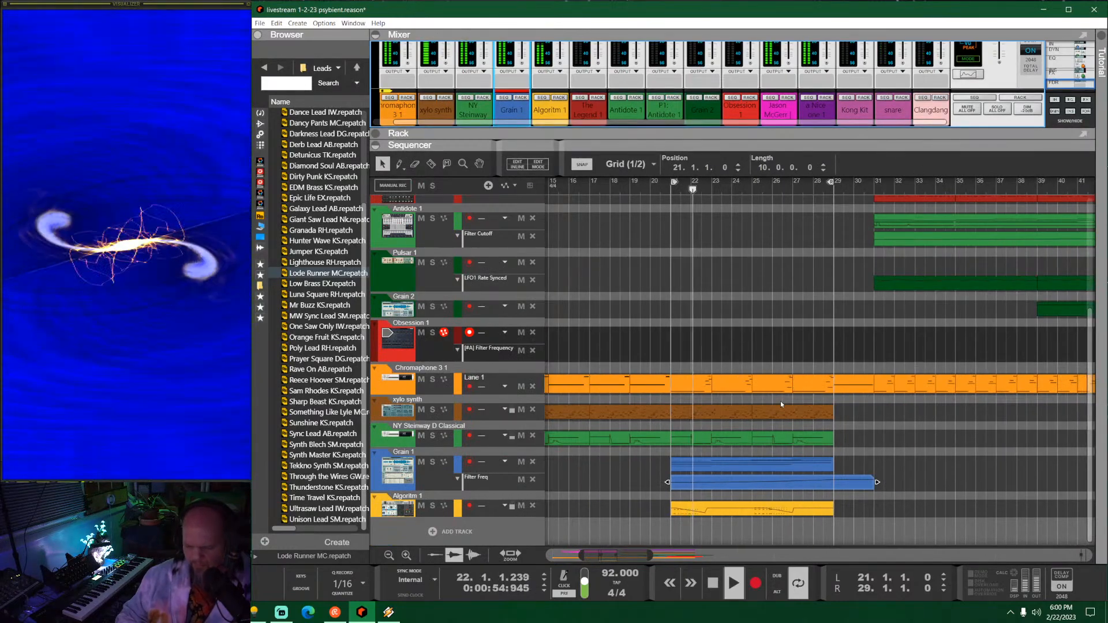
{"action": "scroll", "coordinate": [898, 484], "scroll_direction": "up", "scroll_amount": 3}
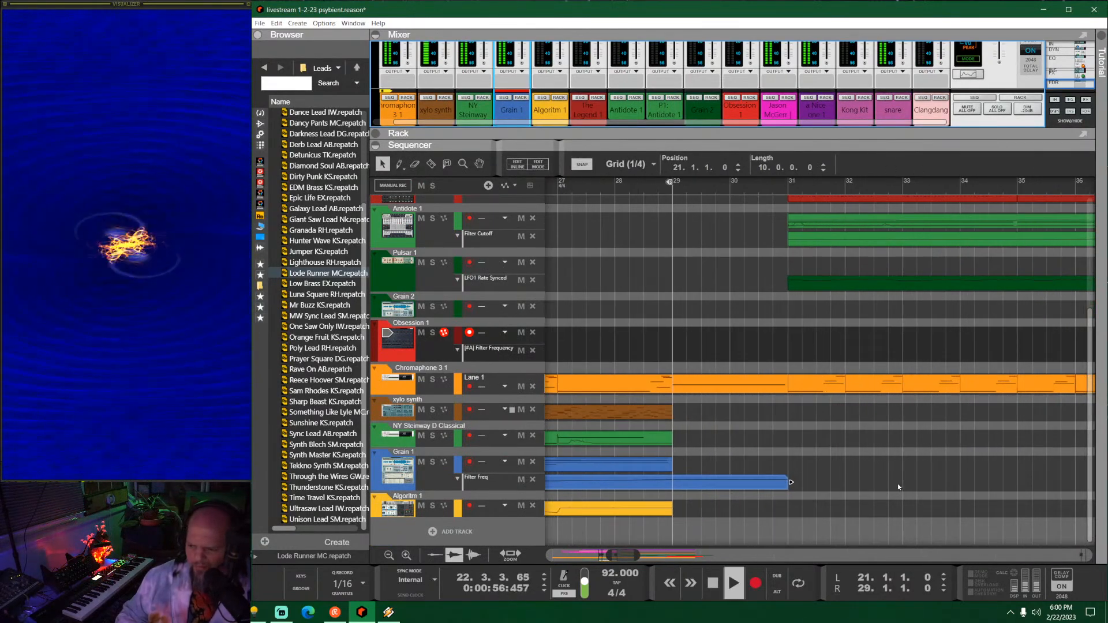
{"action": "double_click", "coordinate": [752, 487]}
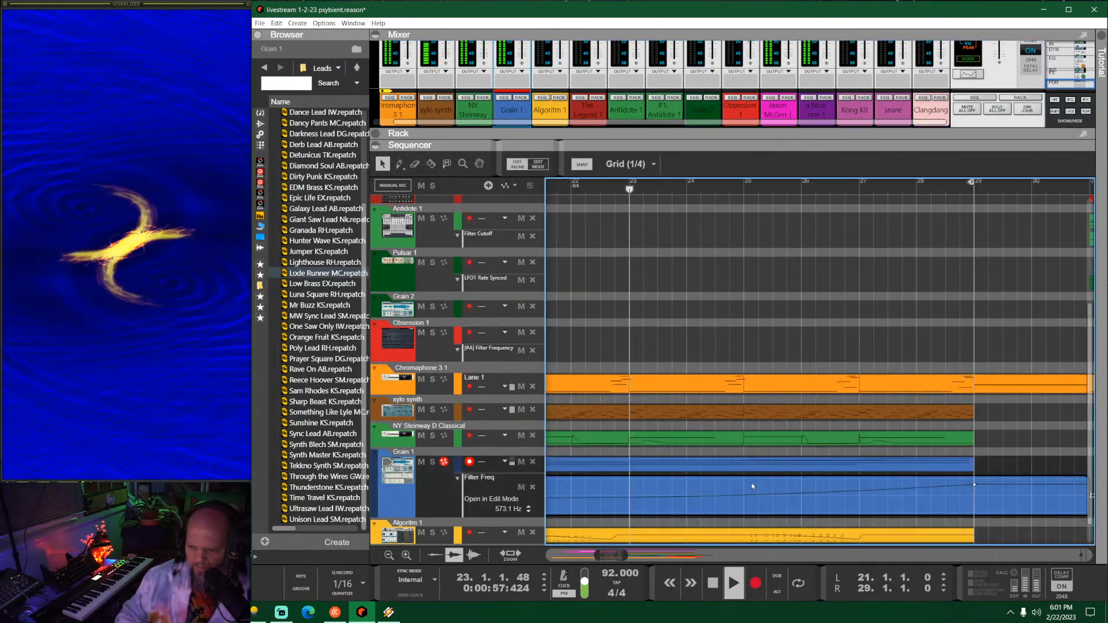
{"action": "left_click", "coordinate": [830, 486]}
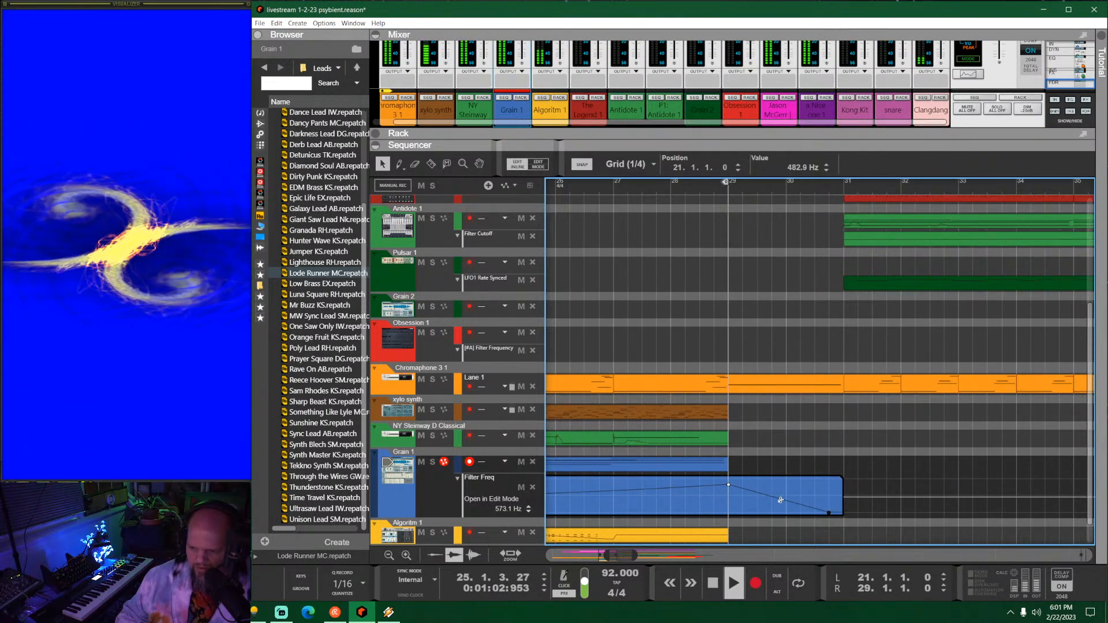
{"action": "left_click_drag", "start_coordinate": [790, 496], "coordinate": [791, 495]}
{"action": "left_click", "coordinate": [880, 428]}
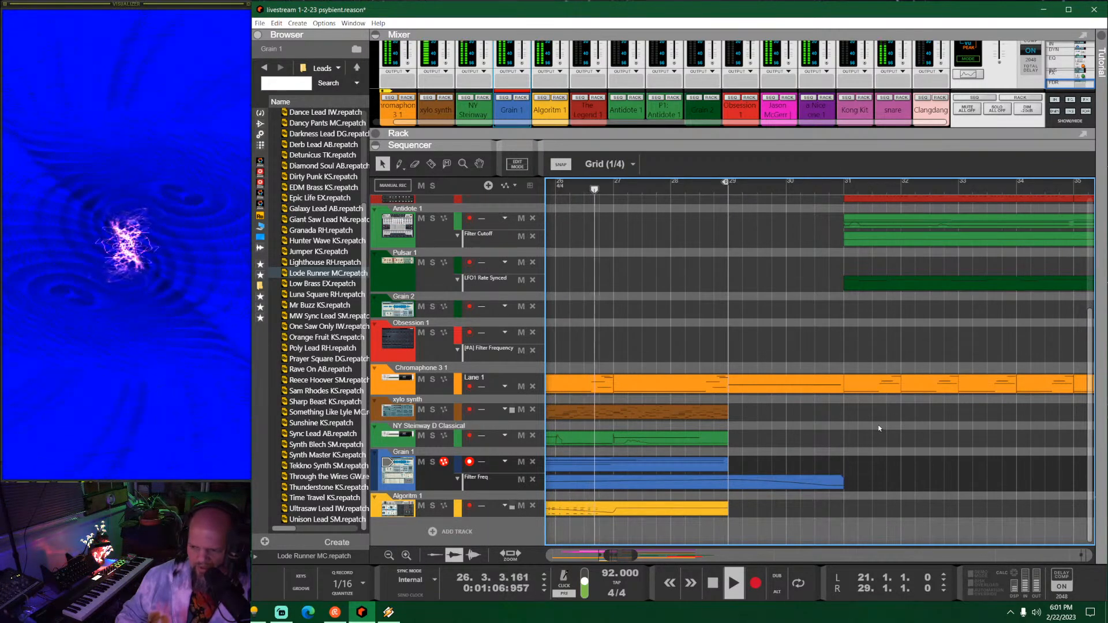
Step: Enlarge the mixer and lower the Grain 1 channel level slightly
{"action": "scroll", "coordinate": [767, 470], "scroll_direction": "down", "scroll_amount": 7}
{"action": "scroll", "coordinate": [826, 454], "scroll_direction": "down", "scroll_amount": 1}
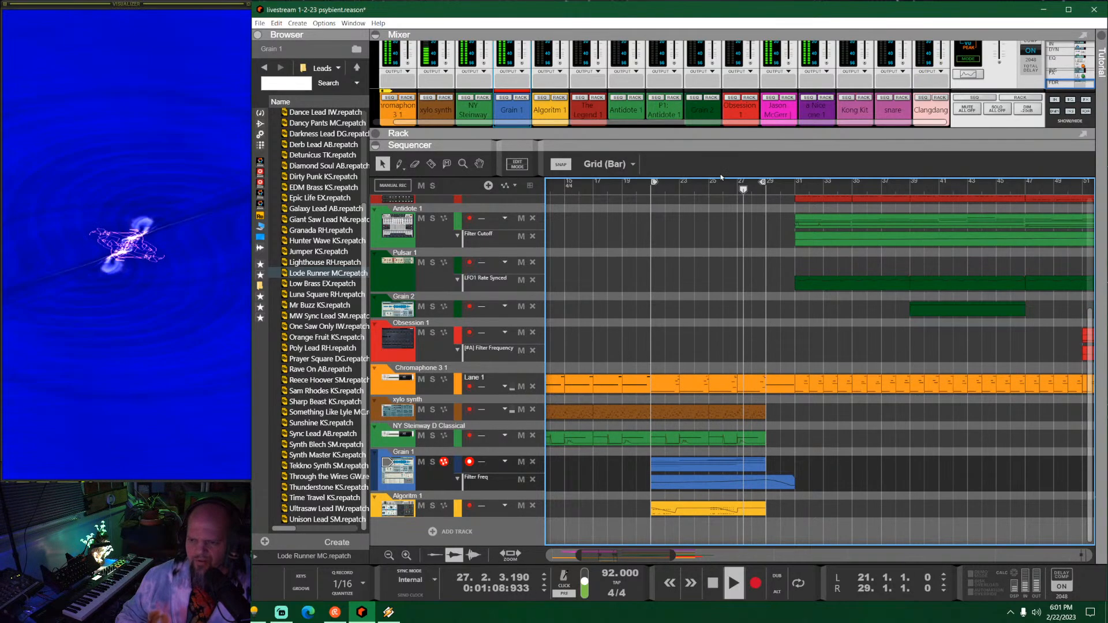
{"action": "left_click_drag", "start_coordinate": [607, 145], "coordinate": [594, 315]}
{"action": "left_click", "coordinate": [521, 192]}
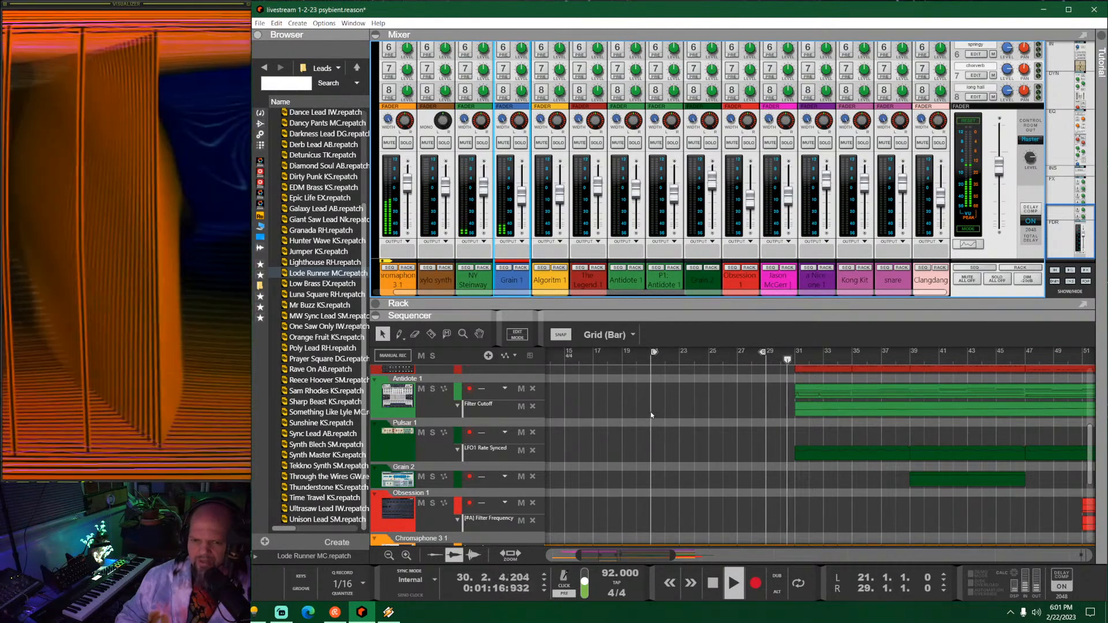
Step: Delete all Aftertouch automation from the Obsession 1 clip starting at bar 51, and return to the arrangement
{"action": "left_click_drag", "start_coordinate": [700, 309], "coordinate": [701, 111]}
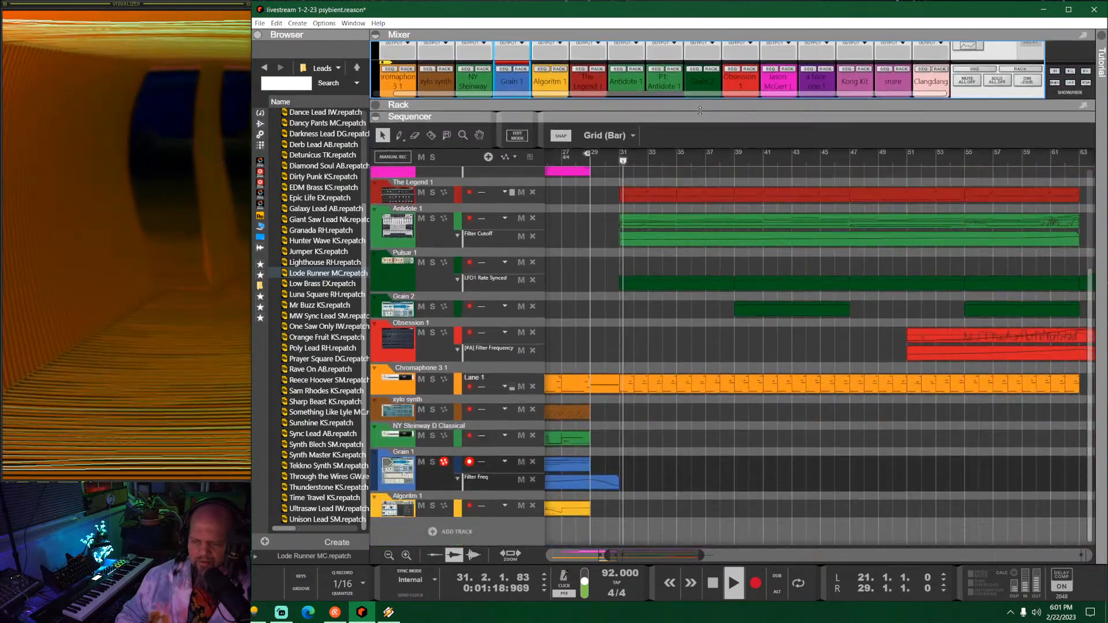
{"action": "scroll", "coordinate": [697, 335], "scroll_direction": "up", "scroll_amount": 3}
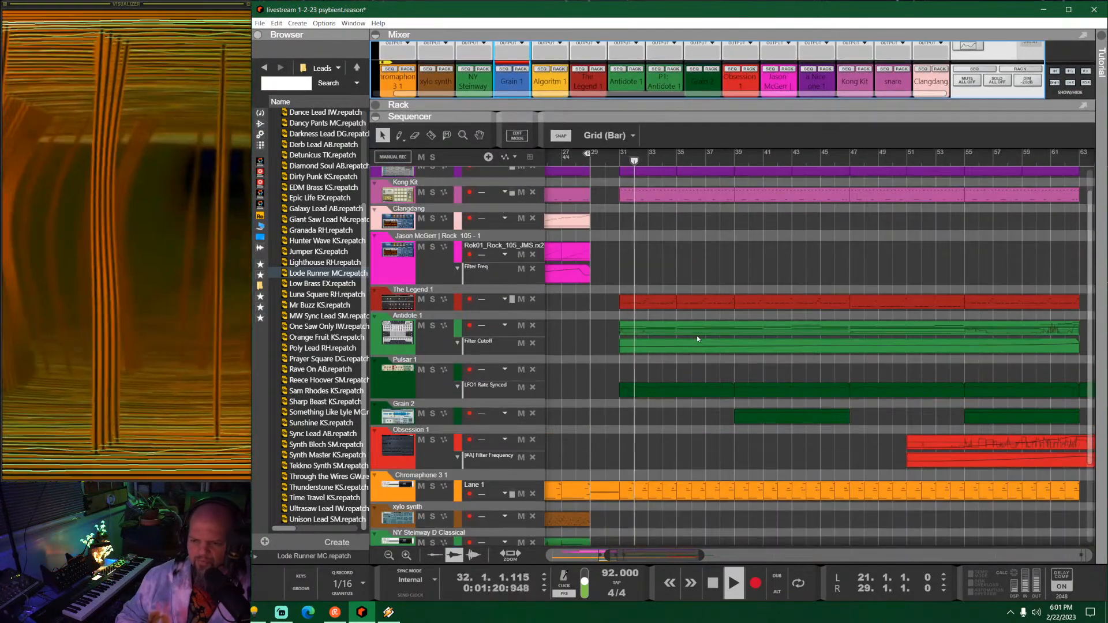
{"action": "scroll", "coordinate": [697, 334], "scroll_direction": "down", "scroll_amount": 2}
{"action": "scroll", "coordinate": [739, 371], "scroll_direction": "up", "scroll_amount": 1}
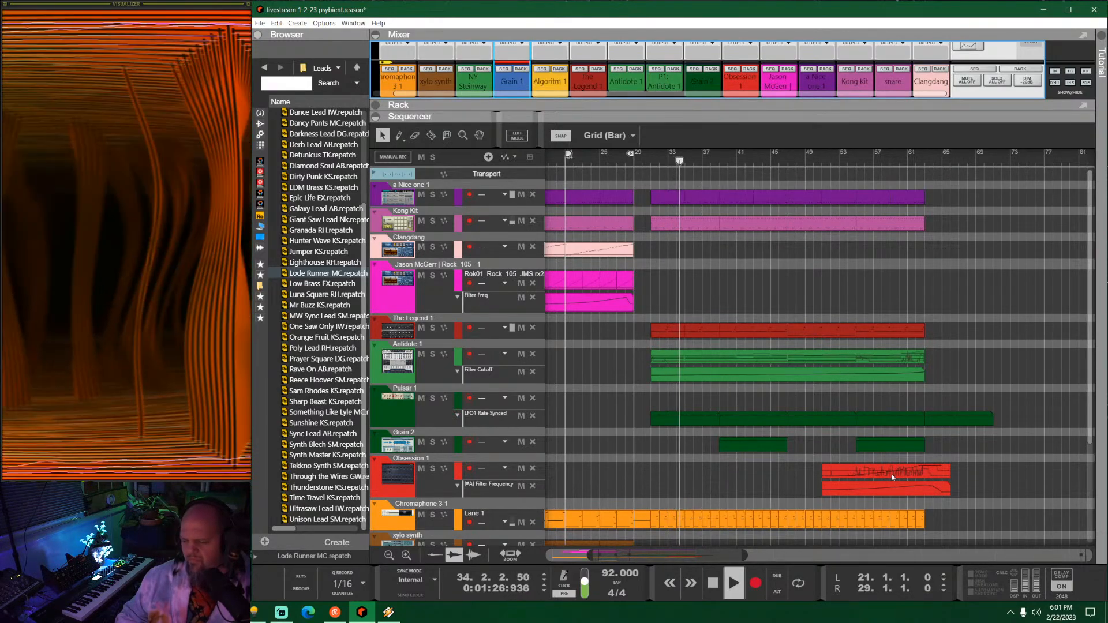
{"action": "double_click", "coordinate": [893, 477]}
{"action": "scroll", "coordinate": [808, 491], "scroll_direction": "down", "scroll_amount": 4}
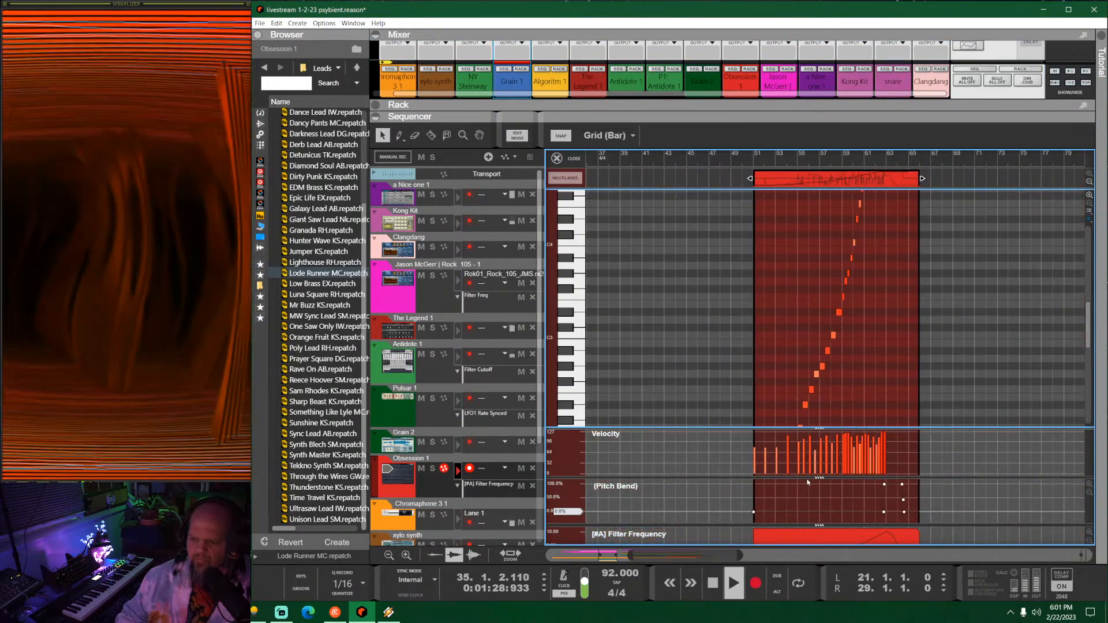
{"action": "scroll", "coordinate": [841, 510], "scroll_direction": "down", "scroll_amount": 2}
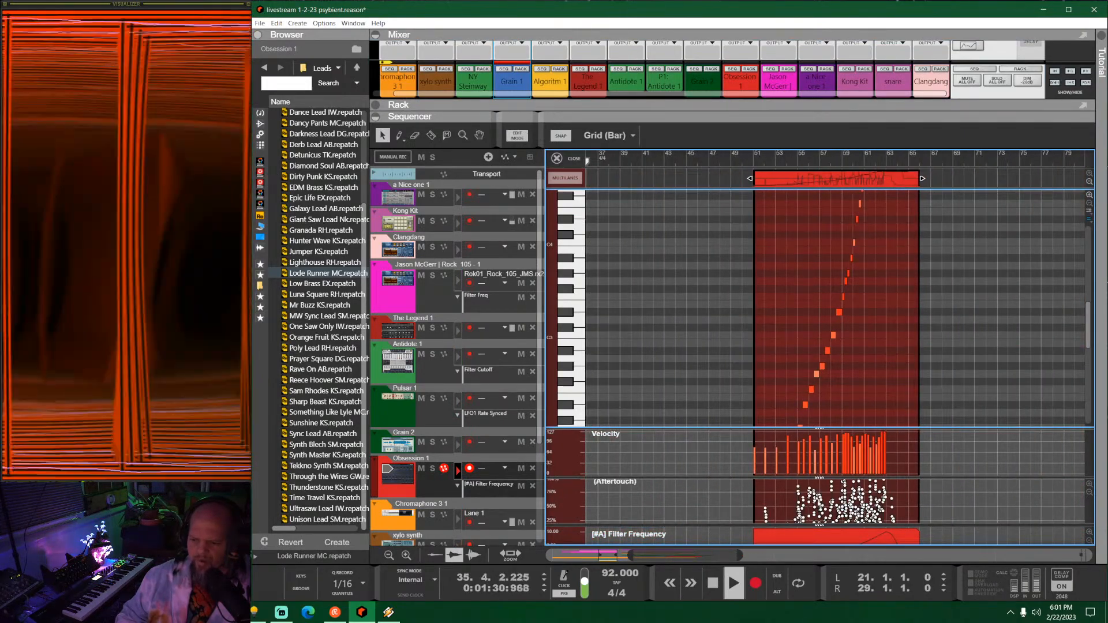
{"action": "left_click", "coordinate": [820, 503]}
{"action": "key", "text": "ctrl+a"}
{"action": "key", "text": "Delete"}
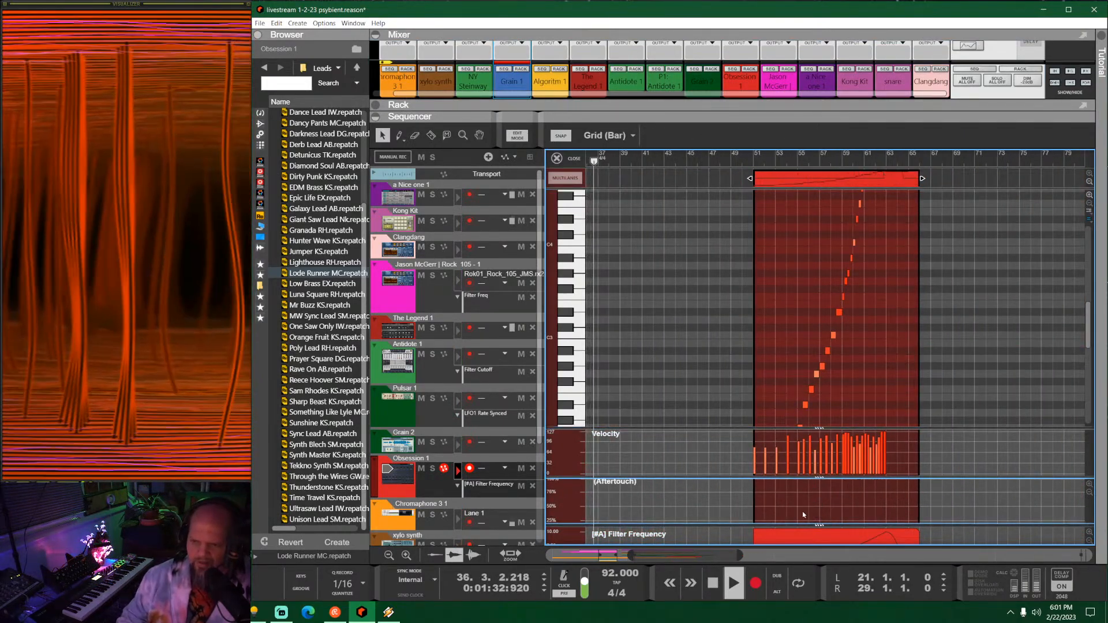
{"action": "key", "text": "ctrl+e"}
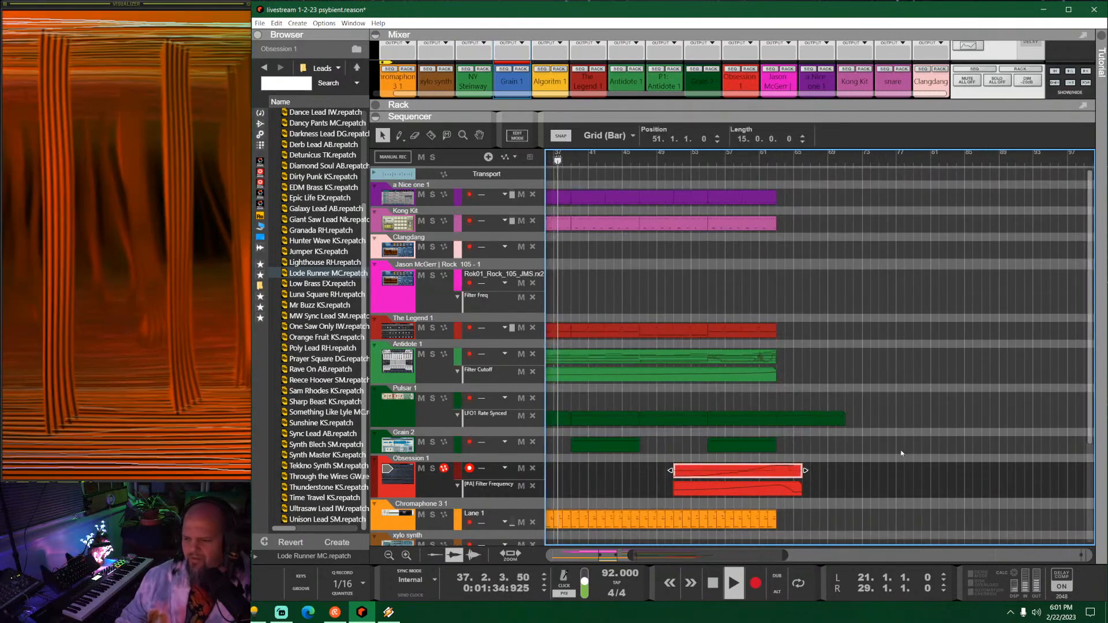
{"action": "left_click", "coordinate": [901, 453]}
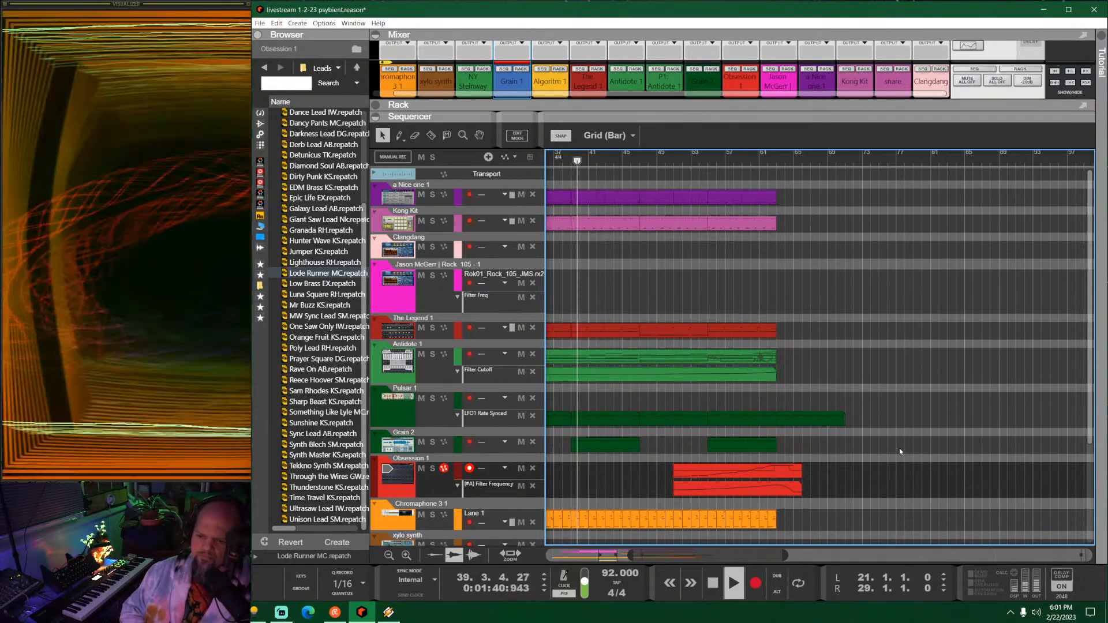
Step: Enlarge the mixer and briefly solo Antidote 1 and Grain 2 in turn to identify their sounds
{"action": "scroll", "coordinate": [687, 414], "scroll_direction": "left", "scroll_amount": 4}
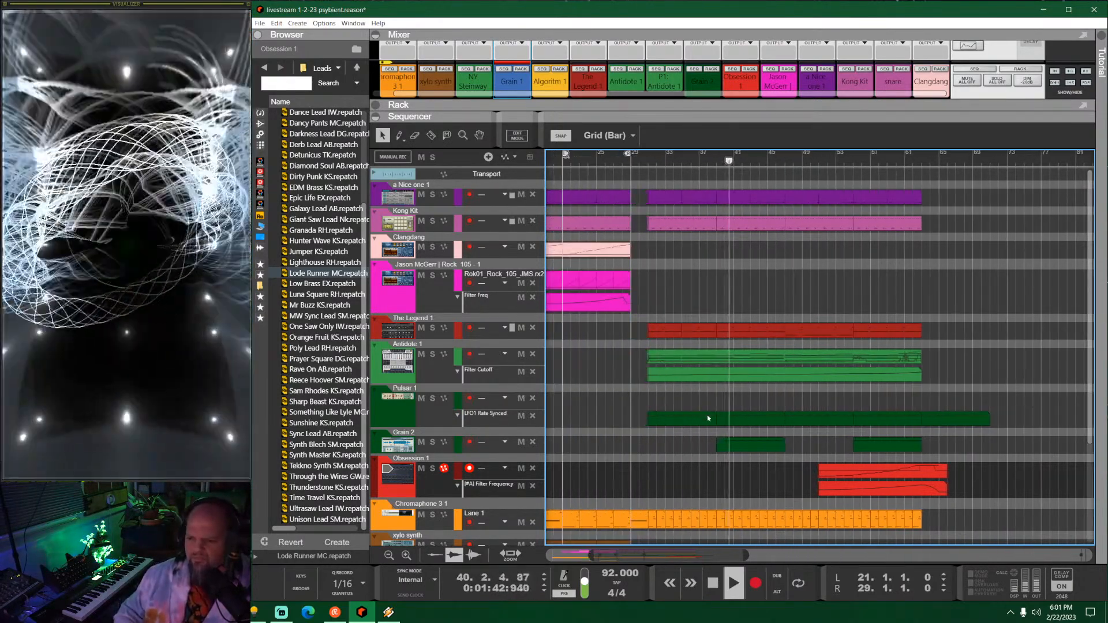
{"action": "scroll", "coordinate": [806, 445], "scroll_direction": "down", "scroll_amount": 5}
{"action": "scroll", "coordinate": [806, 438], "scroll_direction": "up", "scroll_amount": 5}
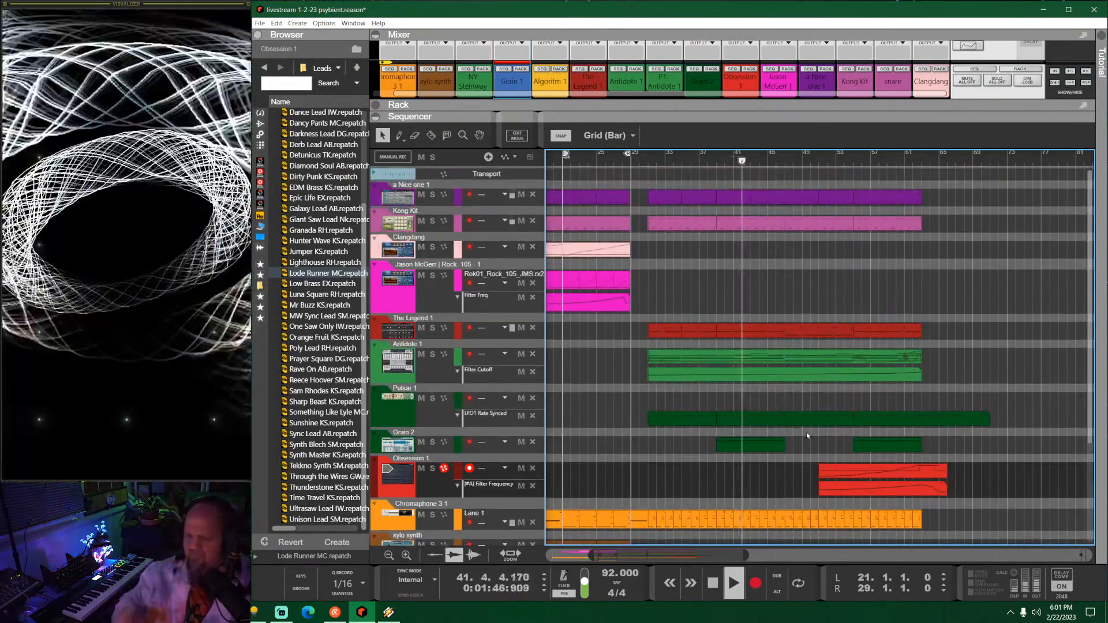
{"action": "left_click_drag", "start_coordinate": [740, 113], "coordinate": [754, 370]}
{"action": "scroll", "coordinate": [681, 311], "scroll_direction": "left", "scroll_amount": 1}
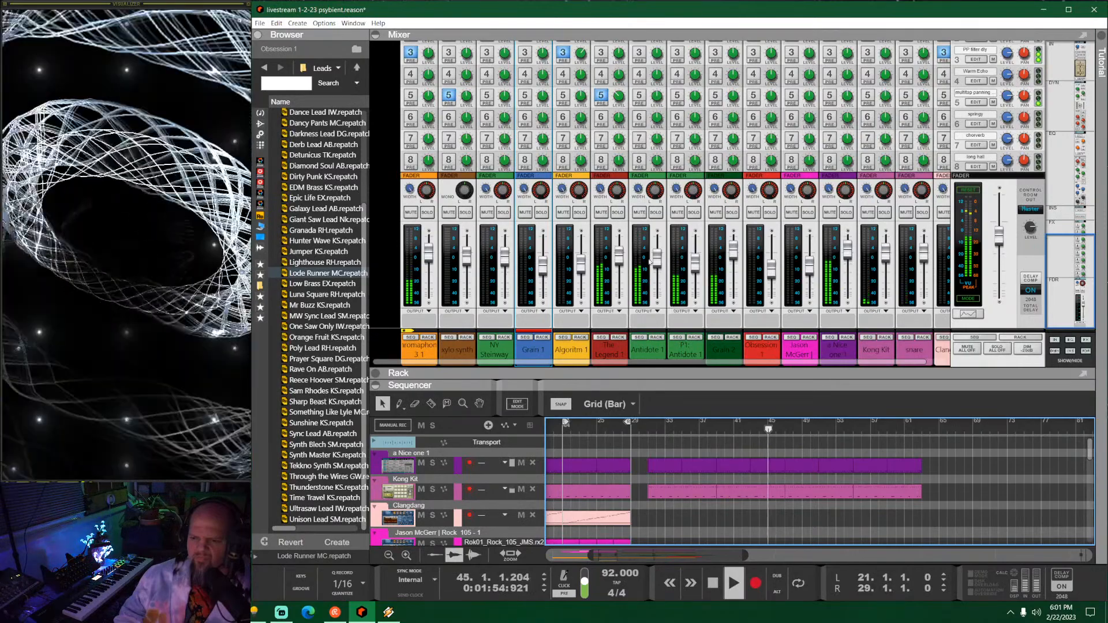
{"action": "left_click", "coordinate": [656, 213]}
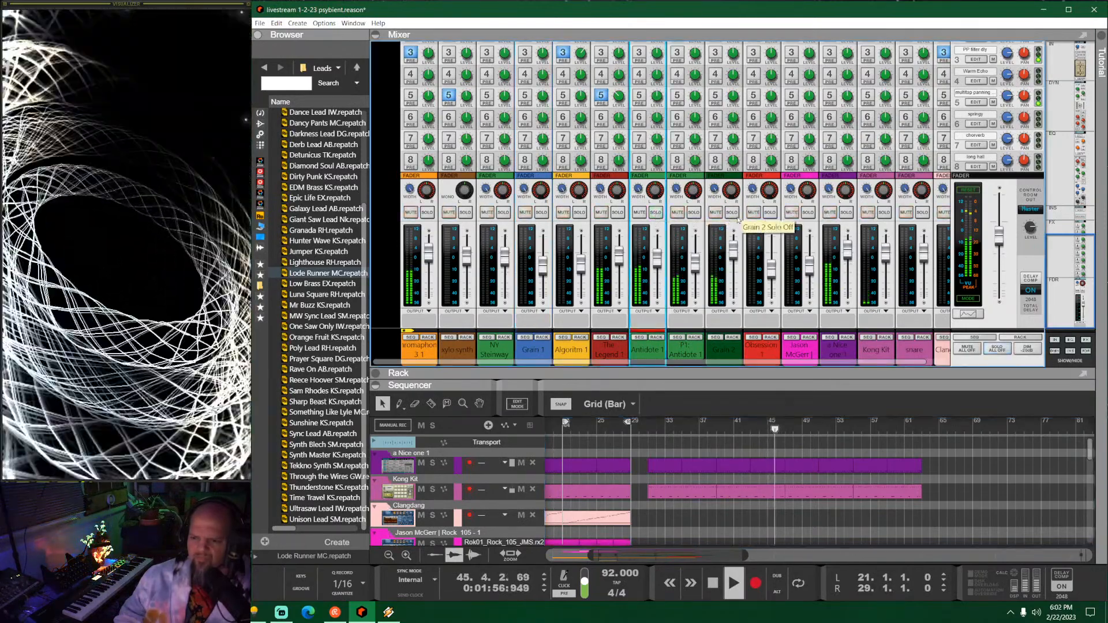
{"action": "left_click", "coordinate": [731, 212]}
{"action": "left_click", "coordinate": [733, 215]}
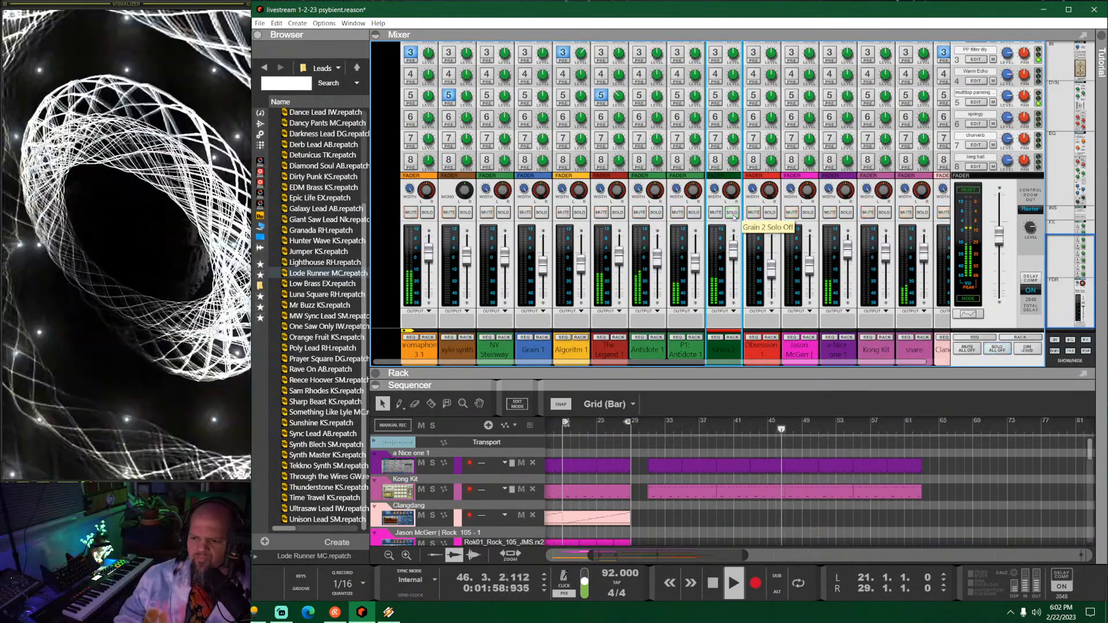
Step: Stop playback, move the playhead to bar 39, and solo the Grain 2 channel
{"action": "key", "text": "space"}
{"action": "left_click_drag", "start_coordinate": [729, 385], "coordinate": [724, 148]}
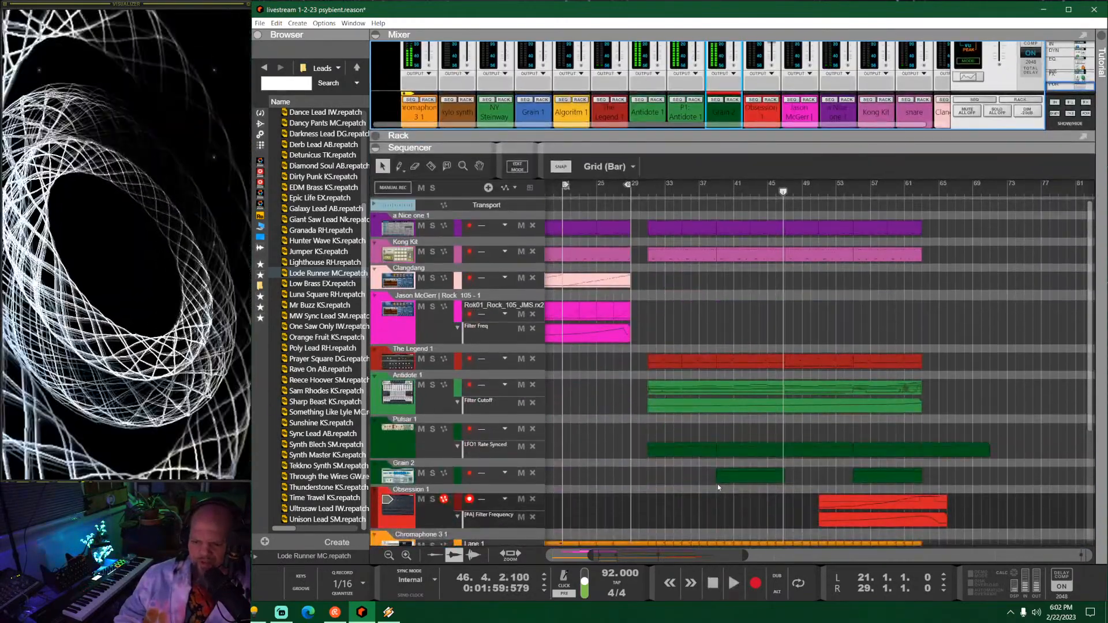
{"action": "left_click", "coordinate": [718, 191]}
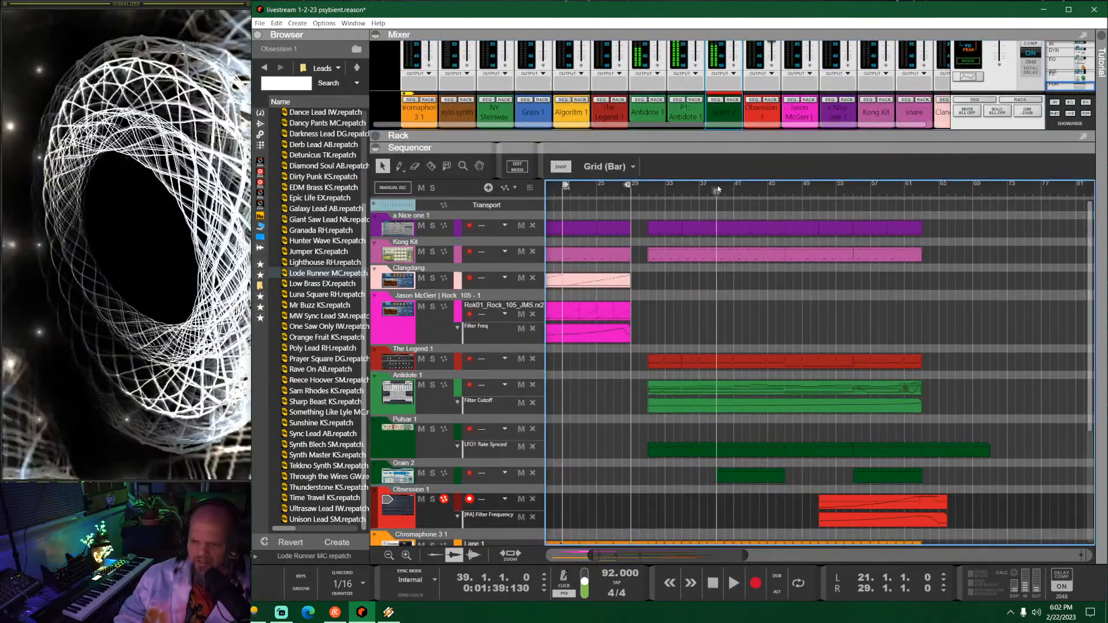
{"action": "left_click_drag", "start_coordinate": [742, 141], "coordinate": [740, 240]}
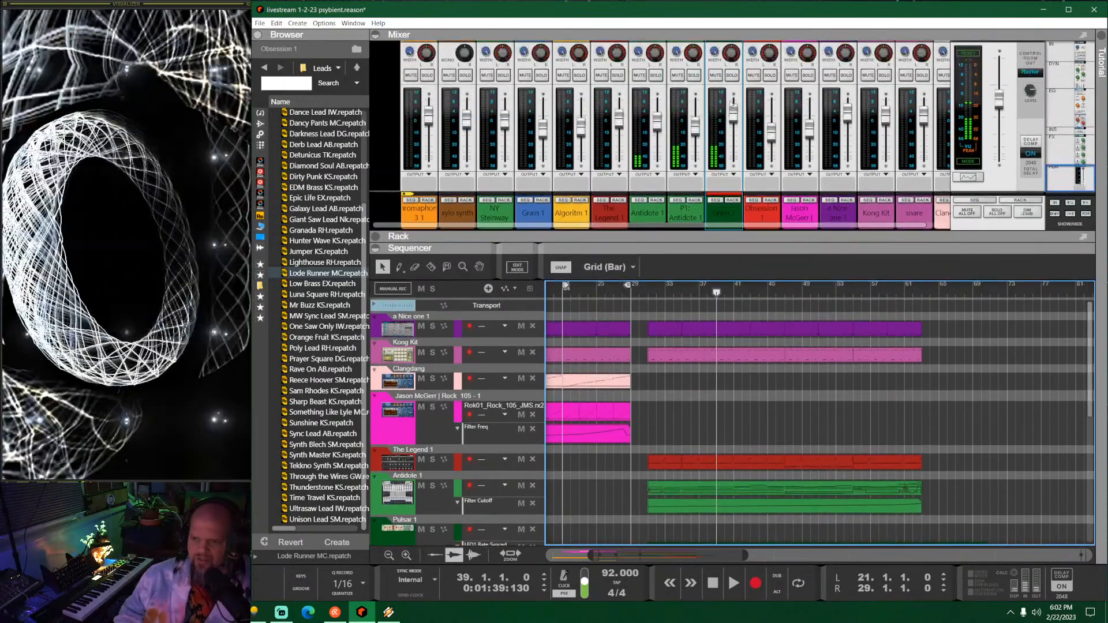
{"action": "left_click", "coordinate": [735, 78]}
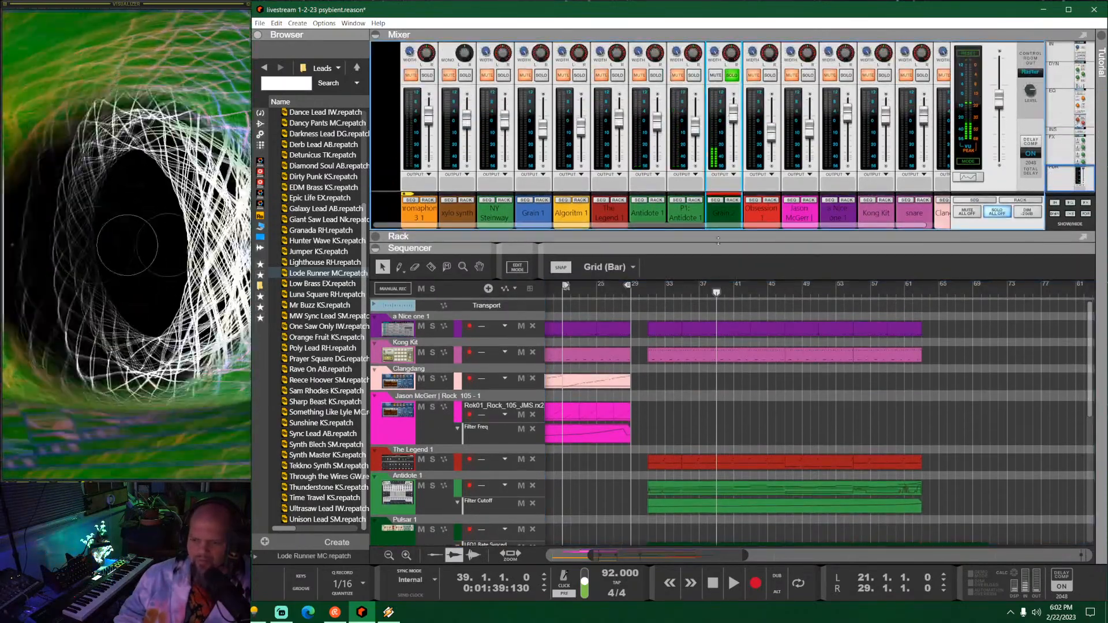
Step: Unfold the Grain 2 device in the rack and audition its soloed part from bar 39
{"action": "left_click_drag", "start_coordinate": [719, 237], "coordinate": [710, 86]}
{"action": "left_click_drag", "start_coordinate": [655, 248], "coordinate": [664, 481]}
{"action": "key", "text": "space"}
{"action": "left_click", "coordinate": [400, 334]}
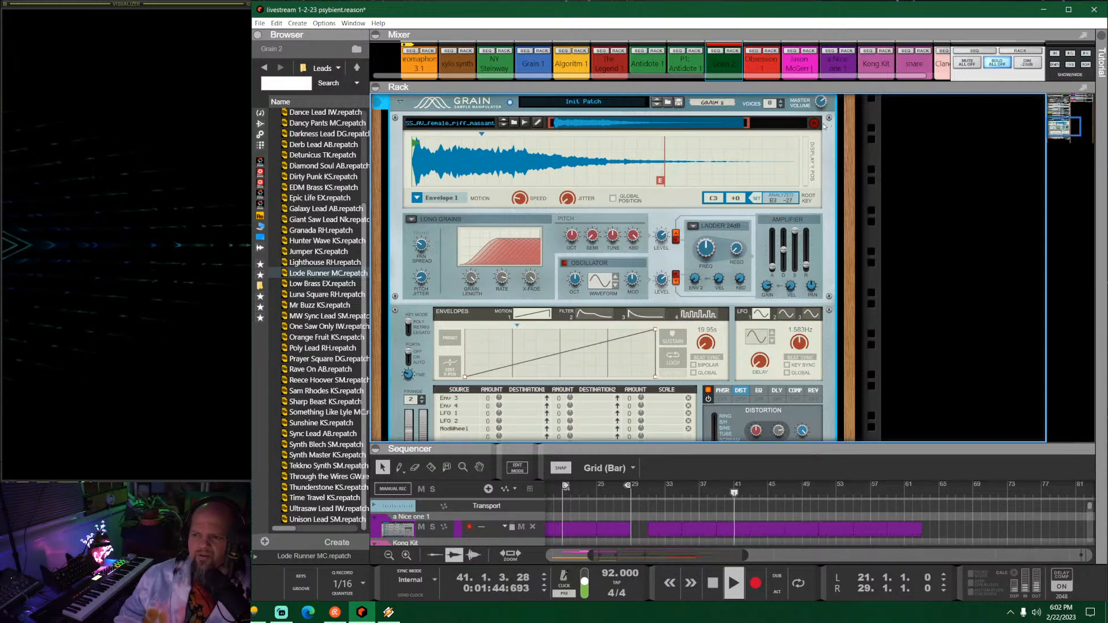
{"action": "key", "text": "space"}
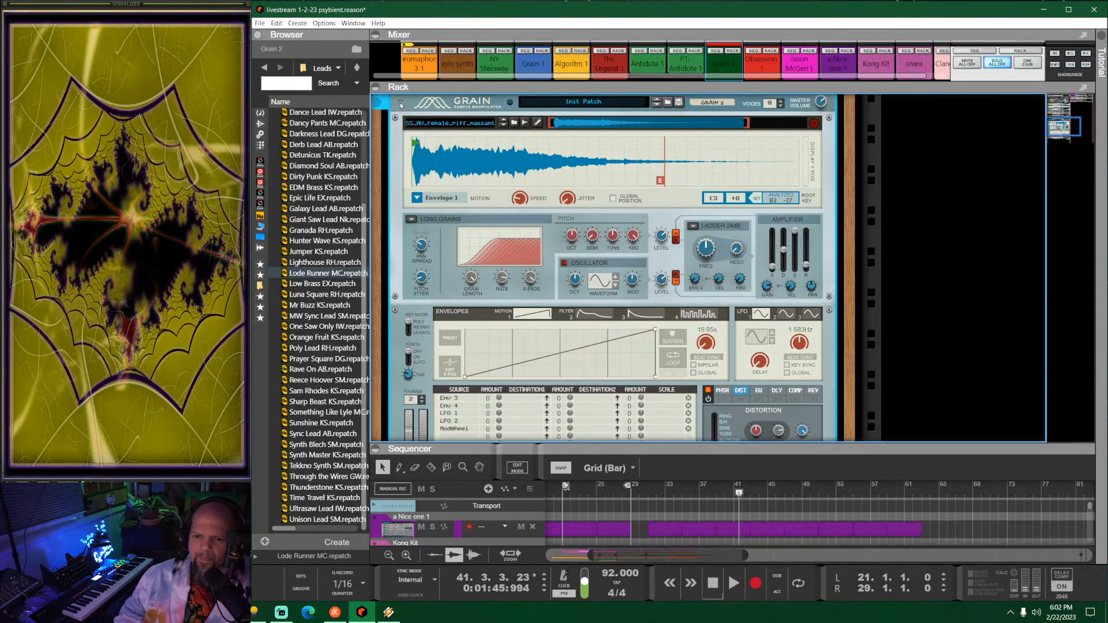
Step: Browse to Grain 2's SS_AV_female_riff sample and place it on a new audio track below Grain 2 at bar 39
{"action": "left_click", "coordinate": [514, 123]}
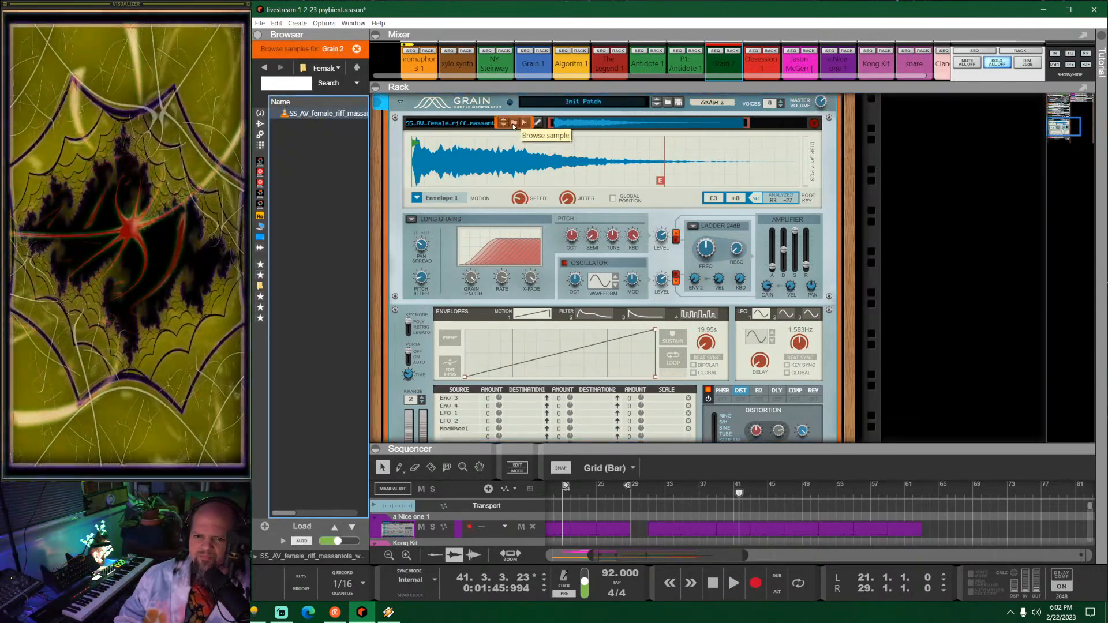
{"action": "left_click_drag", "start_coordinate": [631, 447], "coordinate": [660, 70]}
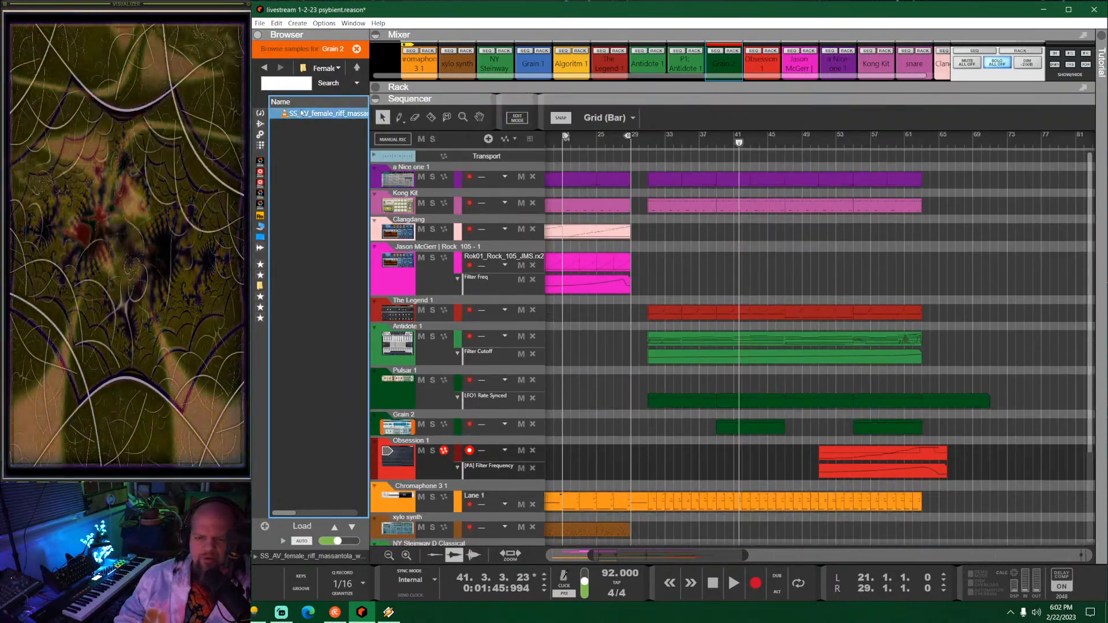
{"action": "left_click_drag", "start_coordinate": [302, 113], "coordinate": [723, 443]}
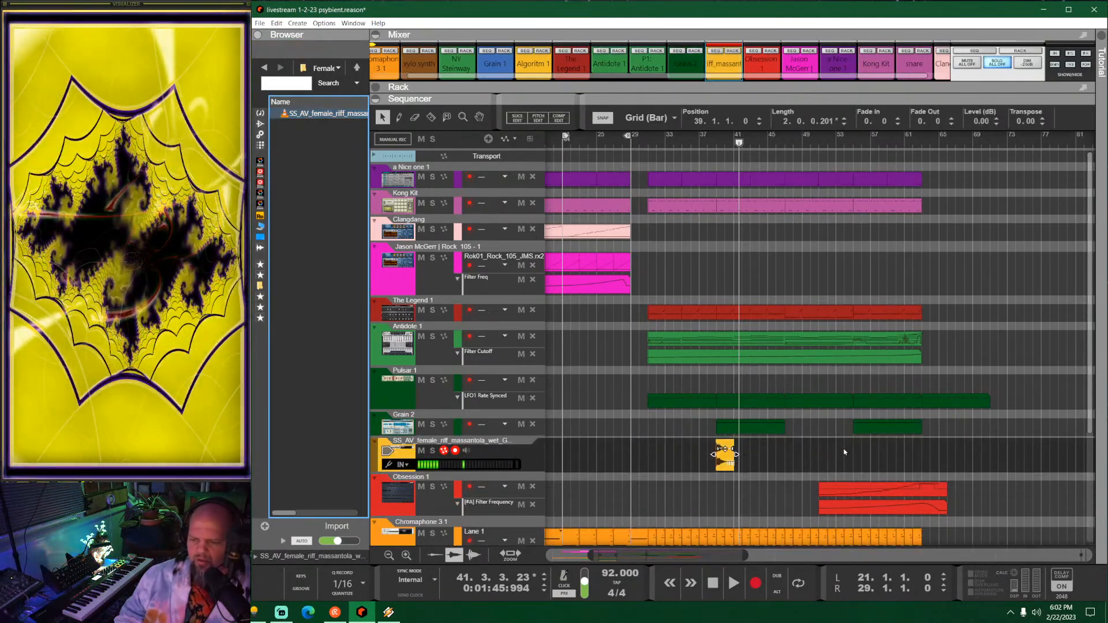
Step: Play the new vocal clip soloed together with Grain 2 from bar 39, with the mixer channels in view
{"action": "scroll", "coordinate": [765, 397], "scroll_direction": "up", "scroll_amount": 4}
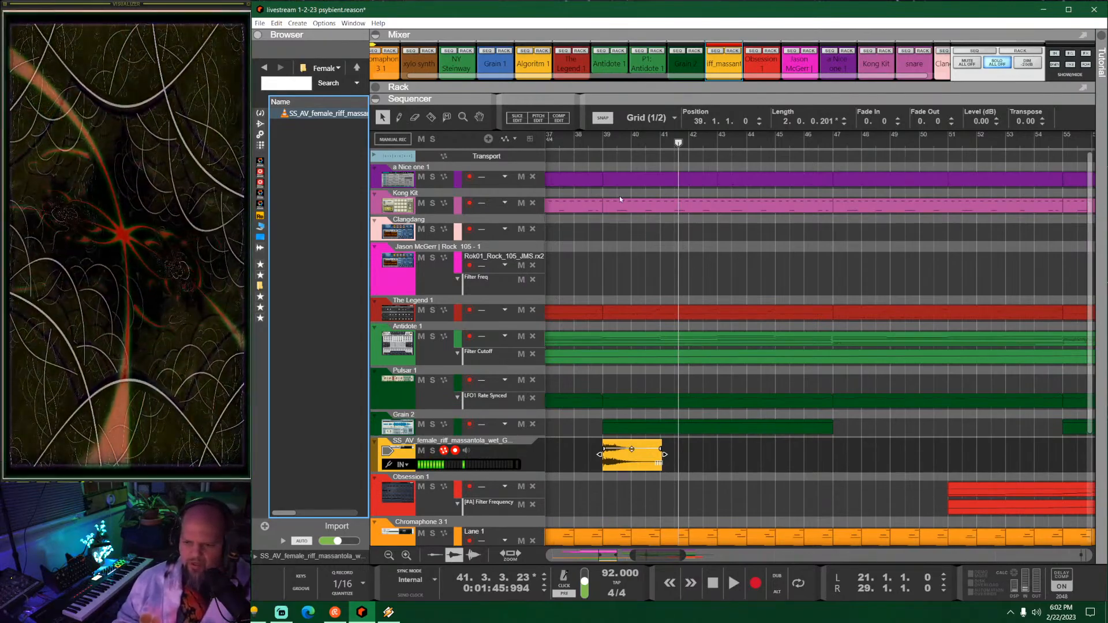
{"action": "left_click", "coordinate": [604, 142]}
{"action": "left_click_drag", "start_coordinate": [741, 91], "coordinate": [740, 201]}
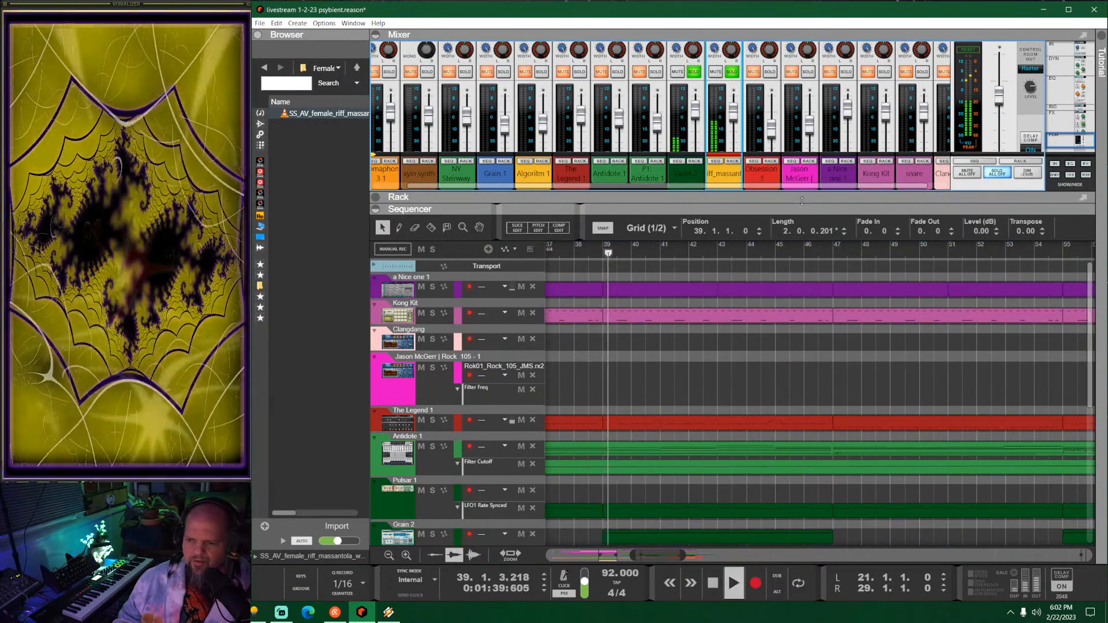
{"action": "key", "text": "space"}
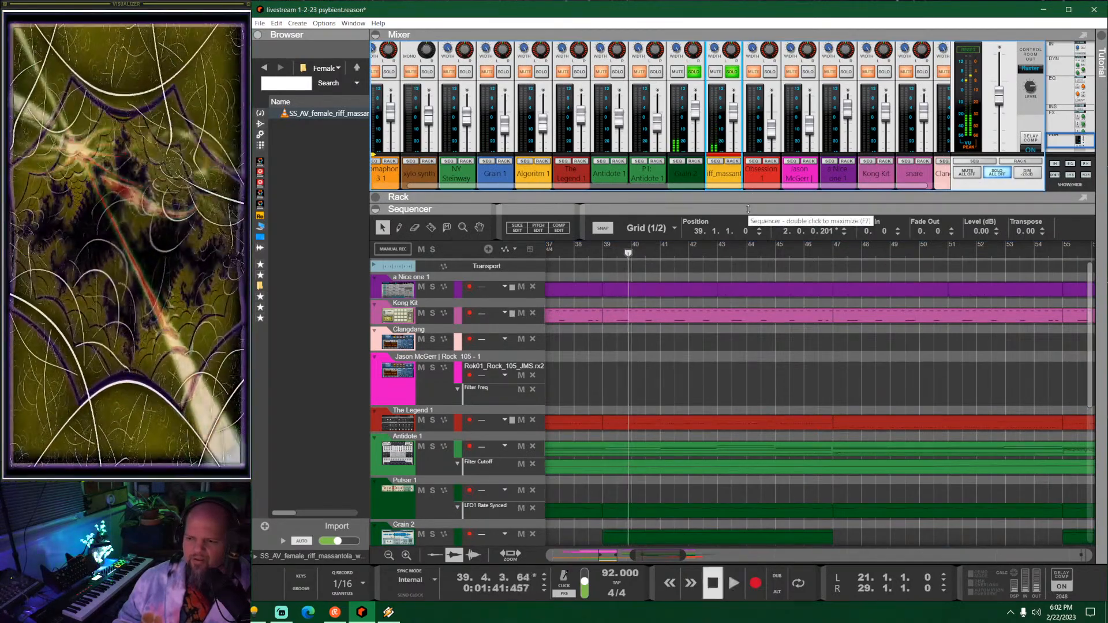
Step: Maximize the sequencer and set the female riff clip's level to 3.79 dB
{"action": "double_click", "coordinate": [748, 209]}
{"action": "scroll", "coordinate": [590, 372], "scroll_direction": "up", "scroll_amount": 3}
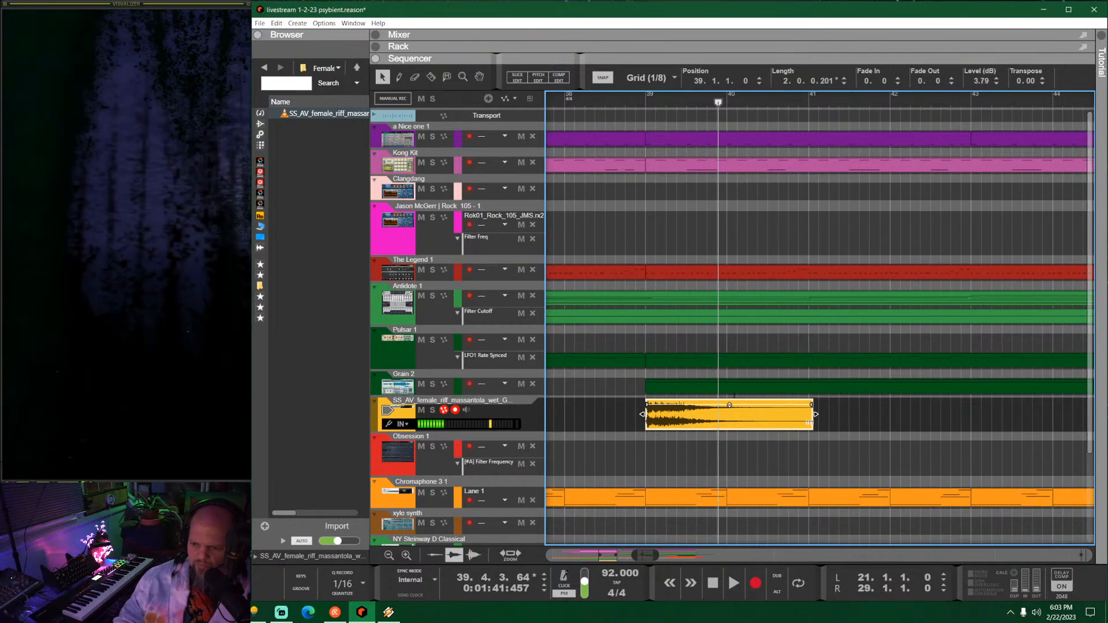
{"action": "scroll", "coordinate": [762, 436], "scroll_direction": "down", "scroll_amount": 2}
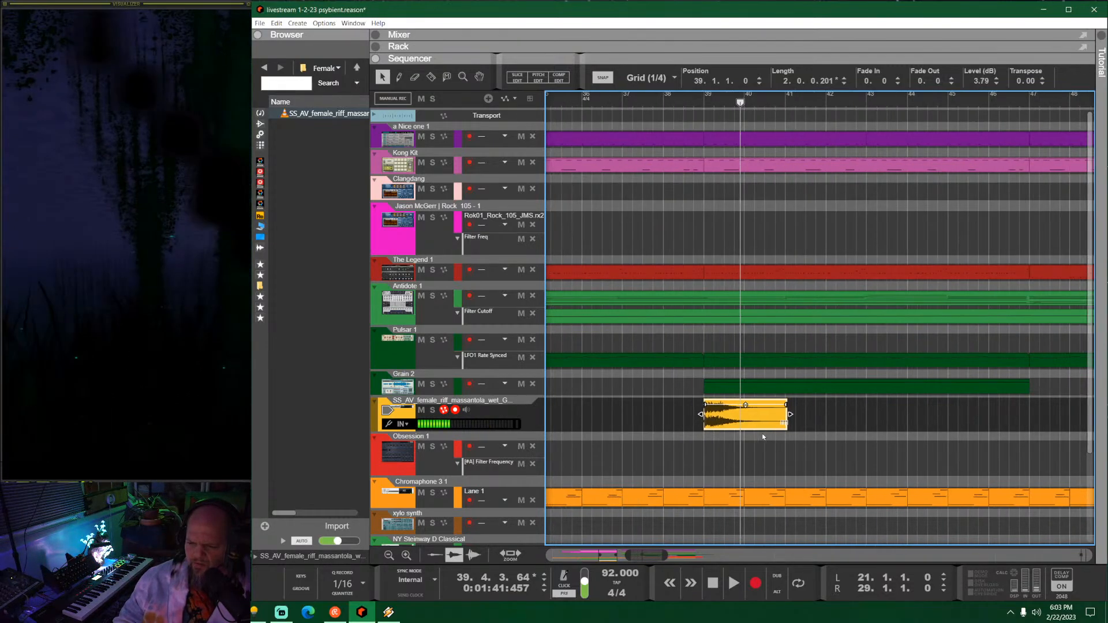
Step: Time-stretch the female riff clip to a length of 5.3.0.0, keeping its start at bar 39
{"action": "scroll", "coordinate": [760, 436], "scroll_direction": "up", "scroll_amount": 2}
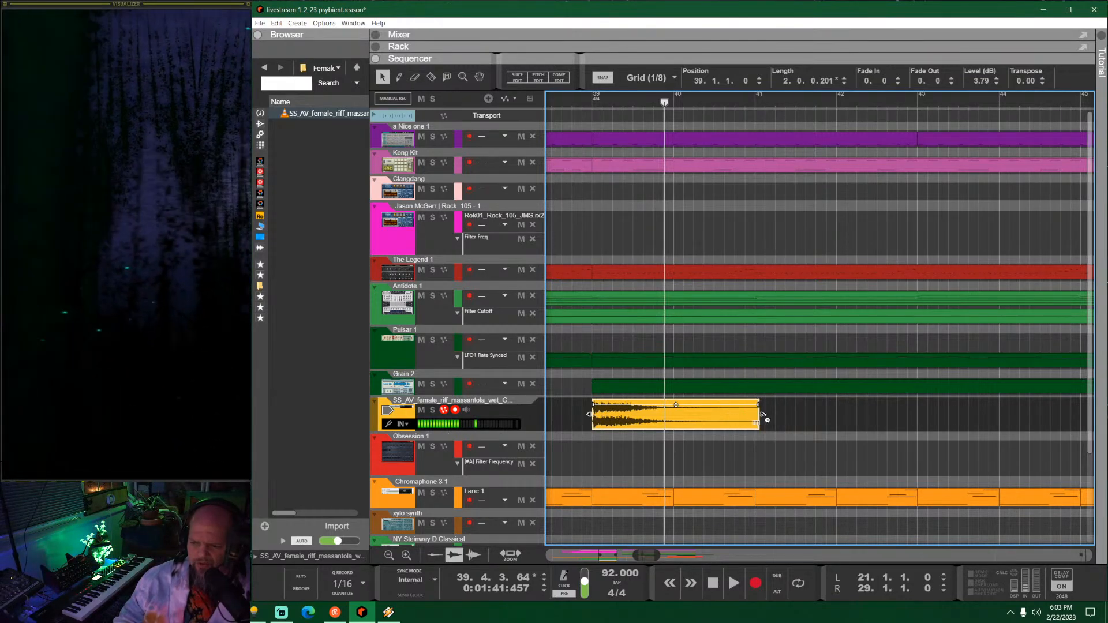
{"action": "left_click_drag", "start_coordinate": [763, 418], "coordinate": [1083, 423]}
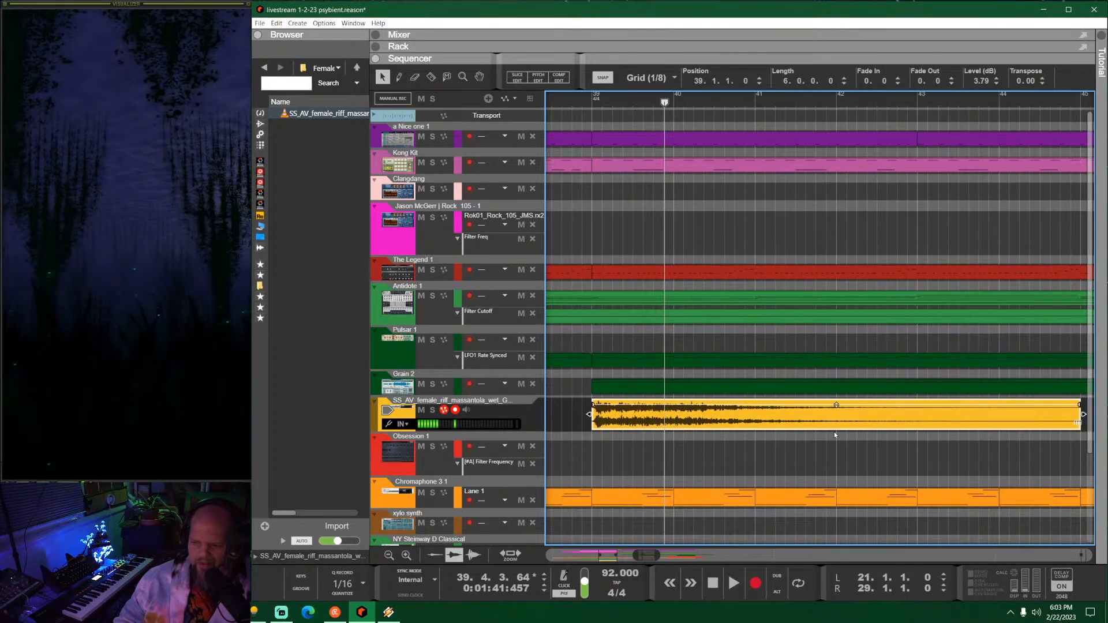
{"action": "scroll", "coordinate": [844, 425], "scroll_direction": "down", "scroll_amount": 2}
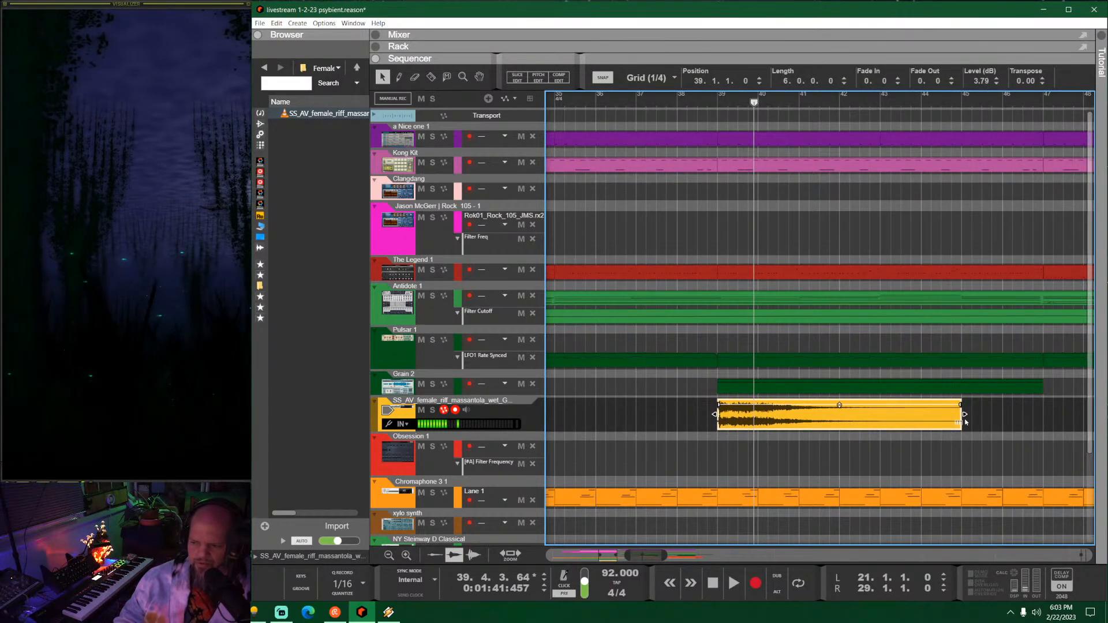
{"action": "left_click_drag", "start_coordinate": [959, 423], "coordinate": [908, 423]}
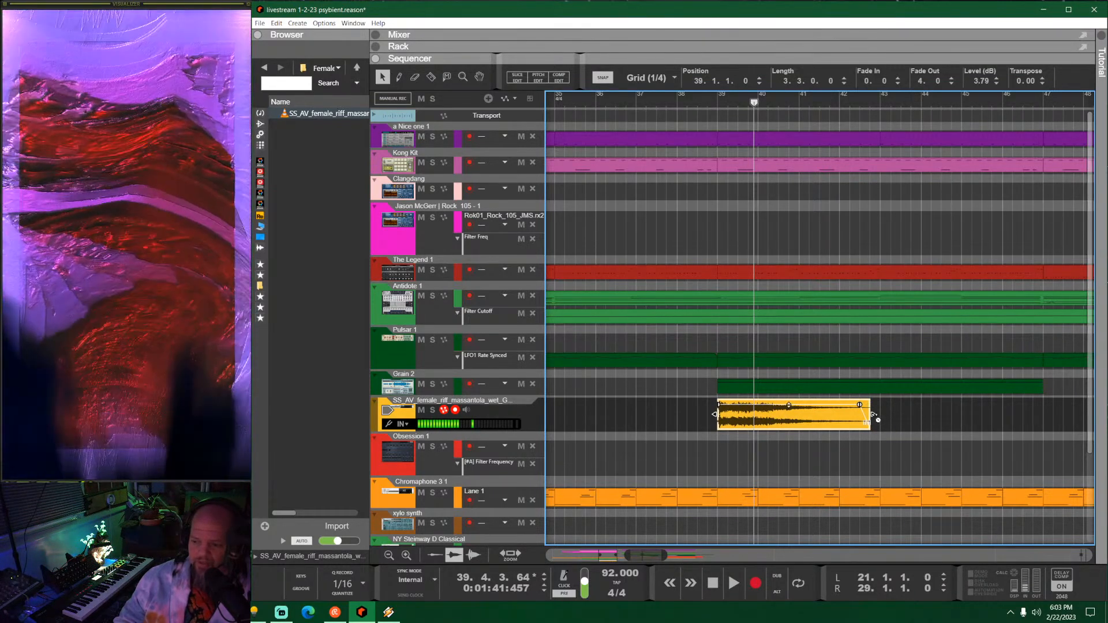
{"action": "left_click_drag", "start_coordinate": [874, 415], "coordinate": [950, 420]}
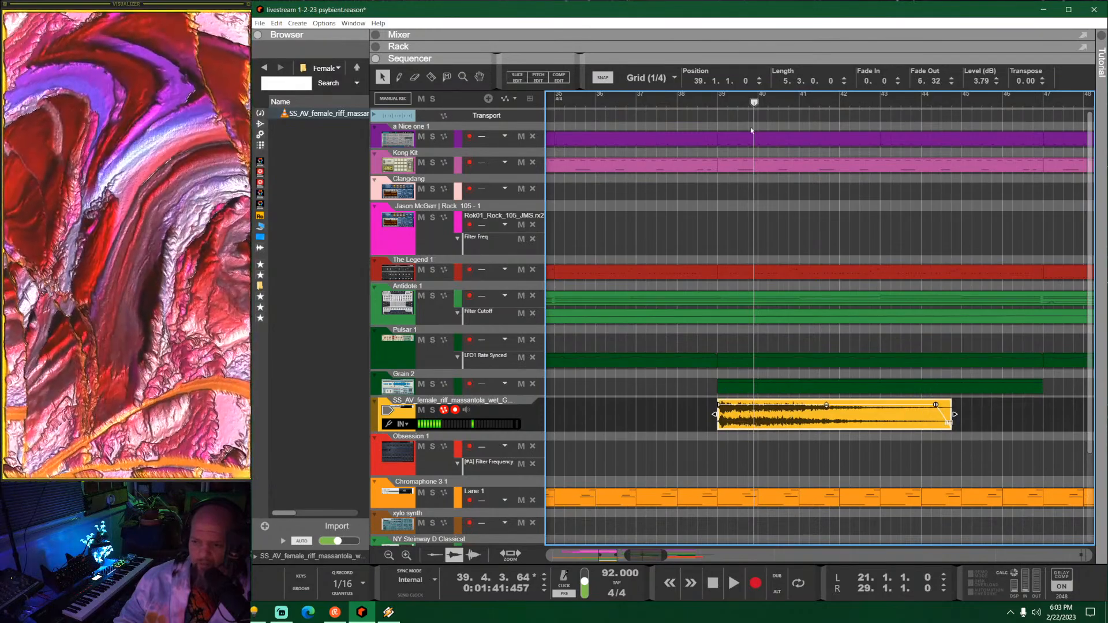
Step: Move the song position to bar 39 and review Grain 2's envelope and modulation settings in the rack
{"action": "left_click", "coordinate": [721, 102]}
{"action": "left_click_drag", "start_coordinate": [763, 62], "coordinate": [769, 348]}
{"action": "scroll", "coordinate": [628, 232], "scroll_direction": "up", "scroll_amount": 5}
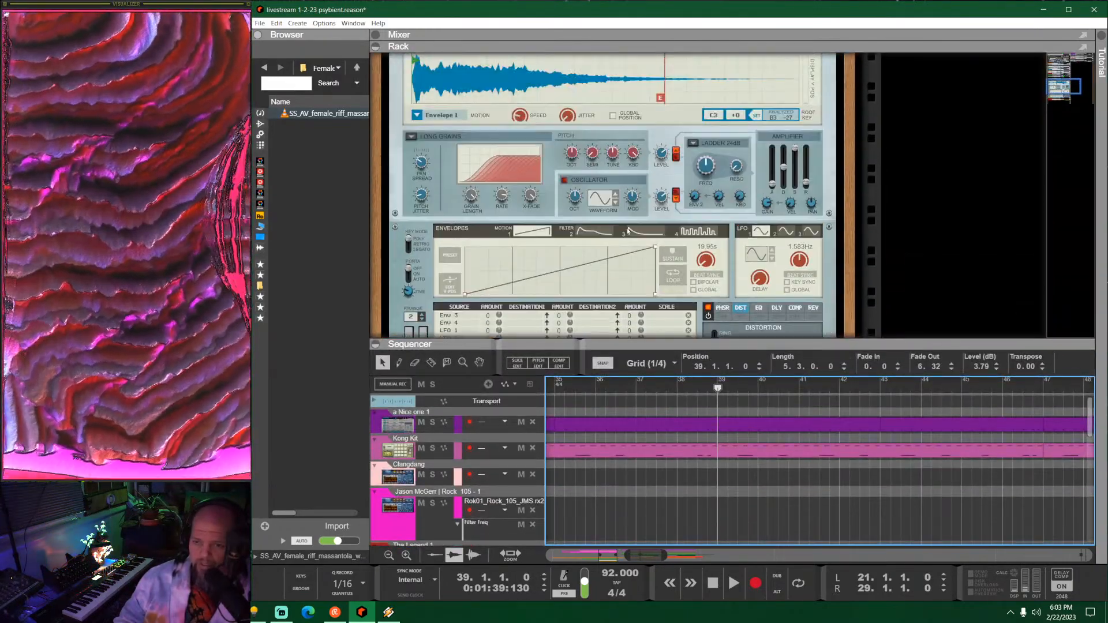
{"action": "left_click", "coordinate": [518, 192]}
{"action": "scroll", "coordinate": [667, 233], "scroll_direction": "down", "scroll_amount": 10}
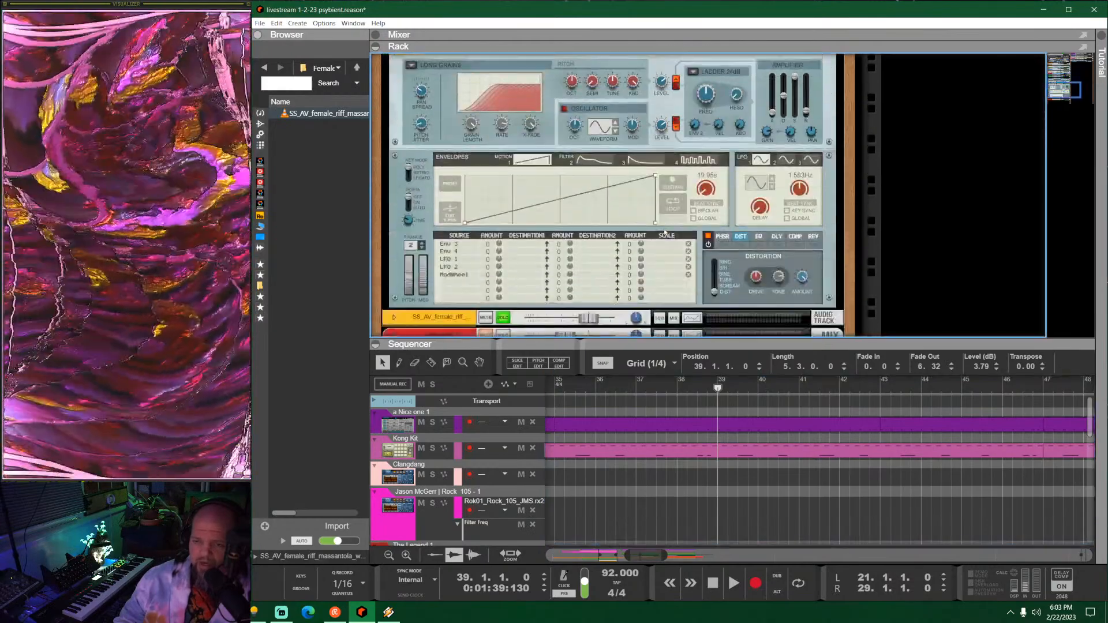
{"action": "left_click_drag", "start_coordinate": [753, 345], "coordinate": [754, 134]}
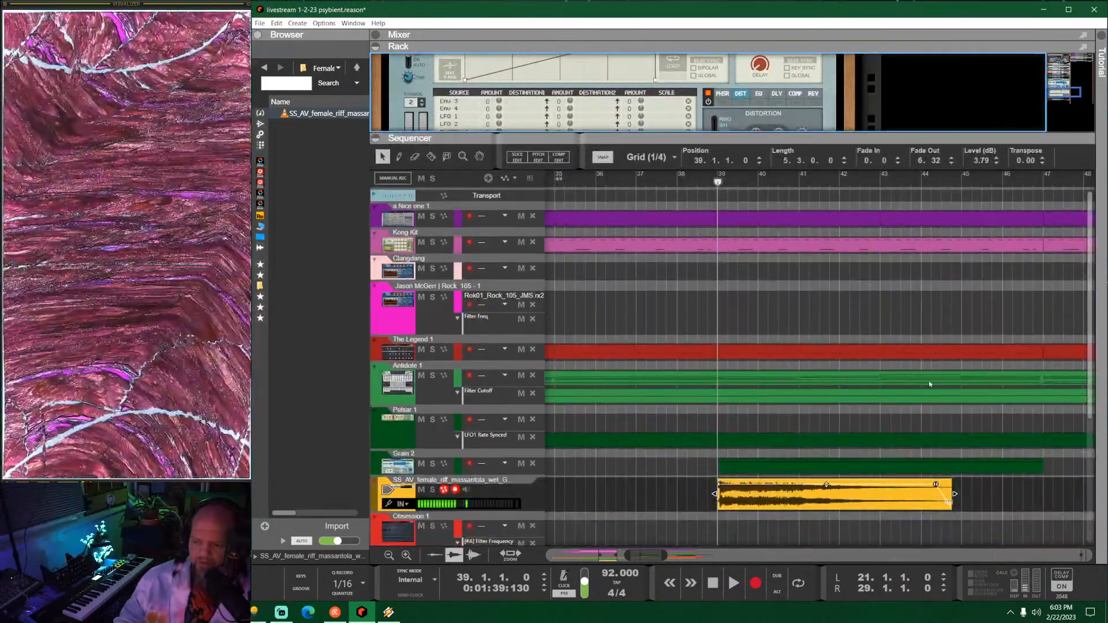
Step: Set the locators from bar 39 to 44.3.1.0 around the female riff clip and audition it within the full mix
{"action": "scroll", "coordinate": [933, 419], "scroll_direction": "down", "scroll_amount": 3}
{"action": "scroll", "coordinate": [866, 416], "scroll_direction": "right", "scroll_amount": 4}
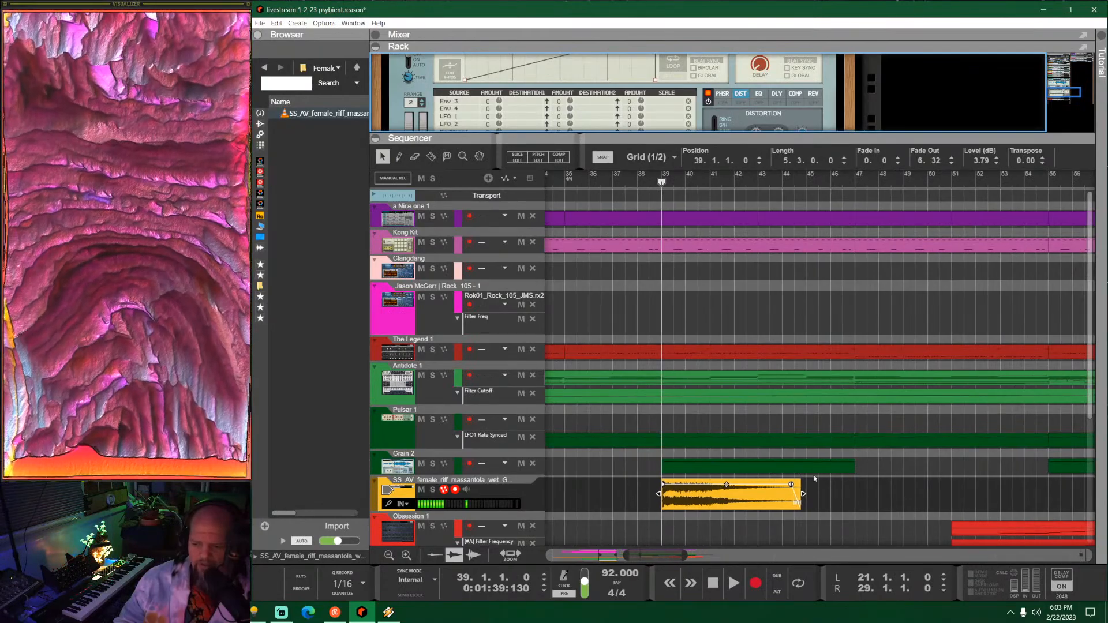
{"action": "scroll", "coordinate": [762, 444], "scroll_direction": "down", "scroll_amount": 3}
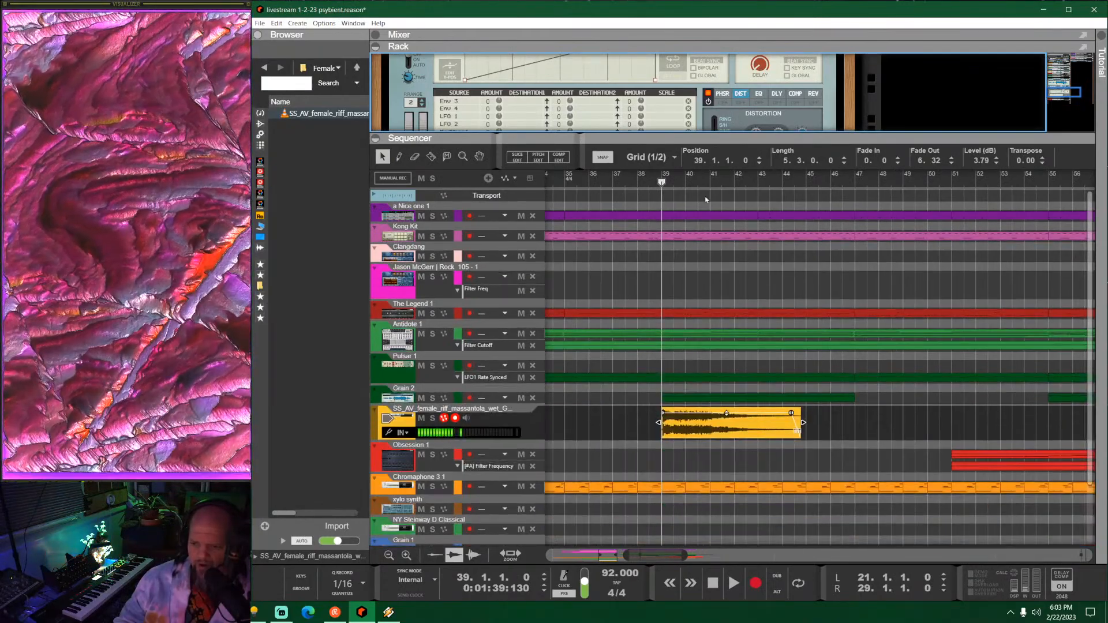
{"action": "left_click", "coordinate": [795, 182], "text": "alt"}
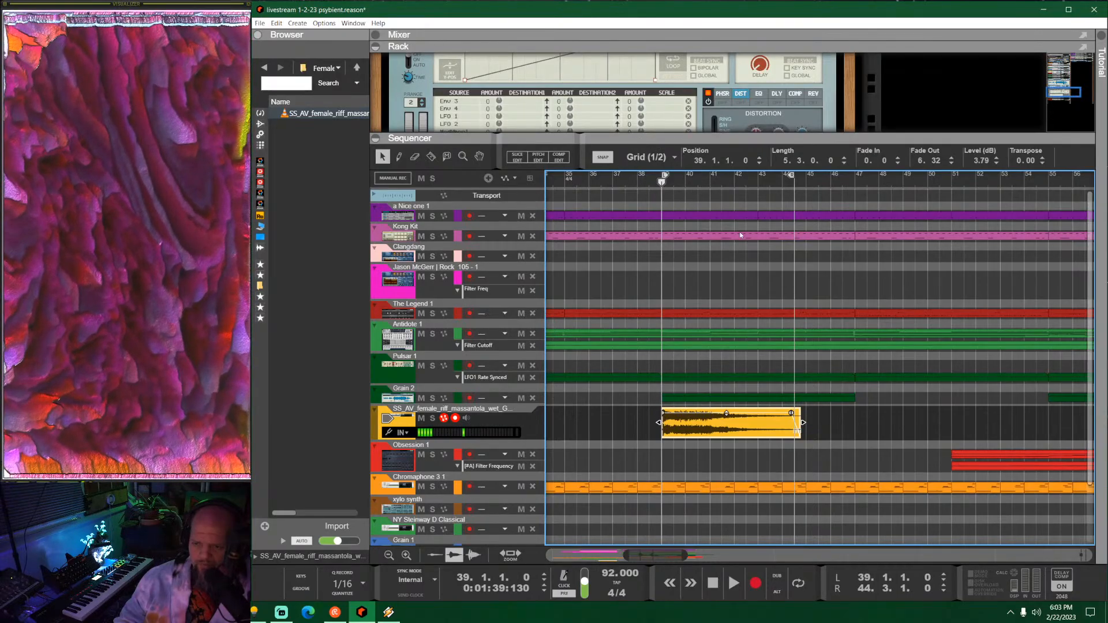
{"action": "key", "text": "space"}
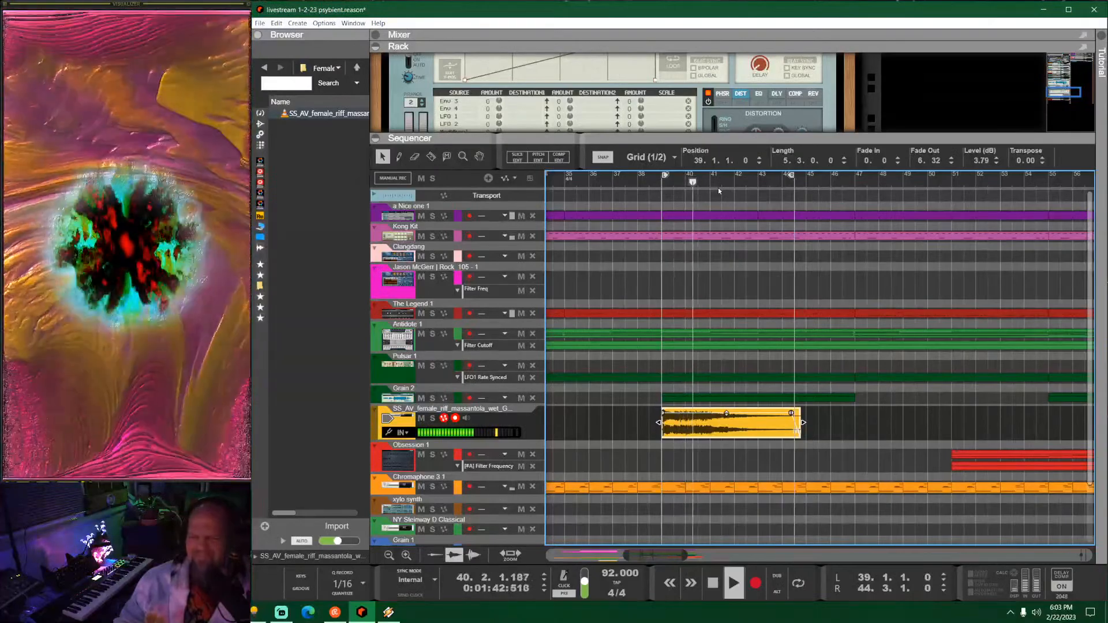
{"action": "key", "text": "space"}
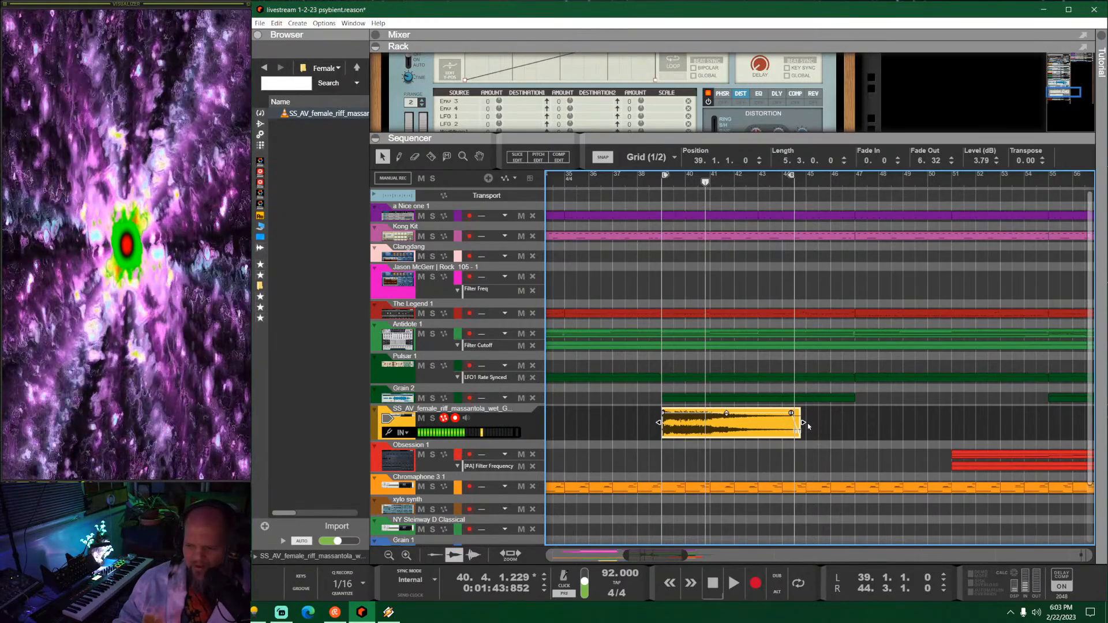
Step: Time-stretch the female riff clip to a length of 3.2.0.0 and play it from bar 39
{"action": "left_click_drag", "start_coordinate": [804, 423], "coordinate": [745, 428]}
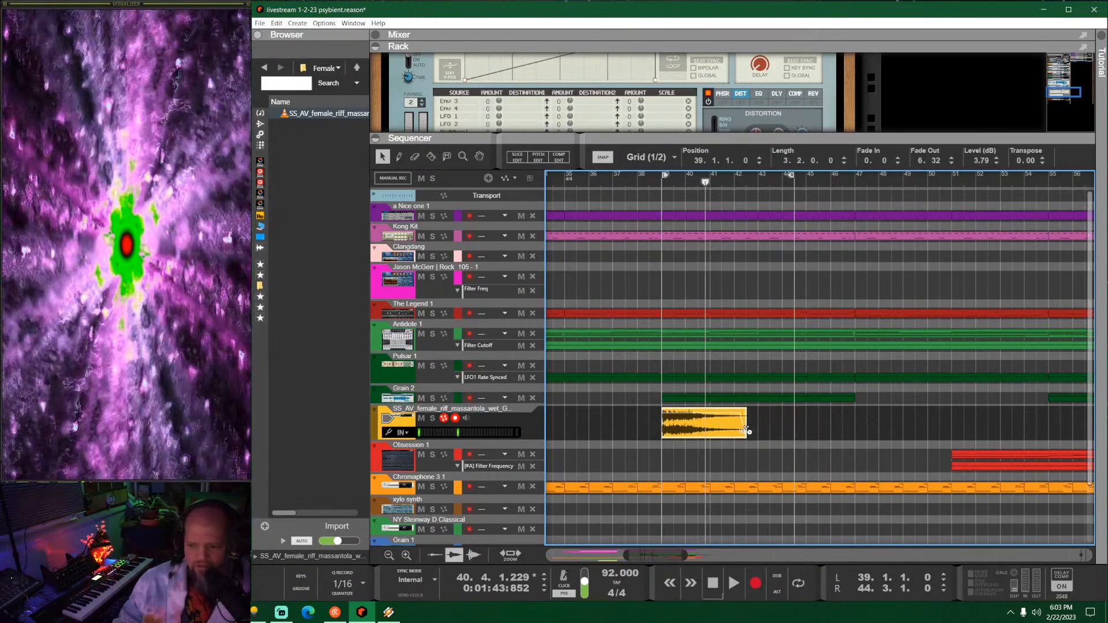
{"action": "key", "text": "shift+Return"}
{"action": "key", "text": "space"}
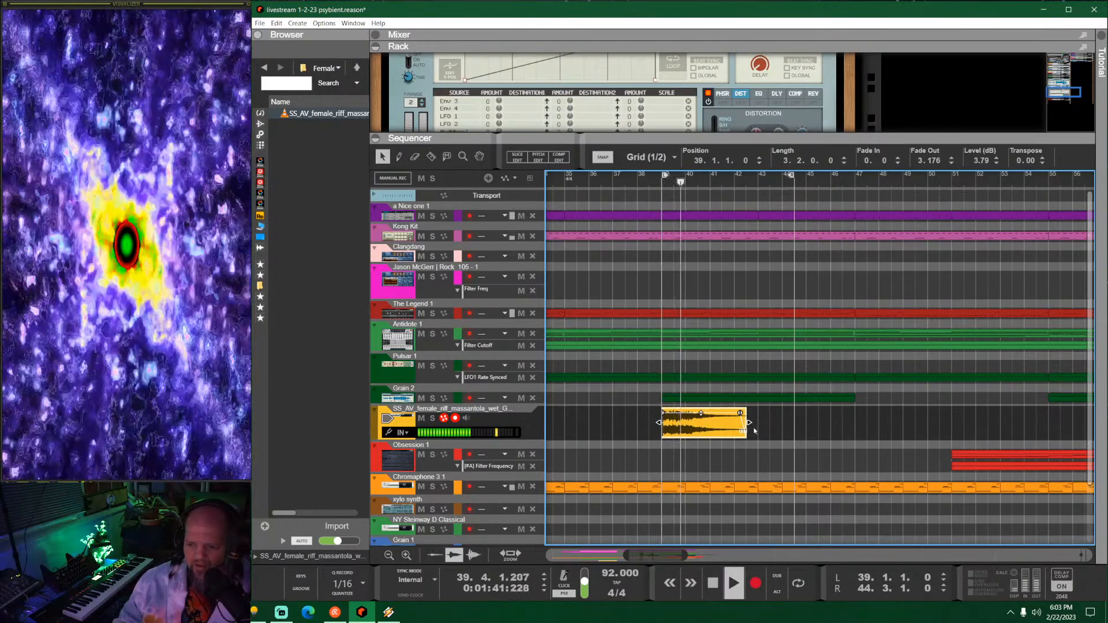
Step: Try the female riff clip at a length of 6.0.0.0 during playback, stop, and time-stretch it to 2.2.0.0
{"action": "left_click_drag", "start_coordinate": [749, 423], "coordinate": [808, 424]}
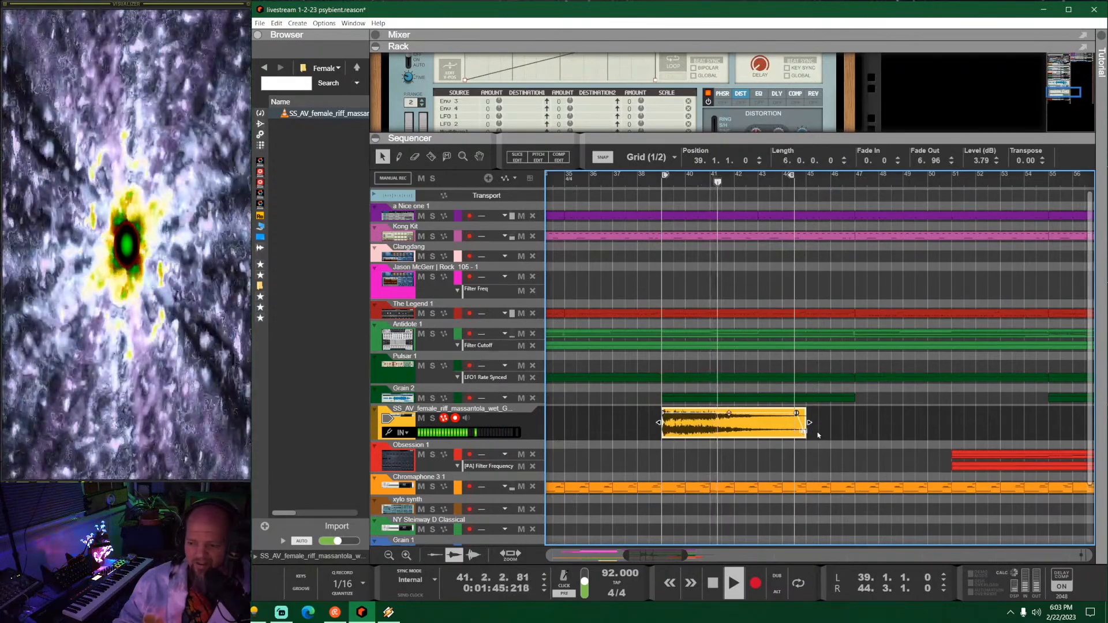
{"action": "key", "text": "space"}
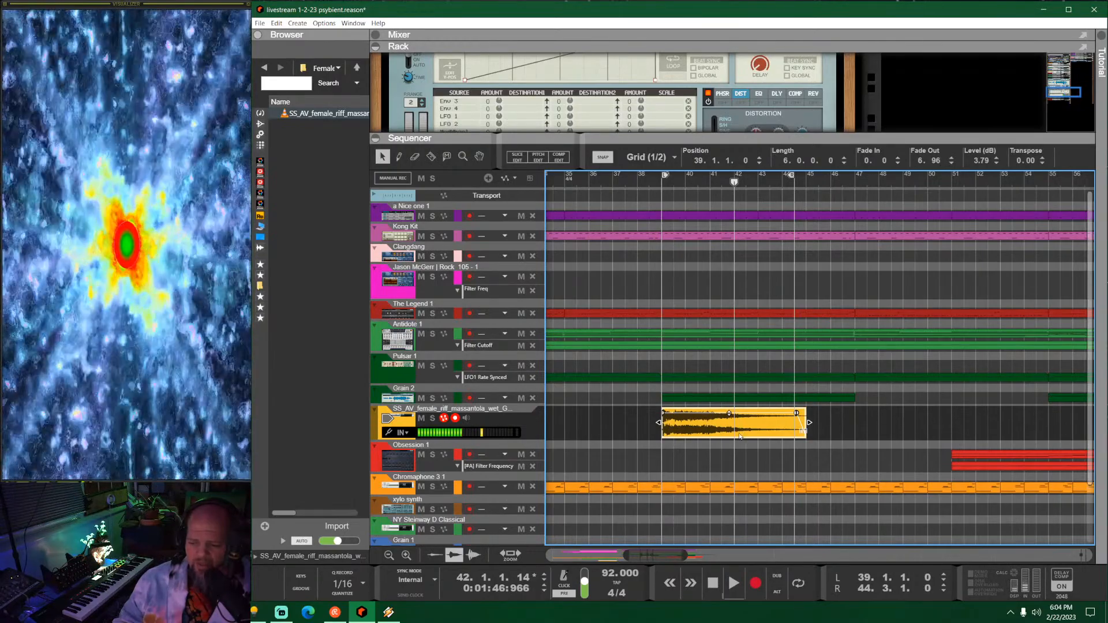
{"action": "left_click_drag", "start_coordinate": [809, 423], "coordinate": [724, 432]}
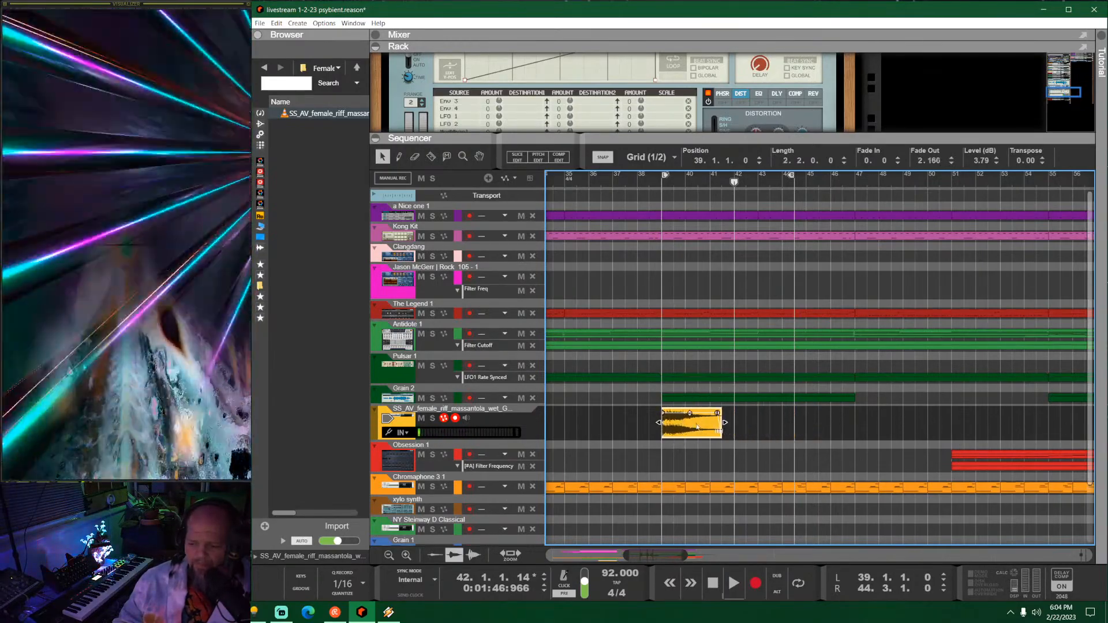
Step: Open the female riff clip in slice editing, examine its slice markers and waveform closely, and leave the editor
{"action": "double_click", "coordinate": [680, 425]}
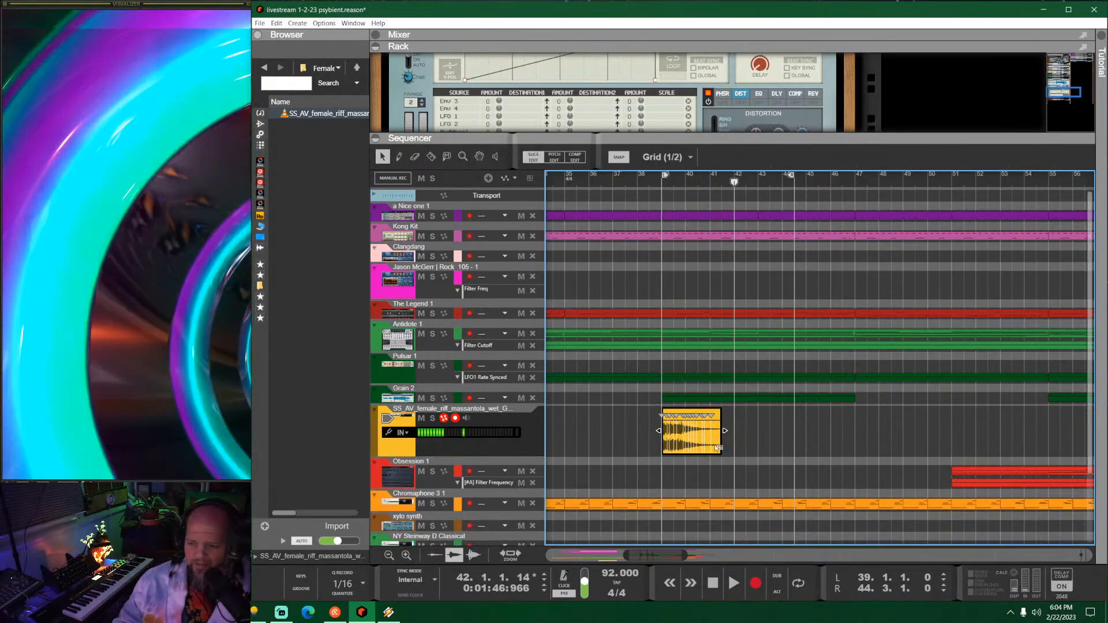
{"action": "scroll", "coordinate": [678, 443], "scroll_direction": "up", "scroll_amount": 3}
{"action": "scroll", "coordinate": [584, 443], "scroll_direction": "up", "scroll_amount": 2}
{"action": "scroll", "coordinate": [779, 454], "scroll_direction": "up", "scroll_amount": 2}
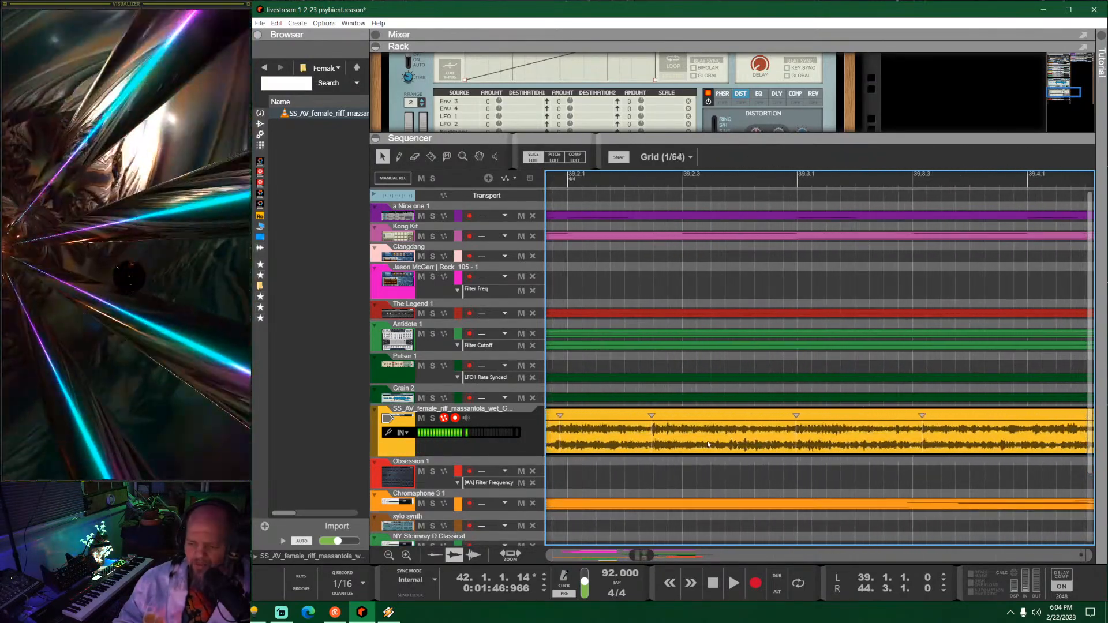
{"action": "scroll", "coordinate": [716, 441], "scroll_direction": "down", "scroll_amount": 10}
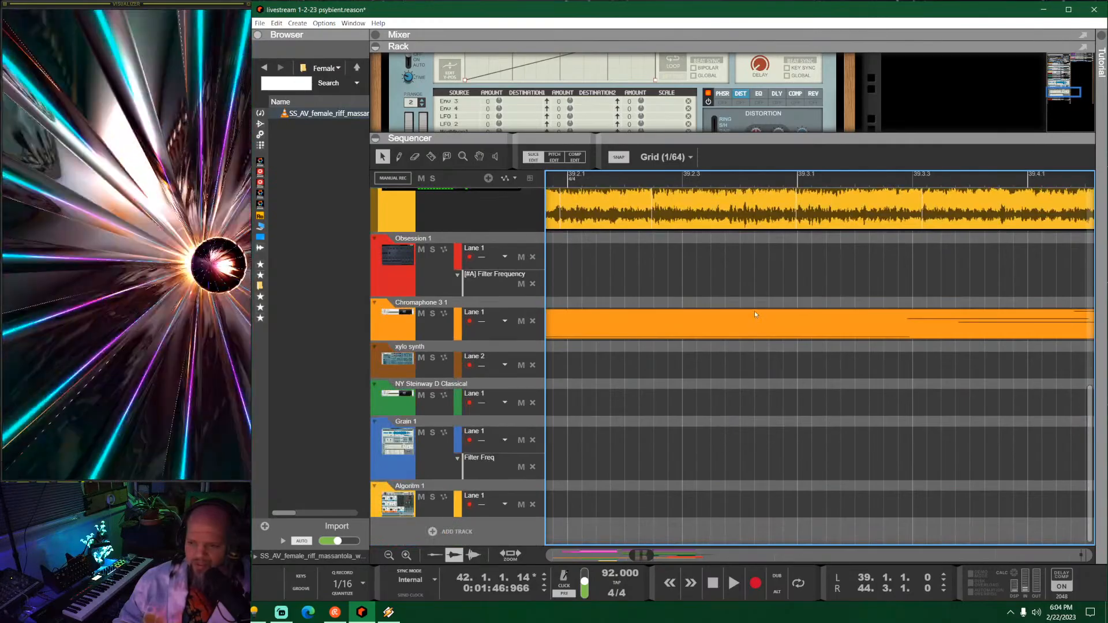
{"action": "scroll", "coordinate": [727, 295], "scroll_direction": "up", "scroll_amount": 5}
{"action": "scroll", "coordinate": [701, 274], "scroll_direction": "up", "scroll_amount": 4}
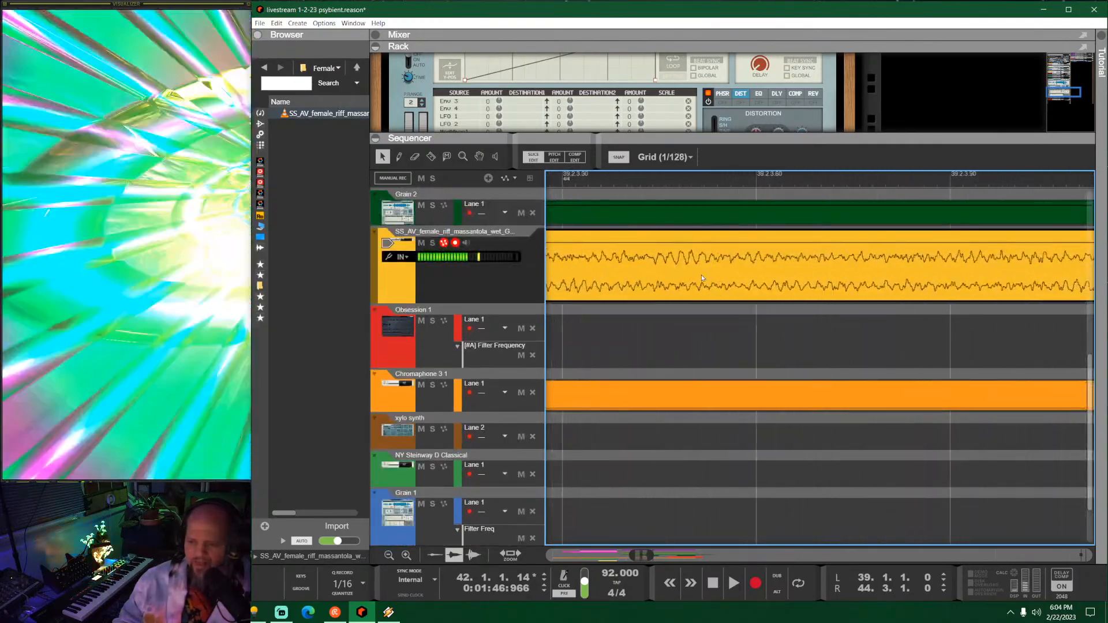
{"action": "scroll", "coordinate": [701, 277], "scroll_direction": "down", "scroll_amount": 1}
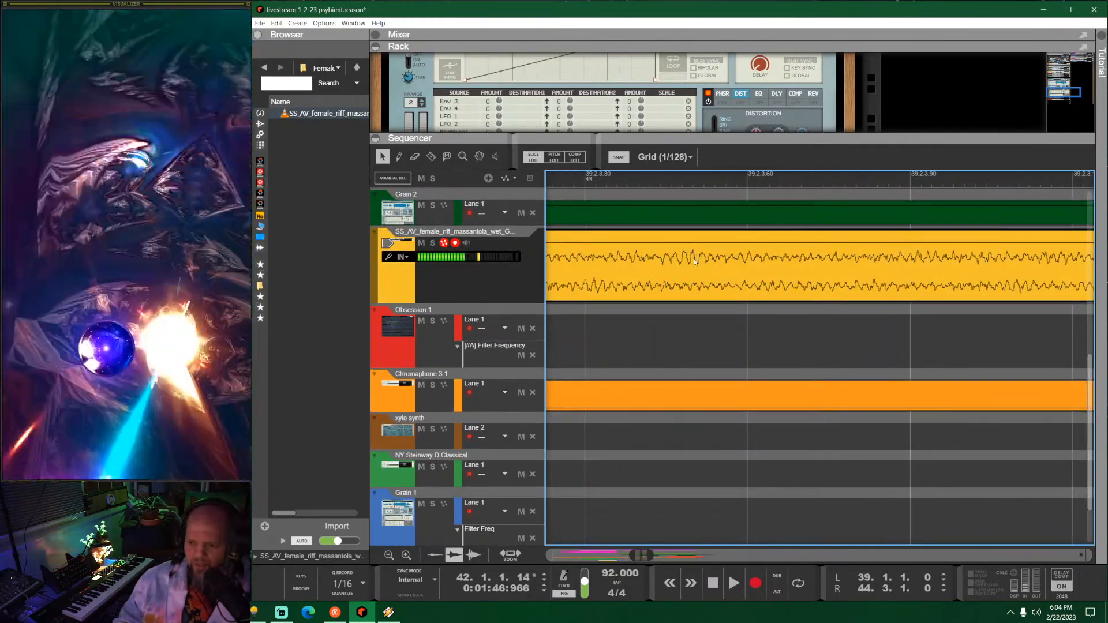
{"action": "scroll", "coordinate": [721, 269], "scroll_direction": "up", "scroll_amount": 2}
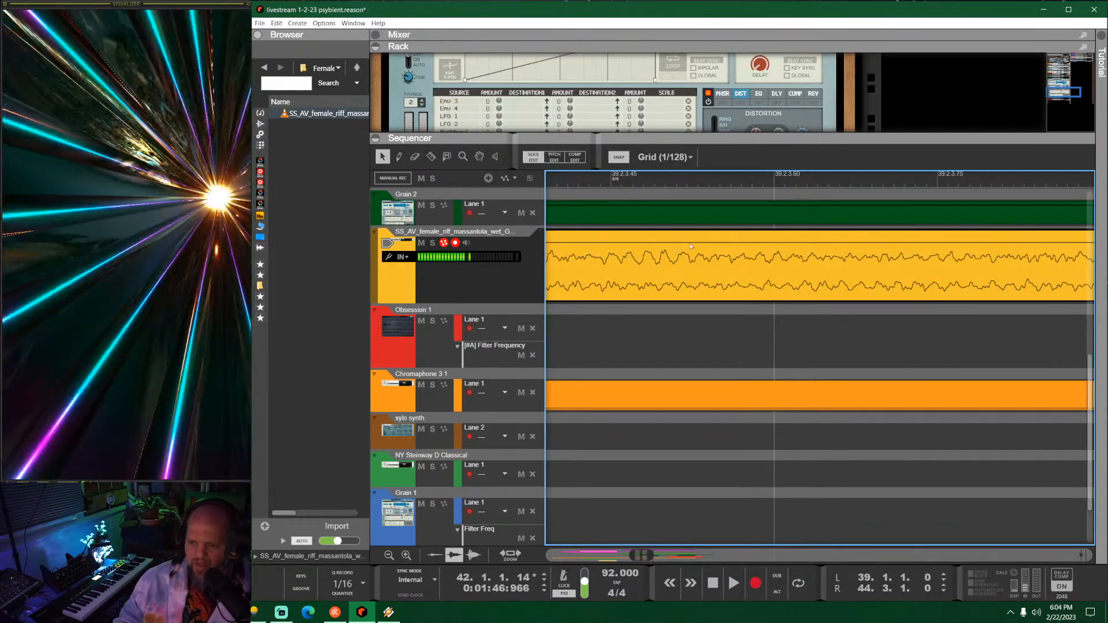
{"action": "scroll", "coordinate": [715, 283], "scroll_direction": "down", "scroll_amount": 2}
{"action": "scroll", "coordinate": [715, 283], "scroll_direction": "down", "scroll_amount": 5}
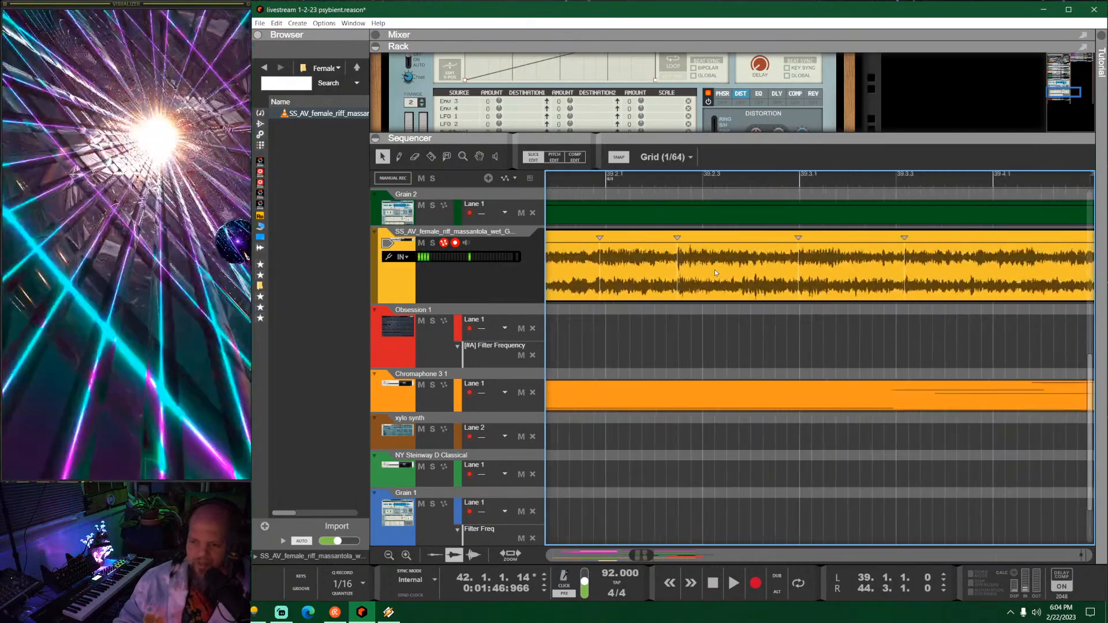
{"action": "scroll", "coordinate": [721, 305], "scroll_direction": "down", "scroll_amount": 3}
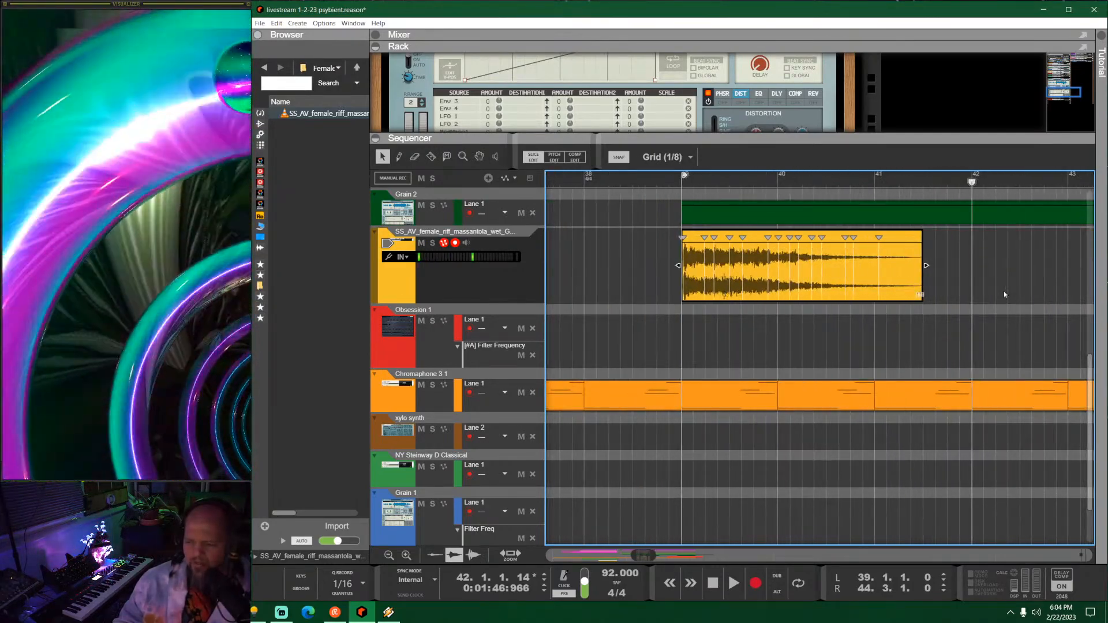
{"action": "left_click", "coordinate": [799, 340]}
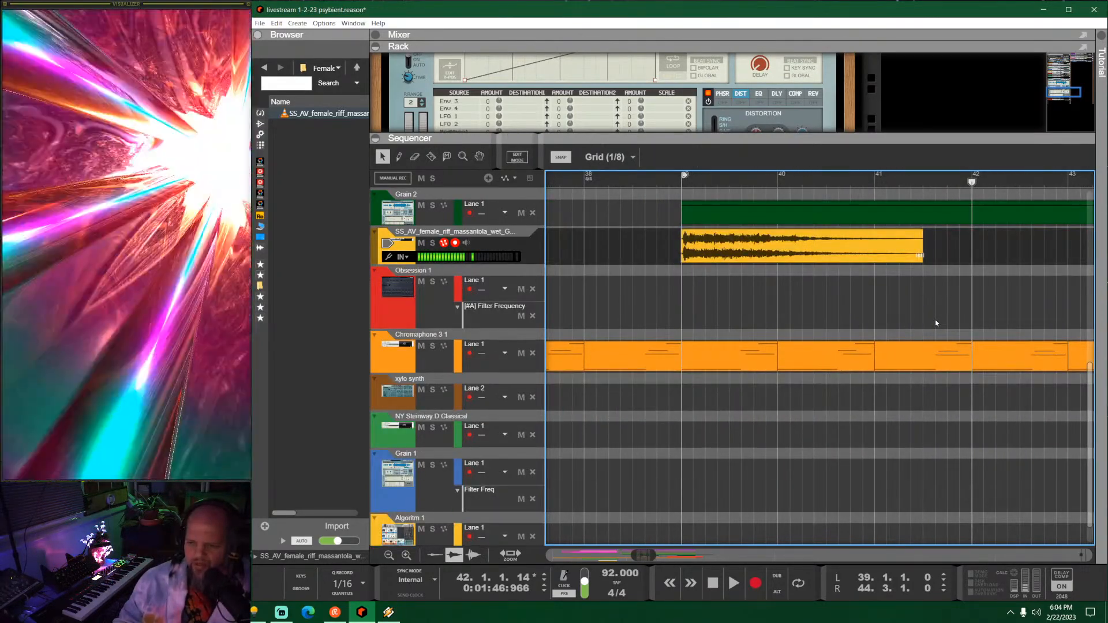
Step: Play the arrangement from bar 39 to hear the shortened female riff clip in the mix
{"action": "scroll", "coordinate": [857, 289], "scroll_direction": "down", "scroll_amount": 1}
{"action": "scroll", "coordinate": [856, 286], "scroll_direction": "up", "scroll_amount": 2}
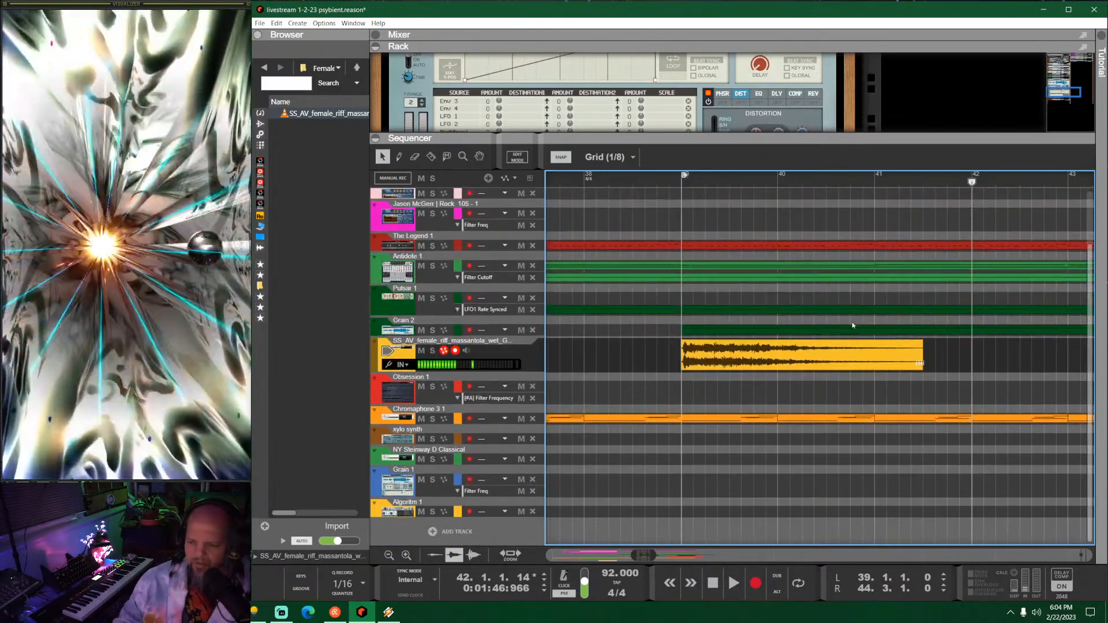
{"action": "scroll", "coordinate": [798, 420], "scroll_direction": "up", "scroll_amount": 1}
{"action": "scroll", "coordinate": [796, 417], "scroll_direction": "down", "scroll_amount": 4}
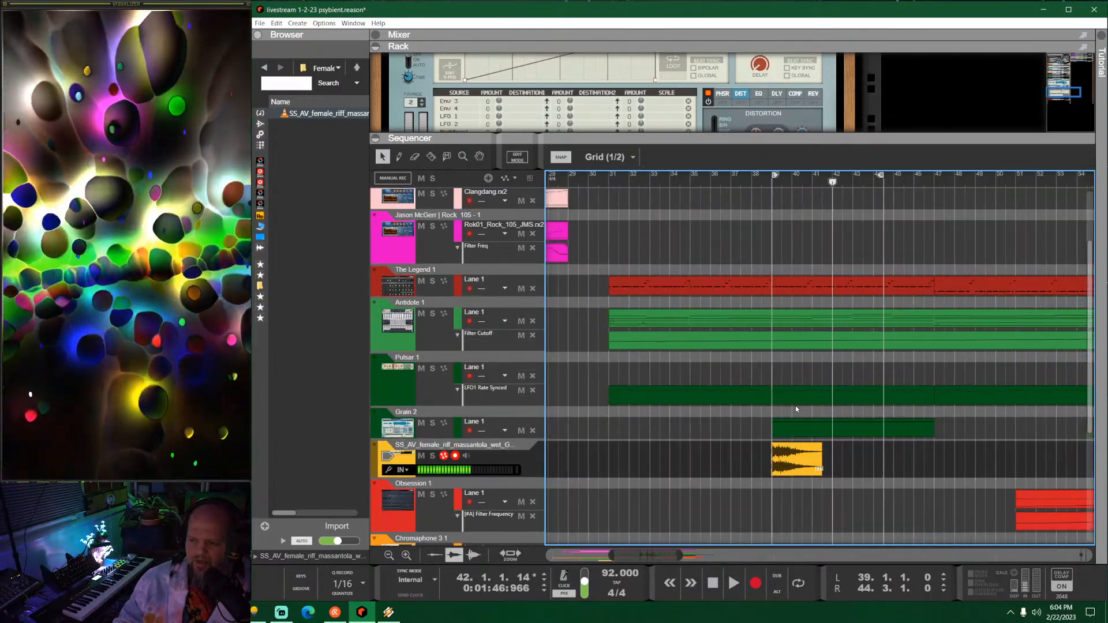
{"action": "scroll", "coordinate": [815, 399], "scroll_direction": "down", "scroll_amount": 3}
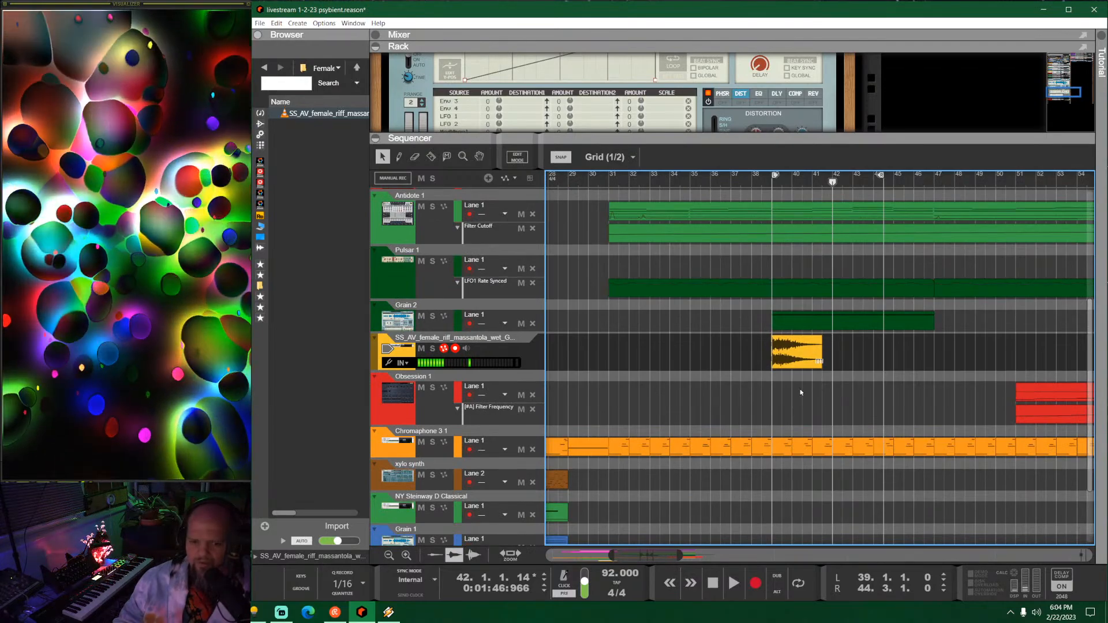
{"action": "left_click", "coordinate": [171, 268]}
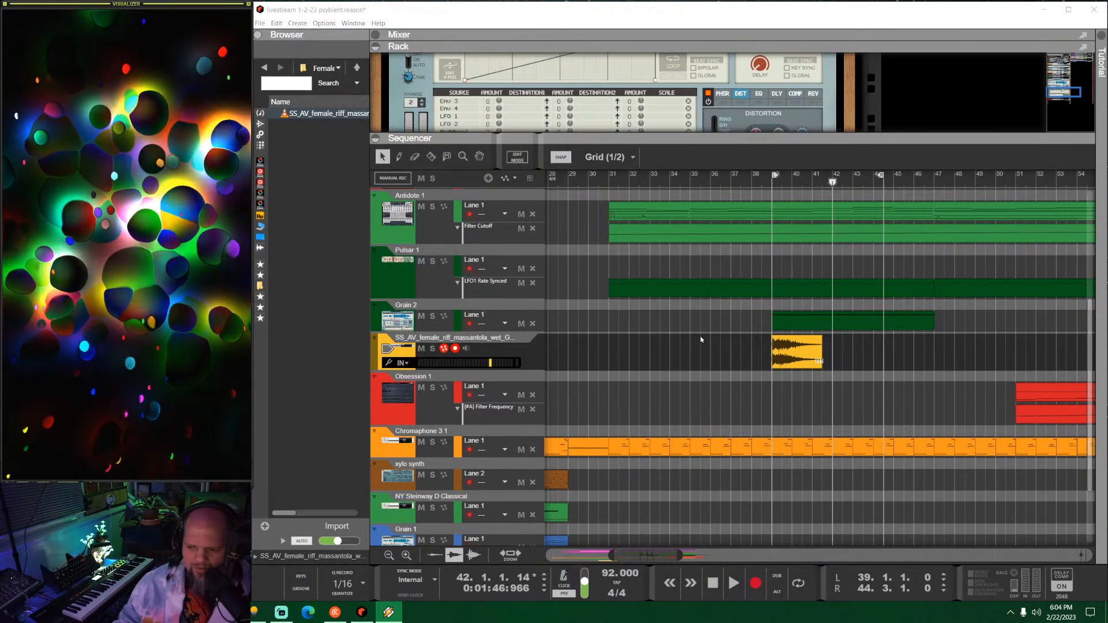
{"action": "scroll", "coordinate": [702, 339], "scroll_direction": "down", "scroll_amount": 2}
{"action": "left_click", "coordinate": [743, 175]}
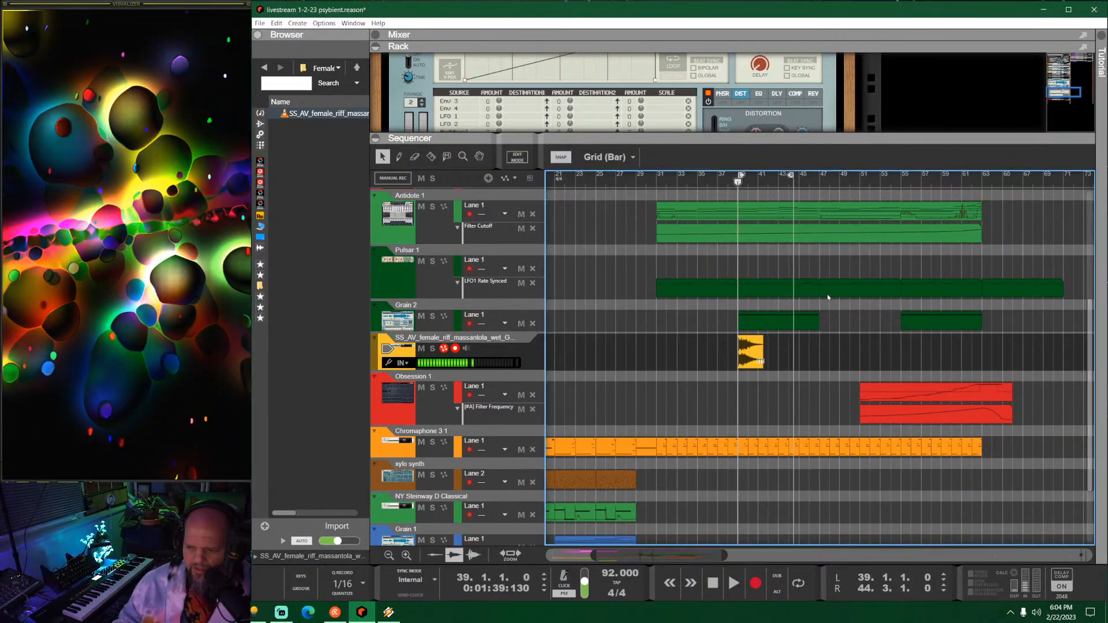
{"action": "key", "text": "space"}
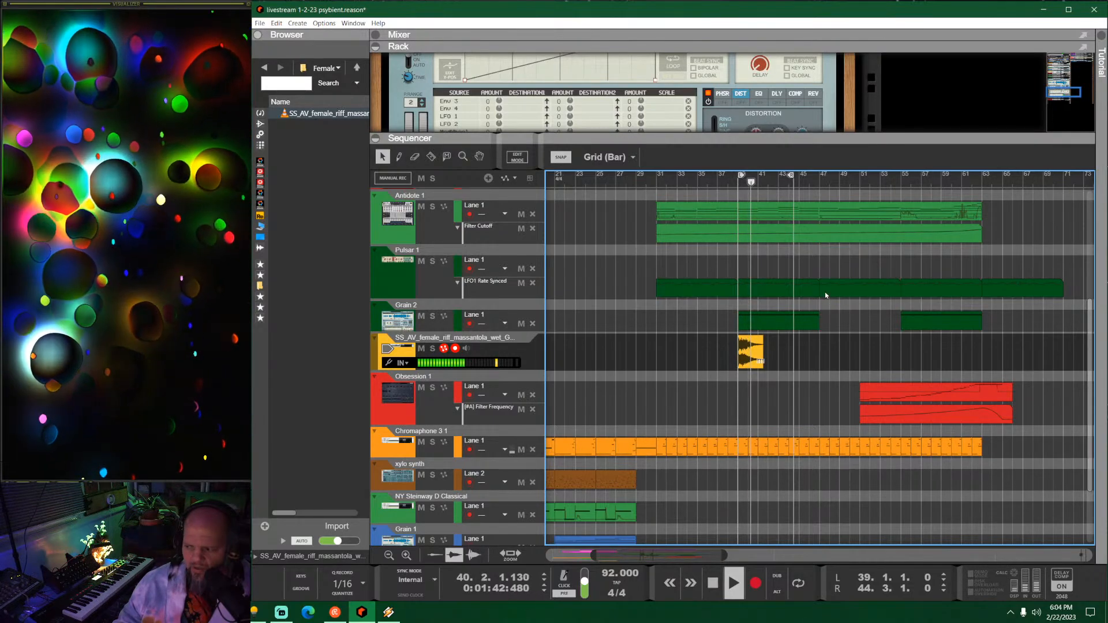
Step: Enlarge the rack area and bring Grain 2's sample waveform display into view with playback stopped
{"action": "left_click_drag", "start_coordinate": [751, 138], "coordinate": [734, 253]}
{"action": "scroll", "coordinate": [500, 107], "scroll_direction": "up", "scroll_amount": 8}
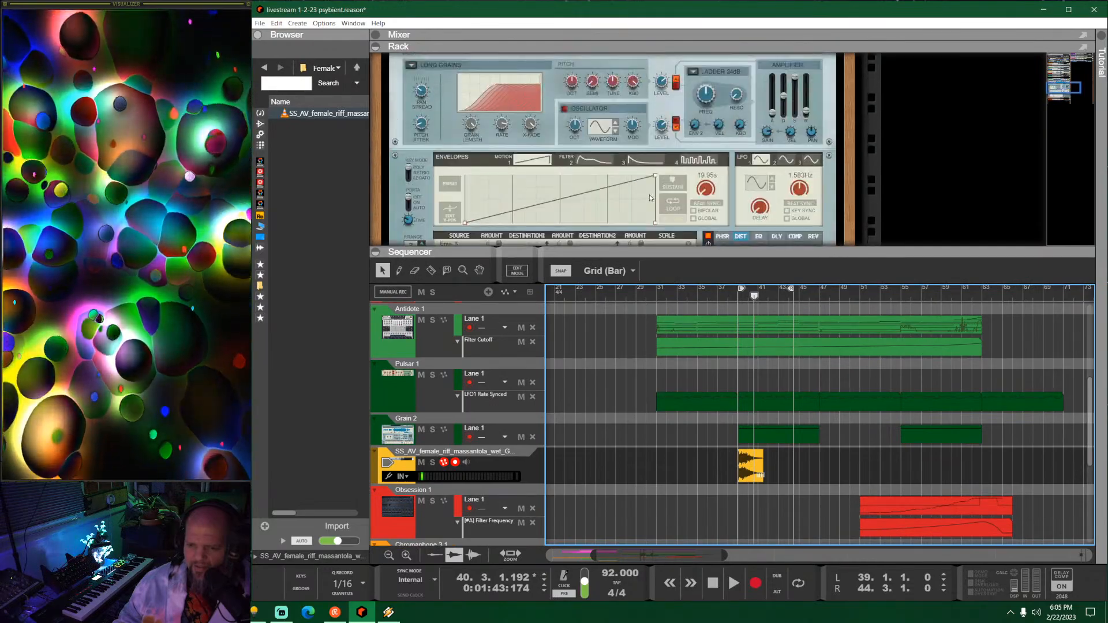
{"action": "left_click", "coordinate": [501, 73]}
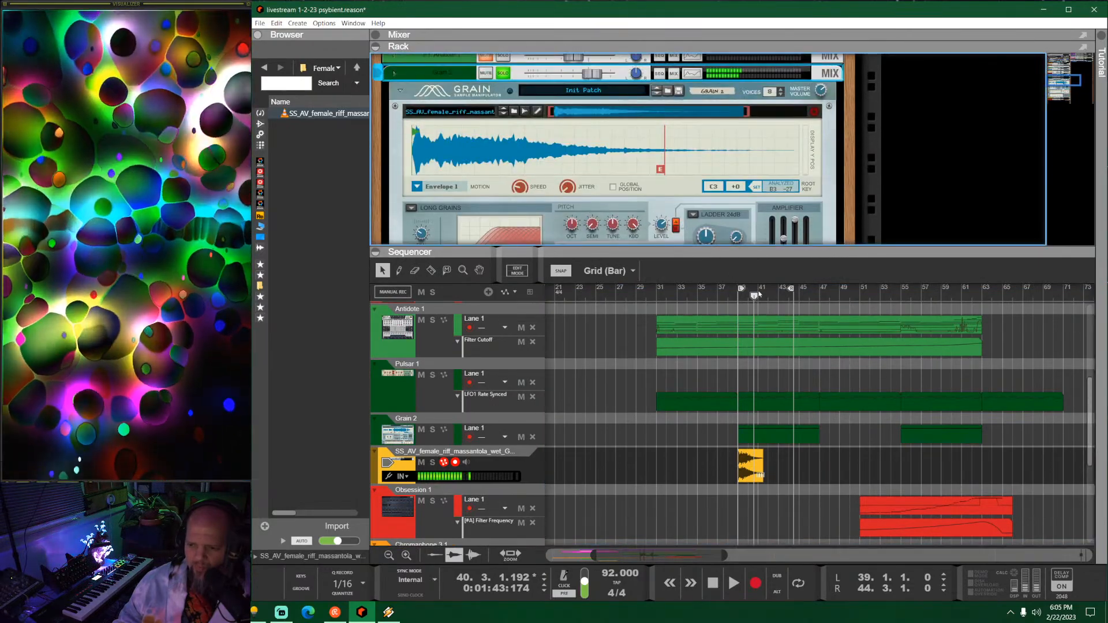
Step: Audition the female riff clip from bar 39, stop playback, and delete the clip together with its audio track
{"action": "left_click_drag", "start_coordinate": [759, 295], "coordinate": [740, 301]}
{"action": "key", "text": "space"}
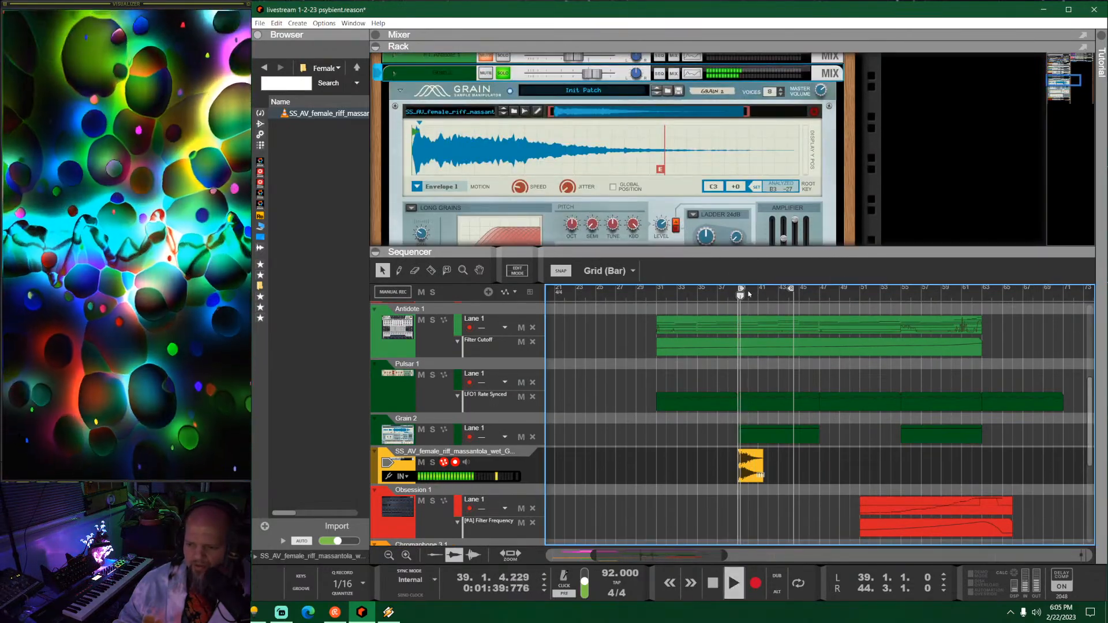
{"action": "key", "text": "space"}
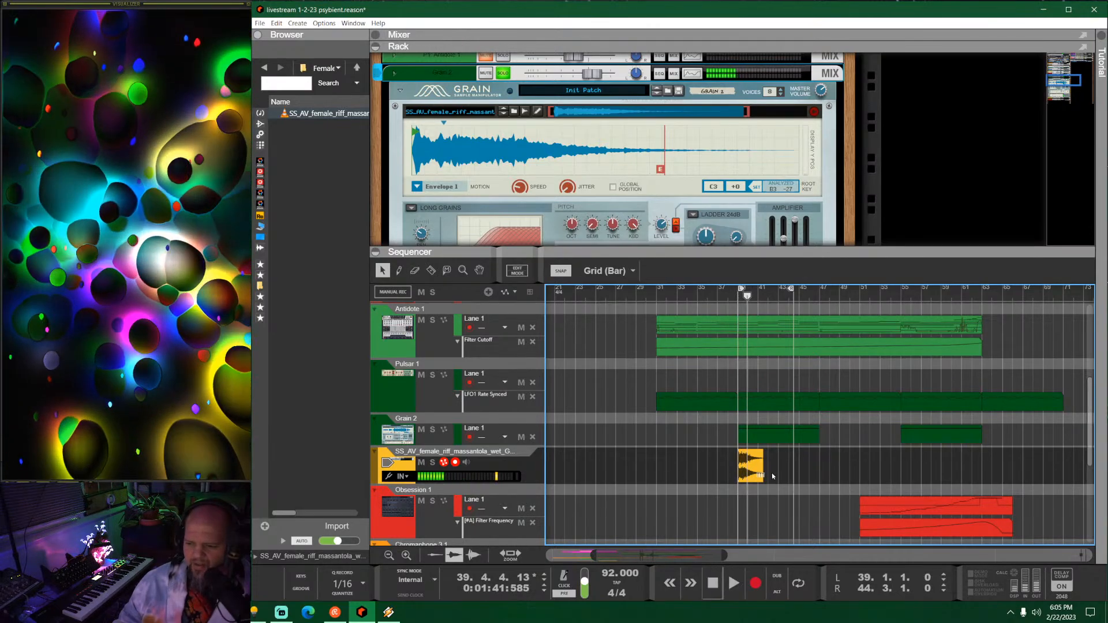
{"action": "key", "text": "Delete"}
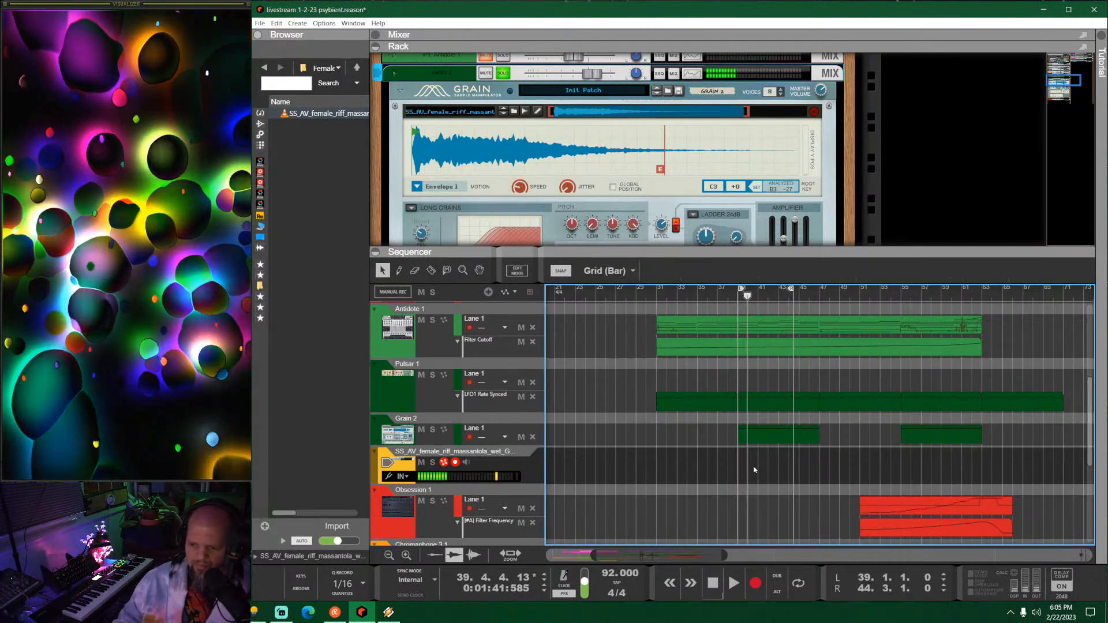
{"action": "left_click", "coordinate": [472, 475]}
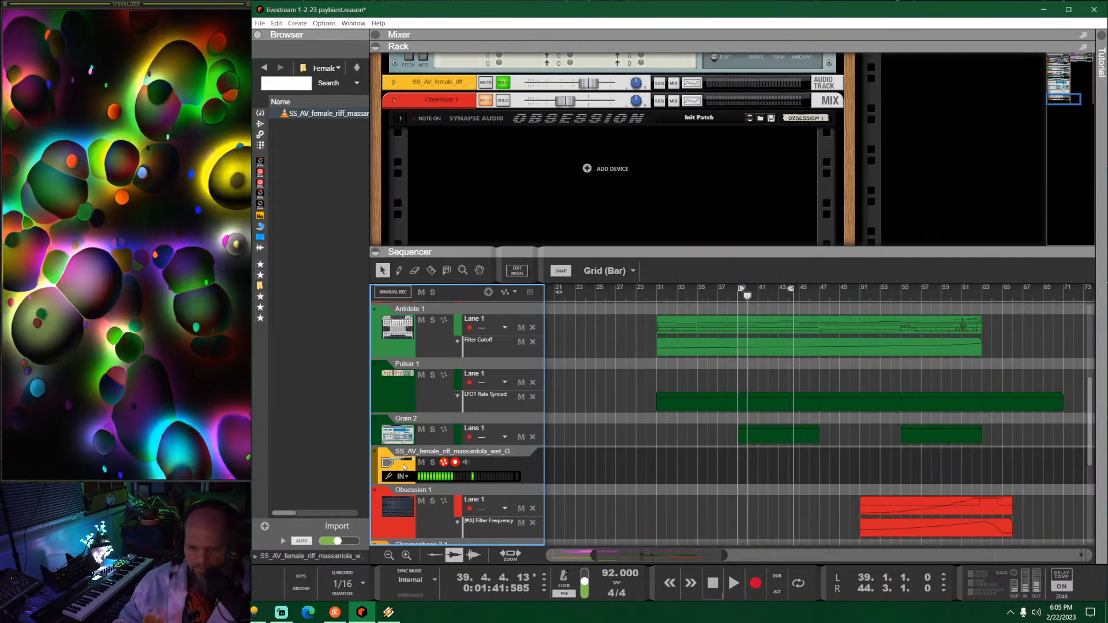
{"action": "key", "text": "Delete"}
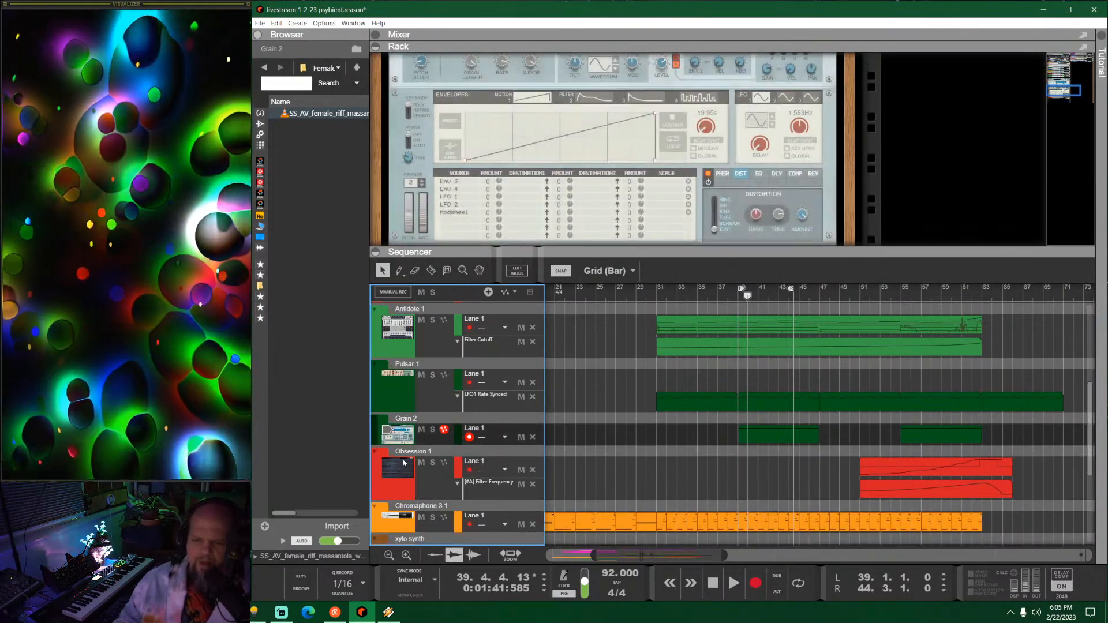
Step: Enlarge the sequencer area, set the loop range from bar 31 to bar 63, and place the song position at bar 31
{"action": "scroll", "coordinate": [851, 431], "scroll_direction": "down", "scroll_amount": 4}
{"action": "scroll", "coordinate": [883, 403], "scroll_direction": "up", "scroll_amount": 4}
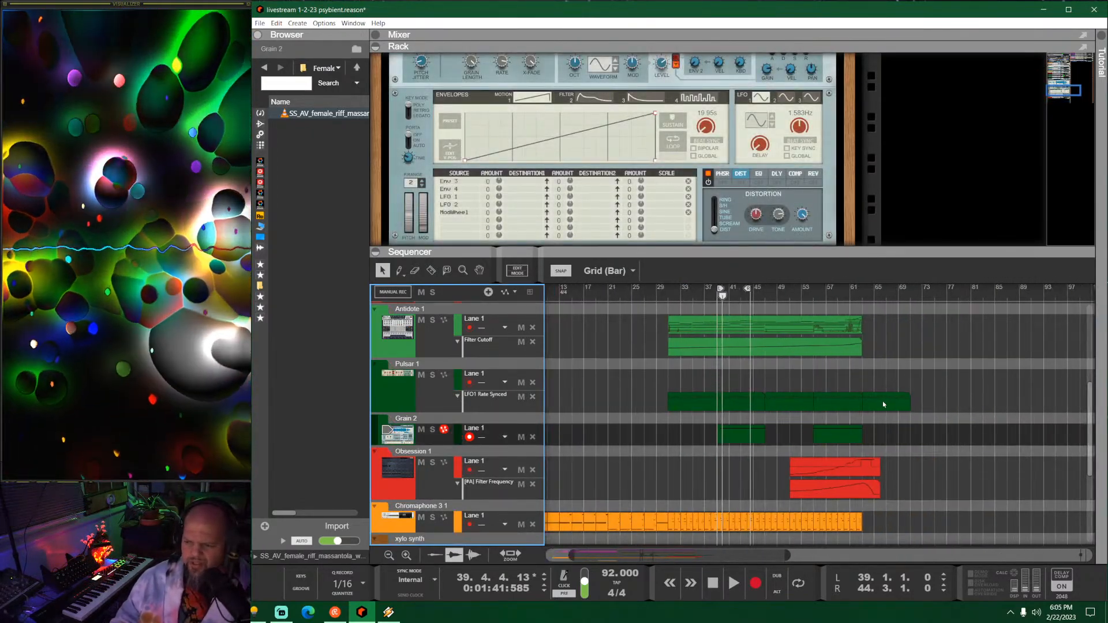
{"action": "left_click", "coordinate": [739, 247]}
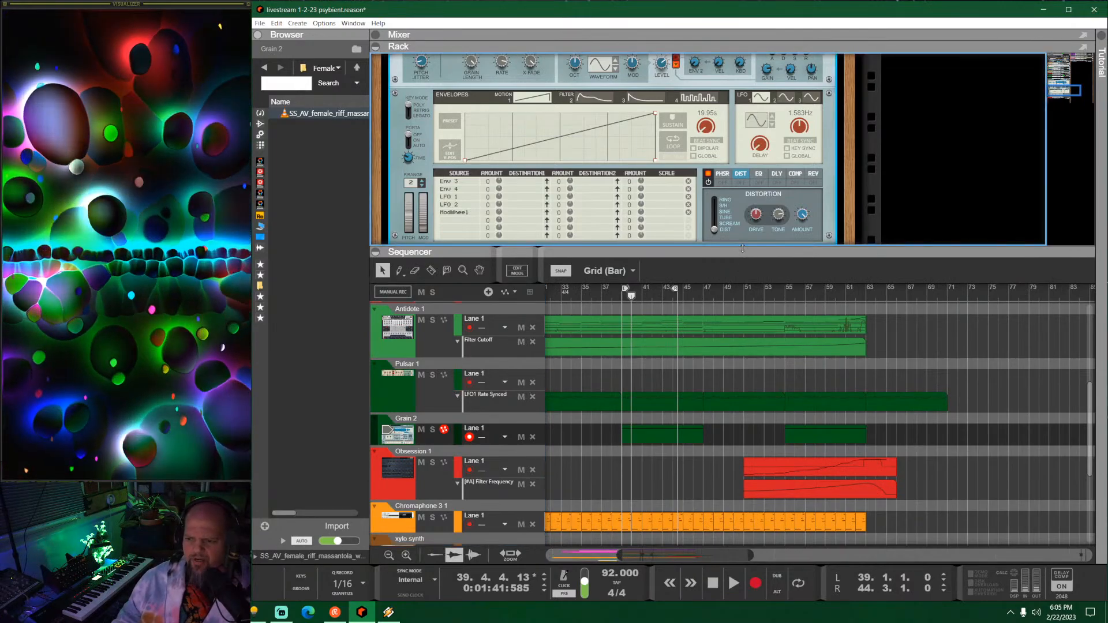
{"action": "left_click_drag", "start_coordinate": [743, 248], "coordinate": [772, 109]}
{"action": "scroll", "coordinate": [690, 354], "scroll_direction": "up", "scroll_amount": 5}
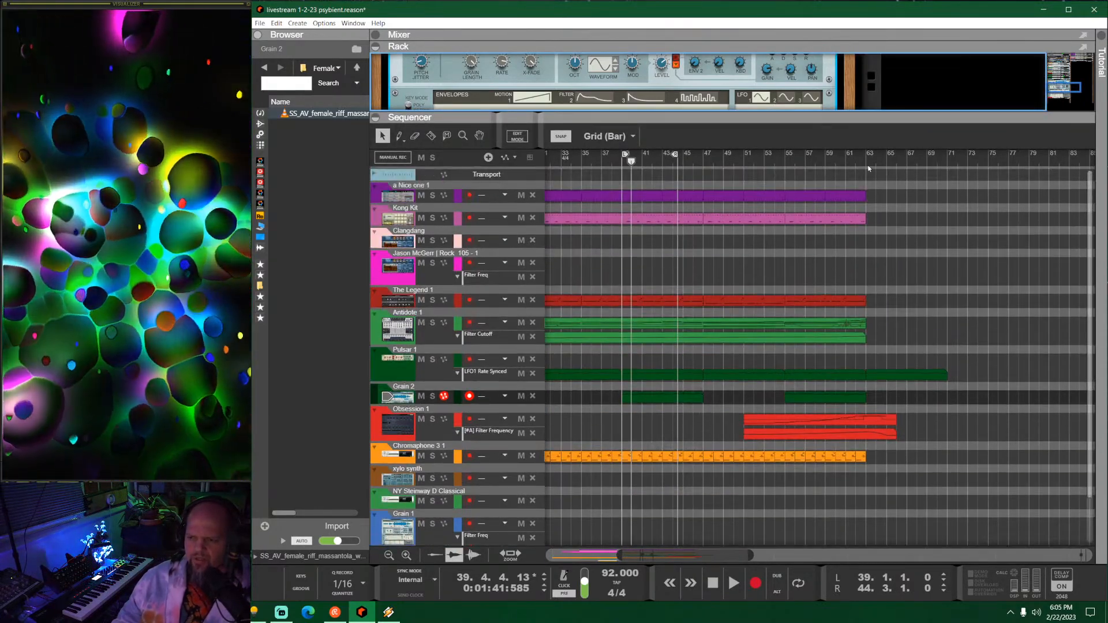
{"action": "left_click", "coordinate": [868, 168], "text": "alt"}
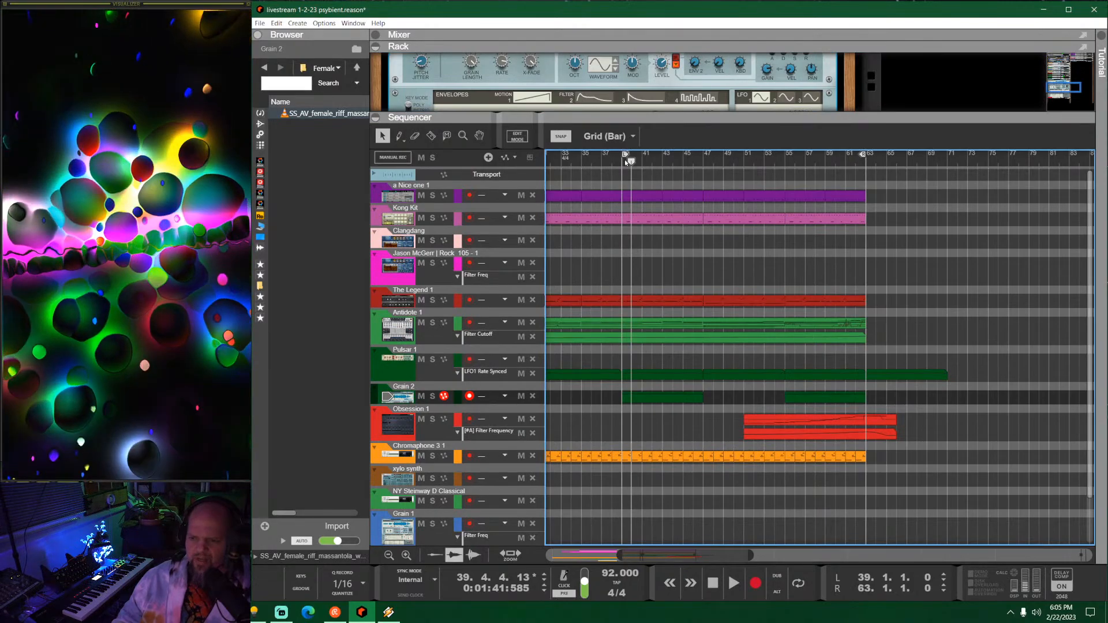
{"action": "left_click", "coordinate": [624, 160]}
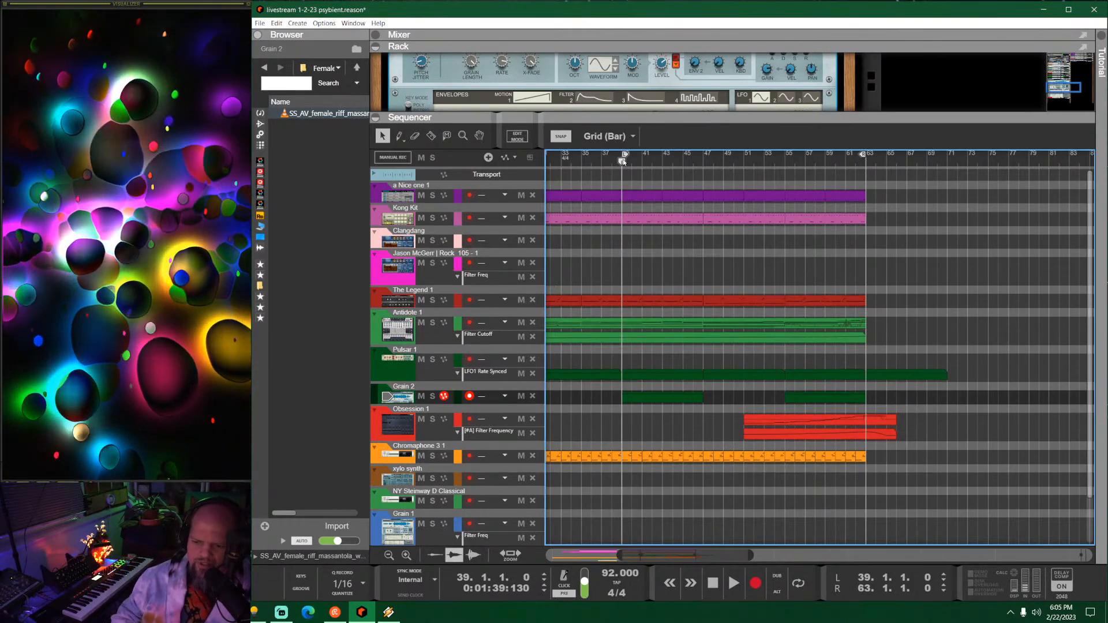
{"action": "scroll", "coordinate": [689, 237], "scroll_direction": "left", "scroll_amount": 3}
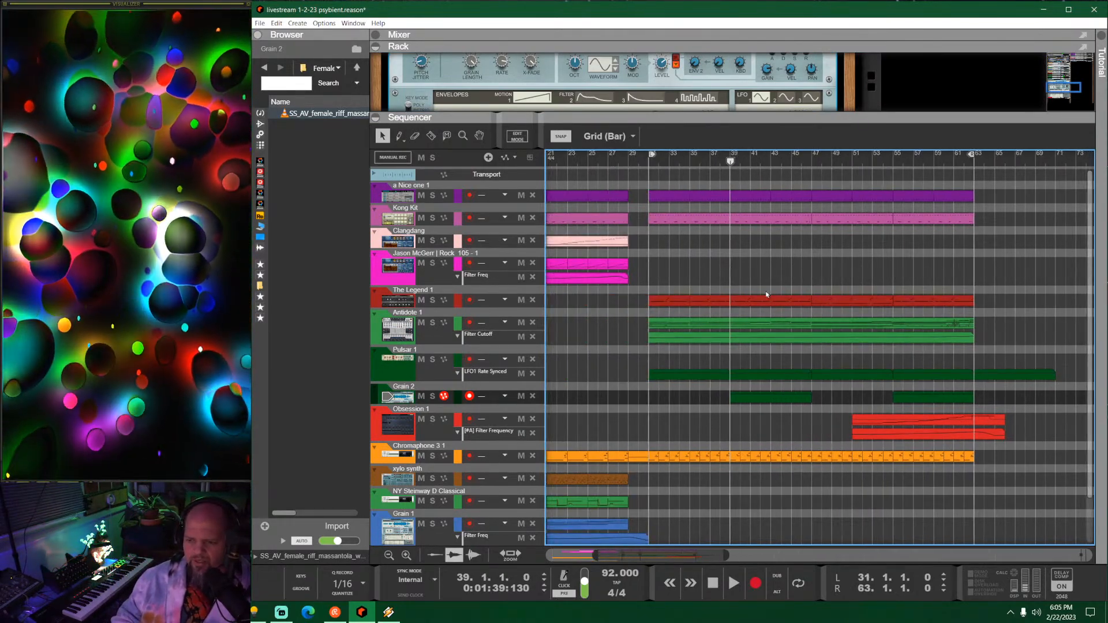
{"action": "left_click_drag", "start_coordinate": [731, 161], "coordinate": [662, 175]}
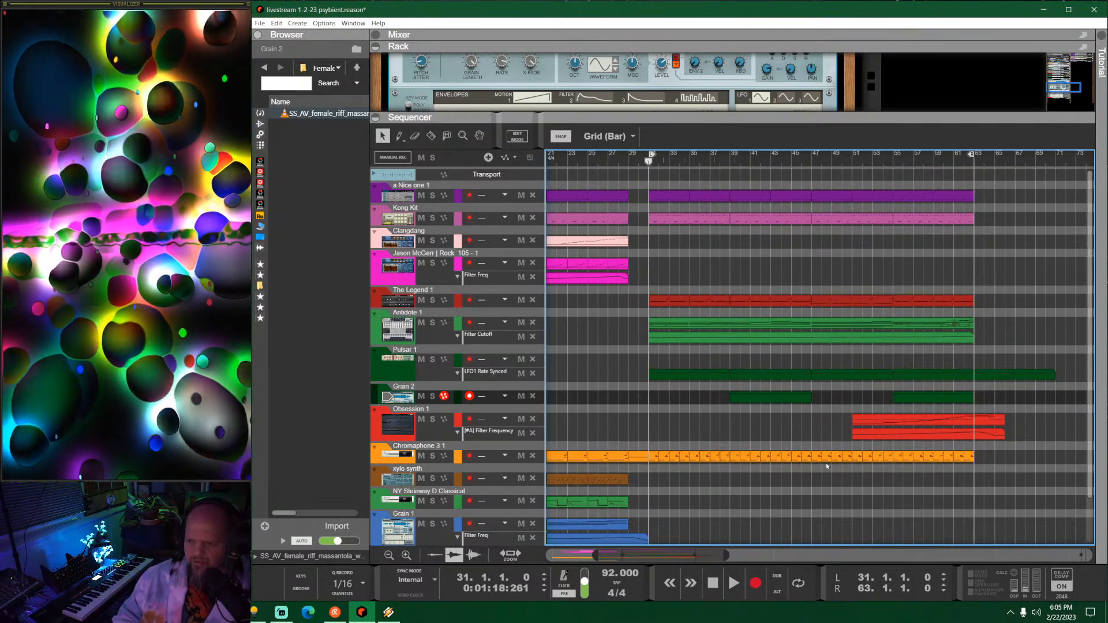
Step: Collapse the Grain 2 device in the rack and turn off solo on its channel
{"action": "left_click_drag", "start_coordinate": [766, 120], "coordinate": [766, 376]}
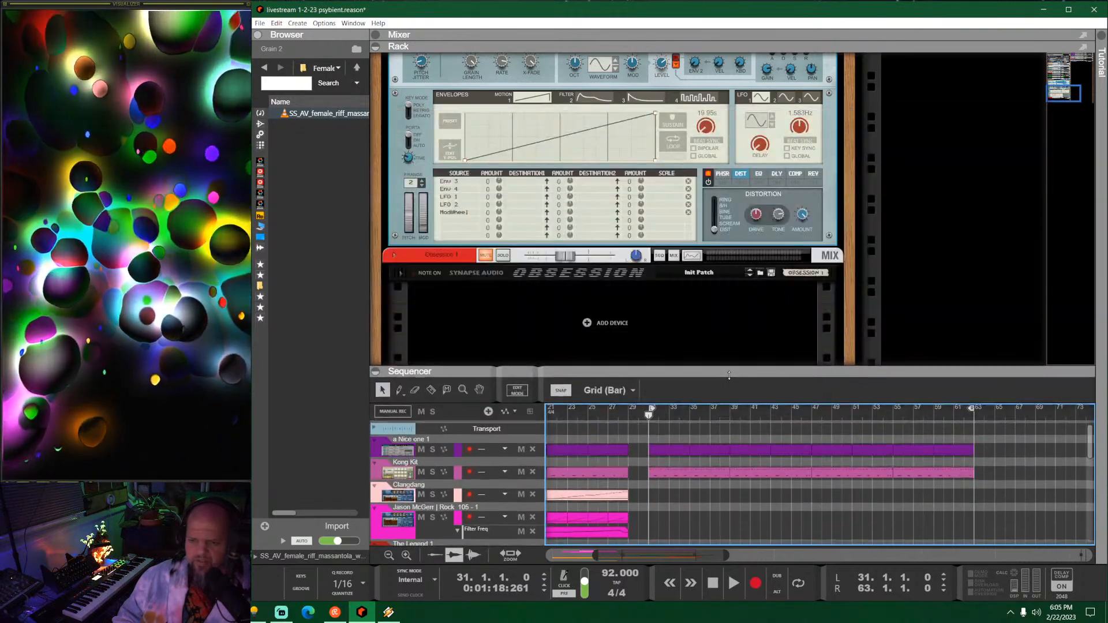
{"action": "scroll", "coordinate": [413, 192], "scroll_direction": "up", "scroll_amount": 3}
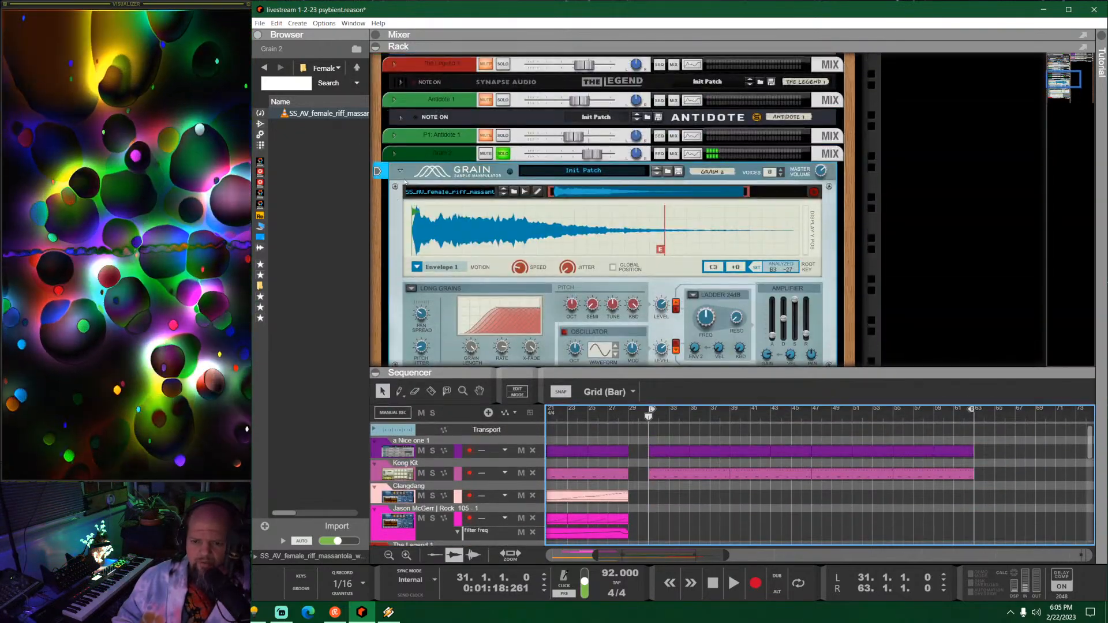
{"action": "left_click", "coordinate": [400, 170]}
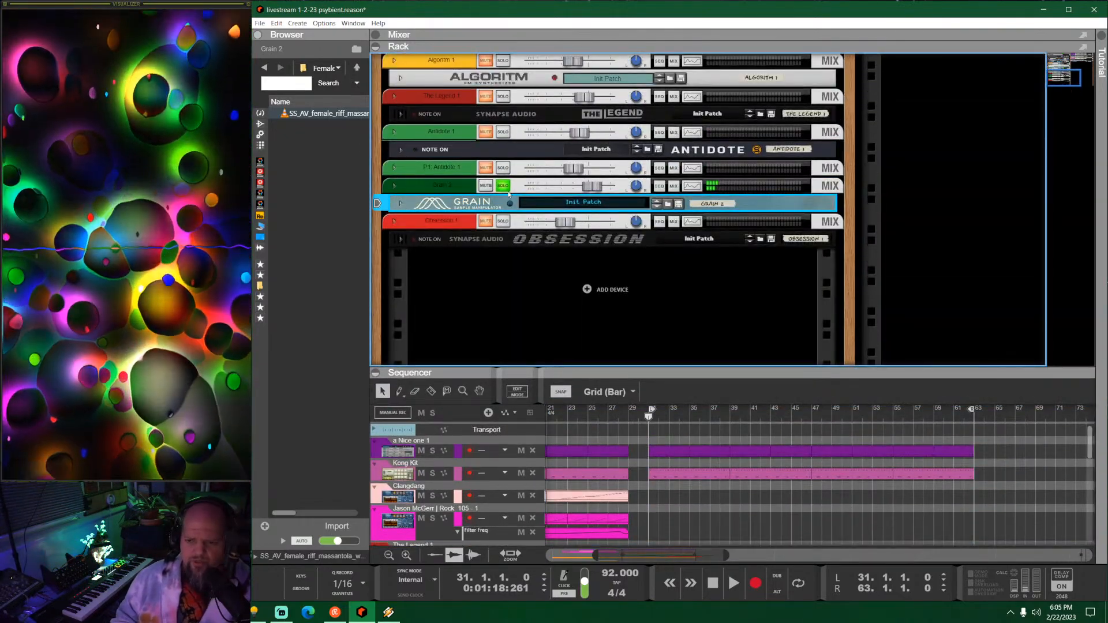
{"action": "left_click", "coordinate": [502, 187]}
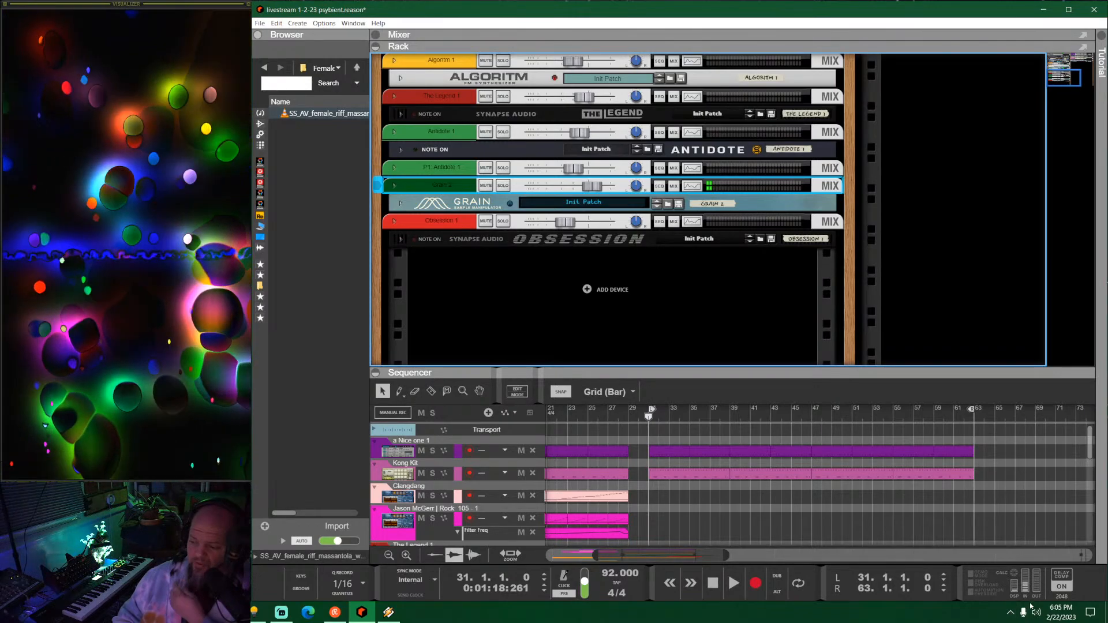
Step: Open the Splice app and move its window and the vocal loop's folder window over to the neighbouring monitor
{"action": "left_click", "coordinate": [1011, 613]}
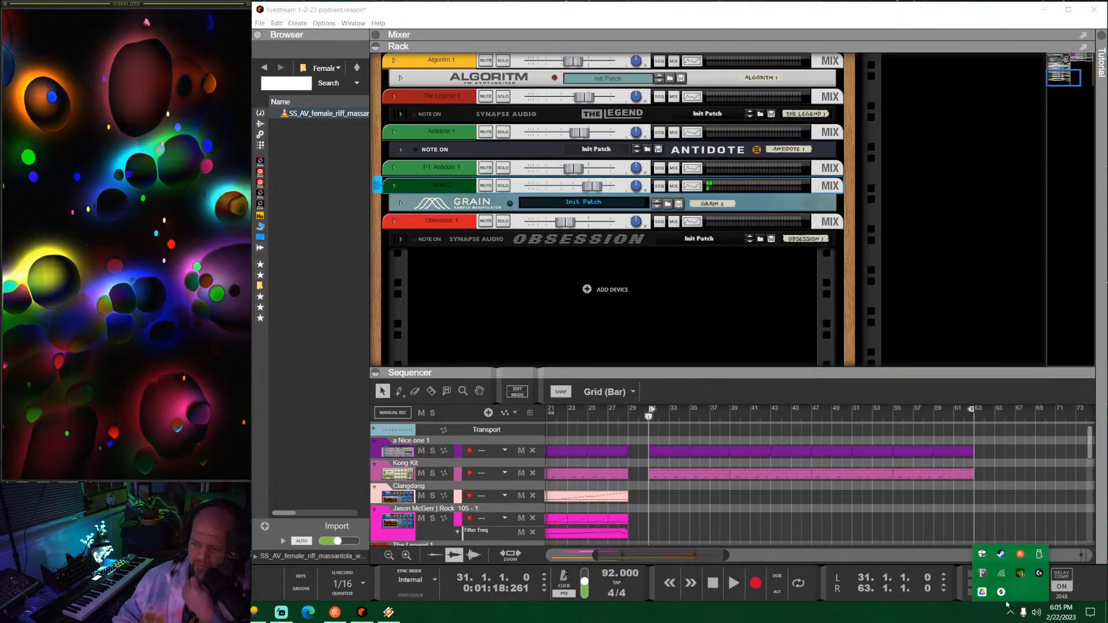
{"action": "left_click", "coordinate": [1001, 592]}
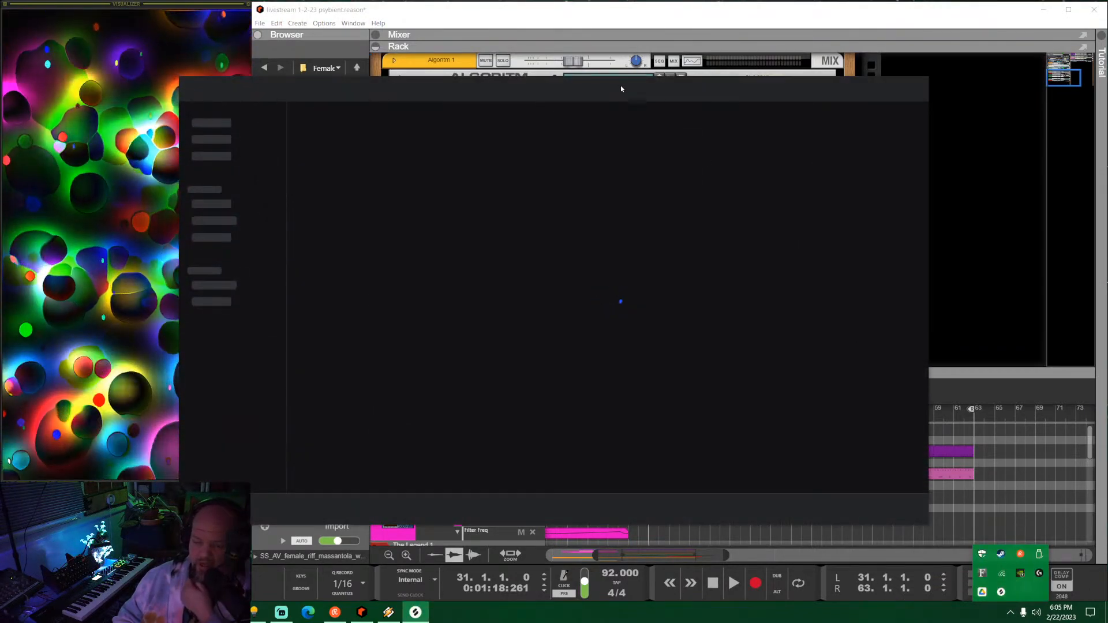
{"action": "left_click", "coordinate": [972, 122]}
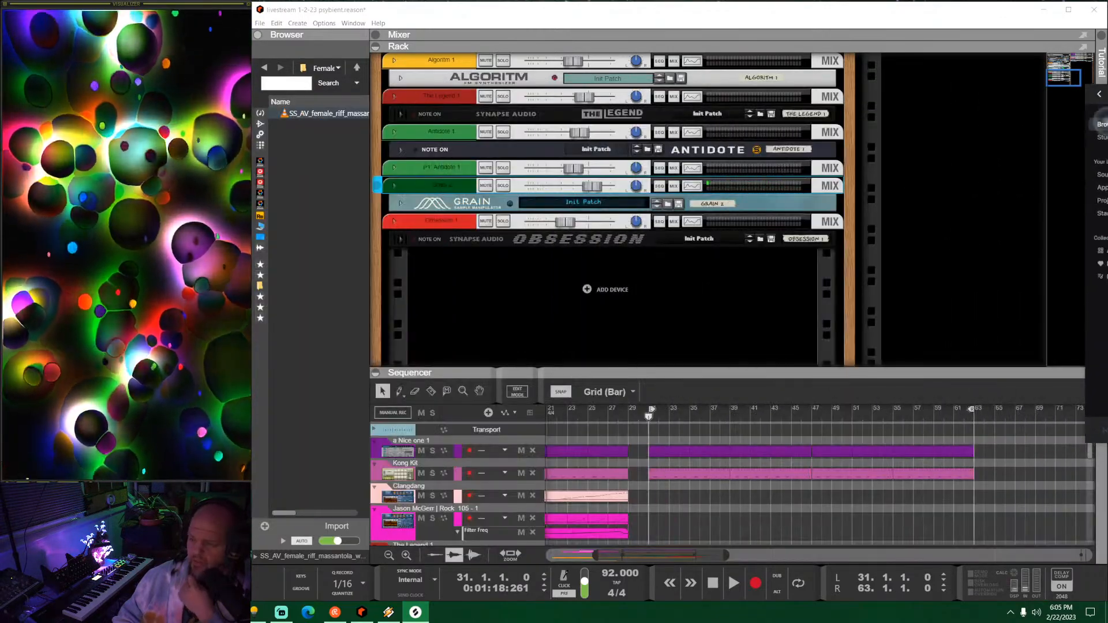
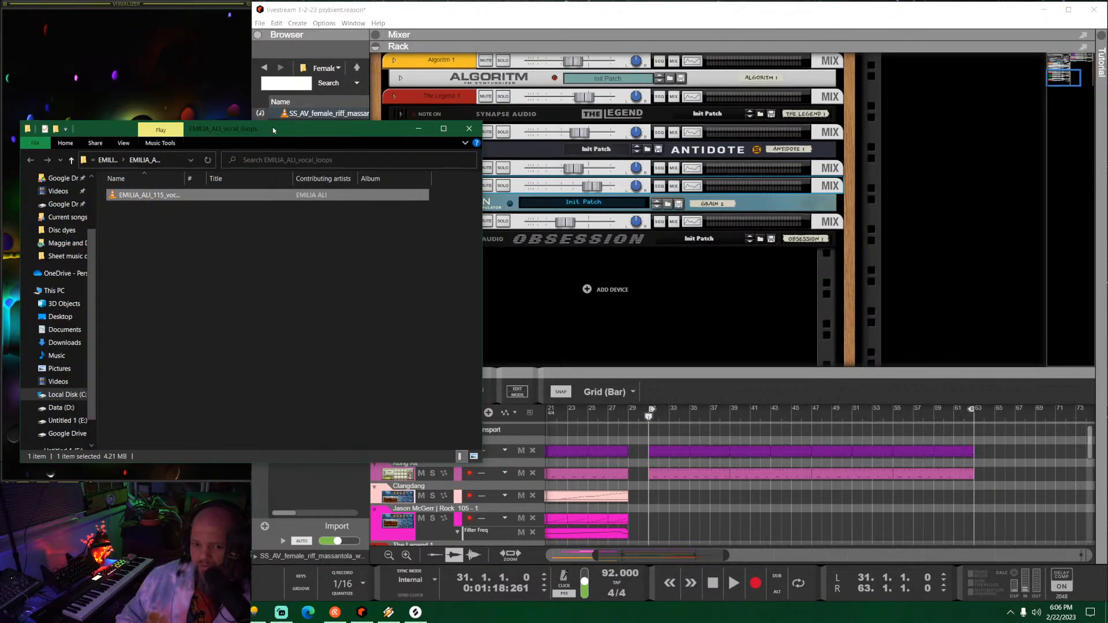
{"action": "left_click_drag", "start_coordinate": [273, 131], "coordinate": [1107, 173]}
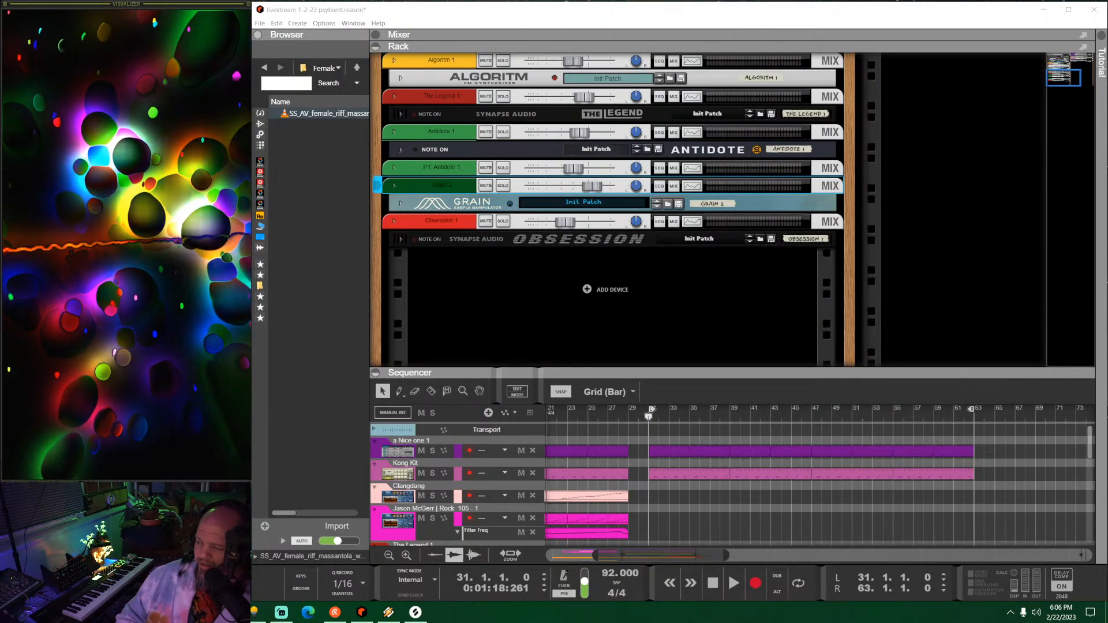
Step: Add the vocal loop file as a new audio track below Grain 2 at bar 35 and time-stretch its clip to 9.2.0.0
{"action": "left_click_drag", "start_coordinate": [728, 368], "coordinate": [732, 156]}
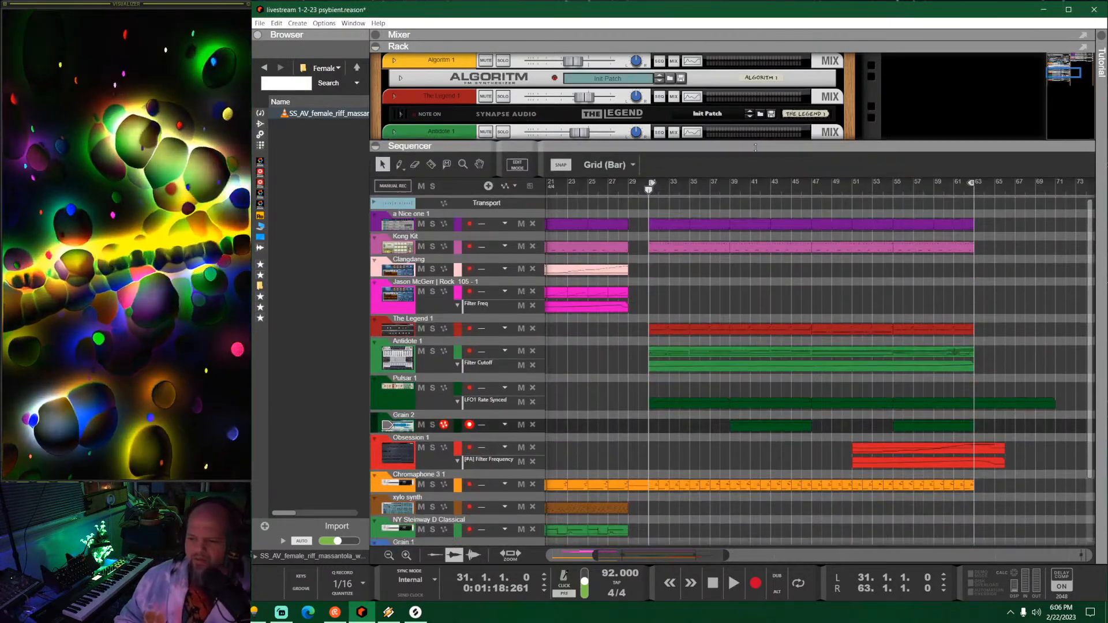
{"action": "scroll", "coordinate": [798, 454], "scroll_direction": "up", "scroll_amount": 3}
{"action": "scroll", "coordinate": [799, 454], "scroll_direction": "down", "scroll_amount": 2}
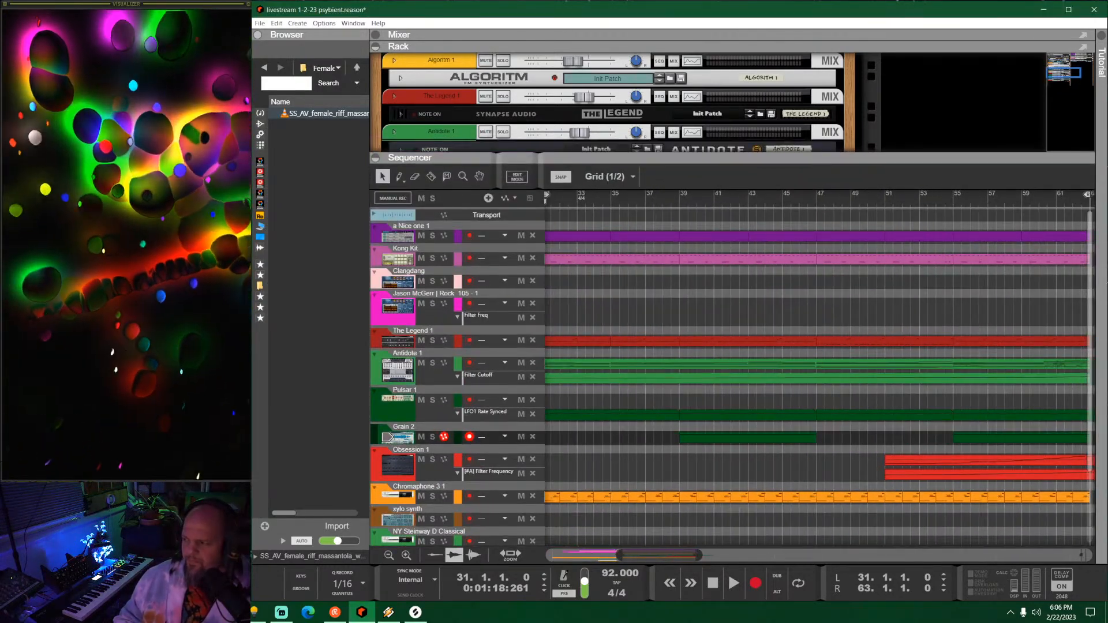
{"action": "left_click_drag", "start_coordinate": [1107, 369], "coordinate": [610, 454]}
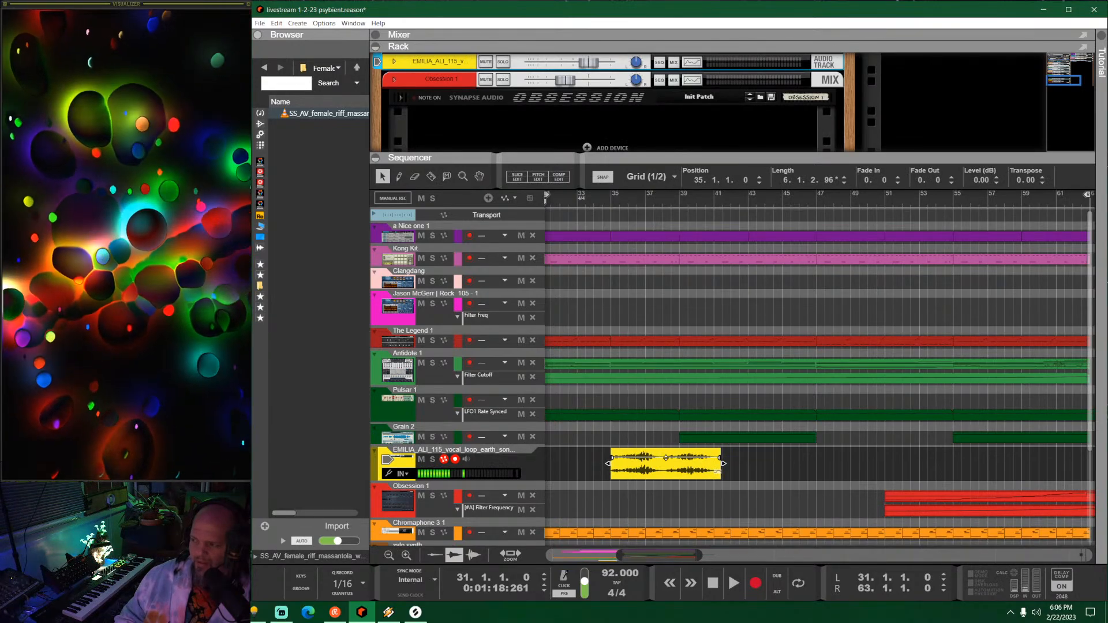
{"action": "key", "text": "alt+Tab"}
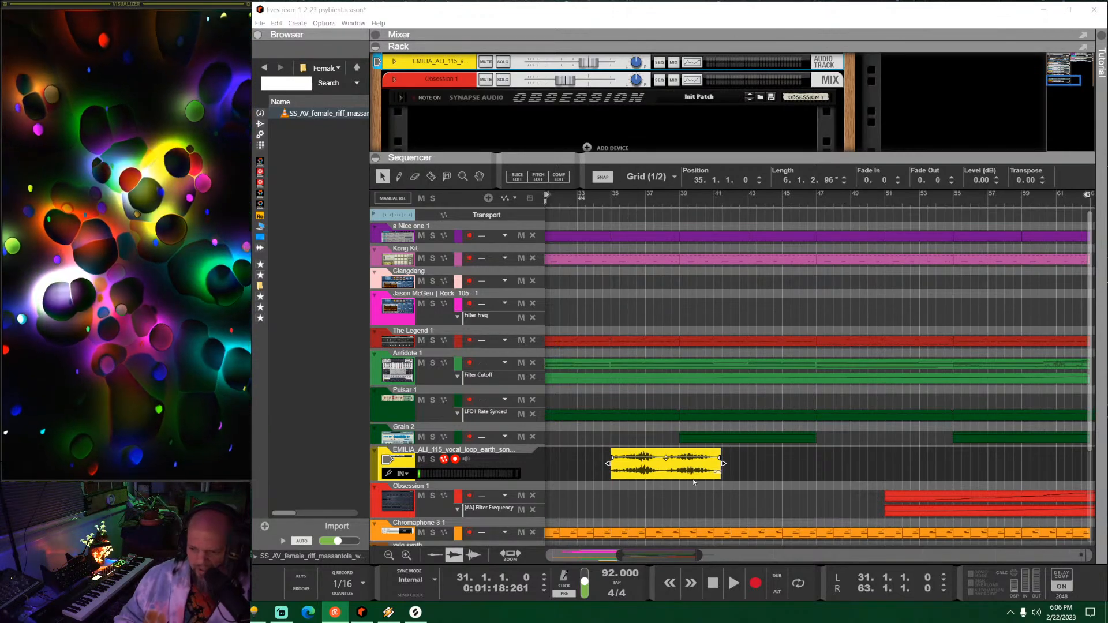
{"action": "left_click_drag", "start_coordinate": [722, 464], "coordinate": [772, 471]}
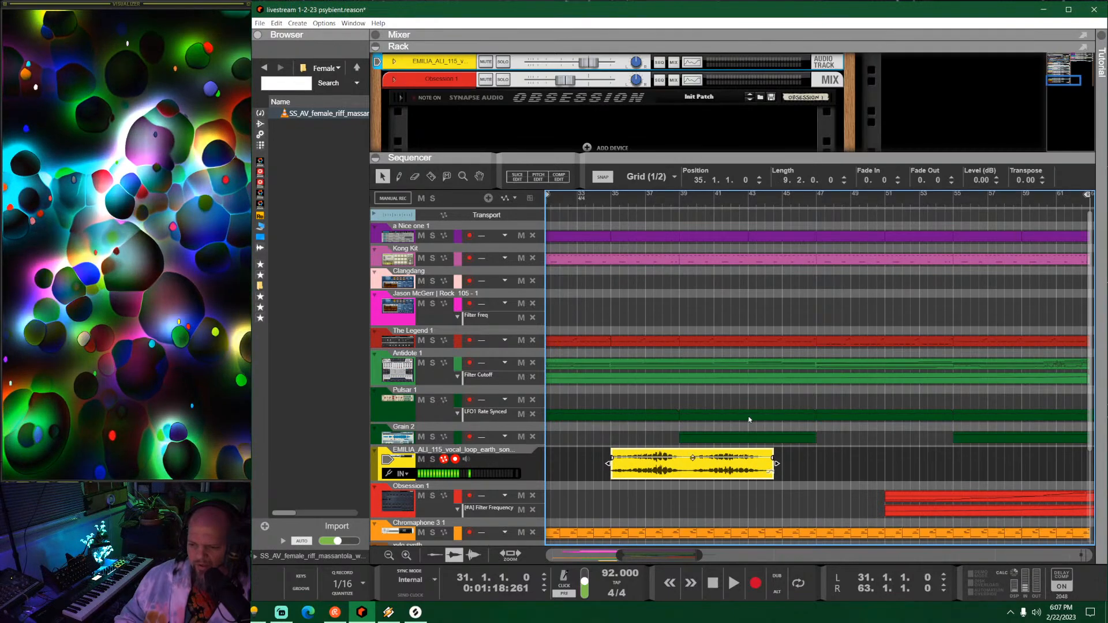
Step: Play from bar 35 with the vocal loop track soloed and set the loop range from bar 35 to bar 45
{"action": "left_click", "coordinate": [614, 204]}
{"action": "key", "text": "space"}
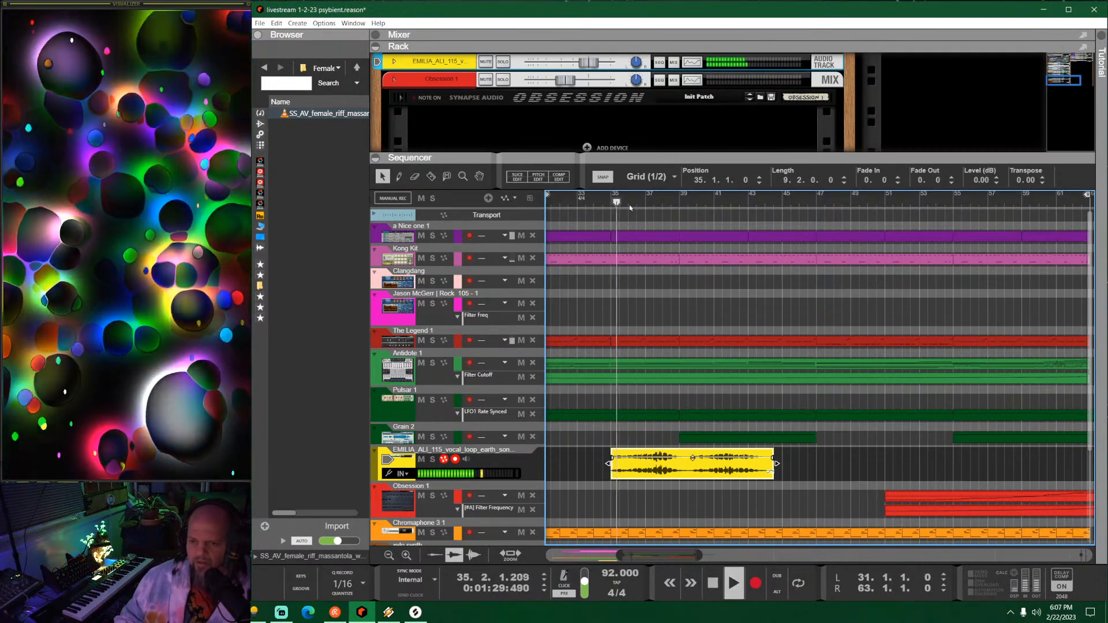
{"action": "left_click_drag", "start_coordinate": [658, 152], "coordinate": [658, 384]}
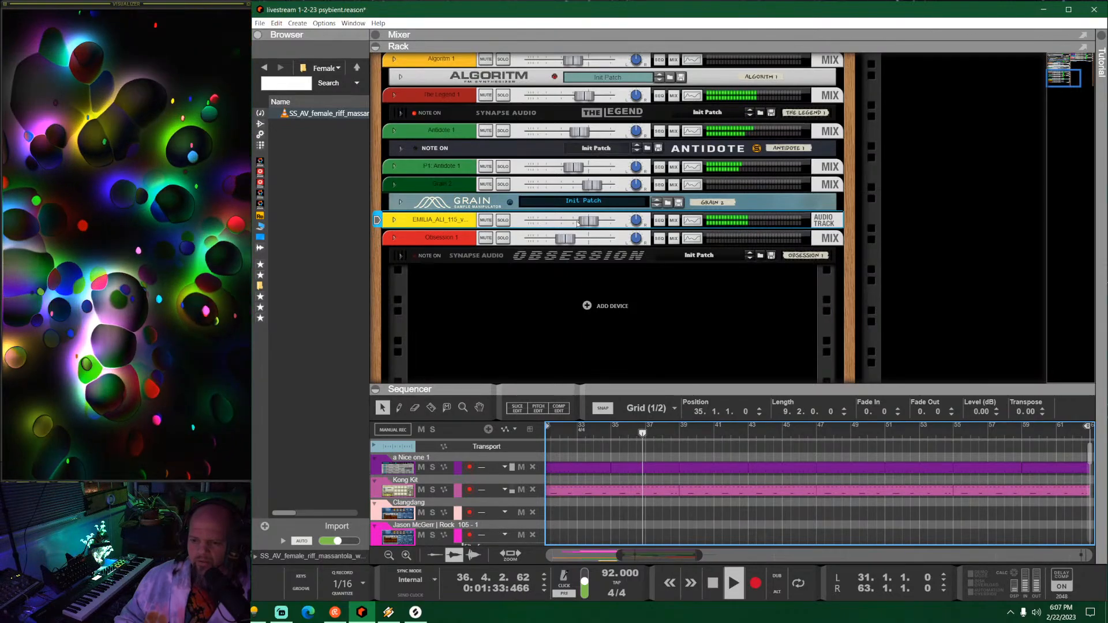
{"action": "left_click", "coordinate": [504, 221]}
{"action": "left_click_drag", "start_coordinate": [759, 384], "coordinate": [759, 163]}
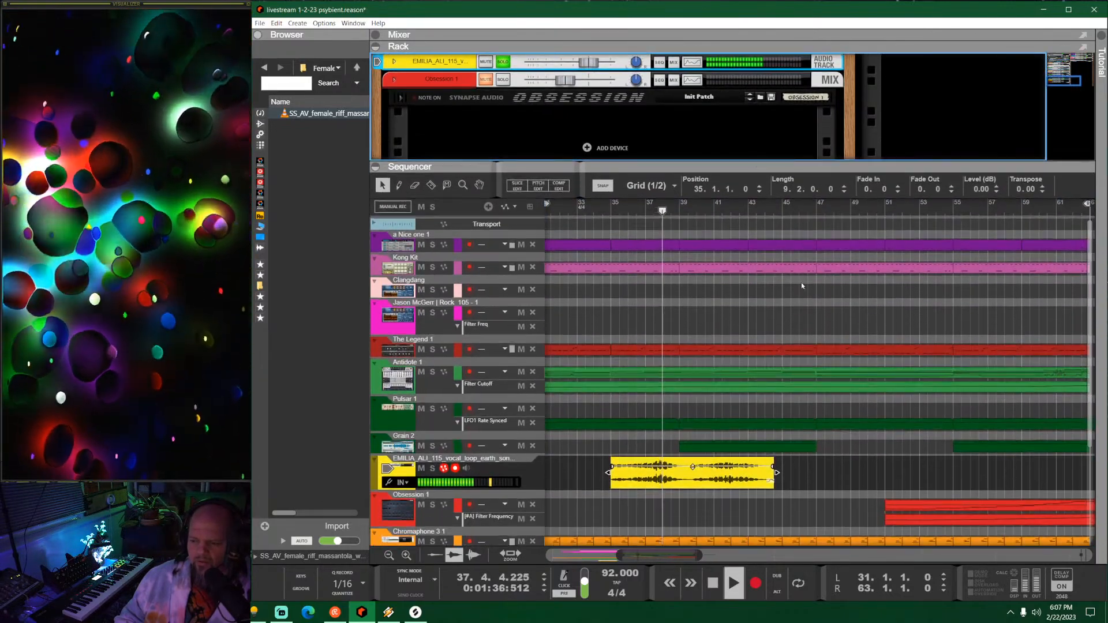
{"action": "left_click", "coordinate": [779, 209], "text": "alt"}
{"action": "left_click", "coordinate": [612, 206], "text": "ctrl"}
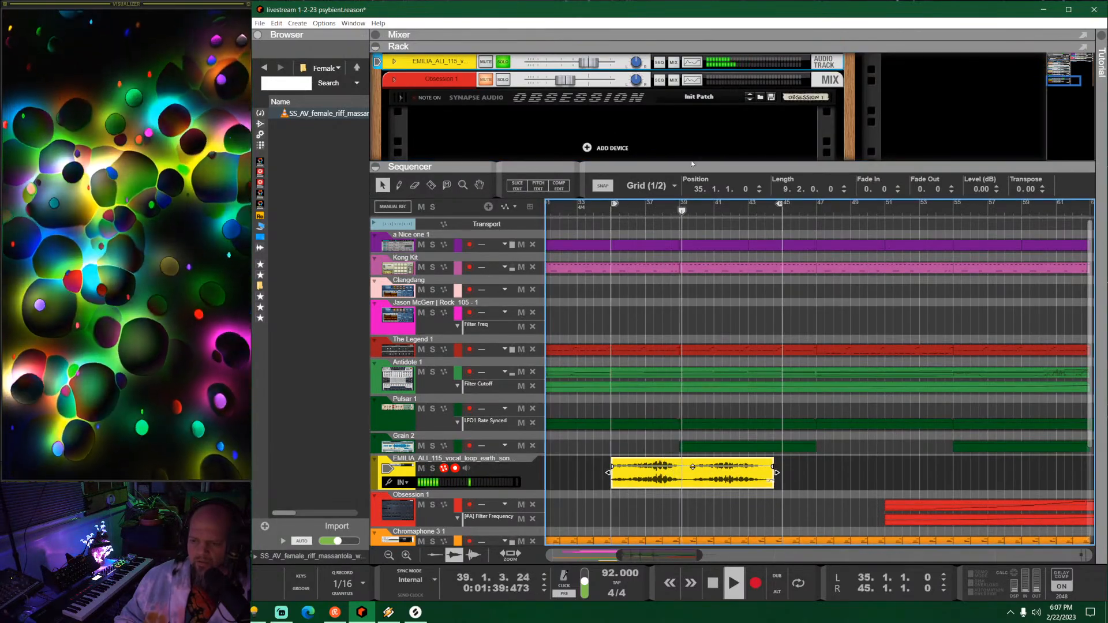
Step: Turn on effect sends 1, 3 and 5 on the vocal loop's mixer channel during playback
{"action": "left_click_drag", "start_coordinate": [690, 165], "coordinate": [691, 302]}
{"action": "key", "text": "F5"}
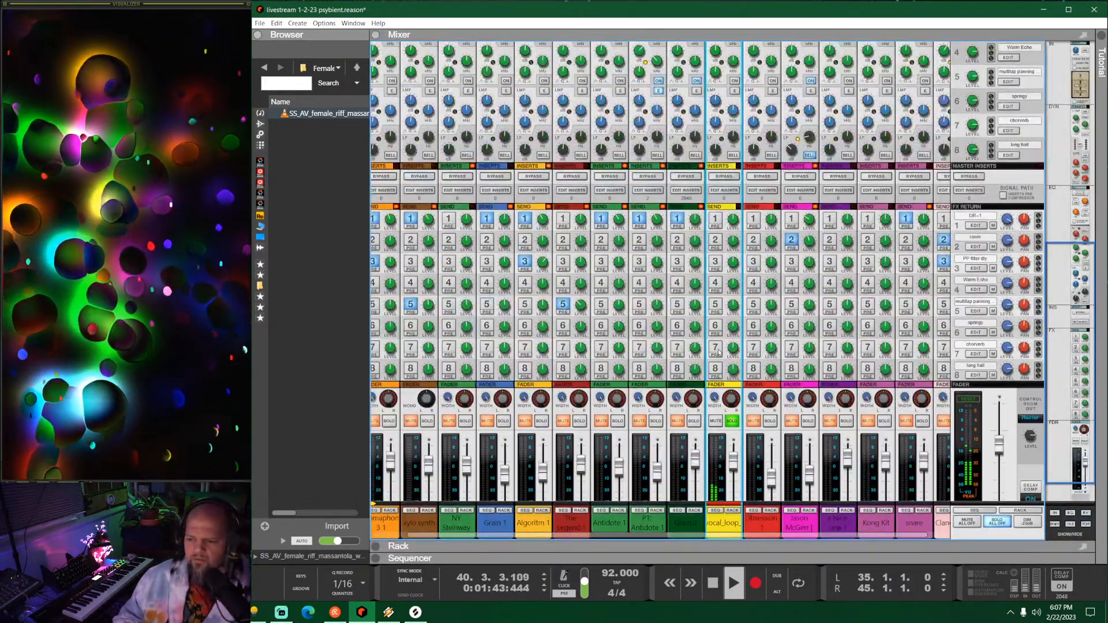
{"action": "left_click", "coordinate": [719, 265]}
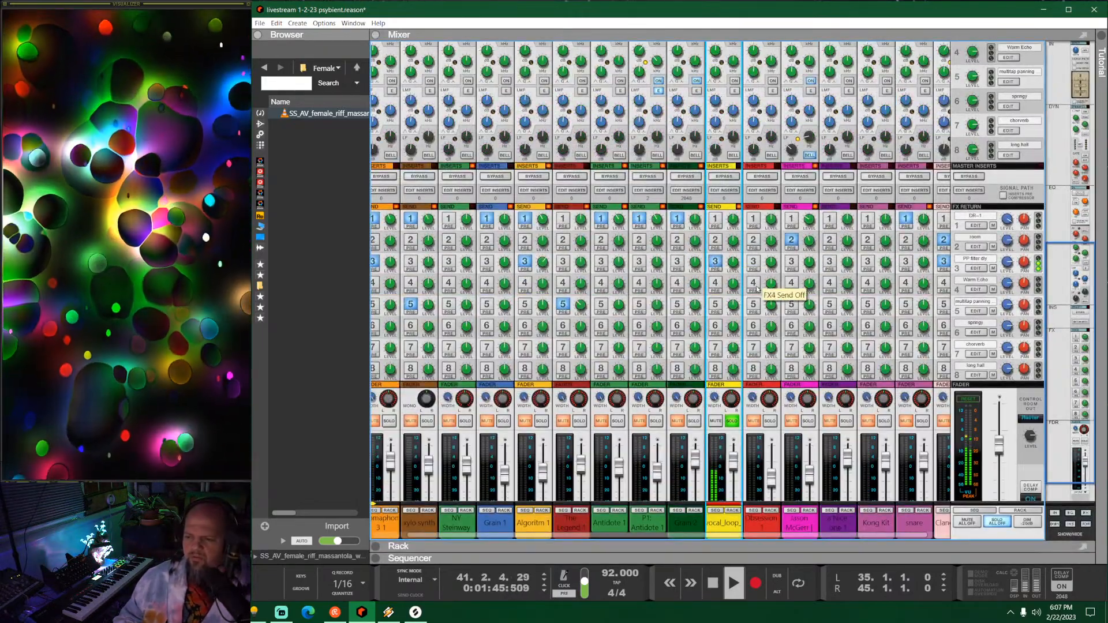
{"action": "left_click", "coordinate": [716, 304]}
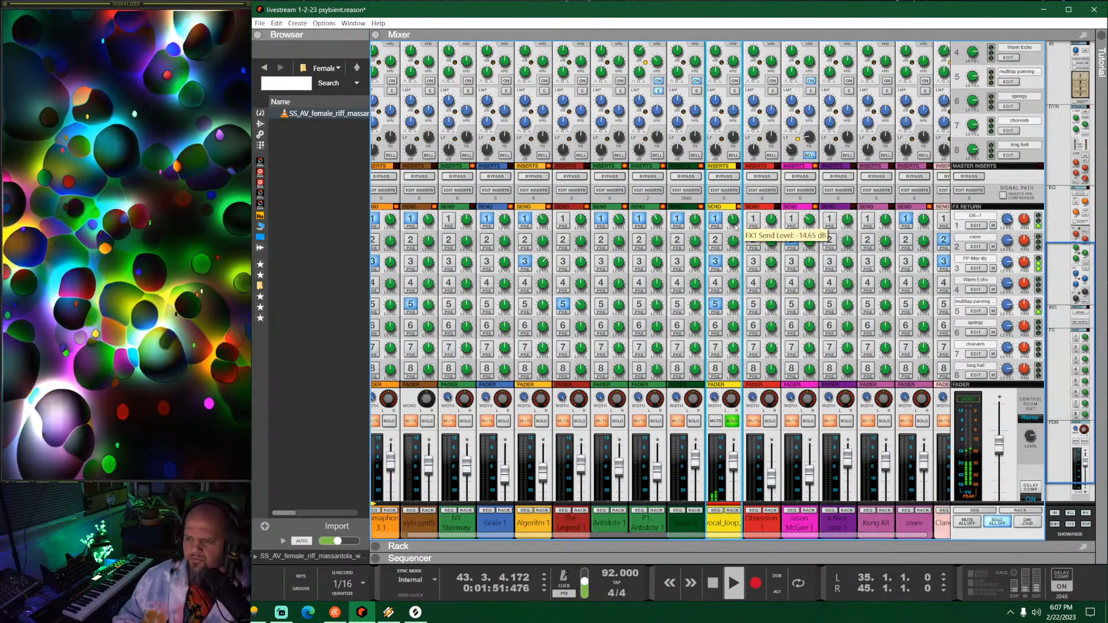
Step: Shrink the mixer area to show the rack and sequencer beneath it, with the rack enlarged around the vocal loop's channel
{"action": "left_click_drag", "start_coordinate": [804, 547], "coordinate": [777, 126]}
{"action": "left_click_drag", "start_coordinate": [744, 560], "coordinate": [753, 186]}
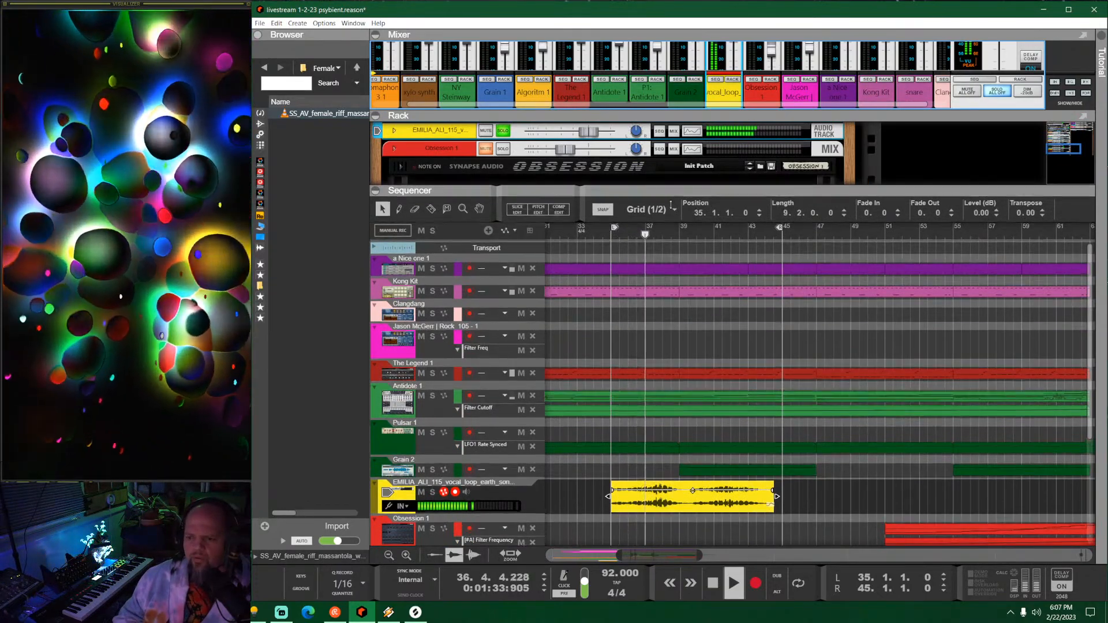
{"action": "left_click_drag", "start_coordinate": [679, 185], "coordinate": [645, 319]}
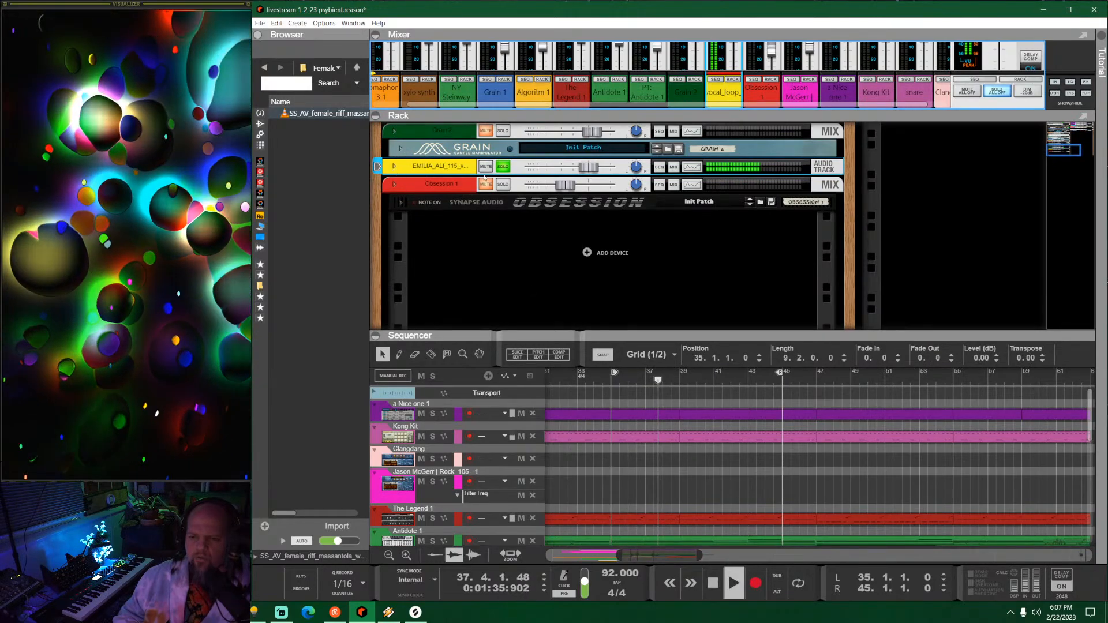
Step: Unfold the vocal loop's audio track in the rack, show its insert effects and add an FRG-4RE Compressor there
{"action": "left_click", "coordinate": [395, 167]}
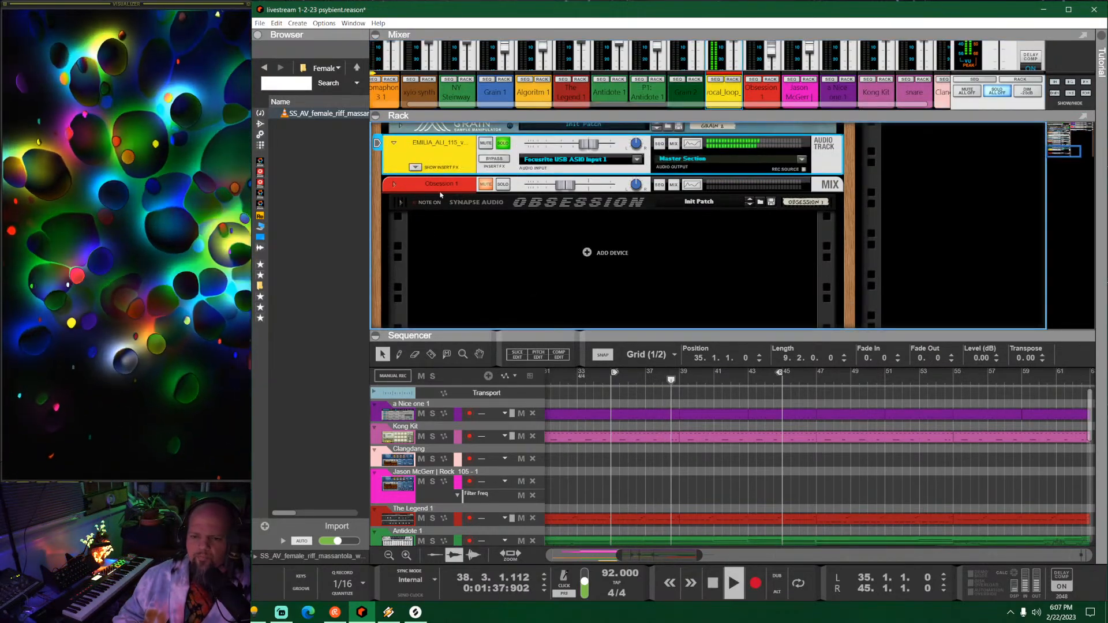
{"action": "left_click", "coordinate": [418, 168]}
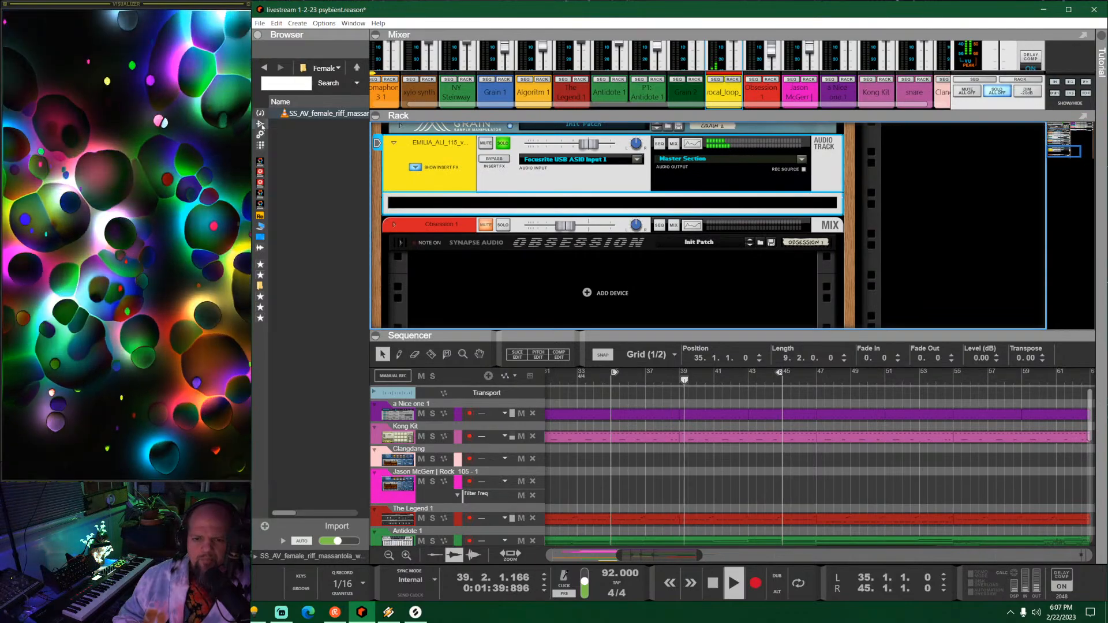
{"action": "left_click", "coordinate": [259, 297]}
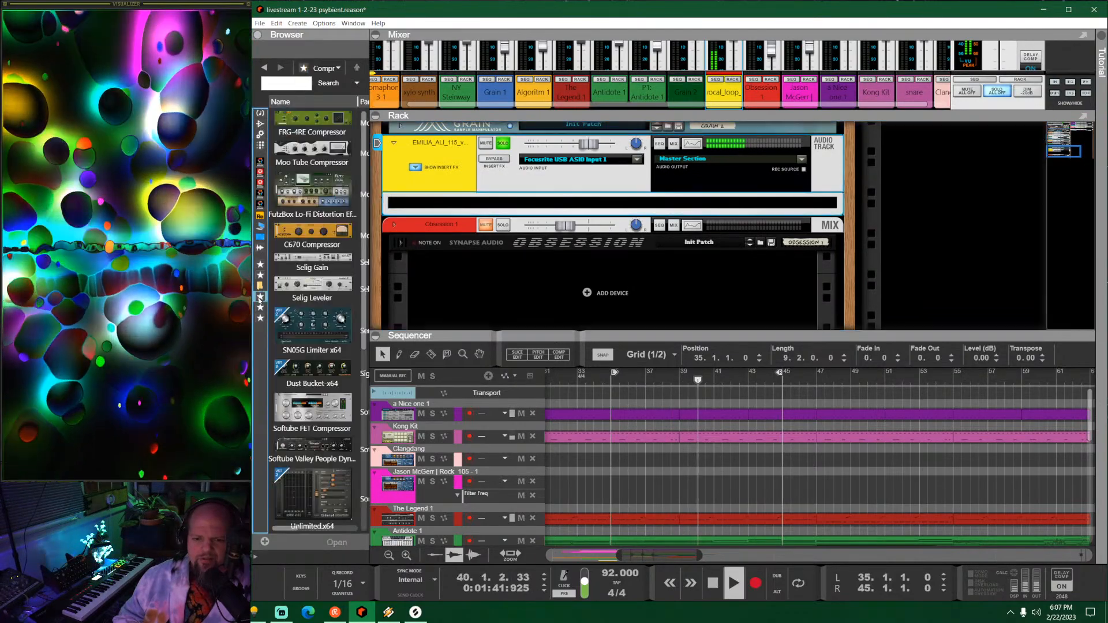
{"action": "left_click_drag", "start_coordinate": [312, 121], "coordinate": [612, 199]}
Step: Set the FRG-4RE compressor's threshold to about -12.9 dB and adjust its ratio
{"action": "left_click_drag", "start_coordinate": [511, 241], "coordinate": [514, 270]}
{"action": "left_click_drag", "start_coordinate": [577, 242], "coordinate": [600, 177]}
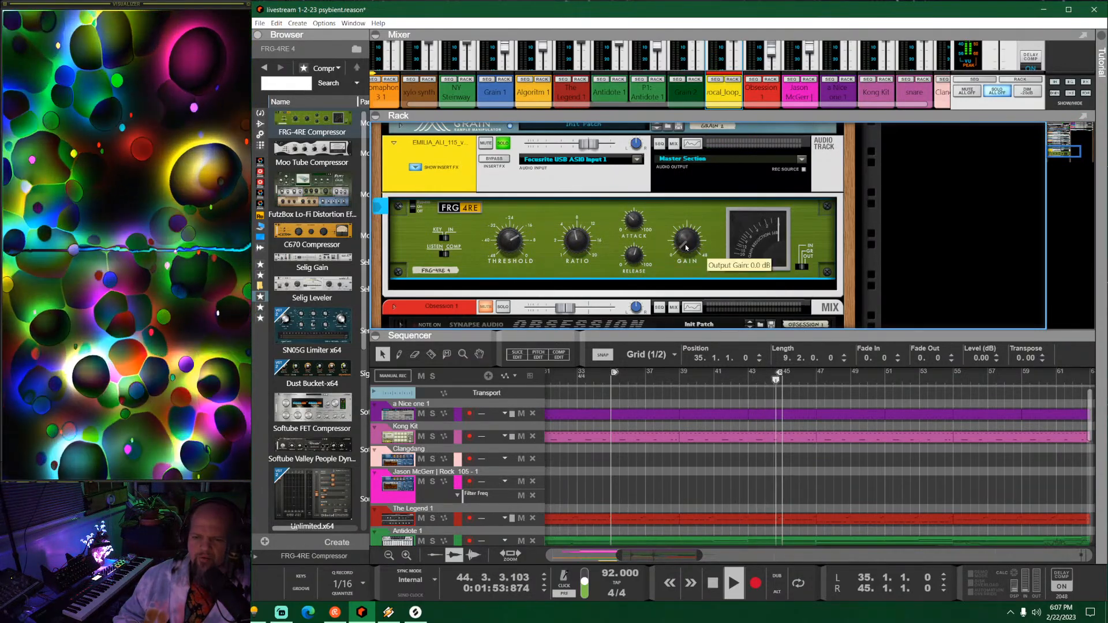
{"action": "left_click_drag", "start_coordinate": [508, 244], "coordinate": [508, 238]}
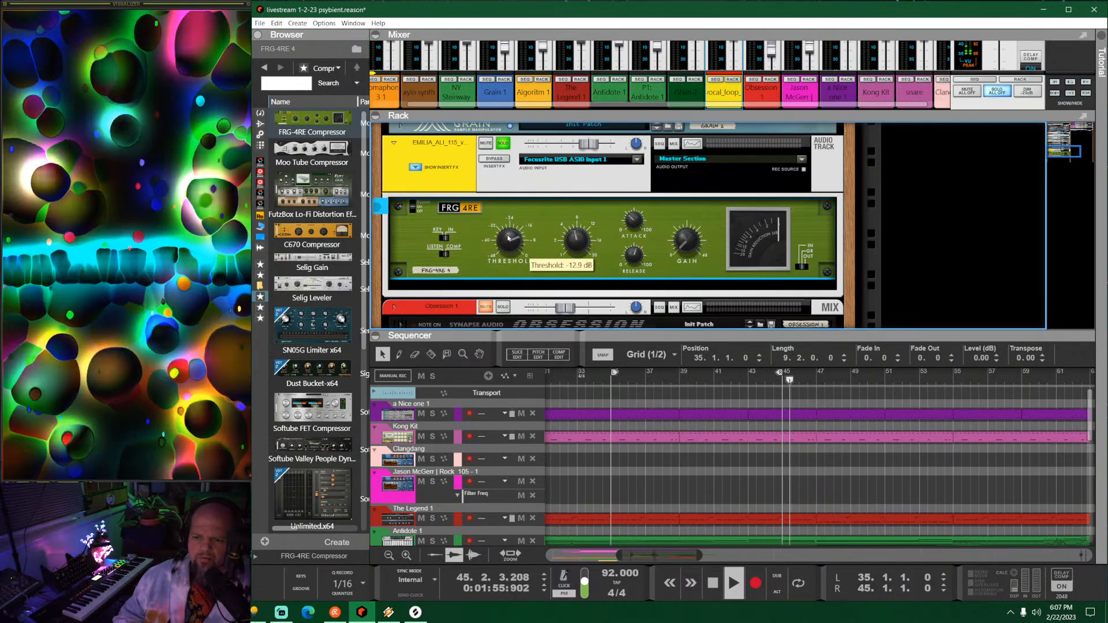
Step: Turn on looping, restart playback from bar 35 and raise the compressor's ratio
{"action": "key", "text": "space"}
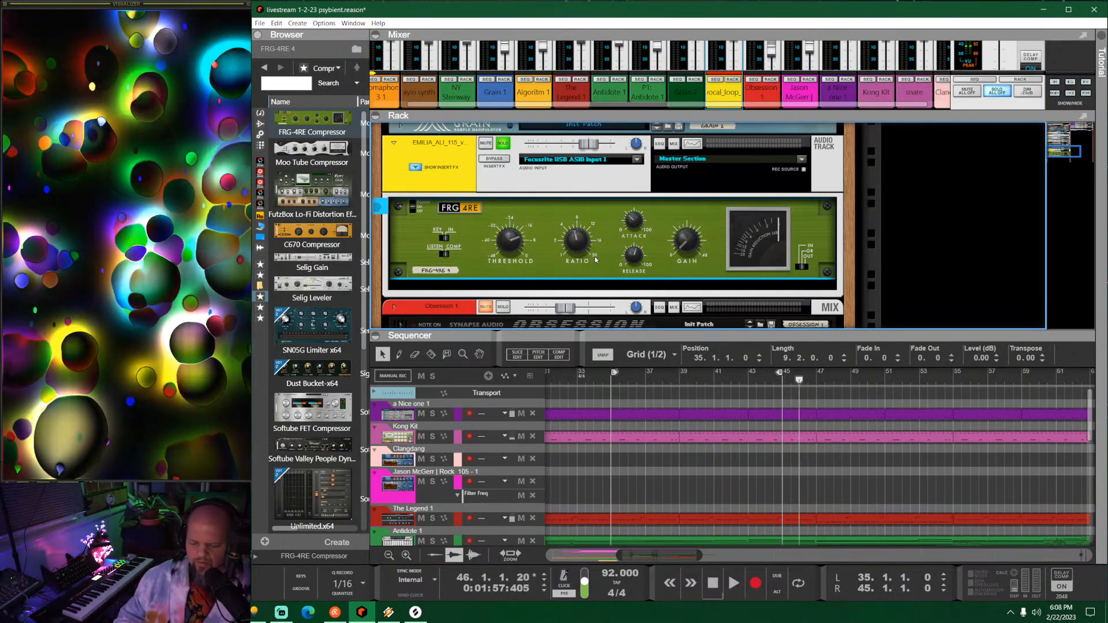
{"action": "key", "text": "l"}
{"action": "key", "text": "space"}
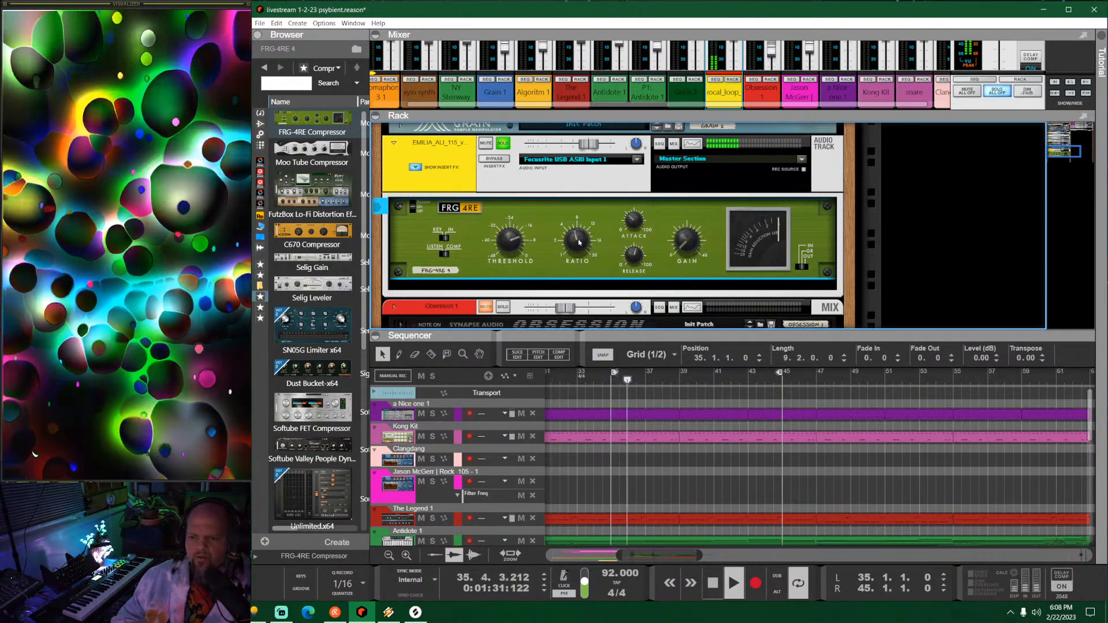
{"action": "mouse_move", "coordinate": [581, 235]}
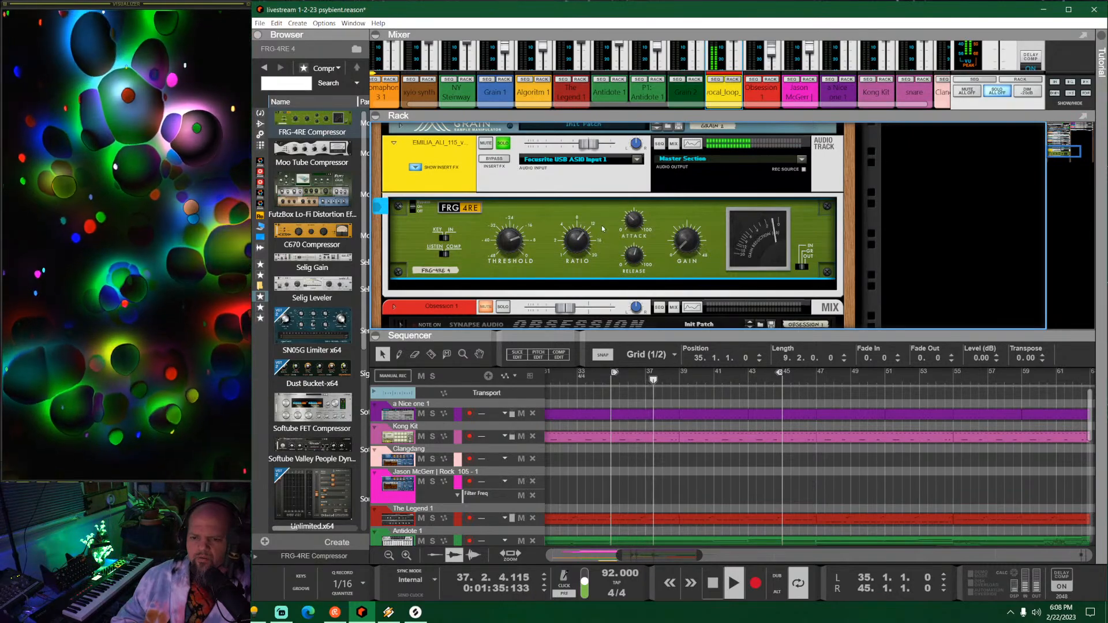
Step: Find the PMS-20 Analogue Modelled HP/LP filter among the effects and add it below the FRG-4RE compressor
{"action": "left_click", "coordinate": [260, 124]}
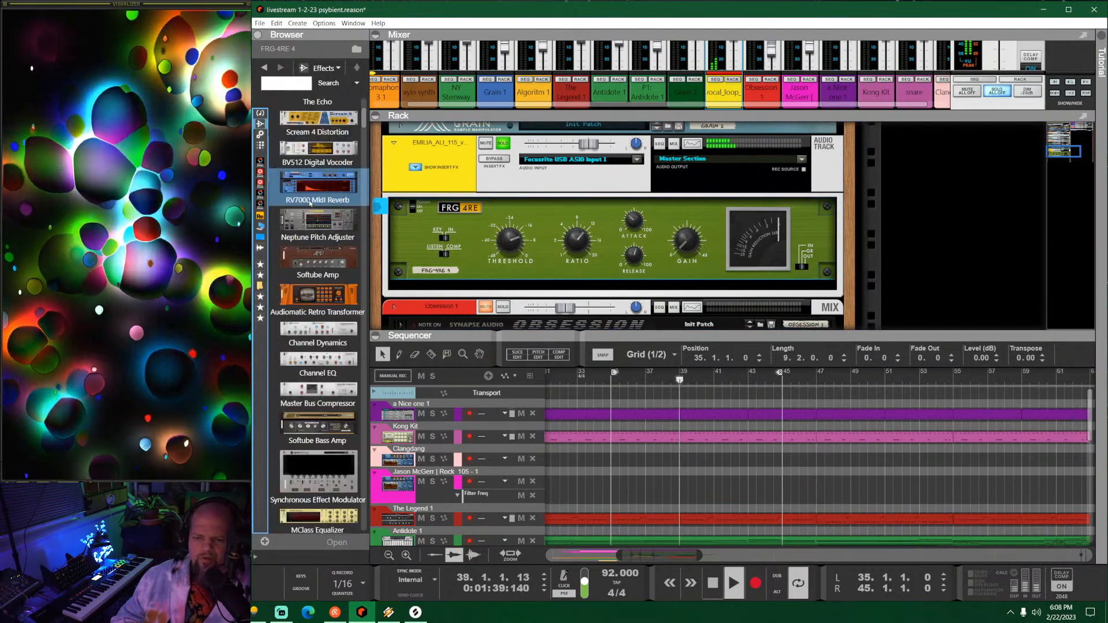
{"action": "scroll", "coordinate": [309, 204], "scroll_direction": "down", "scroll_amount": 8}
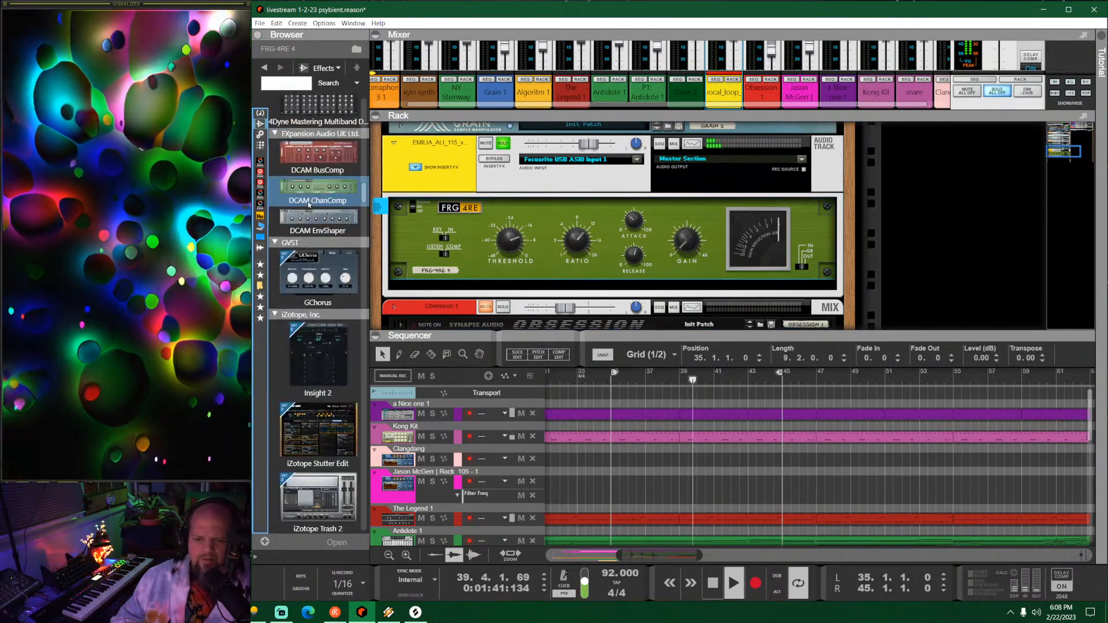
{"action": "scroll", "coordinate": [307, 204], "scroll_direction": "down", "scroll_amount": 8}
{"action": "scroll", "coordinate": [306, 204], "scroll_direction": "down", "scroll_amount": 15}
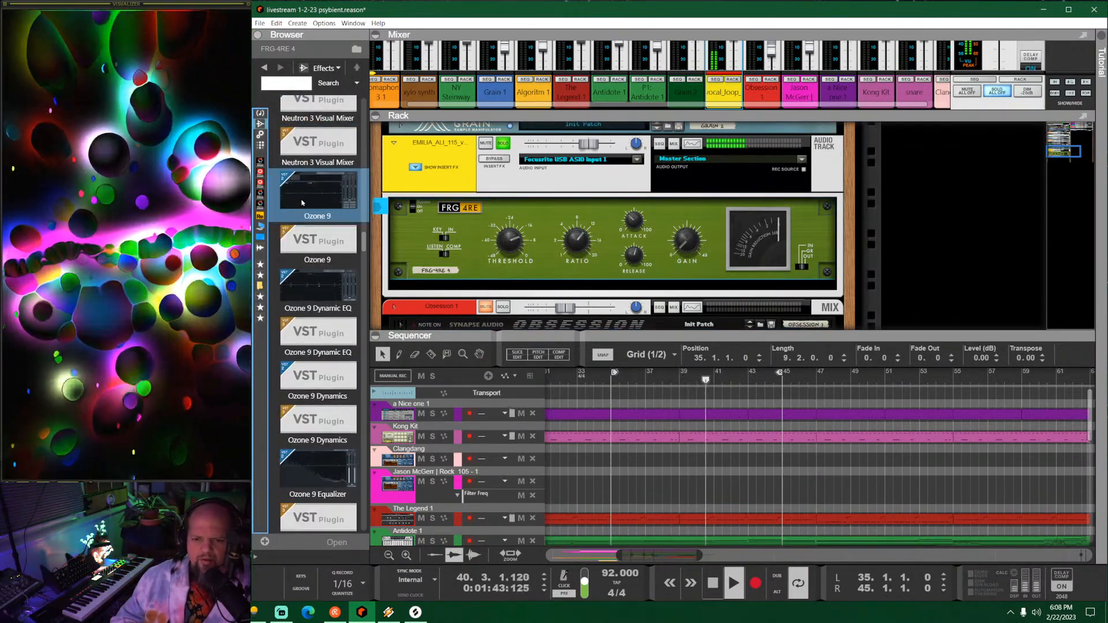
{"action": "scroll", "coordinate": [300, 201], "scroll_direction": "down", "scroll_amount": 15}
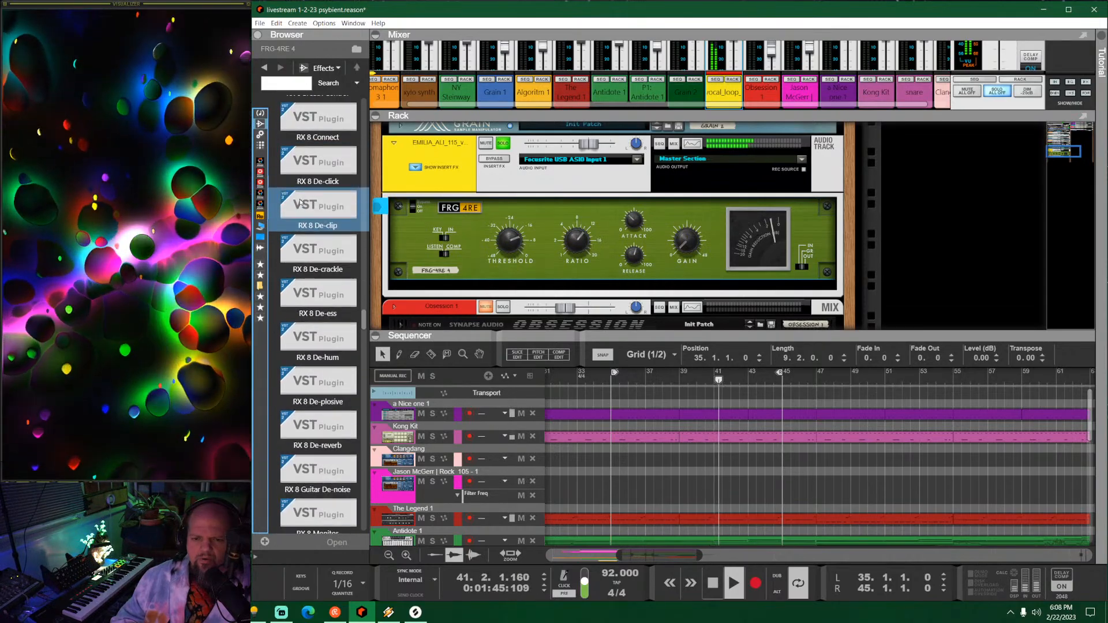
{"action": "scroll", "coordinate": [300, 202], "scroll_direction": "down", "scroll_amount": 8}
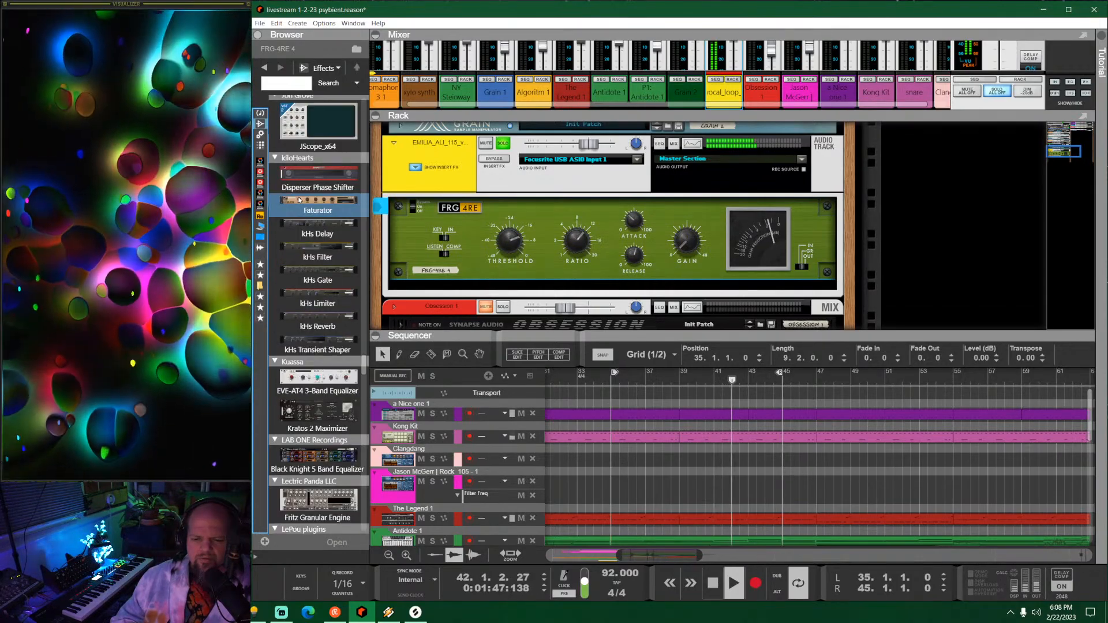
{"action": "scroll", "coordinate": [300, 200], "scroll_direction": "down", "scroll_amount": 8}
{"action": "scroll", "coordinate": [299, 200], "scroll_direction": "down", "scroll_amount": 15}
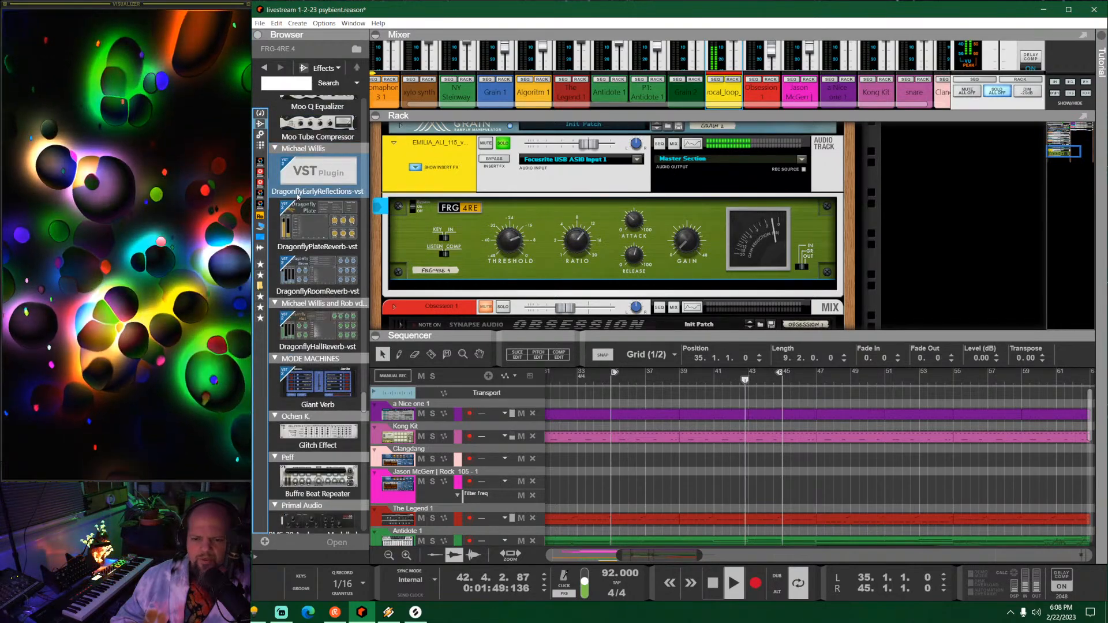
{"action": "left_click_drag", "start_coordinate": [318, 296], "coordinate": [574, 288]}
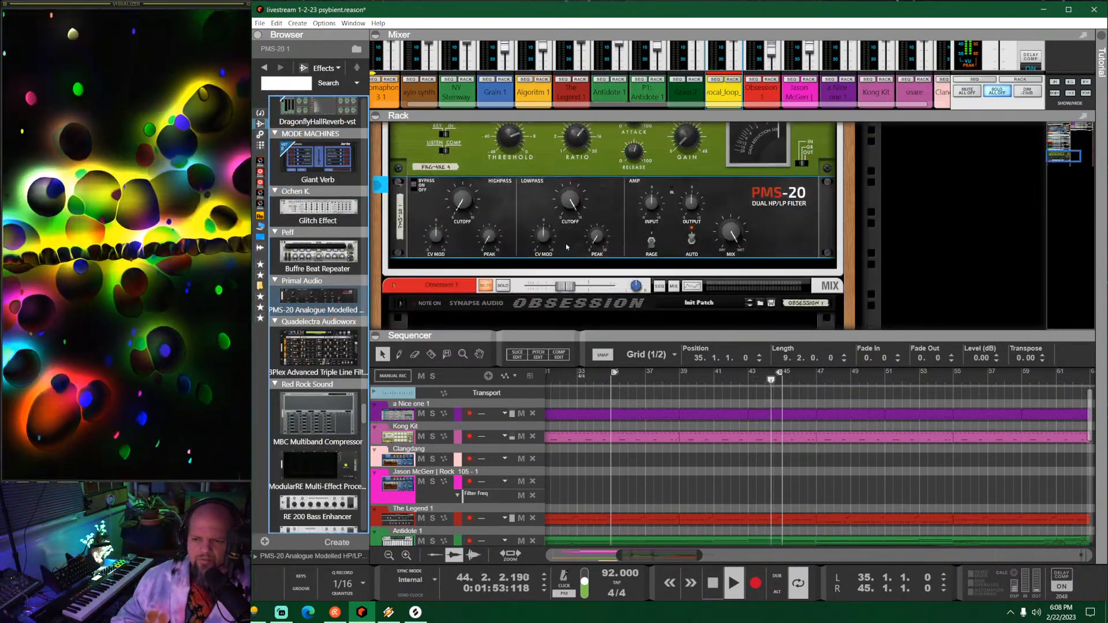
Step: Sweep the PMS-20's highpass cutoff during playback and set its highpass peak to 6.9
{"action": "left_click_drag", "start_coordinate": [466, 241], "coordinate": [483, 124]}
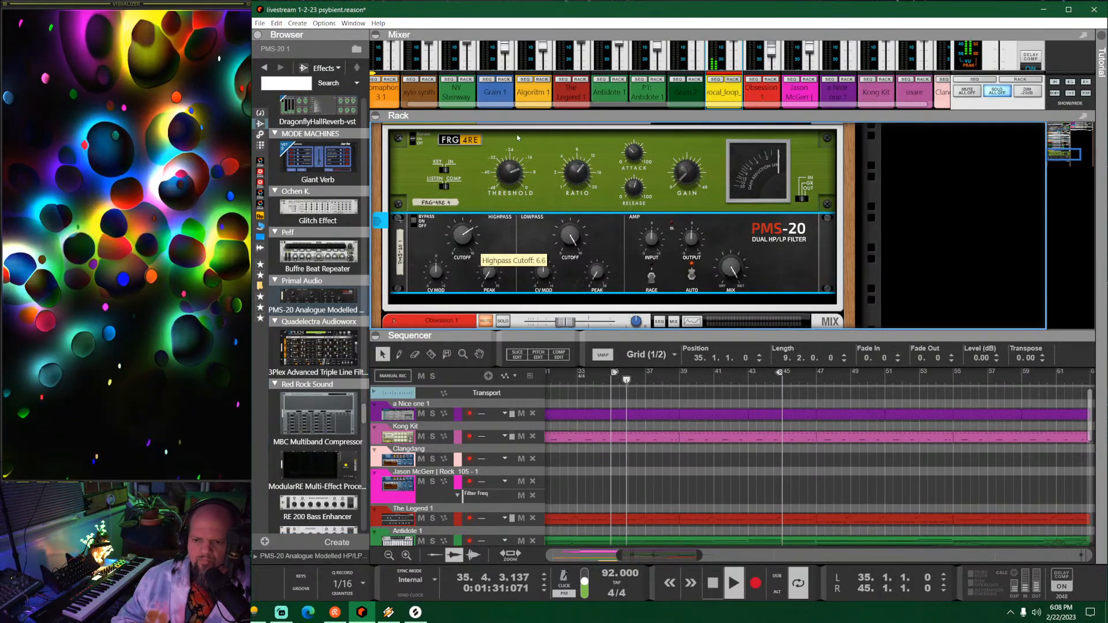
{"action": "left_click_drag", "start_coordinate": [571, 235], "coordinate": [606, 282]}
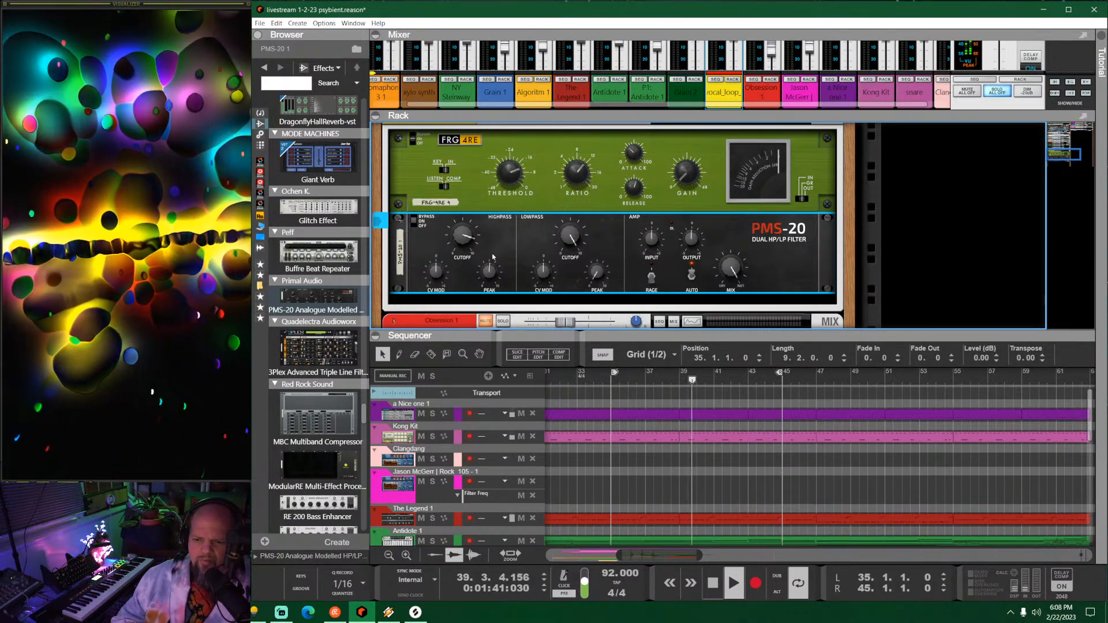
{"action": "left_click_drag", "start_coordinate": [461, 232], "coordinate": [490, 257]}
{"action": "left_click_drag", "start_coordinate": [489, 272], "coordinate": [490, 260]}
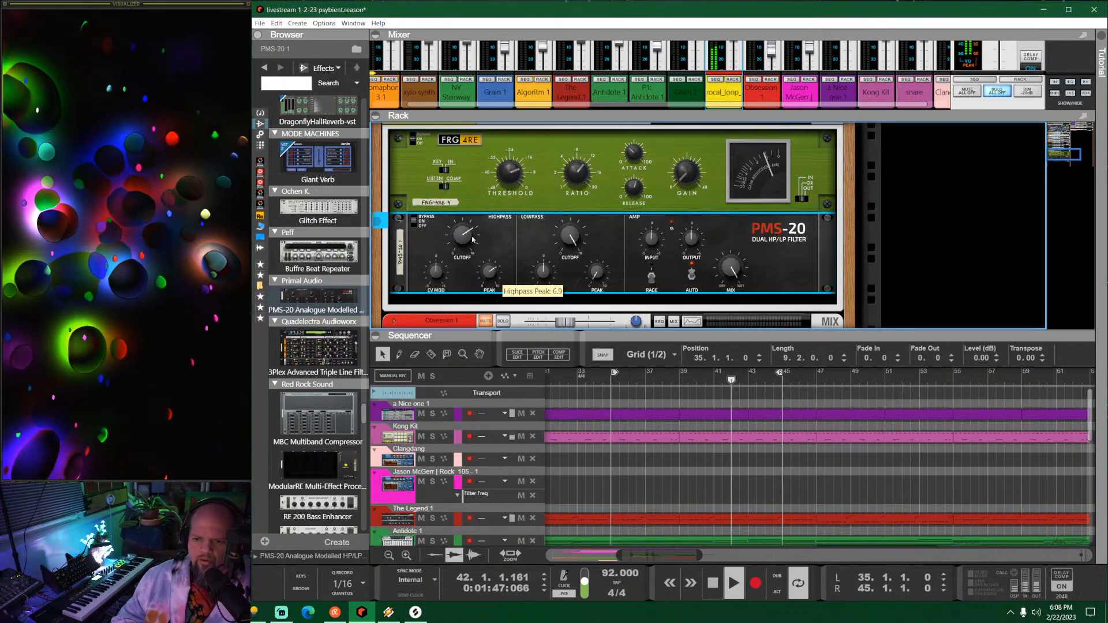
{"action": "mouse_move", "coordinate": [464, 234]}
{"action": "left_mouse_down"}
{"action": "mouse_move", "coordinate": [476, 216]}
{"action": "mouse_move", "coordinate": [481, 243]}
{"action": "left_mouse_up"}
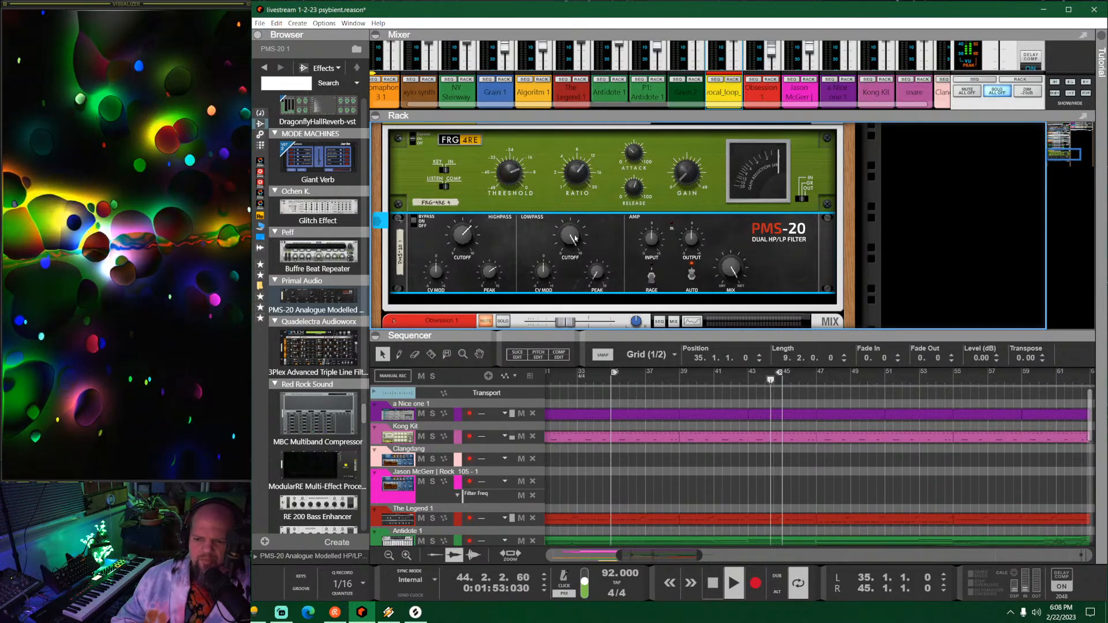
Step: Set the PMS-20's lowpass cutoff to about 8.5 and its highpass cutoff to about 5.7
{"action": "mouse_move", "coordinate": [573, 233]}
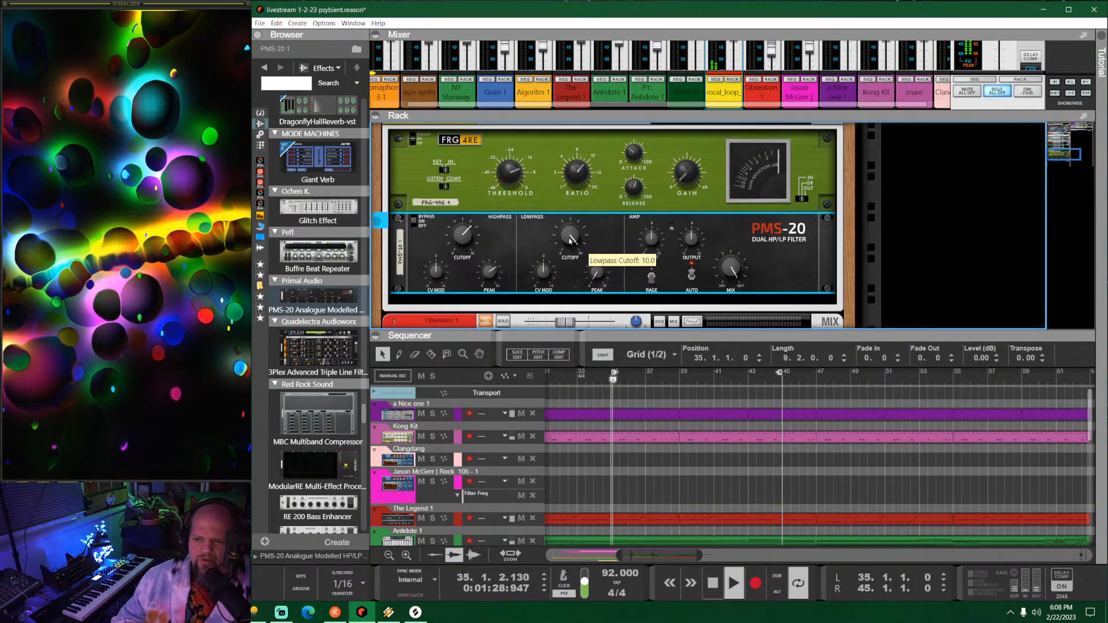
{"action": "left_click_drag", "start_coordinate": [570, 240], "coordinate": [636, 163]}
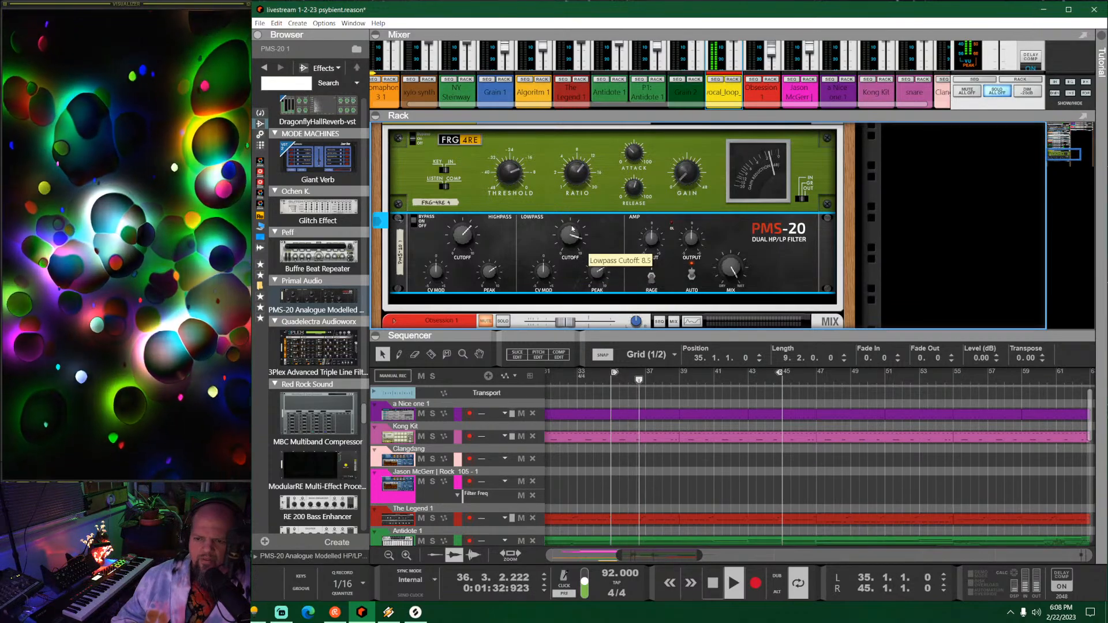
{"action": "mouse_move", "coordinate": [460, 231]}
{"action": "left_click_drag", "start_coordinate": [460, 231], "coordinate": [478, 259]}
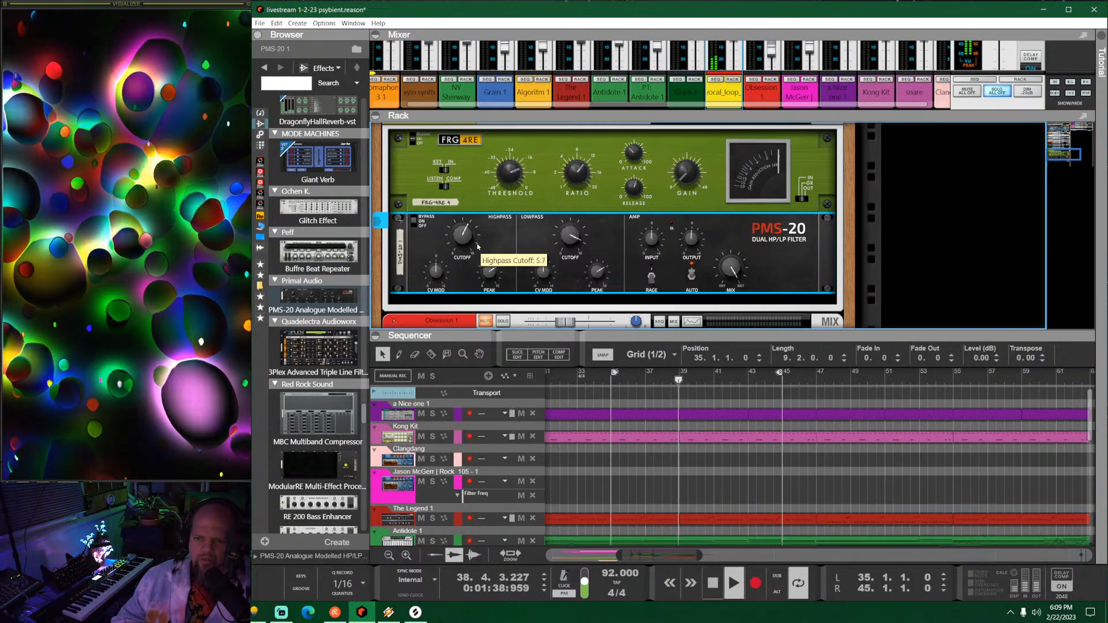
Step: Move the FRG-4RE compressor below the PMS-20 filter and retune the filter's highpass cutoff during playback
{"action": "mouse_move", "coordinate": [474, 173]}
{"action": "left_mouse_down"}
{"action": "mouse_move", "coordinate": [520, 271]}
{"action": "mouse_move", "coordinate": [577, 312]}
{"action": "mouse_move", "coordinate": [612, 259]}
{"action": "mouse_move", "coordinate": [620, 212]}
{"action": "left_mouse_up"}
{"action": "scroll", "coordinate": [612, 209], "scroll_direction": "up", "scroll_amount": 4}
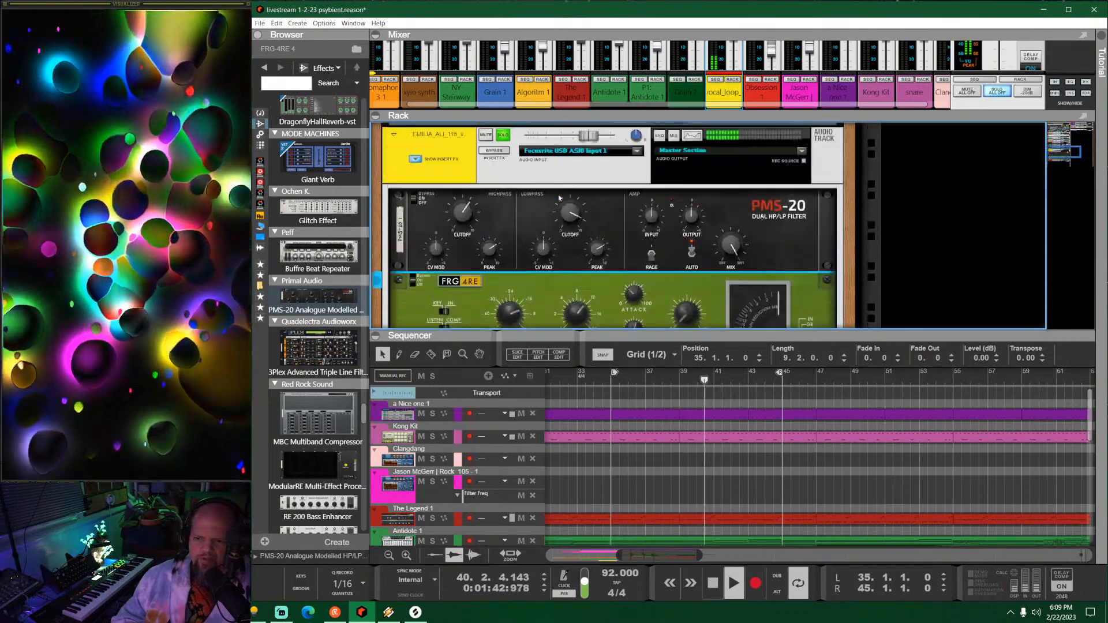
{"action": "left_click_drag", "start_coordinate": [463, 248], "coordinate": [462, 242]}
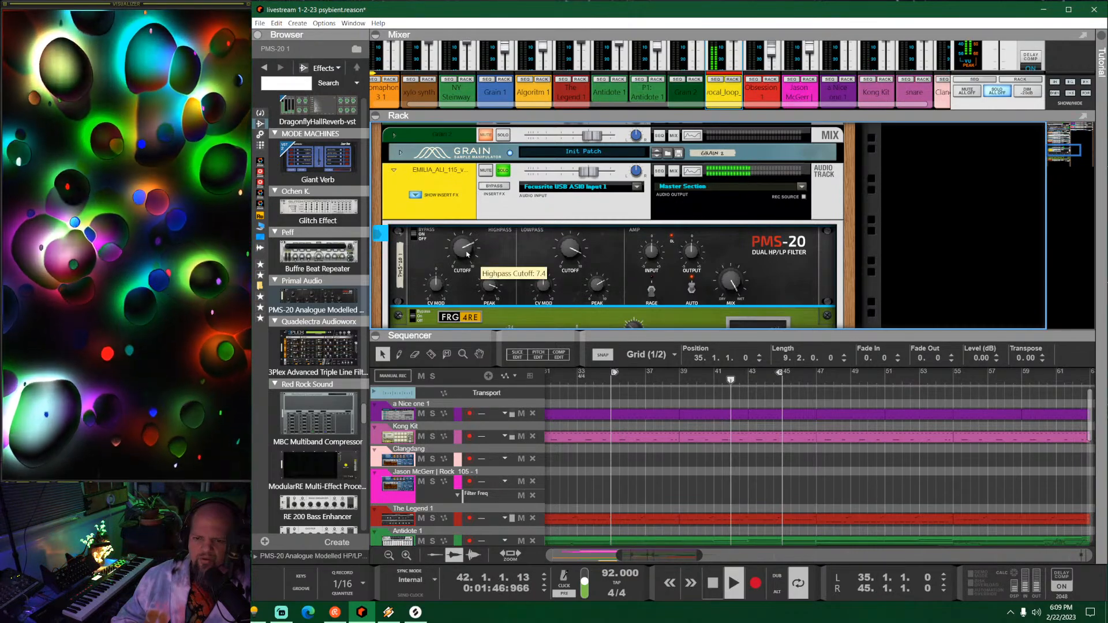
{"action": "mouse_move", "coordinate": [470, 262]}
{"action": "left_mouse_down"}
{"action": "mouse_move", "coordinate": [477, 277]}
{"action": "mouse_move", "coordinate": [476, 260]}
{"action": "left_mouse_up"}
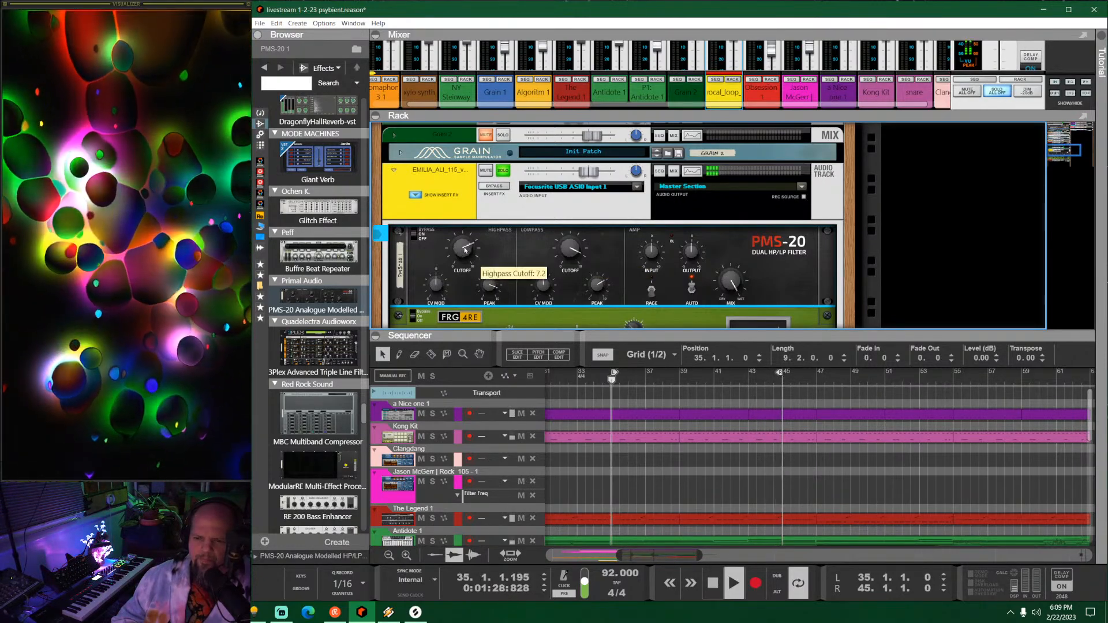
{"action": "mouse_move", "coordinate": [468, 255]}
{"action": "left_mouse_down"}
{"action": "mouse_move", "coordinate": [469, 270]}
{"action": "mouse_move", "coordinate": [468, 254]}
{"action": "left_mouse_up"}
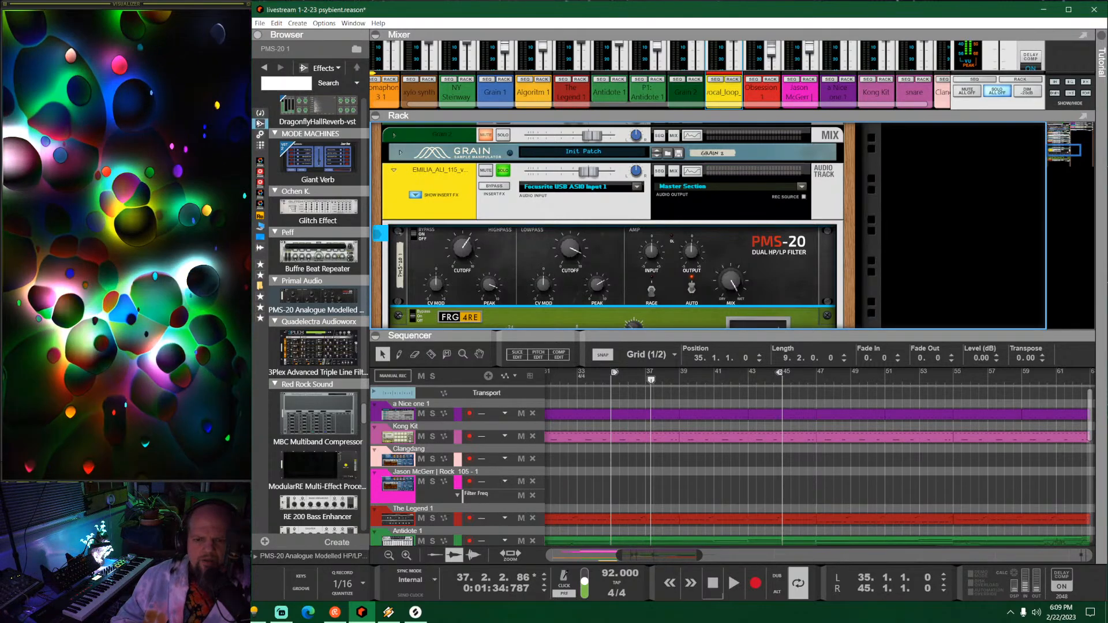
Step: Add a Pulsar Dual LFO above the PMS-20 and cable LFO 1 to its highpass CV input and LFO 2 to its lowpass CV input
{"action": "left_click", "coordinate": [260, 135]}
{"action": "left_click_drag", "start_coordinate": [317, 155], "coordinate": [563, 246]}
{"action": "key", "text": "Tab"}
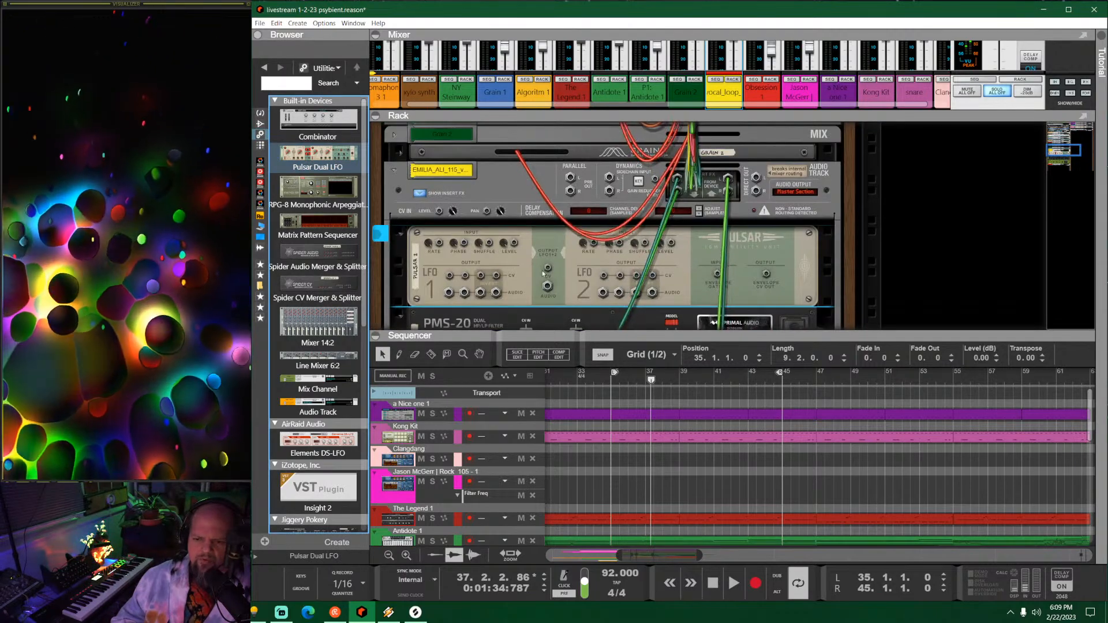
{"action": "scroll", "coordinate": [462, 219], "scroll_direction": "down", "scroll_amount": 2}
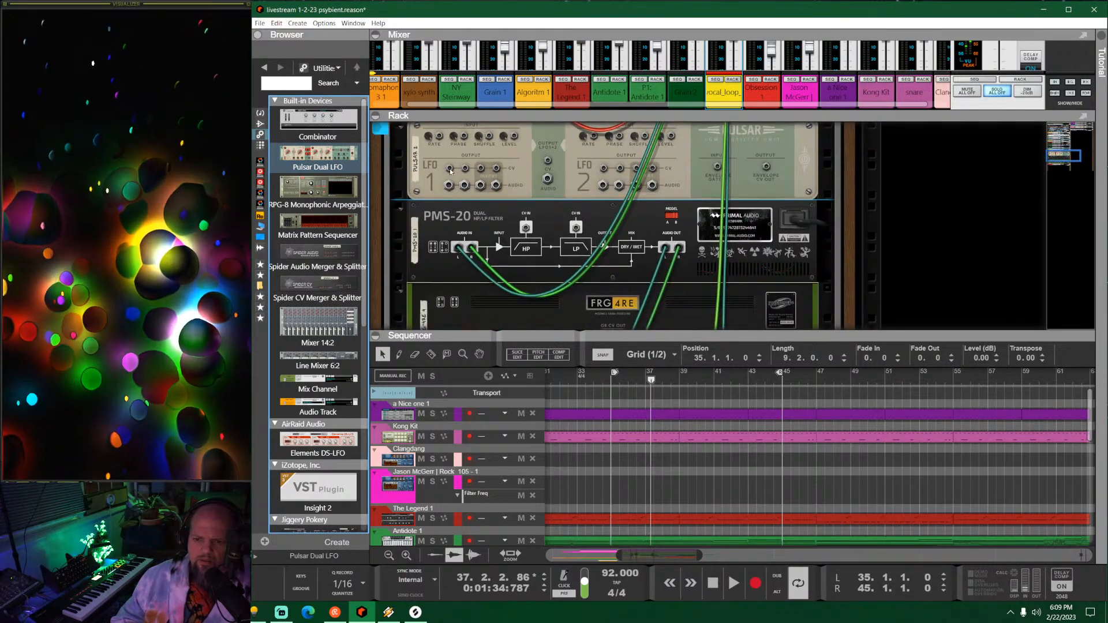
{"action": "left_click_drag", "start_coordinate": [449, 169], "coordinate": [526, 228]}
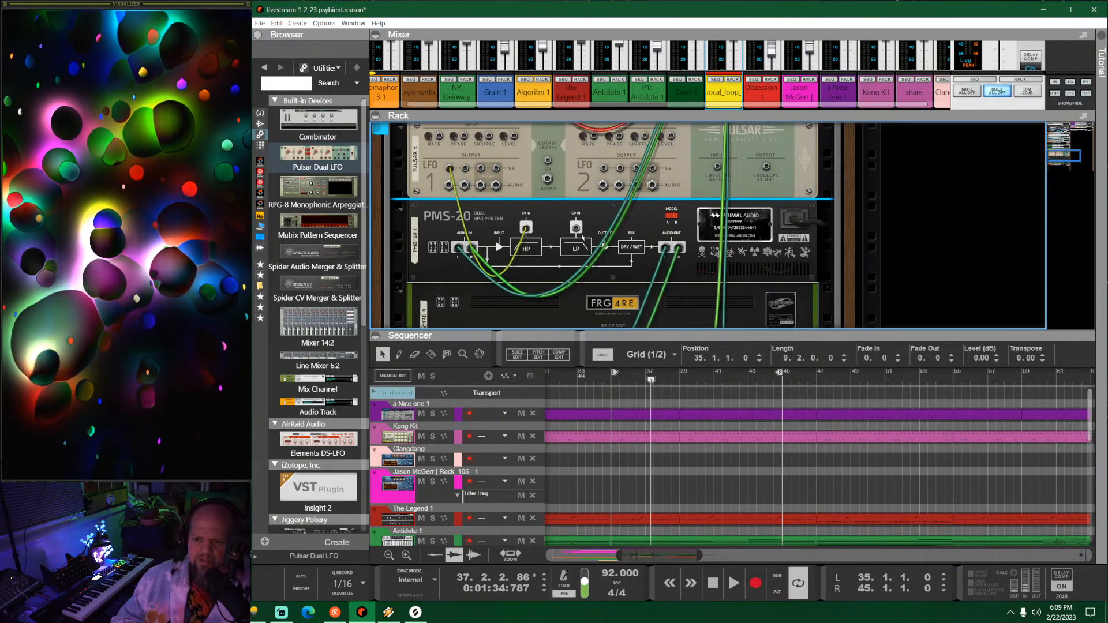
{"action": "left_click_drag", "start_coordinate": [605, 169], "coordinate": [576, 228]}
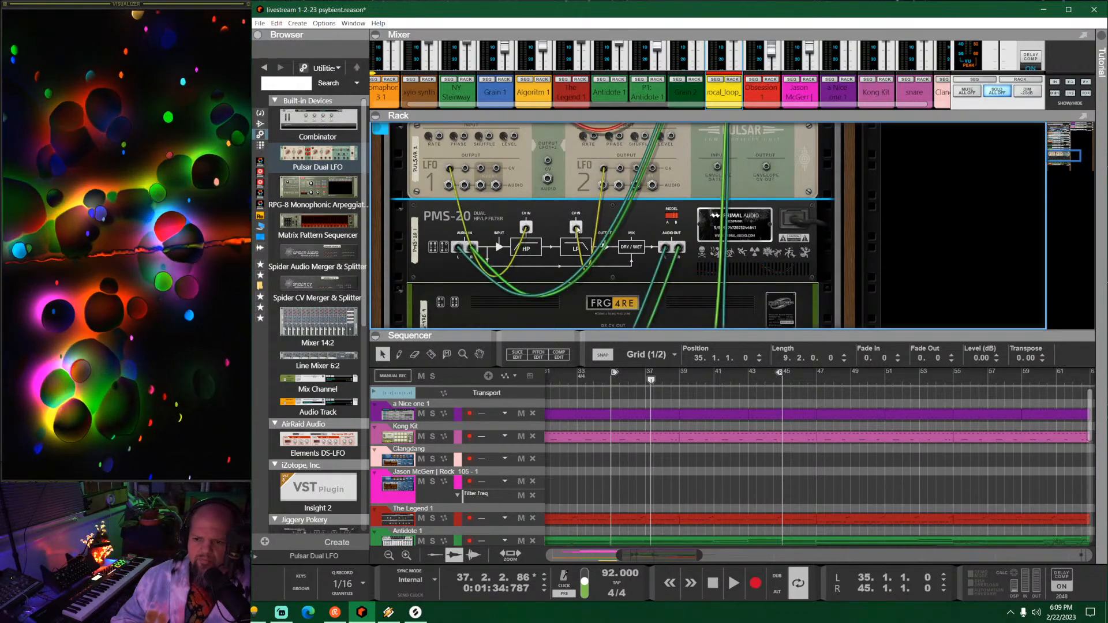
{"action": "key", "text": "Tab"}
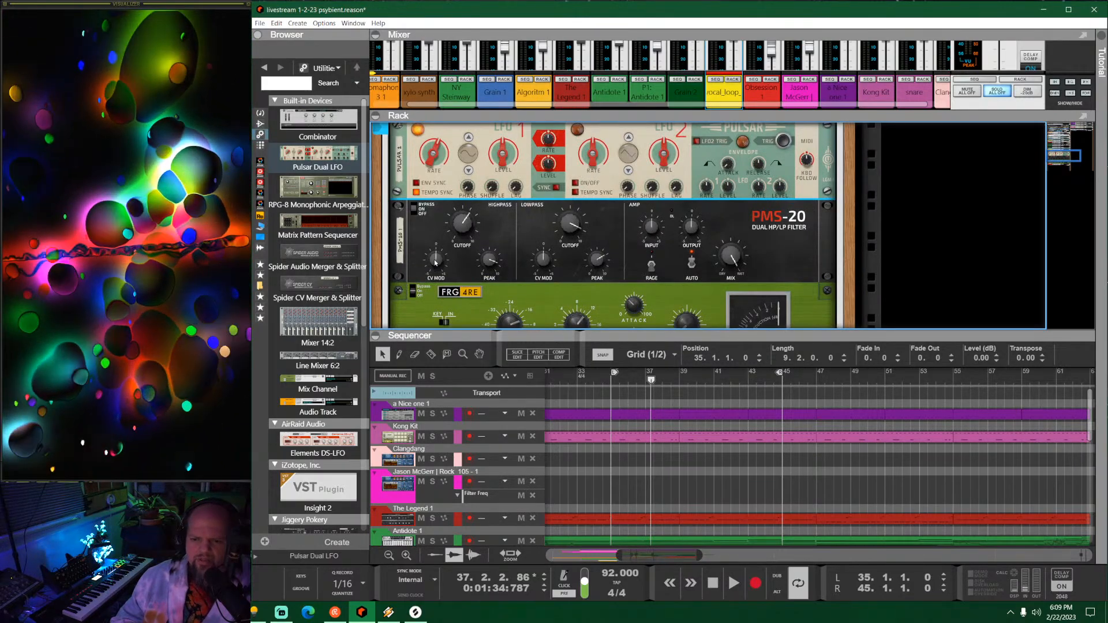
Step: Set the Pulsar's LFO 1 to a free-running rate of 0.38 Hz and adjust its level
{"action": "scroll", "coordinate": [462, 253], "scroll_direction": "up", "scroll_amount": 2}
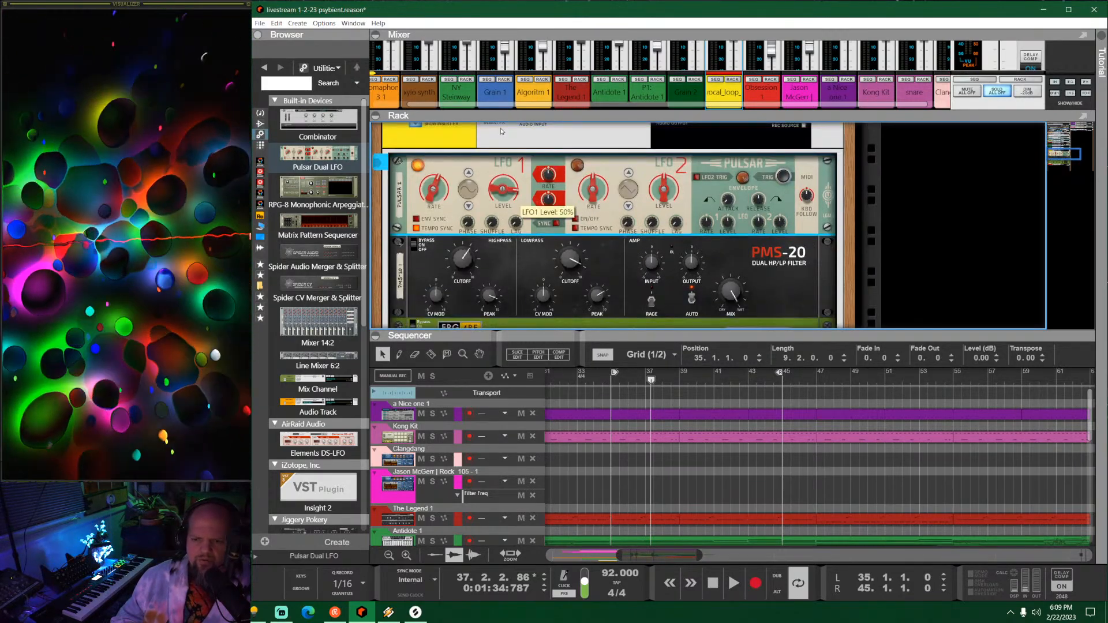
{"action": "mouse_move", "coordinate": [433, 192]}
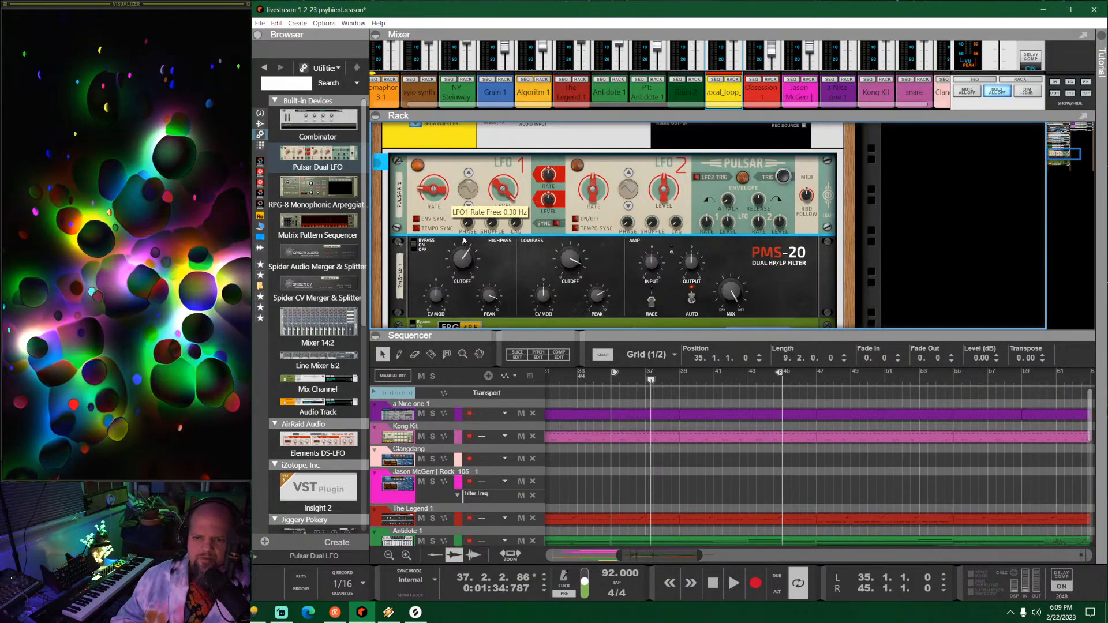
Step: Enlarge the sequencer area slightly and play from bar 35 with the PMS-20's highpass CV modulation adjusted
{"action": "left_click_drag", "start_coordinate": [570, 334], "coordinate": [570, 317]}
{"action": "left_click", "coordinate": [612, 362]}
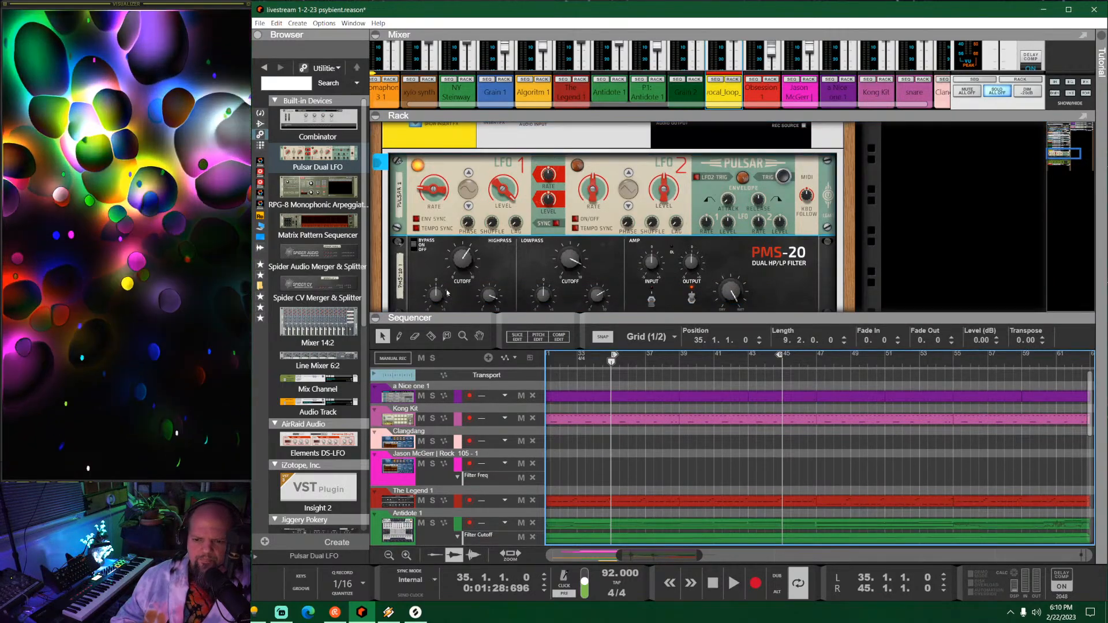
{"action": "left_click", "coordinate": [447, 293]}
{"action": "key", "text": "space"}
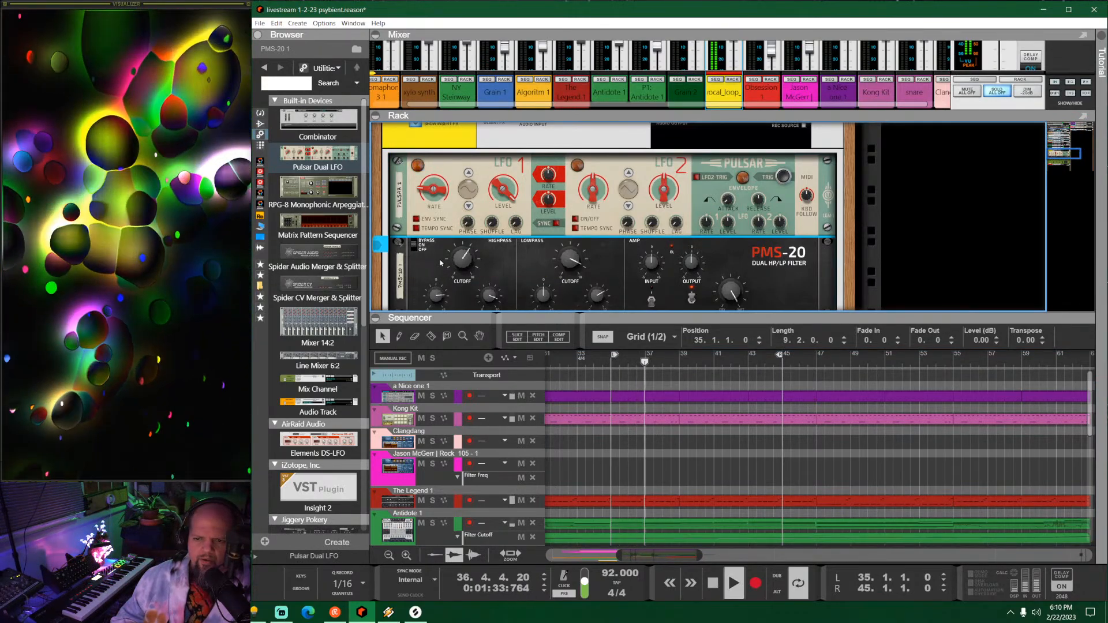
Step: Set the PMS-20's lowpass cutoff to 7.1, then switch on the Pulsar's LFO 2 and adjust its rate
{"action": "left_click", "coordinate": [438, 220]}
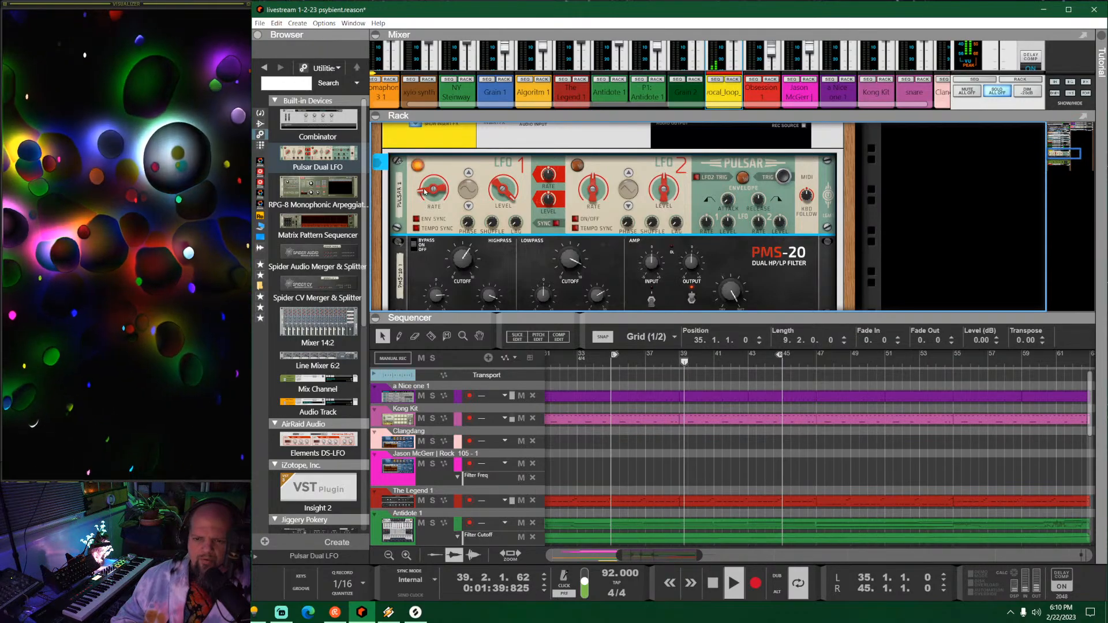
{"action": "mouse_move", "coordinate": [426, 196]}
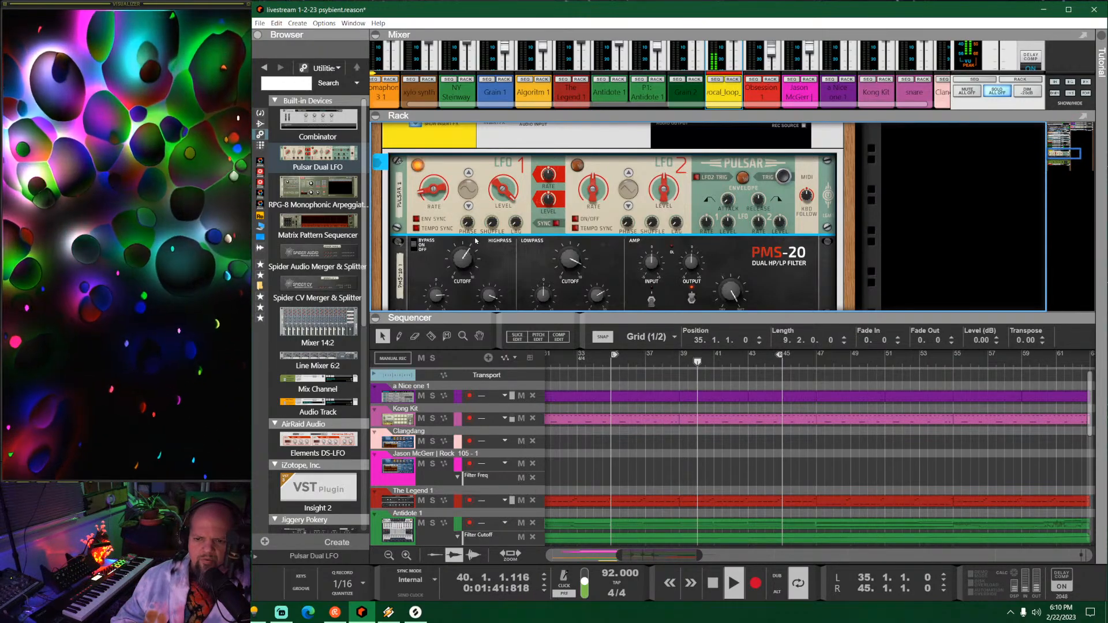
{"action": "left_click", "coordinate": [613, 238]}
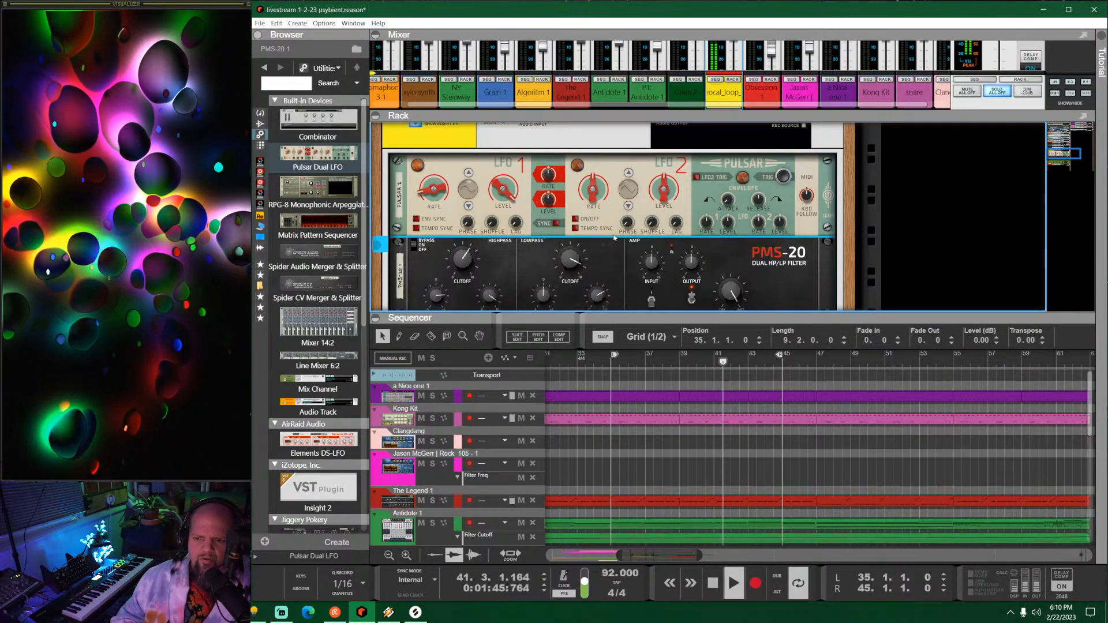
{"action": "mouse_move", "coordinate": [571, 261]}
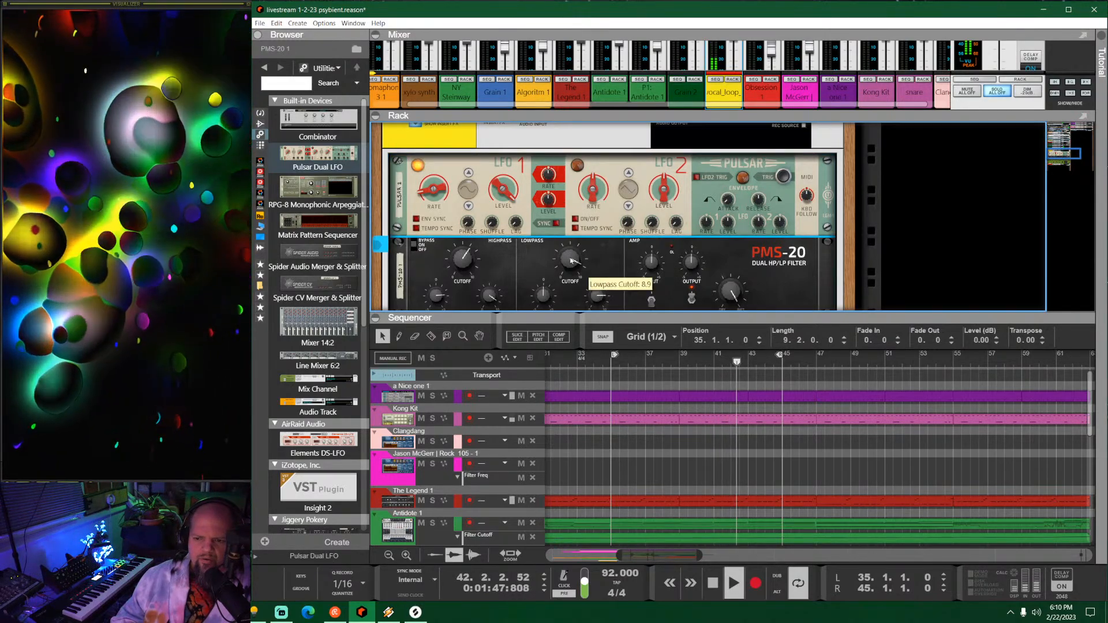
{"action": "left_click_drag", "start_coordinate": [571, 261], "coordinate": [570, 272]}
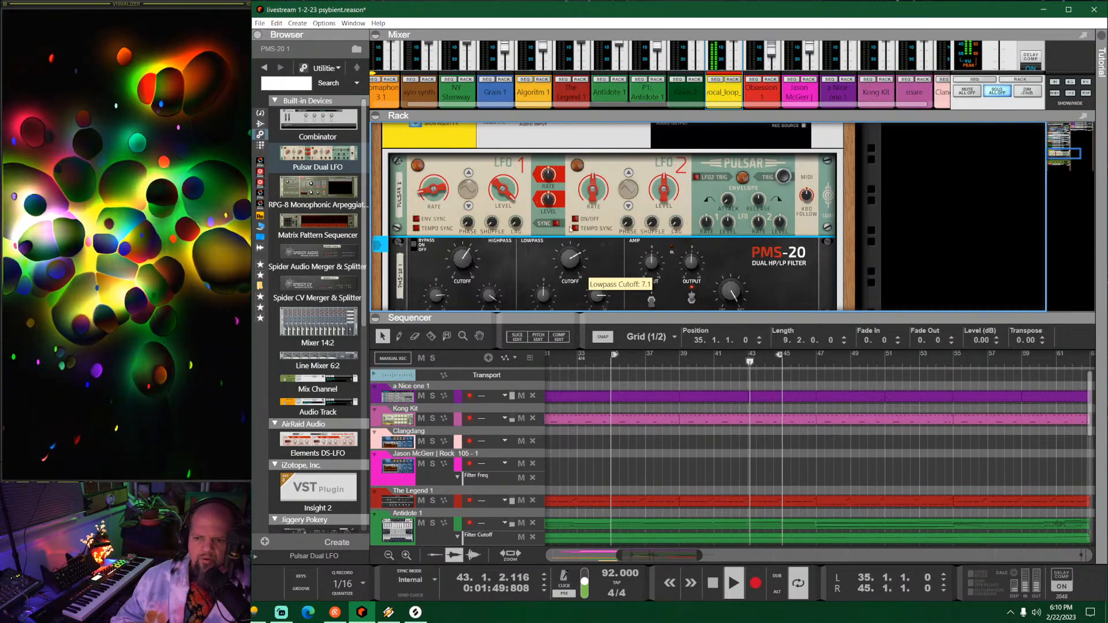
{"action": "left_click", "coordinate": [575, 219]}
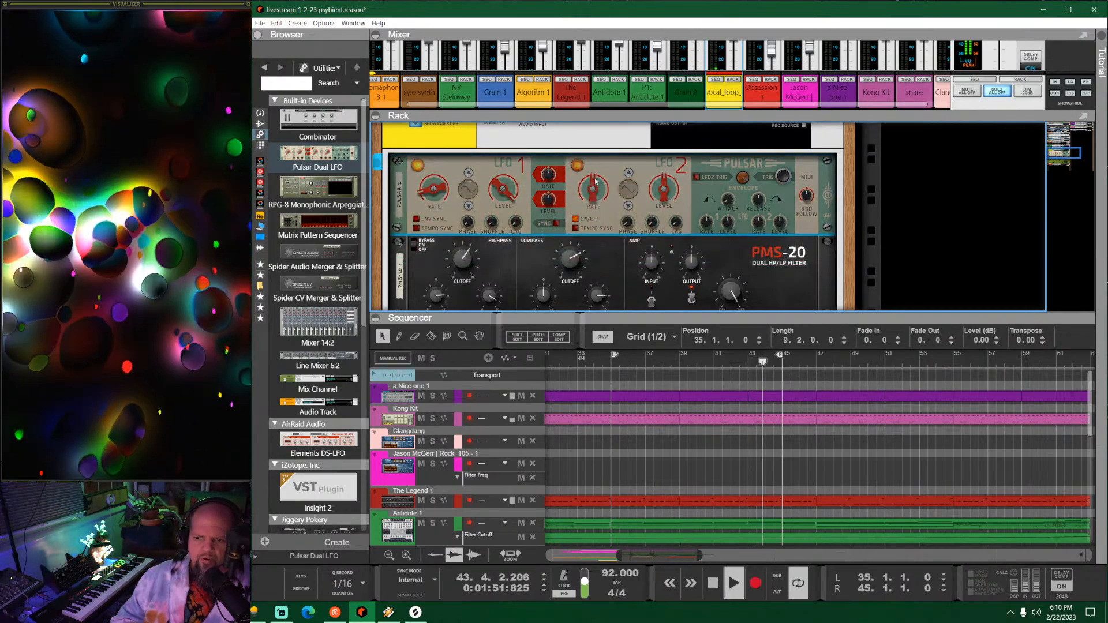
{"action": "left_click_drag", "start_coordinate": [594, 187], "coordinate": [611, 257]}
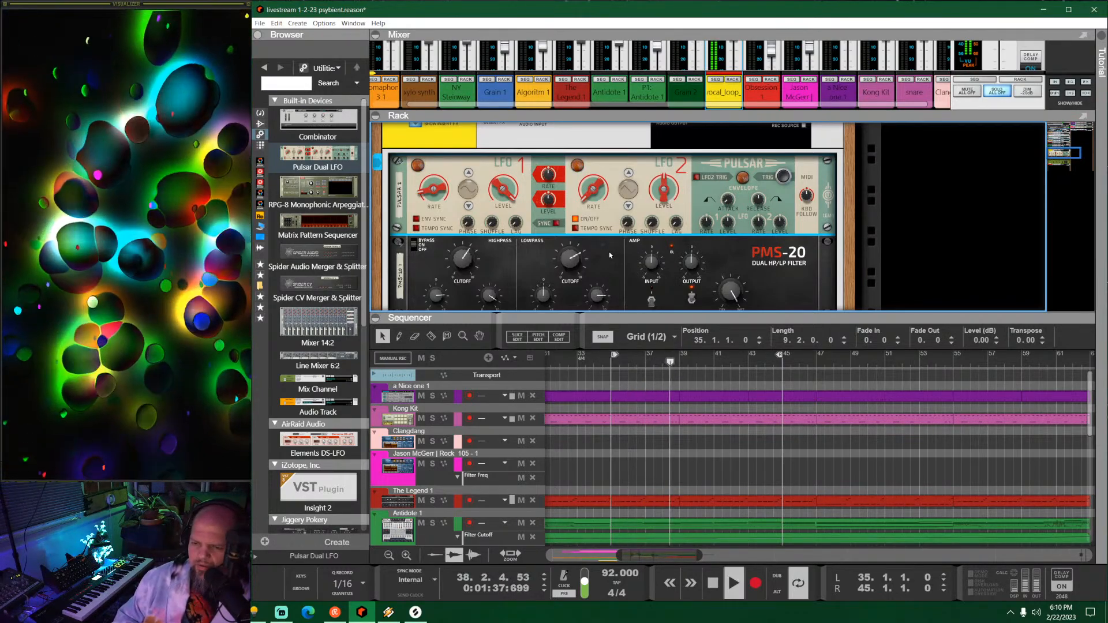
Step: Set the FRG-4RE compressor's threshold to -12.2 dB and adjust the PMS-20's amp input level during playback
{"action": "scroll", "coordinate": [618, 230], "scroll_direction": "down", "scroll_amount": 3}
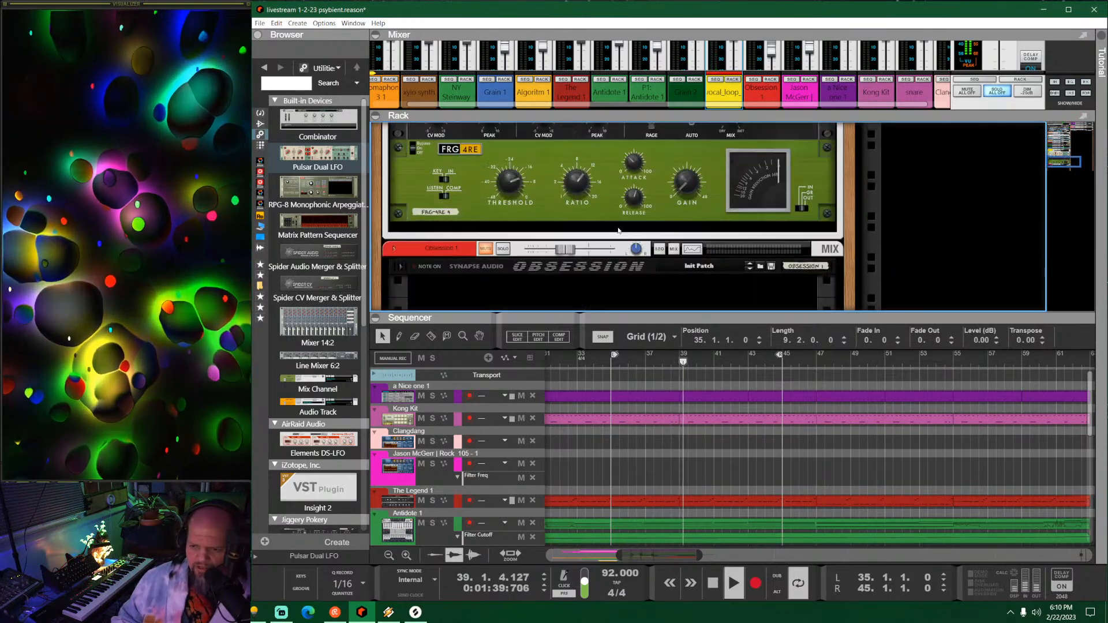
{"action": "scroll", "coordinate": [618, 231], "scroll_direction": "up", "scroll_amount": 2}
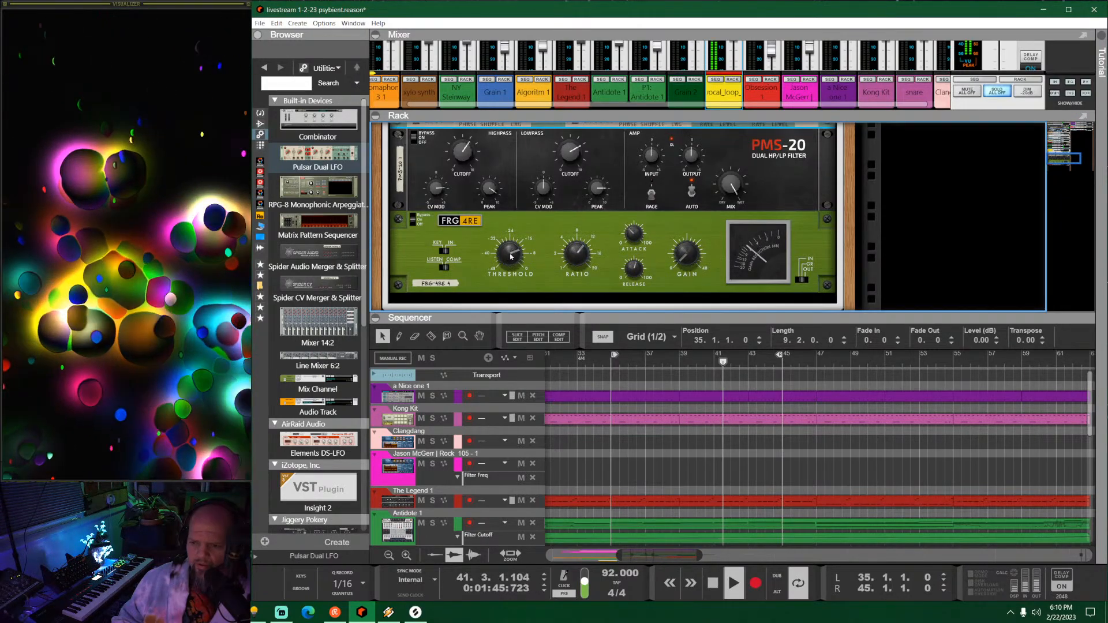
{"action": "left_click", "coordinate": [670, 259]}
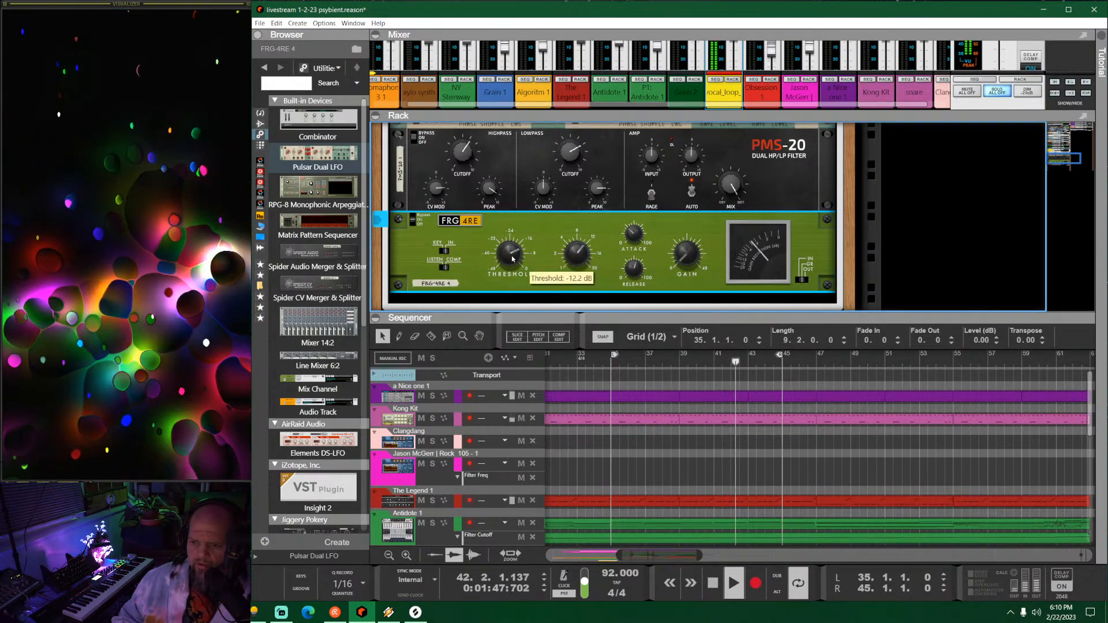
{"action": "mouse_move", "coordinate": [733, 186]}
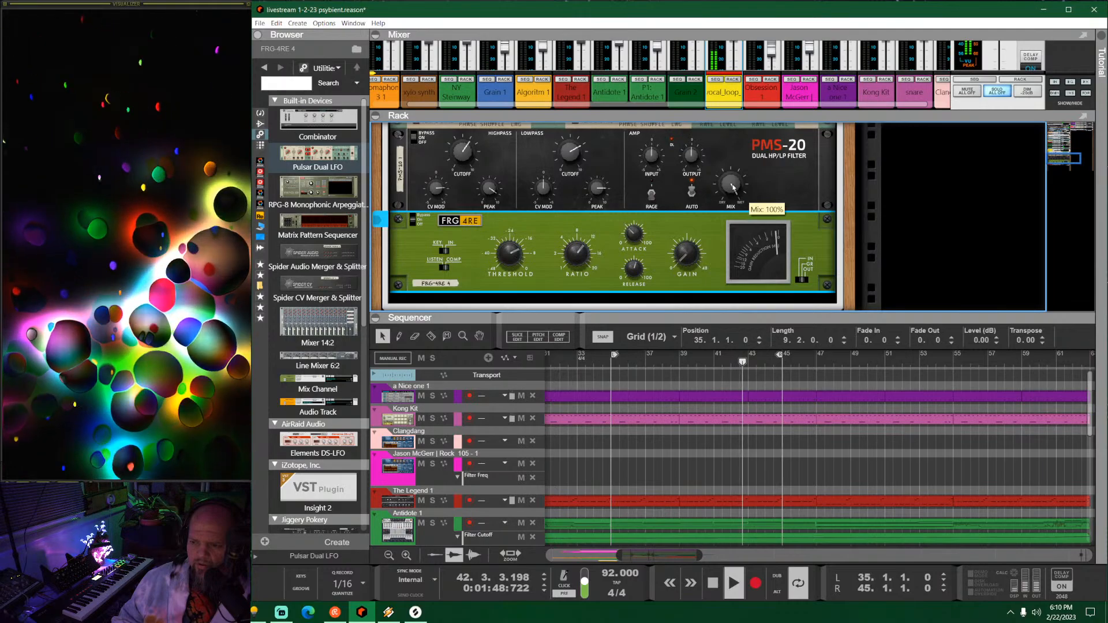
{"action": "left_click", "coordinate": [700, 176]}
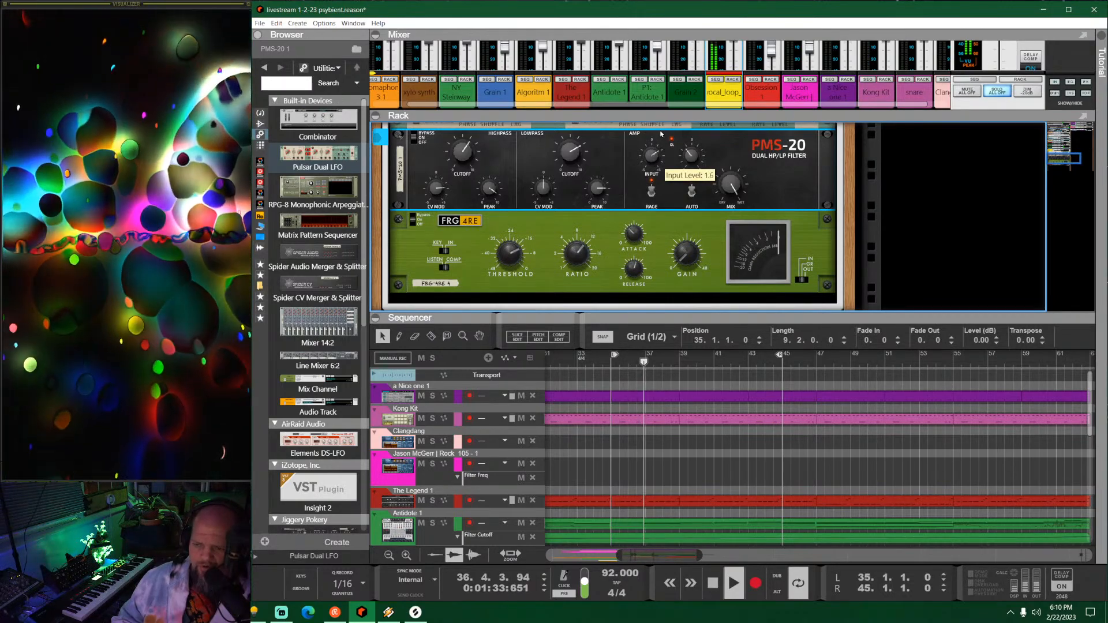
{"action": "left_click_drag", "start_coordinate": [663, 132], "coordinate": [671, 161]}
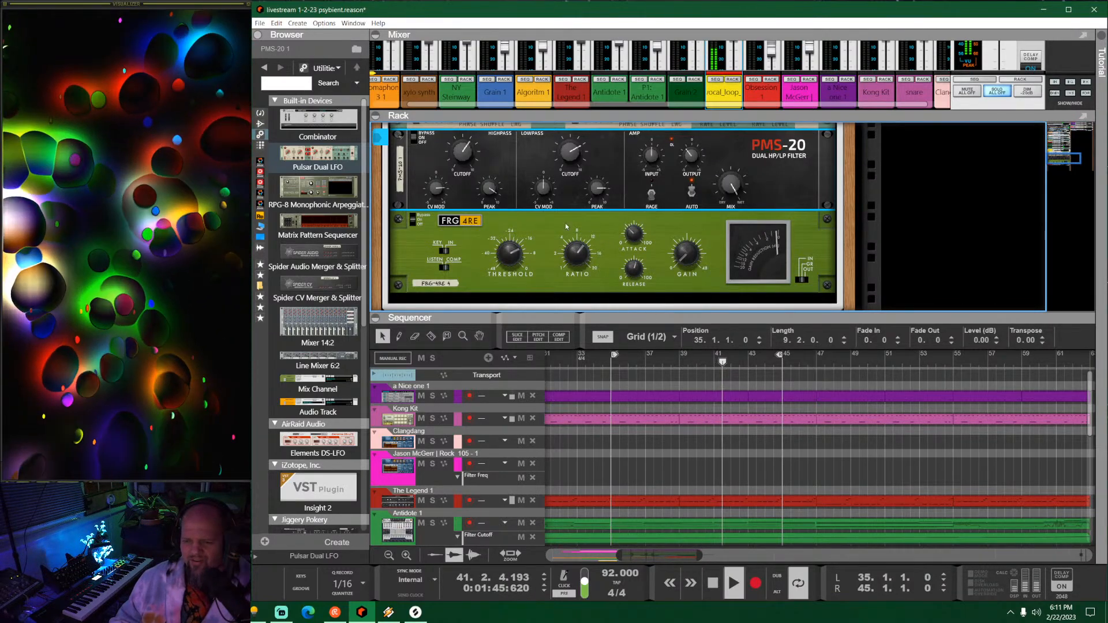
Step: Hide the vocal loop track's insert effects and fold its audio track device in the rack
{"action": "scroll", "coordinate": [455, 226], "scroll_direction": "up", "scroll_amount": 3}
{"action": "left_click", "coordinate": [416, 161]}
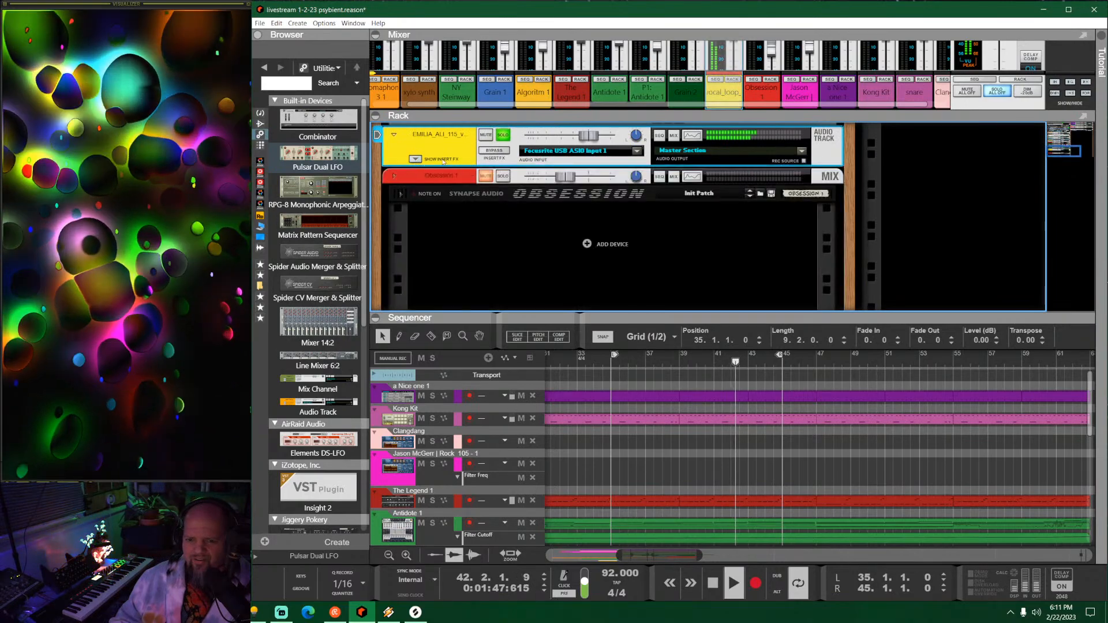
{"action": "left_click", "coordinate": [394, 134]}
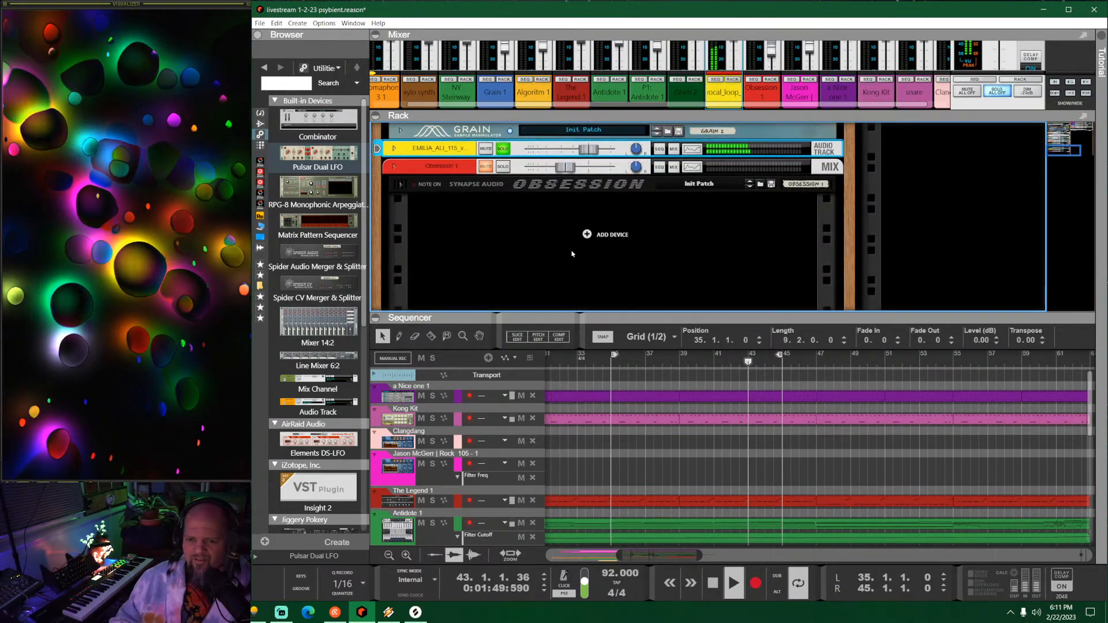
Step: Give the sequencer and mixer areas the rack's space and slightly lower the vocal loop's channel fader
{"action": "left_click_drag", "start_coordinate": [766, 312], "coordinate": [777, 95]}
{"action": "scroll", "coordinate": [672, 394], "scroll_direction": "down", "scroll_amount": 3}
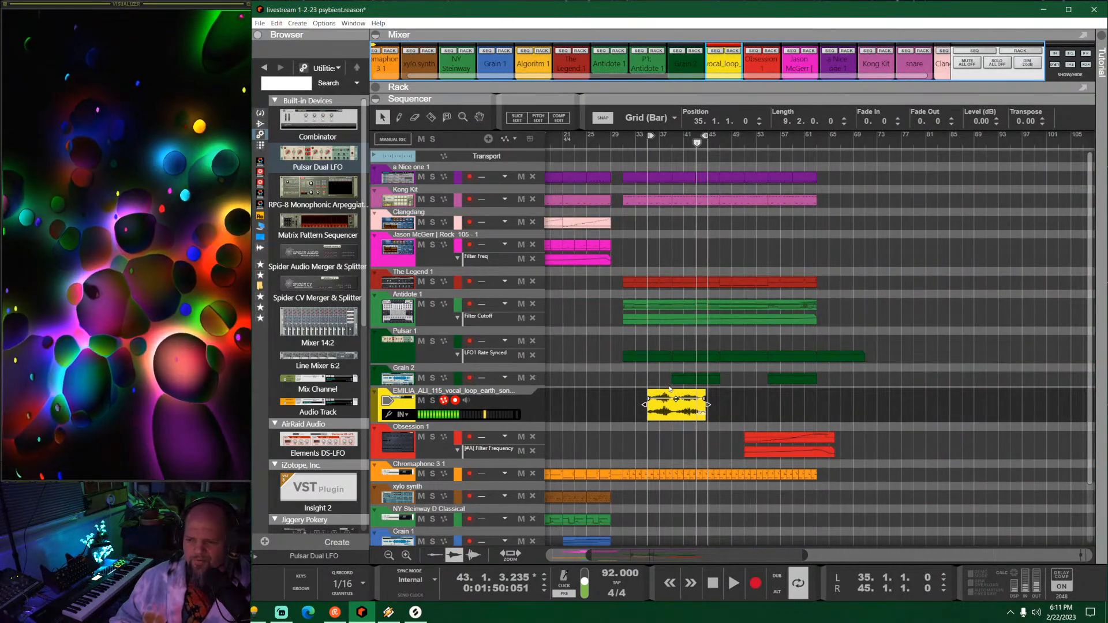
{"action": "left_click_drag", "start_coordinate": [721, 81], "coordinate": [740, 138]}
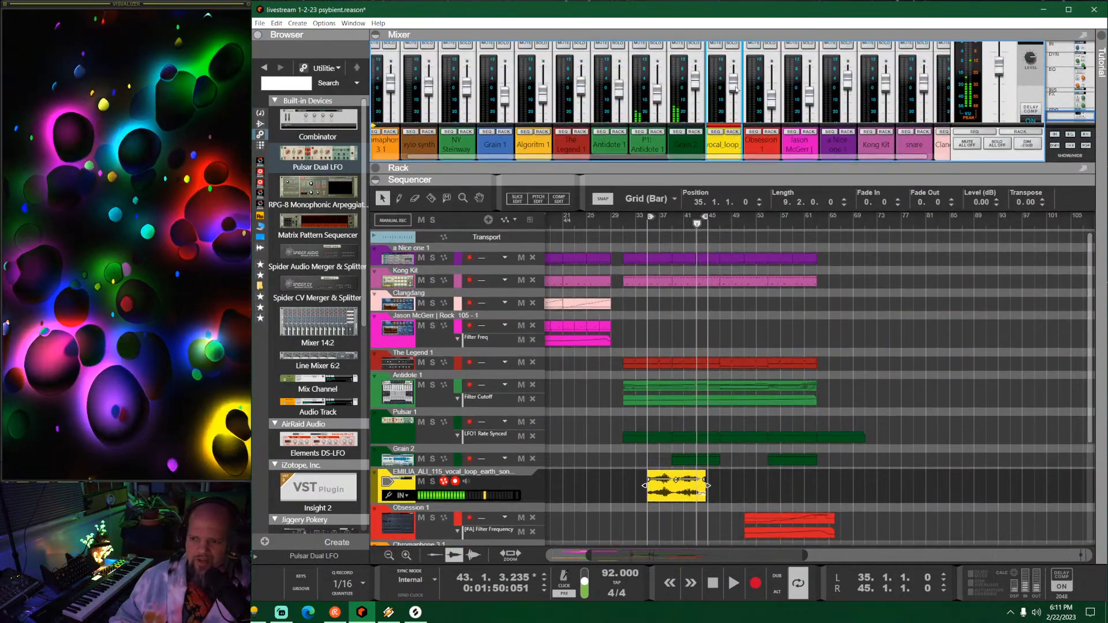
{"action": "left_click_drag", "start_coordinate": [736, 90], "coordinate": [739, 94]}
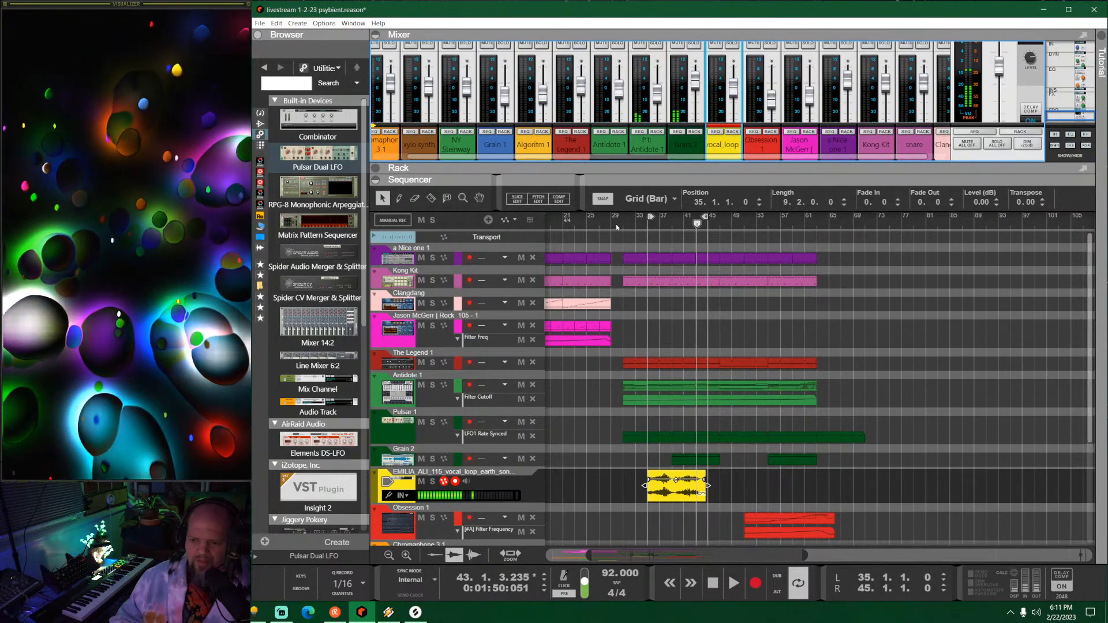
Step: Set the loop range from bar 31 to bar 63 and duplicate the vocal loop clip at bar 45
{"action": "left_click", "coordinate": [624, 217]}
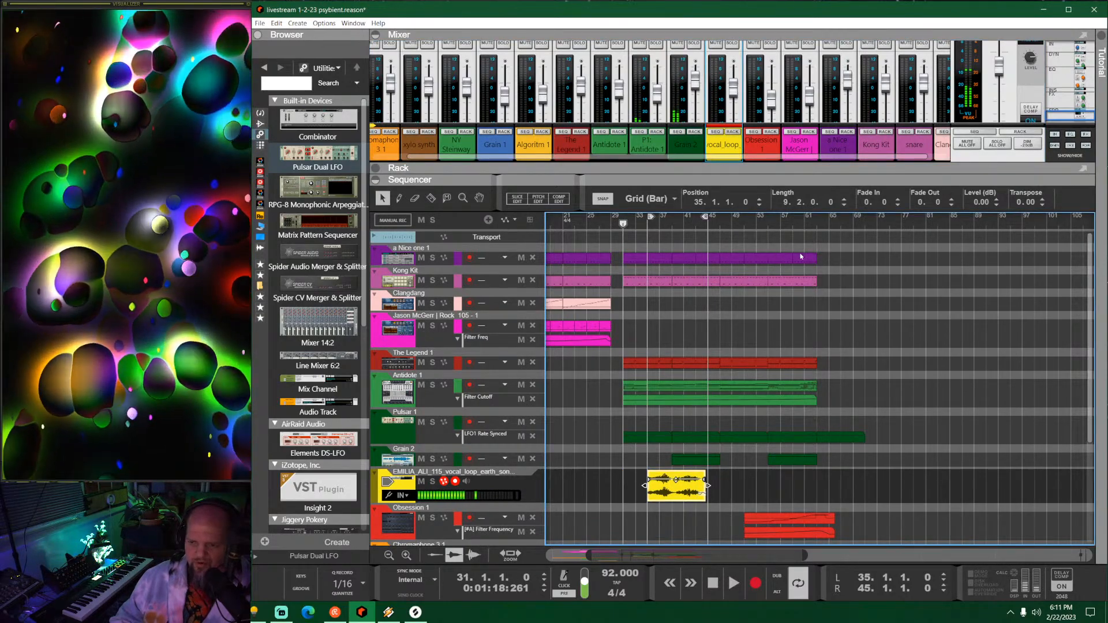
{"action": "left_click", "coordinate": [819, 223], "text": "alt"}
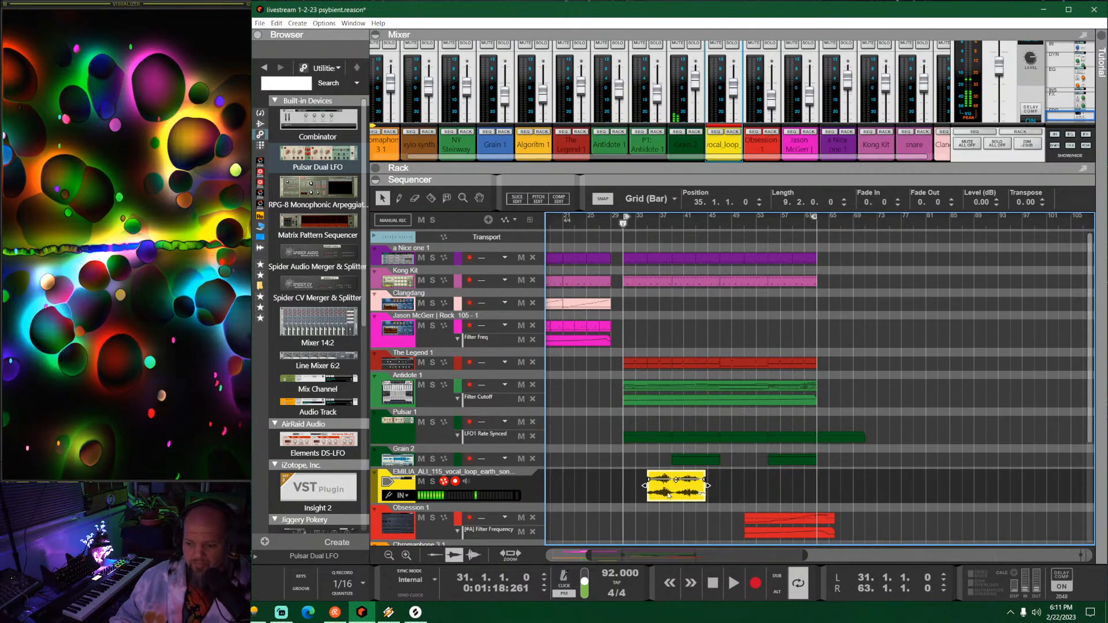
{"action": "left_click_drag", "start_coordinate": [668, 494], "coordinate": [731, 495]}
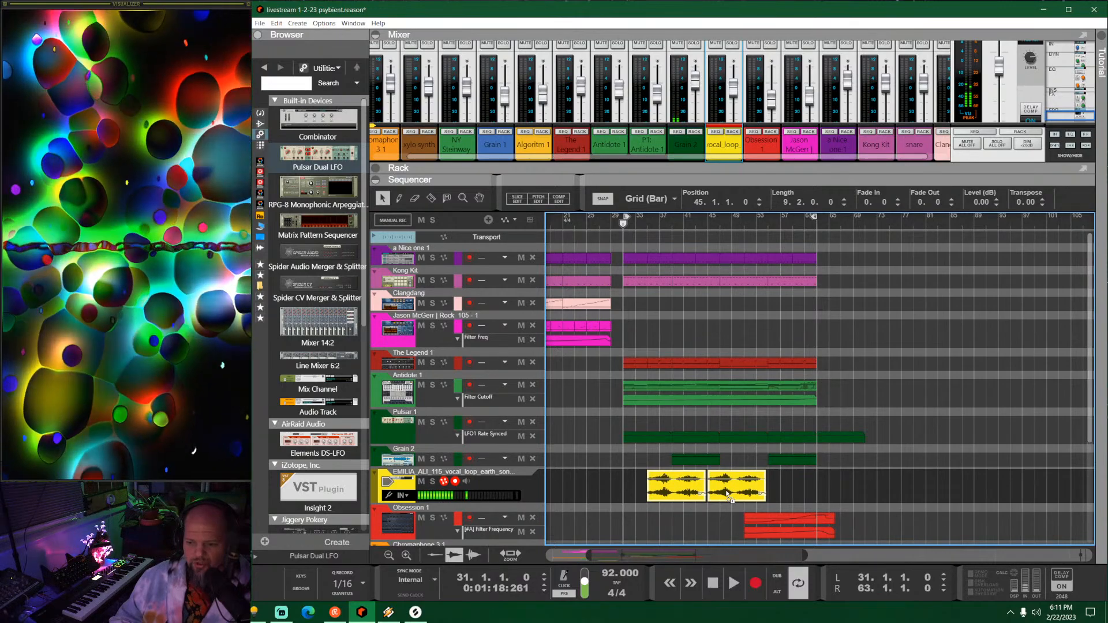
{"action": "mouse_move", "coordinate": [728, 495]}
{"action": "left_mouse_down"}
{"action": "mouse_move", "coordinate": [767, 498]}
{"action": "mouse_move", "coordinate": [731, 495]}
{"action": "left_mouse_up"}
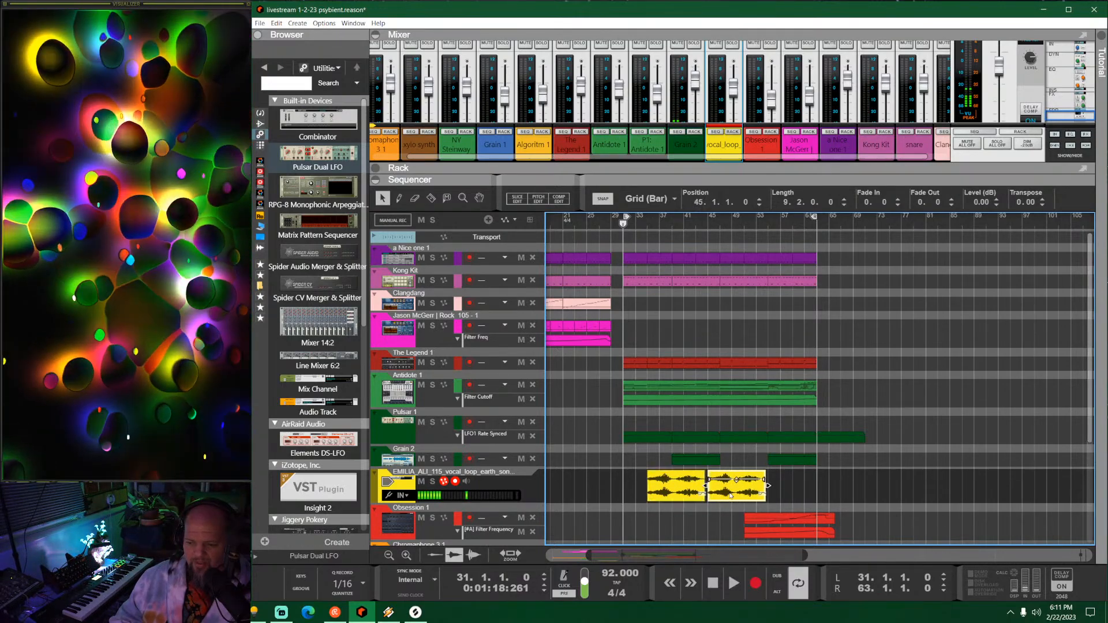
Step: Try another copy of the vocal loop clip at bar 55 during playback and delete it
{"action": "key", "text": "space"}
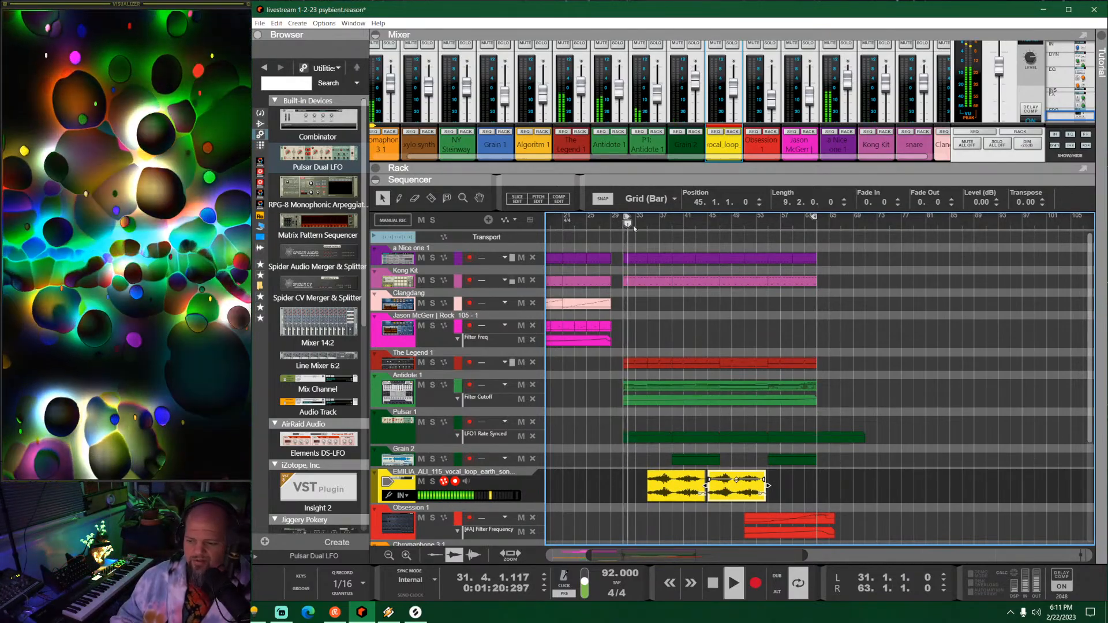
{"action": "left_click_drag", "start_coordinate": [734, 498], "coordinate": [798, 494]}
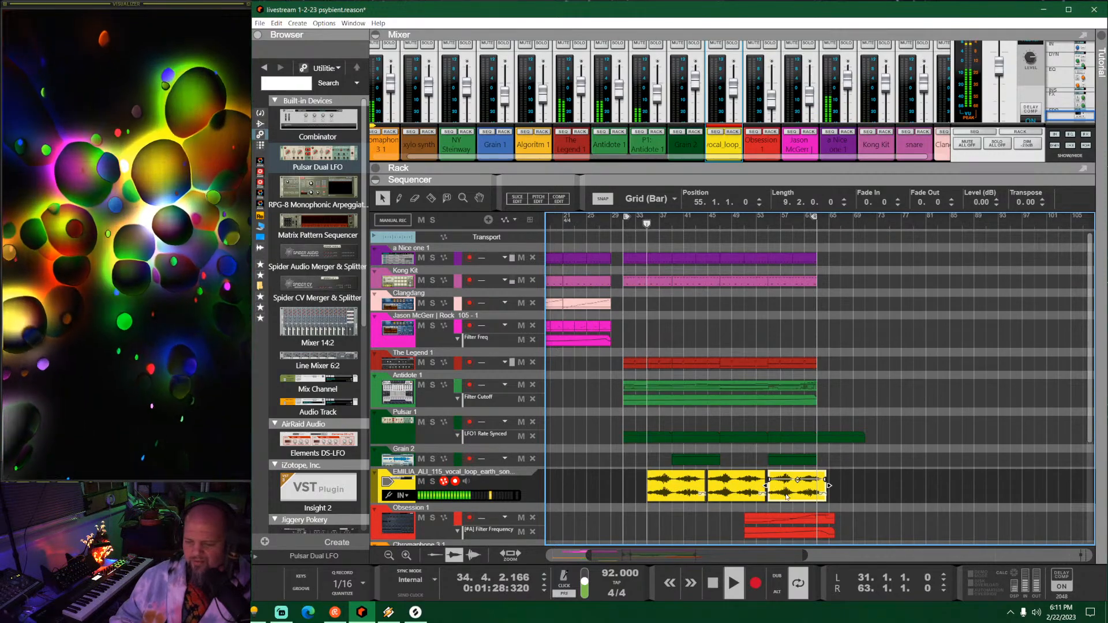
{"action": "key", "text": "Delete"}
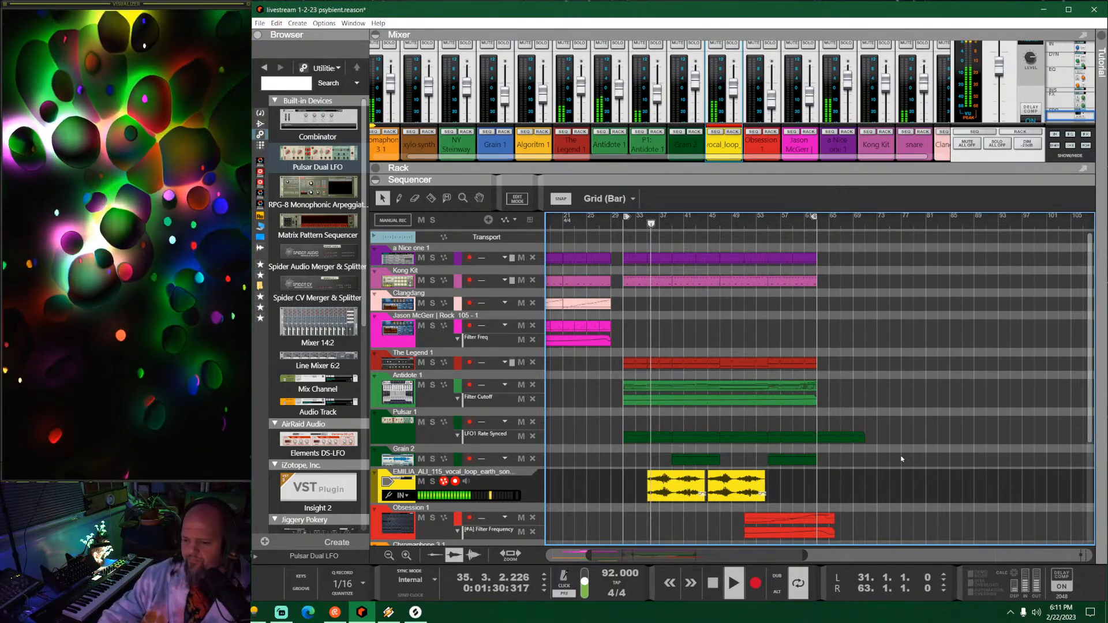
Step: Move the second vocal loop clip away from the first, out to bar 56.3
{"action": "left_click", "coordinate": [730, 492]}
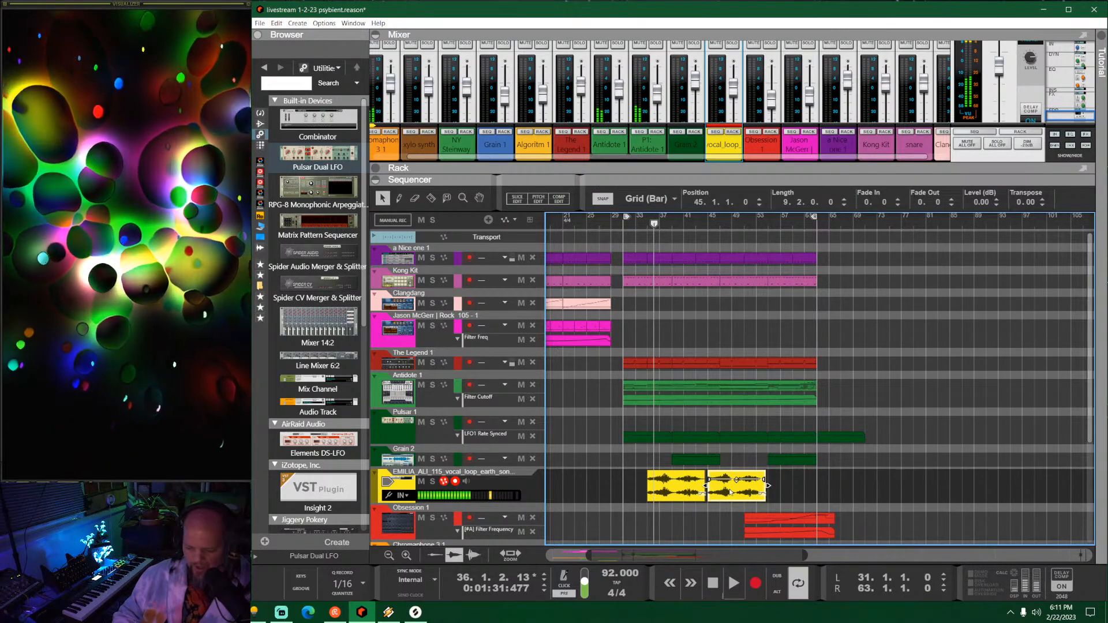
{"action": "left_click_drag", "start_coordinate": [730, 491], "coordinate": [742, 492]}
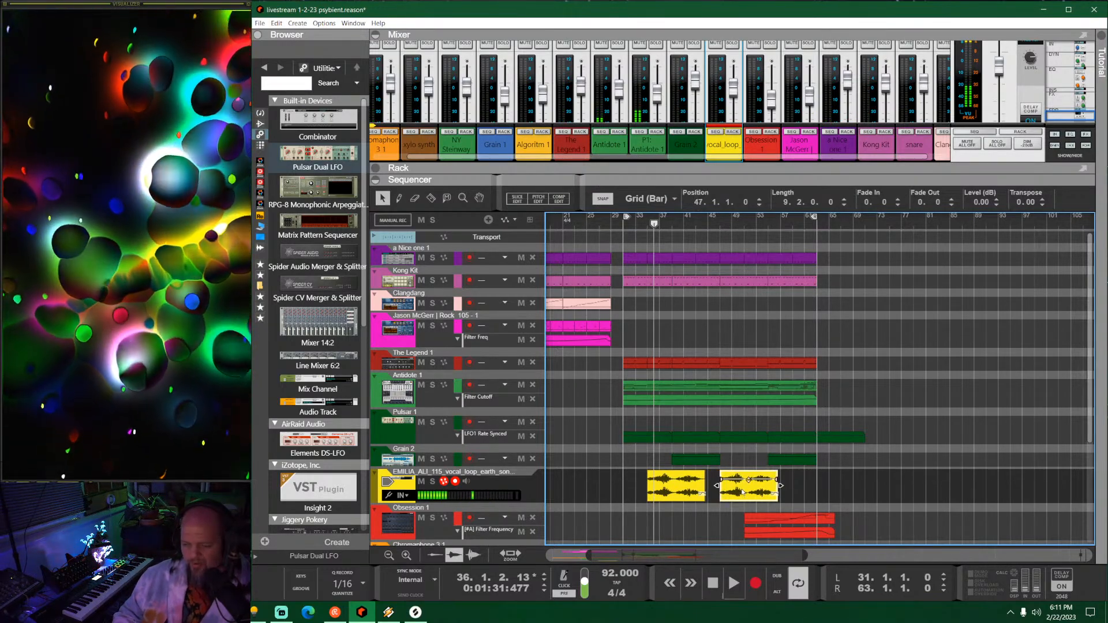
{"action": "scroll", "coordinate": [693, 462], "scroll_direction": "up", "scroll_amount": 3}
{"action": "left_click", "coordinate": [725, 491]}
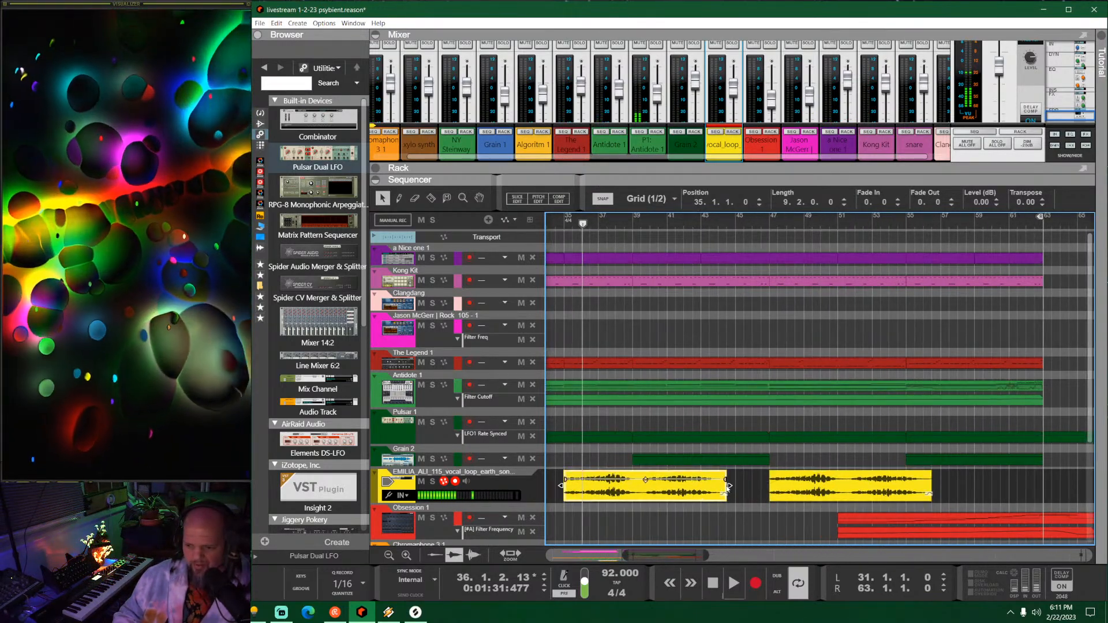
{"action": "left_click_drag", "start_coordinate": [806, 487], "coordinate": [968, 486]}
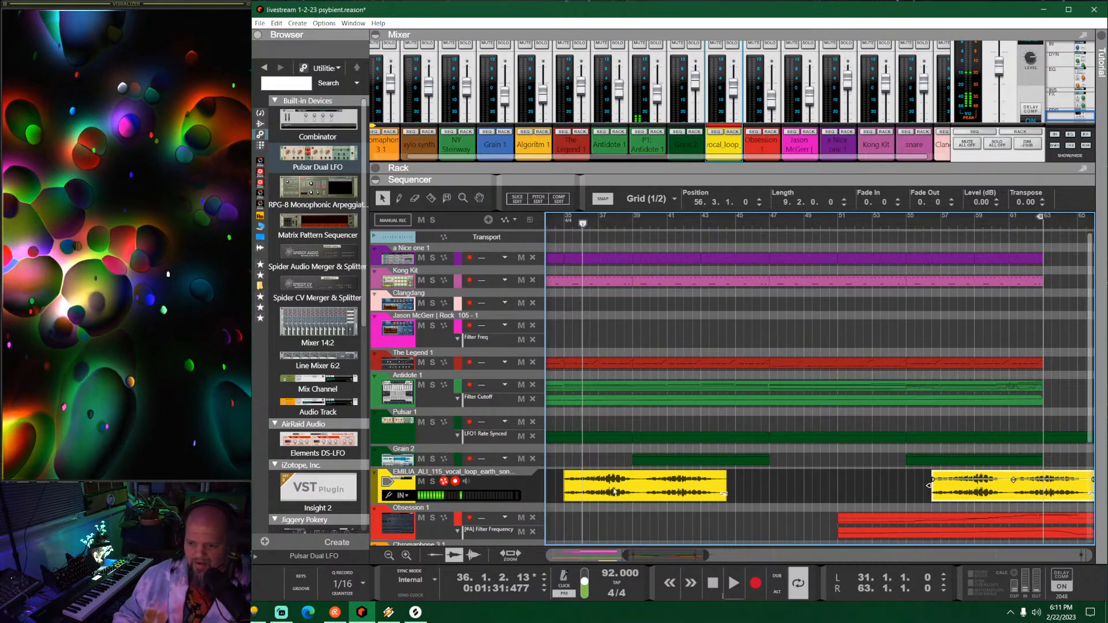
Step: Place vocal loop clips back to back at bars 39, 47 and 55, each trimmed to 8 bars, making the third a copy
{"action": "left_click_drag", "start_coordinate": [615, 491], "coordinate": [686, 490]}
{"action": "left_click_drag", "start_coordinate": [796, 490], "coordinate": [769, 491]}
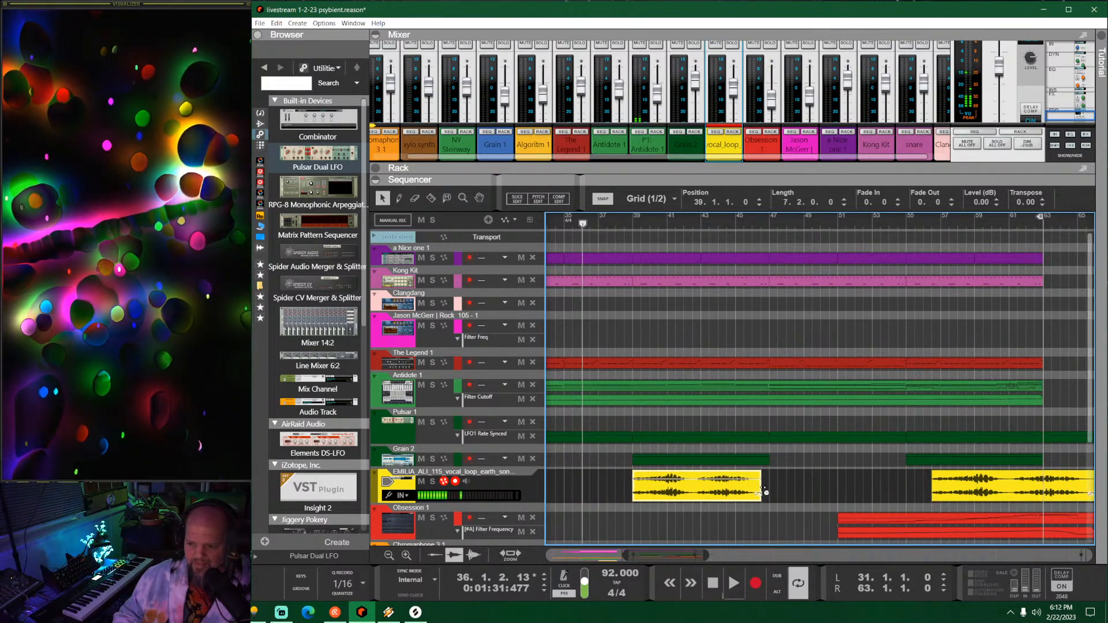
{"action": "left_click_drag", "start_coordinate": [977, 486], "coordinate": [812, 488]}
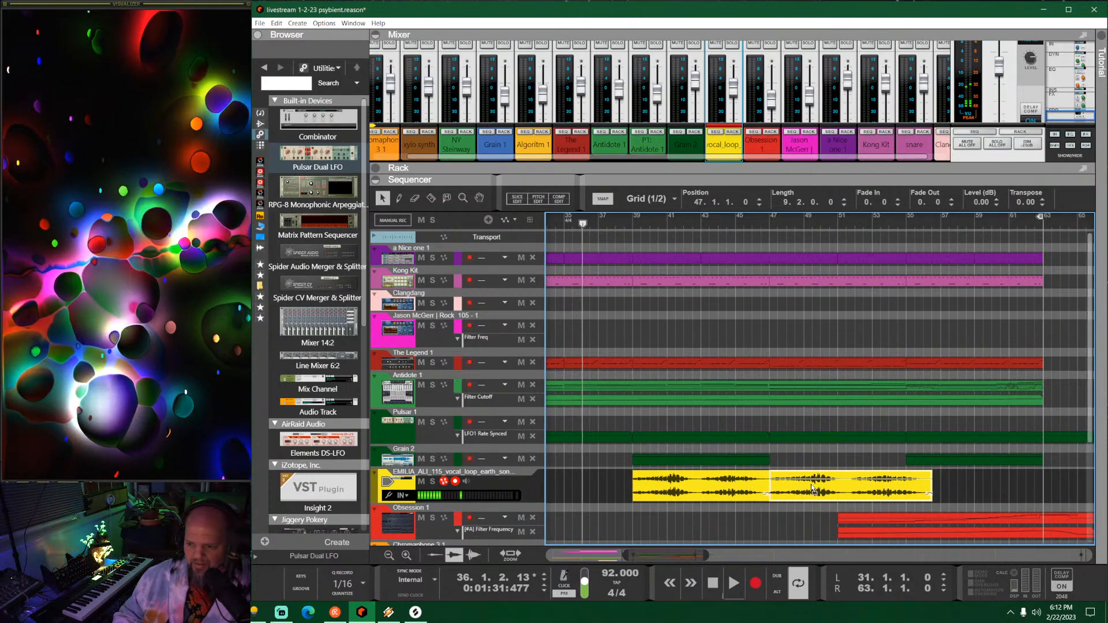
{"action": "left_click_drag", "start_coordinate": [935, 488], "coordinate": [908, 486]}
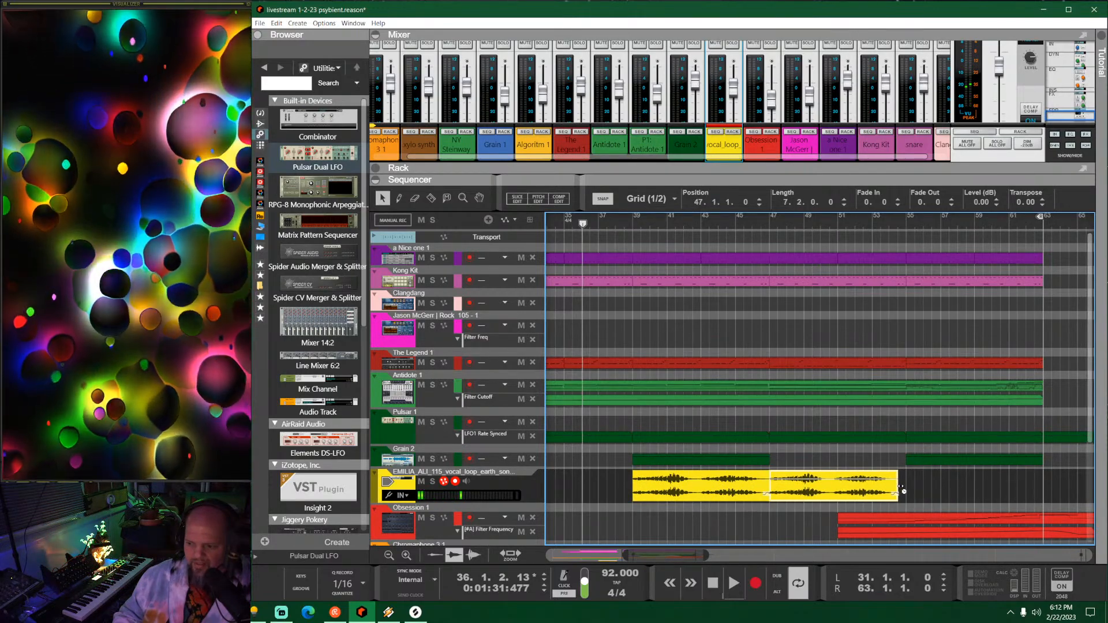
{"action": "left_click_drag", "start_coordinate": [821, 491], "coordinate": [957, 489]}
Step: Play the arrangement from bar 31 and lower the vocal loop's mixer fader slightly
{"action": "scroll", "coordinate": [713, 434], "scroll_direction": "down", "scroll_amount": 3}
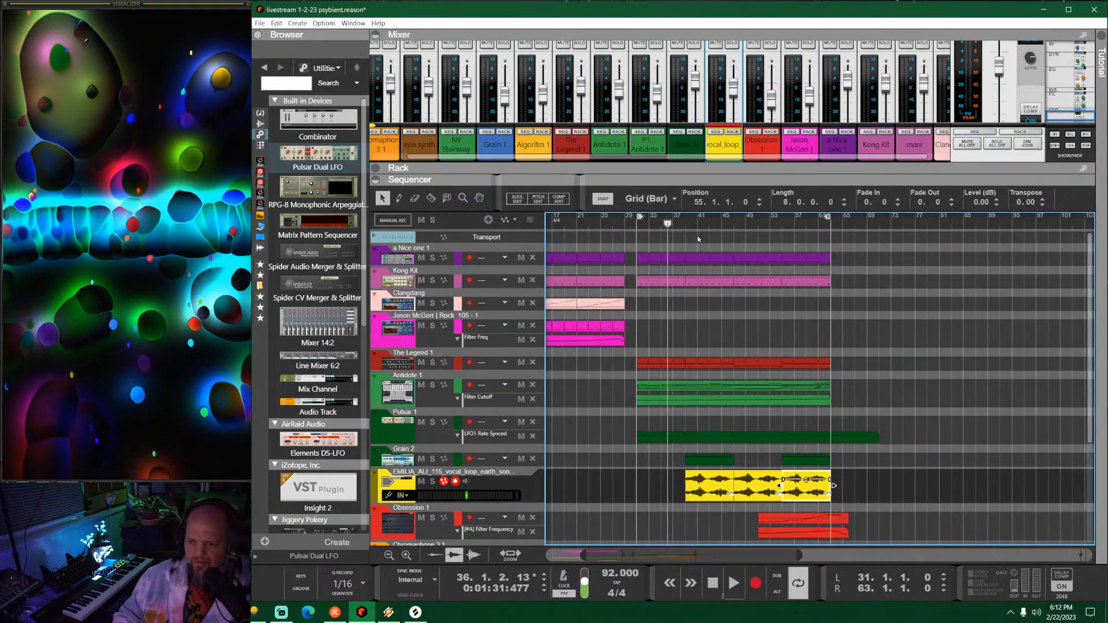
{"action": "left_click", "coordinate": [639, 224]}
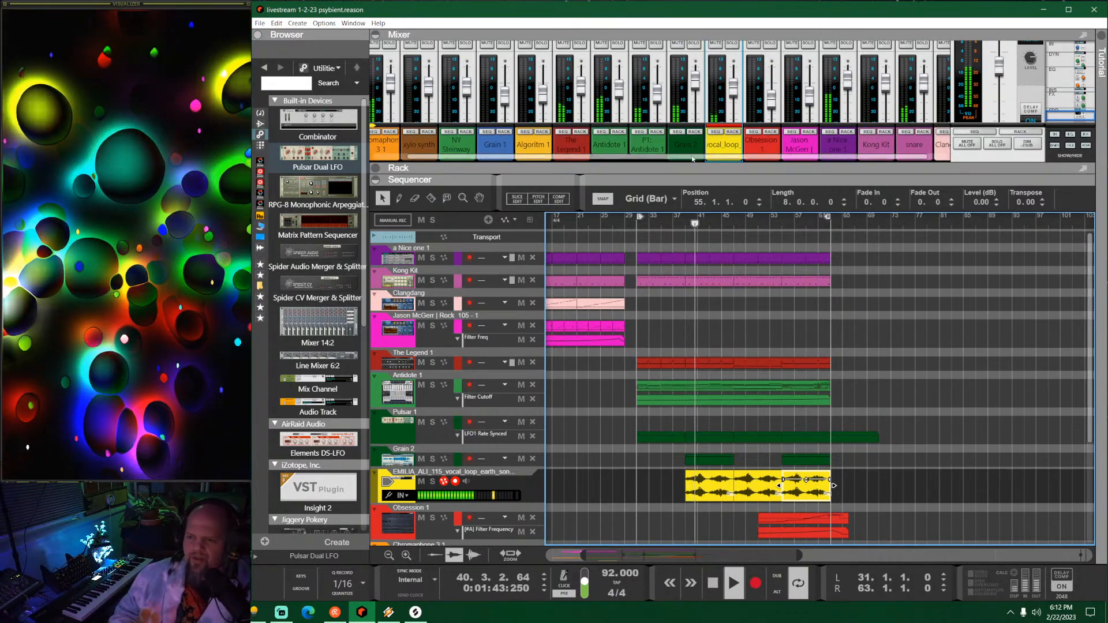
{"action": "left_click_drag", "start_coordinate": [733, 85], "coordinate": [736, 97]}
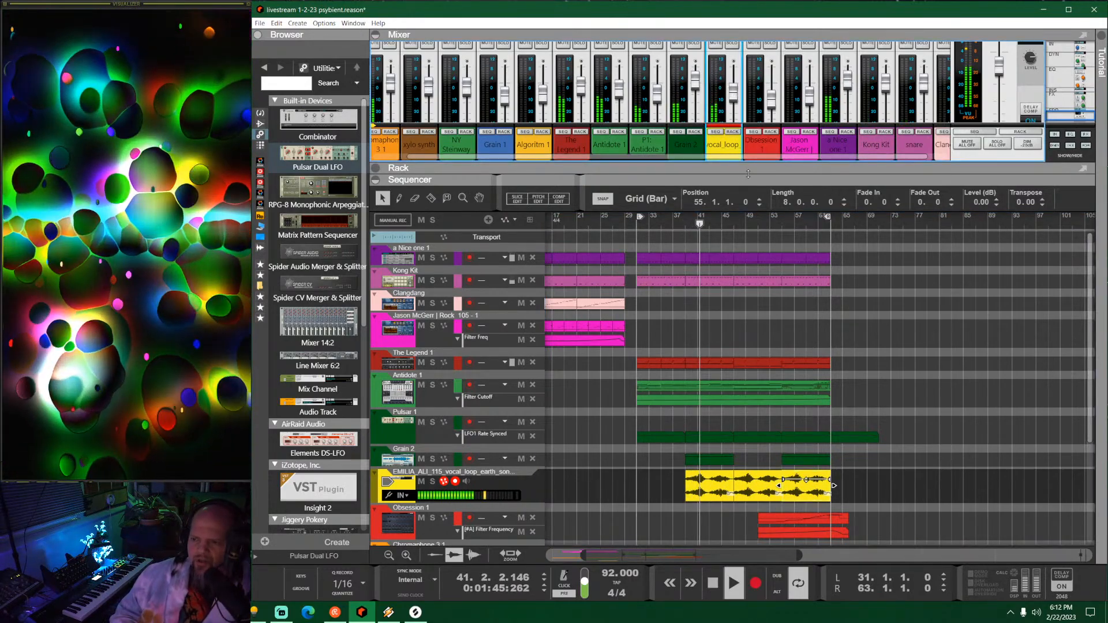
Step: Open the vocal loop channel's Spectrum EQ, enable its high-pass filter and raise the cutoff to 376.5 Hz
{"action": "left_click_drag", "start_coordinate": [751, 168], "coordinate": [753, 336]}
{"action": "scroll", "coordinate": [754, 259], "scroll_direction": "down", "scroll_amount": 1}
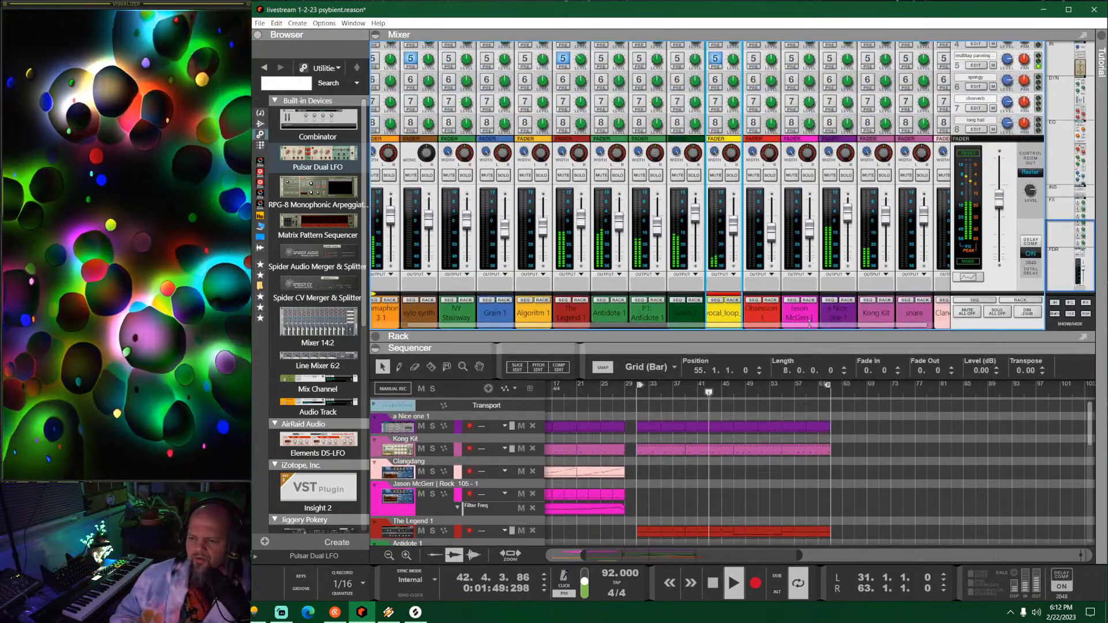
{"action": "left_click_drag", "start_coordinate": [809, 338], "coordinate": [790, 89]}
{"action": "left_click", "coordinate": [694, 180]}
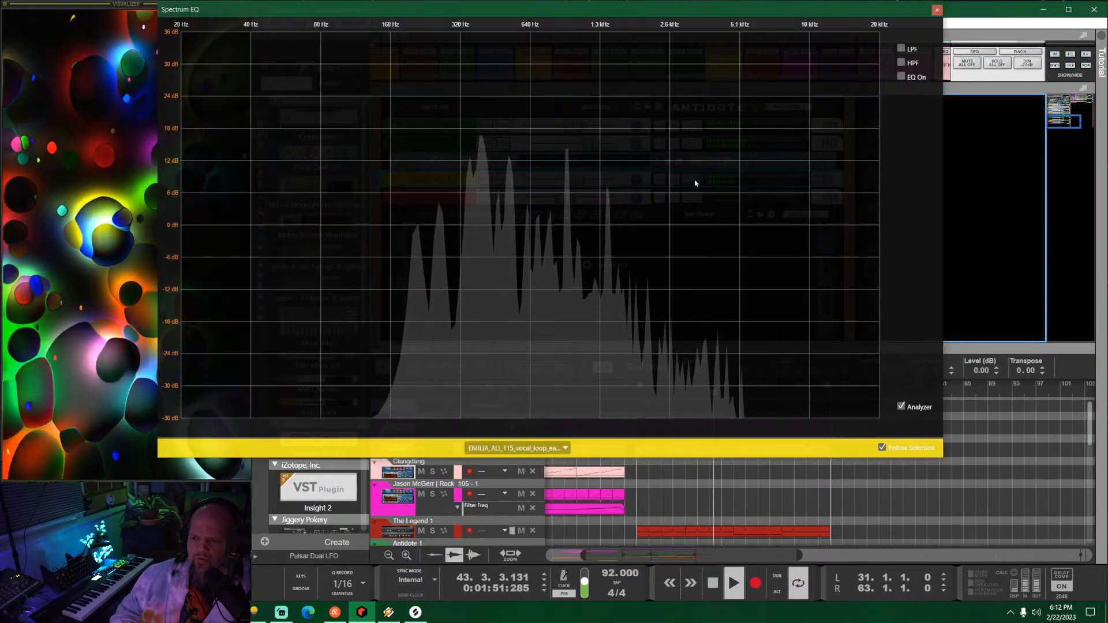
{"action": "left_click", "coordinate": [901, 63]}
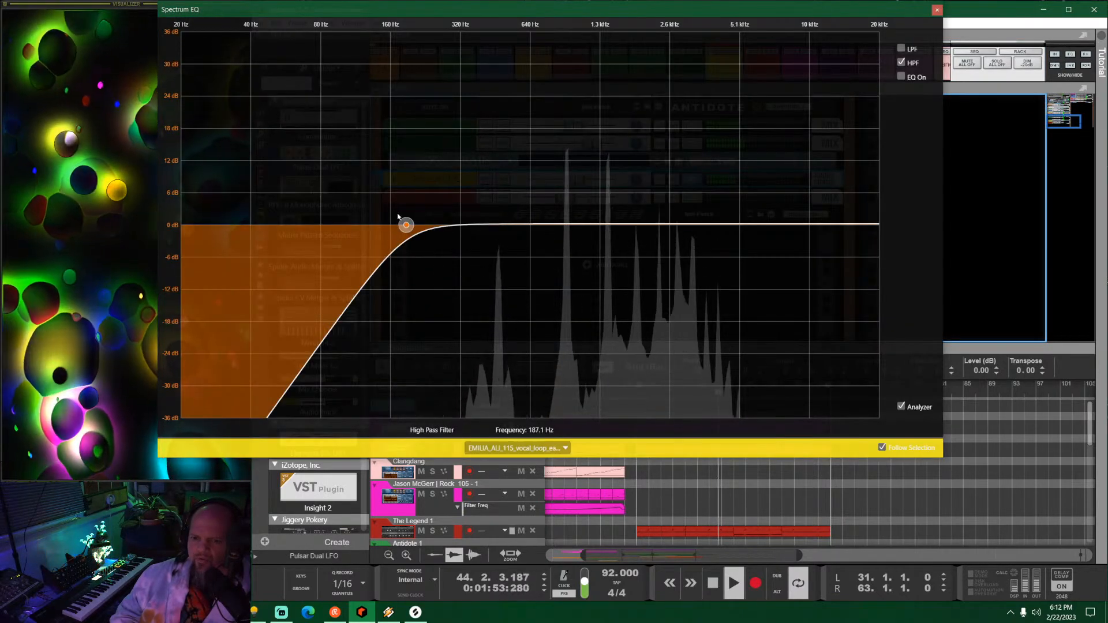
{"action": "left_click_drag", "start_coordinate": [408, 225], "coordinate": [477, 225]}
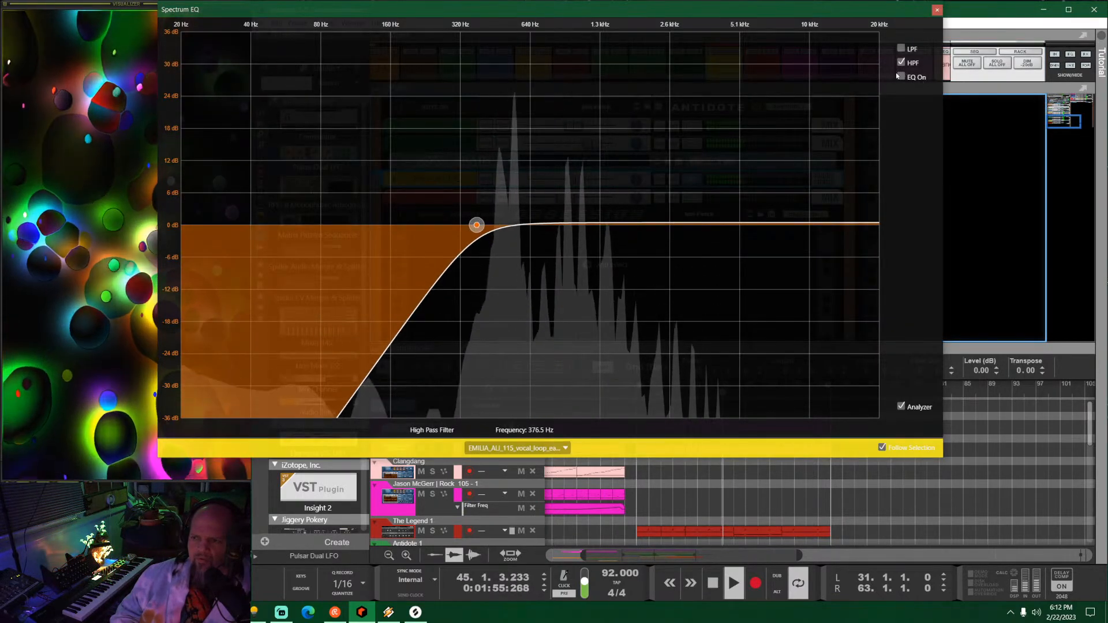
Step: Enable the EQ bands on the vocal loop, boost the high-frequency band, and close the Spectrum EQ
{"action": "left_click", "coordinate": [901, 77]}
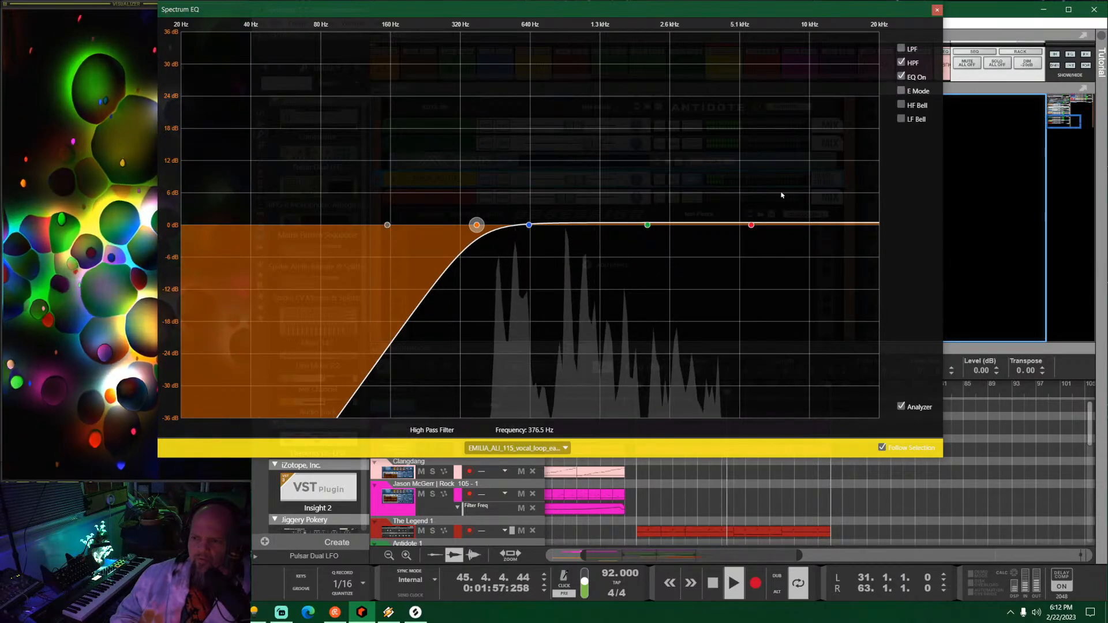
{"action": "left_click_drag", "start_coordinate": [753, 225], "coordinate": [770, 163]}
{"action": "left_click", "coordinate": [937, 10]}
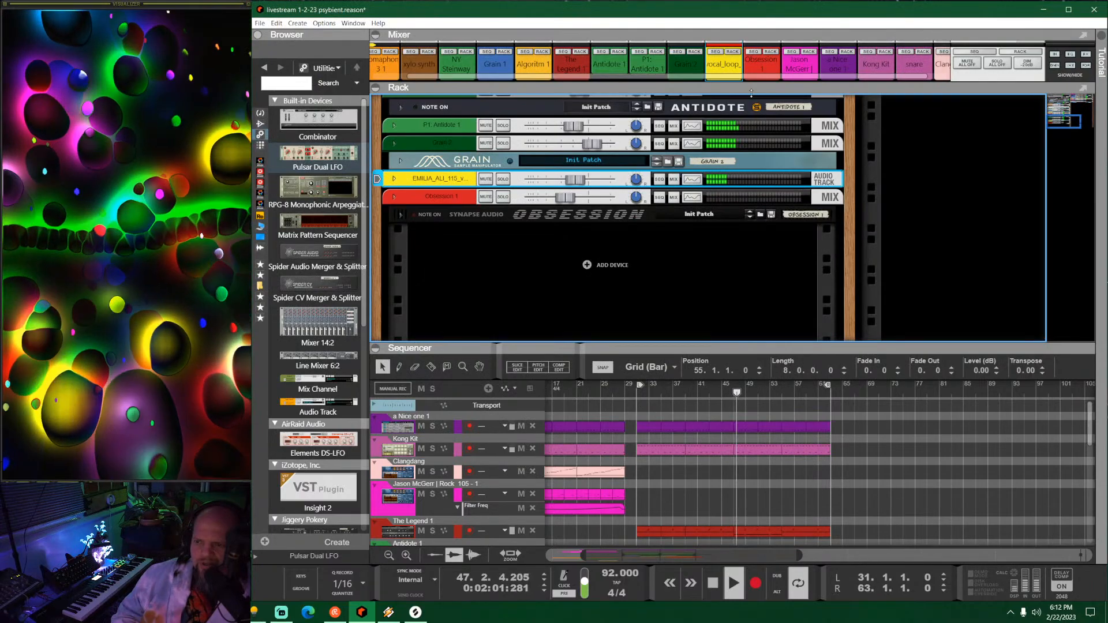
Step: Examine the vocal loop channel's inserts and effect sends in the mixer
{"action": "left_click_drag", "start_coordinate": [751, 93], "coordinate": [737, 133]}
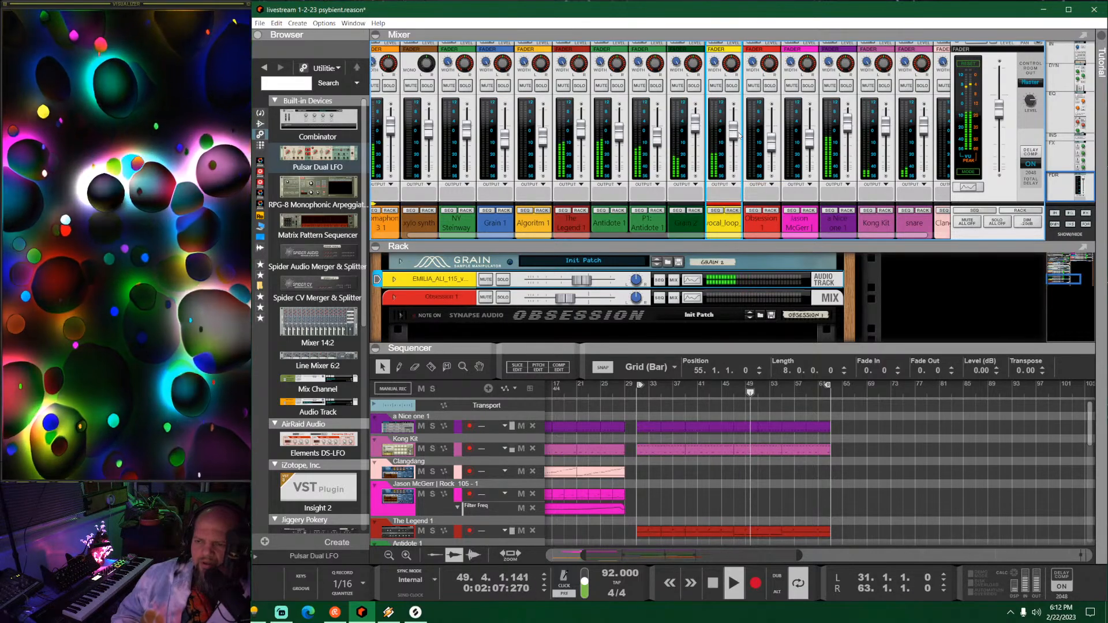
{"action": "scroll", "coordinate": [739, 134], "scroll_direction": "up", "scroll_amount": 5}
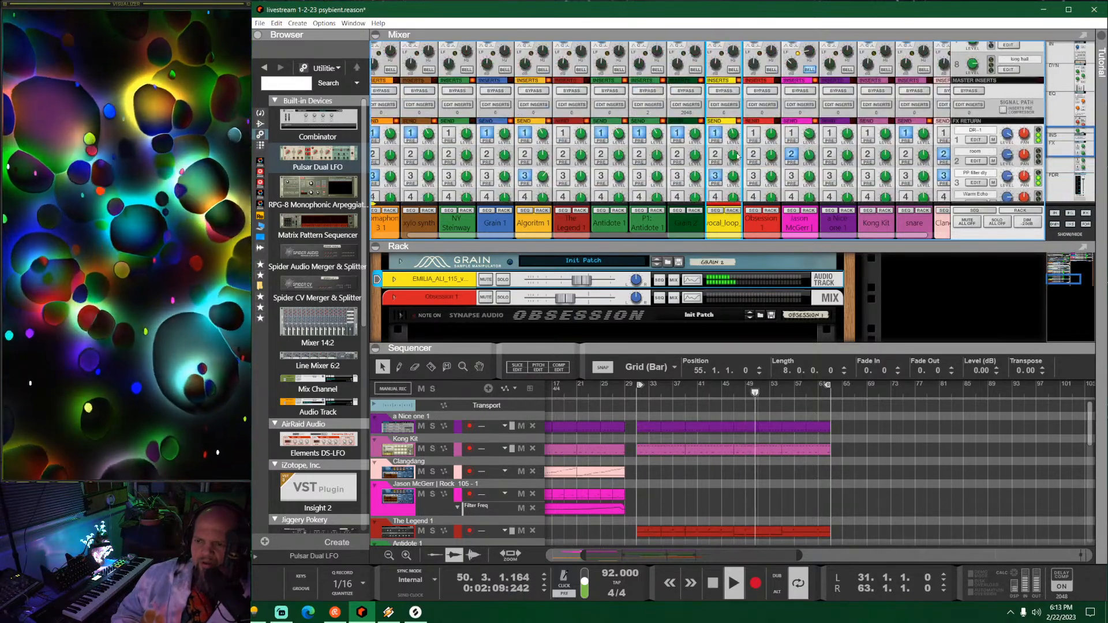
{"action": "scroll", "coordinate": [738, 156], "scroll_direction": "down", "scroll_amount": 2}
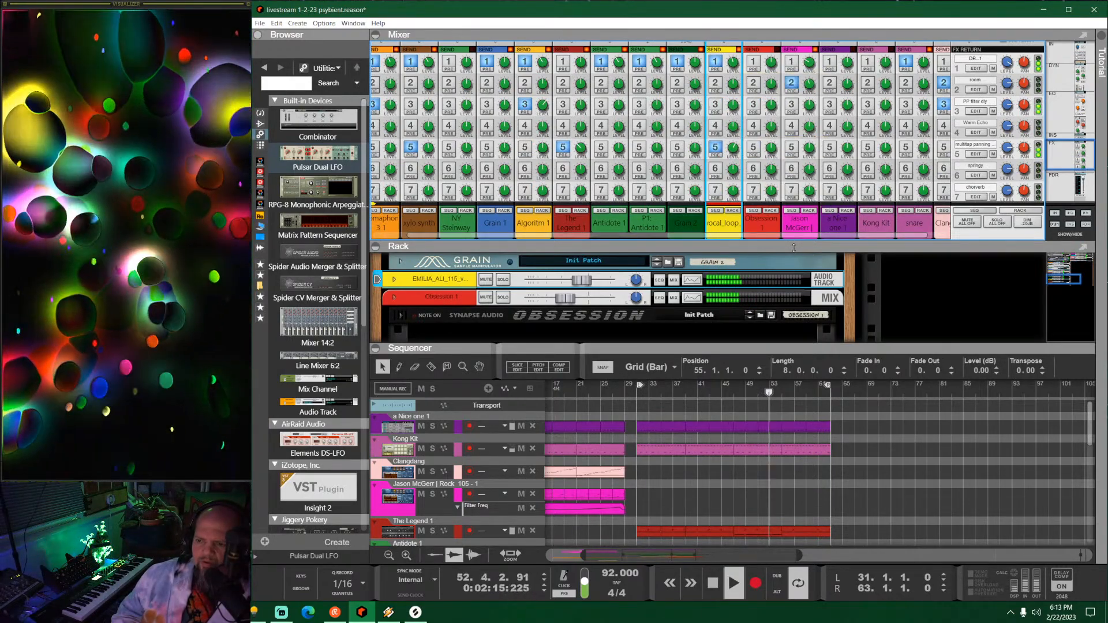
{"action": "left_click_drag", "start_coordinate": [794, 243], "coordinate": [789, 155]}
{"action": "scroll", "coordinate": [786, 98], "scroll_direction": "down", "scroll_amount": 5}
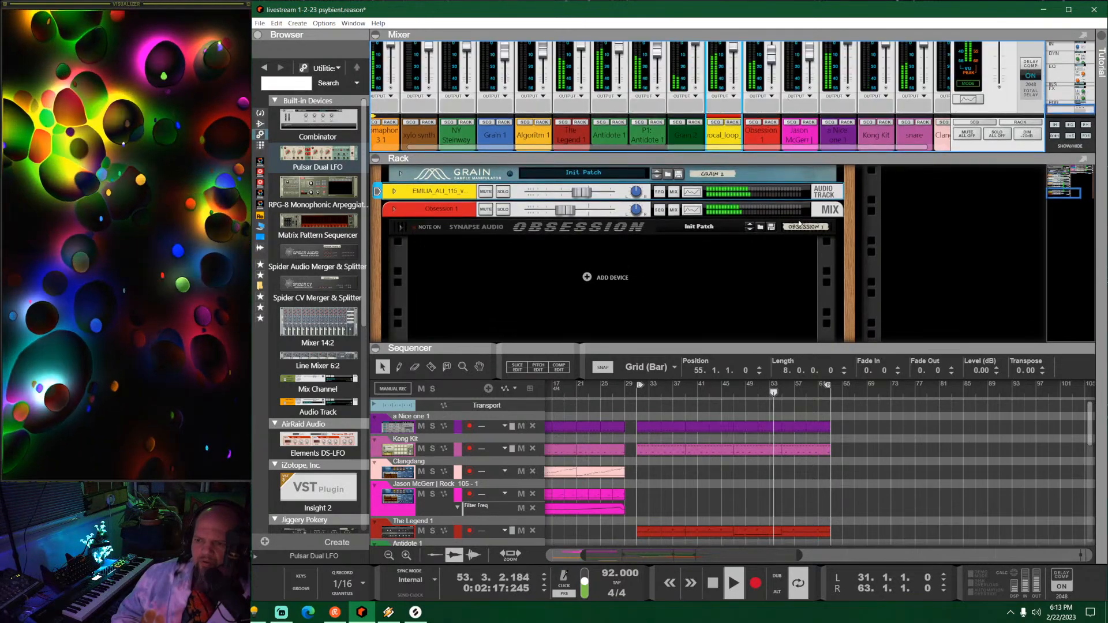
Step: Turn off loop playback and bring the empty part of the arrangement past bar 63 into view
{"action": "left_click_drag", "start_coordinate": [850, 343], "coordinate": [851, 168]}
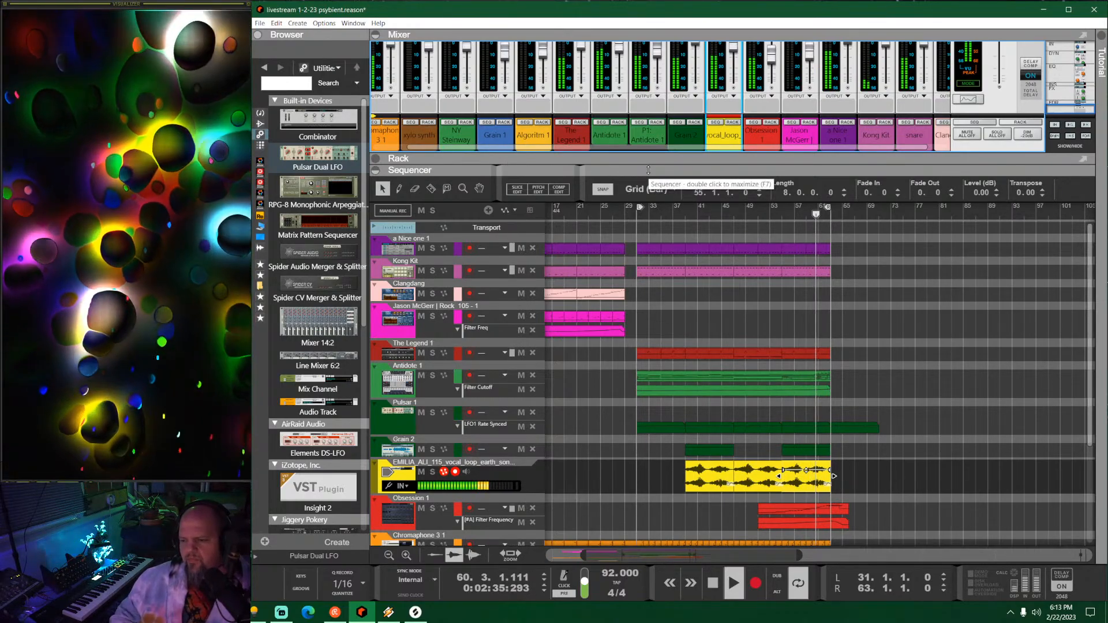
{"action": "key", "text": "l"}
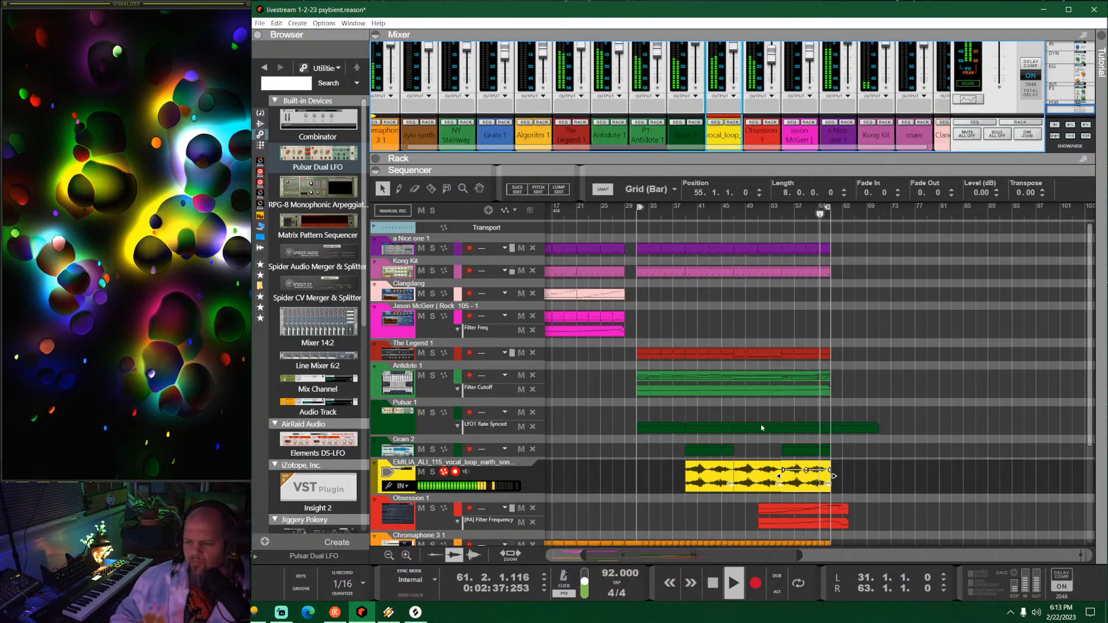
{"action": "scroll", "coordinate": [827, 423], "scroll_direction": "down", "scroll_amount": 4}
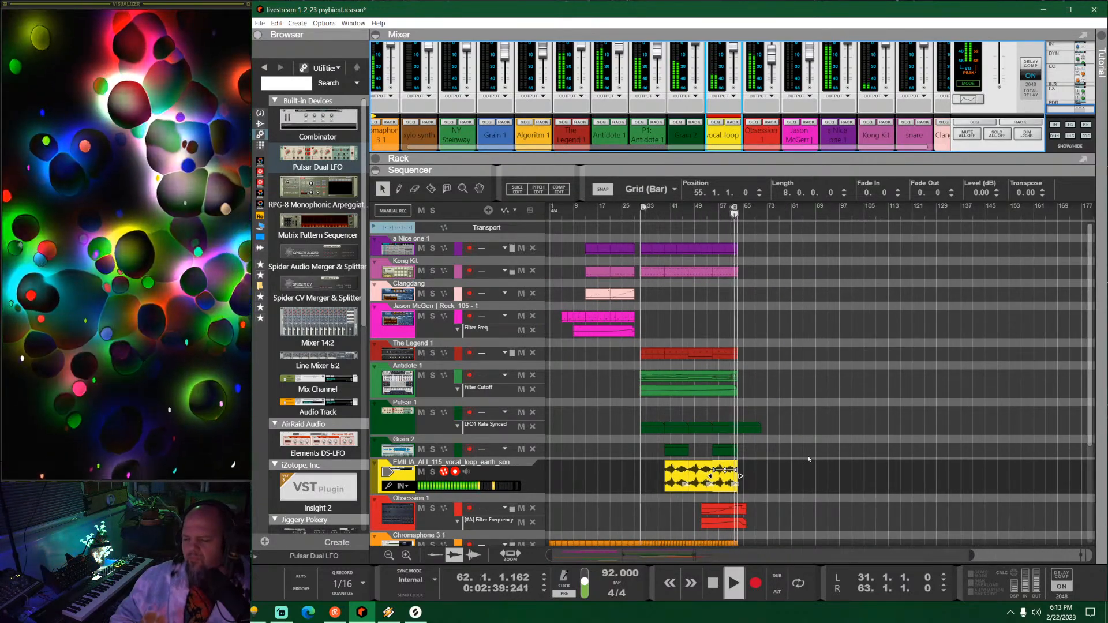
{"action": "scroll", "coordinate": [808, 450], "scroll_direction": "down", "scroll_amount": 3}
{"action": "scroll", "coordinate": [808, 444], "scroll_direction": "up", "scroll_amount": 1}
{"action": "scroll", "coordinate": [868, 417], "scroll_direction": "up", "scroll_amount": 4}
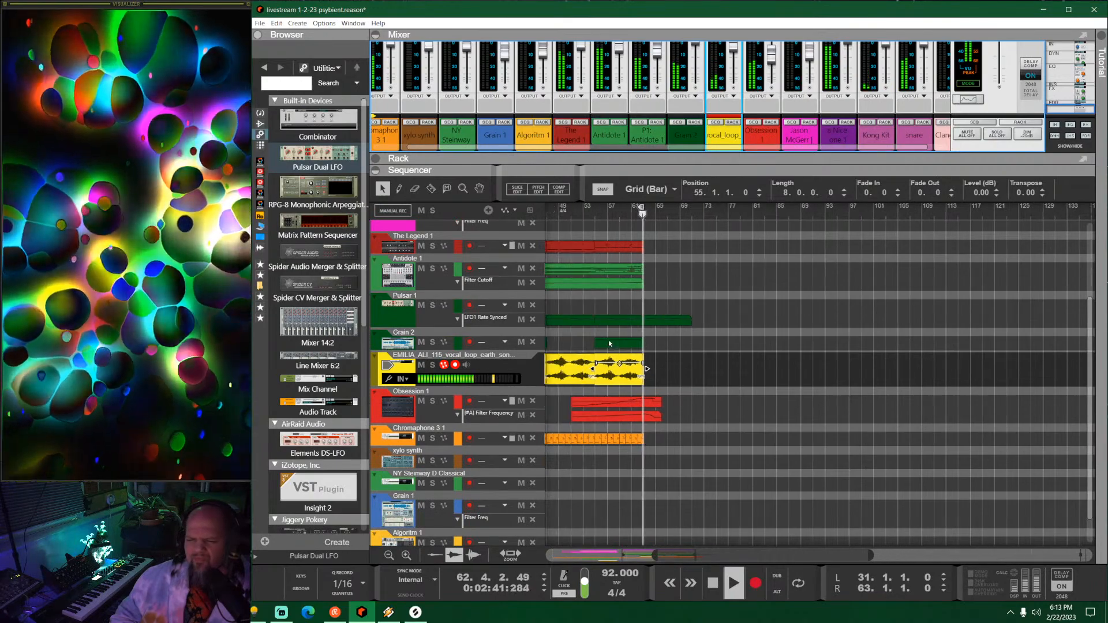
{"action": "scroll", "coordinate": [679, 323], "scroll_direction": "up", "scroll_amount": 3}
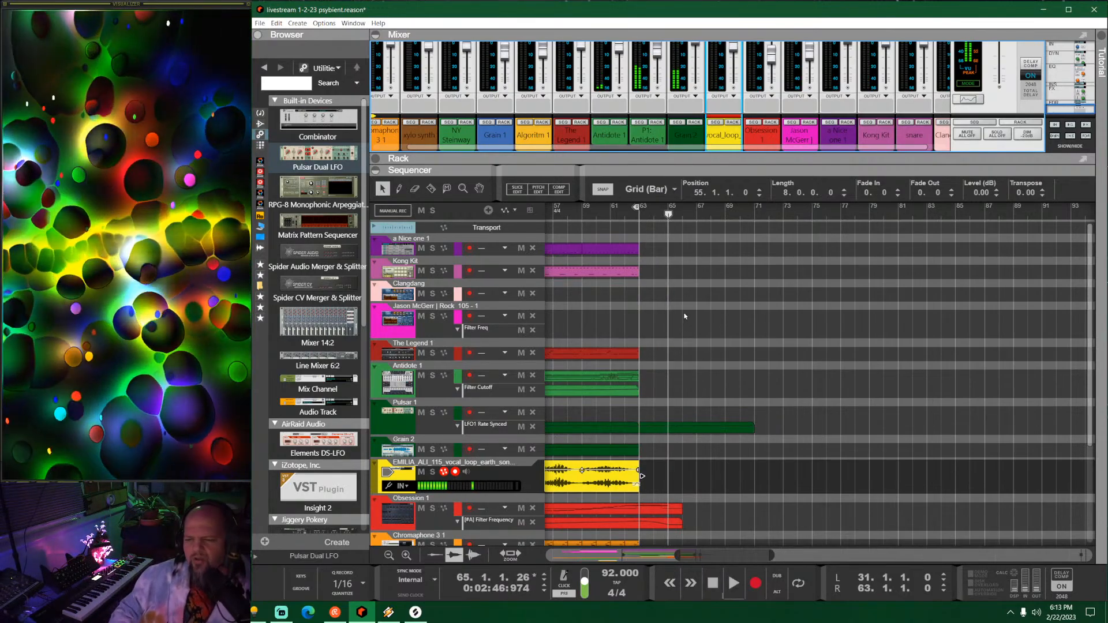
Step: Copy a 4-bar clip on the a Nice one 1 track to bar 65 and play it with the locators at bars 65 and 69
{"action": "left_click", "coordinate": [575, 250]}
{"action": "left_click_drag", "start_coordinate": [599, 250], "coordinate": [687, 252]}
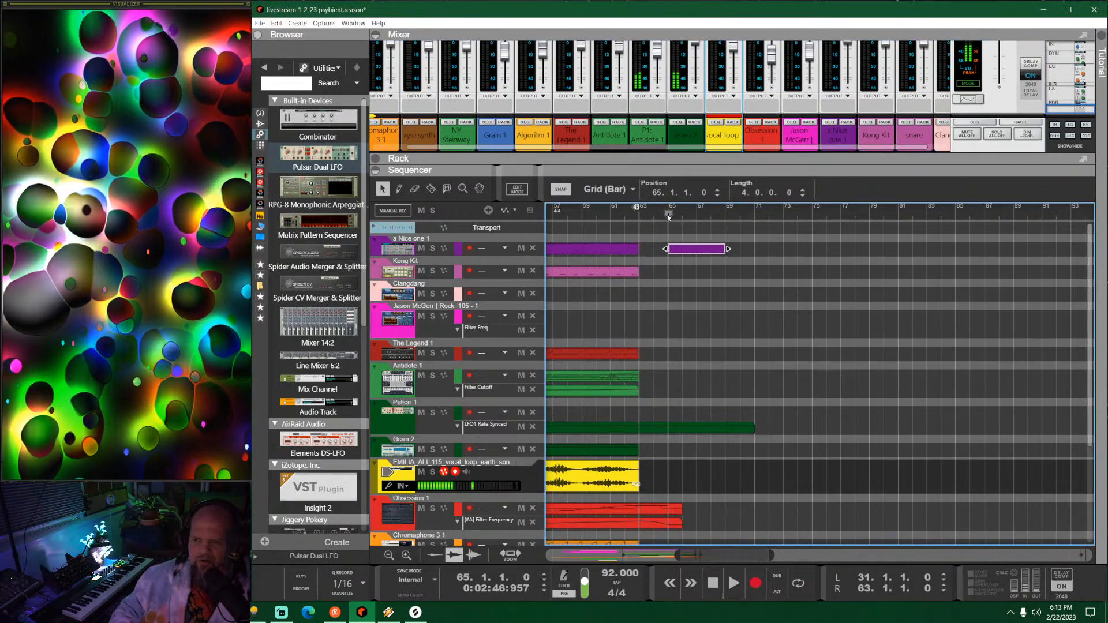
{"action": "left_click", "coordinate": [670, 212], "text": "ctrl"}
{"action": "left_click", "coordinate": [725, 210], "text": "alt"}
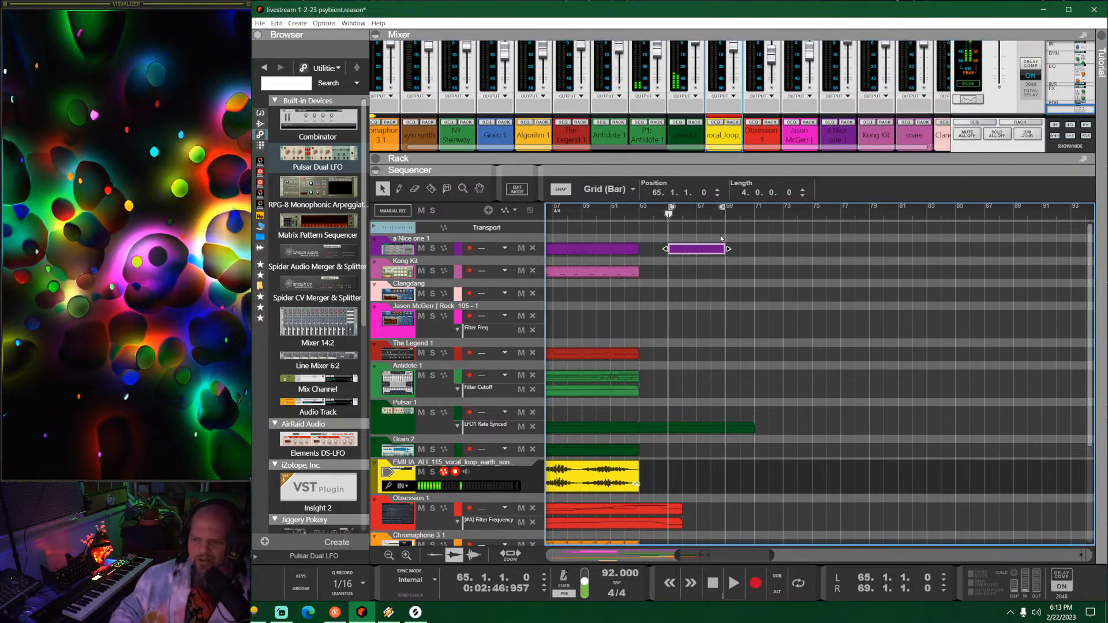
{"action": "key", "text": "space"}
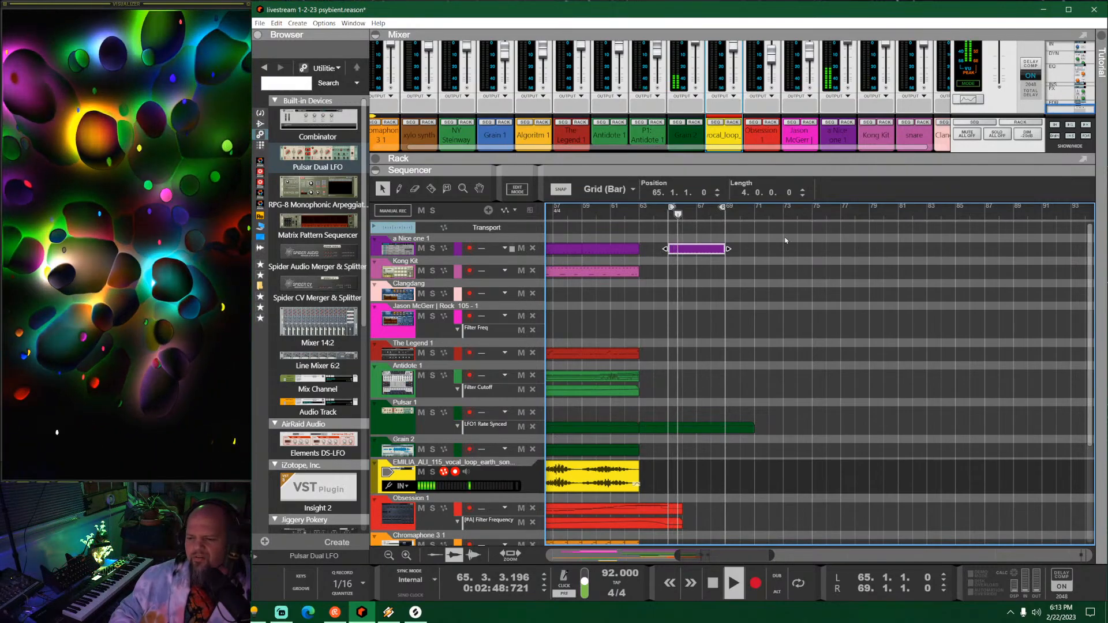
Step: Stop playback and select The Legend 1 track for recording, with the song position at bar 65
{"action": "key", "text": "space"}
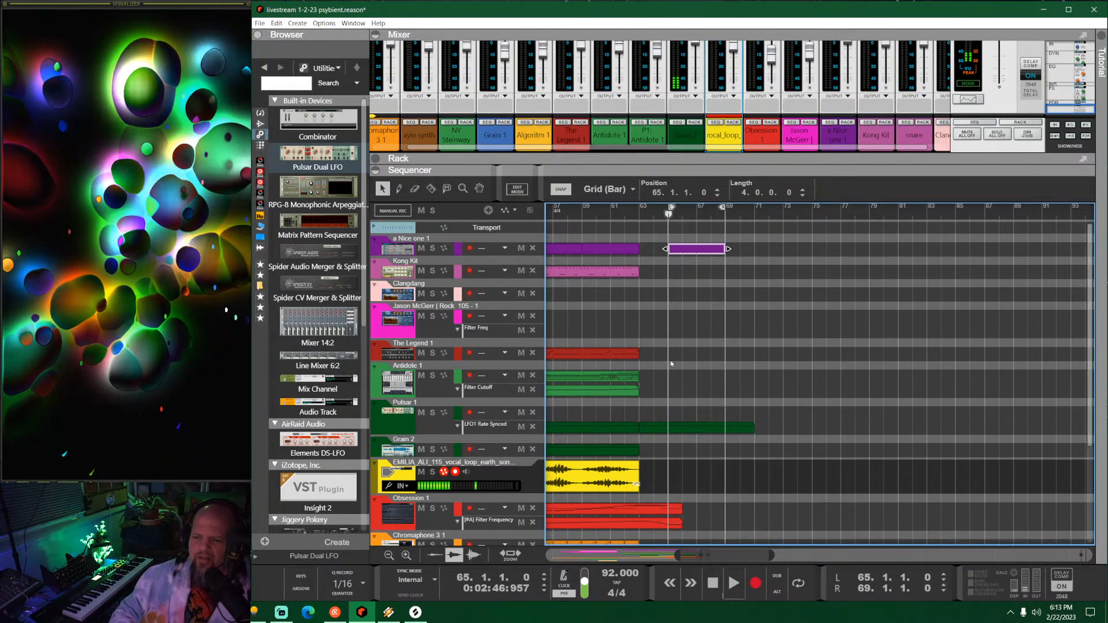
{"action": "left_click", "coordinate": [402, 354]}
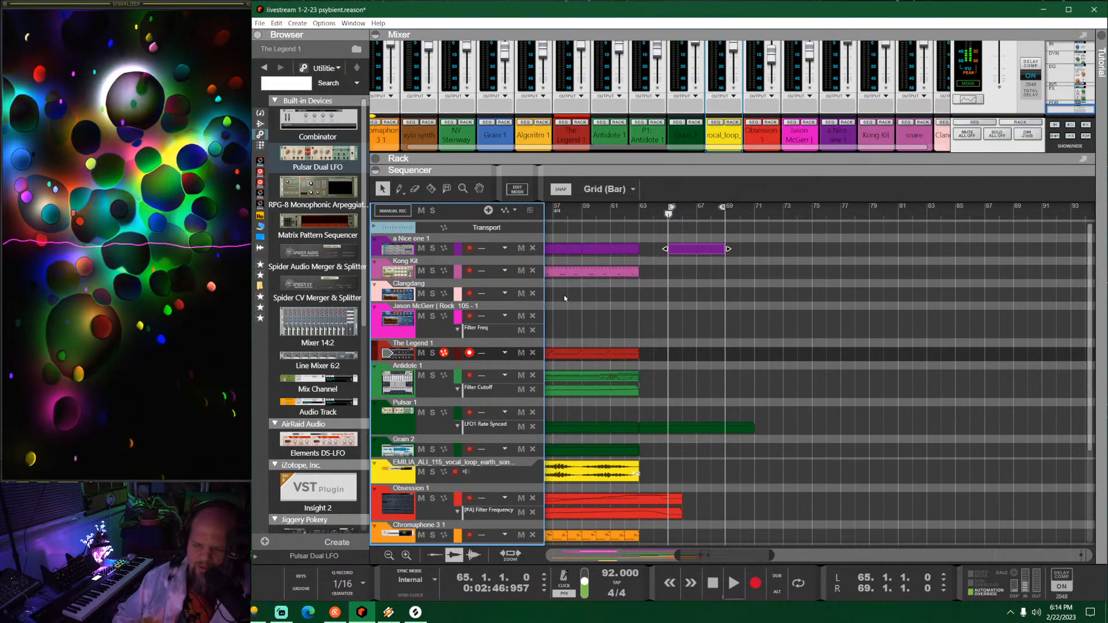
{"action": "left_click", "coordinate": [668, 217]}
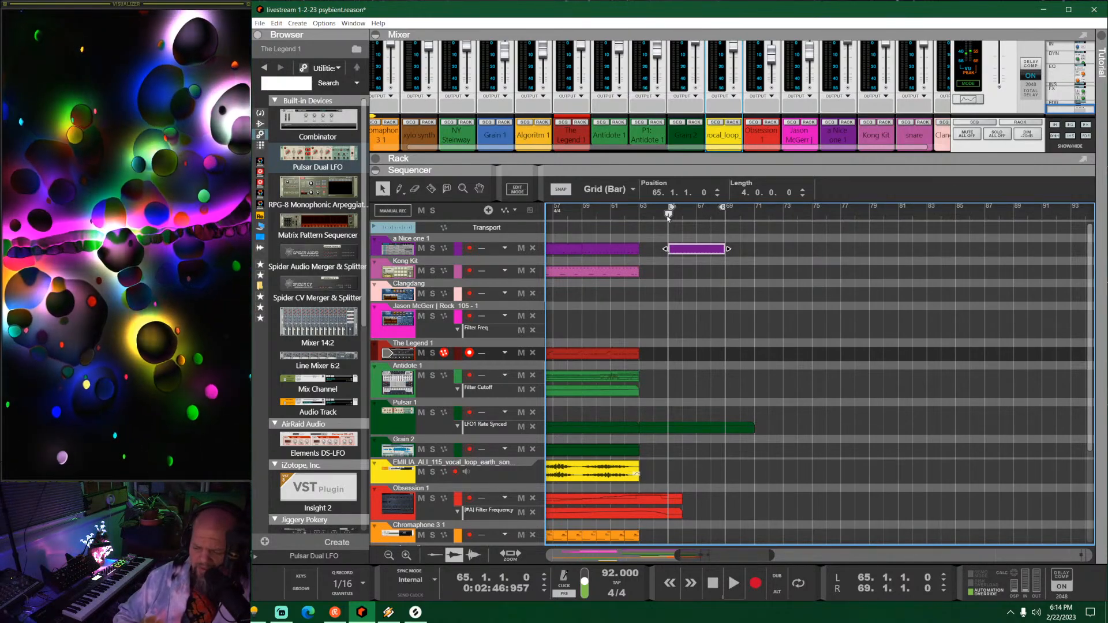
{"action": "key", "text": "ctrl+Return"}
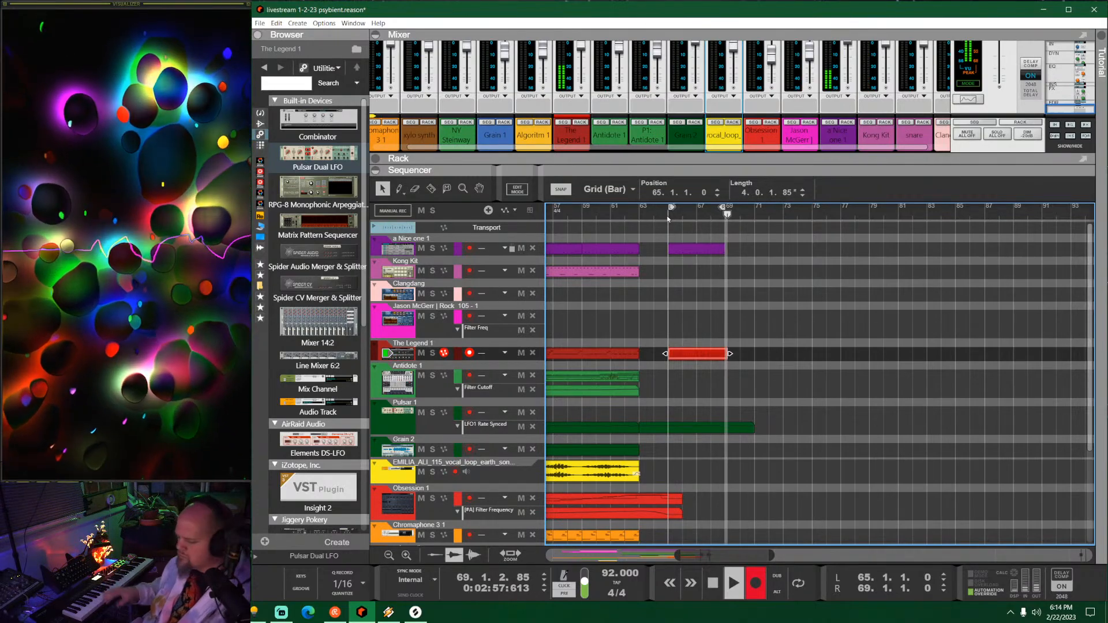
{"action": "key", "text": "space"}
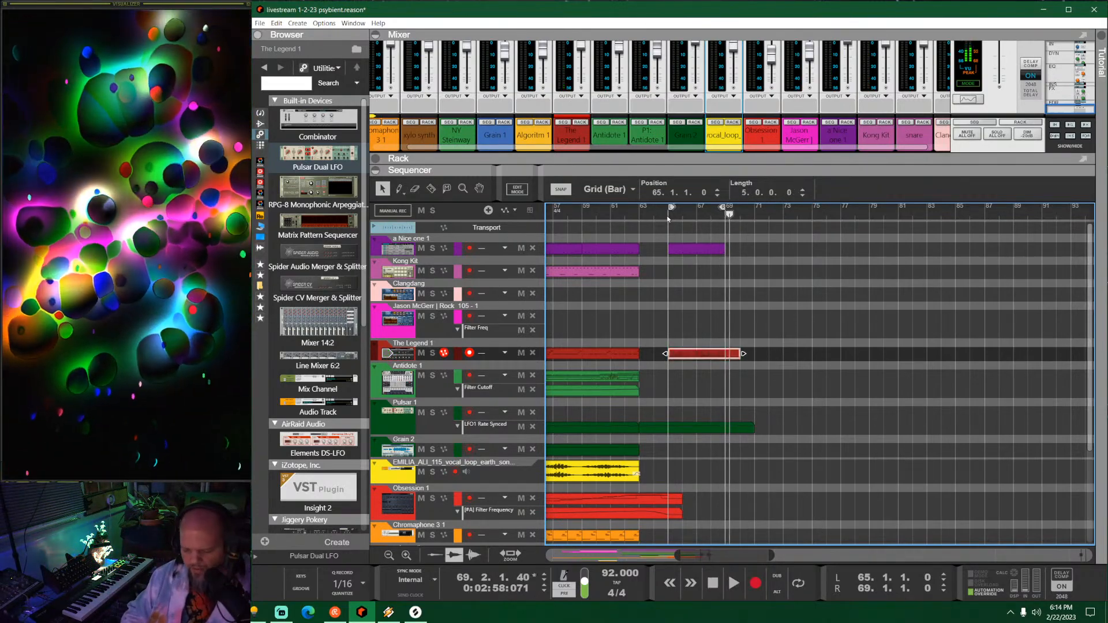
{"action": "key", "text": "l"}
{"action": "key", "text": "l"}
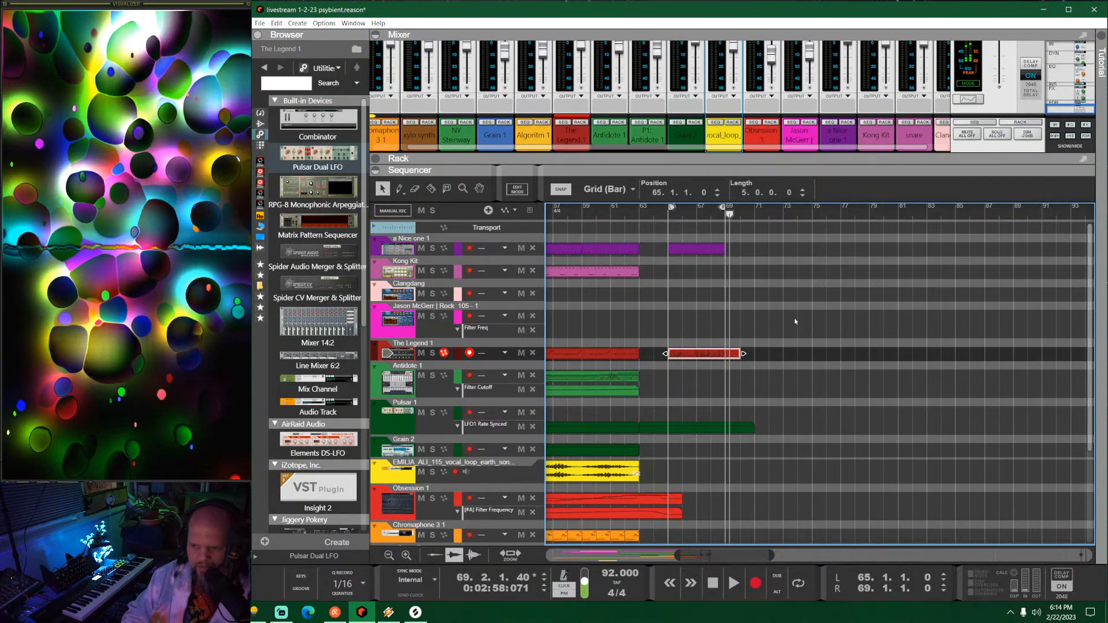
{"action": "key", "text": "Delete"}
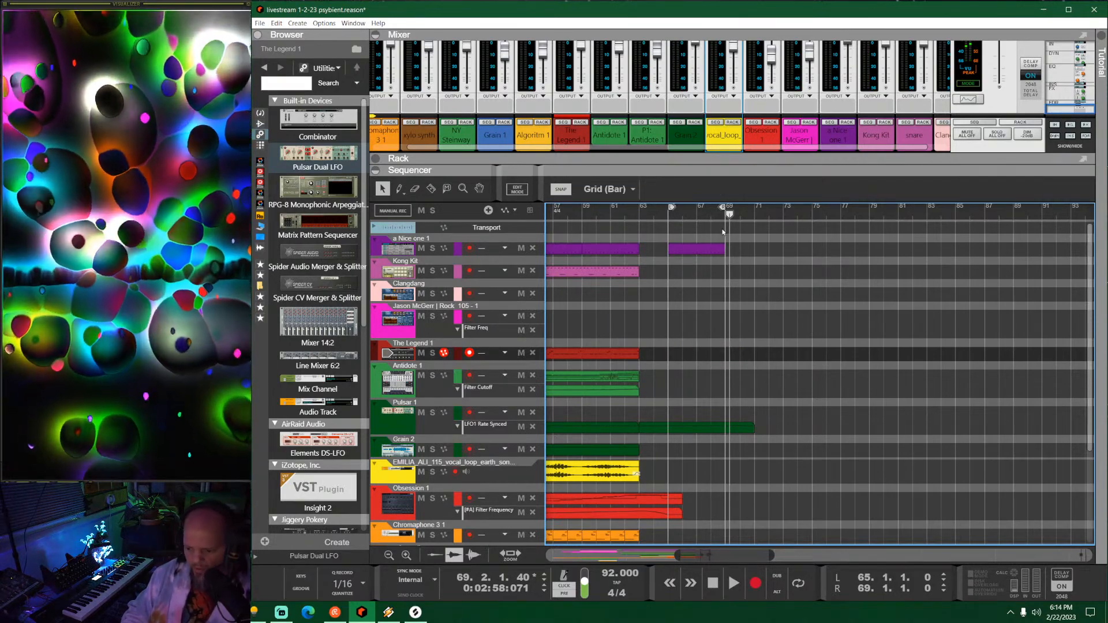
Step: Turn on loop playback and undo the short take recorded on The Legend 1 at bar 65
{"action": "key", "text": "l"}
{"action": "left_click", "coordinate": [669, 214]}
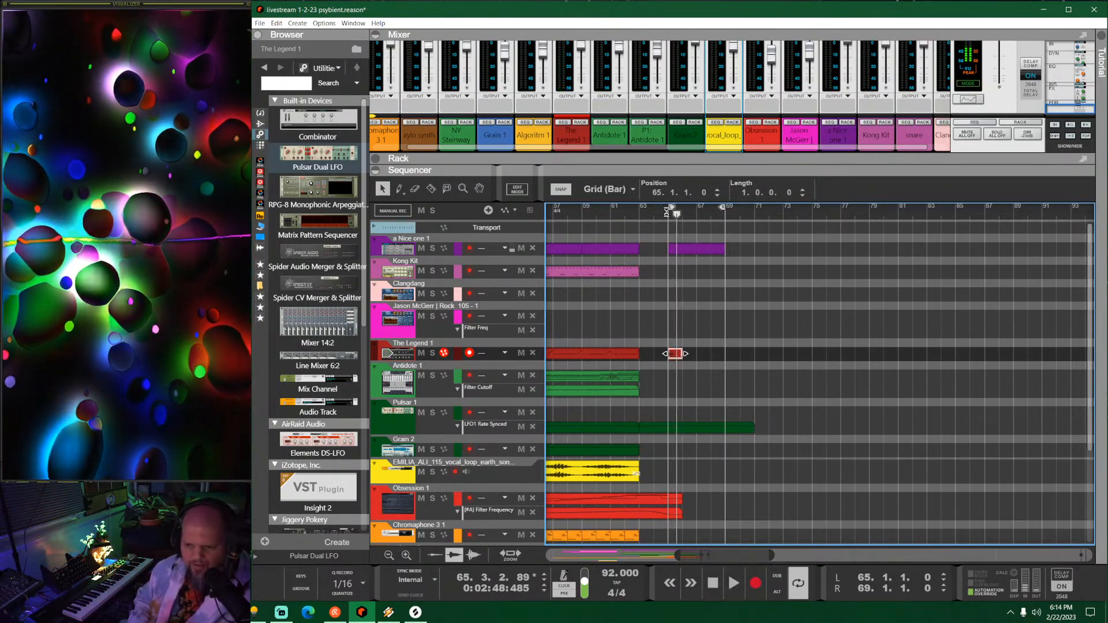
{"action": "key", "text": "ctrl+z"}
{"action": "left_click", "coordinate": [668, 214]}
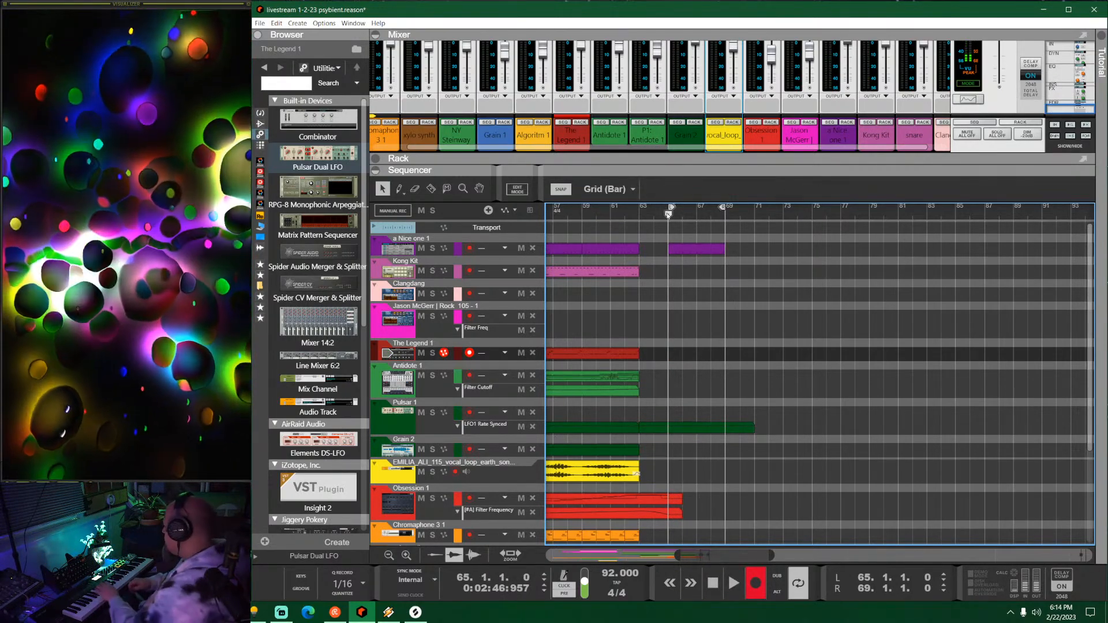
{"action": "key", "text": "ctrl+Return"}
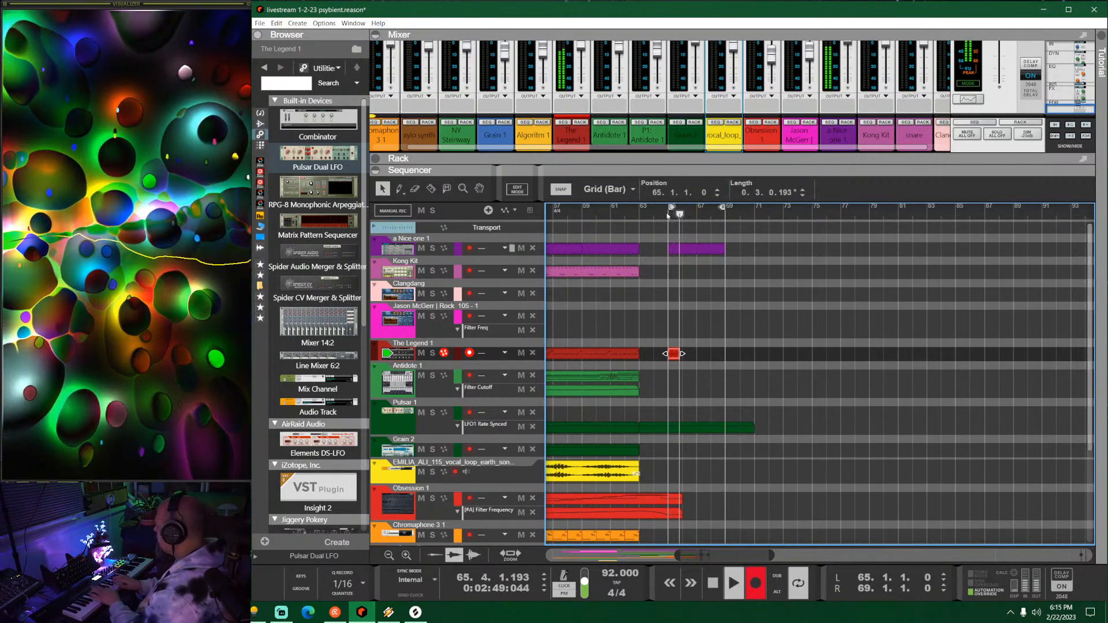
{"action": "key", "text": "space"}
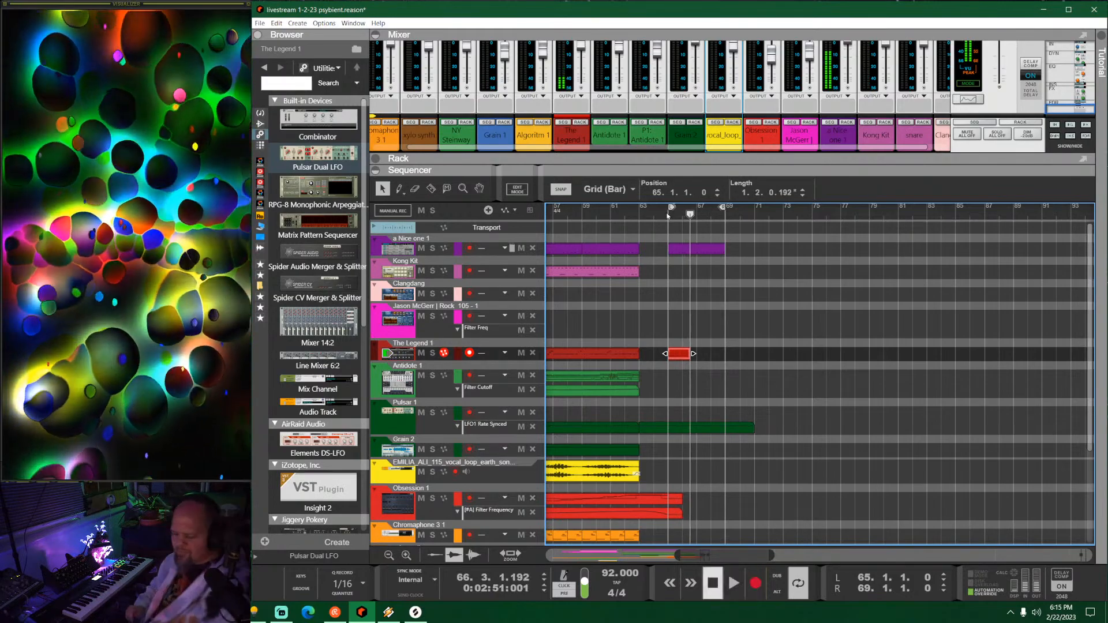
{"action": "key", "text": "Delete"}
Step: Record a four-bar part on The Legend 1 starting at bar 65
{"action": "left_click", "coordinate": [667, 215]}
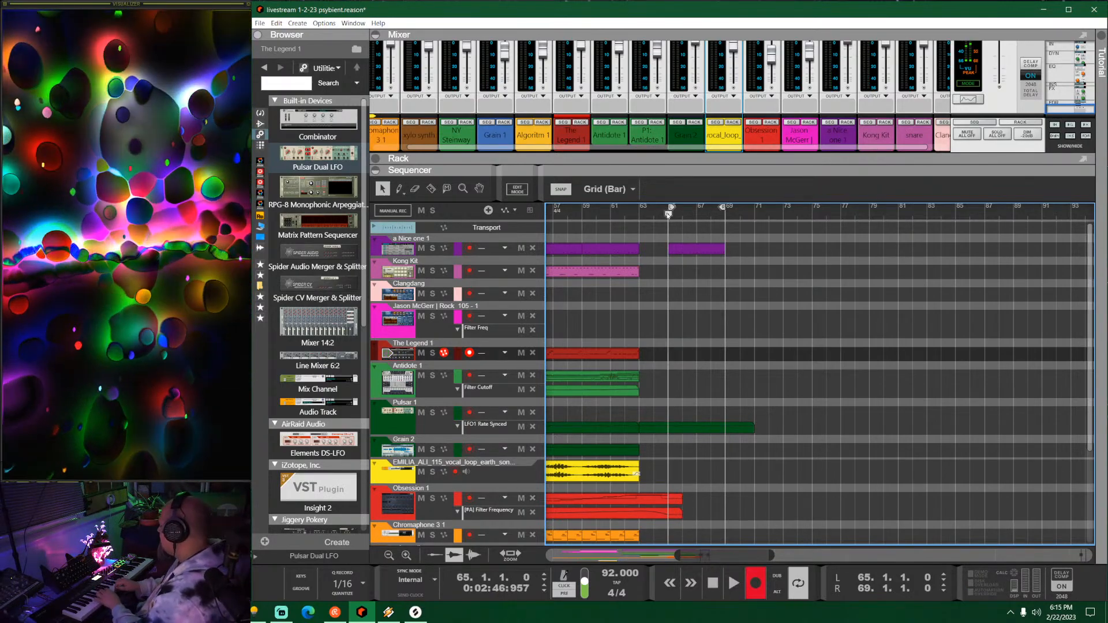
{"action": "key", "text": "space"}
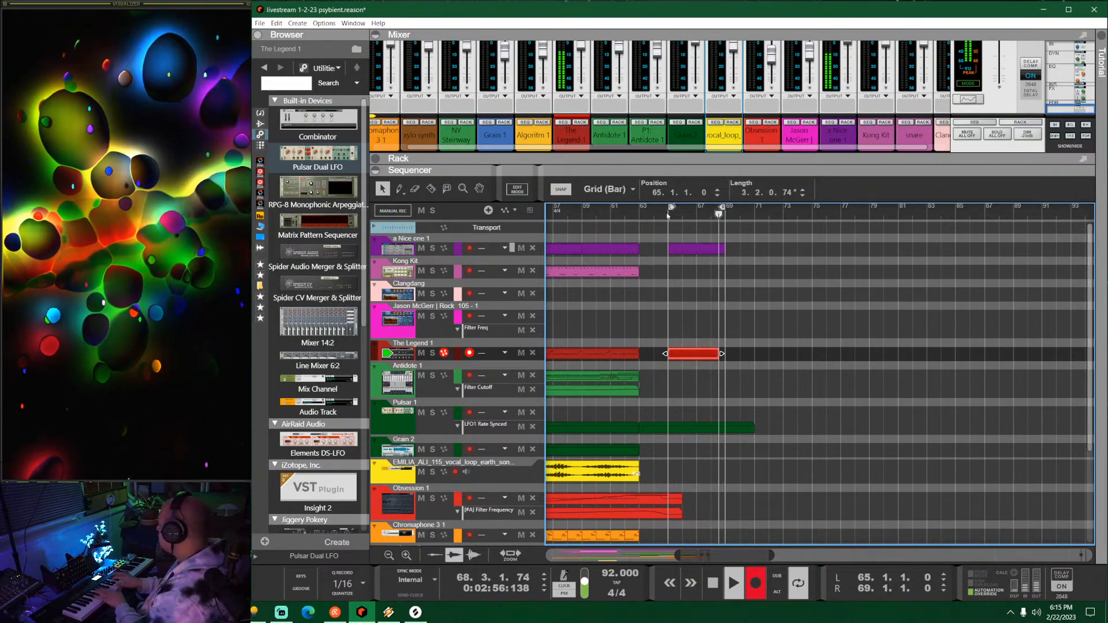
{"action": "key", "text": "space"}
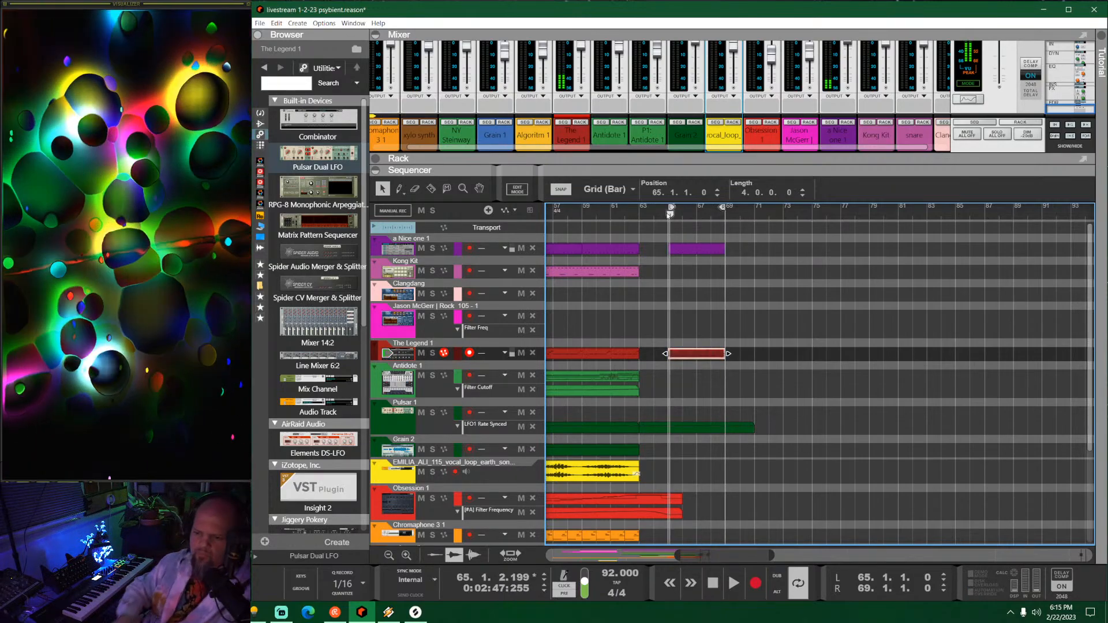
Step: Open the recorded The Legend 1 clip for note editing in an enlarged sequencer and quantize all its notes to 1/16
{"action": "double_click", "coordinate": [692, 358]}
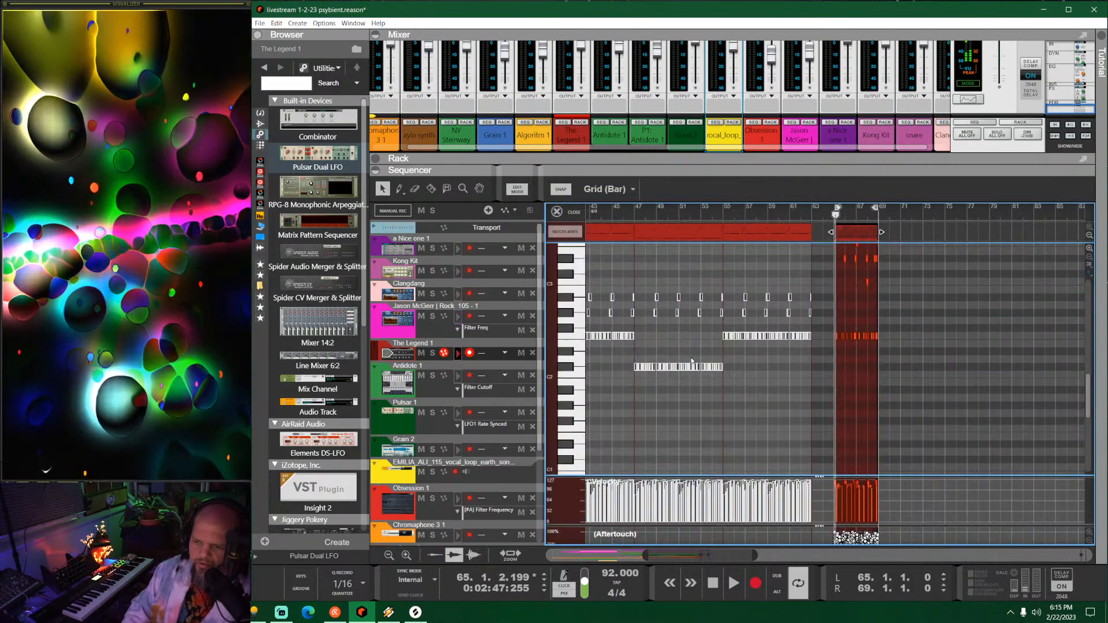
{"action": "left_click_drag", "start_coordinate": [743, 172], "coordinate": [744, 128]}
{"action": "scroll", "coordinate": [901, 295], "scroll_direction": "up", "scroll_amount": 12}
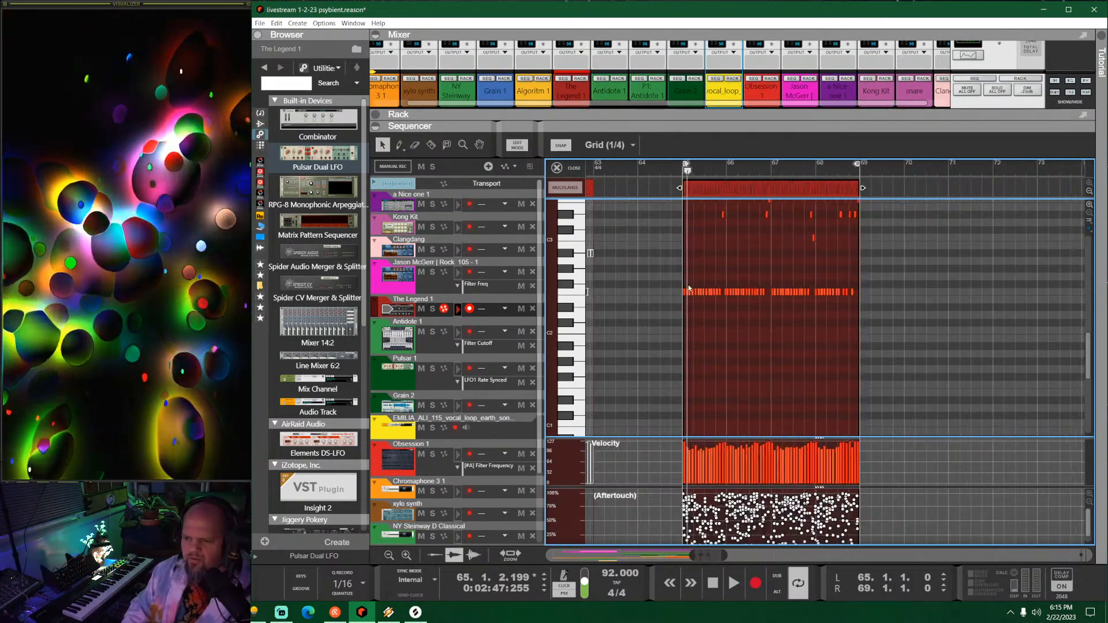
{"action": "key", "text": "ctrl+a"}
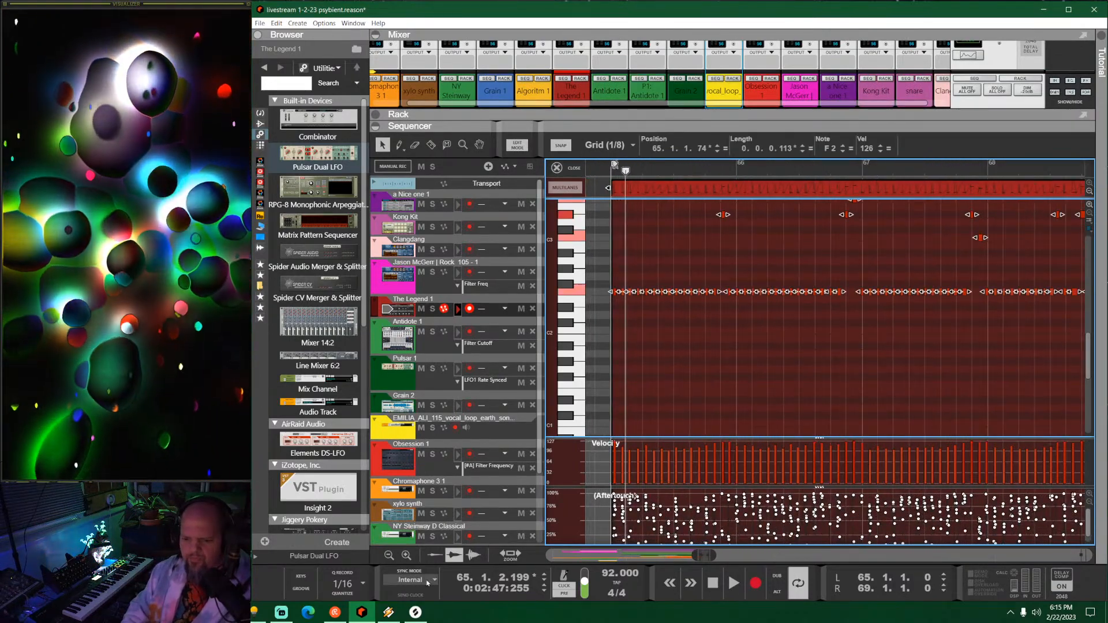
{"action": "left_click", "coordinate": [911, 338]}
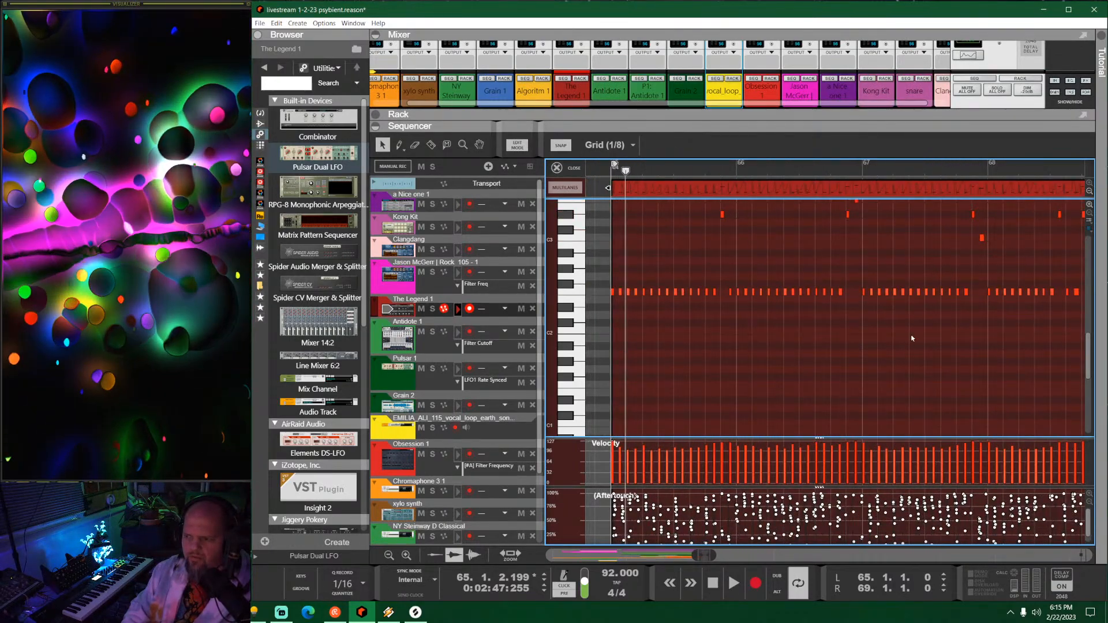
Step: Move the stray note at position 67.4.4 in The Legend 1 clip down to F2
{"action": "scroll", "coordinate": [1009, 339], "scroll_direction": "left", "scroll_amount": 2}
{"action": "scroll", "coordinate": [981, 335], "scroll_direction": "right", "scroll_amount": 1}
{"action": "scroll", "coordinate": [884, 316], "scroll_direction": "up", "scroll_amount": 3}
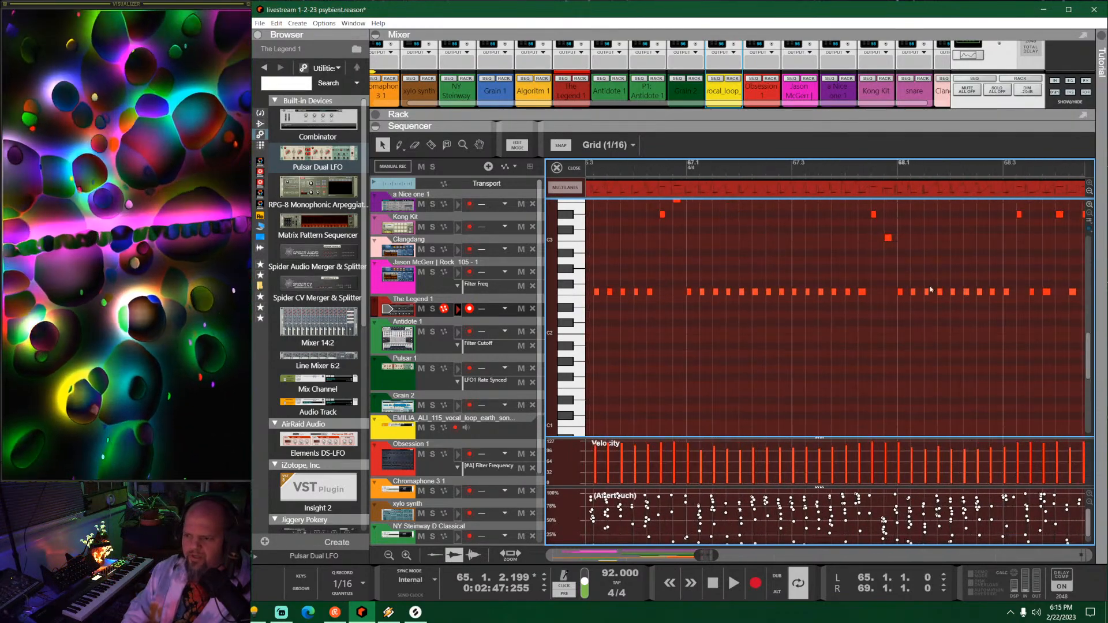
{"action": "scroll", "coordinate": [907, 304], "scroll_direction": "up", "scroll_amount": 3}
{"action": "left_click_drag", "start_coordinate": [891, 345], "coordinate": [892, 399]}
{"action": "scroll", "coordinate": [745, 354], "scroll_direction": "down", "scroll_amount": 3}
{"action": "scroll", "coordinate": [746, 354], "scroll_direction": "down", "scroll_amount": 1}
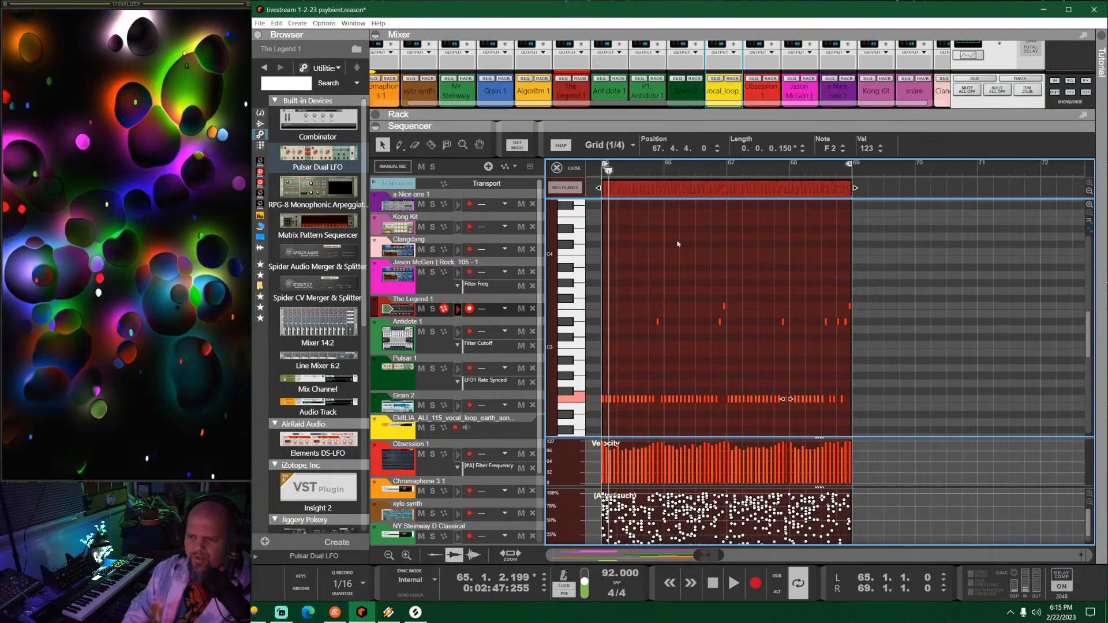
Step: Clear the recorded aftertouch data from The Legend 1 clip and return to the arrangement
{"action": "key", "text": "ctrl+e"}
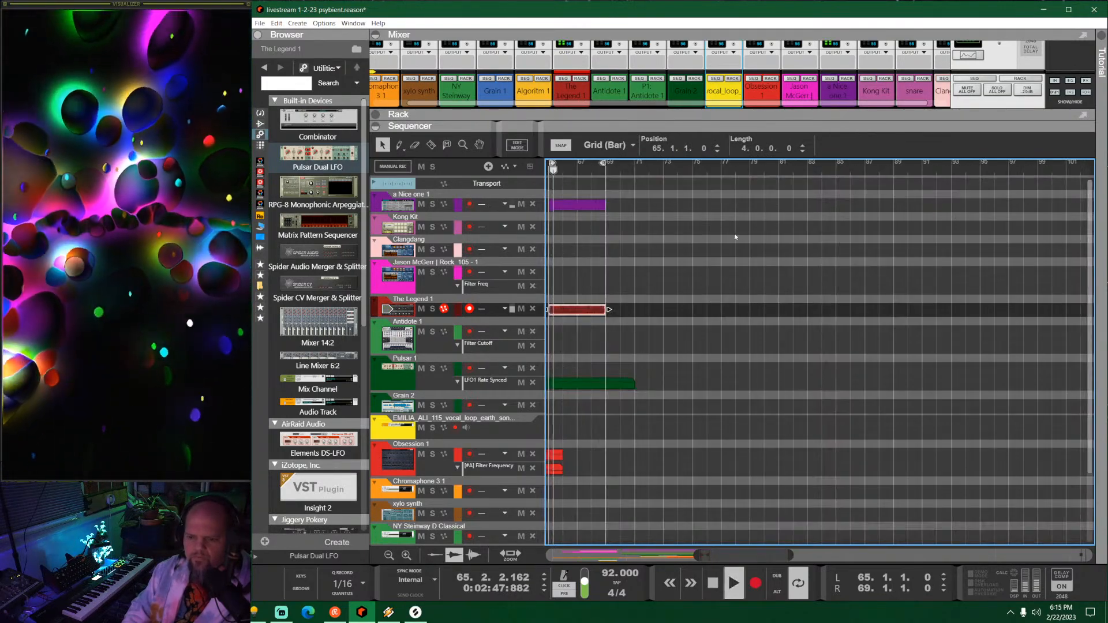
{"action": "key", "text": "ctrl+e"}
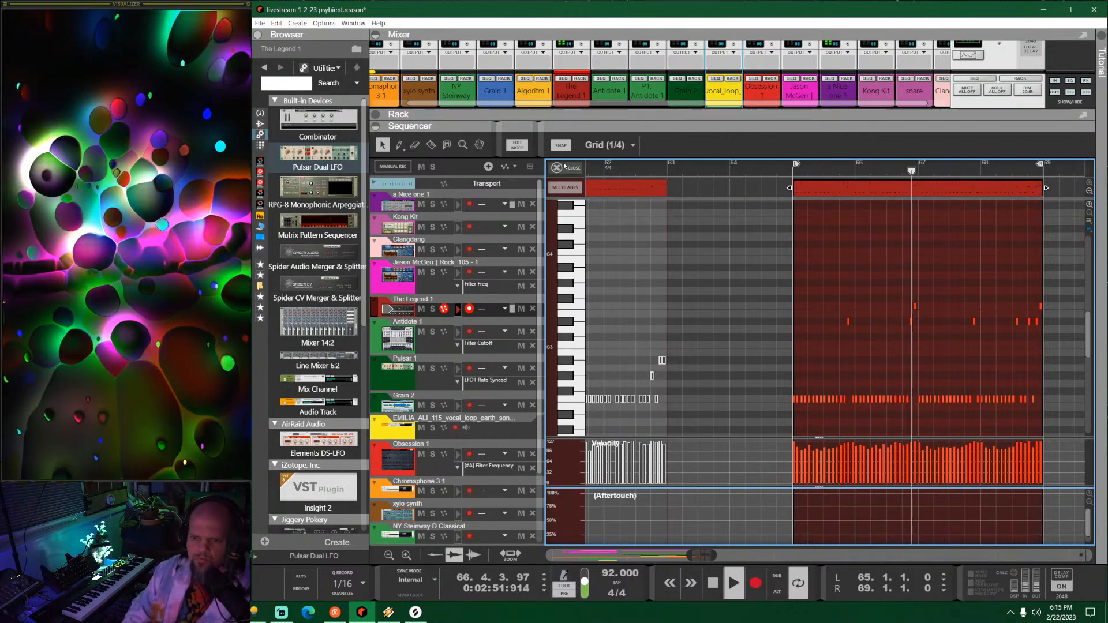
{"action": "key", "text": "ctrl+e"}
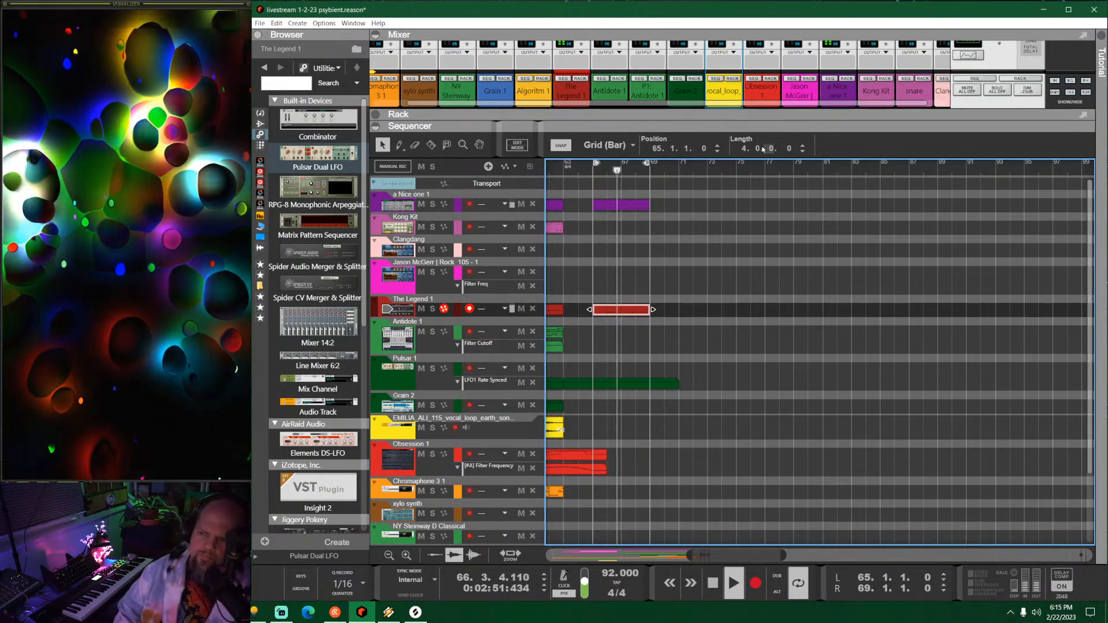
Step: Expand the rack above the sequencer and bring the empty space below the Clangdang Dr. OctoRex into view
{"action": "left_click_drag", "start_coordinate": [776, 131], "coordinate": [776, 345]}
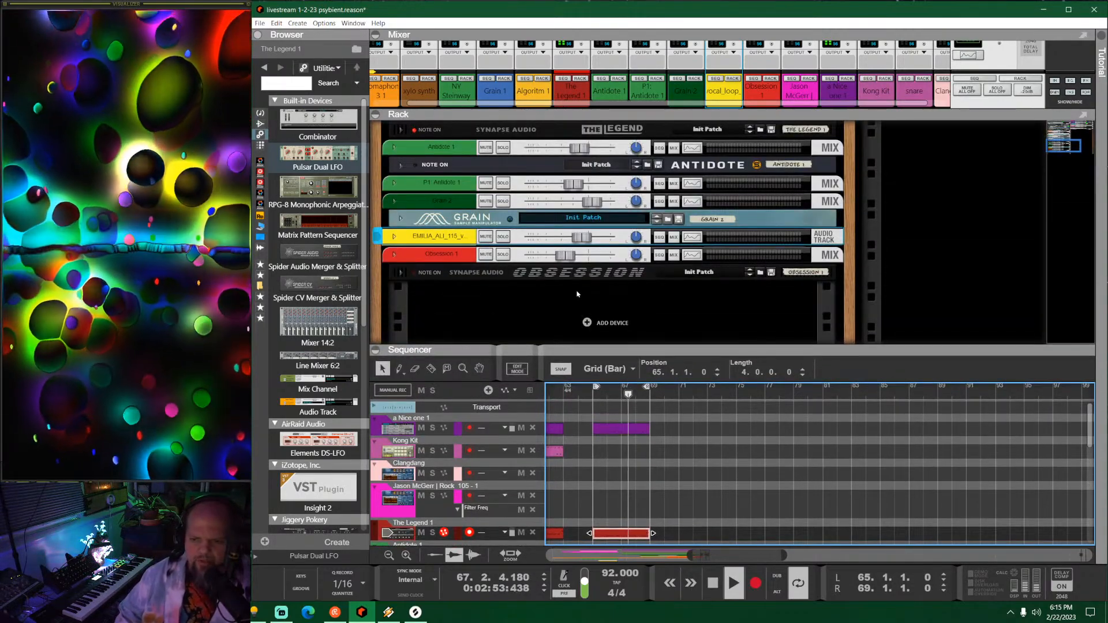
{"action": "left_click", "coordinate": [847, 207]}
{"action": "left_click_drag", "start_coordinate": [438, 369], "coordinate": [404, 441]}
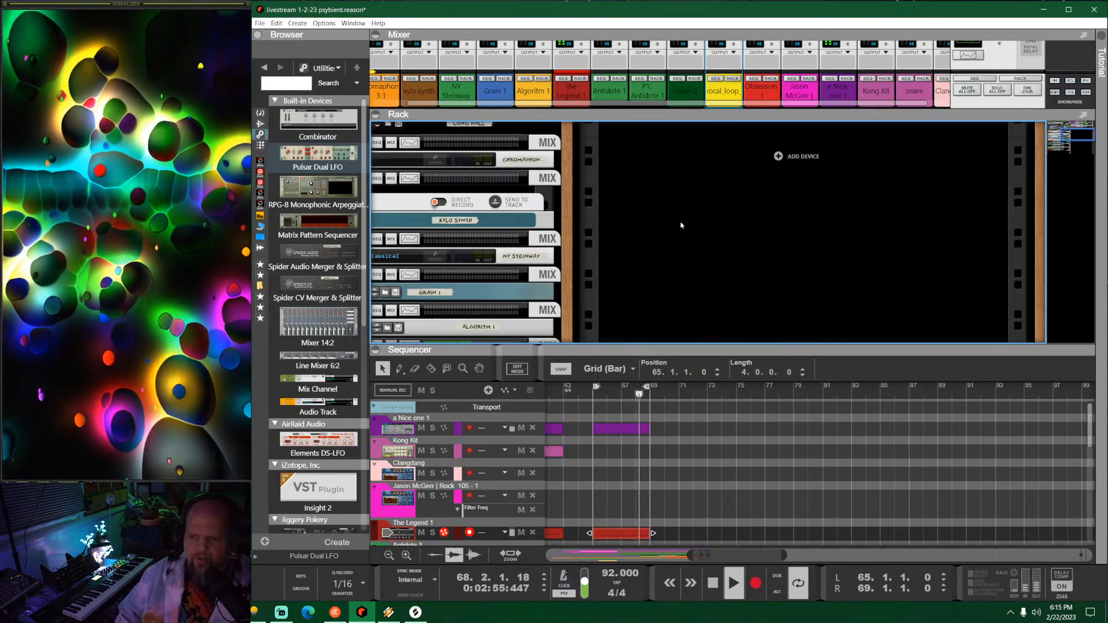
{"action": "left_click_drag", "start_coordinate": [683, 225], "coordinate": [520, 368]}
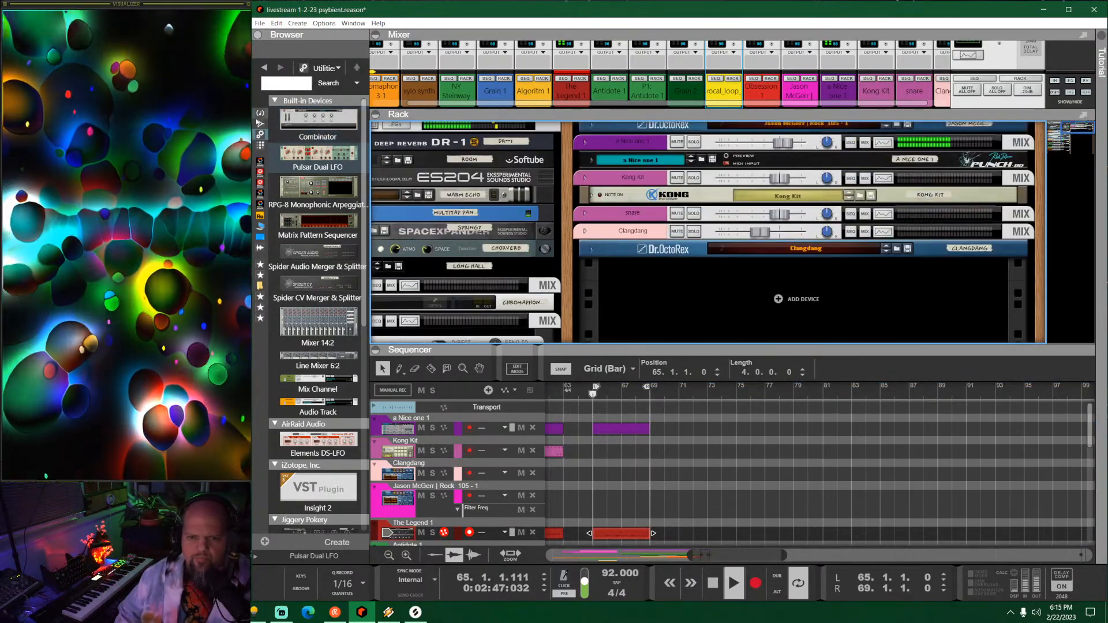
Step: Find the Jackbox 7R-909 Analog Drum Module among the instruments and add it to the rack below Clangdang
{"action": "left_click", "coordinate": [260, 113]}
{"action": "scroll", "coordinate": [312, 304], "scroll_direction": "down", "scroll_amount": 5}
{"action": "scroll", "coordinate": [313, 304], "scroll_direction": "down", "scroll_amount": 10}
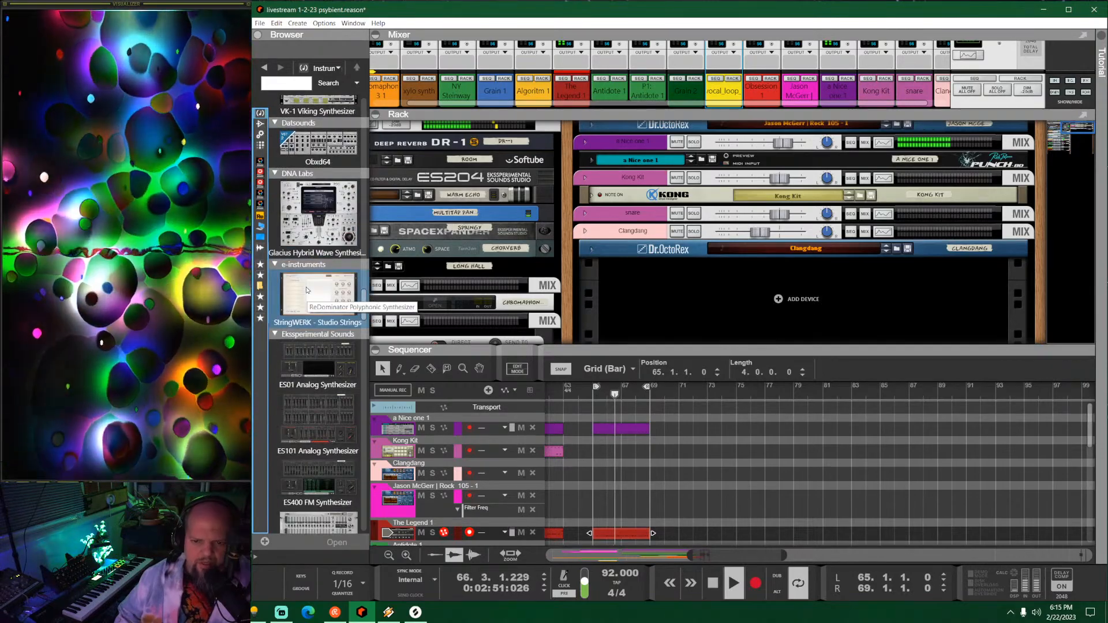
{"action": "scroll", "coordinate": [320, 243], "scroll_direction": "down", "scroll_amount": 4}
{"action": "scroll", "coordinate": [321, 243], "scroll_direction": "down", "scroll_amount": 5}
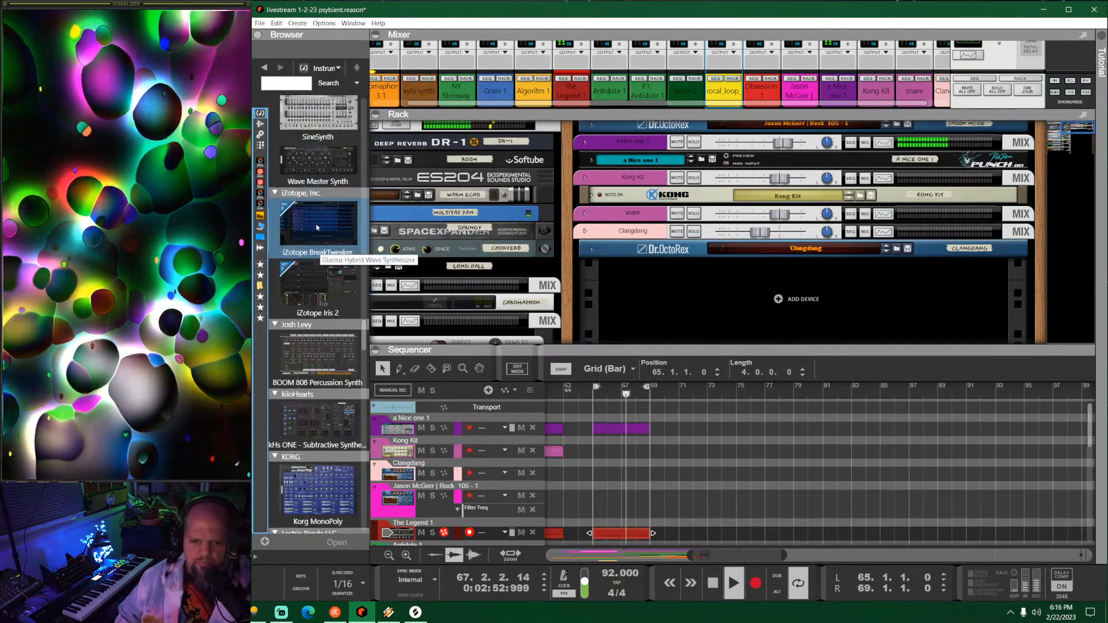
{"action": "scroll", "coordinate": [318, 215], "scroll_direction": "down", "scroll_amount": 3}
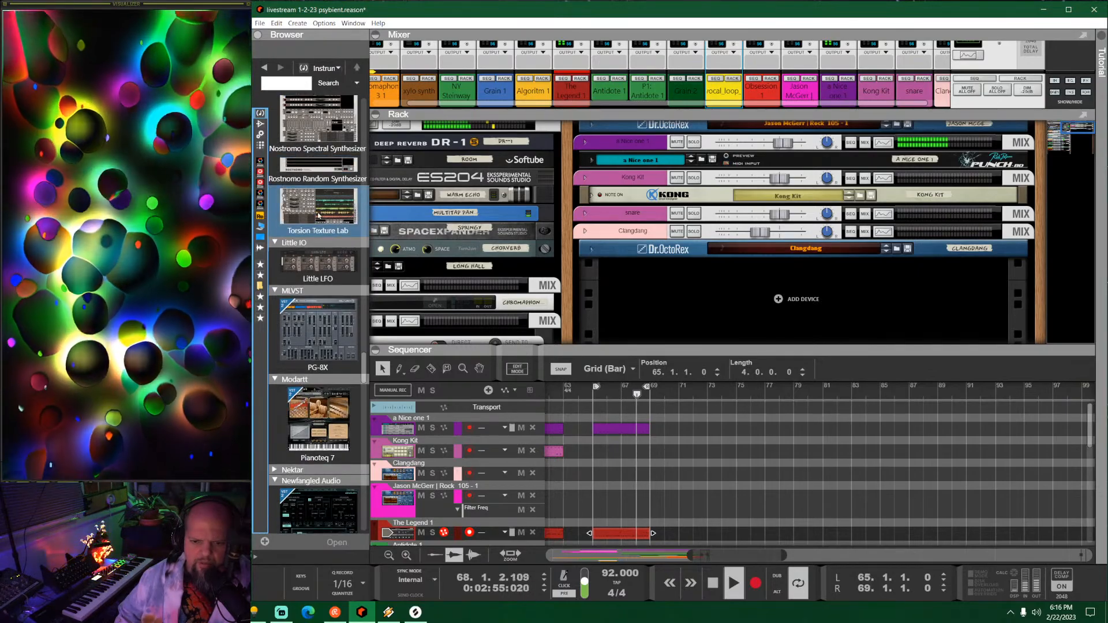
{"action": "scroll", "coordinate": [318, 212], "scroll_direction": "down", "scroll_amount": 5}
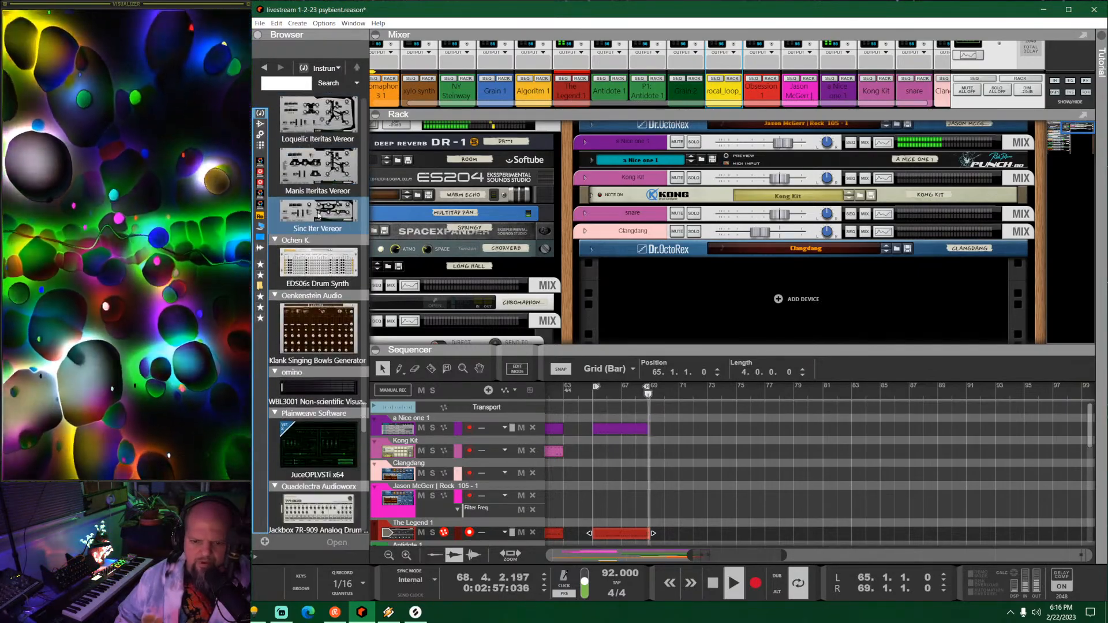
{"action": "scroll", "coordinate": [318, 215], "scroll_direction": "down", "scroll_amount": 5}
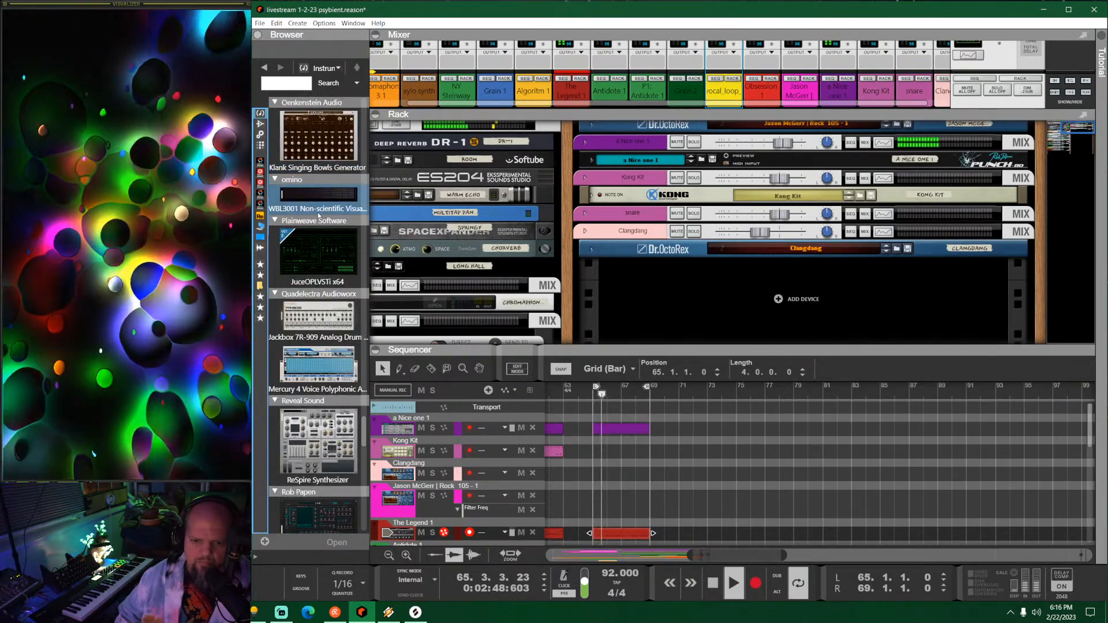
{"action": "mouse_move", "coordinate": [302, 317]}
{"action": "left_mouse_down"}
{"action": "mouse_move", "coordinate": [736, 265]}
{"action": "mouse_move", "coordinate": [742, 291]}
{"action": "left_mouse_up"}
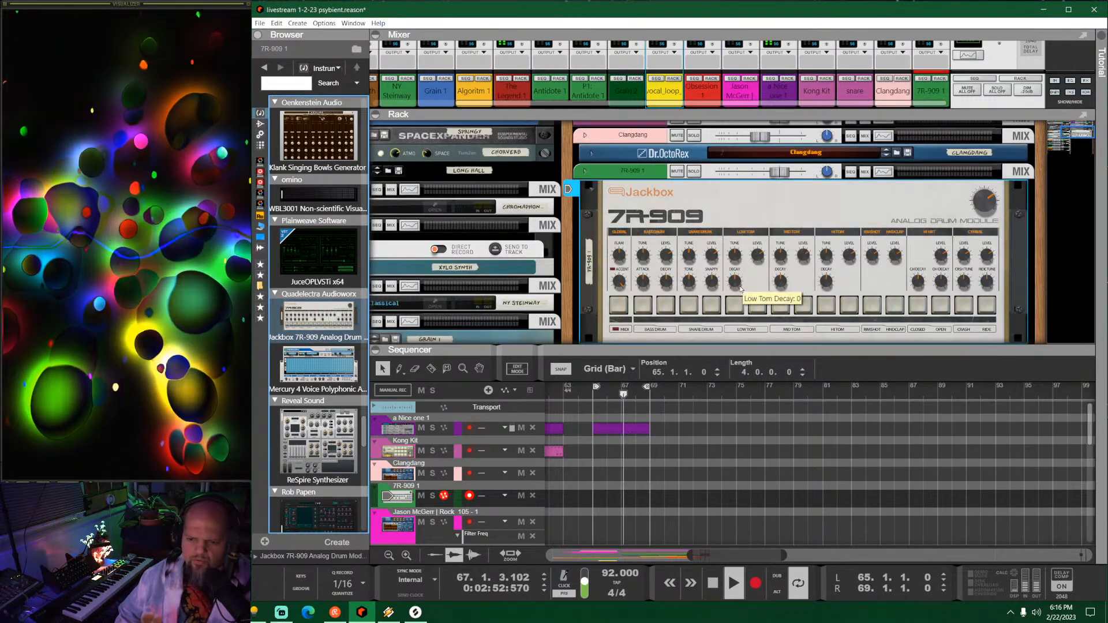
Step: Color the 7R-909 mix channel Deep Purple and rename it 909
{"action": "right_click", "coordinate": [654, 170]}
{"action": "mouse_move", "coordinate": [745, 497]}
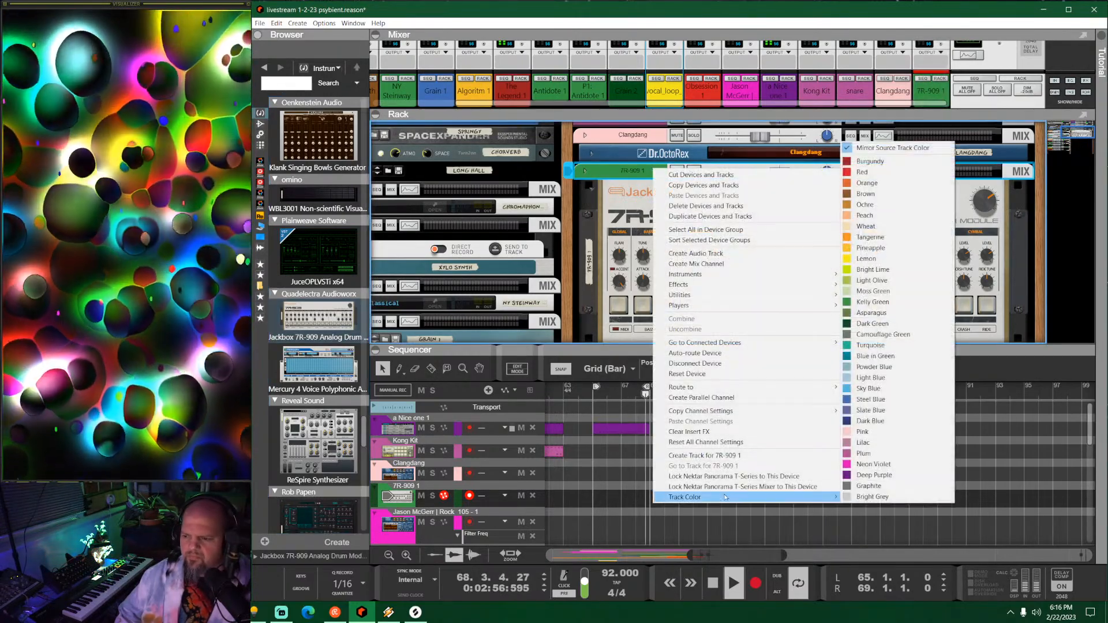
{"action": "left_click", "coordinate": [875, 475]}
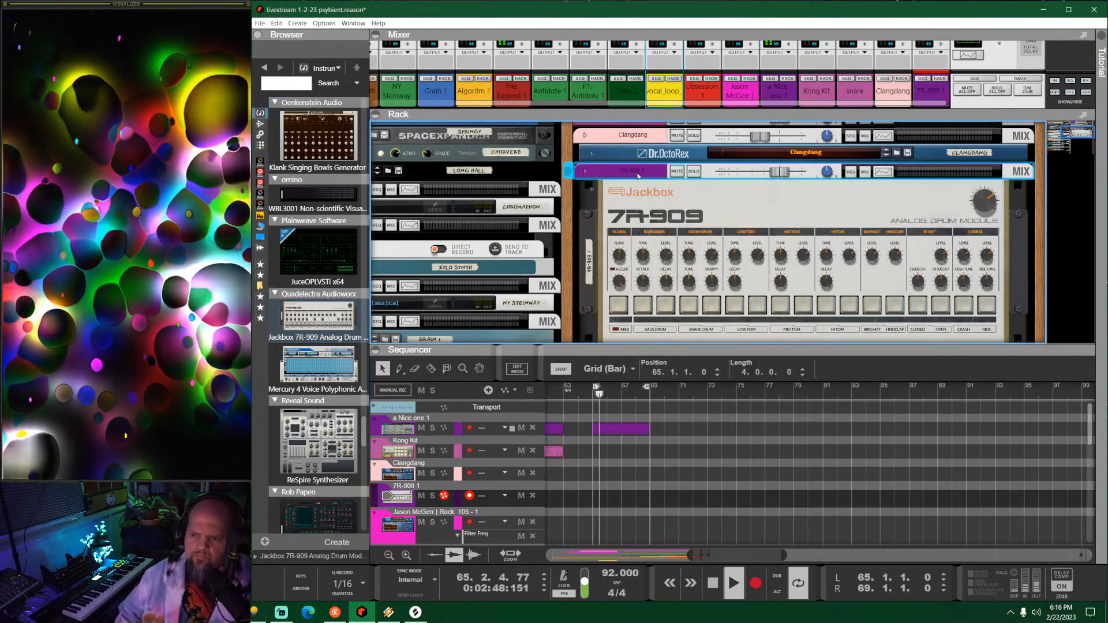
{"action": "double_click", "coordinate": [635, 170]}
{"action": "type", "text": "909"}
{"action": "key", "text": "Return"}
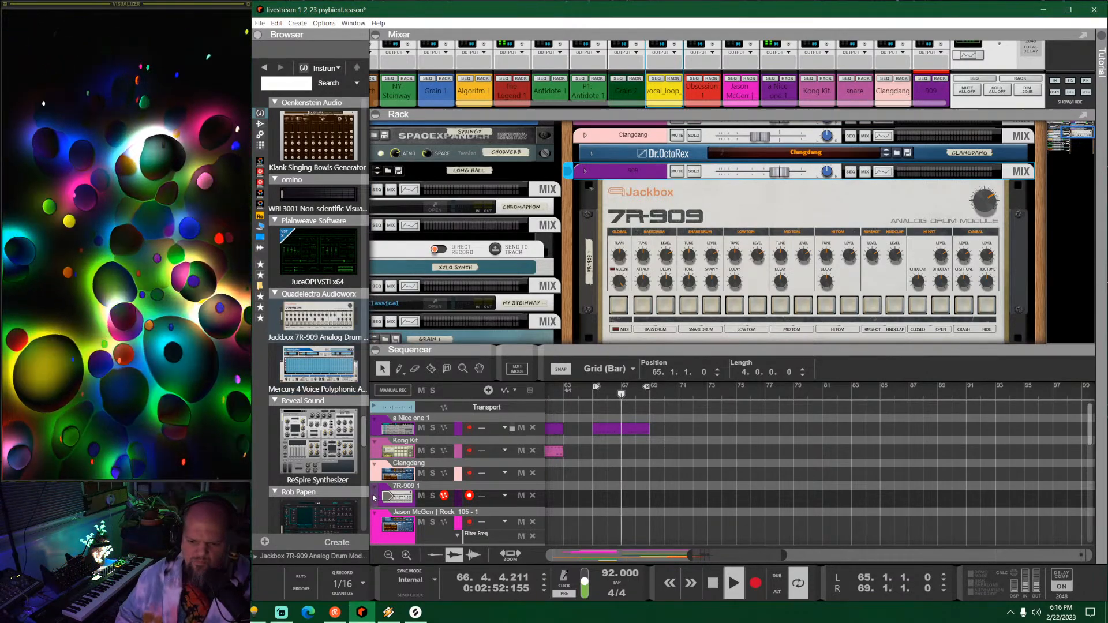
Step: Move the 7R-909 1 track above the a Nice one 1 track and copy the bar 65 clip from a Nice one 1 onto it
{"action": "left_click_drag", "start_coordinate": [375, 496], "coordinate": [378, 414]}
{"action": "double_click", "coordinate": [597, 453]}
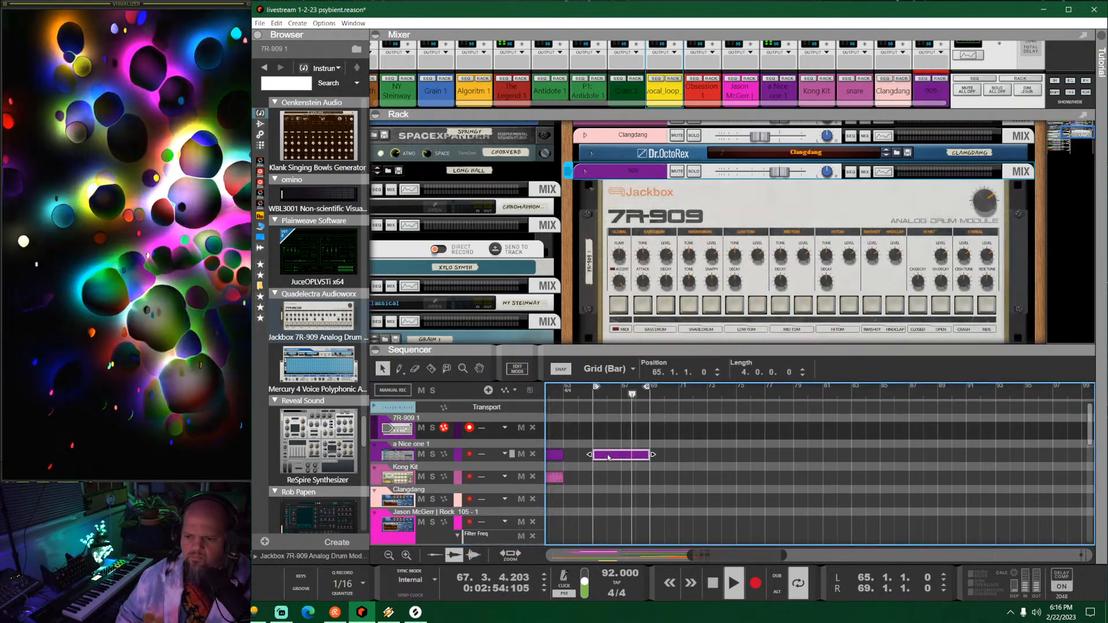
{"action": "left_click", "coordinate": [570, 398]}
{"action": "left_click_drag", "start_coordinate": [592, 455], "coordinate": [586, 439]}
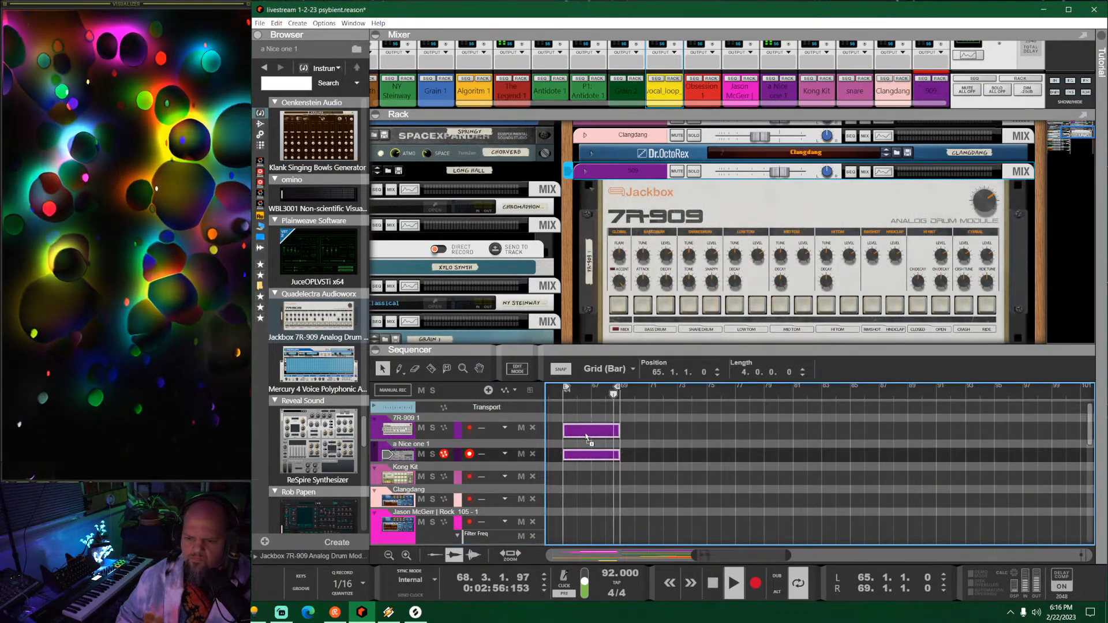
Step: Enlarge the rack area, solo the 909 mix channel and unfold it together with its insert effects section
{"action": "left_click_drag", "start_coordinate": [662, 350], "coordinate": [667, 448]}
{"action": "left_click", "coordinate": [985, 192]}
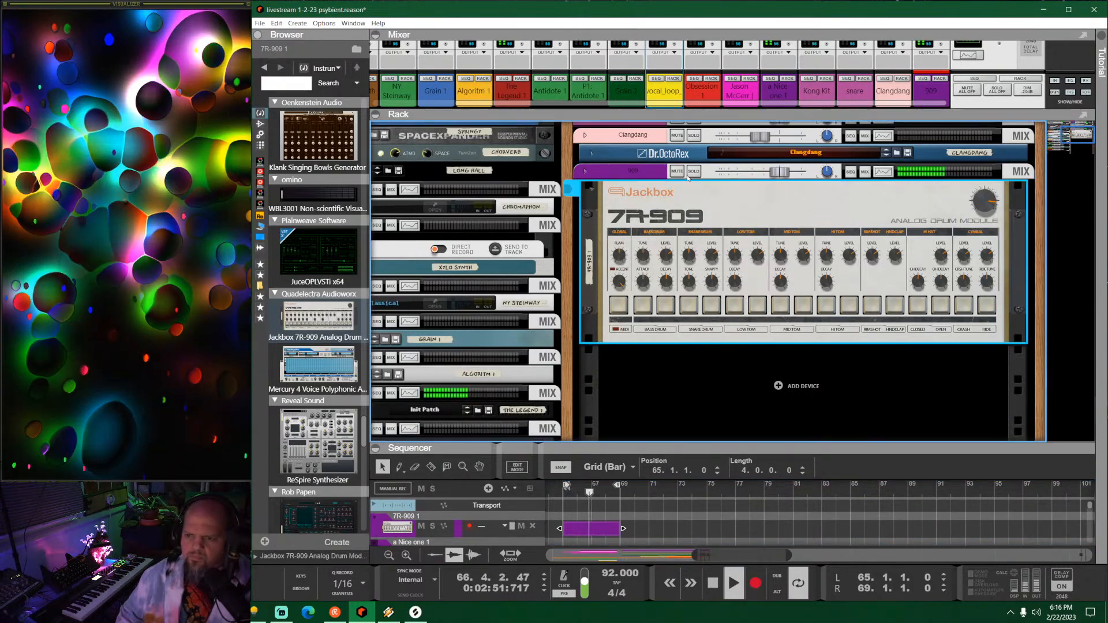
{"action": "left_click", "coordinate": [693, 171]}
{"action": "left_click", "coordinate": [585, 172]}
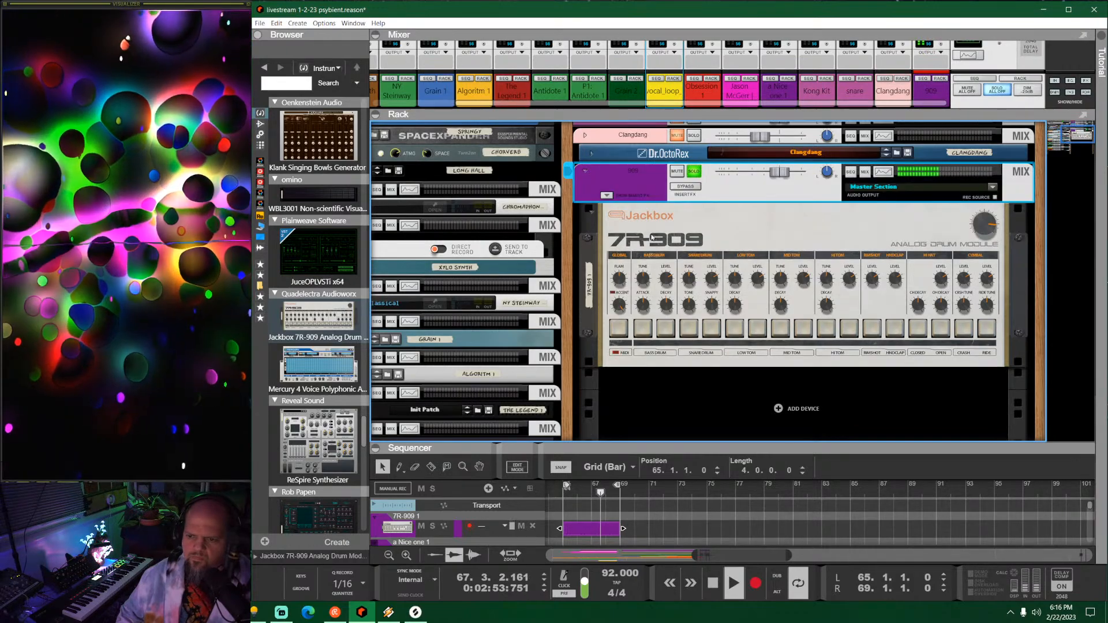
{"action": "left_click", "coordinate": [606, 196]}
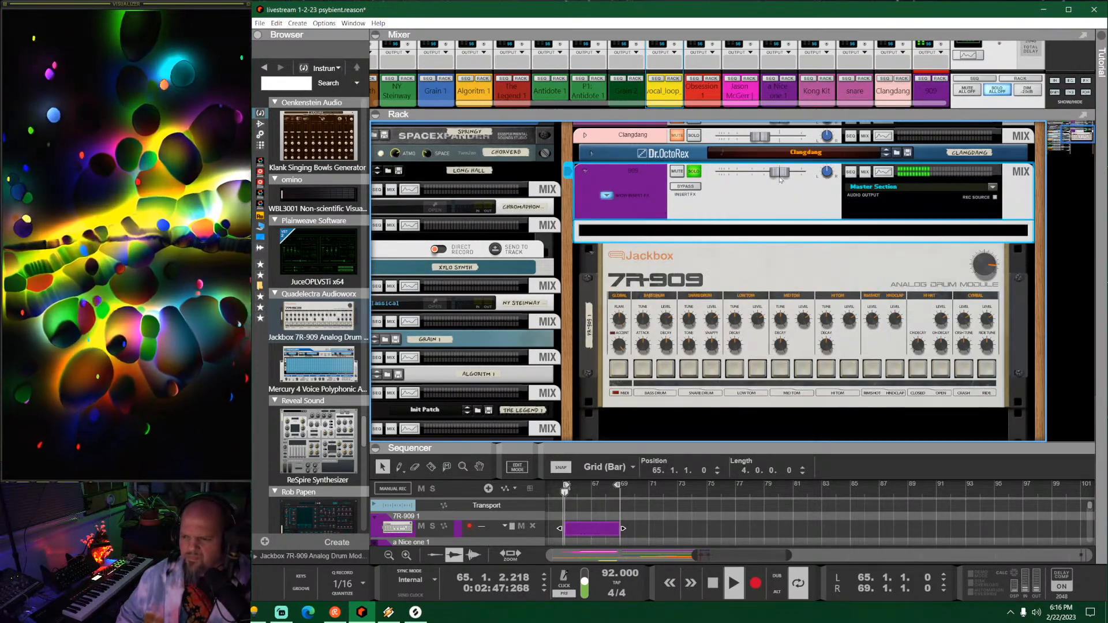
Step: Raise the 7R-909's bass drum level to 88% and try out its bass drum decay and attack
{"action": "left_click", "coordinate": [977, 261]}
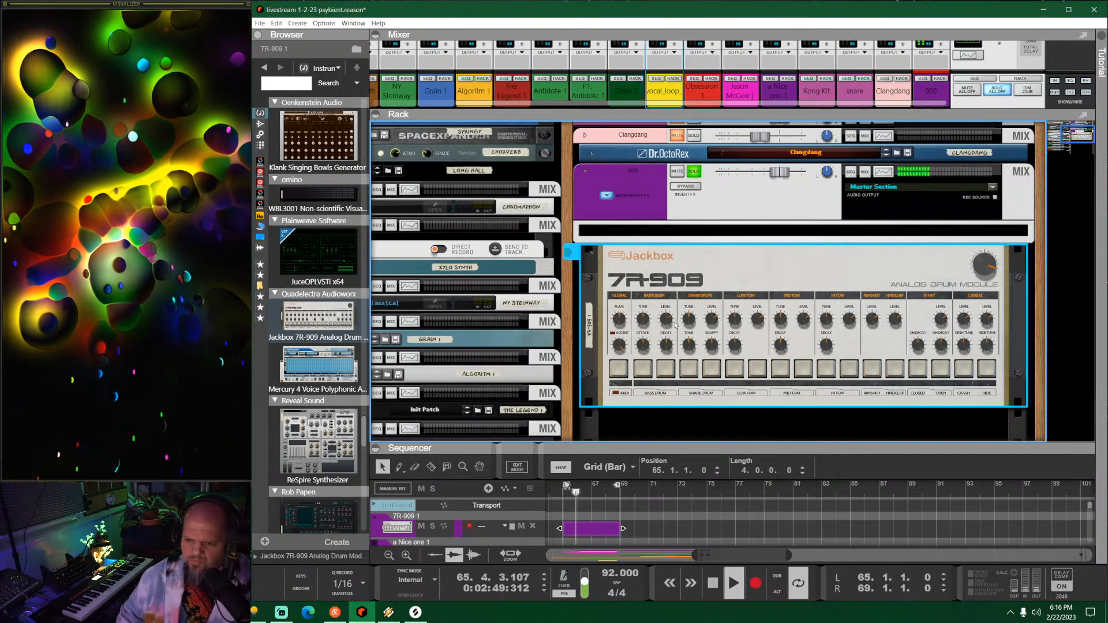
{"action": "mouse_move", "coordinate": [646, 322]}
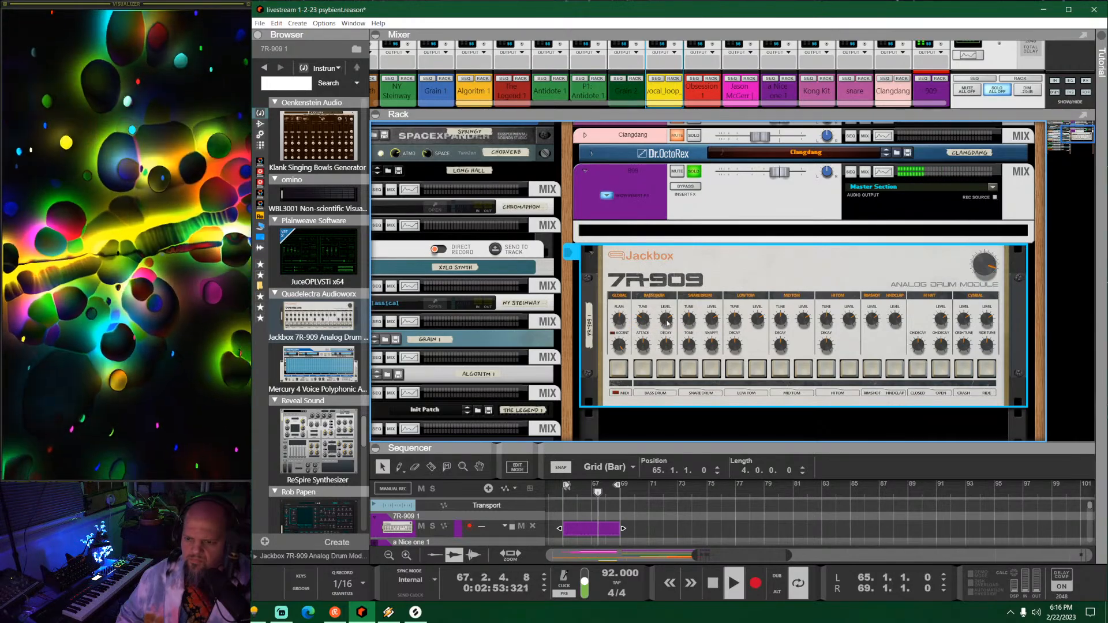
{"action": "left_click_drag", "start_coordinate": [669, 321], "coordinate": [677, 302]}
{"action": "mouse_move", "coordinate": [663, 347]}
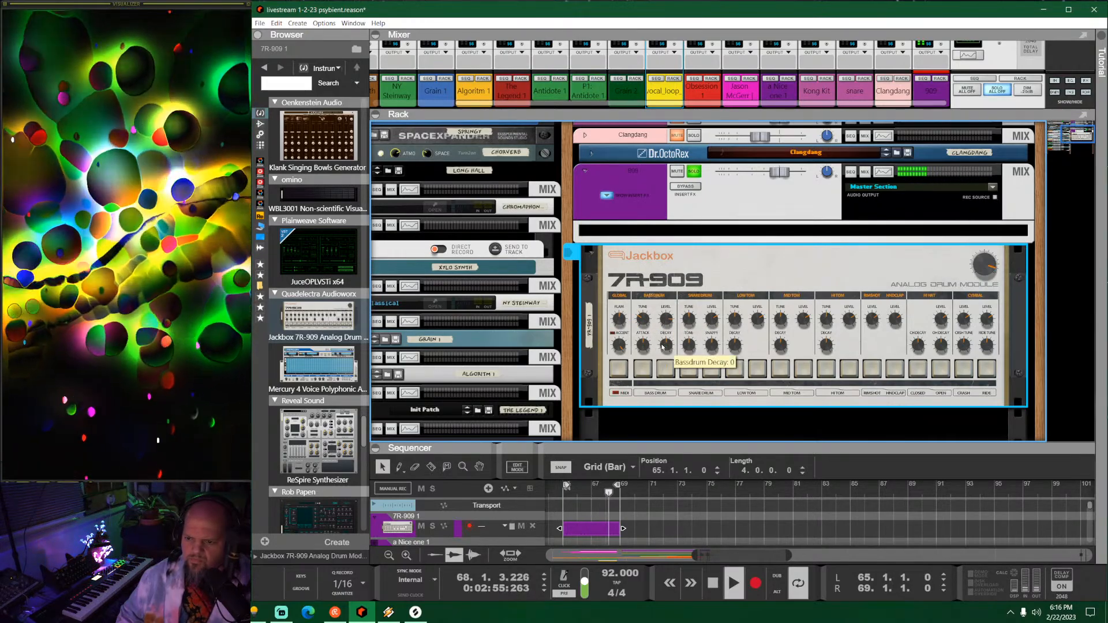
{"action": "left_click_drag", "start_coordinate": [676, 365], "coordinate": [670, 370]}
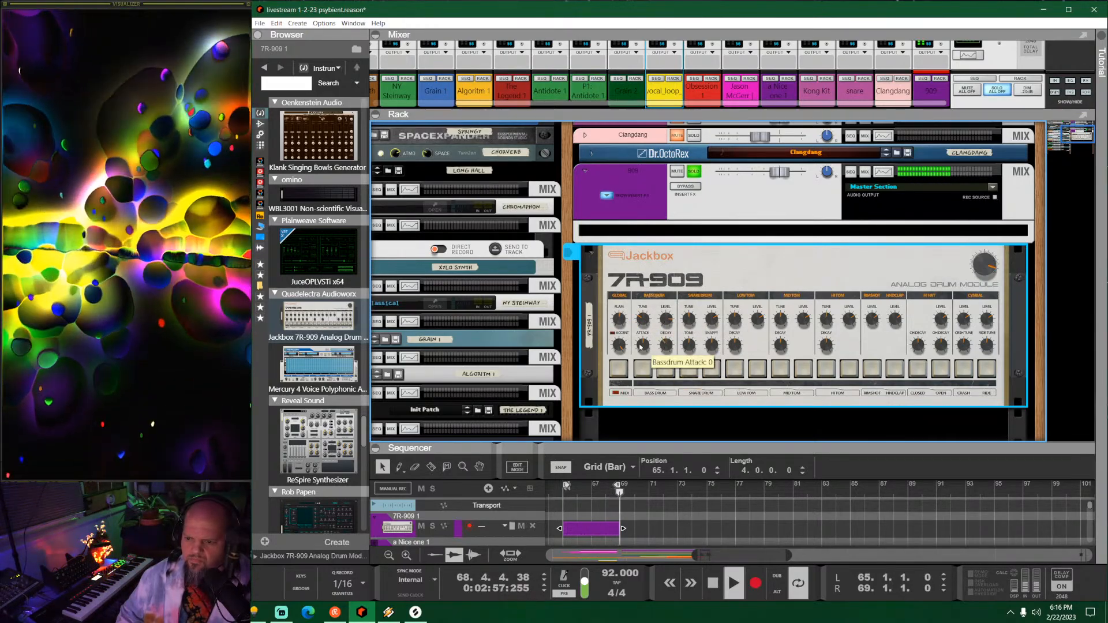
{"action": "mouse_move", "coordinate": [644, 322]}
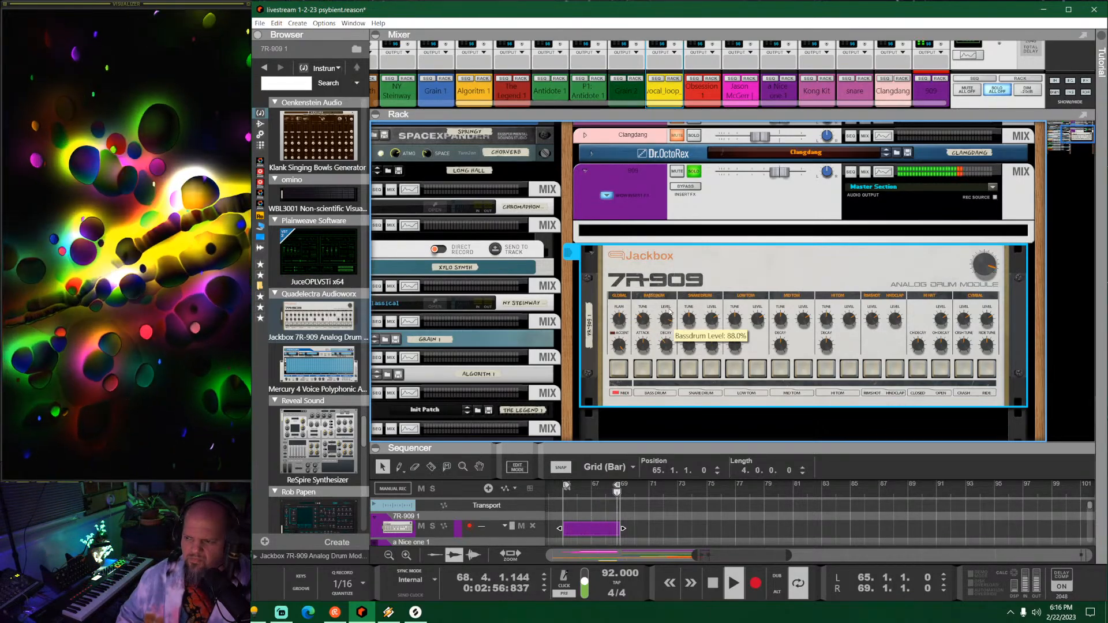
Step: Lower the 909 mix channel's level slightly and fold its insert effects section and channel strip back up
{"action": "left_click", "coordinate": [780, 182]}
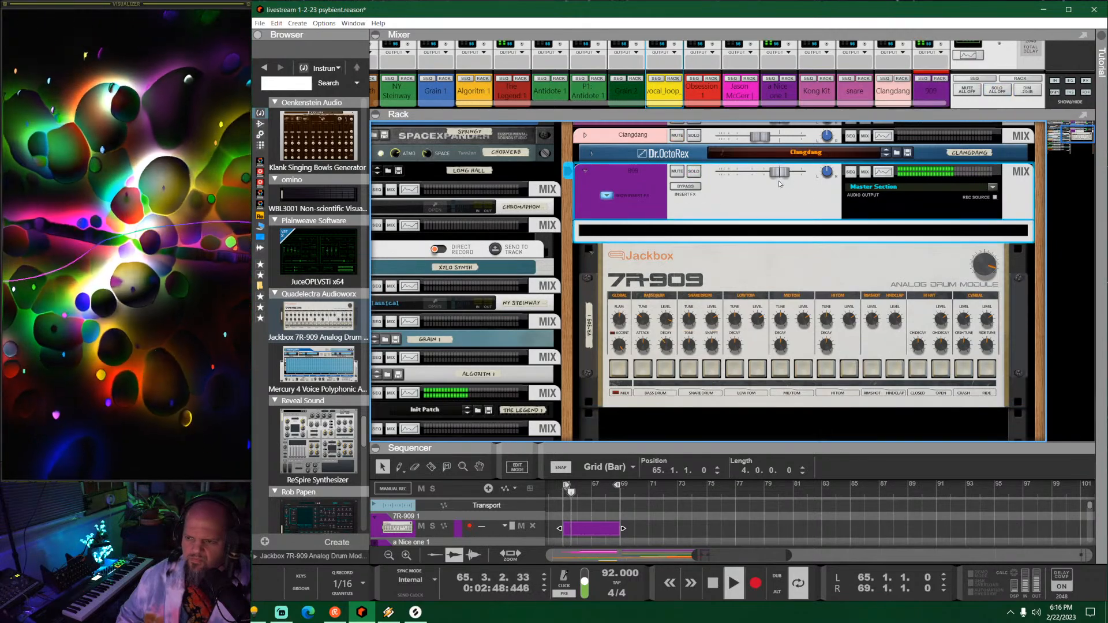
{"action": "left_click_drag", "start_coordinate": [780, 175], "coordinate": [772, 174]}
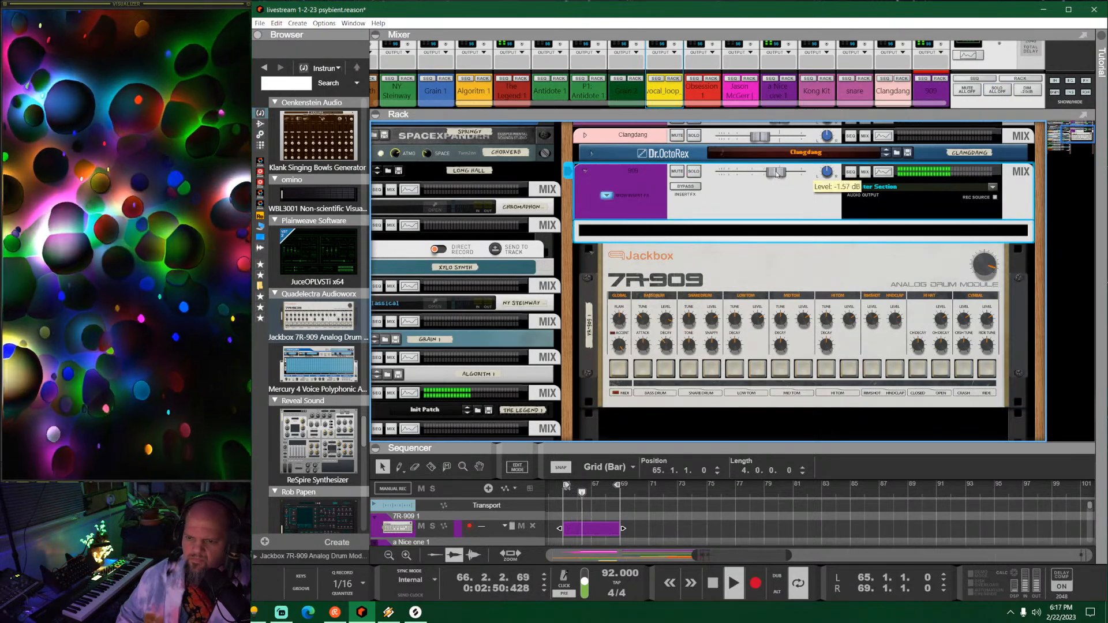
{"action": "left_click", "coordinate": [607, 197]}
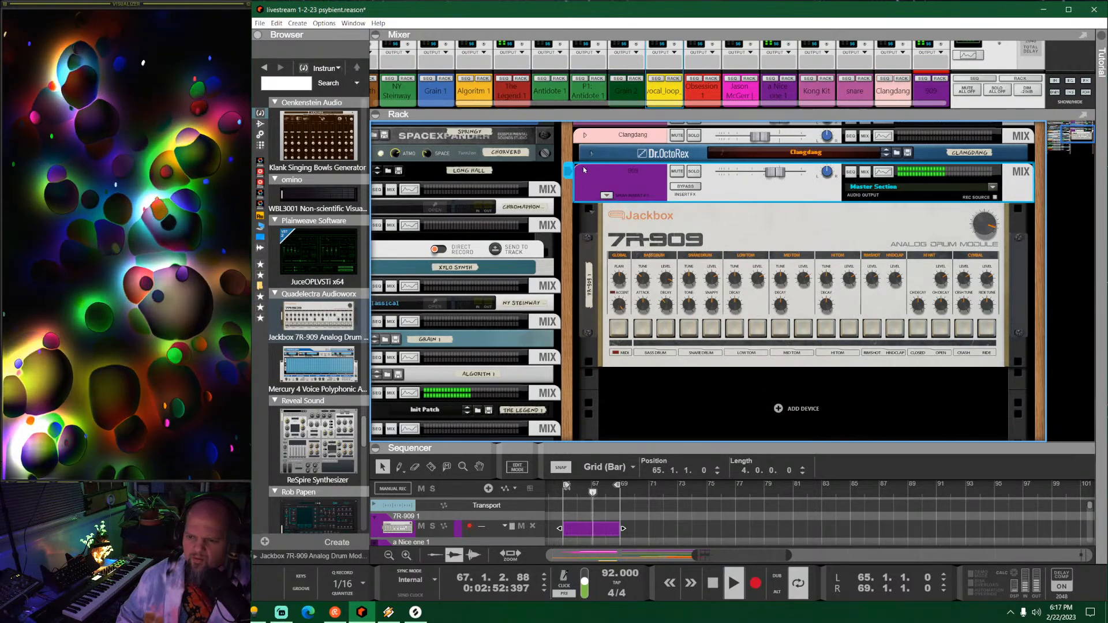
{"action": "left_click", "coordinate": [584, 173]}
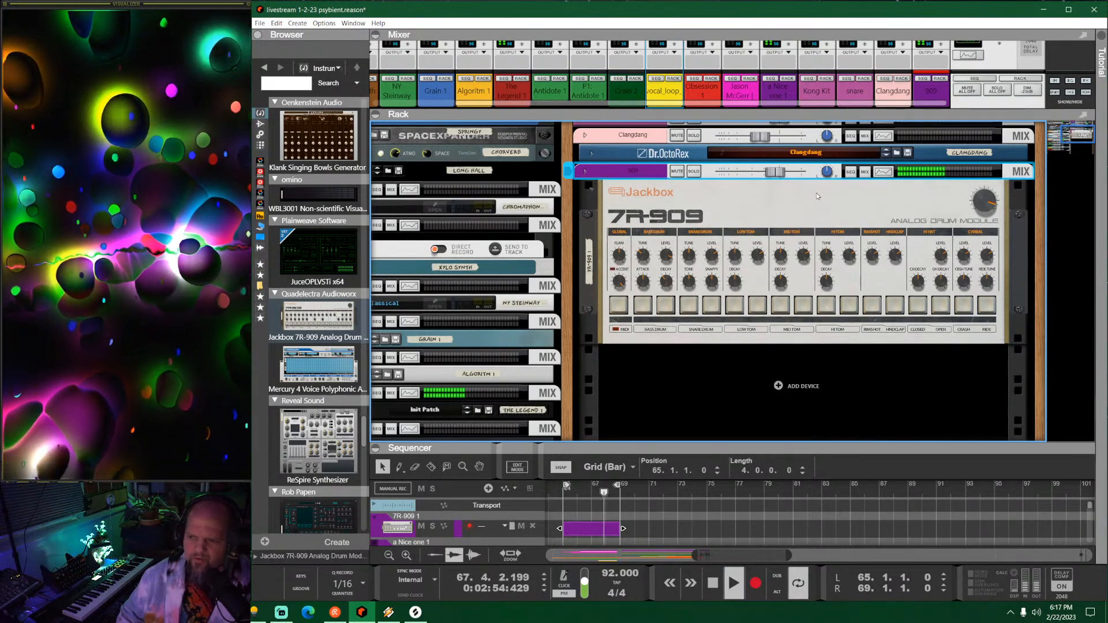
Step: Open the Spectrum EQ for the 909 channel and enable a low pass filter at 2.13 kHz
{"action": "left_click", "coordinate": [878, 174]}
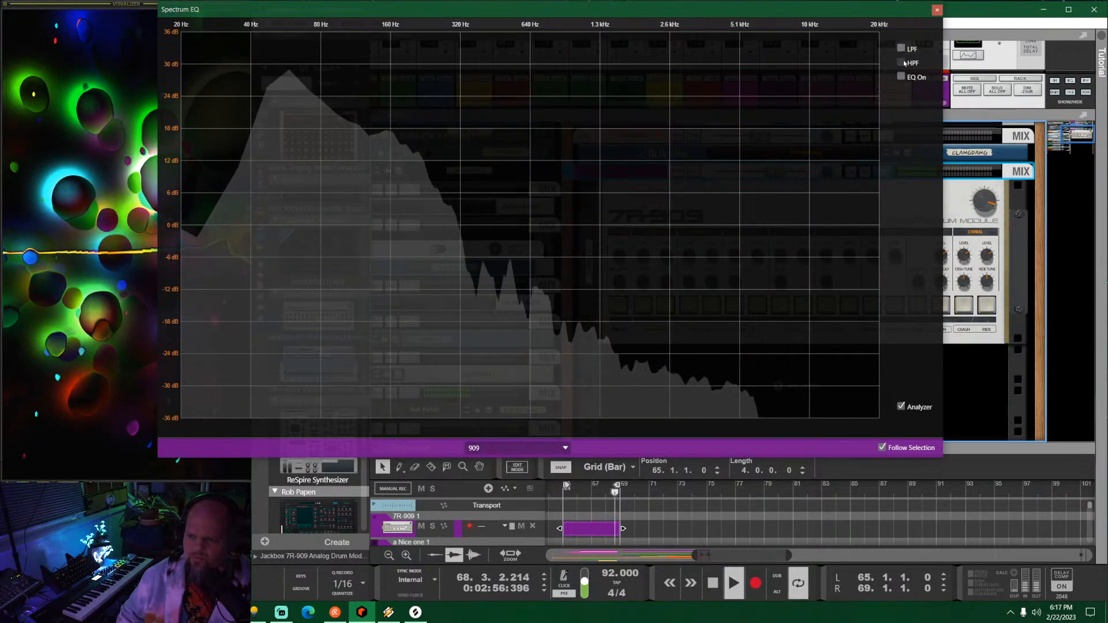
{"action": "left_click", "coordinate": [901, 62]}
{"action": "left_click", "coordinate": [902, 49]}
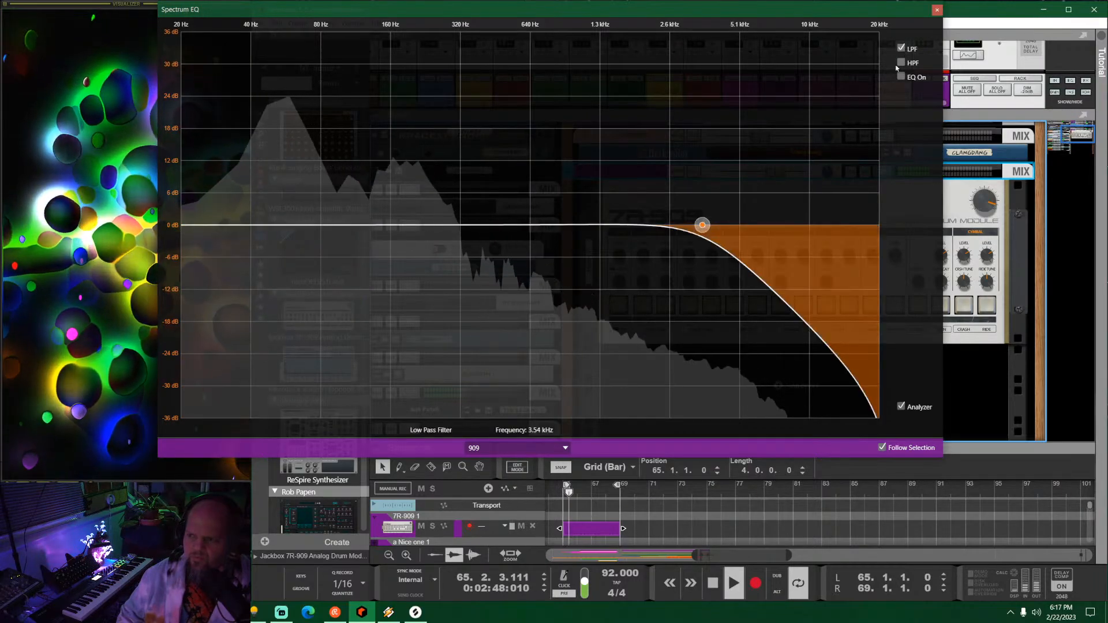
{"action": "left_click_drag", "start_coordinate": [702, 225], "coordinate": [651, 219]}
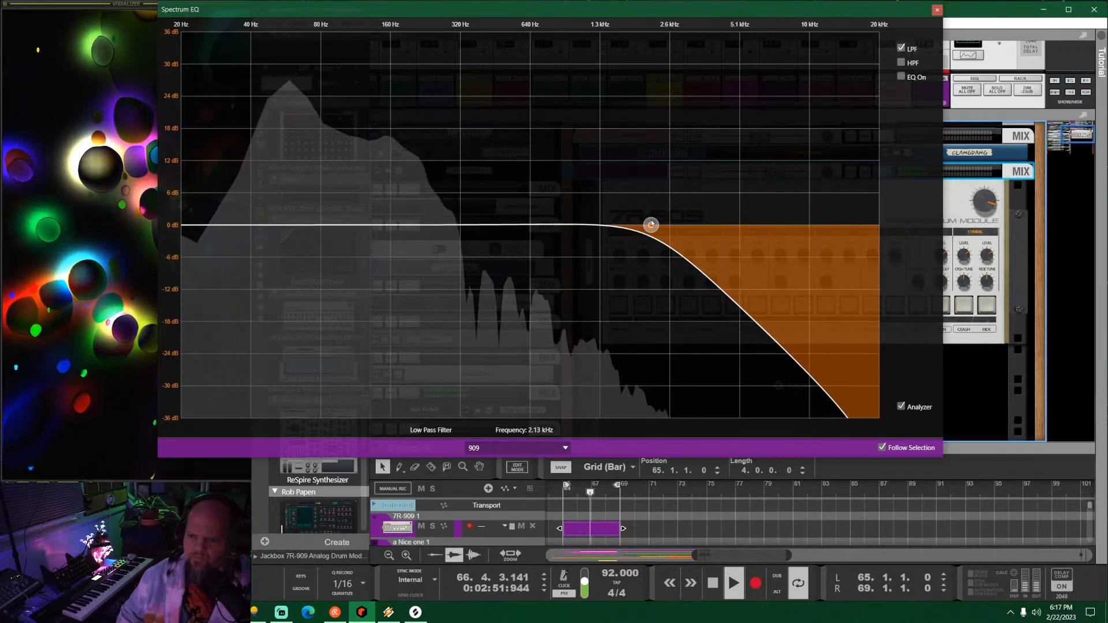
Step: Enable the high pass filter on the 909 channel at 56.2 Hz and close the Spectrum EQ
{"action": "left_click", "coordinate": [901, 62]}
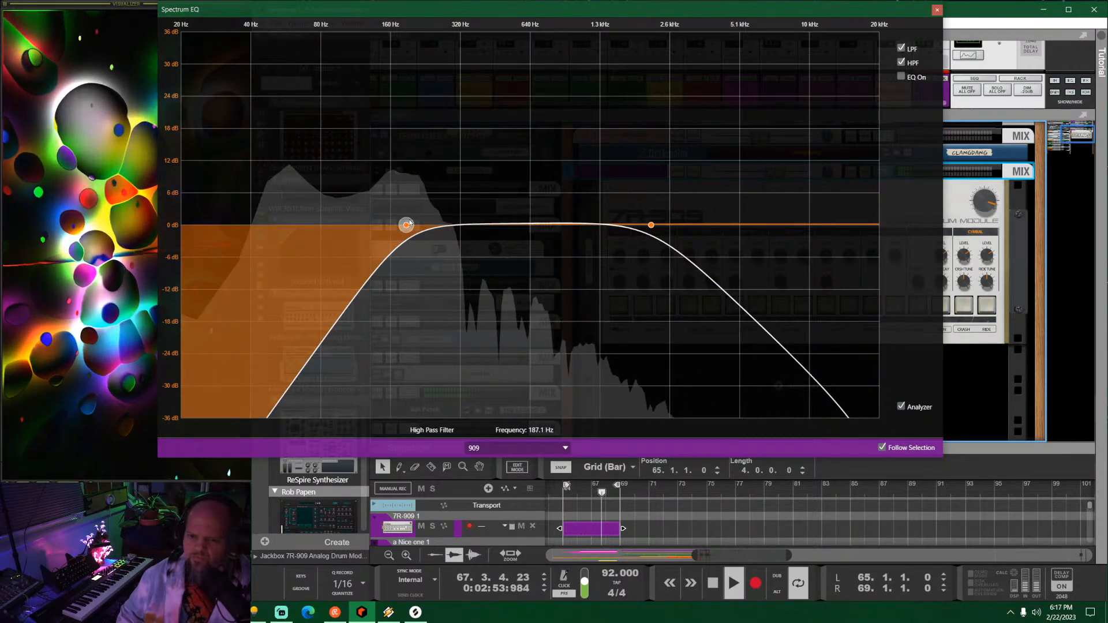
{"action": "left_click_drag", "start_coordinate": [408, 225], "coordinate": [285, 226]}
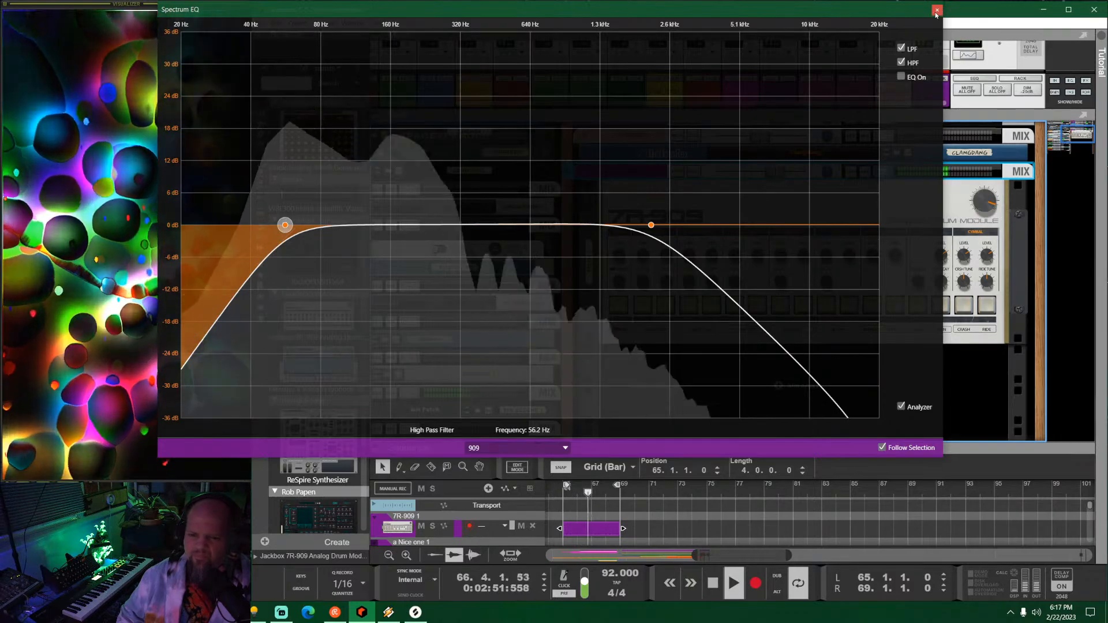
{"action": "left_click", "coordinate": [936, 10]}
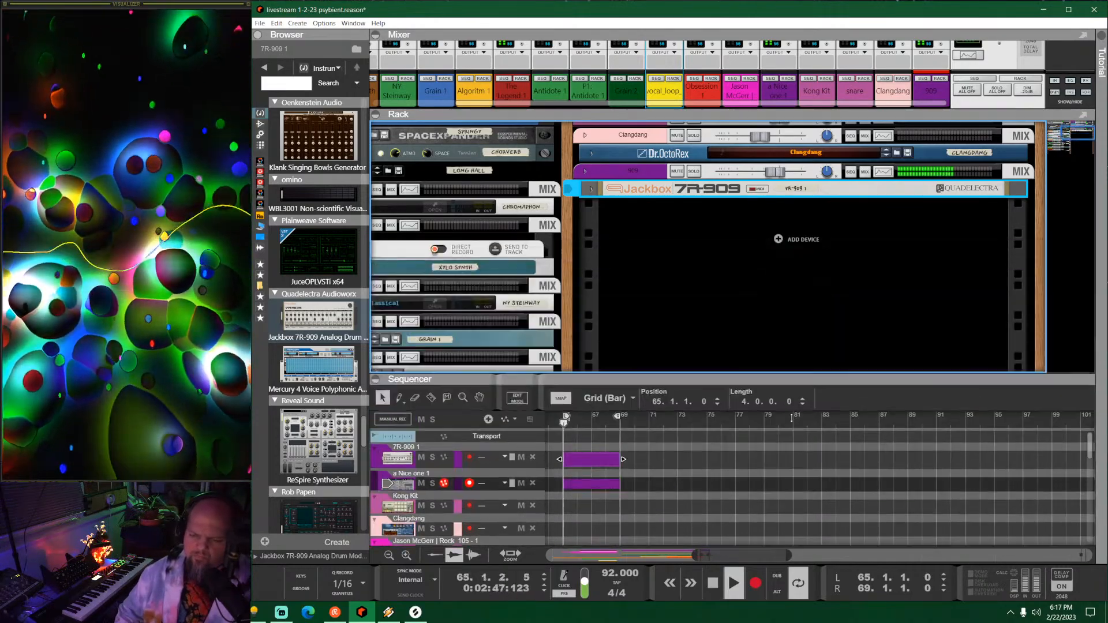
Step: Find the PredatorRE Instrument in the browser and add it to the rack directly below Obsession
{"action": "left_click_drag", "start_coordinate": [1073, 136], "coordinate": [1019, 166]}
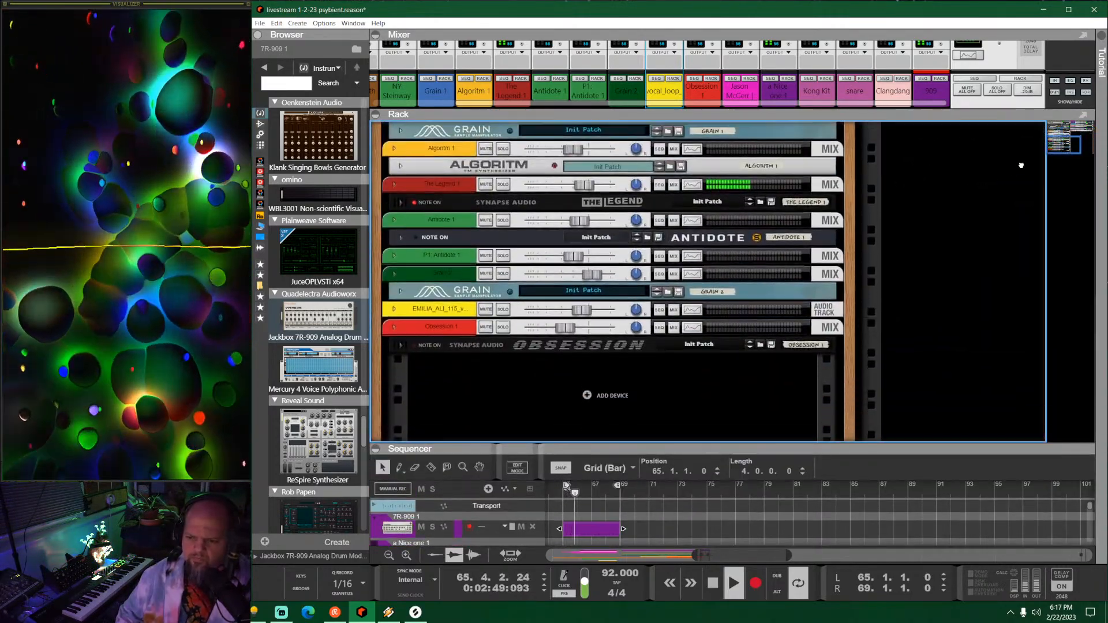
{"action": "left_click", "coordinate": [307, 212]}
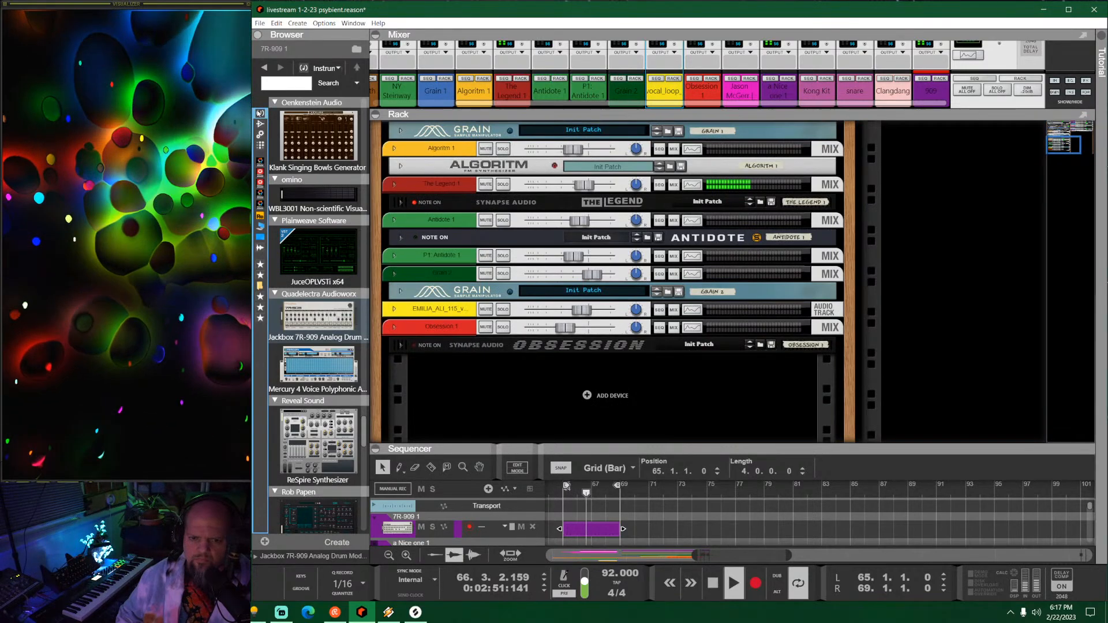
{"action": "scroll", "coordinate": [311, 208], "scroll_direction": "down", "scroll_amount": 10}
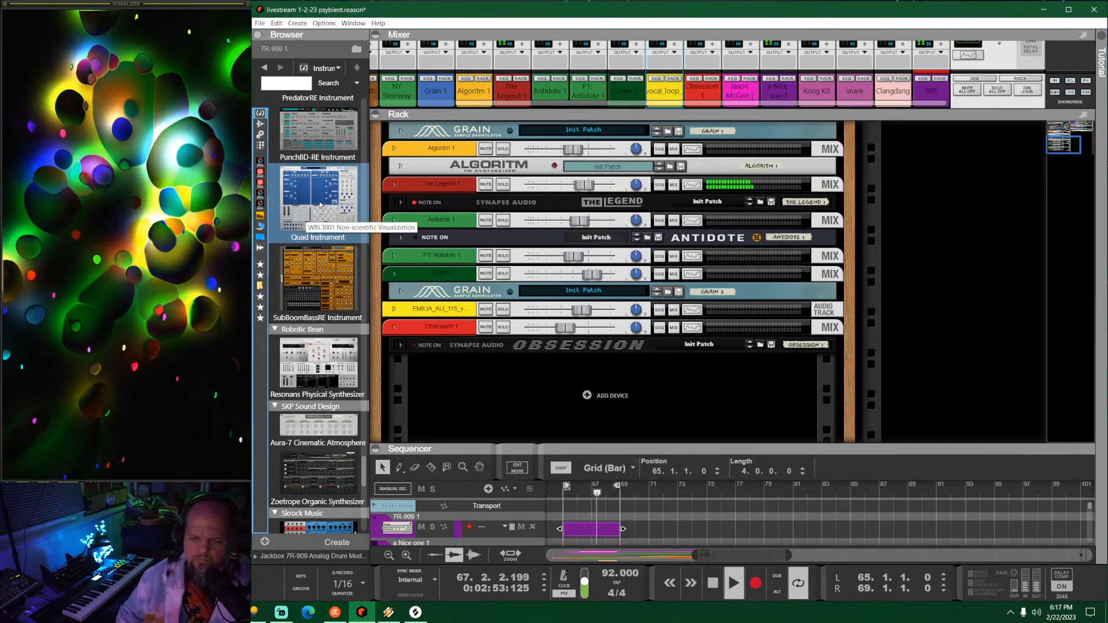
{"action": "scroll", "coordinate": [323, 205], "scroll_direction": "up", "scroll_amount": 3}
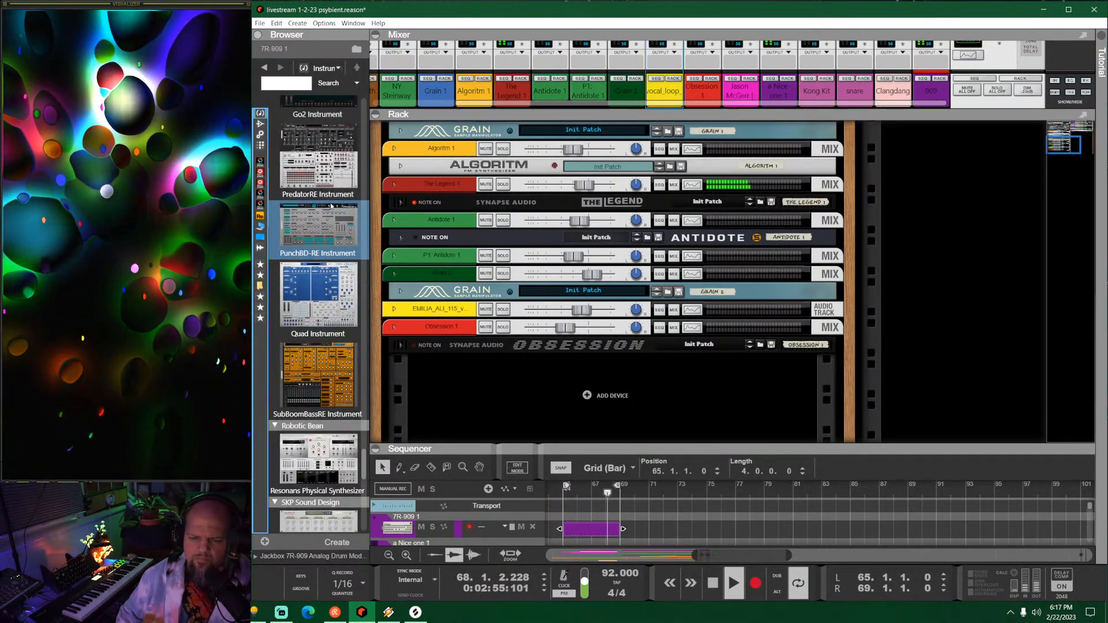
{"action": "mouse_move", "coordinate": [317, 161]}
{"action": "left_mouse_down"}
{"action": "mouse_move", "coordinate": [347, 219]}
{"action": "mouse_move", "coordinate": [551, 389]}
{"action": "left_mouse_up"}
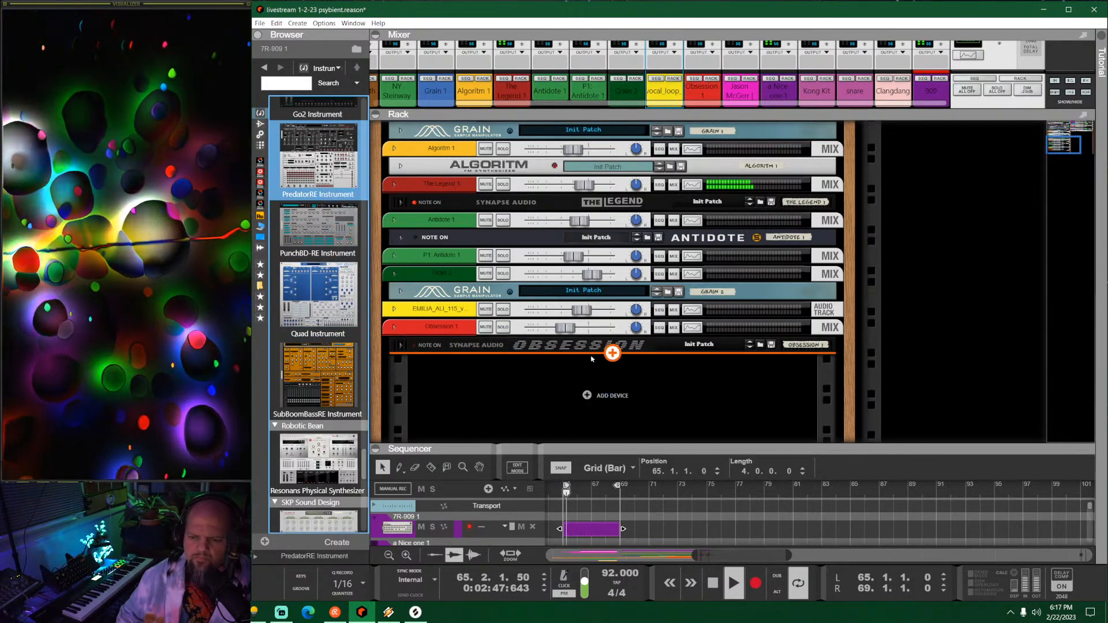
{"action": "left_click_drag", "start_coordinate": [579, 354], "coordinate": [579, 354]}
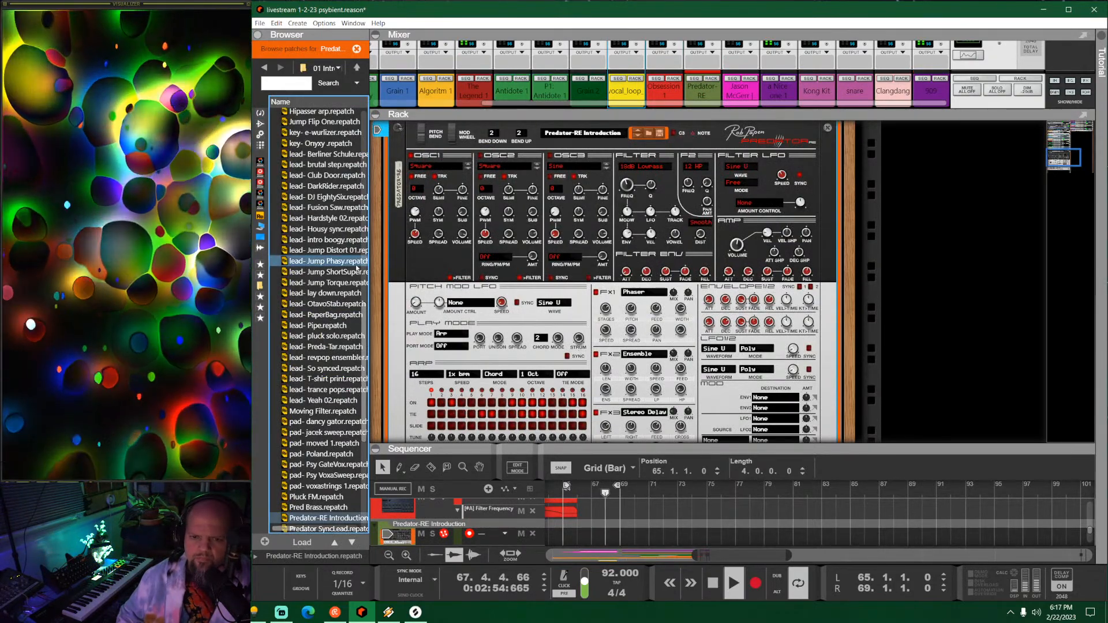
Step: Go to the Predator's 05 Trance and PsyTrance patch folder and load the arp- PsyBass 1 patch
{"action": "left_click", "coordinate": [357, 69]}
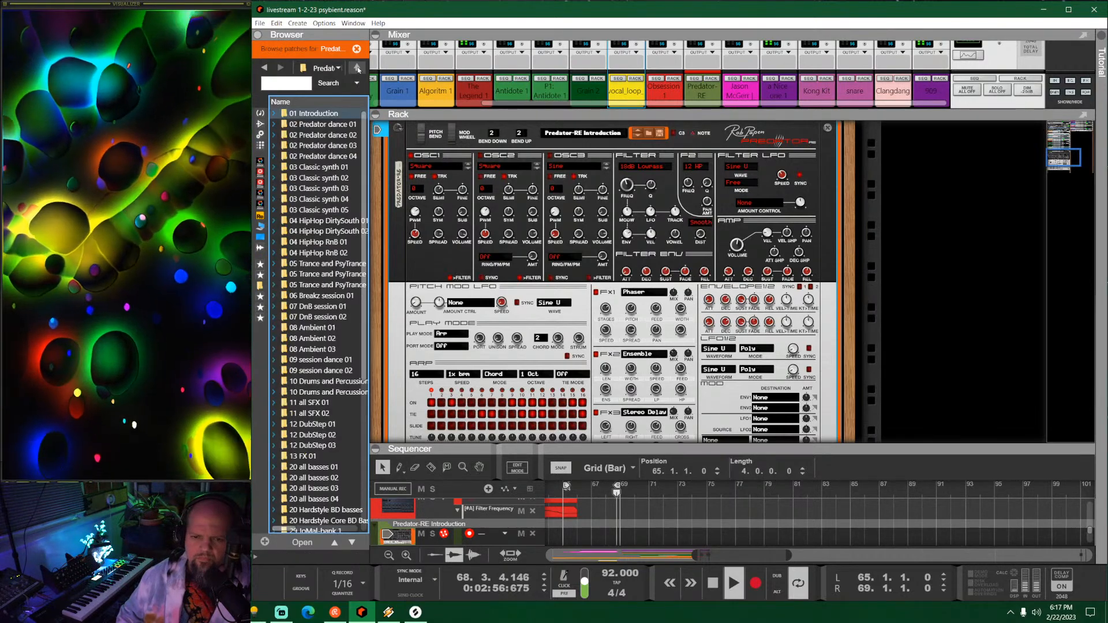
{"action": "double_click", "coordinate": [326, 263]}
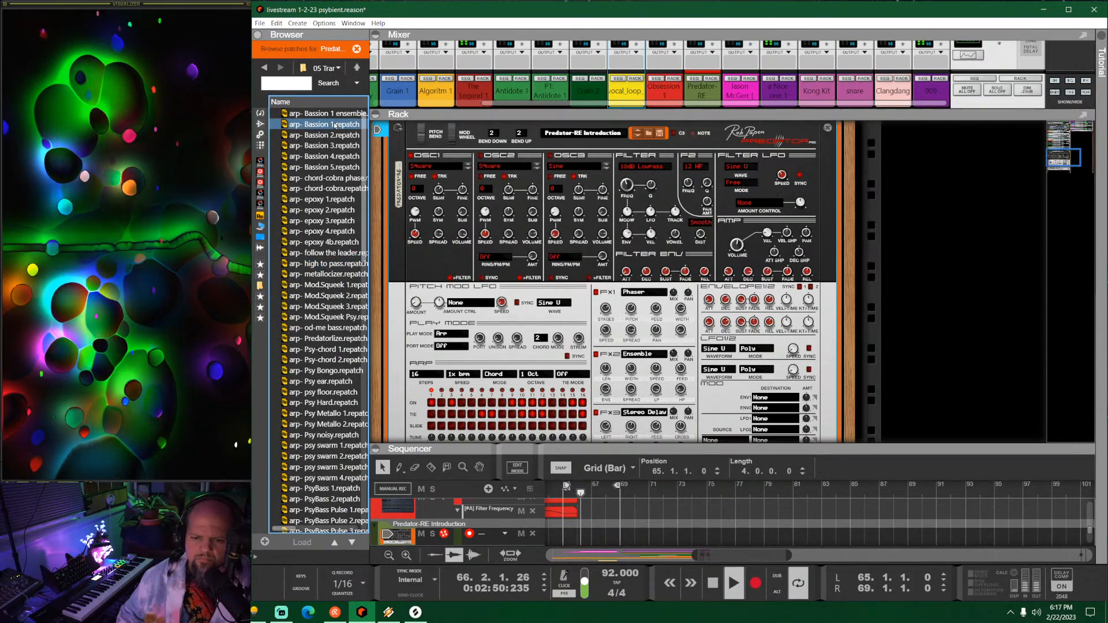
{"action": "scroll", "coordinate": [333, 232], "scroll_direction": "down", "scroll_amount": 7}
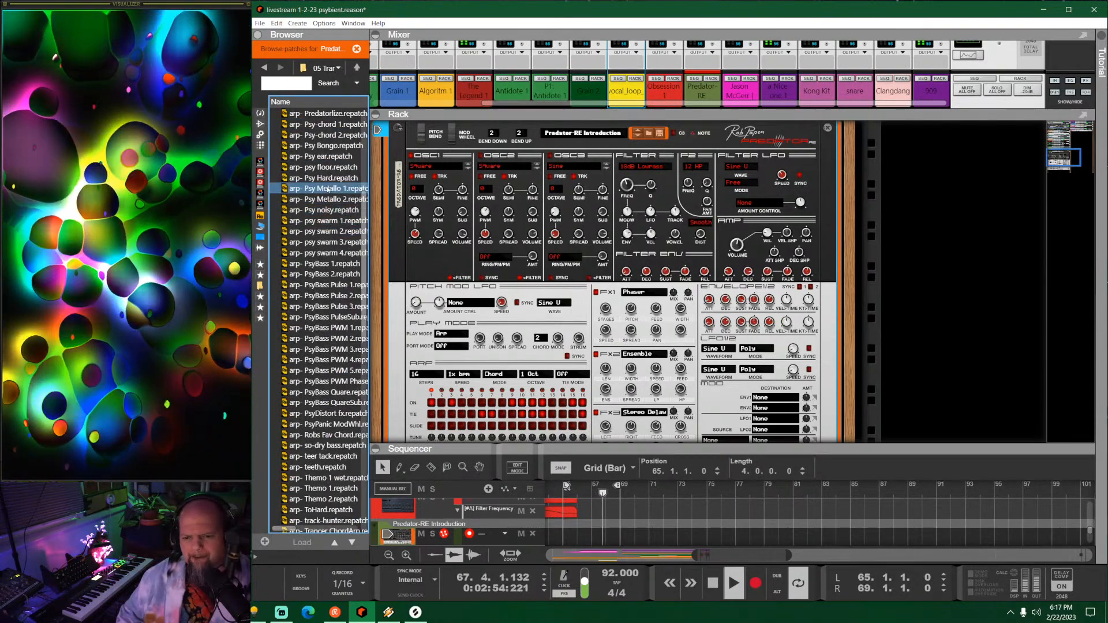
{"action": "left_click", "coordinate": [325, 264]}
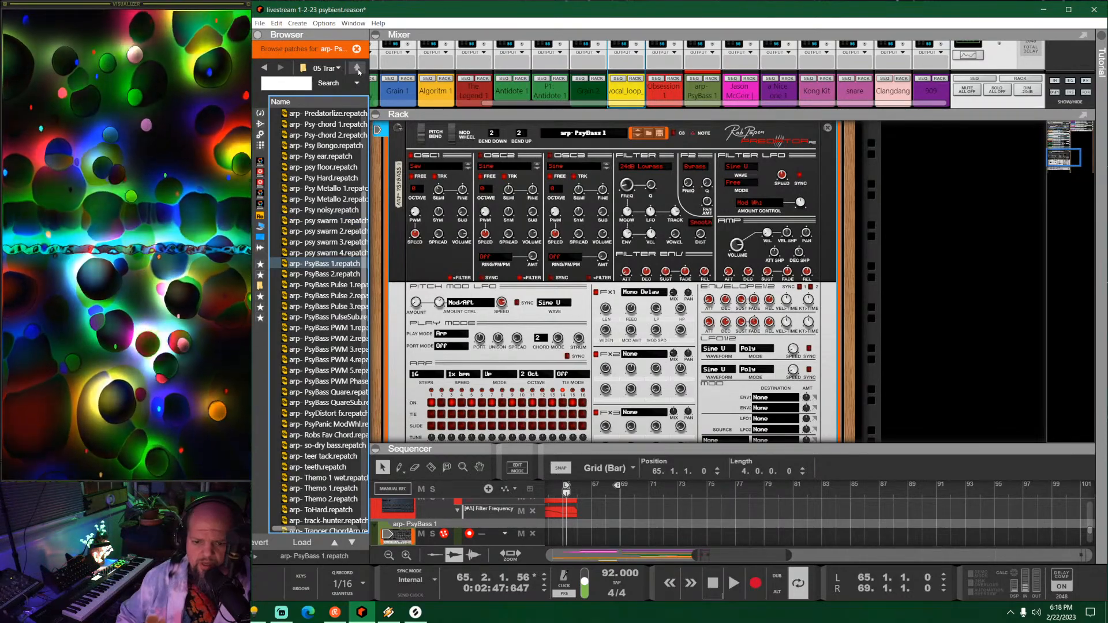
Step: Load the bass- Psy Dry patches 01 through 04 into the Predator one after another, stopping at bass- Psy Dry 04
{"action": "scroll", "coordinate": [330, 326], "scroll_direction": "down", "scroll_amount": 15}
{"action": "scroll", "coordinate": [330, 326], "scroll_direction": "up", "scroll_amount": 6}
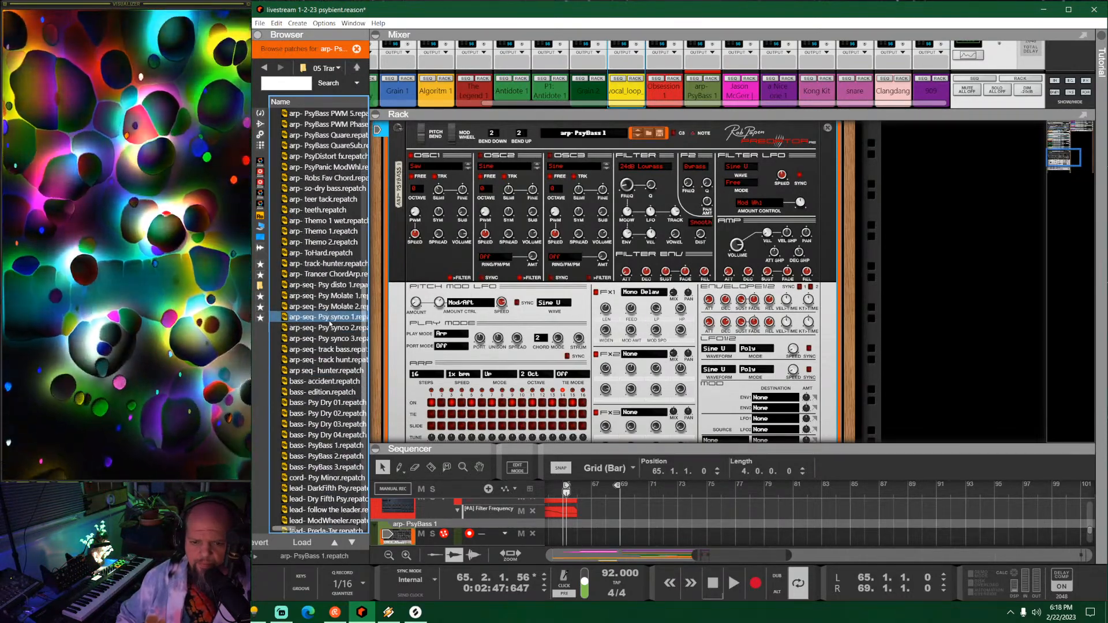
{"action": "scroll", "coordinate": [330, 326], "scroll_direction": "down", "scroll_amount": 6}
{"action": "left_click", "coordinate": [327, 210]}
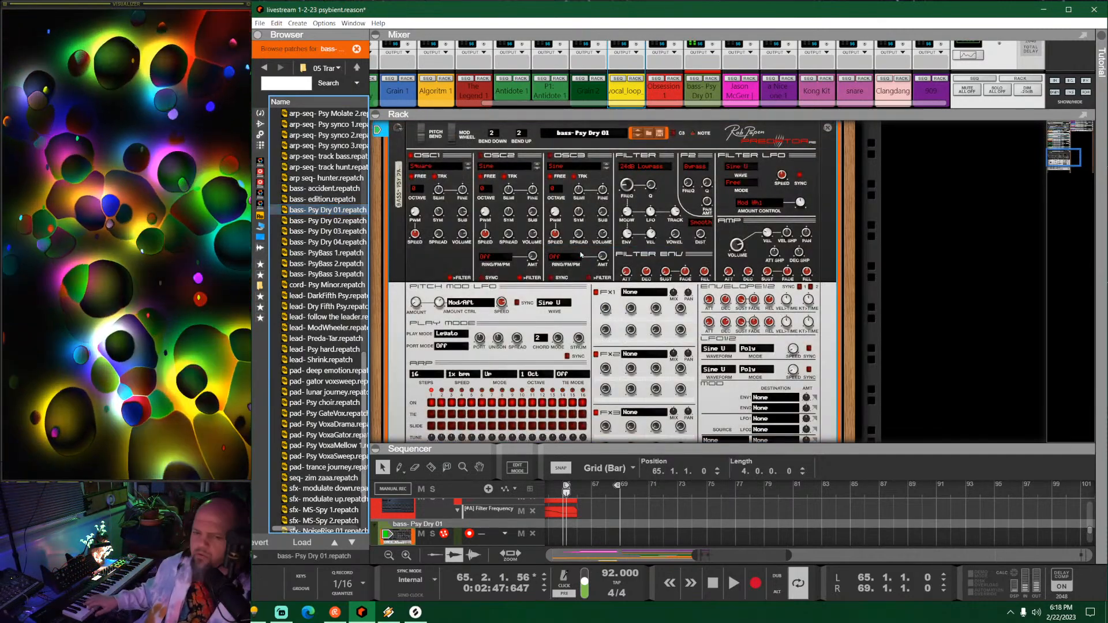
{"action": "key", "text": "Down"}
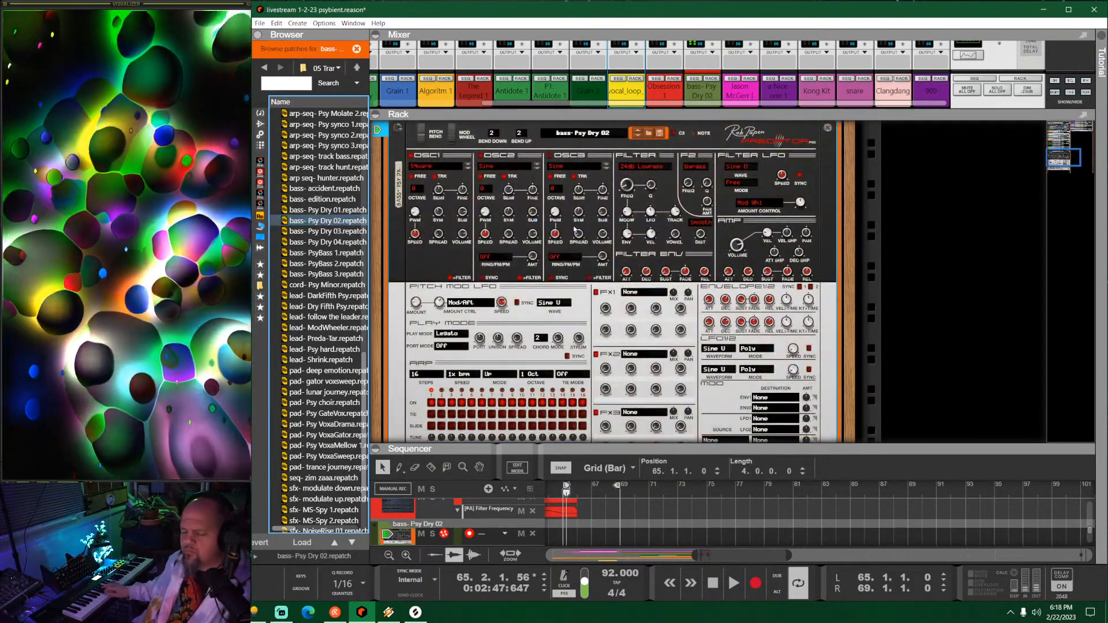
{"action": "key", "text": "Down"}
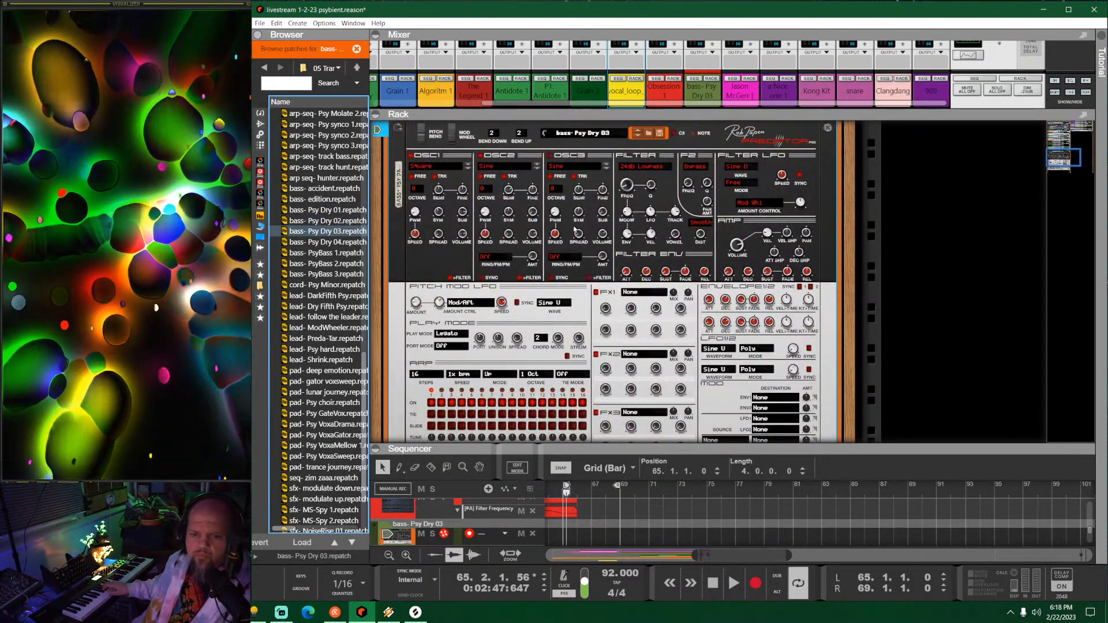
{"action": "key", "text": "Down"}
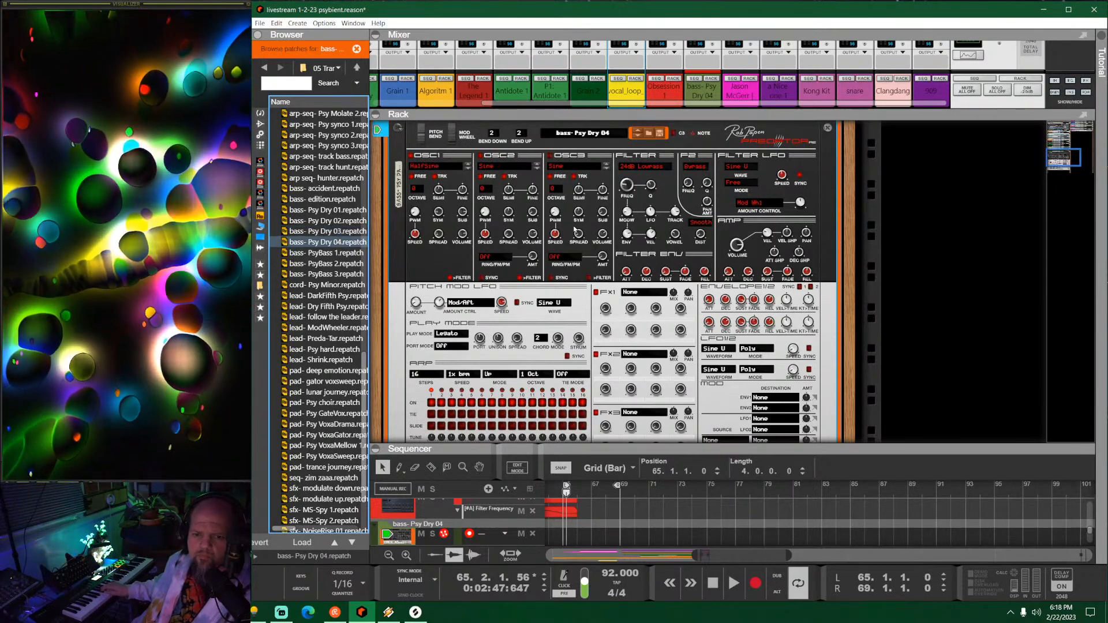
Step: Audition the Predator patches one after another from bass- PsyBass 1 down to lead- ModWheeler
{"action": "key", "text": "Down"}
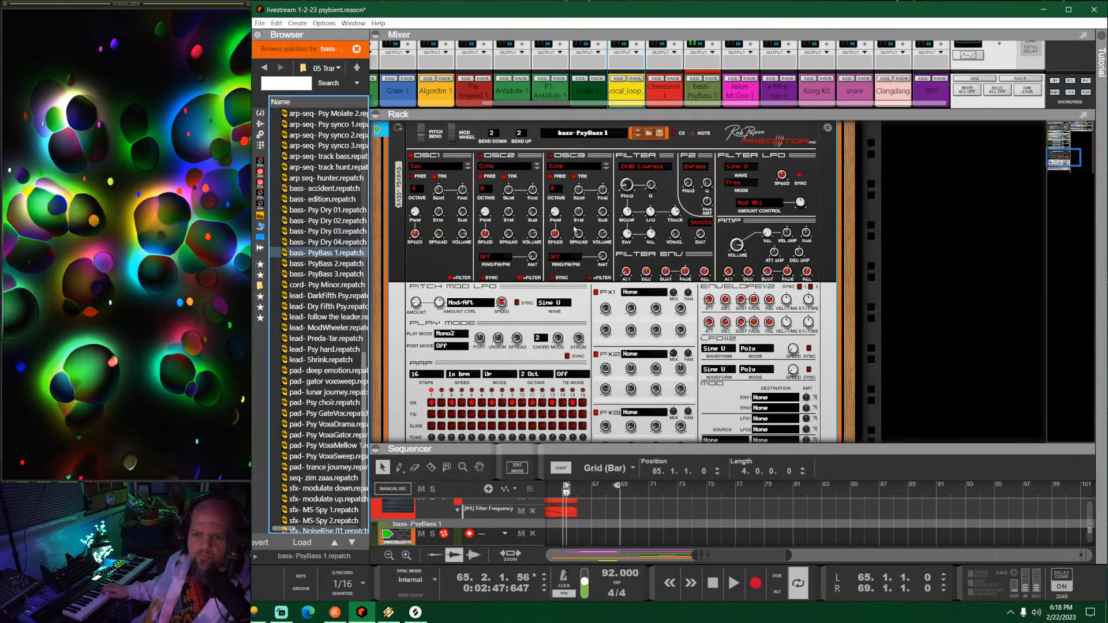
{"action": "key", "text": "Down"}
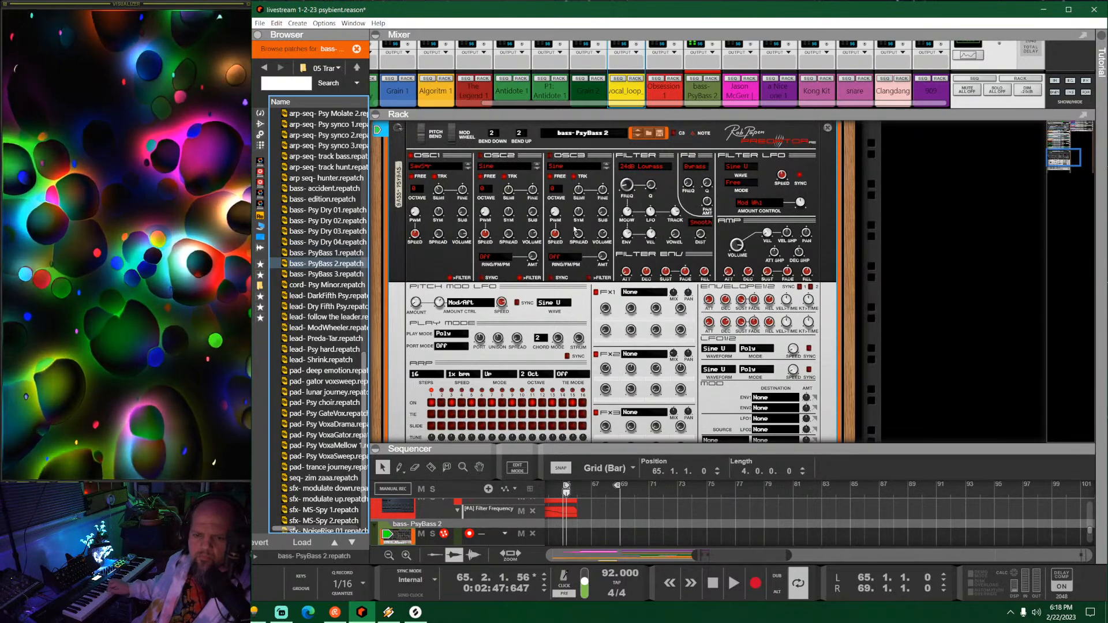
{"action": "key", "text": "Down"}
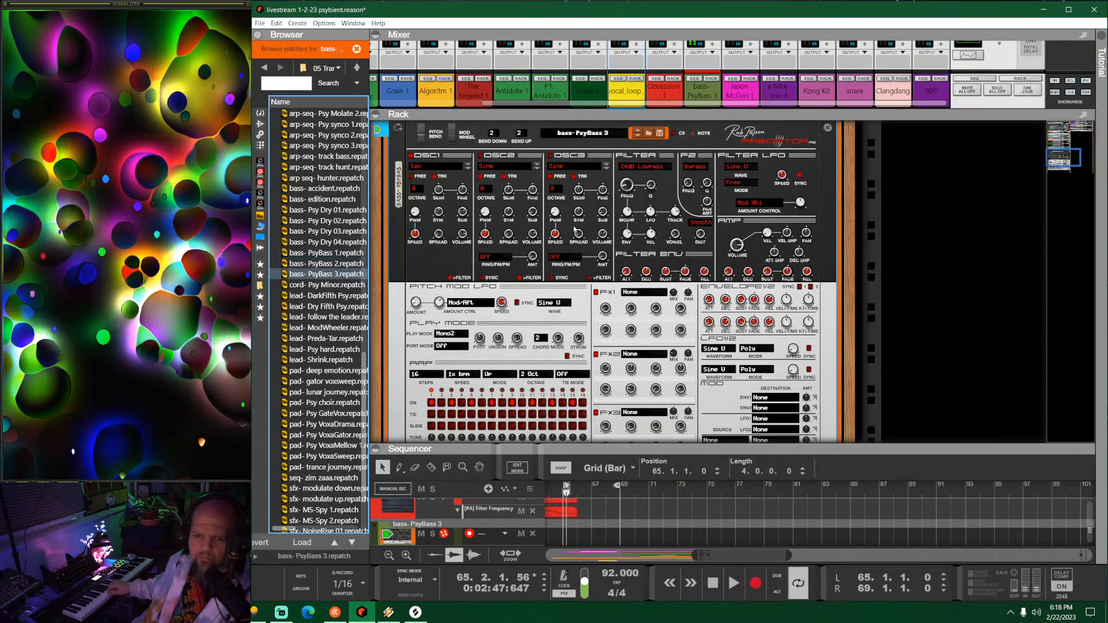
{"action": "key", "text": "Down"}
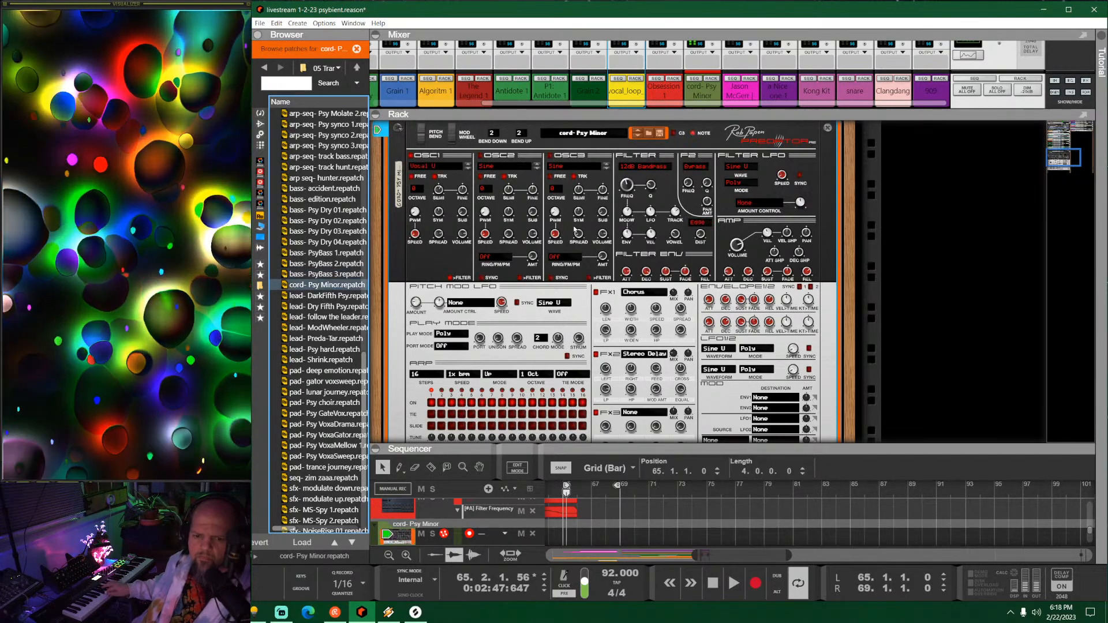
{"action": "key", "text": "Down"}
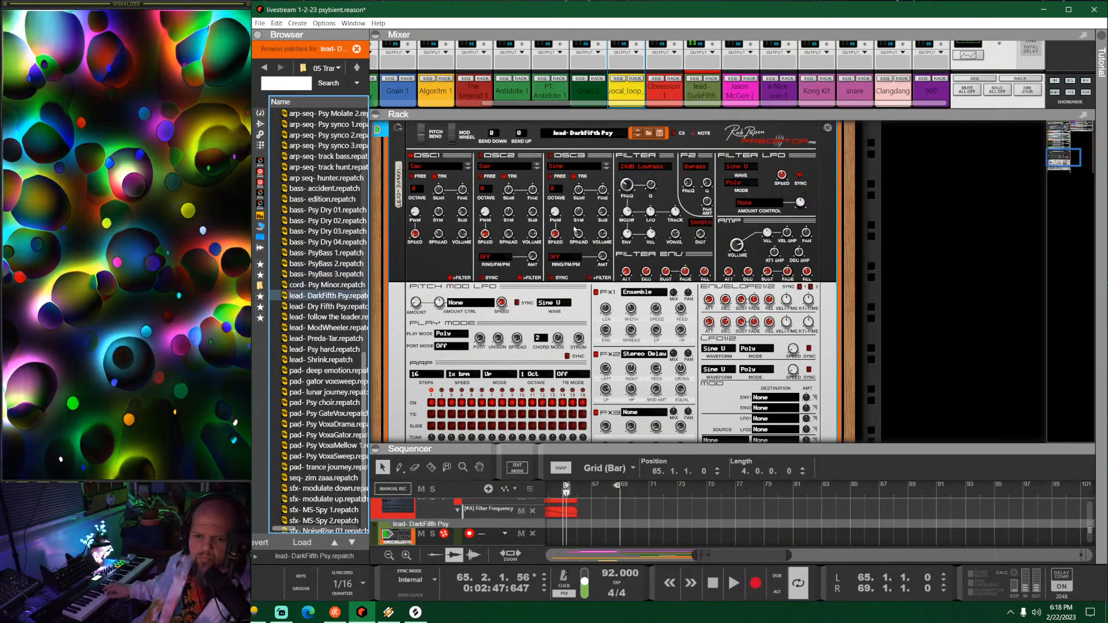
{"action": "key", "text": "Down"}
{"action": "key", "text": "Down"}
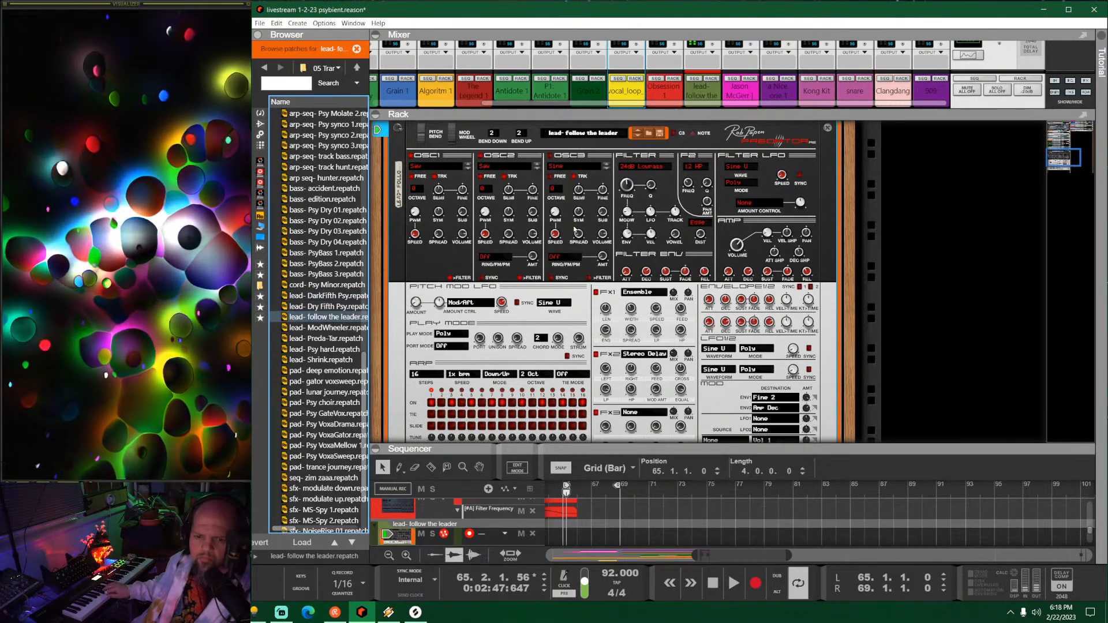
{"action": "key", "text": "Down"}
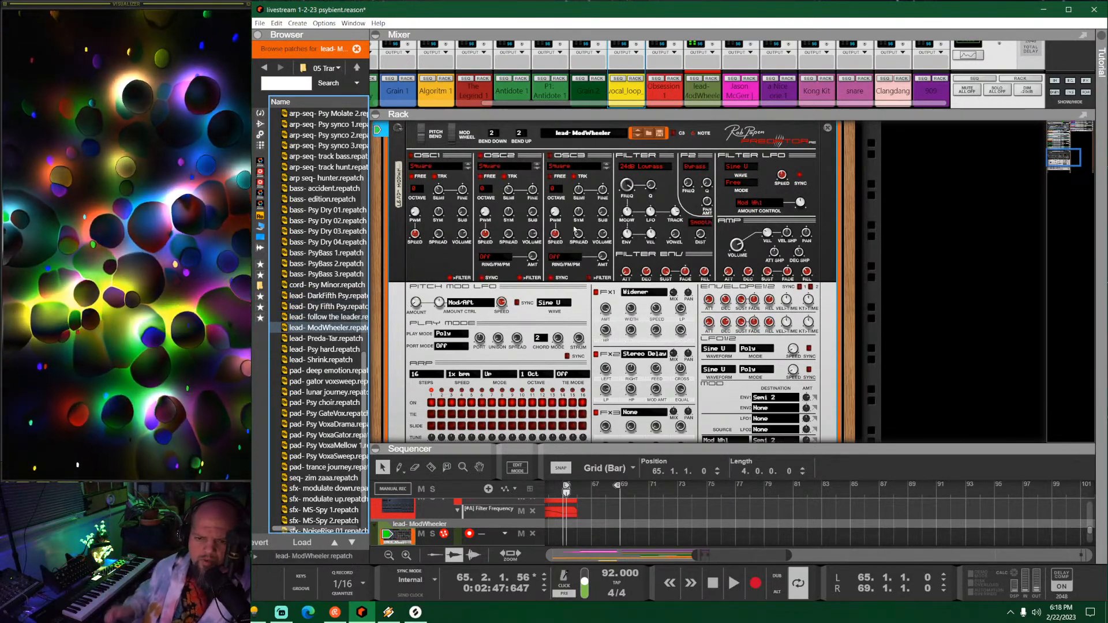
Step: Find Korg MonoPoly among the instruments in the browser and replace the Predator with it in the rack
{"action": "left_click", "coordinate": [261, 113]}
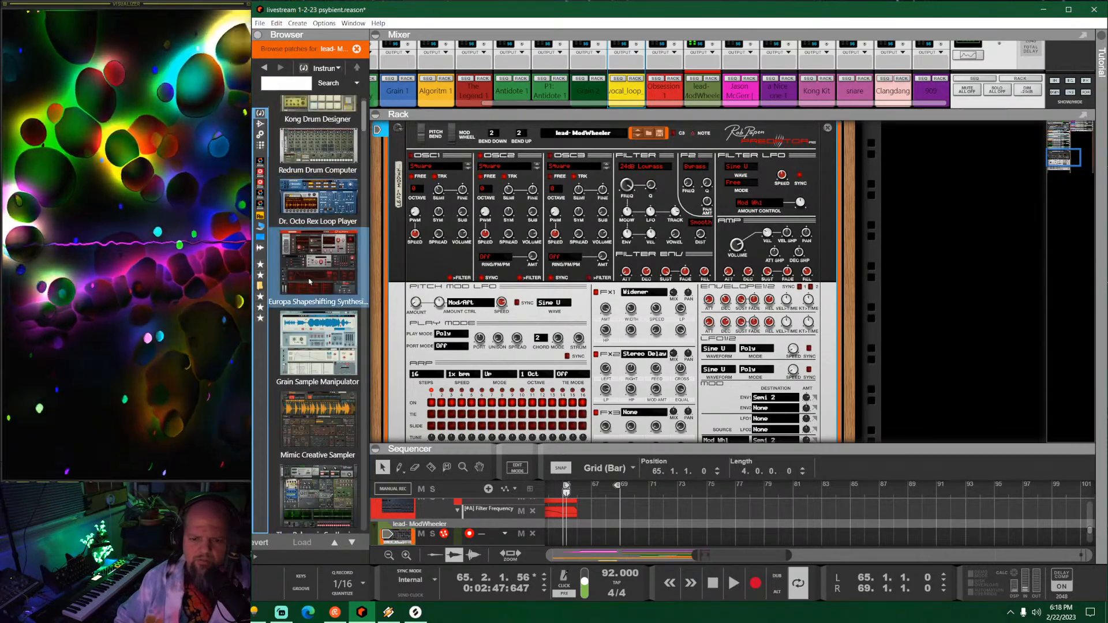
{"action": "scroll", "coordinate": [310, 282], "scroll_direction": "down", "scroll_amount": 15}
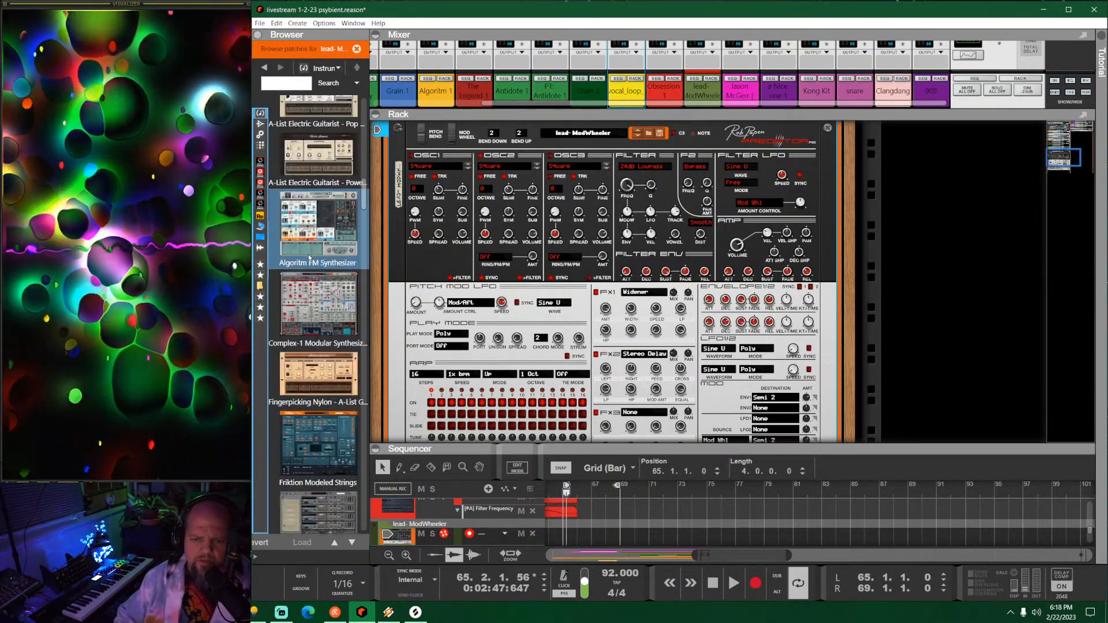
{"action": "scroll", "coordinate": [310, 258], "scroll_direction": "down", "scroll_amount": 10}
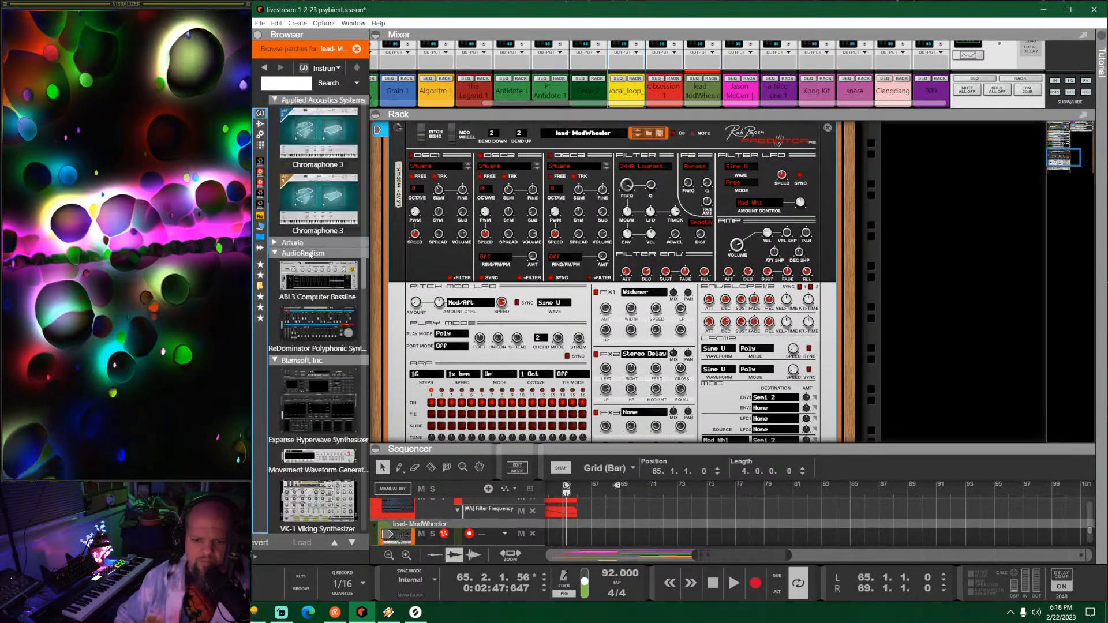
{"action": "scroll", "coordinate": [310, 254], "scroll_direction": "down", "scroll_amount": 10}
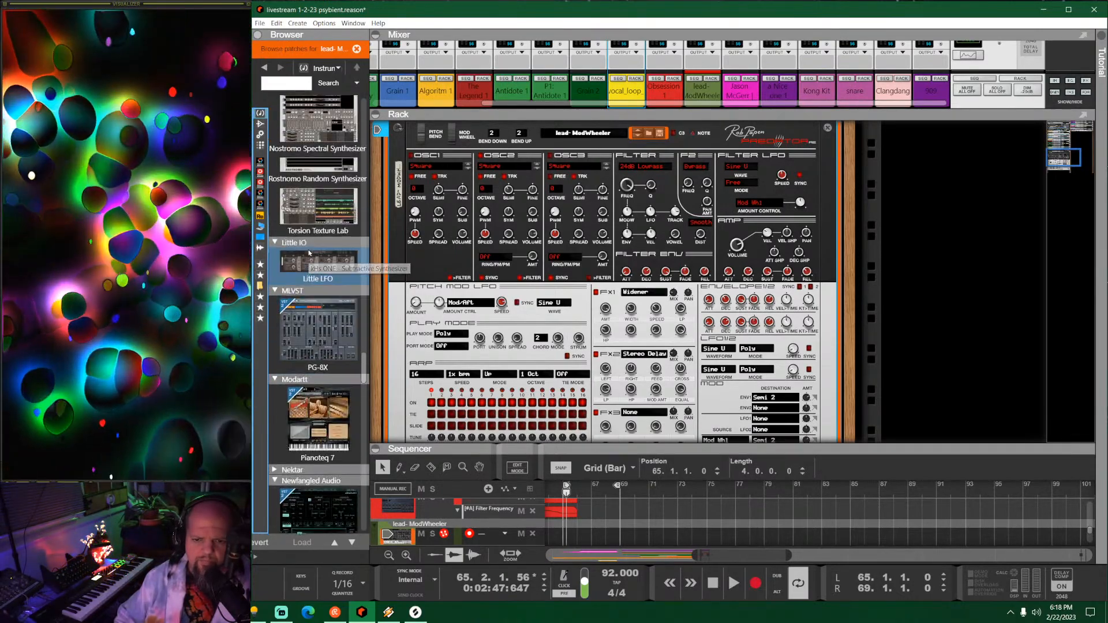
{"action": "scroll", "coordinate": [309, 253], "scroll_direction": "up", "scroll_amount": 4}
{"action": "left_click_drag", "start_coordinate": [318, 265], "coordinate": [520, 267]}
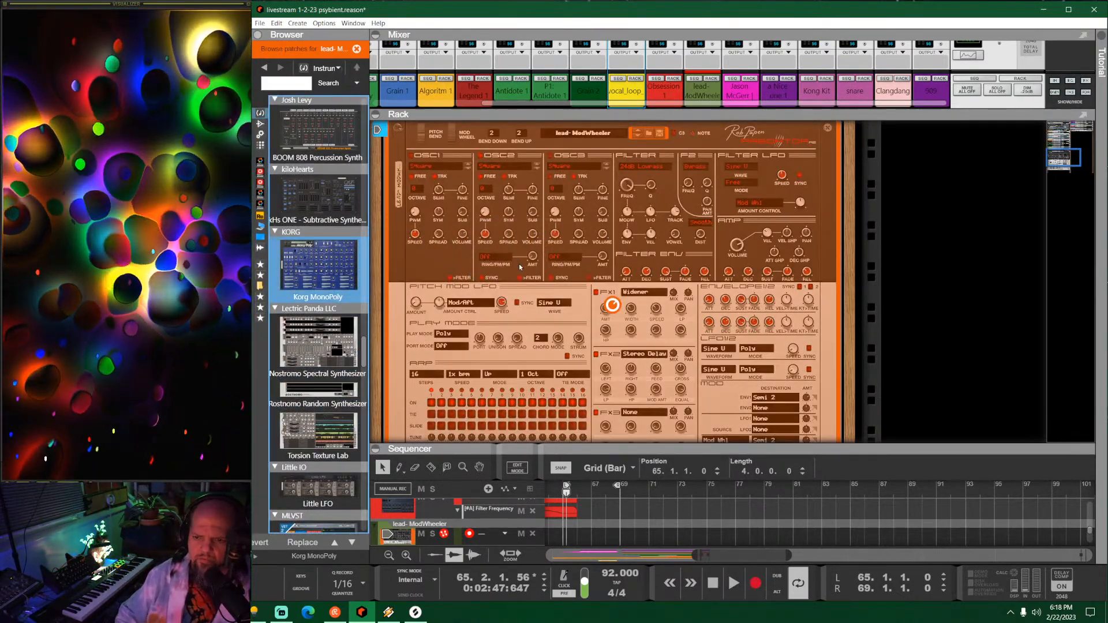
{"action": "left_click_drag", "start_coordinate": [541, 306], "coordinate": [544, 308]}
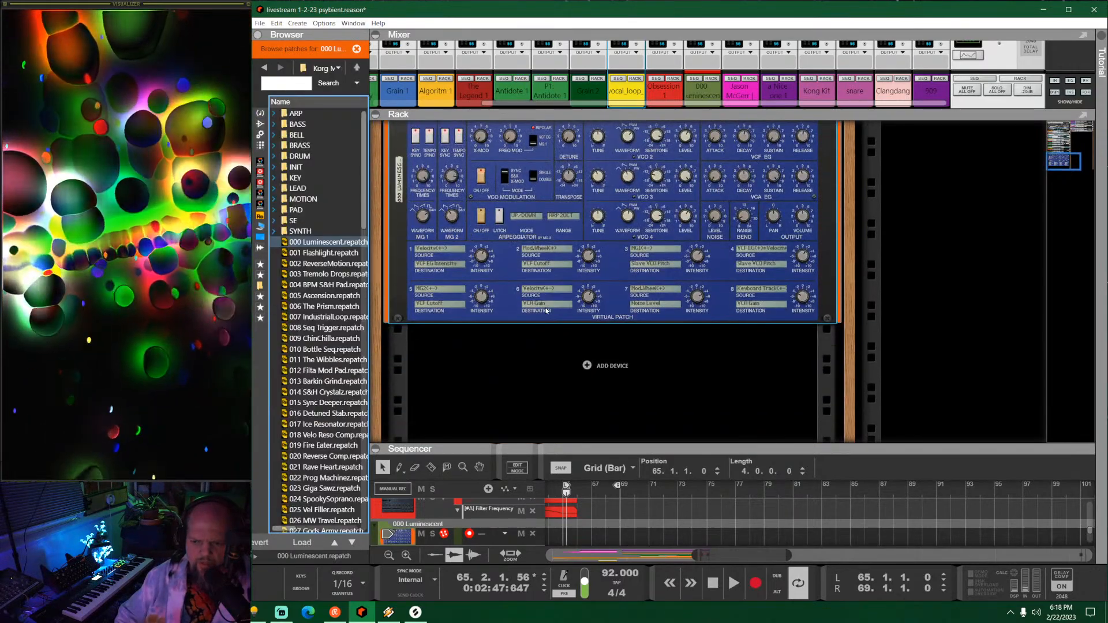
Step: Enlarge the sequencer and copy The Legend 1 clip at bar 65 onto the MonoPoly's 000 Luminescent track
{"action": "left_click_drag", "start_coordinate": [618, 448], "coordinate": [617, 251]}
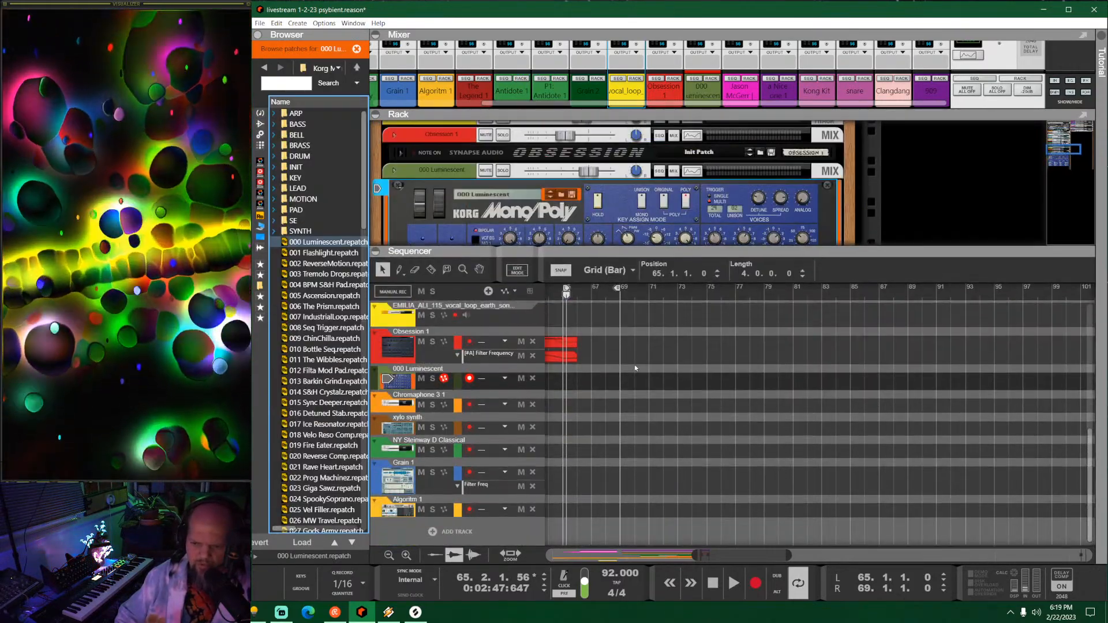
{"action": "scroll", "coordinate": [598, 399], "scroll_direction": "up", "scroll_amount": 7}
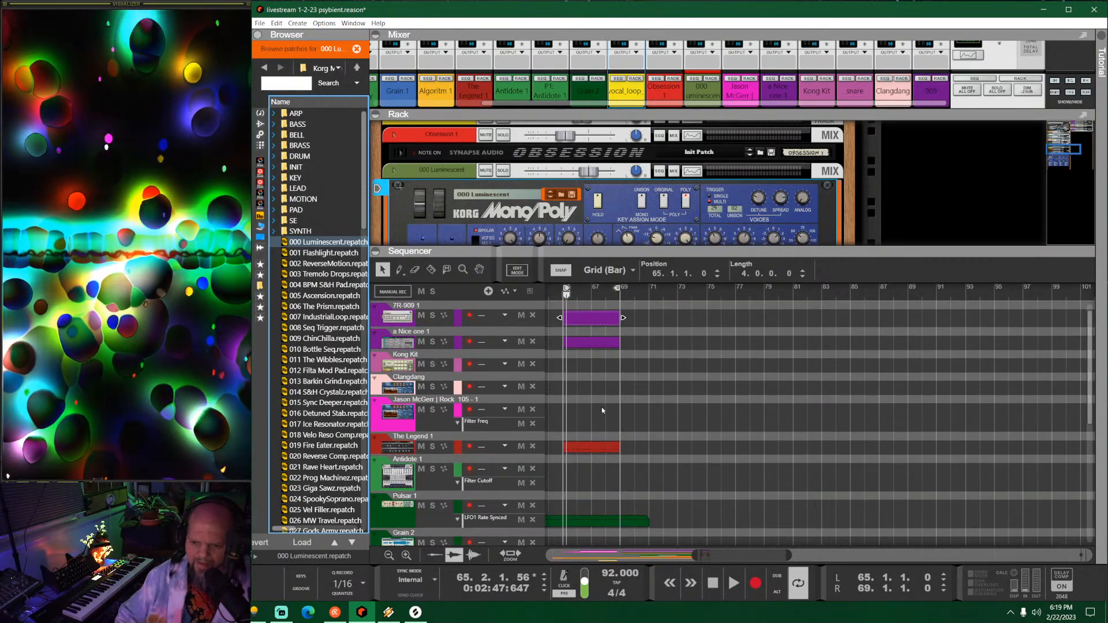
{"action": "scroll", "coordinate": [602, 410], "scroll_direction": "down", "scroll_amount": 3}
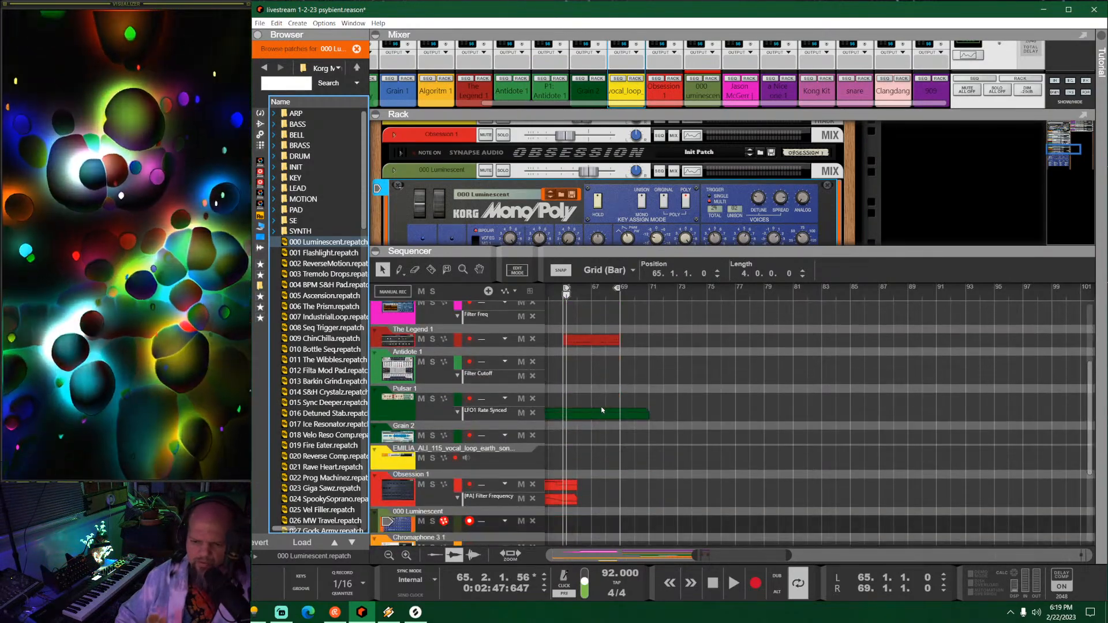
{"action": "scroll", "coordinate": [602, 410], "scroll_direction": "down", "scroll_amount": 3}
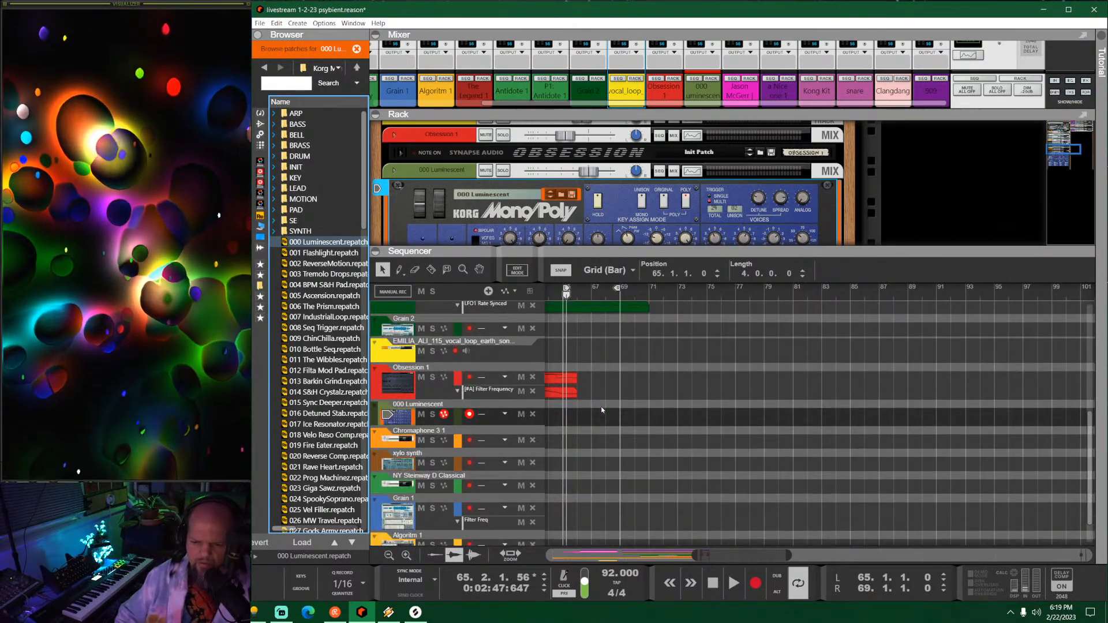
{"action": "scroll", "coordinate": [602, 410], "scroll_direction": "up", "scroll_amount": 5}
{"action": "scroll", "coordinate": [583, 347], "scroll_direction": "down", "scroll_amount": 2}
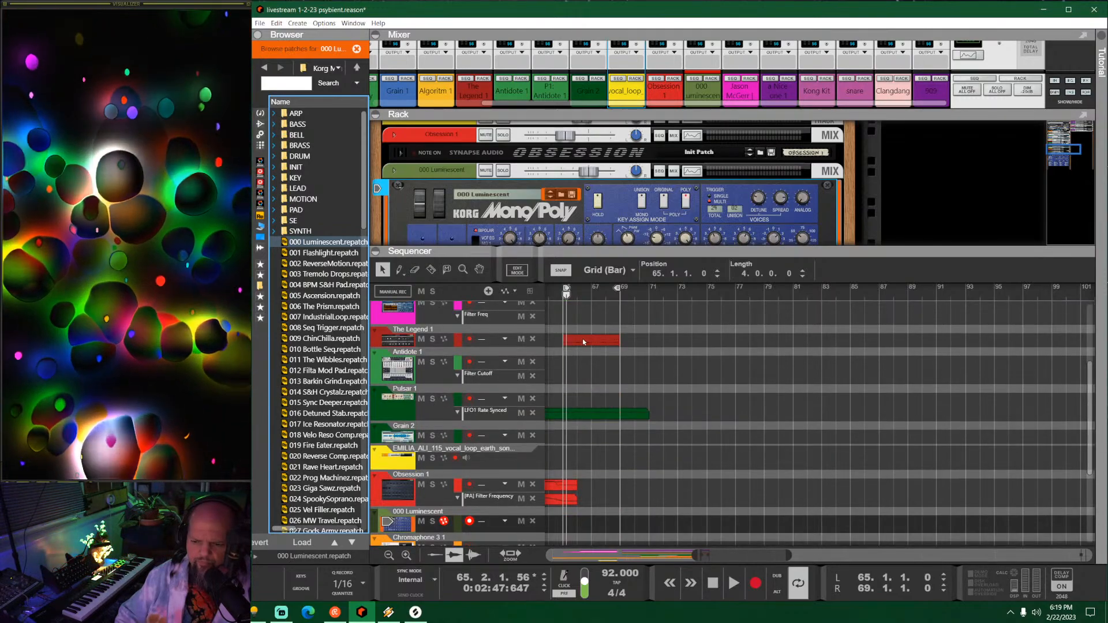
{"action": "left_click_drag", "start_coordinate": [584, 342], "coordinate": [586, 310]}
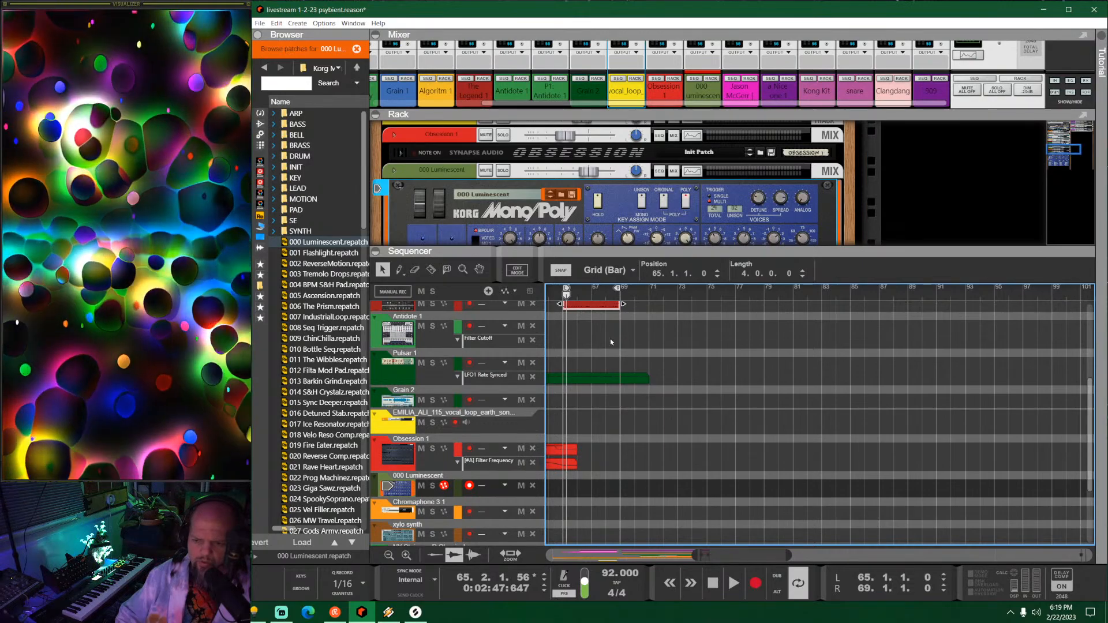
{"action": "left_click_drag", "start_coordinate": [586, 312], "coordinate": [586, 494]}
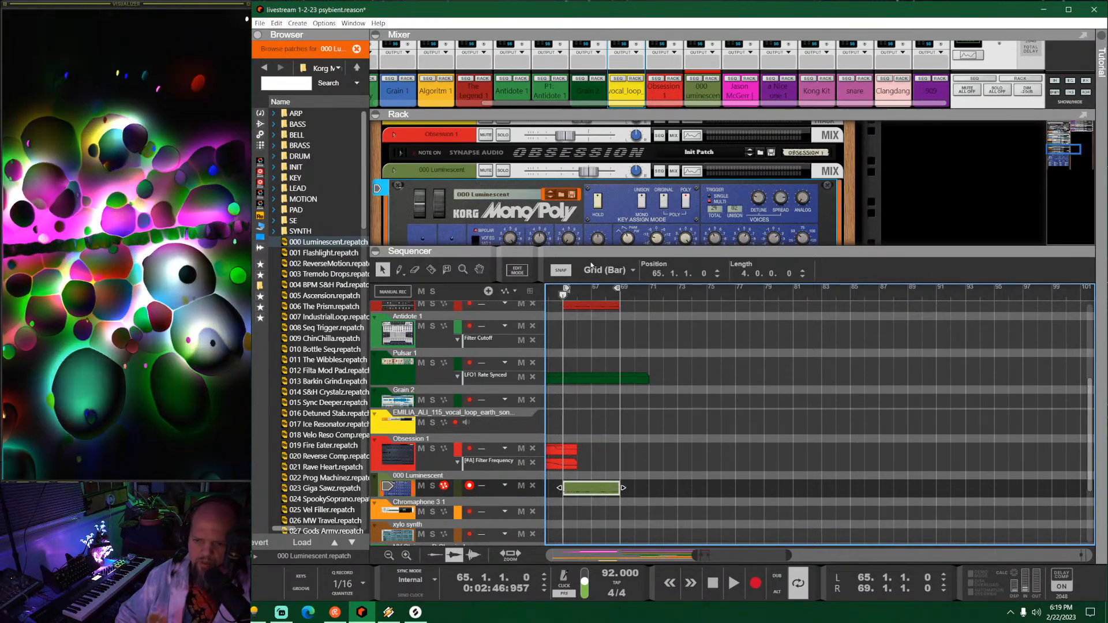
Step: Move the 000 Luminescent track directly below The Legend 1 track and enlarge the rack area again
{"action": "mouse_move", "coordinate": [591, 252]}
{"action": "left_mouse_down"}
{"action": "mouse_move", "coordinate": [601, 300]}
{"action": "mouse_move", "coordinate": [611, 260]}
{"action": "left_mouse_up"}
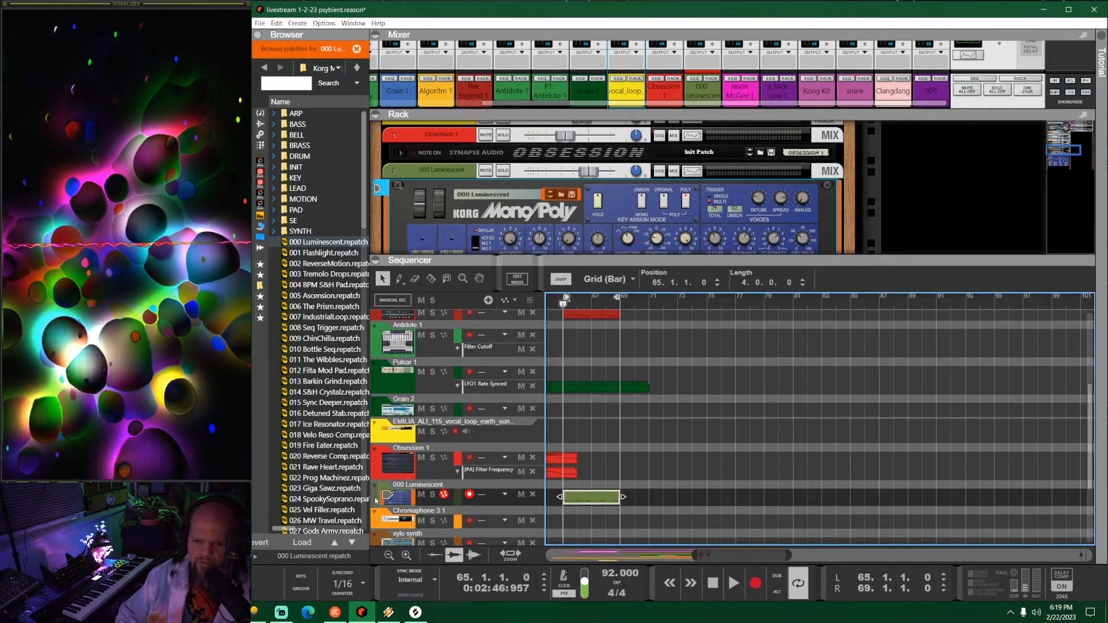
{"action": "left_click_drag", "start_coordinate": [375, 501], "coordinate": [382, 325]}
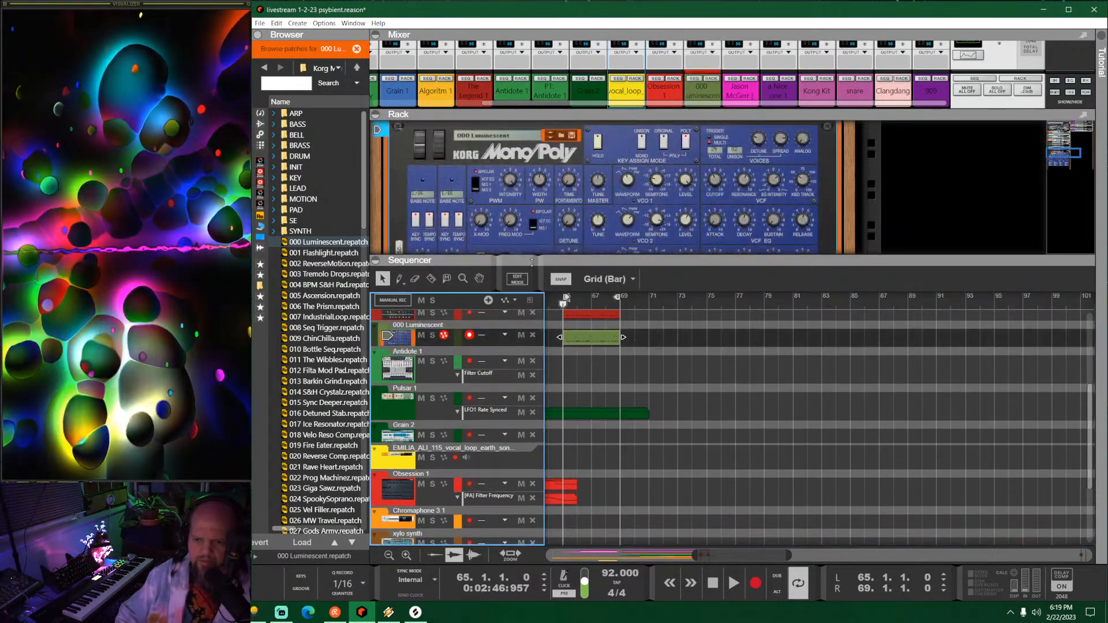
{"action": "left_click_drag", "start_coordinate": [537, 260], "coordinate": [537, 401]}
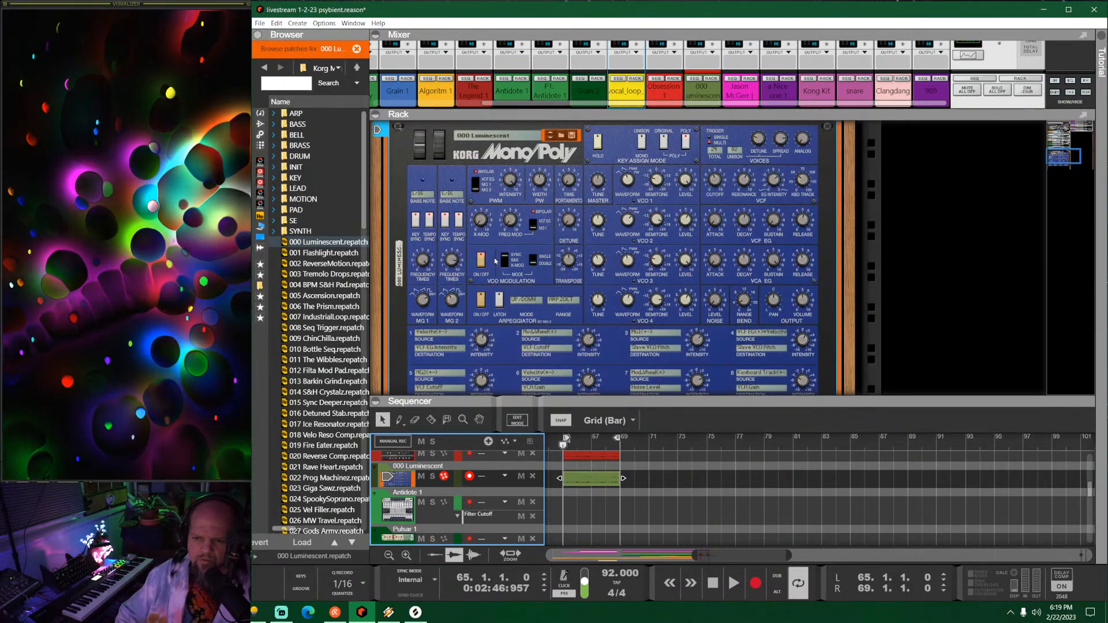
Step: Solo the MonoPoly's mix channel and reset the device to its Init Patch
{"action": "scroll", "coordinate": [506, 231], "scroll_direction": "up", "scroll_amount": 3}
{"action": "left_click", "coordinate": [503, 219]}
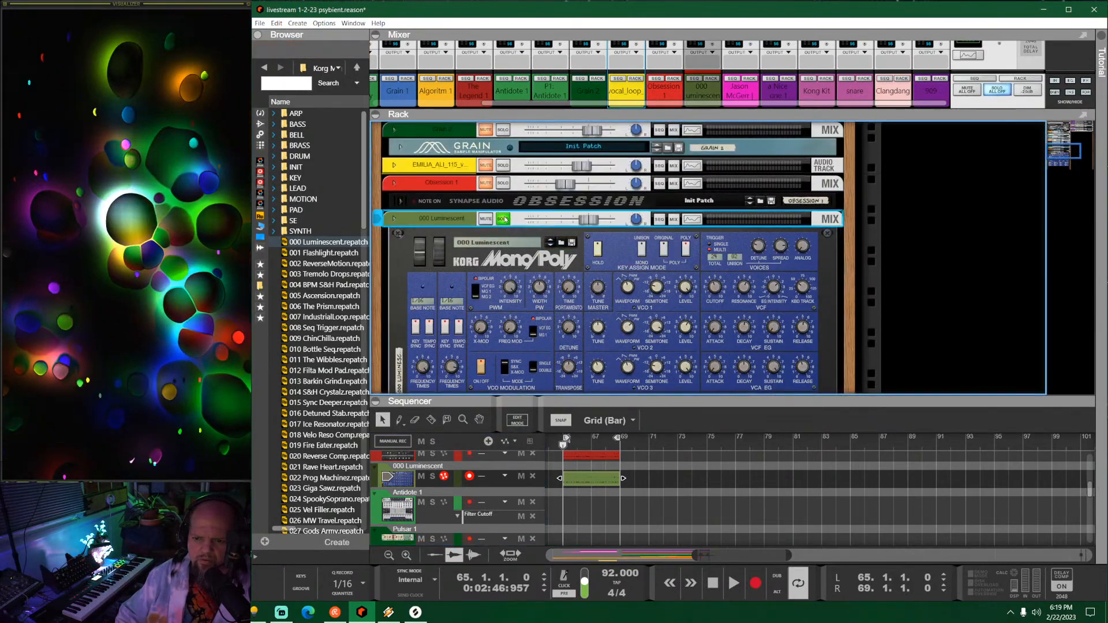
{"action": "right_click", "coordinate": [618, 247]}
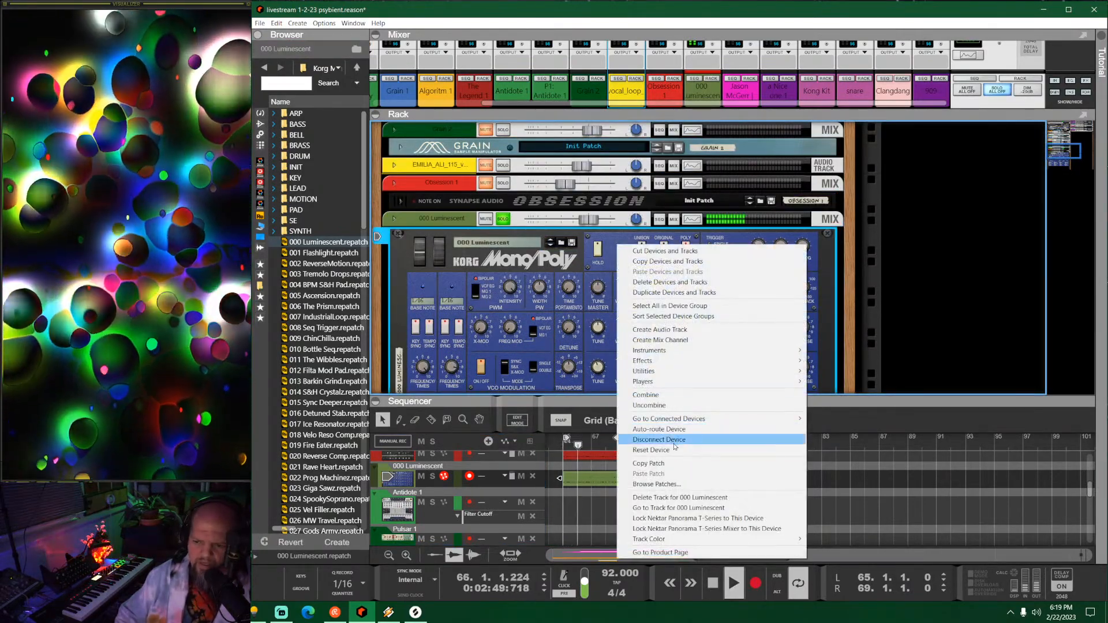
{"action": "left_click", "coordinate": [652, 450]}
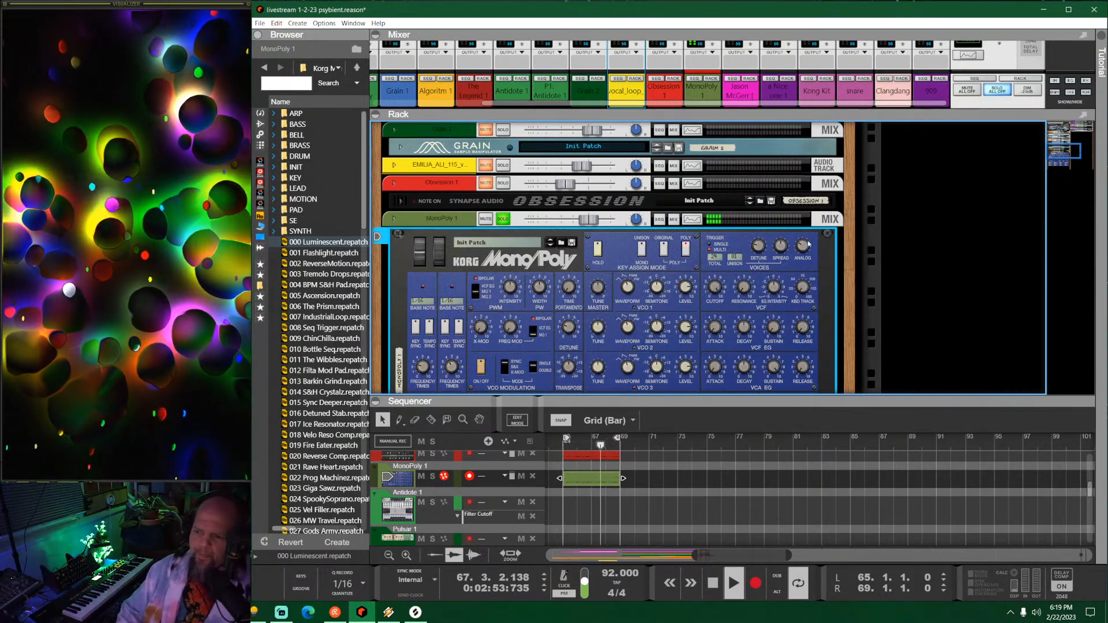
Step: Adjust the MonoPoly's unison voices and set the VCA EG decay to 2.81
{"action": "left_click_drag", "start_coordinate": [735, 256], "coordinate": [743, 228]}
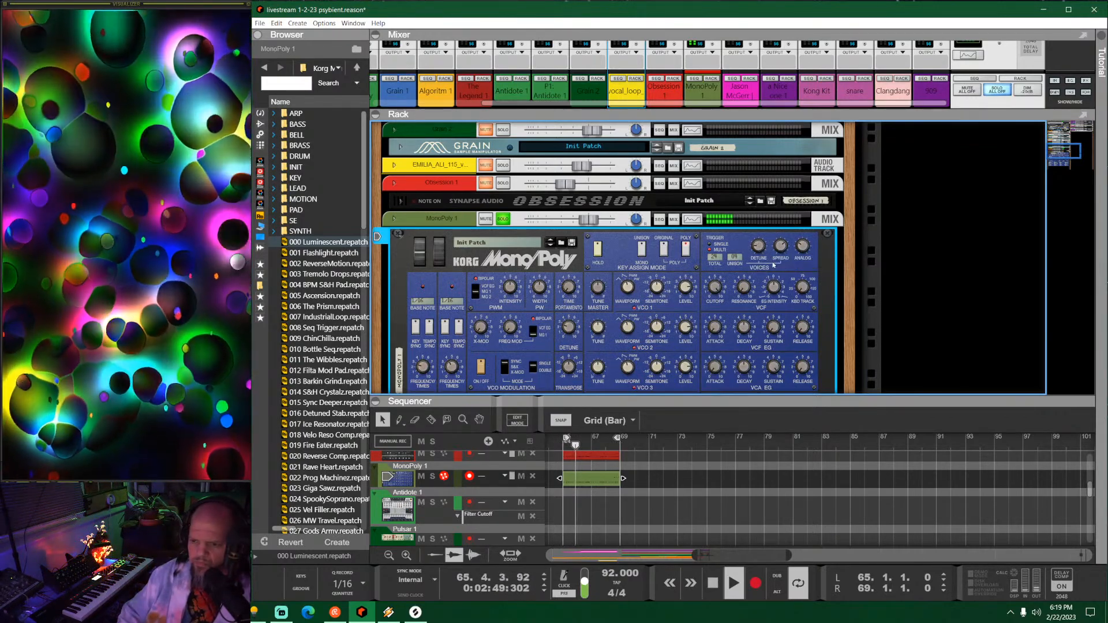
{"action": "scroll", "coordinate": [839, 298], "scroll_direction": "down", "scroll_amount": 2}
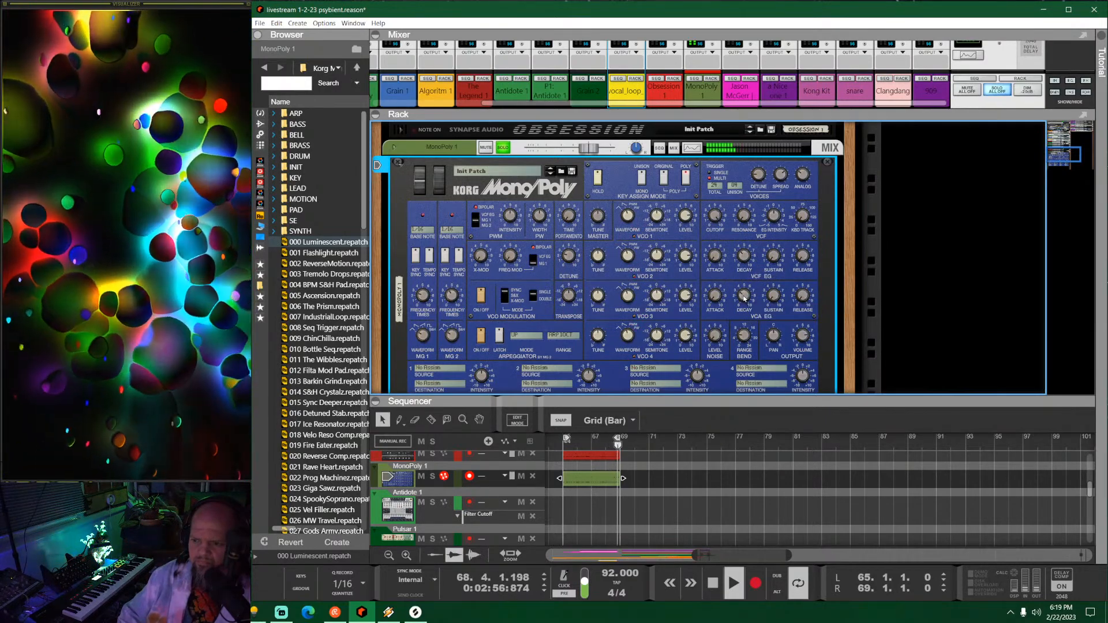
{"action": "left_click_drag", "start_coordinate": [742, 293], "coordinate": [741, 303]}
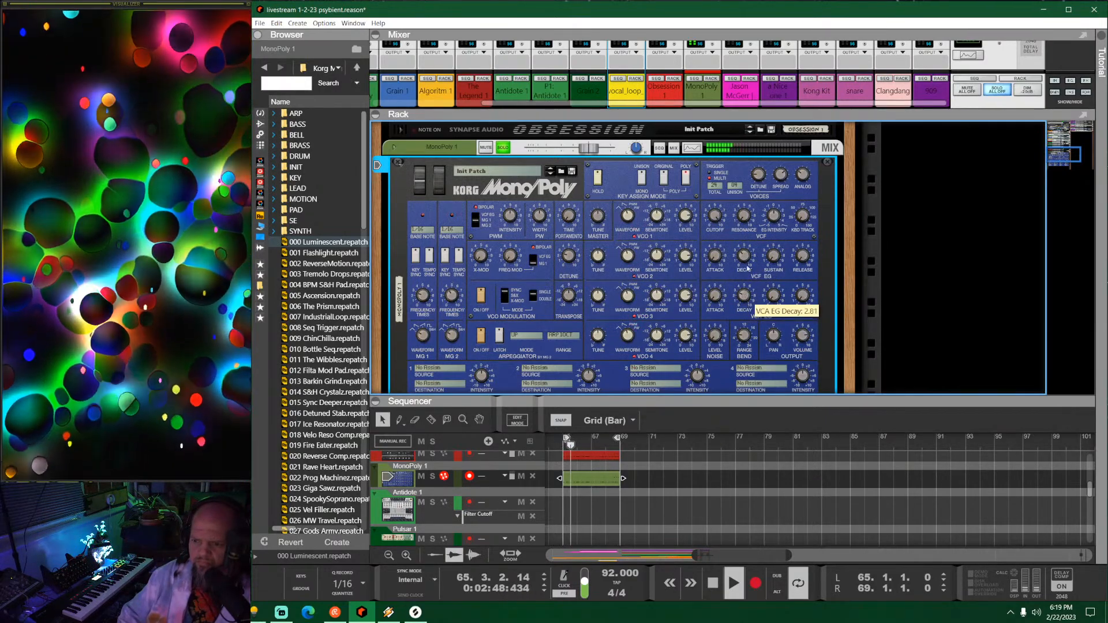
Step: Shape the MonoPoly's filter by adjusting VCF EG intensity and decay, setting VCF EG sustain to 0.00 and VCF cutoff to 2.74
{"action": "left_click_drag", "start_coordinate": [748, 269], "coordinate": [749, 269]}
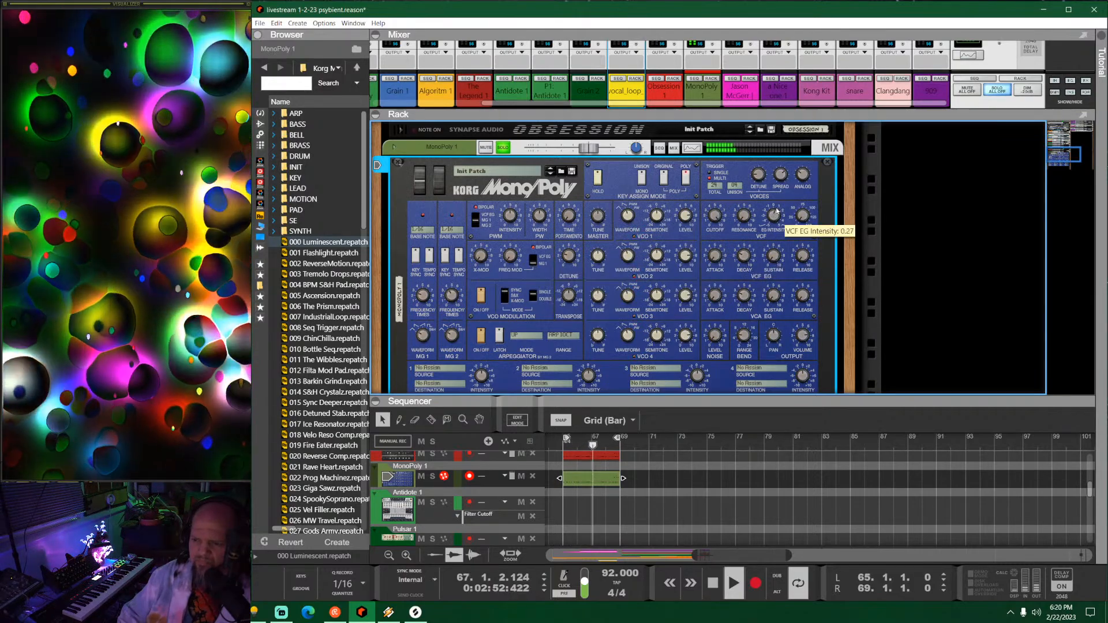
{"action": "left_click_drag", "start_coordinate": [719, 217], "coordinate": [734, 259]}
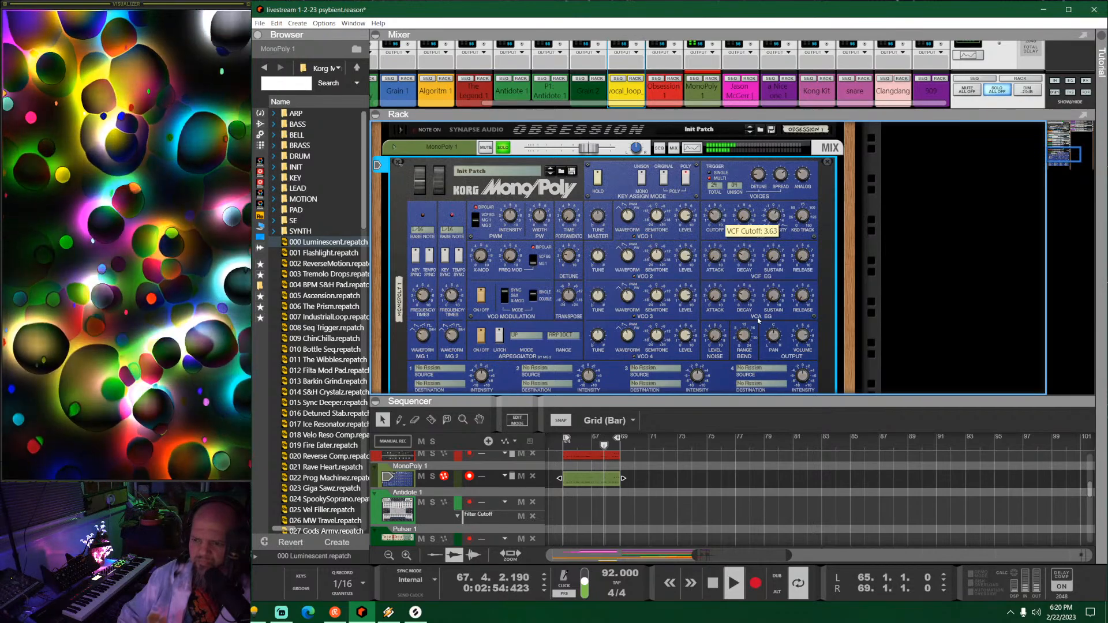
{"action": "left_click_drag", "start_coordinate": [759, 320], "coordinate": [760, 321]}
{"action": "left_click_drag", "start_coordinate": [777, 215], "coordinate": [782, 201]}
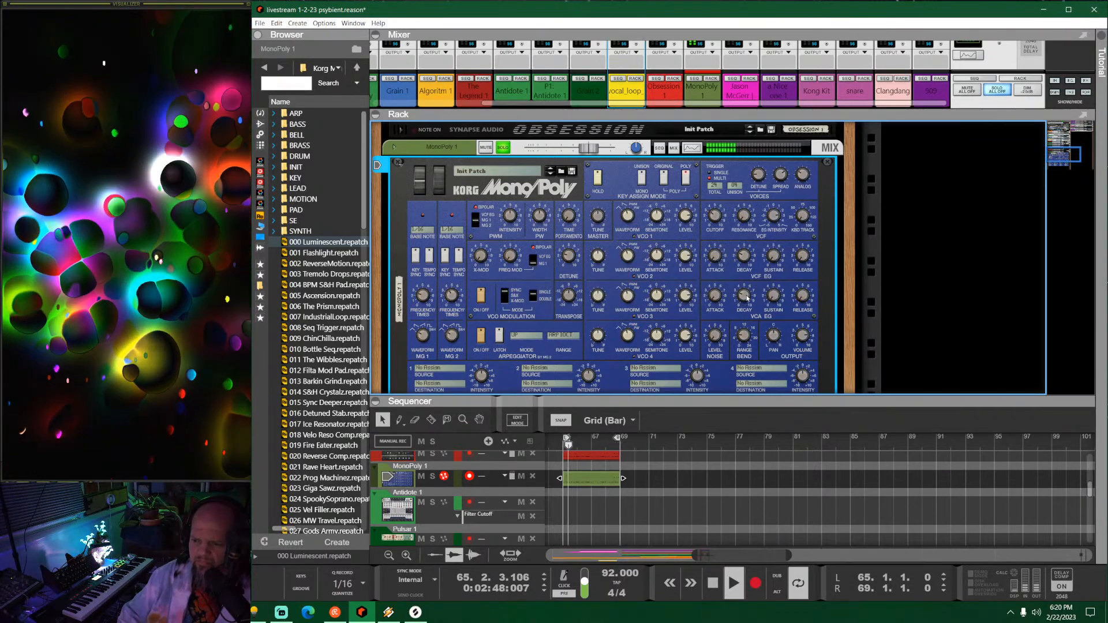
{"action": "mouse_move", "coordinate": [747, 298]}
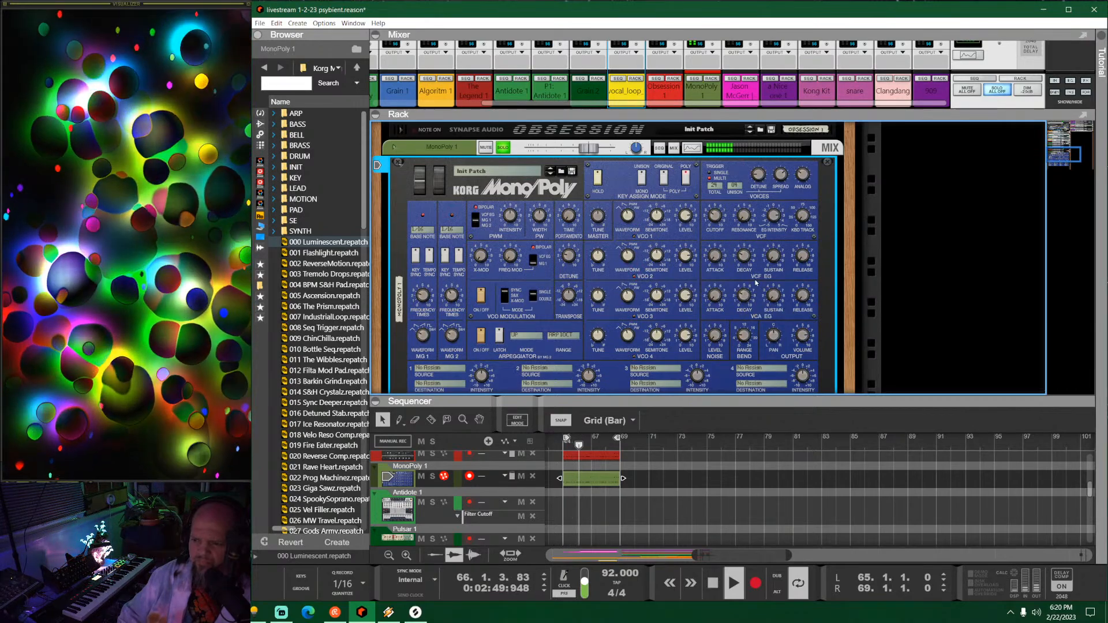
{"action": "left_click_drag", "start_coordinate": [746, 255], "coordinate": [746, 254]}
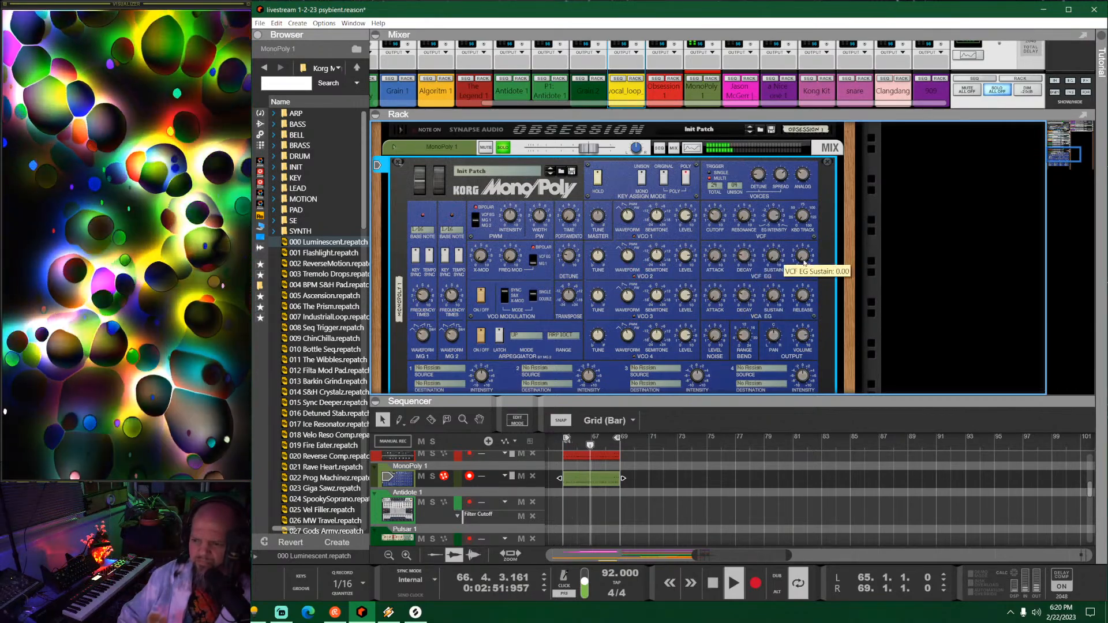
{"action": "mouse_move", "coordinate": [713, 259]}
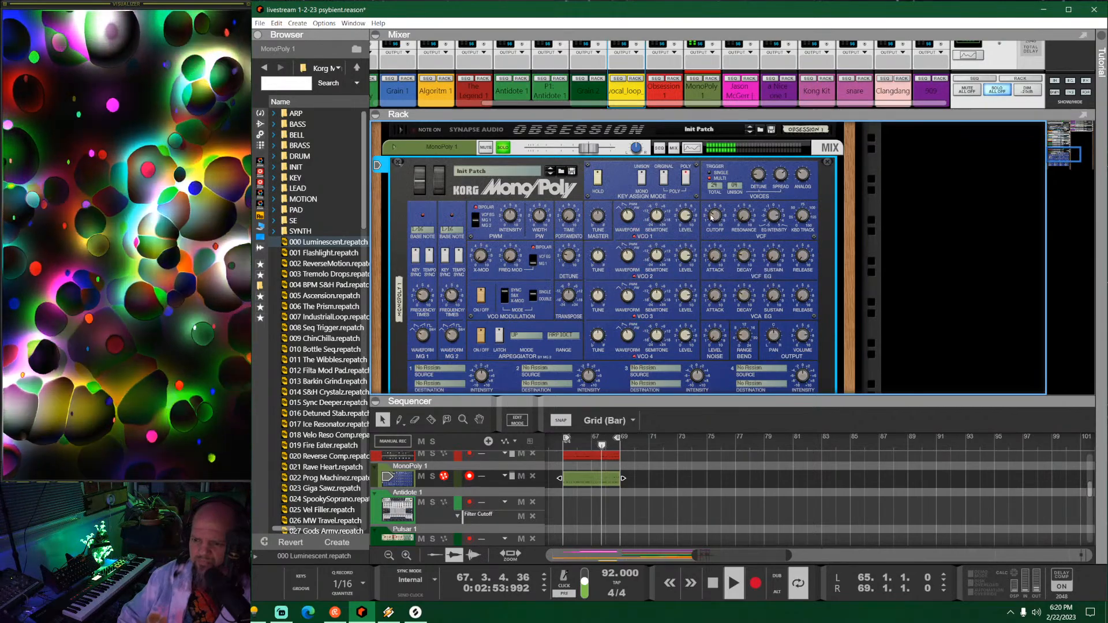
{"action": "mouse_move", "coordinate": [716, 215]}
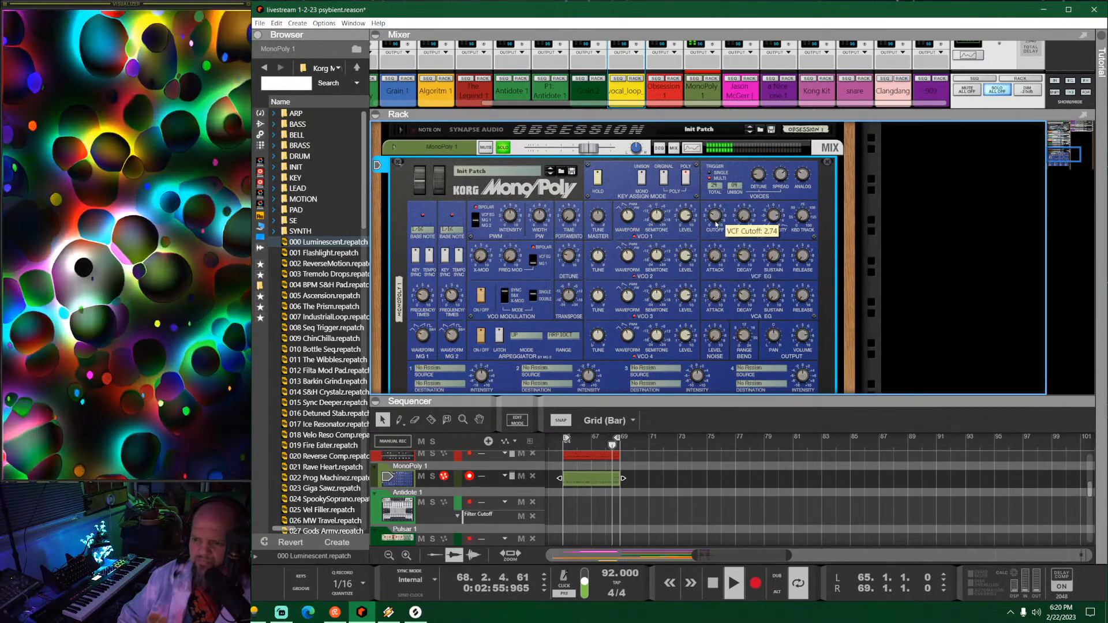
Step: Retune the MonoPoly's lower oscillators with VCO 3 at +07 semitones, and set the levels of VCO 2 to 8.70 and VCO 3 to 5.46
{"action": "mouse_move", "coordinate": [760, 179]}
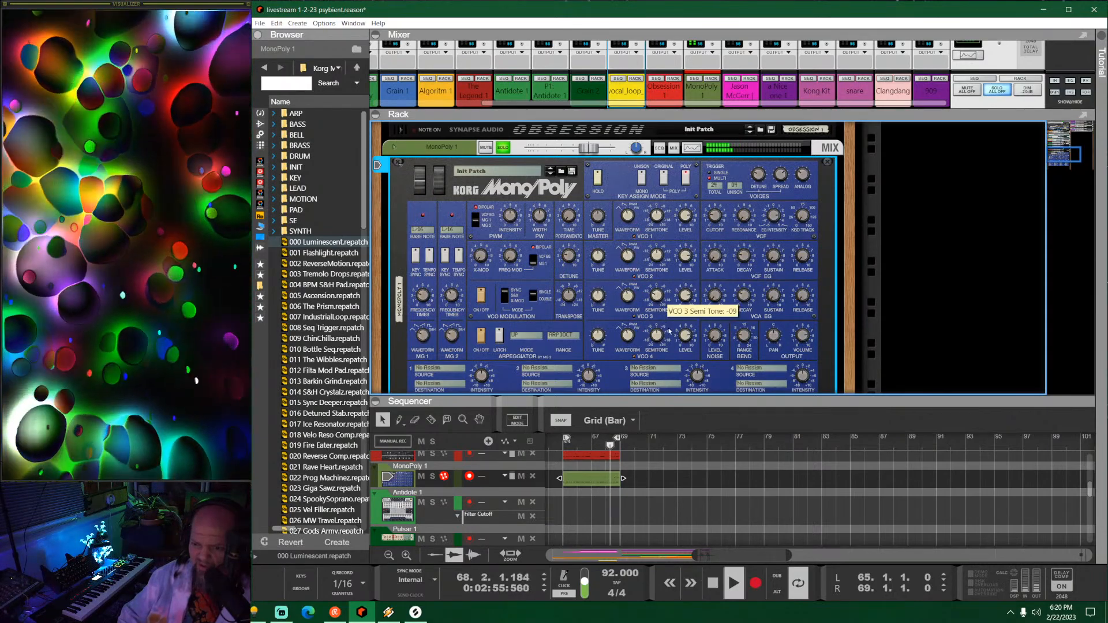
{"action": "left_click_drag", "start_coordinate": [669, 333], "coordinate": [673, 336]}
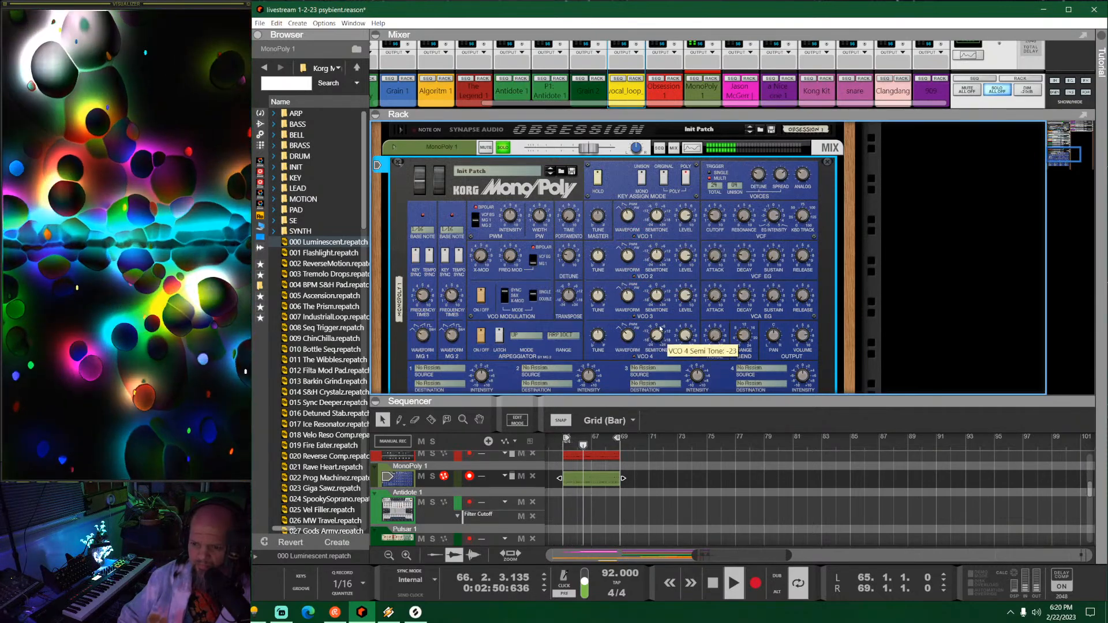
{"action": "left_click_drag", "start_coordinate": [657, 337], "coordinate": [663, 303]}
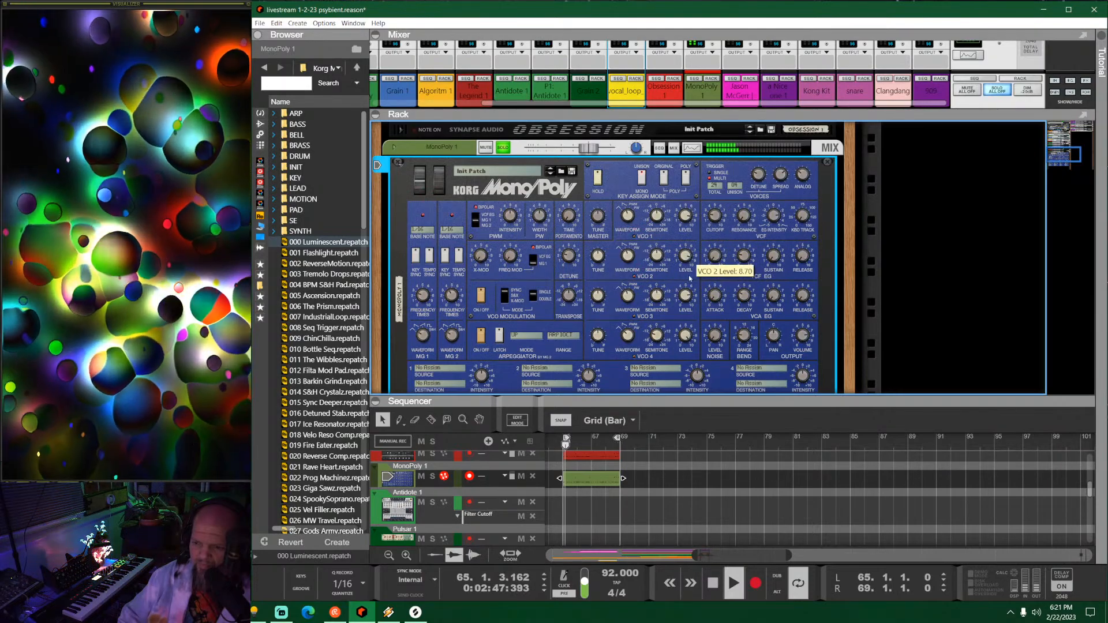
{"action": "mouse_move", "coordinate": [684, 299]}
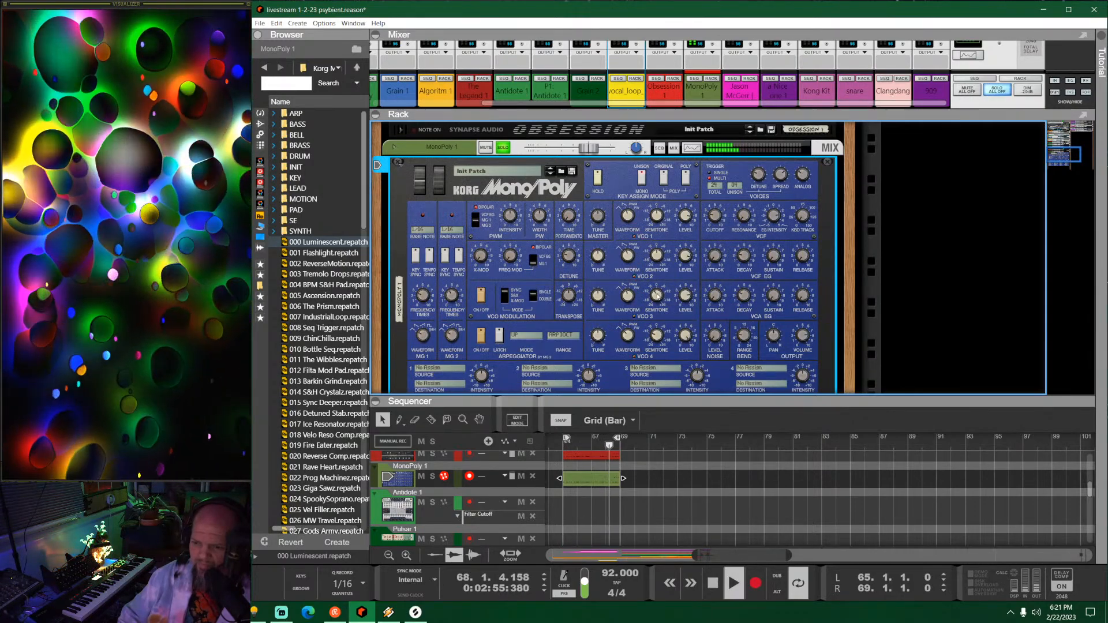
{"action": "left_click_drag", "start_coordinate": [690, 305], "coordinate": [698, 333]}
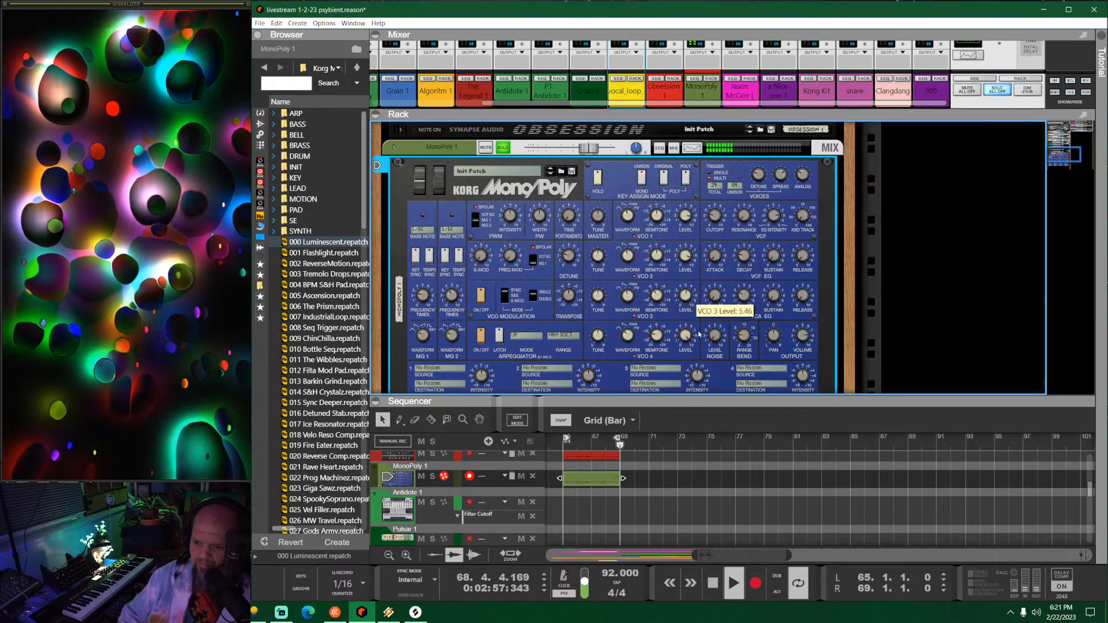
{"action": "left_click_drag", "start_coordinate": [662, 295], "coordinate": [665, 258]}
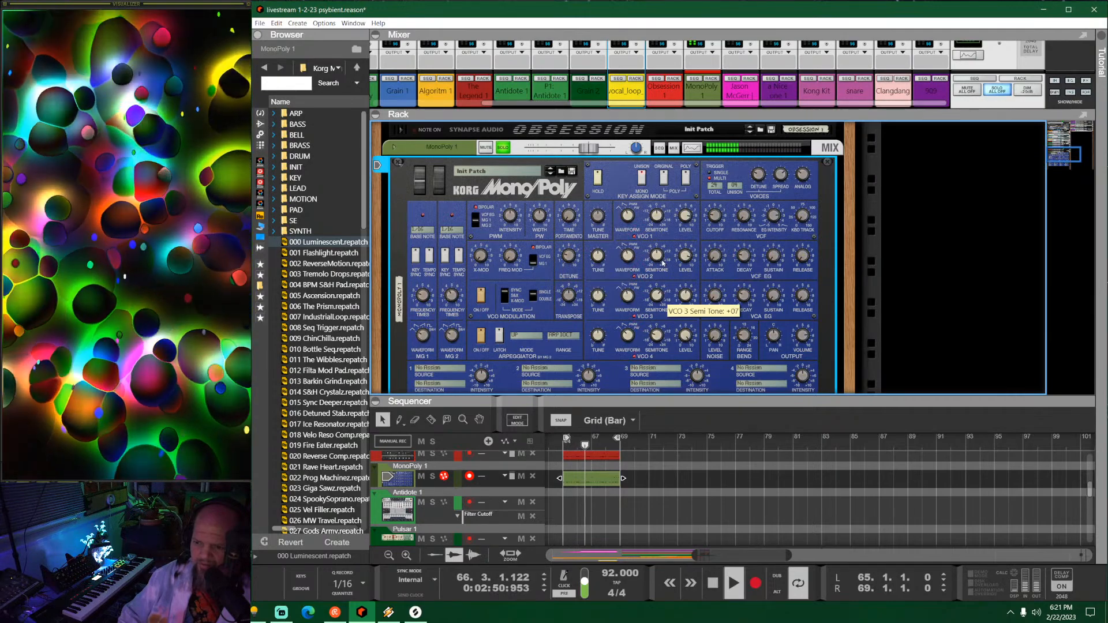
{"action": "scroll", "coordinate": [687, 297], "scroll_direction": "down", "scroll_amount": 2}
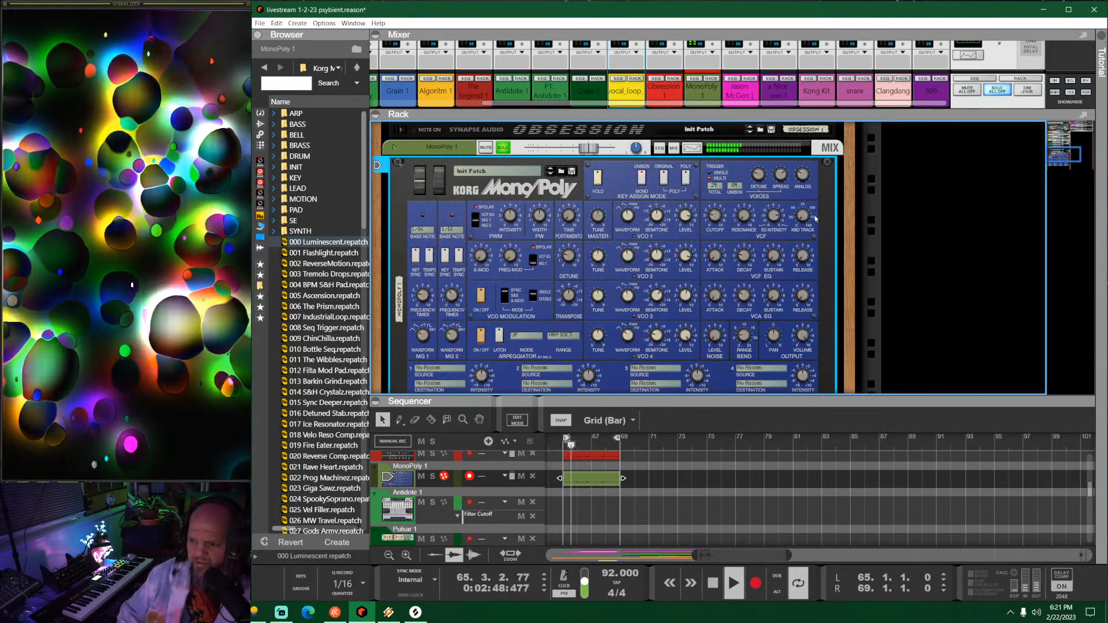
Step: Turn off the solo on the MonoPoly's mix channel and fold the device in the rack
{"action": "key", "text": "Tab"}
{"action": "key", "text": "Tab"}
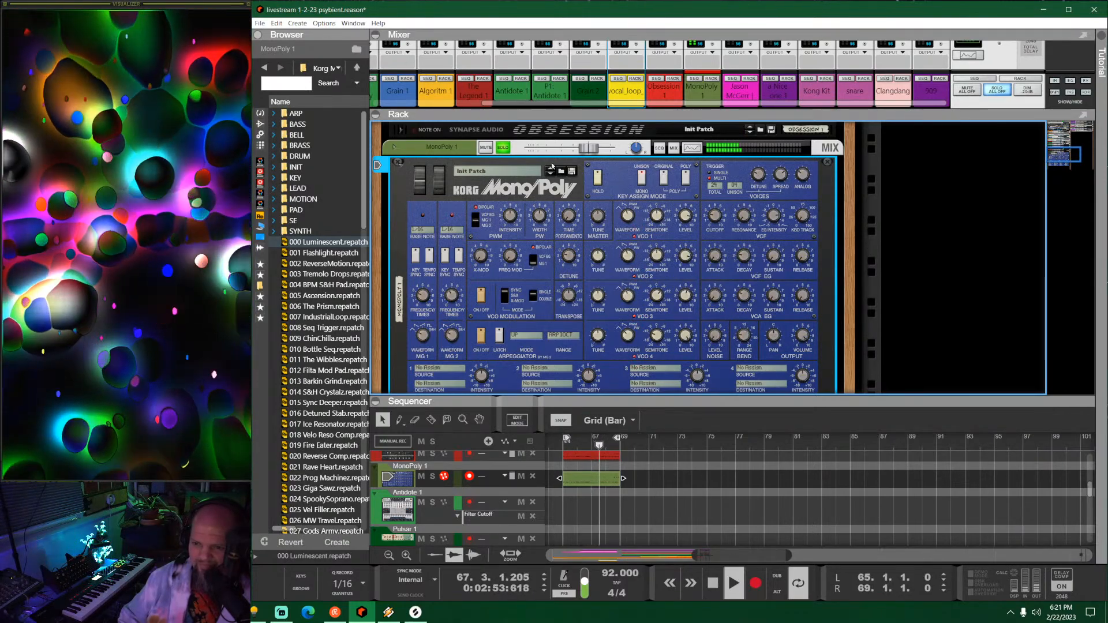
{"action": "left_click", "coordinate": [503, 148]}
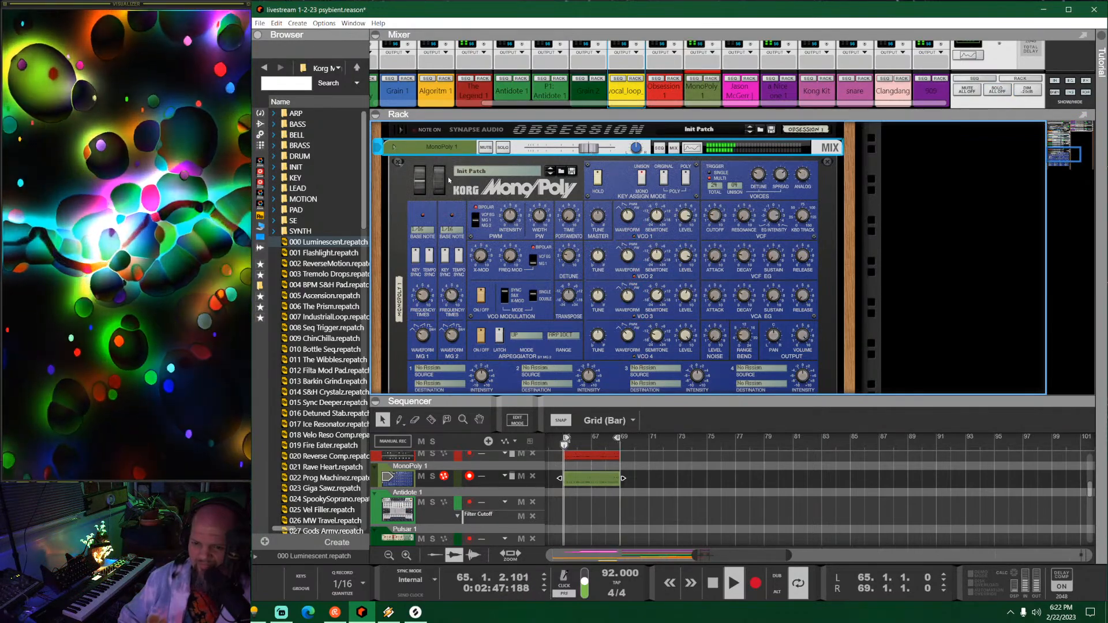
{"action": "double_click", "coordinate": [560, 263]}
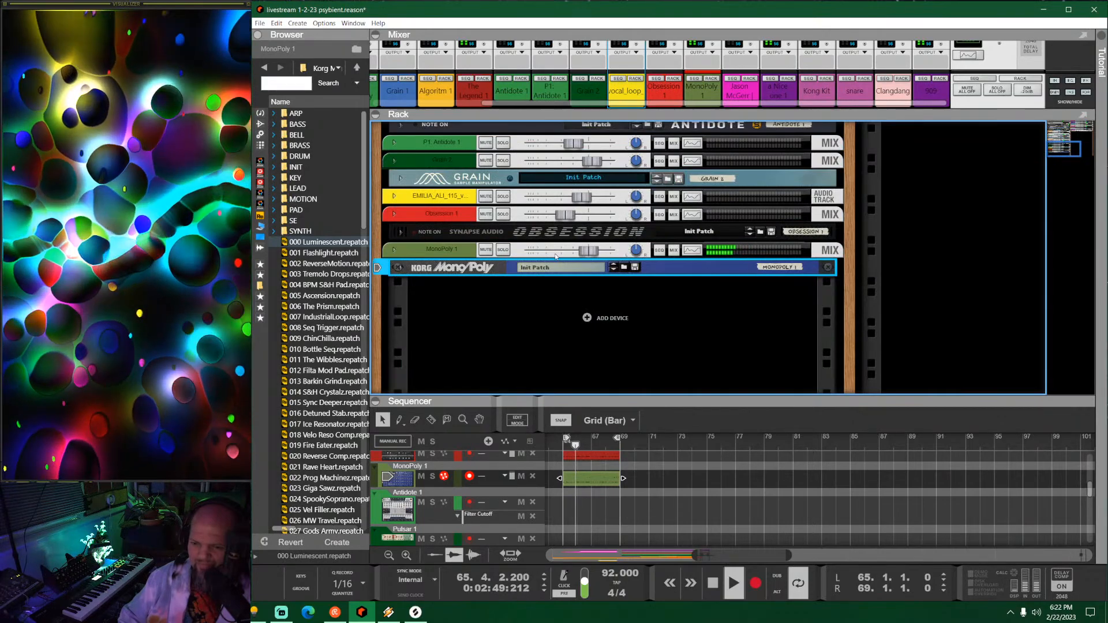
Step: Set the MonoPoly's track color to Steel Blue and its channel level to -1.84 dB
{"action": "right_click", "coordinate": [465, 250]}
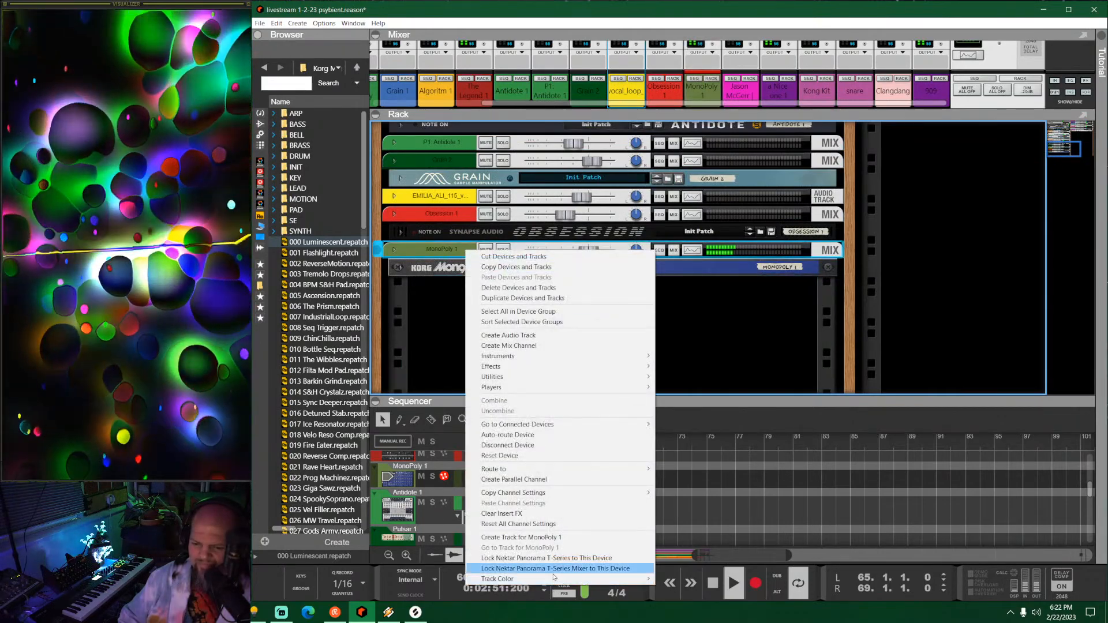
{"action": "mouse_move", "coordinate": [562, 579]}
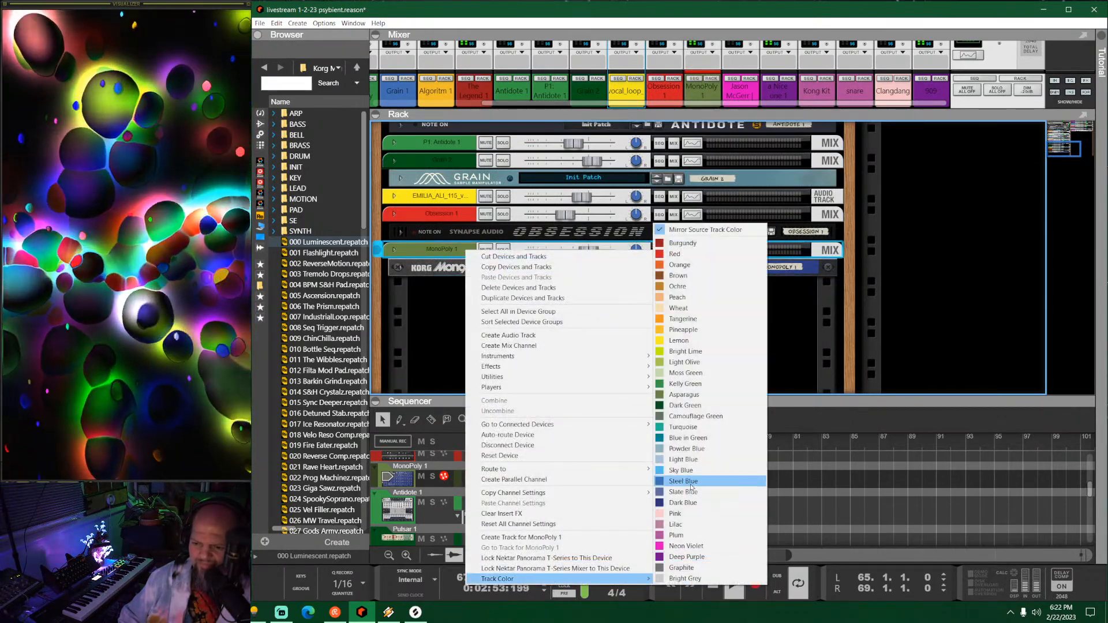
{"action": "left_click", "coordinate": [687, 481]}
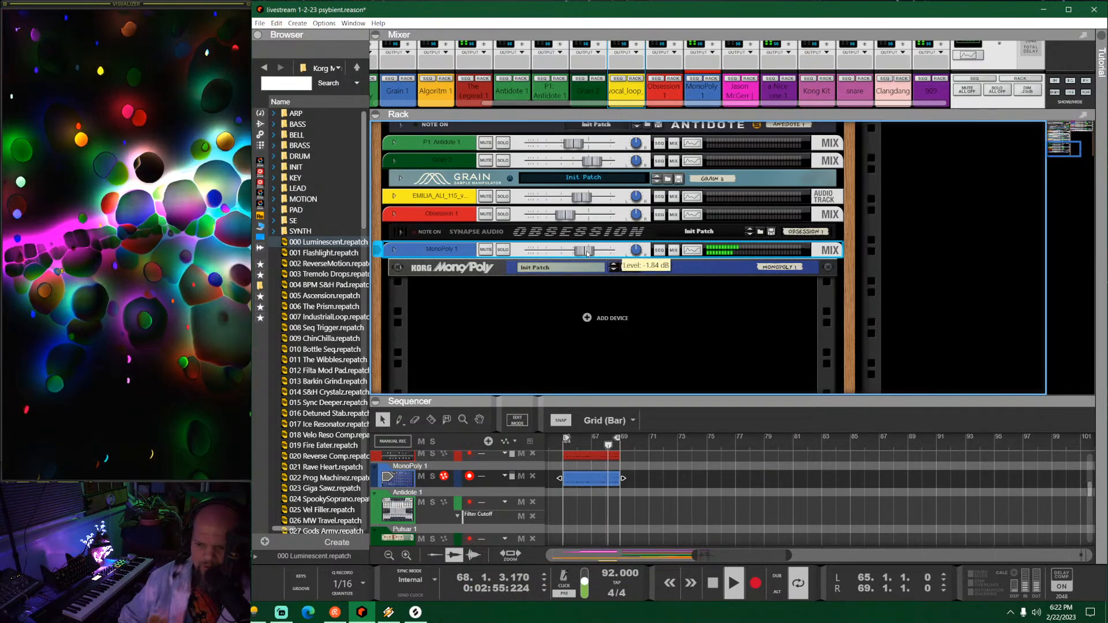
Step: Enable effect send 3 on the MonoPoly 1 mixer channel and bring the rack back into view
{"action": "left_click_drag", "start_coordinate": [737, 115], "coordinate": [745, 438]}
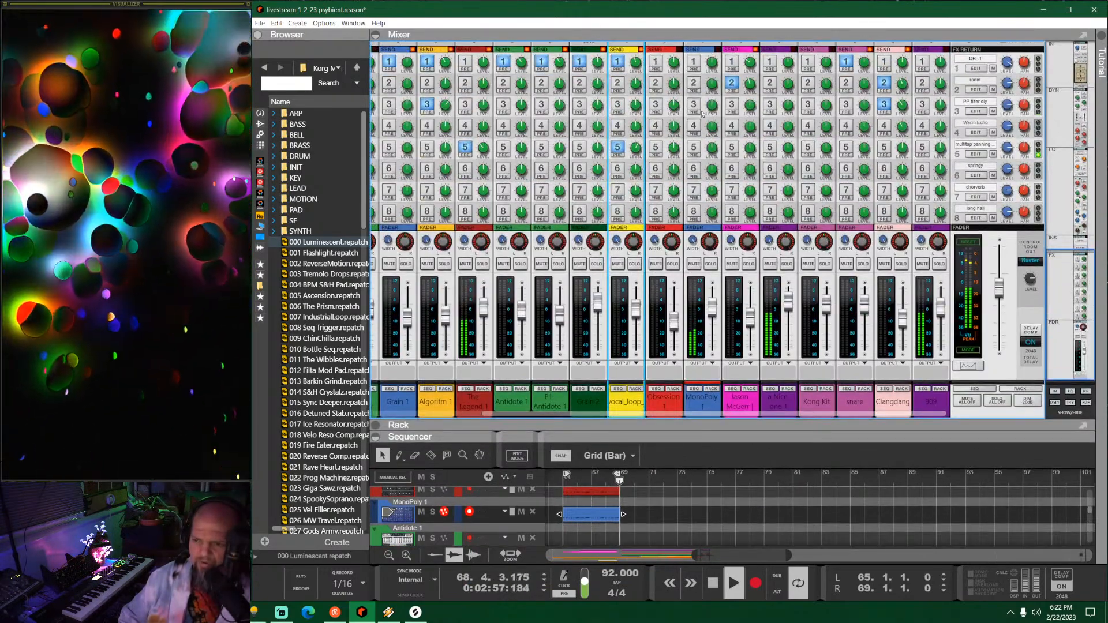
{"action": "left_click", "coordinate": [694, 104]}
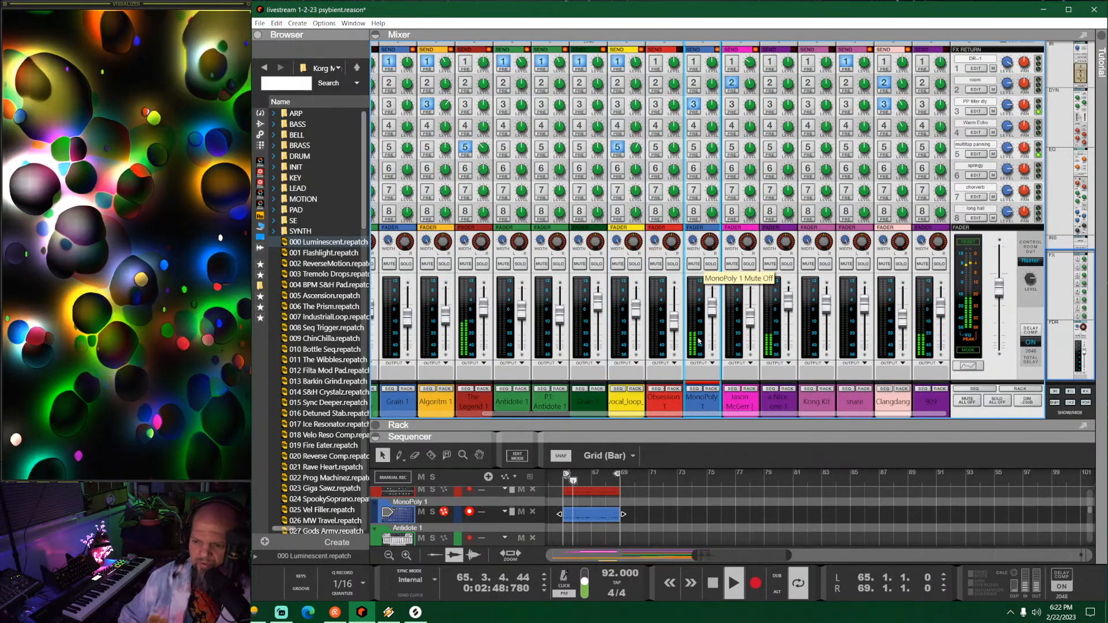
{"action": "left_click_drag", "start_coordinate": [706, 419], "coordinate": [706, 81]}
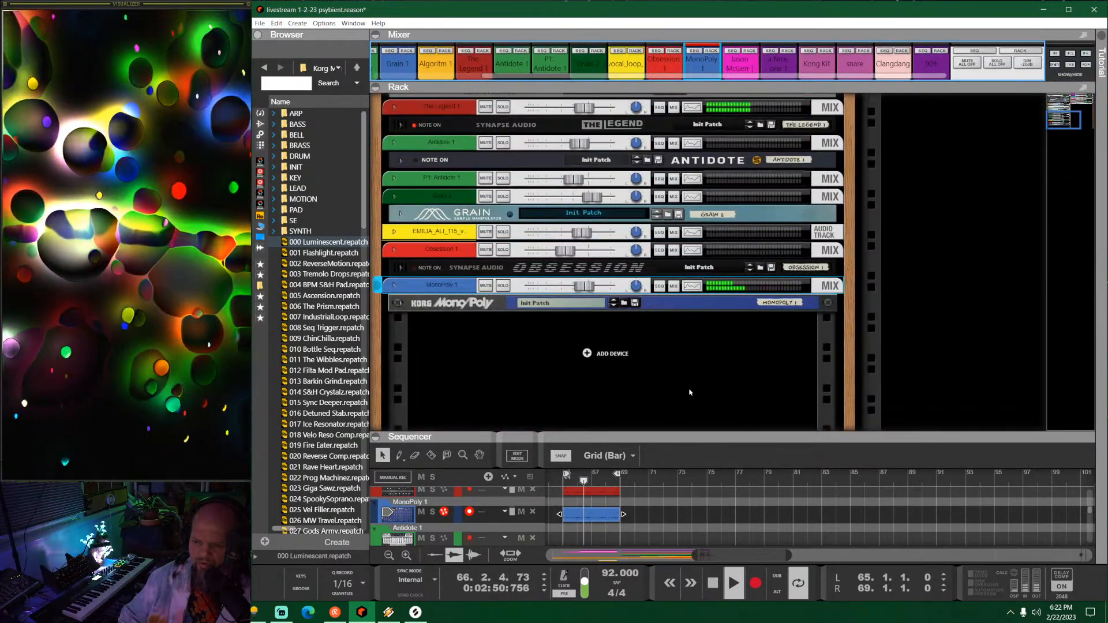
Step: Enlarge the sequencer and move the MonoPoly 1 clip from bar 65 to bar 69
{"action": "left_click_drag", "start_coordinate": [687, 431], "coordinate": [678, 52]}
{"action": "scroll", "coordinate": [627, 252], "scroll_direction": "up", "scroll_amount": 3}
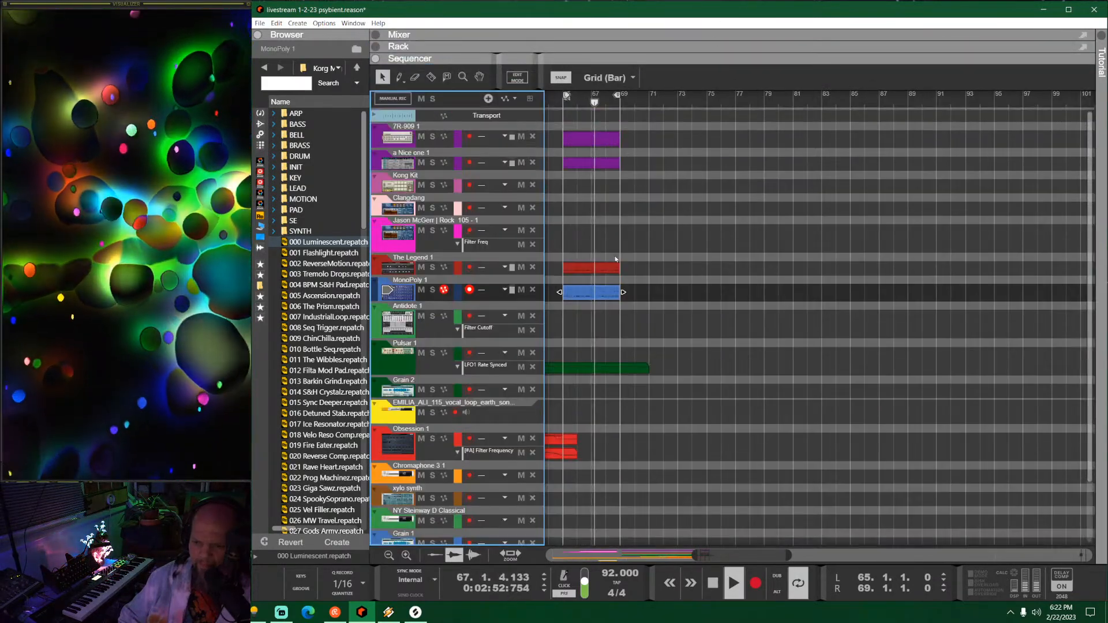
{"action": "left_click", "coordinate": [574, 293]}
{"action": "left_click_drag", "start_coordinate": [574, 293], "coordinate": [660, 298]}
Step: Copy the bar 65 clips of The Legend 1, 7R-909 1 and a Nice one 1 to bar 69
{"action": "left_click", "coordinate": [613, 268]}
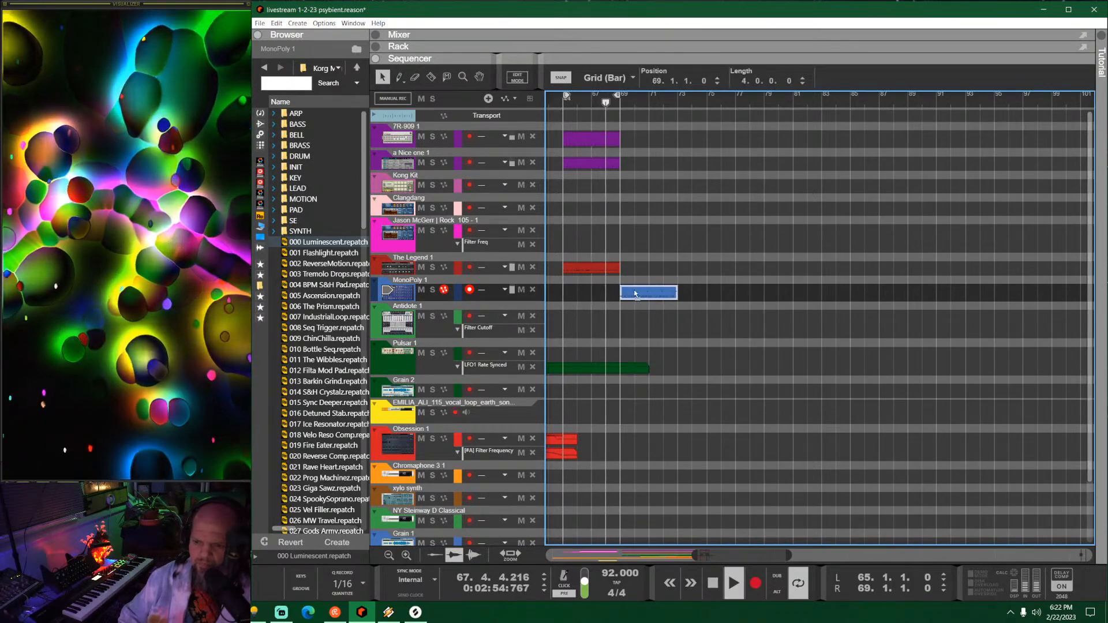
{"action": "double_click", "coordinate": [616, 269]}
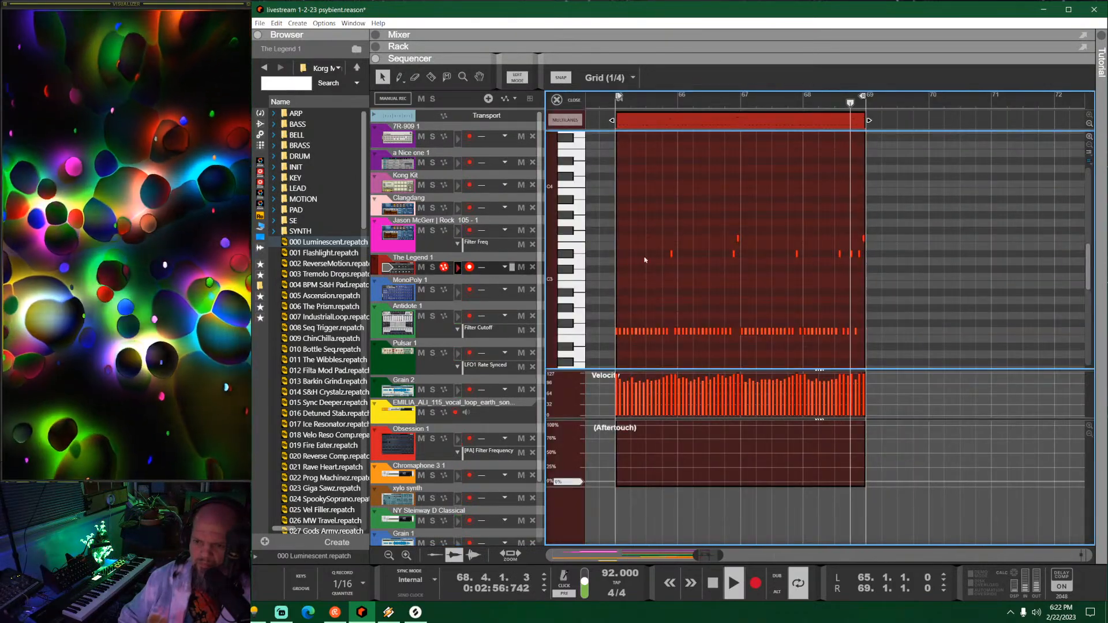
{"action": "left_click", "coordinate": [559, 100]}
{"action": "left_click_drag", "start_coordinate": [569, 271], "coordinate": [626, 269]}
{"action": "left_click_drag", "start_coordinate": [619, 176], "coordinate": [624, 139]}
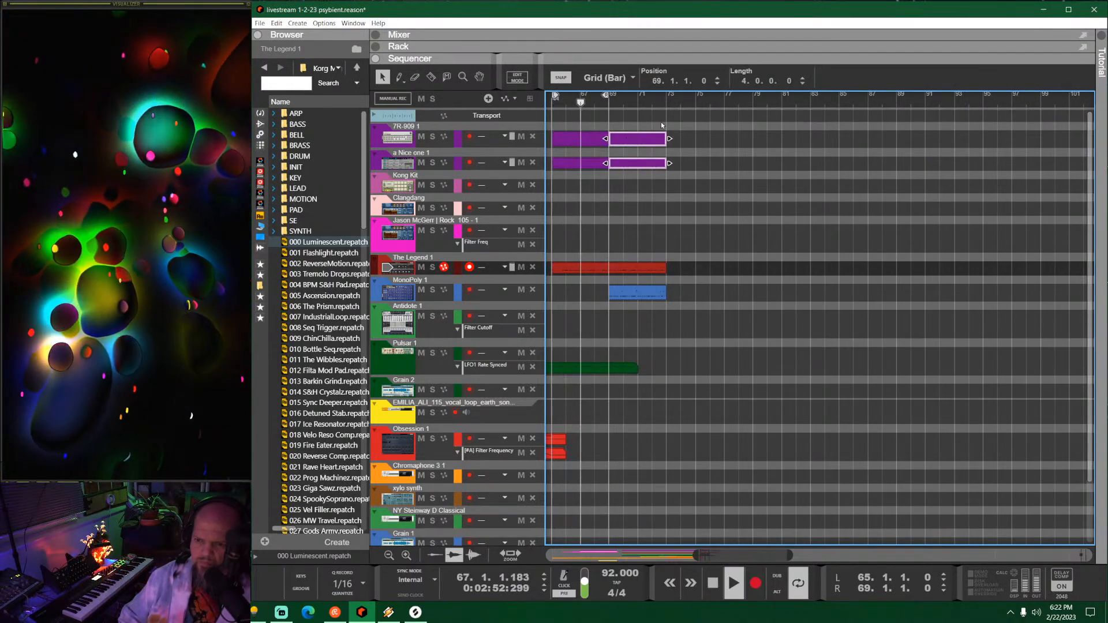
Step: Set the loop to run from bar 69 to bar 73, save the song and deselect the clips
{"action": "left_click", "coordinate": [666, 97], "text": "alt"}
{"action": "left_click", "coordinate": [610, 97], "text": "ctrl"}
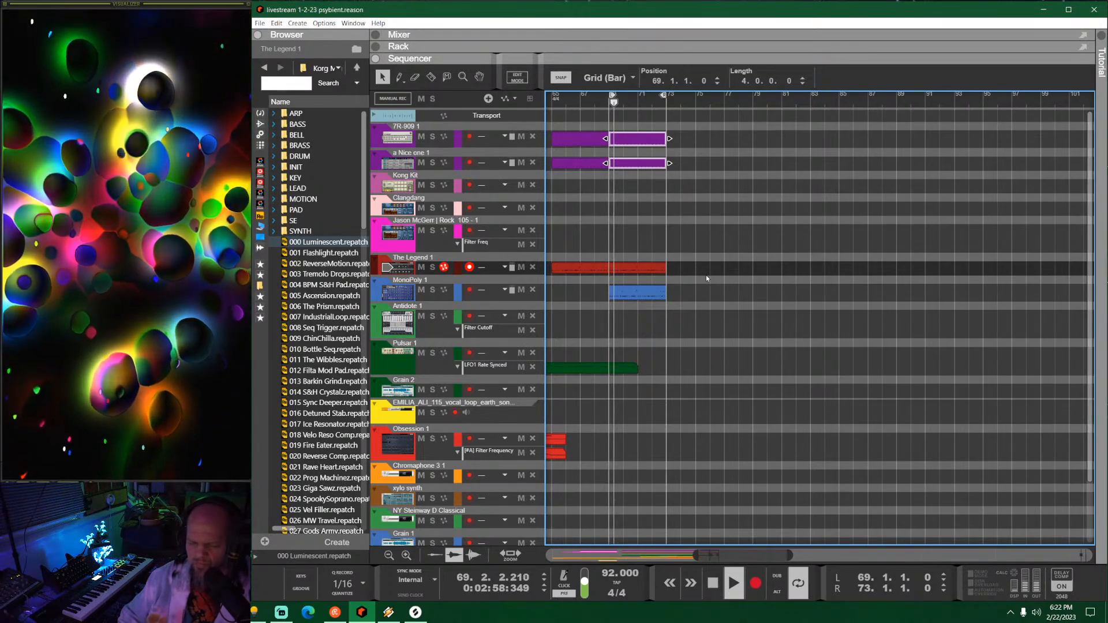
{"action": "left_click", "coordinate": [721, 190]}
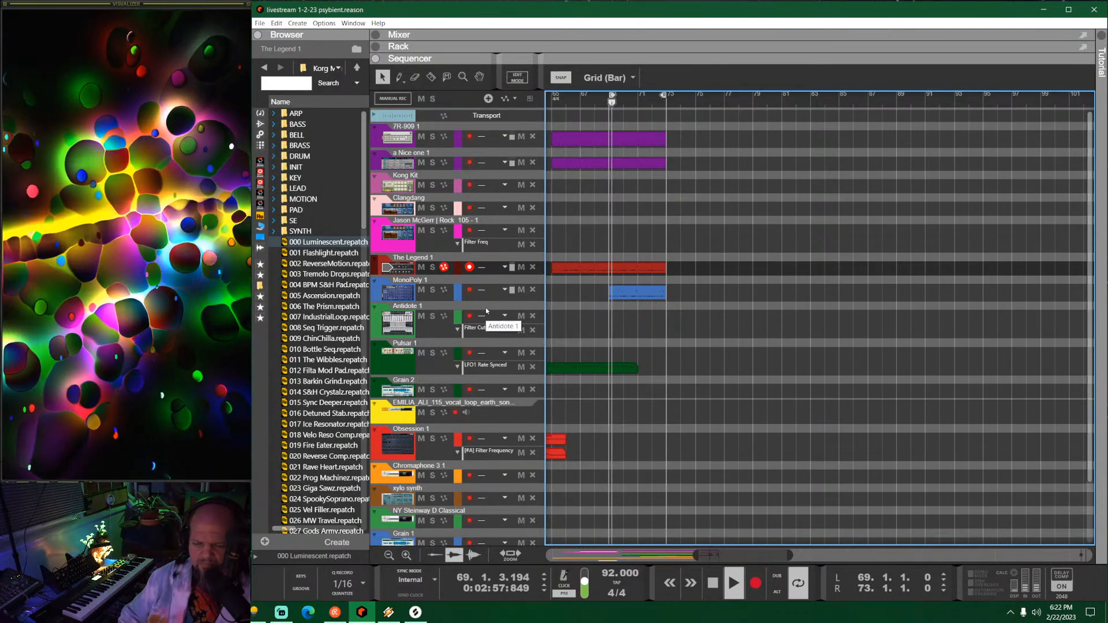
Step: Select the NY Steinway D Classical track and stop playback at bar 69
{"action": "scroll", "coordinate": [486, 307], "scroll_direction": "down", "scroll_amount": 3}
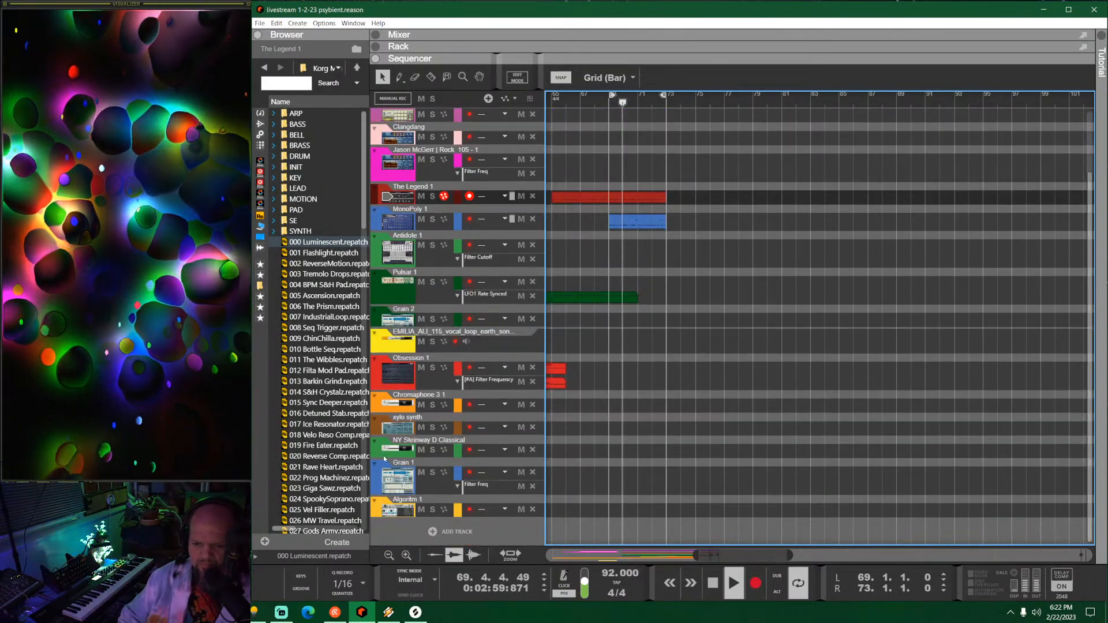
{"action": "left_click", "coordinate": [396, 447]}
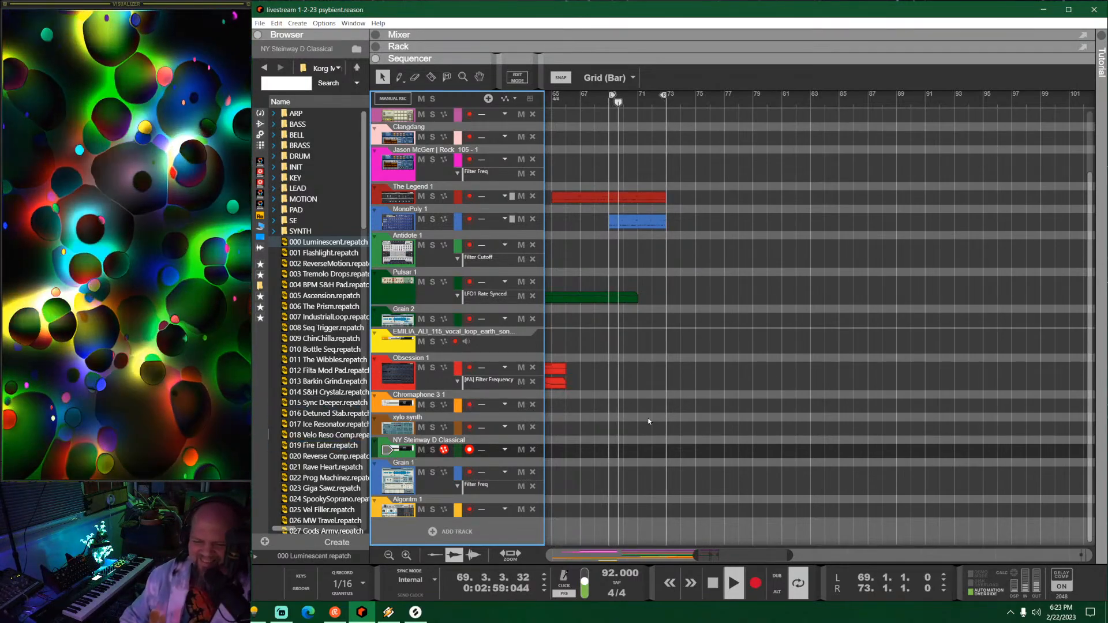
{"action": "left_click", "coordinate": [607, 104]}
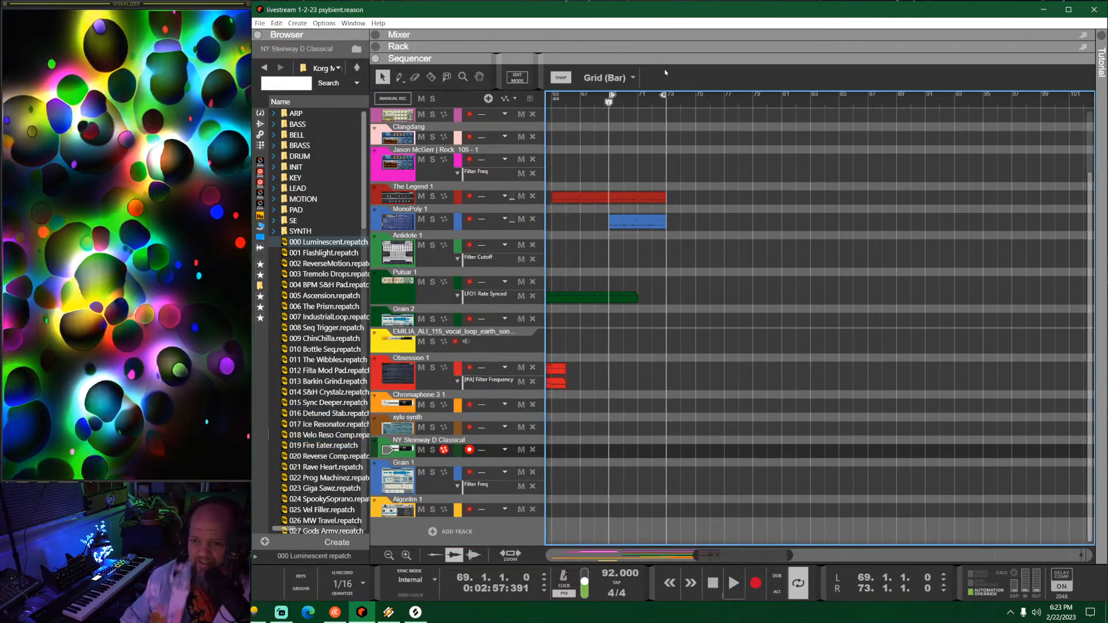
Step: Enlarge the rack, search the instruments for "gen" and add the Generate synth below the MonoPoly
{"action": "left_click_drag", "start_coordinate": [664, 59], "coordinate": [664, 449]}
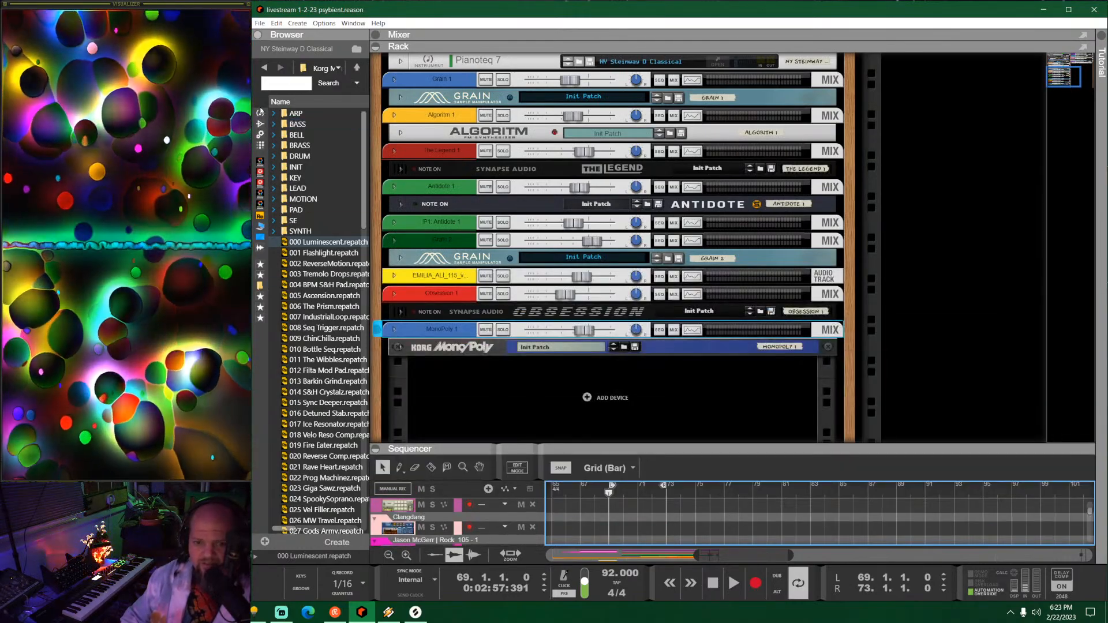
{"action": "left_click", "coordinate": [260, 114]}
{"action": "scroll", "coordinate": [324, 388], "scroll_direction": "down", "scroll_amount": 7}
{"action": "scroll", "coordinate": [324, 388], "scroll_direction": "down", "scroll_amount": 10}
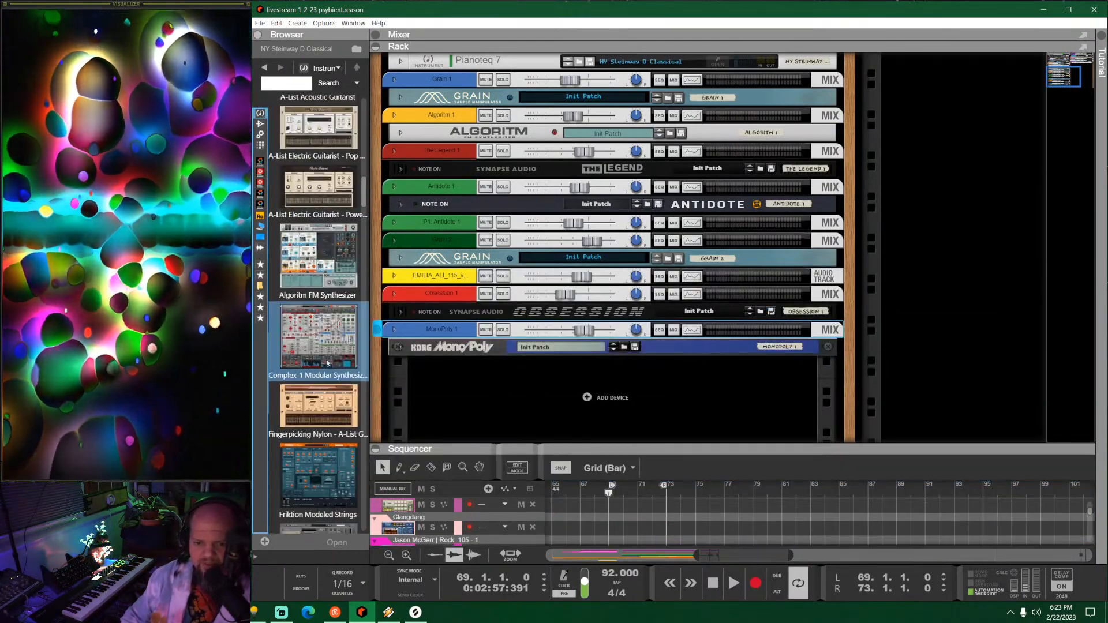
{"action": "scroll", "coordinate": [330, 333], "scroll_direction": "down", "scroll_amount": 10}
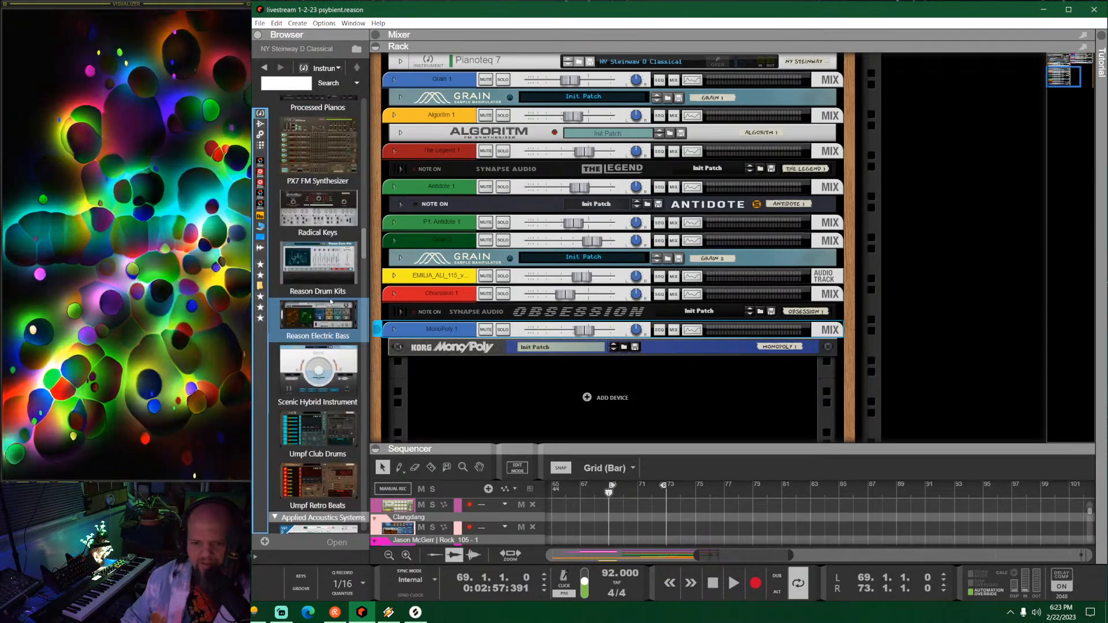
{"action": "scroll", "coordinate": [327, 297], "scroll_direction": "down", "scroll_amount": 5}
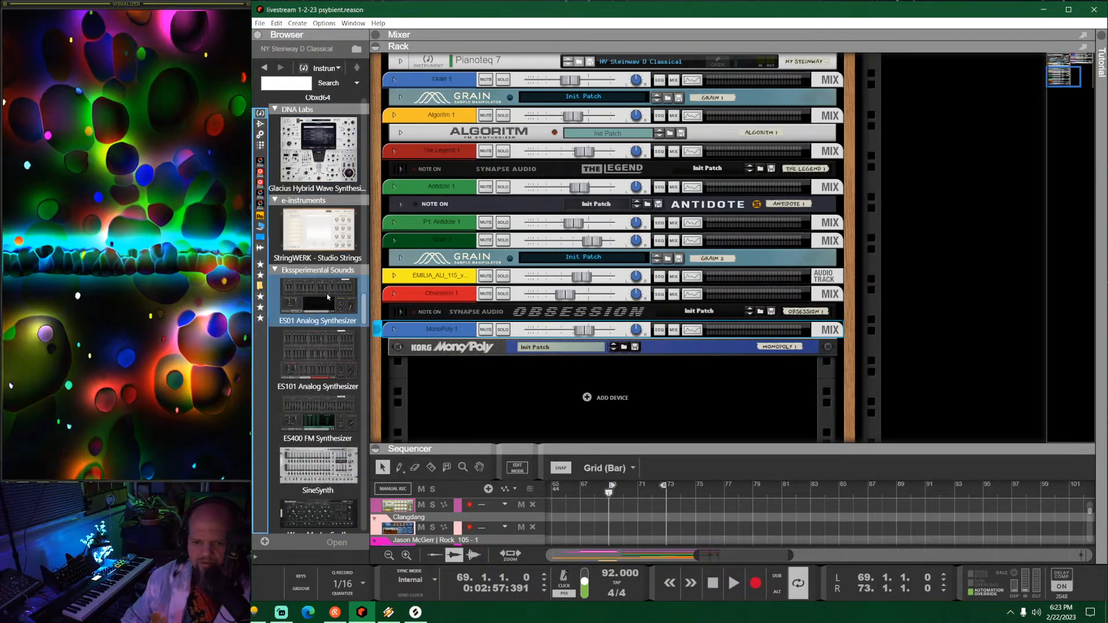
{"action": "left_click", "coordinate": [289, 82]}
{"action": "type", "text": "ge"}
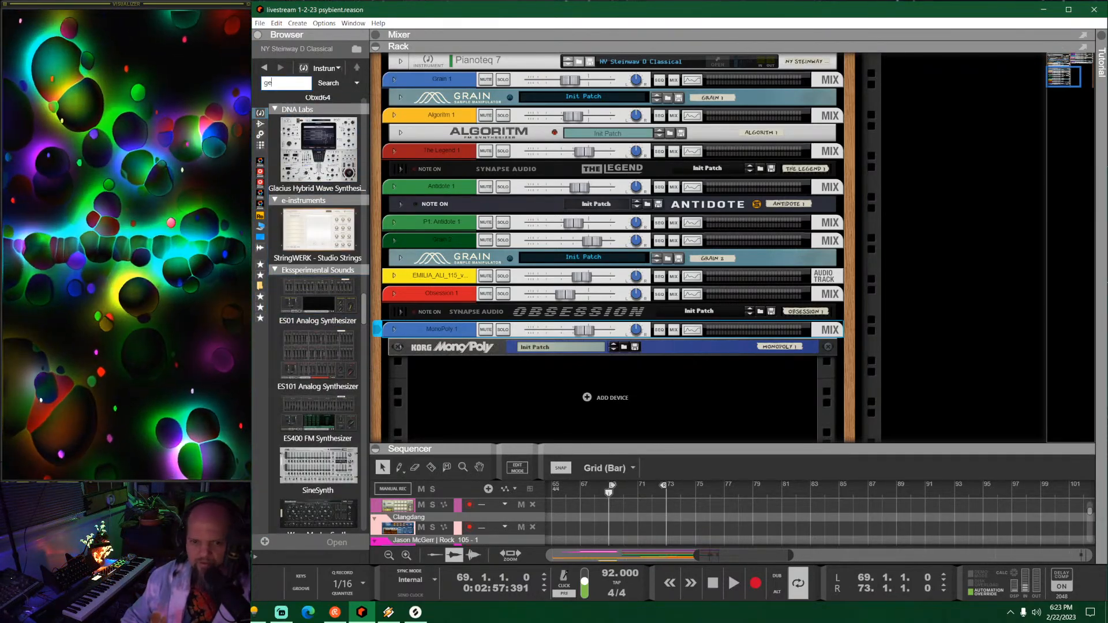
{"action": "type", "text": "n"}
{"action": "left_click_drag", "start_coordinate": [312, 151], "coordinate": [584, 402]}
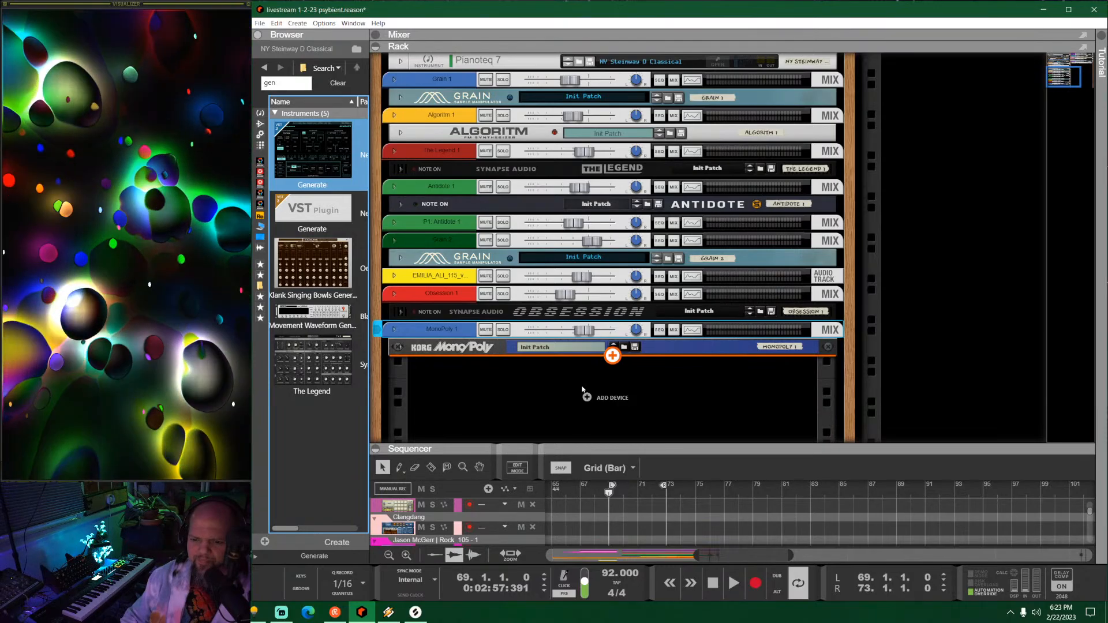
{"action": "left_click_drag", "start_coordinate": [583, 389], "coordinate": [582, 389]}
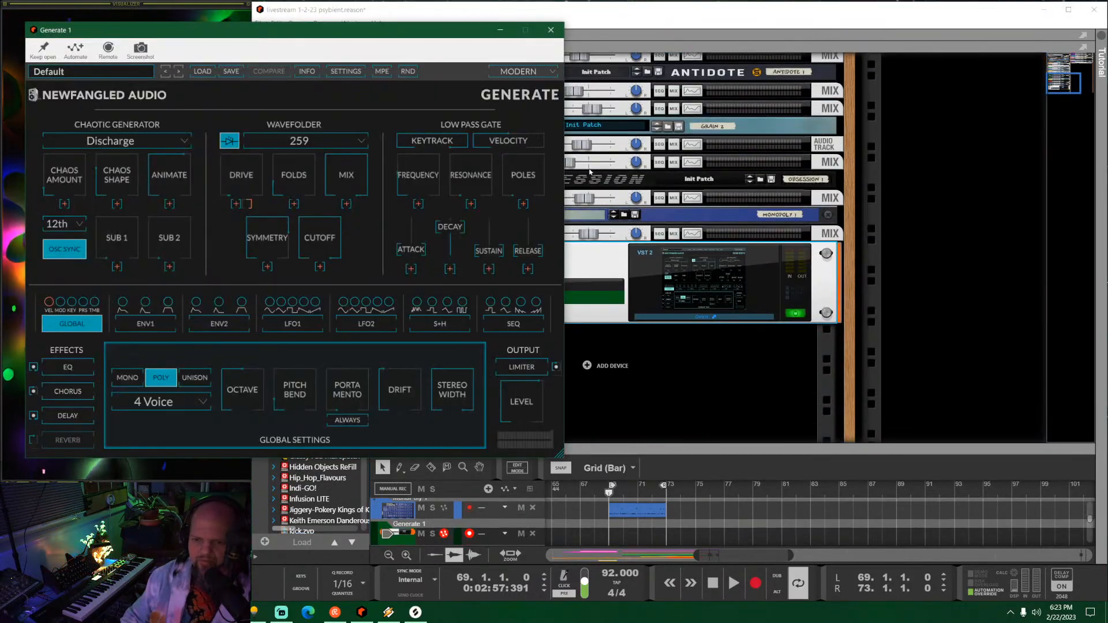
Step: Move the Generate window over the rack and load the 06 Soft Classic Lead preset from its leads category
{"action": "left_click_drag", "start_coordinate": [436, 31], "coordinate": [789, 110]}
{"action": "left_click", "coordinate": [750, 119]}
{"action": "left_click", "coordinate": [774, 167]}
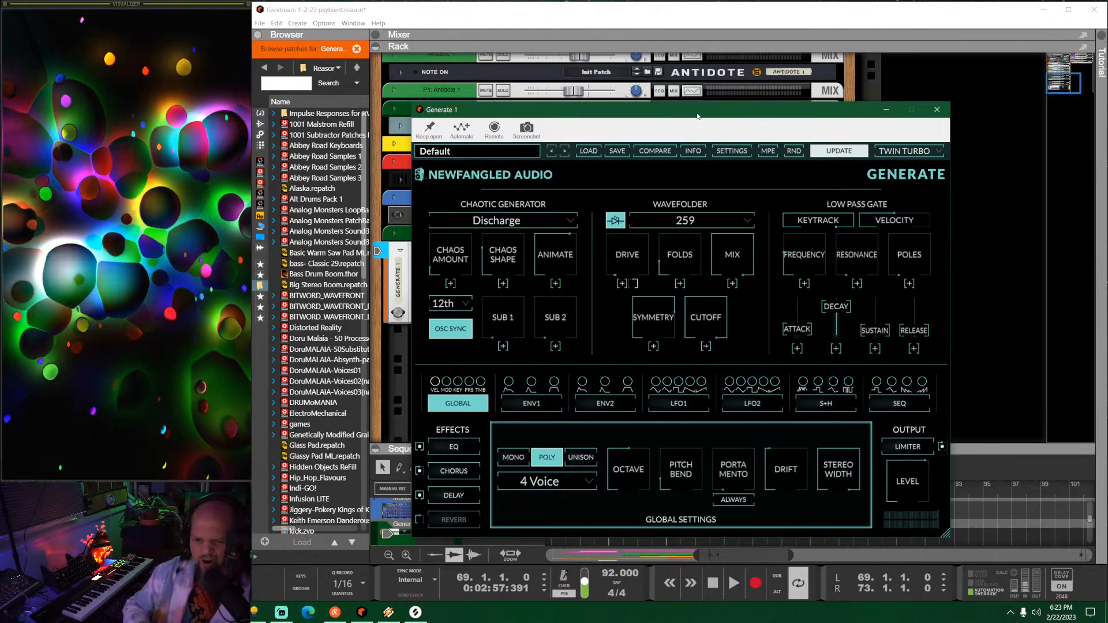
{"action": "left_click", "coordinate": [144, 229]}
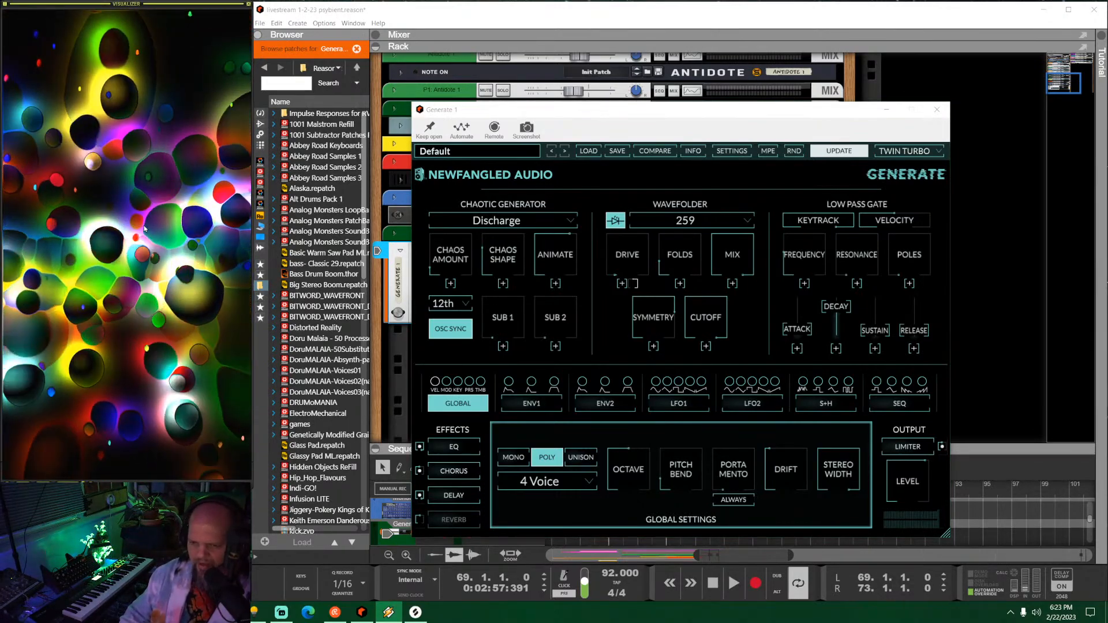
{"action": "left_click", "coordinate": [686, 108]}
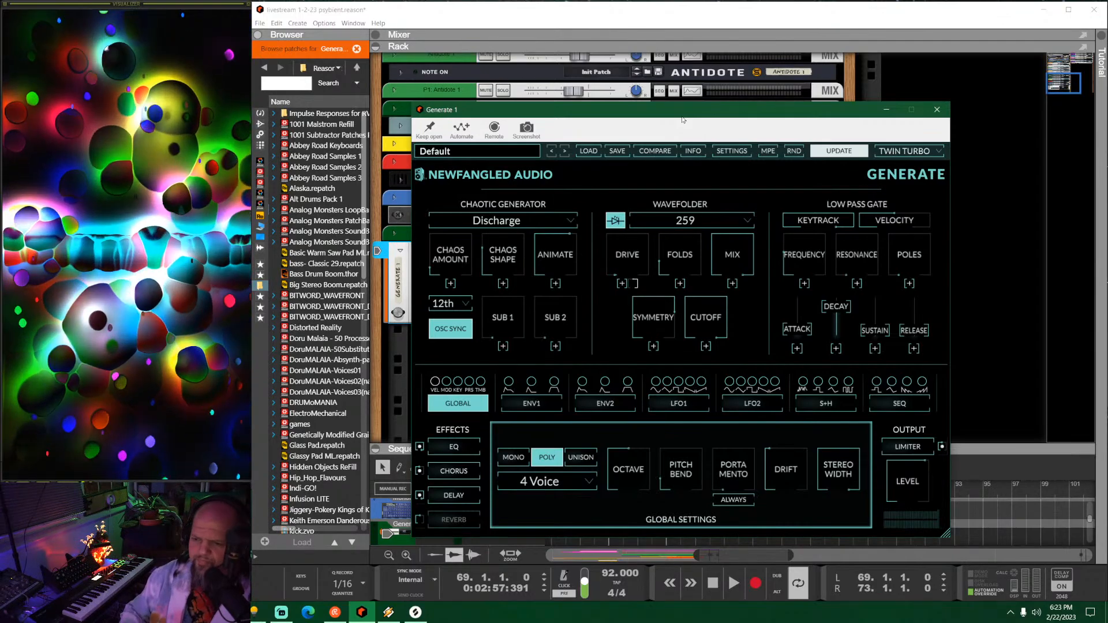
{"action": "left_click", "coordinate": [518, 152]}
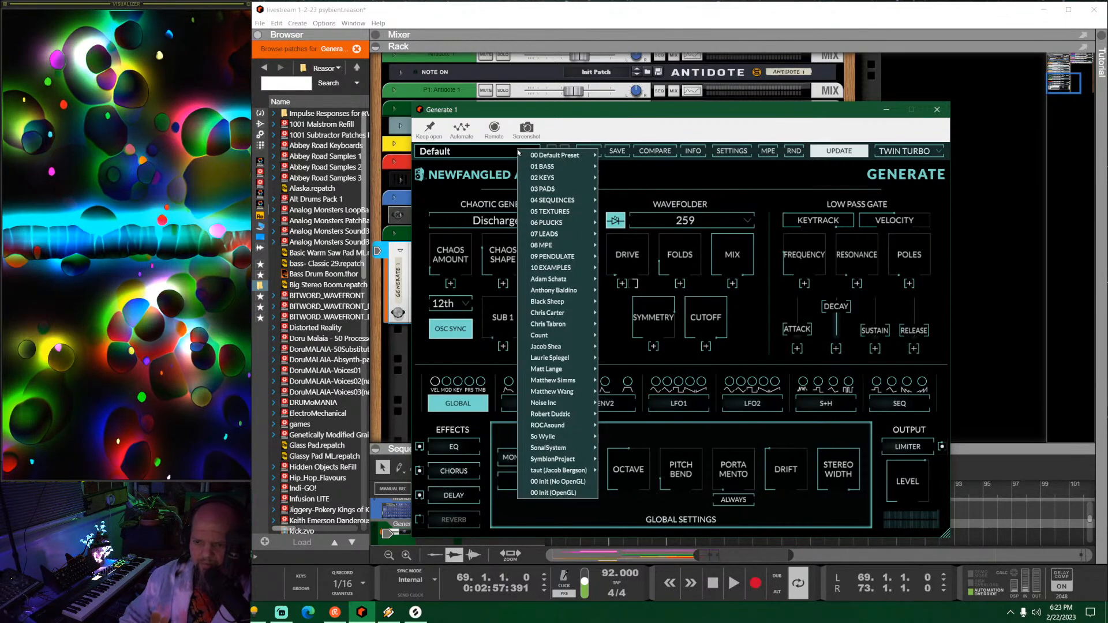
{"action": "mouse_move", "coordinate": [566, 226]}
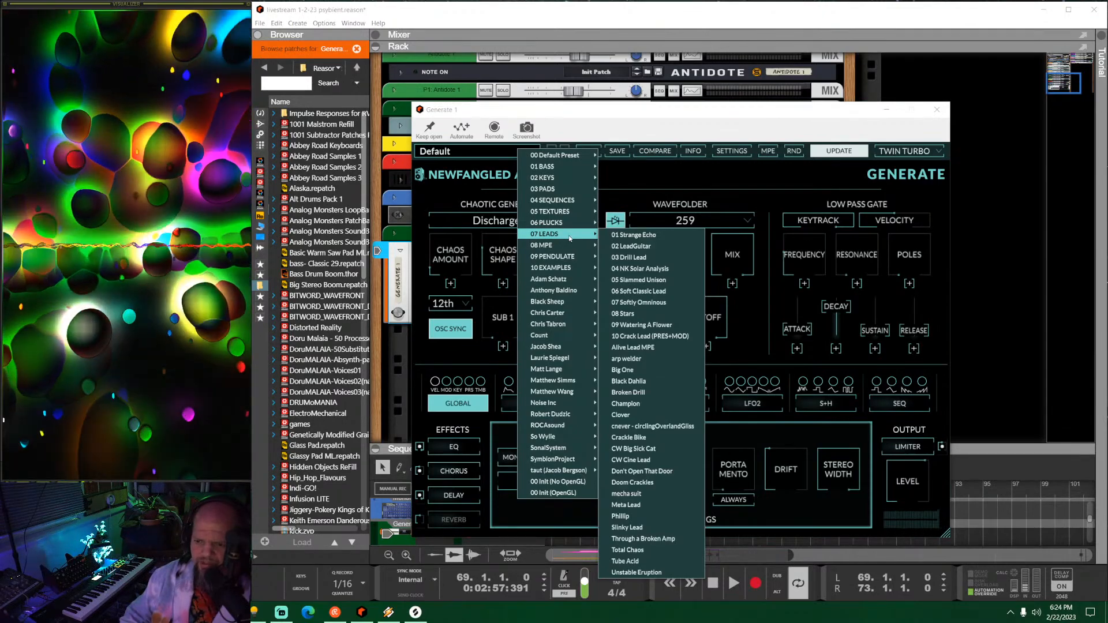
{"action": "left_click", "coordinate": [655, 293]}
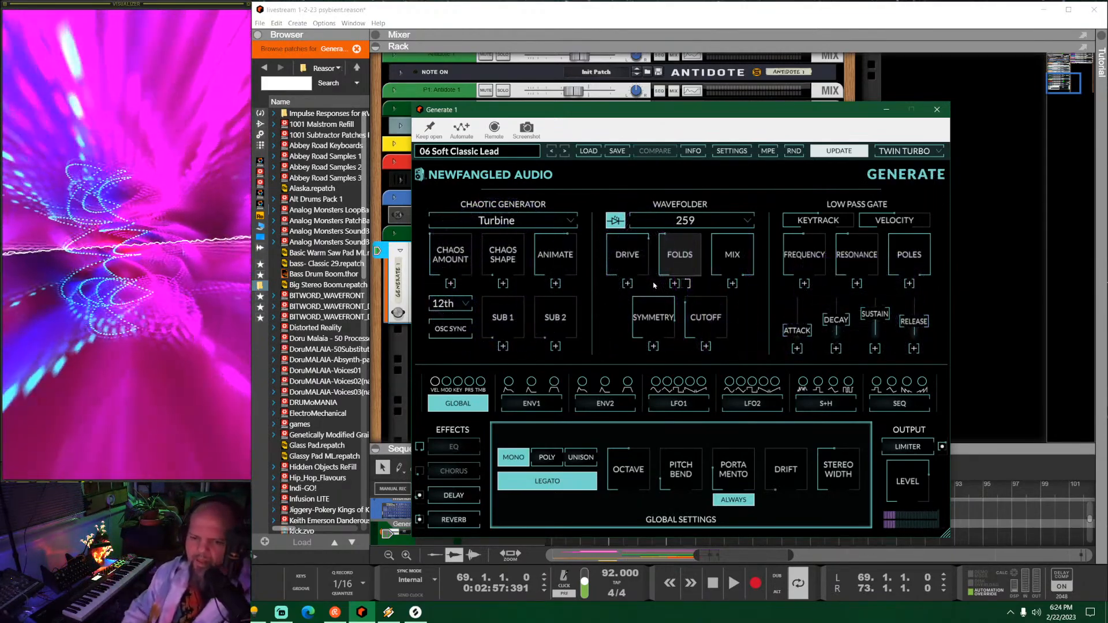
Step: Step through Generate's following lead presets, from 07 Softly Omninous through arp welder, and settle on Big One
{"action": "left_click", "coordinate": [565, 151]}
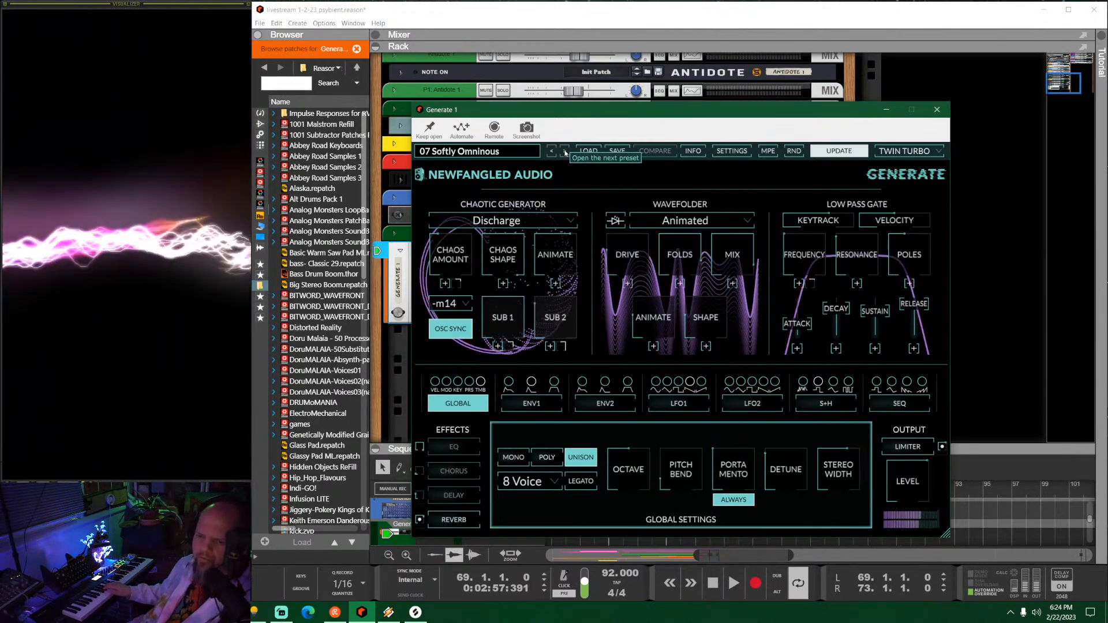
{"action": "left_click", "coordinate": [566, 151]}
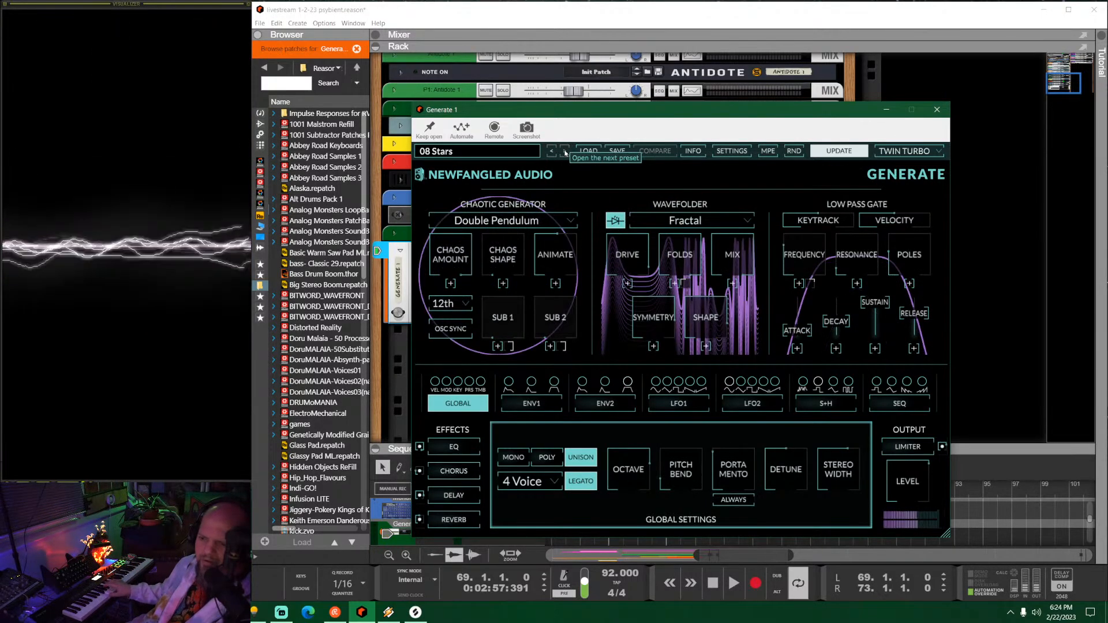
{"action": "left_click", "coordinate": [565, 151]}
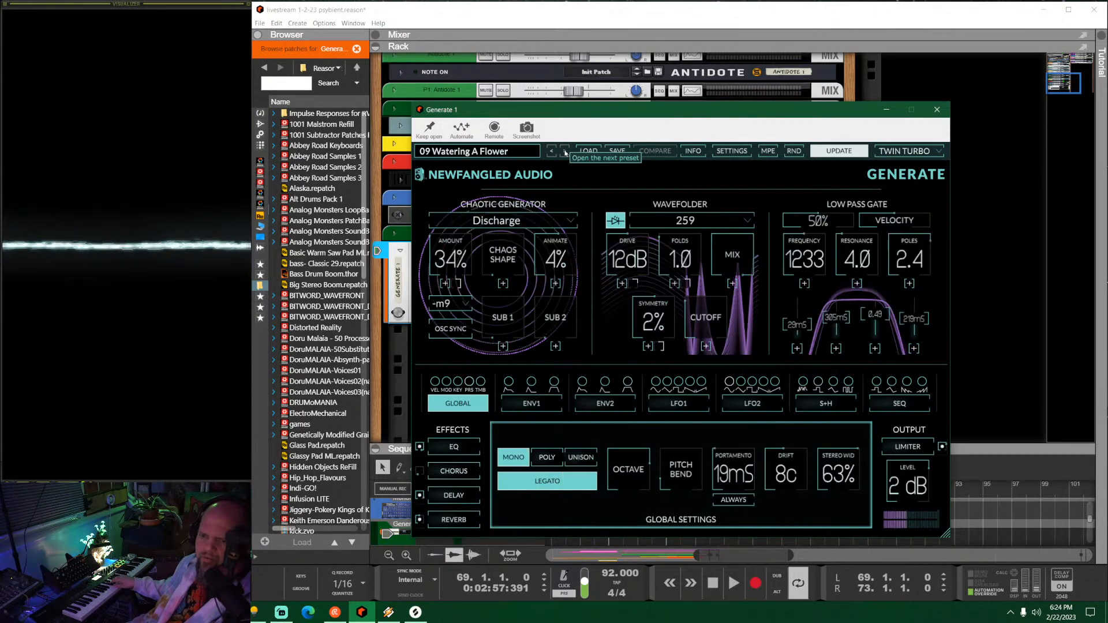
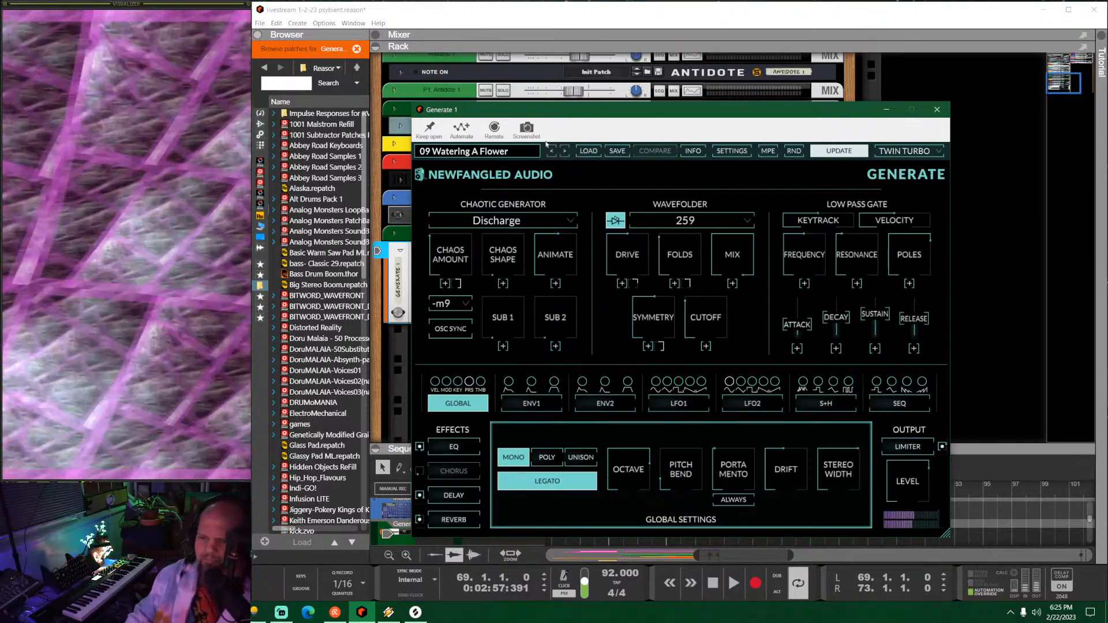
{"action": "left_click", "coordinate": [565, 151]}
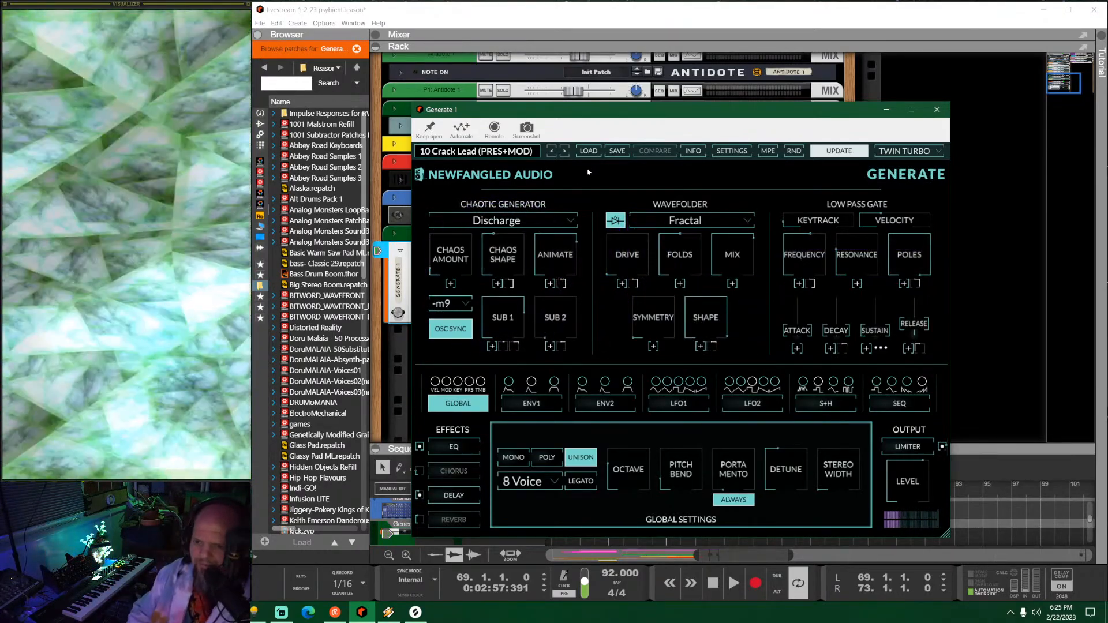
{"action": "left_click", "coordinate": [565, 152]}
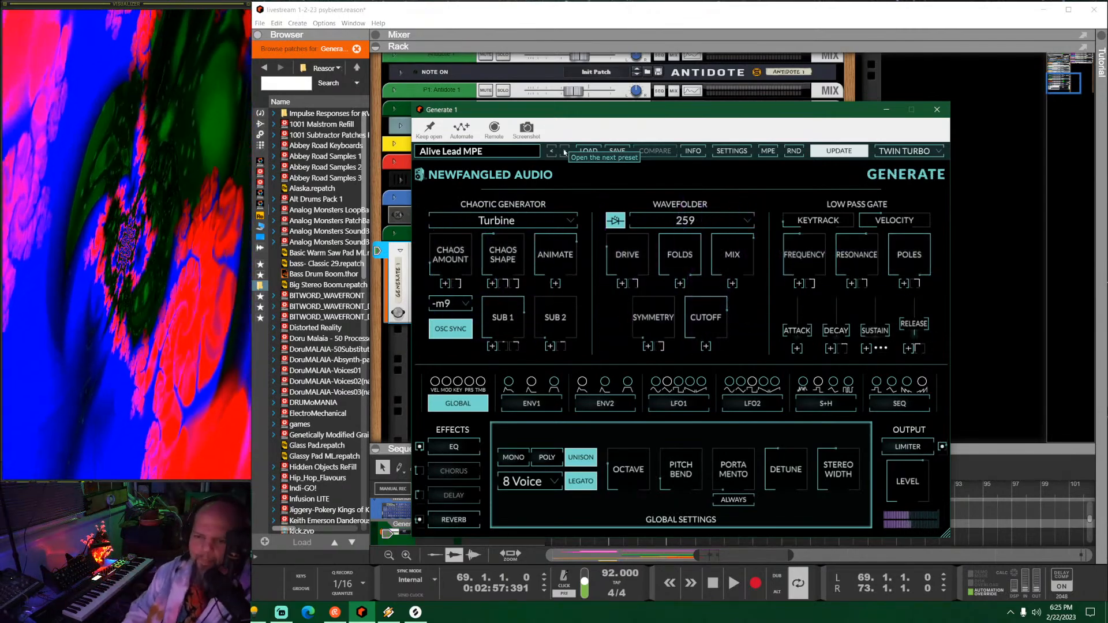
{"action": "left_click", "coordinate": [564, 152]}
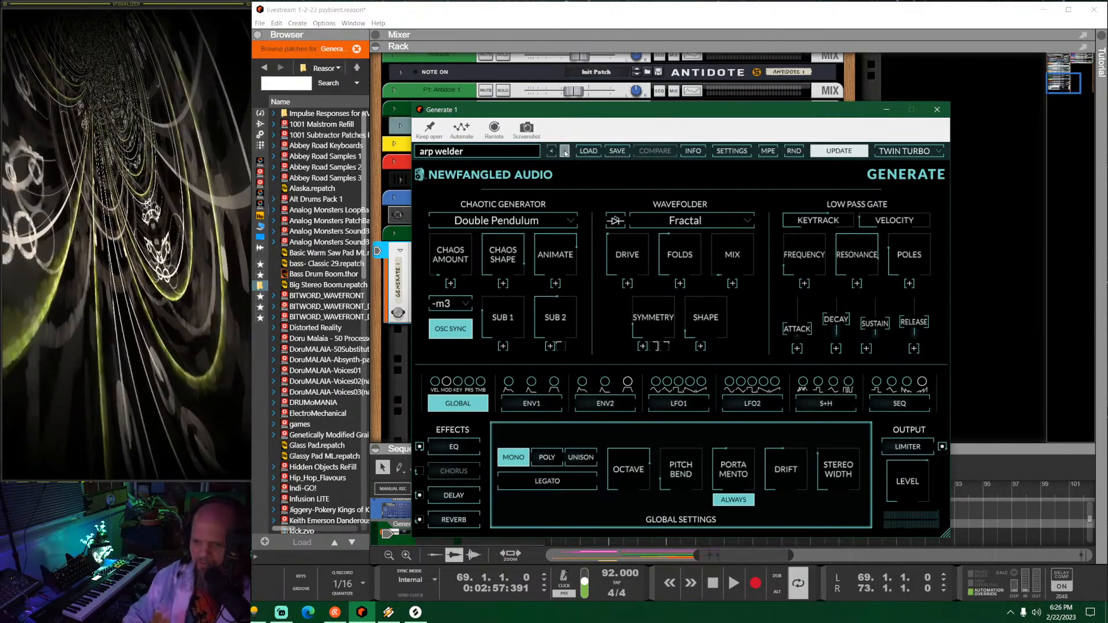
{"action": "left_click", "coordinate": [553, 151]}
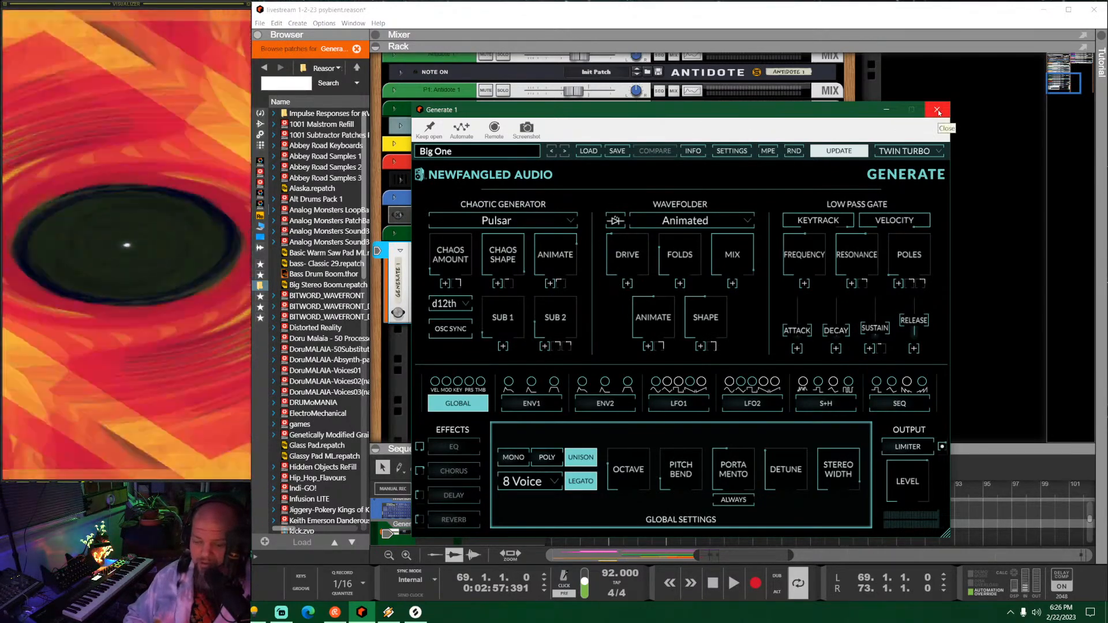
Step: Close the Generate window and enlarge the sequencer to show more tracks
{"action": "left_click_drag", "start_coordinate": [776, 112], "coordinate": [790, 44]}
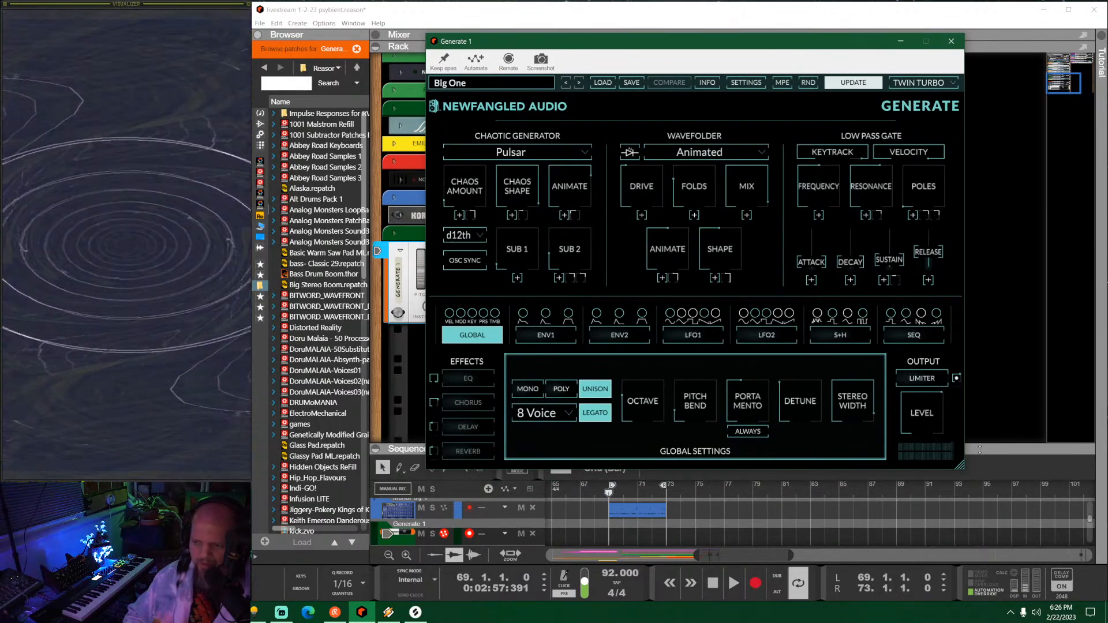
{"action": "mouse_move", "coordinate": [980, 449]}
{"action": "left_mouse_down"}
{"action": "mouse_move", "coordinate": [981, 409]}
{"action": "mouse_move", "coordinate": [979, 451]}
{"action": "left_mouse_up"}
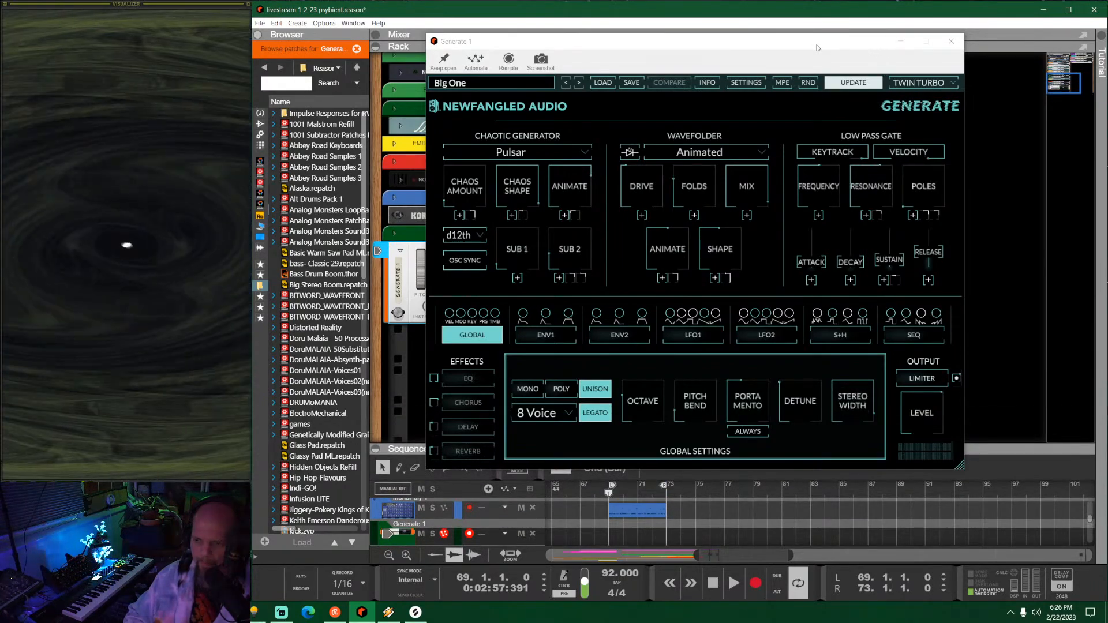
{"action": "left_click", "coordinate": [951, 41]}
{"action": "left_click_drag", "start_coordinate": [747, 449], "coordinate": [747, 205]}
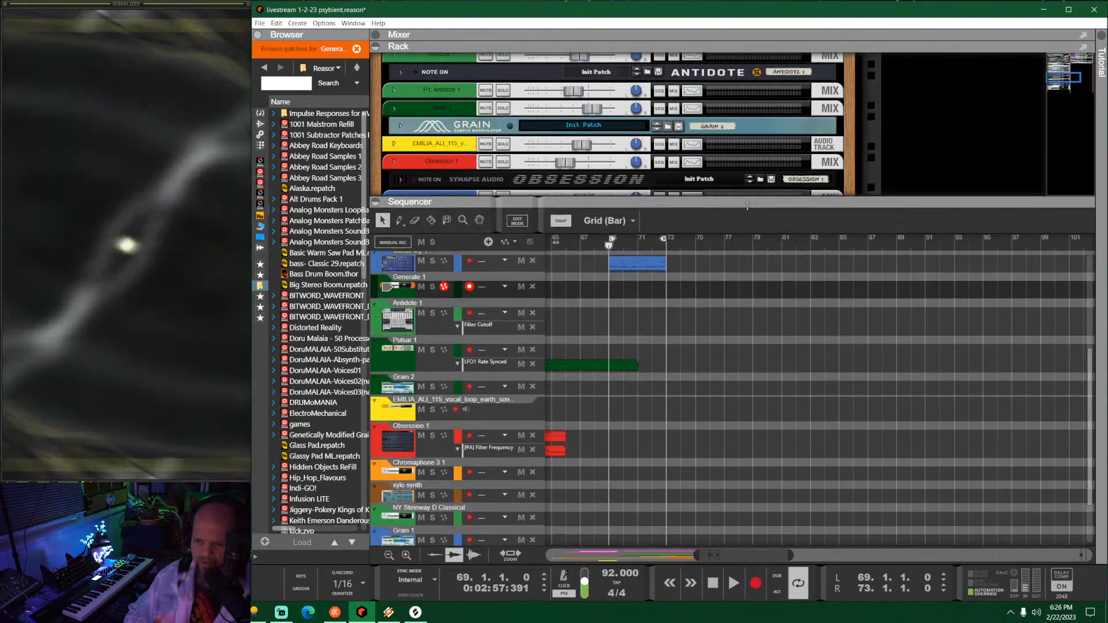
Step: Select the three EMILIA vocal loop clips starting at bar 39, disable their stretch and clear the selection
{"action": "scroll", "coordinate": [625, 426], "scroll_direction": "left", "scroll_amount": 5}
{"action": "scroll", "coordinate": [624, 455], "scroll_direction": "down", "scroll_amount": 3}
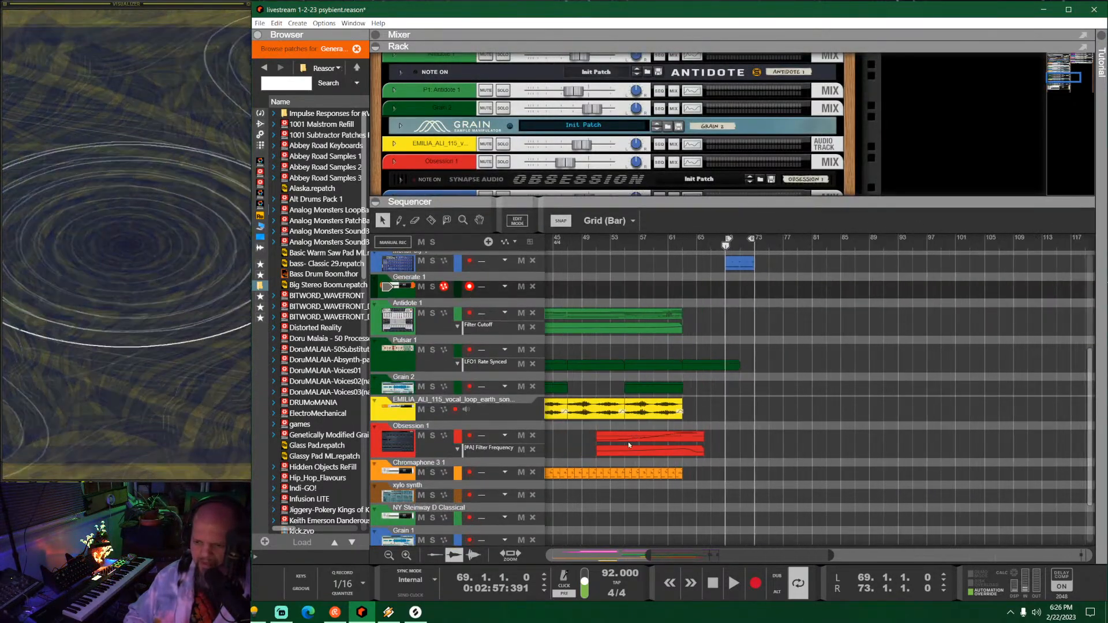
{"action": "scroll", "coordinate": [629, 445], "scroll_direction": "left", "scroll_amount": 2}
{"action": "left_click_drag", "start_coordinate": [786, 411], "coordinate": [612, 407]}
{"action": "right_click", "coordinate": [612, 407]}
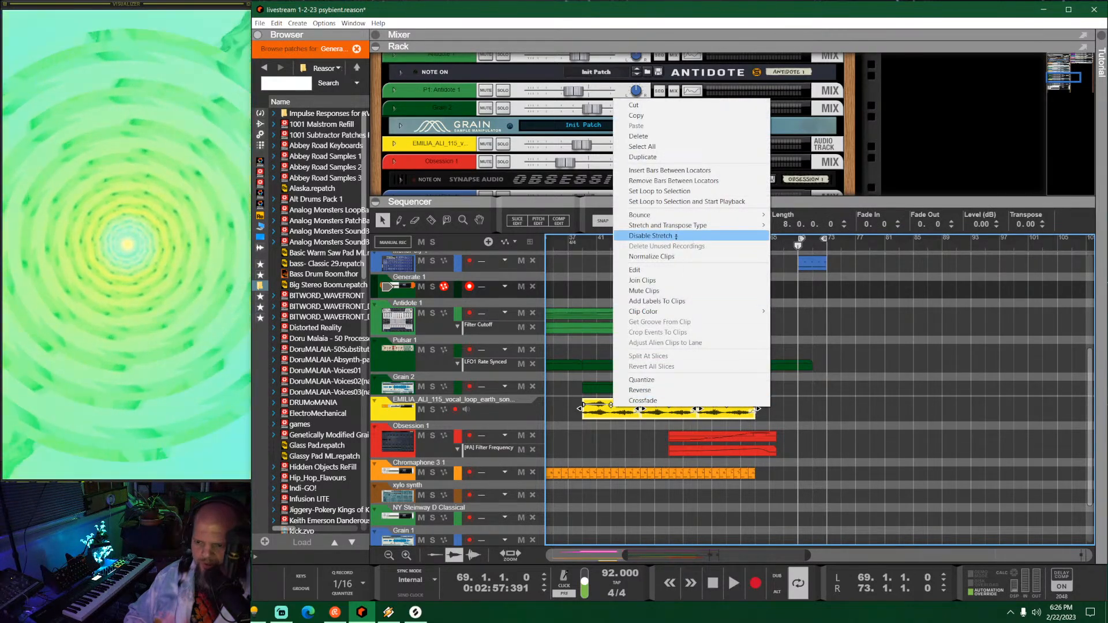
{"action": "left_click", "coordinate": [651, 235]}
{"action": "scroll", "coordinate": [759, 388], "scroll_direction": "up", "scroll_amount": 3}
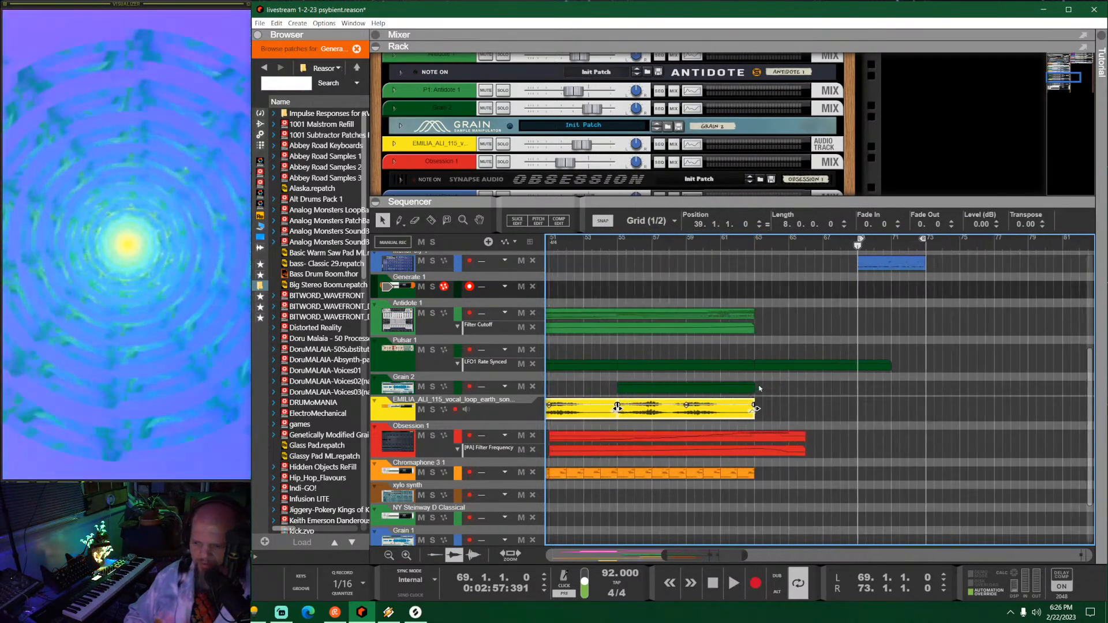
{"action": "left_click", "coordinate": [829, 407]}
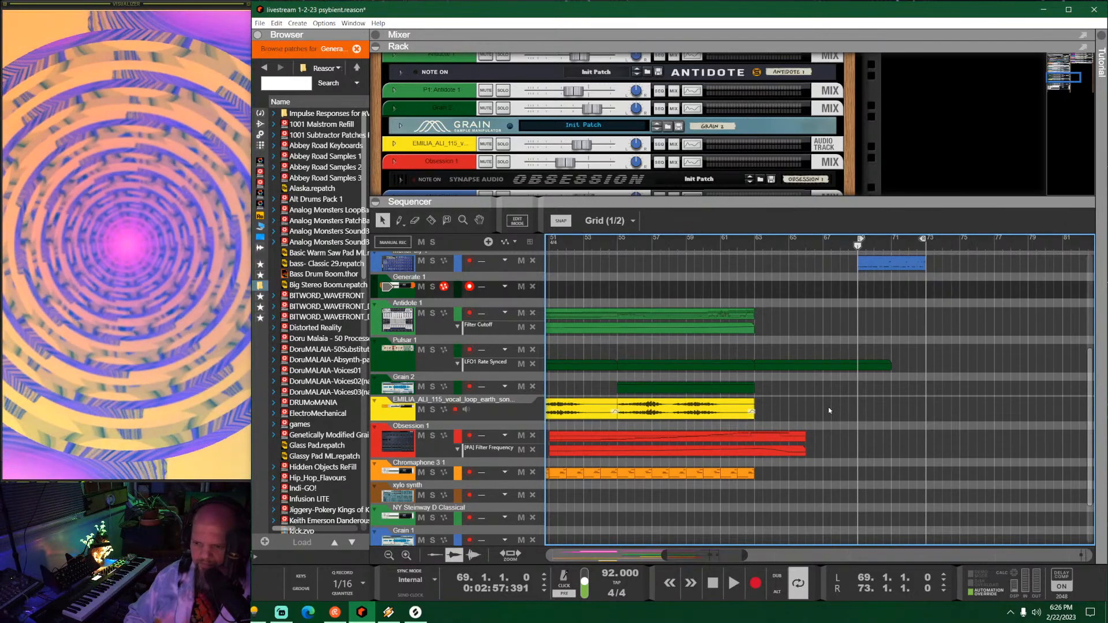
{"action": "scroll", "coordinate": [829, 407], "scroll_direction": "left", "scroll_amount": 4}
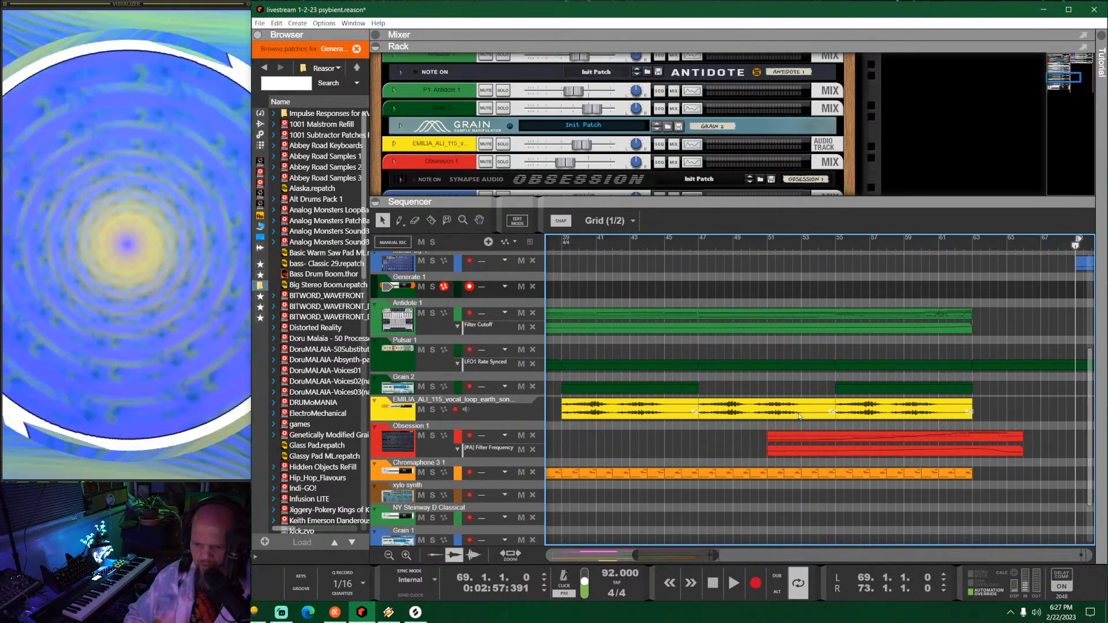
{"action": "left_click", "coordinate": [800, 416]}
{"action": "scroll", "coordinate": [799, 416], "scroll_direction": "down", "scroll_amount": 3}
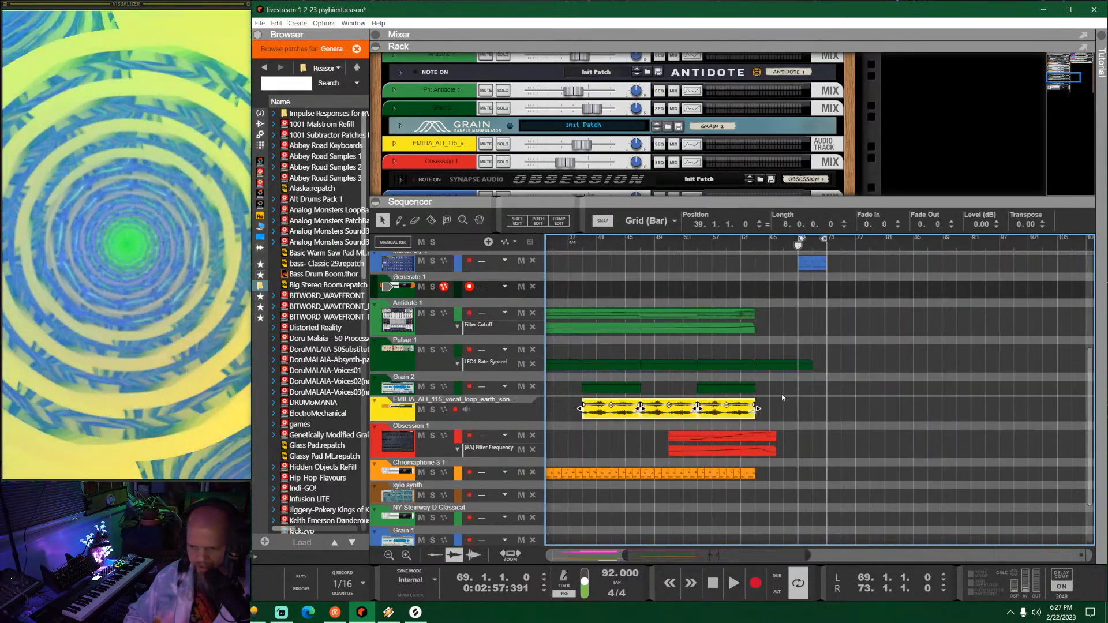
{"action": "left_click", "coordinate": [784, 397]}
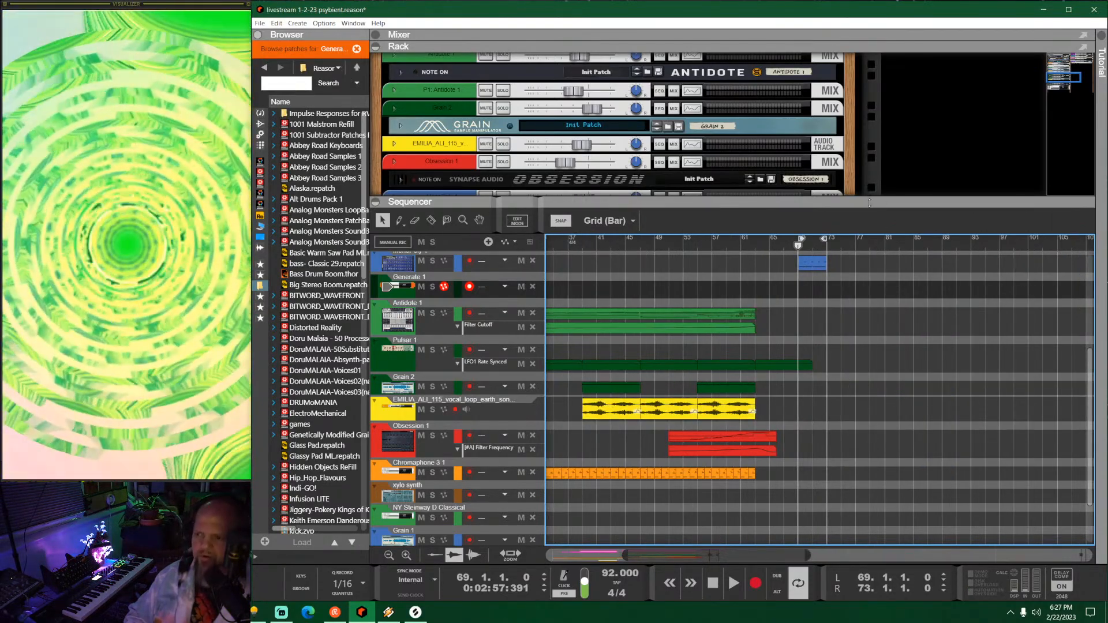
Step: Check the Generate synth's panel, close it and enlarge the sequencer around bars 69 to 73
{"action": "left_click_drag", "start_coordinate": [870, 202], "coordinate": [848, 286]}
{"action": "scroll", "coordinate": [795, 372], "scroll_direction": "up", "scroll_amount": 3}
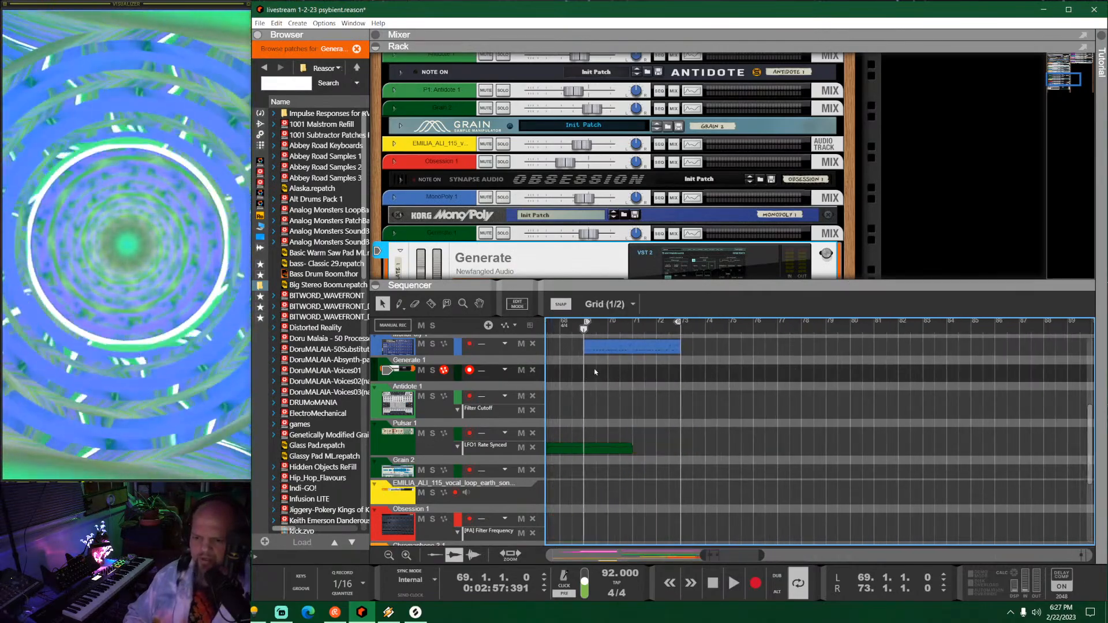
{"action": "scroll", "coordinate": [595, 372], "scroll_direction": "up", "scroll_amount": 2}
{"action": "left_click", "coordinate": [670, 276]}
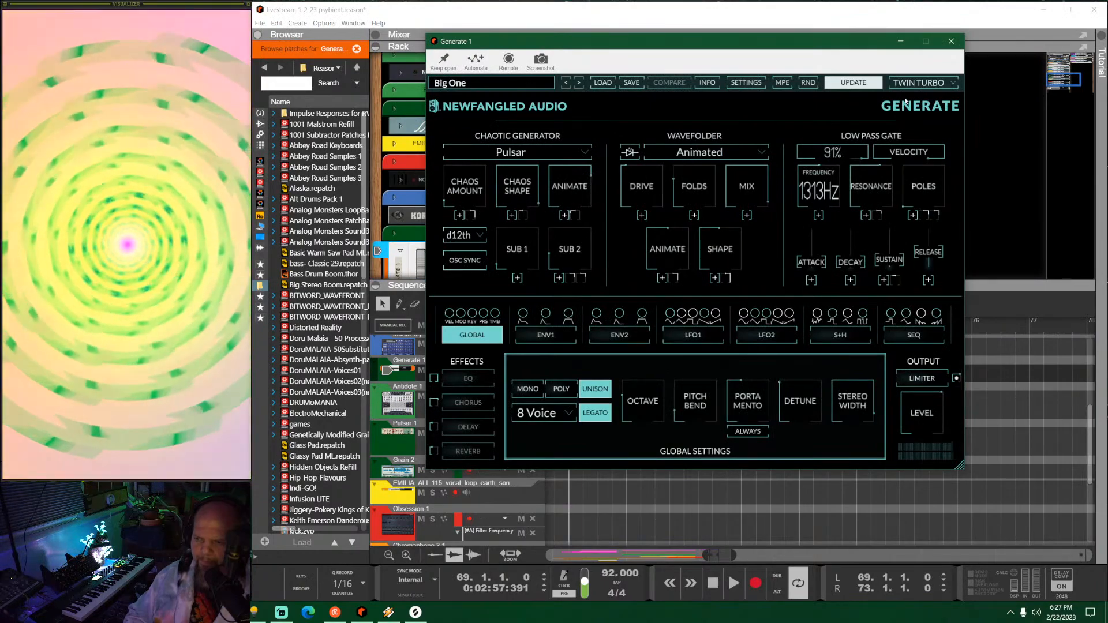
{"action": "left_click", "coordinate": [951, 42]}
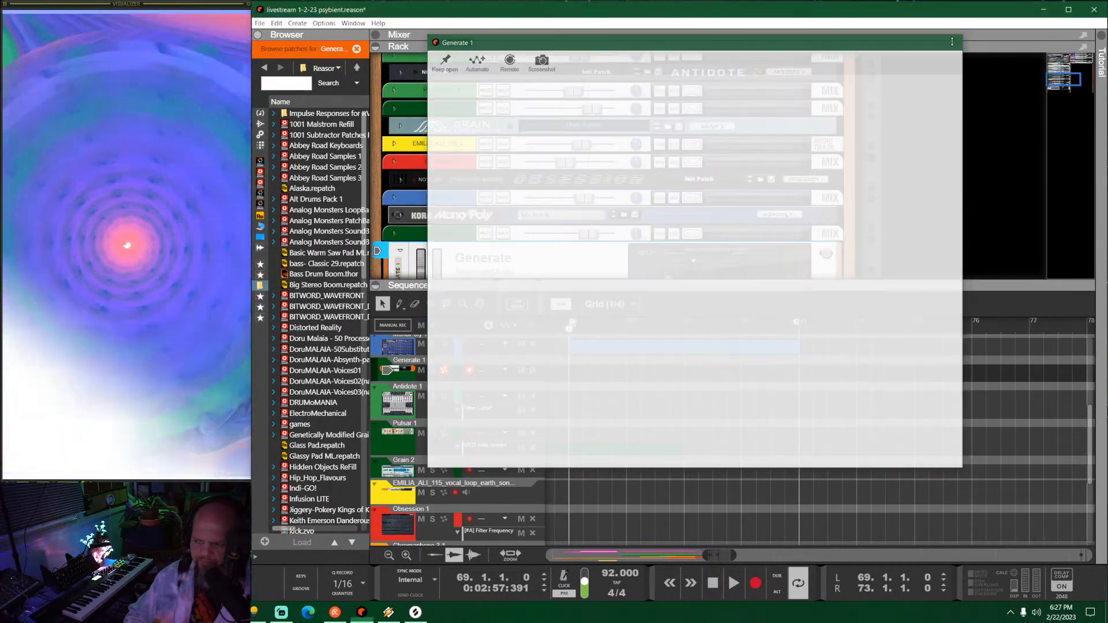
{"action": "left_click_drag", "start_coordinate": [647, 289], "coordinate": [653, 184]}
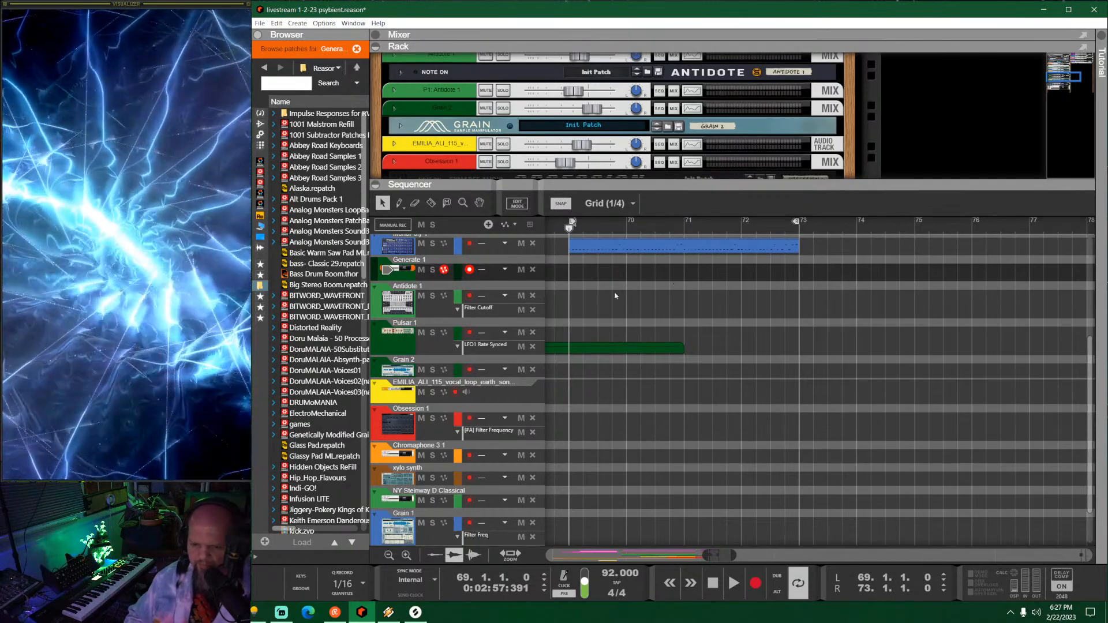
Step: Locate the Generate 1 track and change its track color to dark blue to match the MonoPoly
{"action": "scroll", "coordinate": [608, 370], "scroll_direction": "down", "scroll_amount": 3}
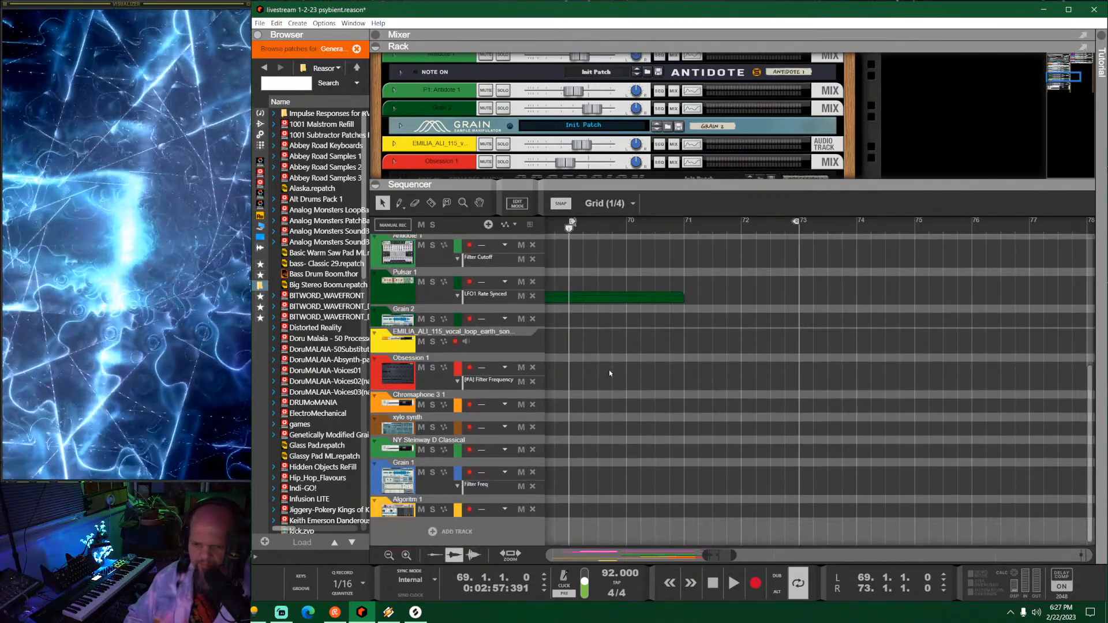
{"action": "scroll", "coordinate": [608, 369], "scroll_direction": "up", "scroll_amount": 10}
{"action": "scroll", "coordinate": [608, 366], "scroll_direction": "down", "scroll_amount": 6}
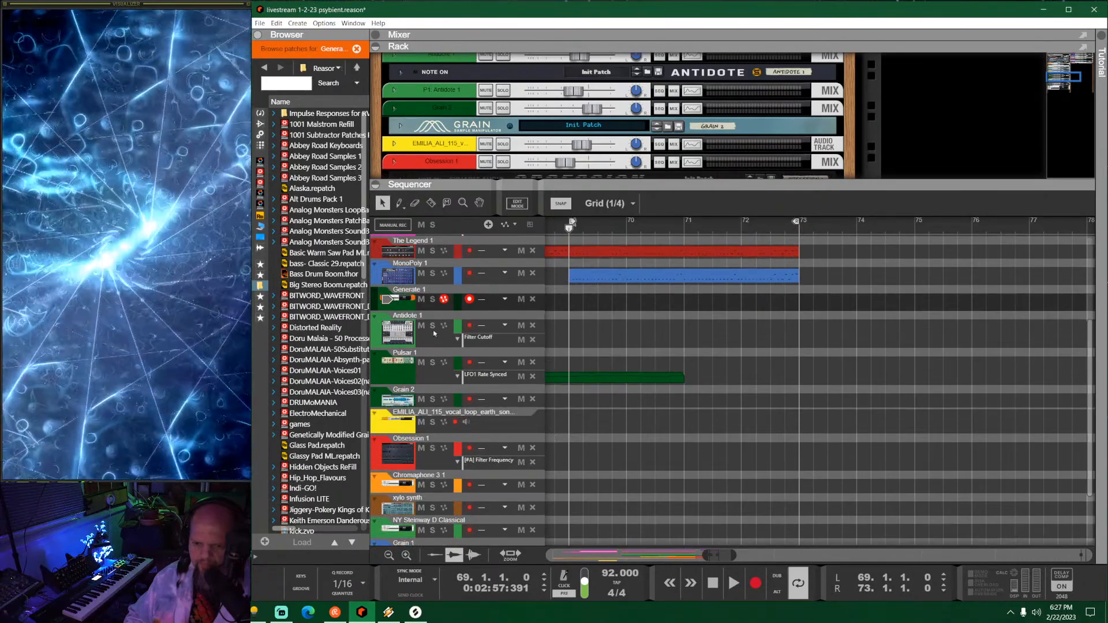
{"action": "left_click", "coordinate": [403, 299]}
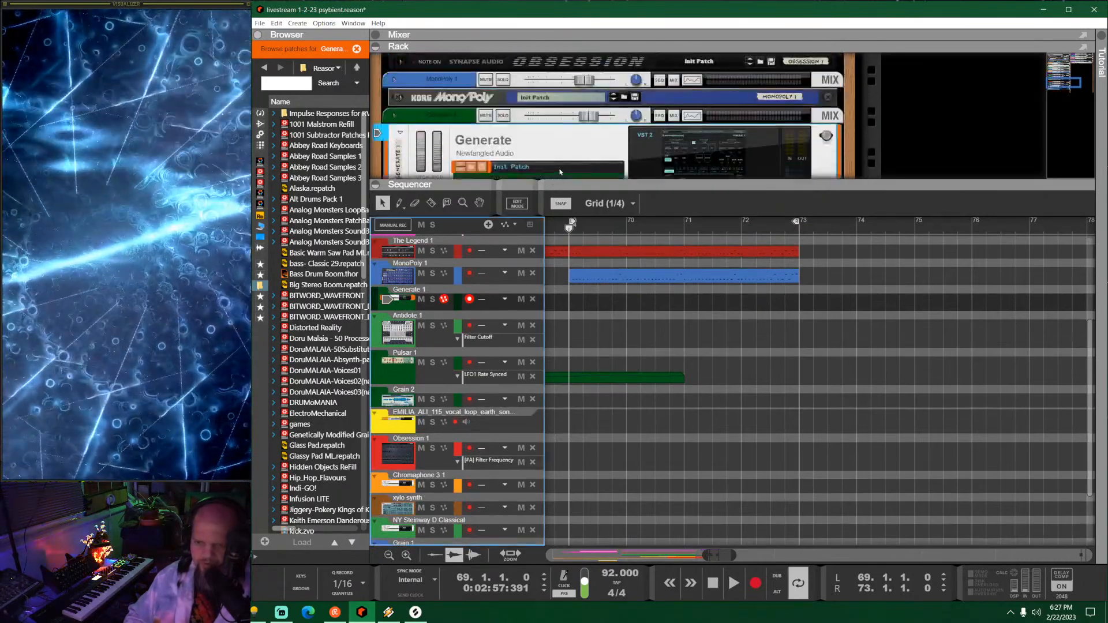
{"action": "left_click", "coordinate": [457, 119]}
{"action": "right_click", "coordinate": [457, 119]}
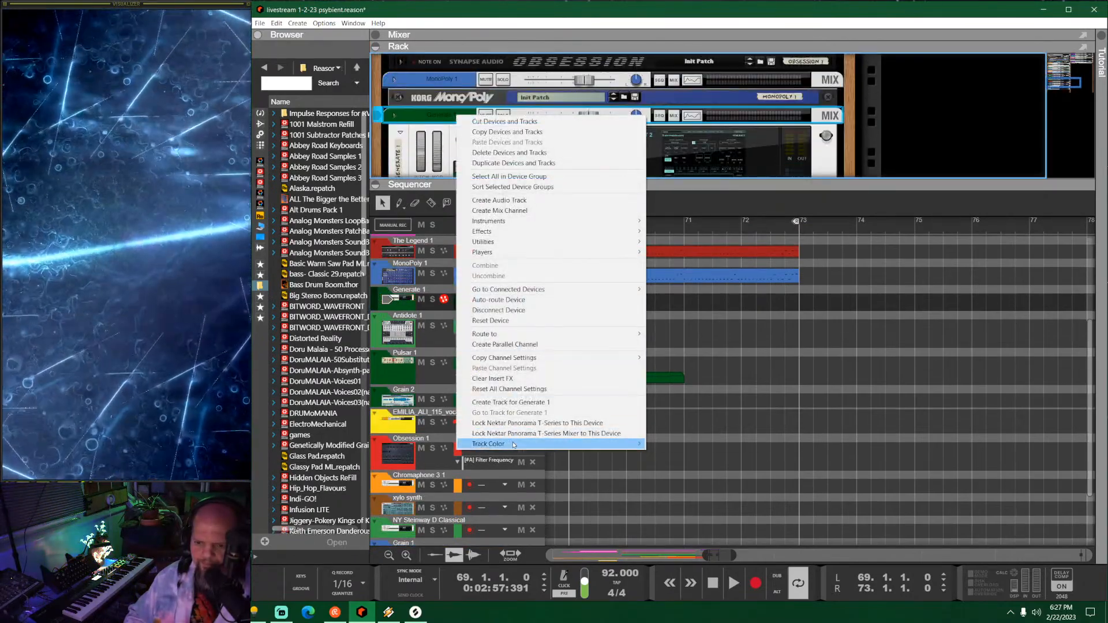
{"action": "mouse_move", "coordinate": [578, 444]}
{"action": "left_click", "coordinate": [715, 369]}
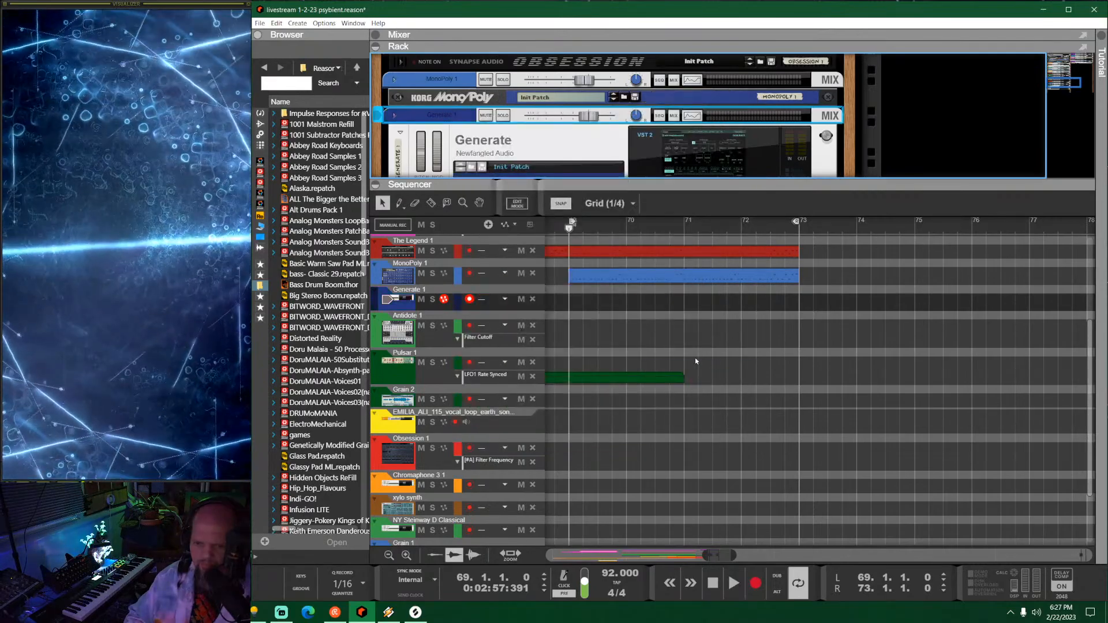
Step: Lower the tempo to 78 BPM and record a Generate 1 part over the loop from bar 69 to bar 73
{"action": "scroll", "coordinate": [632, 329], "scroll_direction": "up", "scroll_amount": 3}
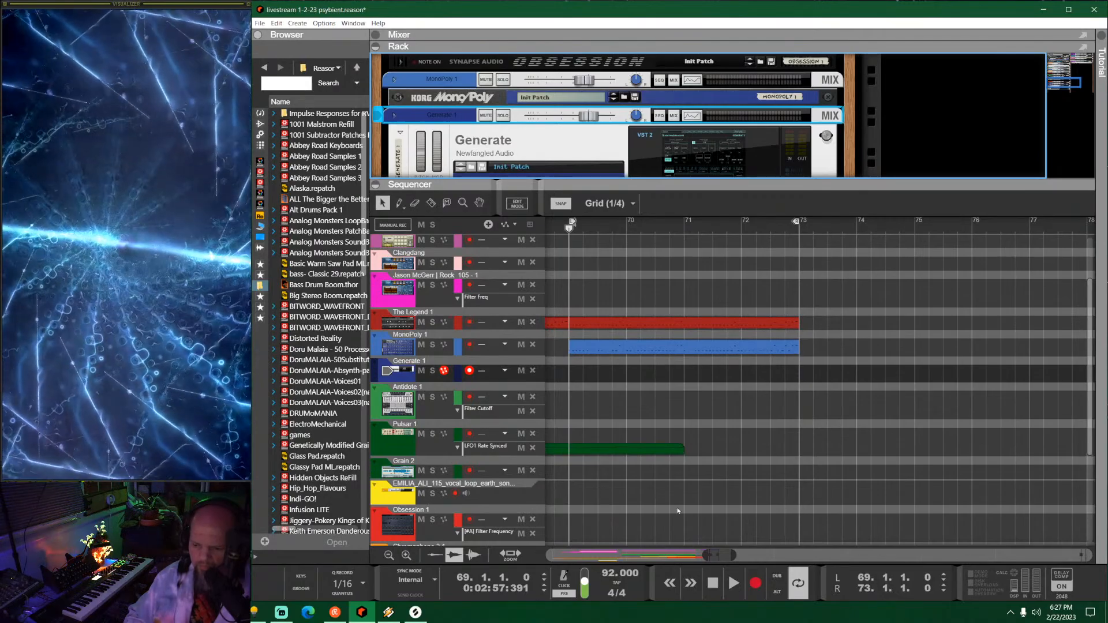
{"action": "left_click_drag", "start_coordinate": [608, 575], "coordinate": [610, 596]}
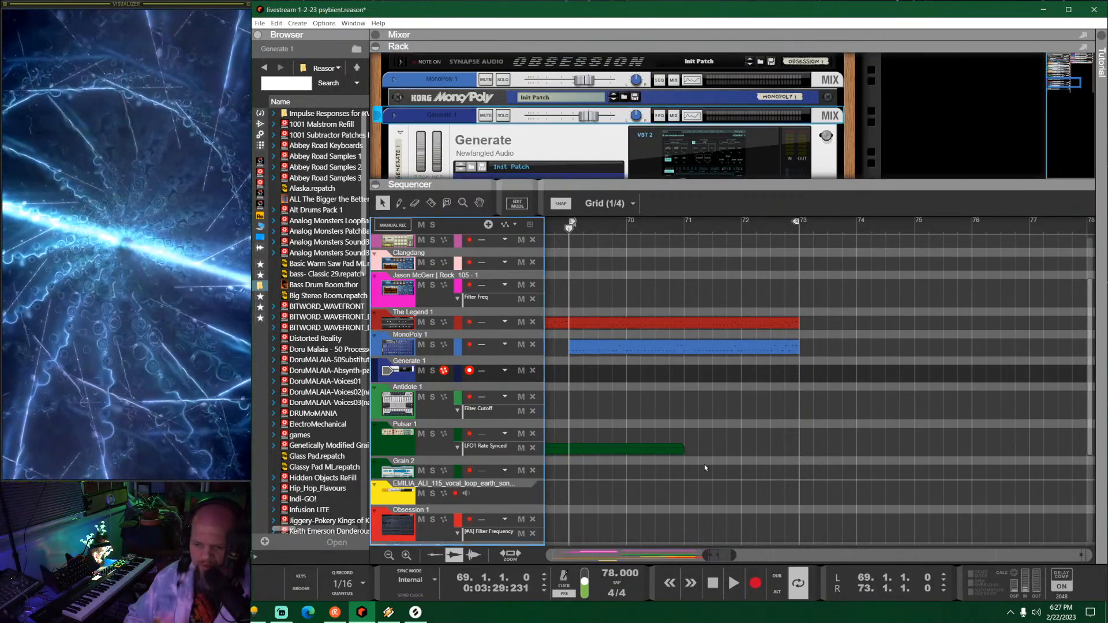
{"action": "left_click", "coordinate": [569, 237]}
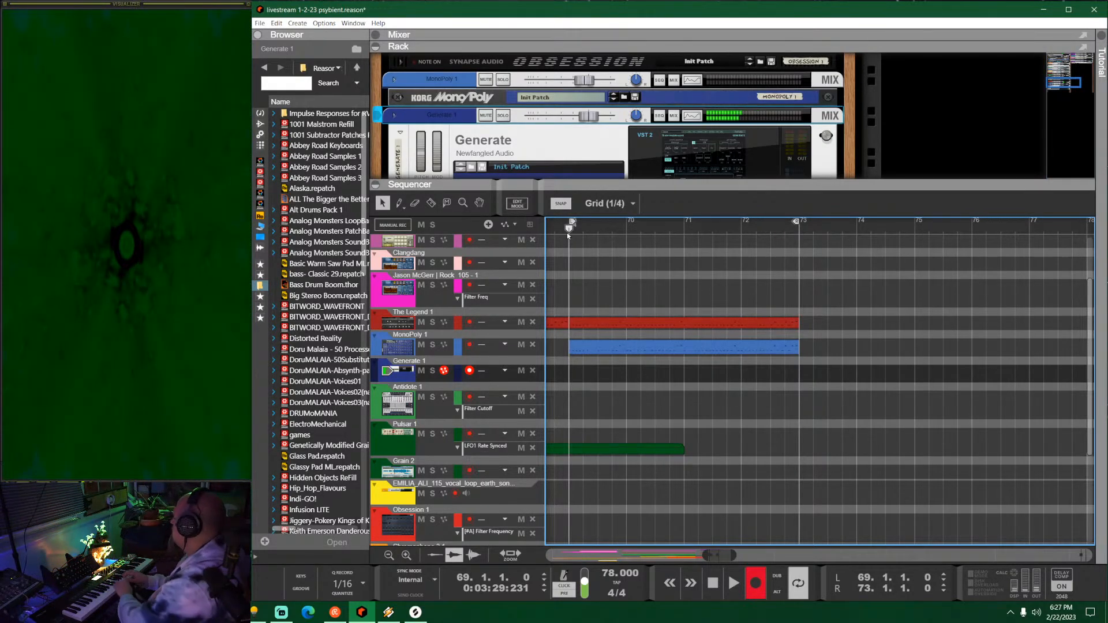
{"action": "key", "text": "space"}
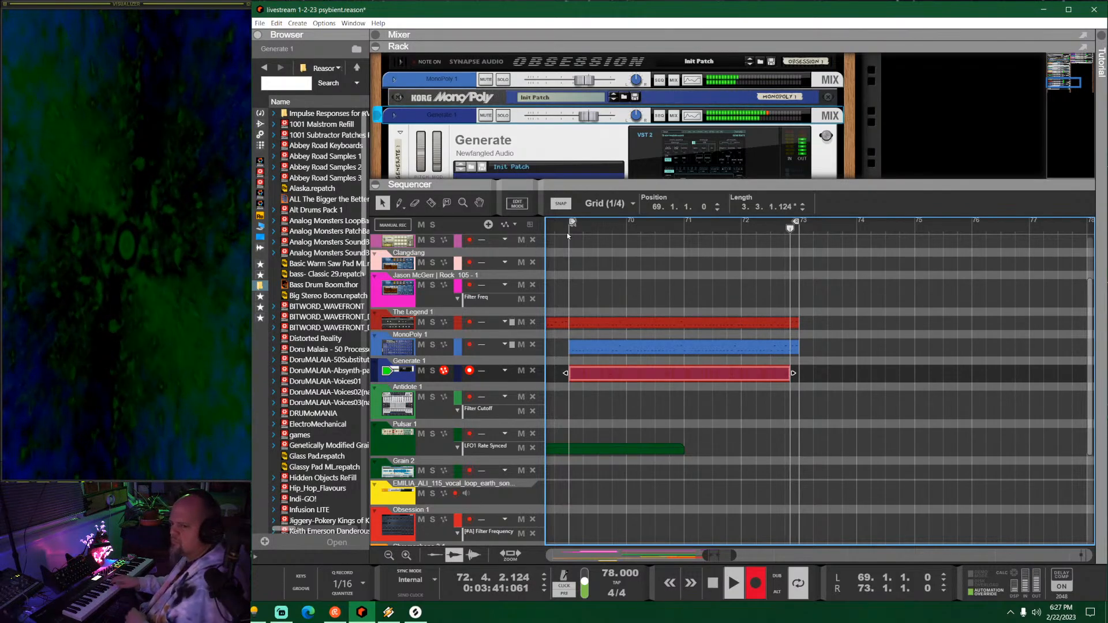
{"action": "key", "text": "ctrl+Return"}
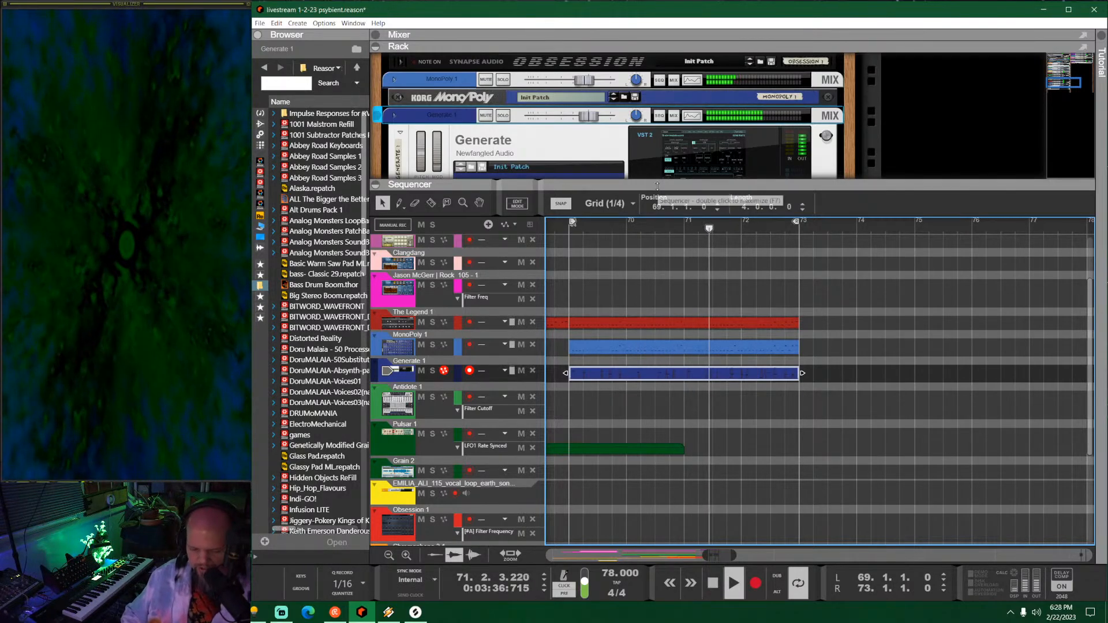
Step: Restore the tempo to 92 BPM, then enlarge the rack and open the Generate synth's panel
{"action": "left_click_drag", "start_coordinate": [611, 574], "coordinate": [616, 540]}
{"action": "left_click_drag", "start_coordinate": [676, 185], "coordinate": [692, 527]}
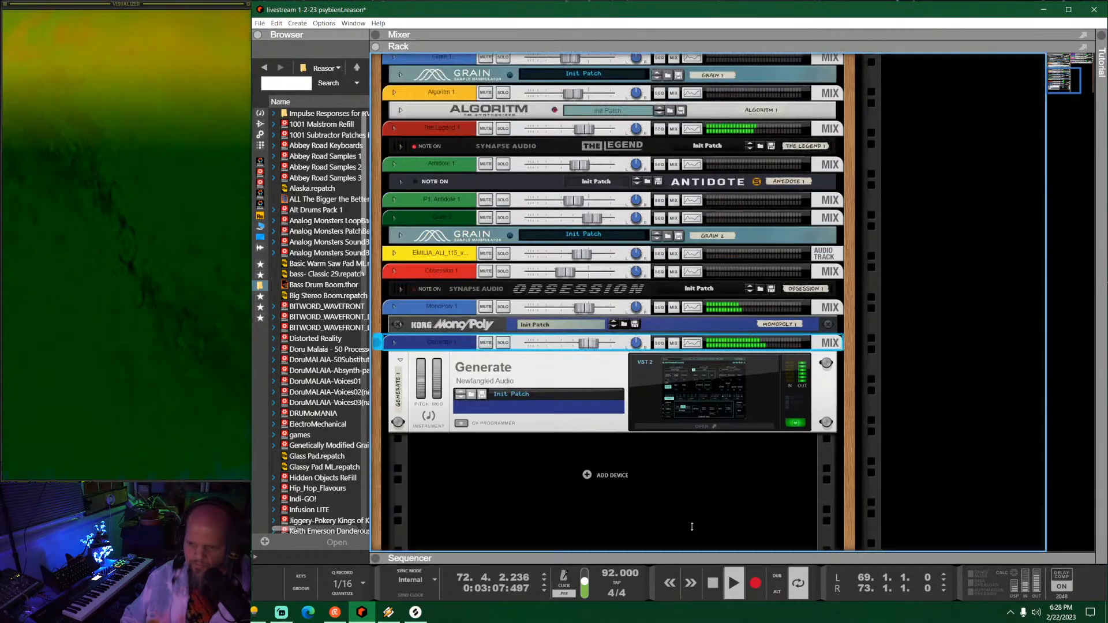
{"action": "left_click", "coordinate": [688, 397]}
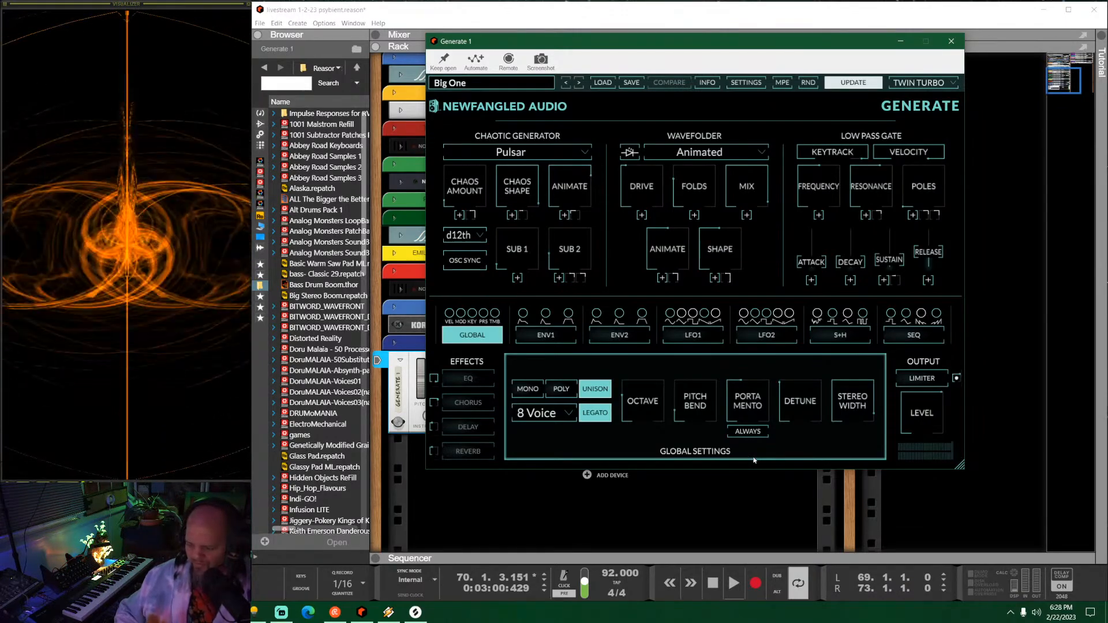
Step: Play the loop while adjusting the decay of Generate's low pass gate and its velocity modulation
{"action": "key", "text": "space"}
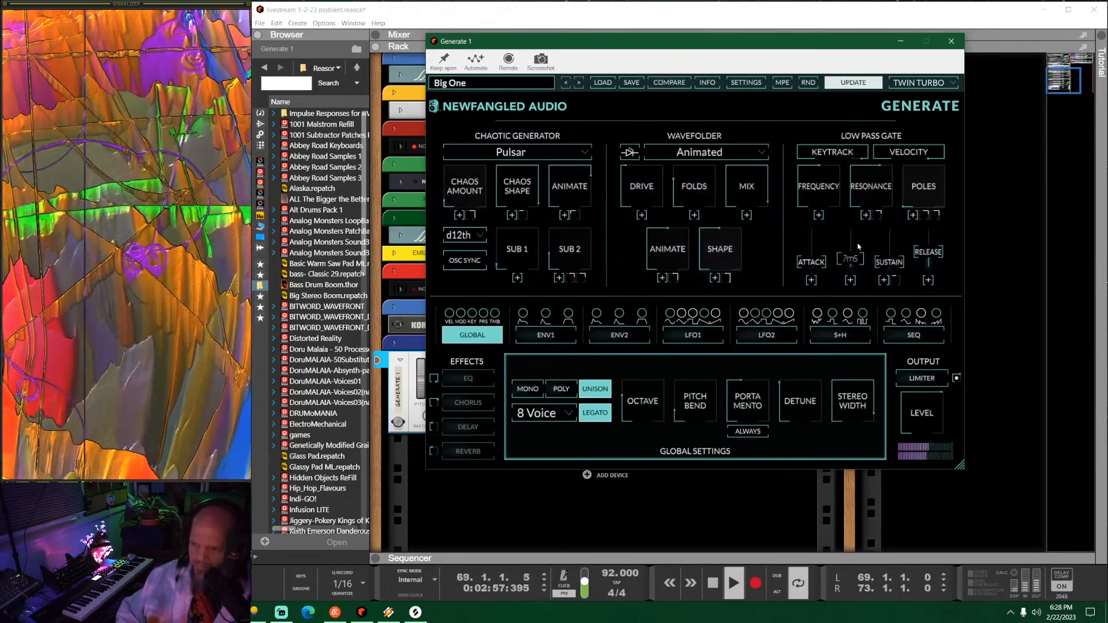
{"action": "left_click_drag", "start_coordinate": [864, 235], "coordinate": [866, 241]}
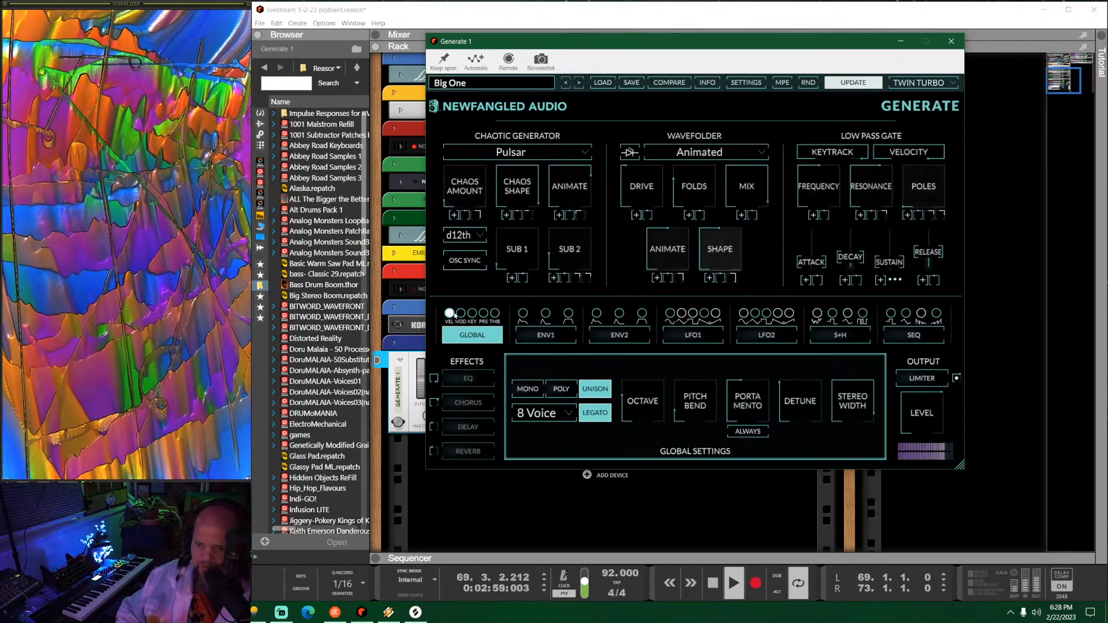
{"action": "left_click_drag", "start_coordinate": [879, 287], "coordinate": [857, 284]}
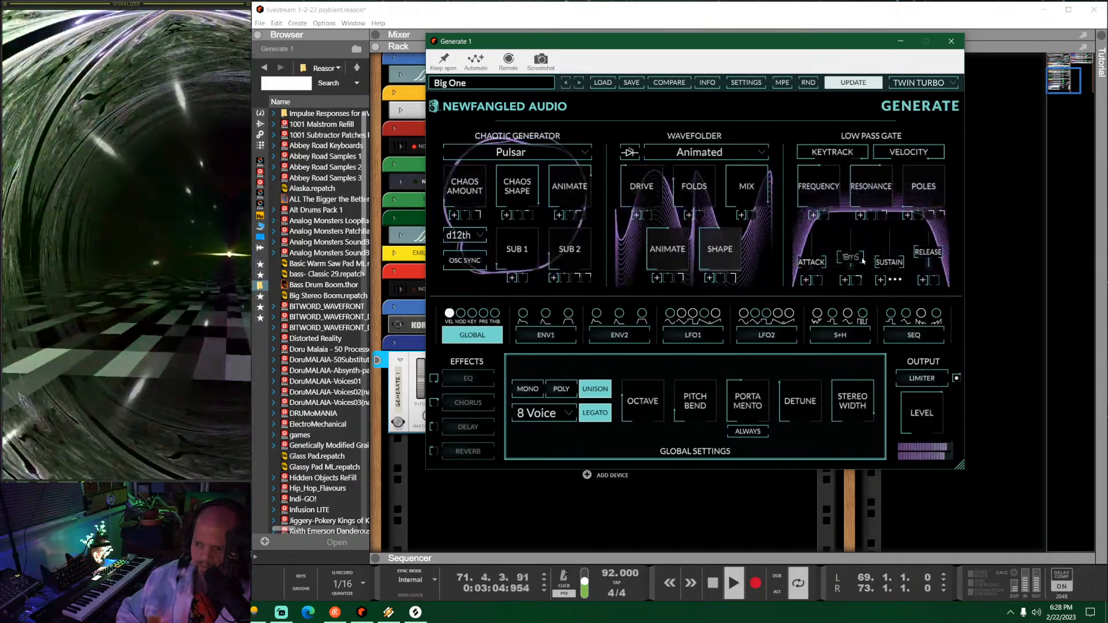
{"action": "left_click_drag", "start_coordinate": [856, 258], "coordinate": [860, 279]}
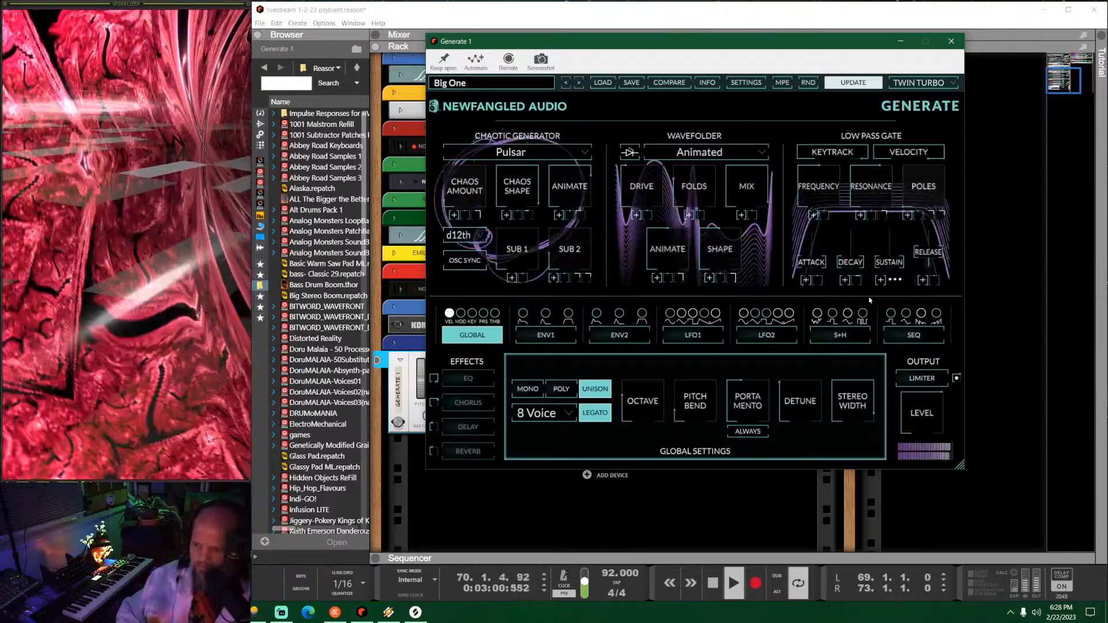
{"action": "mouse_move", "coordinate": [856, 274]}
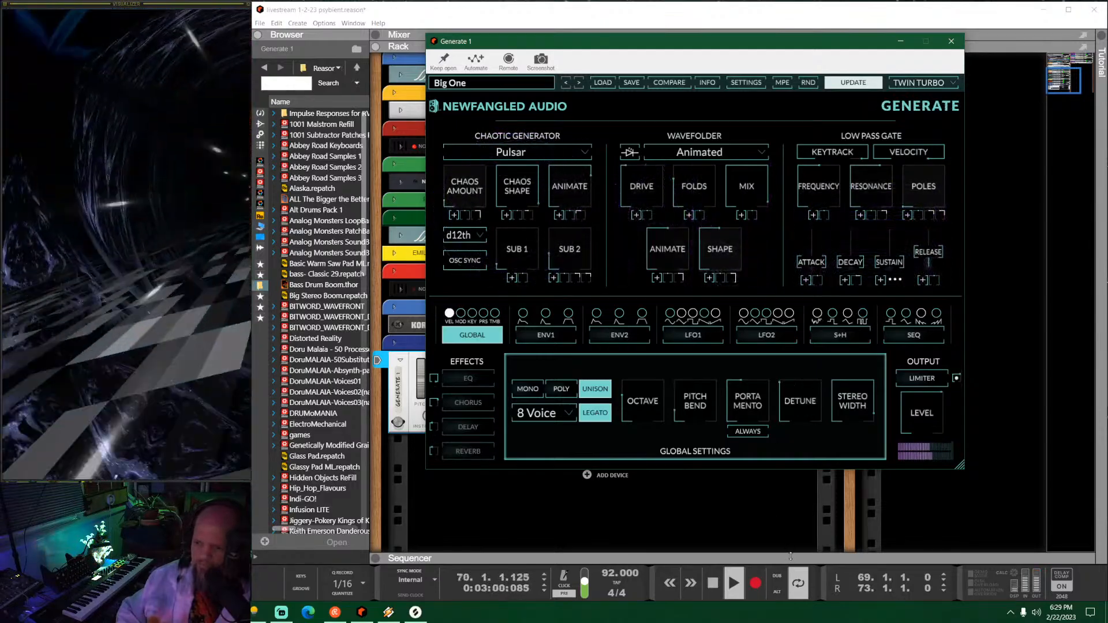
Step: Move the Generate window aside and open the recorded Generate clip at bar 69 for note editing in an enlarged sequencer
{"action": "left_click_drag", "start_coordinate": [728, 560], "coordinate": [739, 198]}
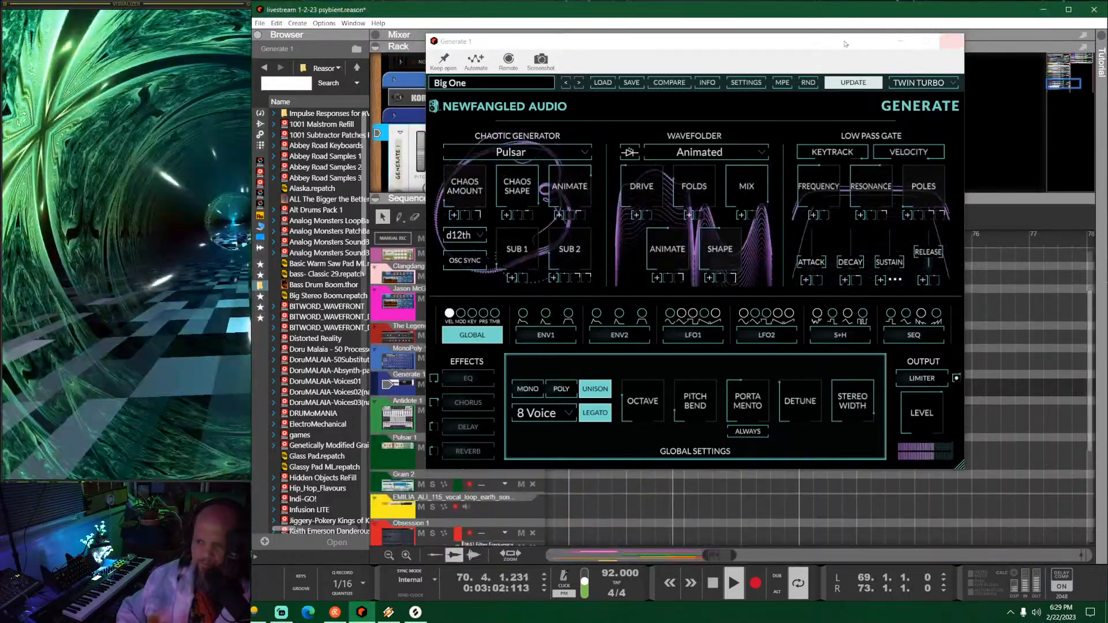
{"action": "left_click", "coordinate": [588, 37]}
{"action": "left_click_drag", "start_coordinate": [605, 37], "coordinate": [220, 39]}
{"action": "double_click", "coordinate": [690, 386]}
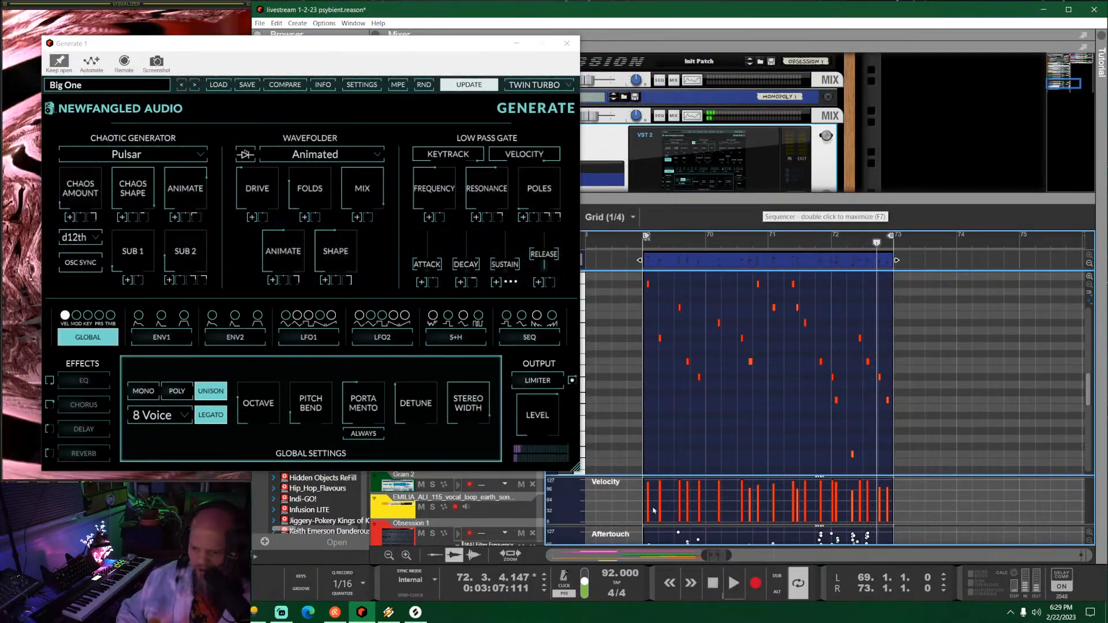
{"action": "left_click_drag", "start_coordinate": [714, 184], "coordinate": [715, 53]}
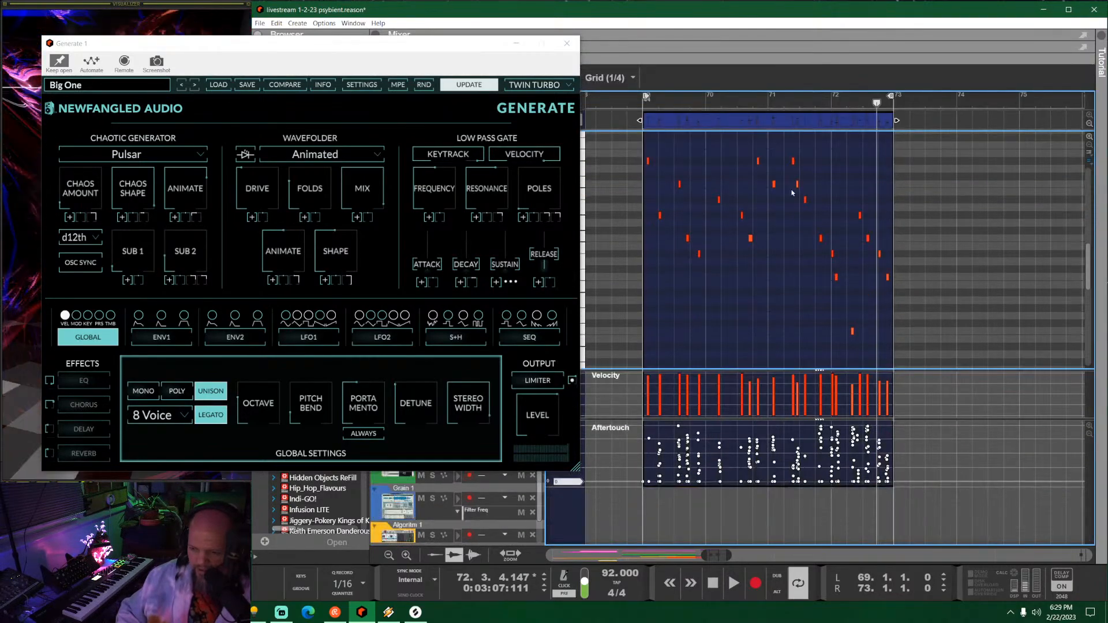
Step: Select all notes in the Generate clip and close the synth window
{"action": "left_click", "coordinate": [742, 215]}
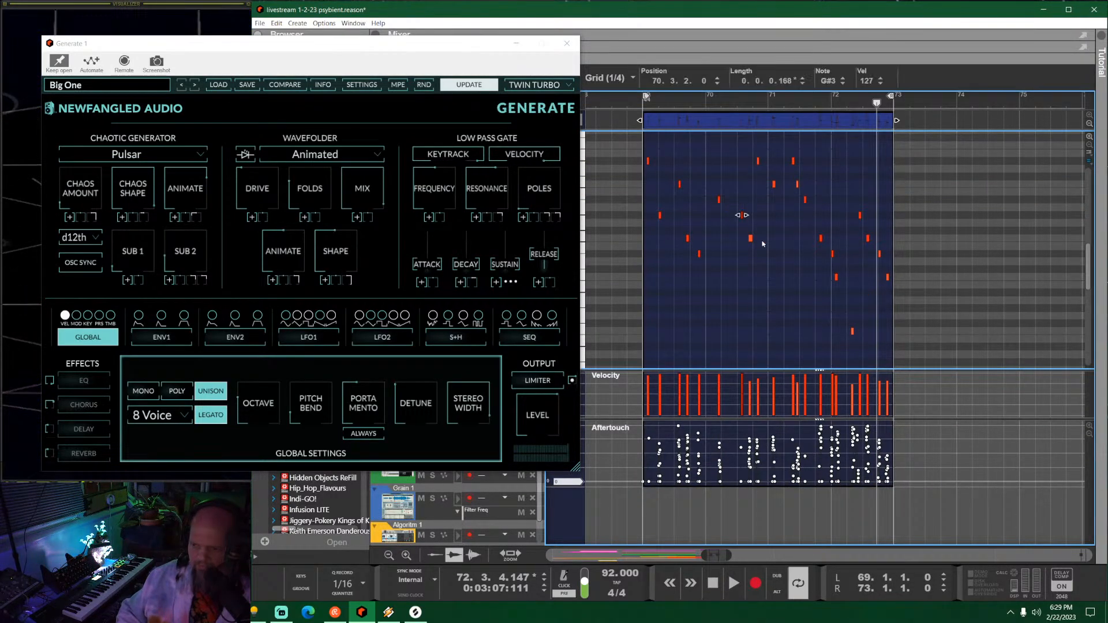
{"action": "key", "text": "ctrl+a"}
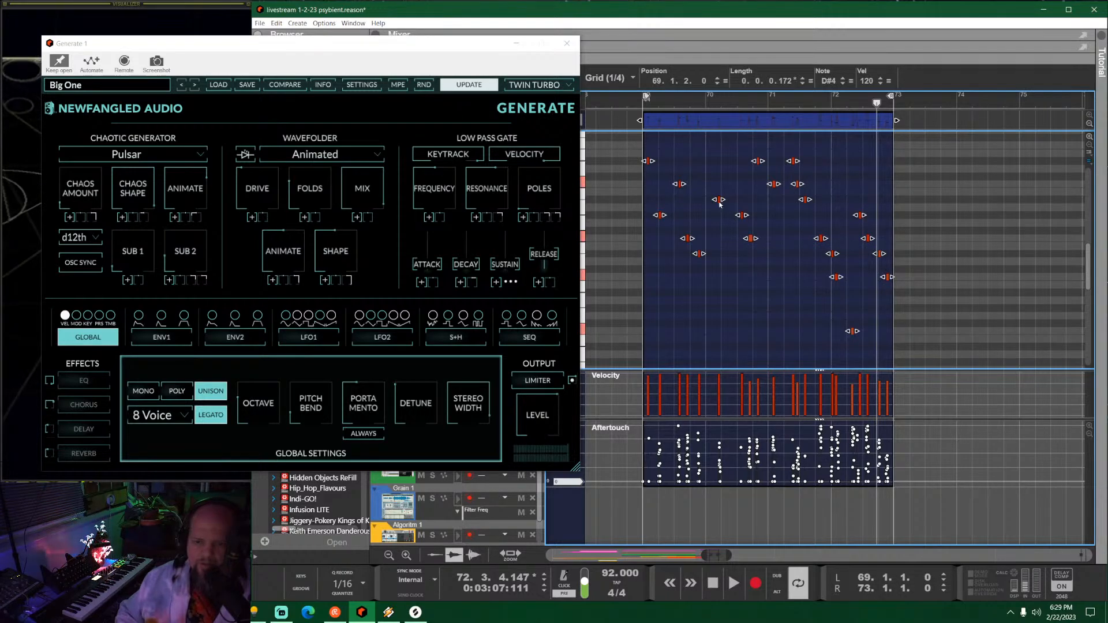
{"action": "left_click", "coordinate": [570, 44]}
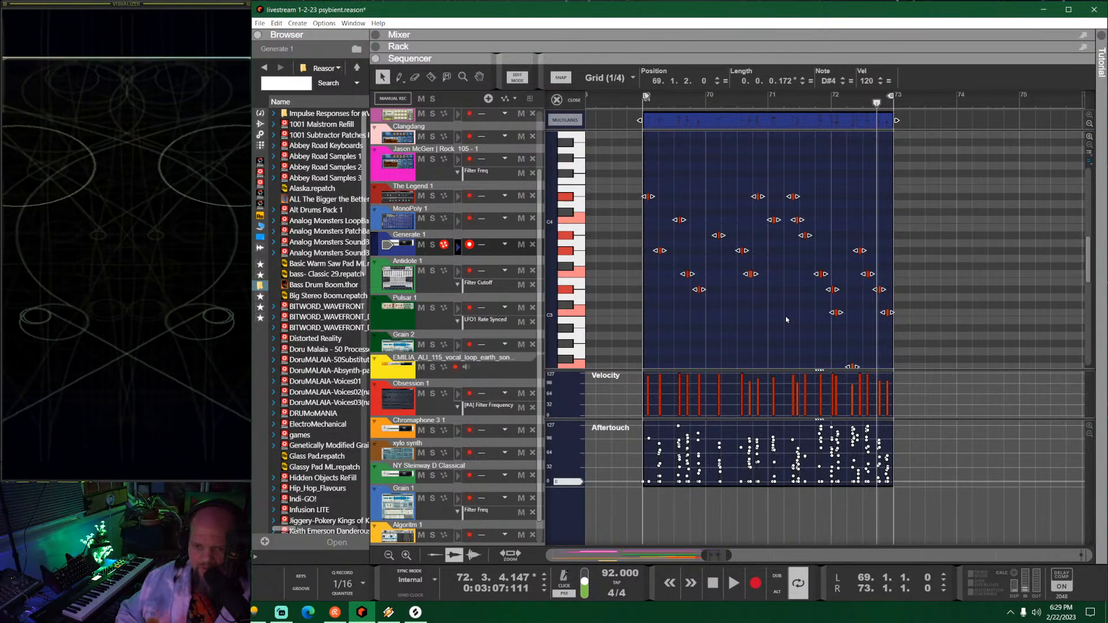
{"action": "scroll", "coordinate": [785, 316], "scroll_direction": "down", "scroll_amount": 2}
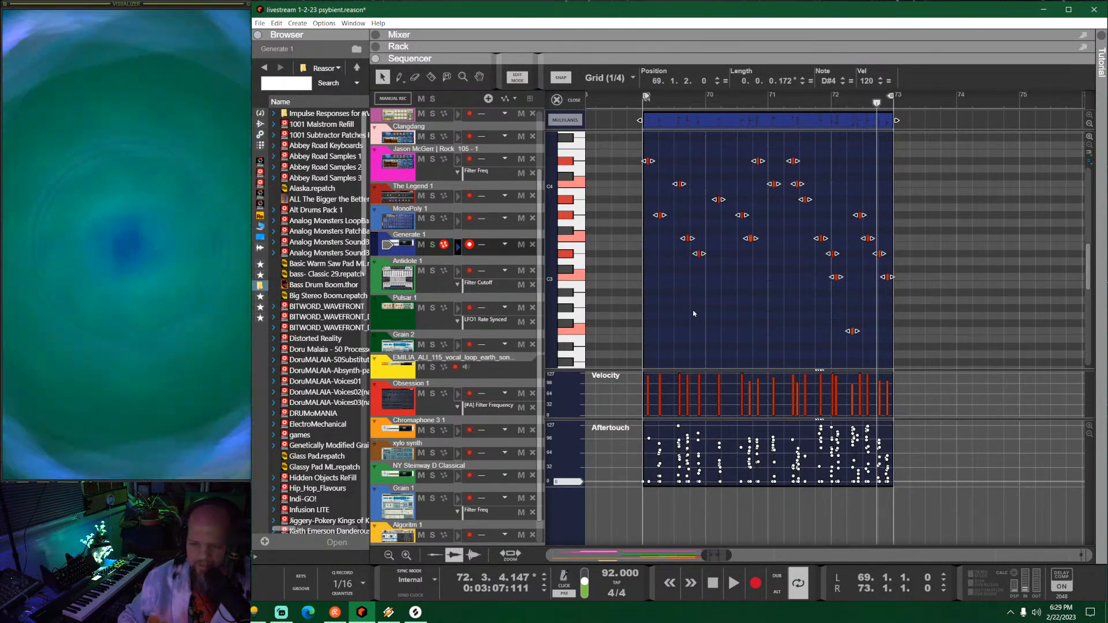
Step: Show the Tool Window's note velocity settings and apply 20% random velocity to the selected notes twice
{"action": "key", "text": "F8"}
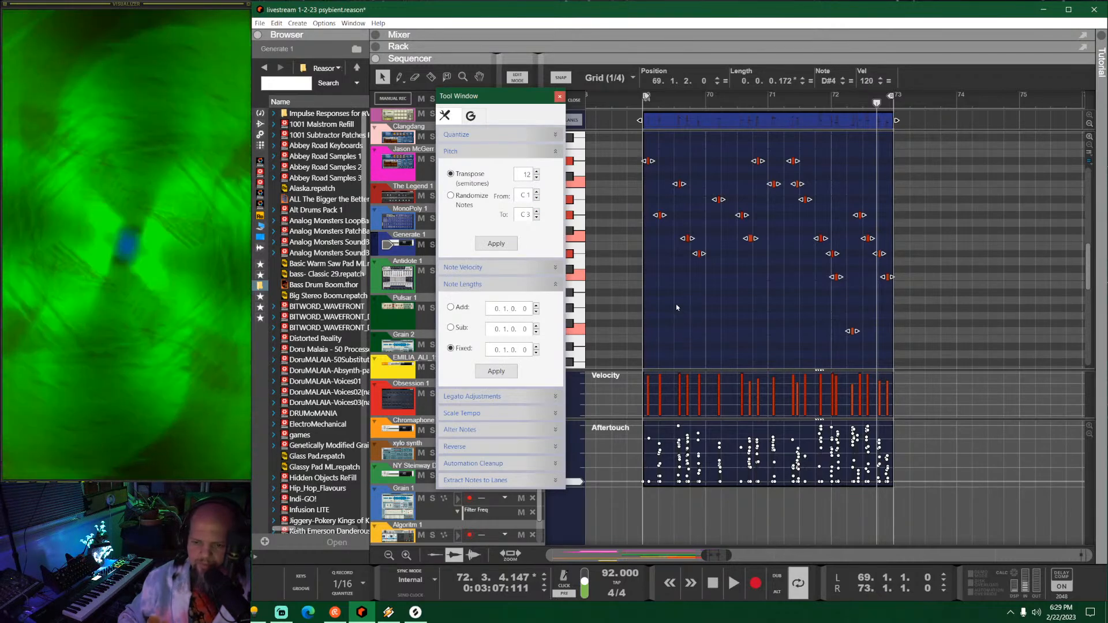
{"action": "left_click", "coordinate": [454, 153]}
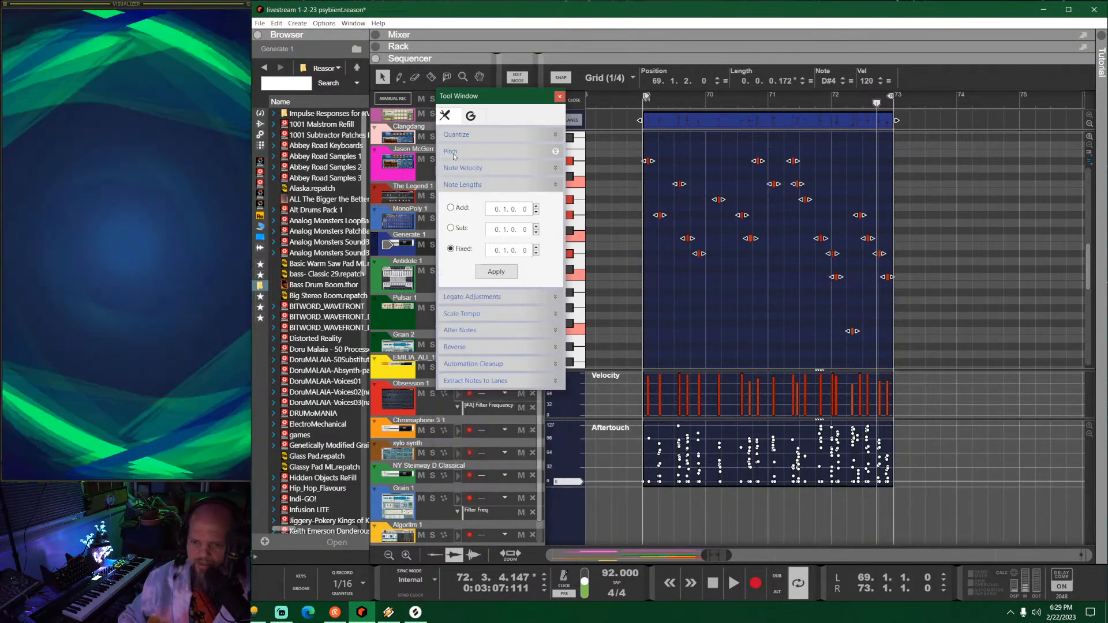
{"action": "left_click", "coordinate": [485, 169]}
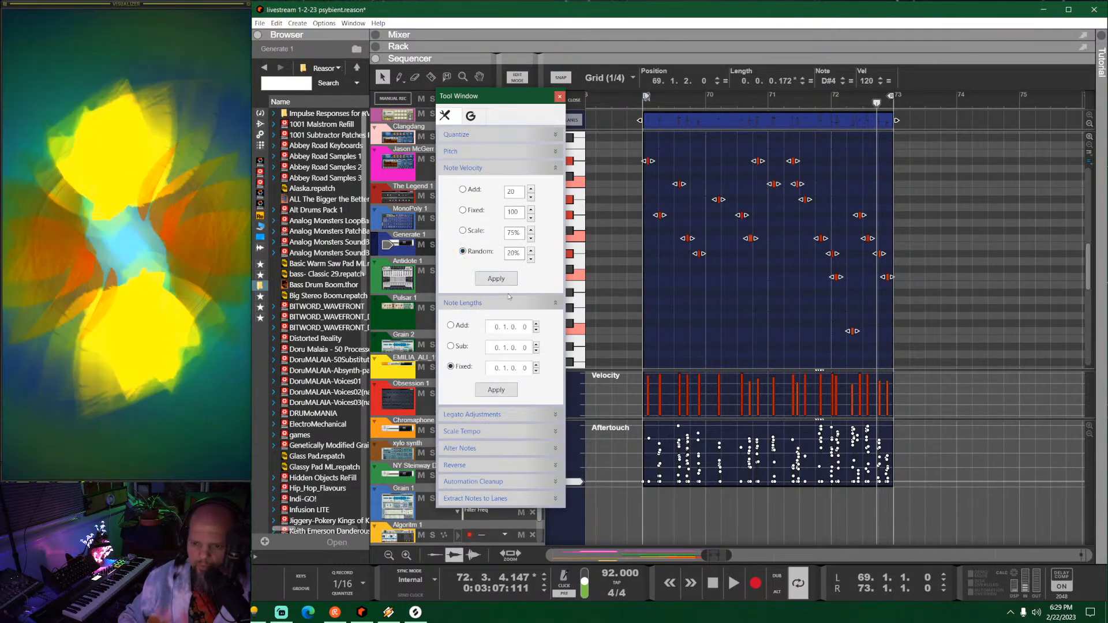
{"action": "left_click", "coordinate": [498, 279]}
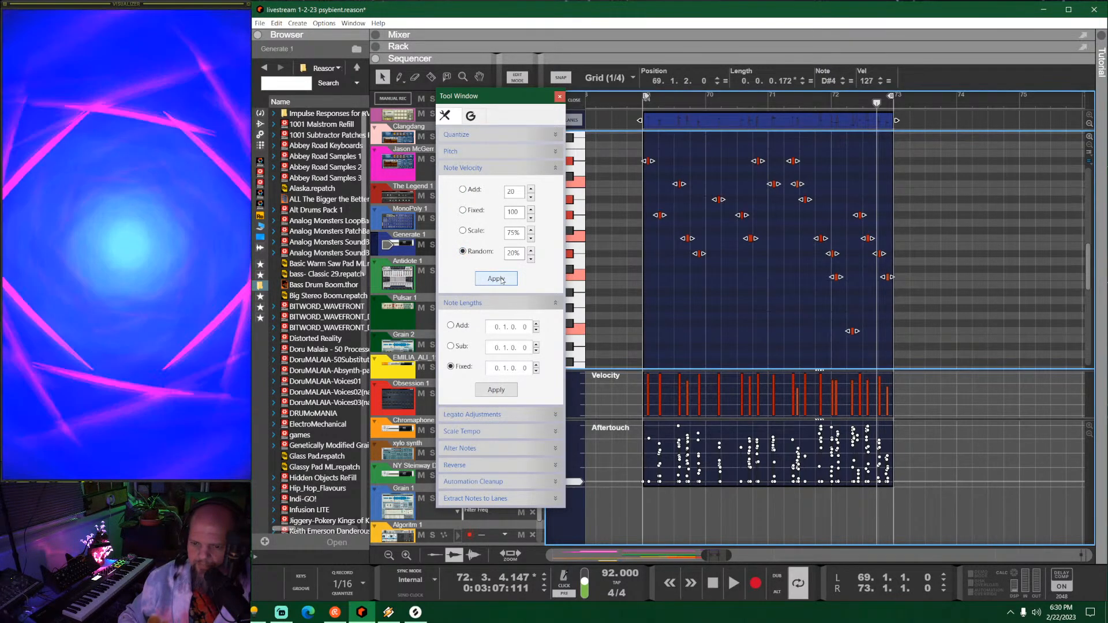
{"action": "left_click", "coordinate": [502, 280]}
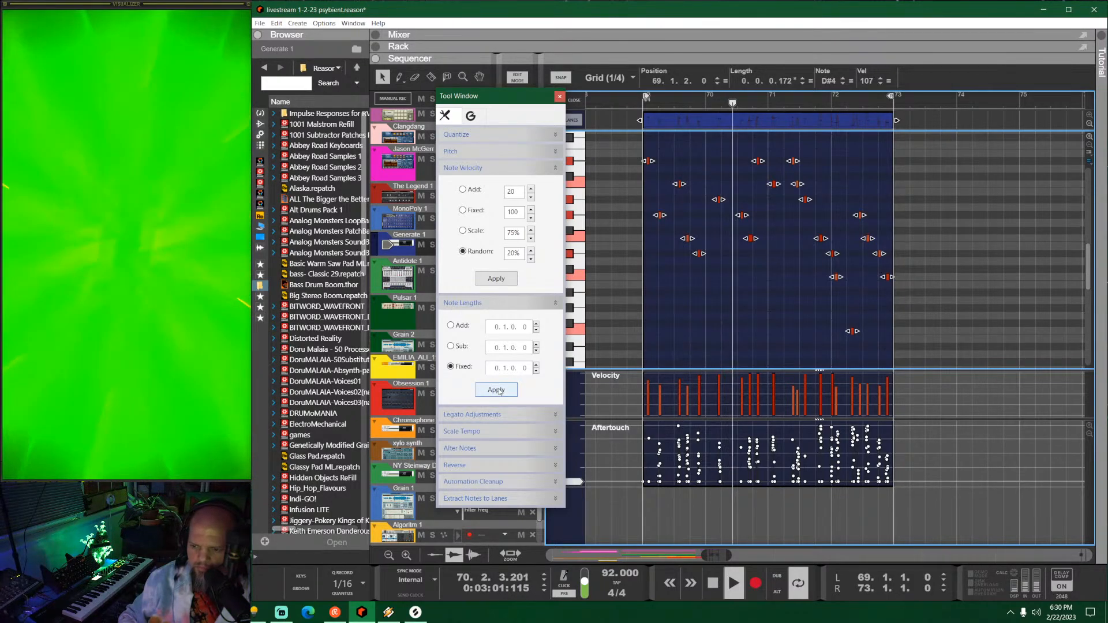
Step: Try a fixed note length of 0.1.0.0, undo it, and randomize the note velocities by 20% again
{"action": "left_click", "coordinate": [500, 391]}
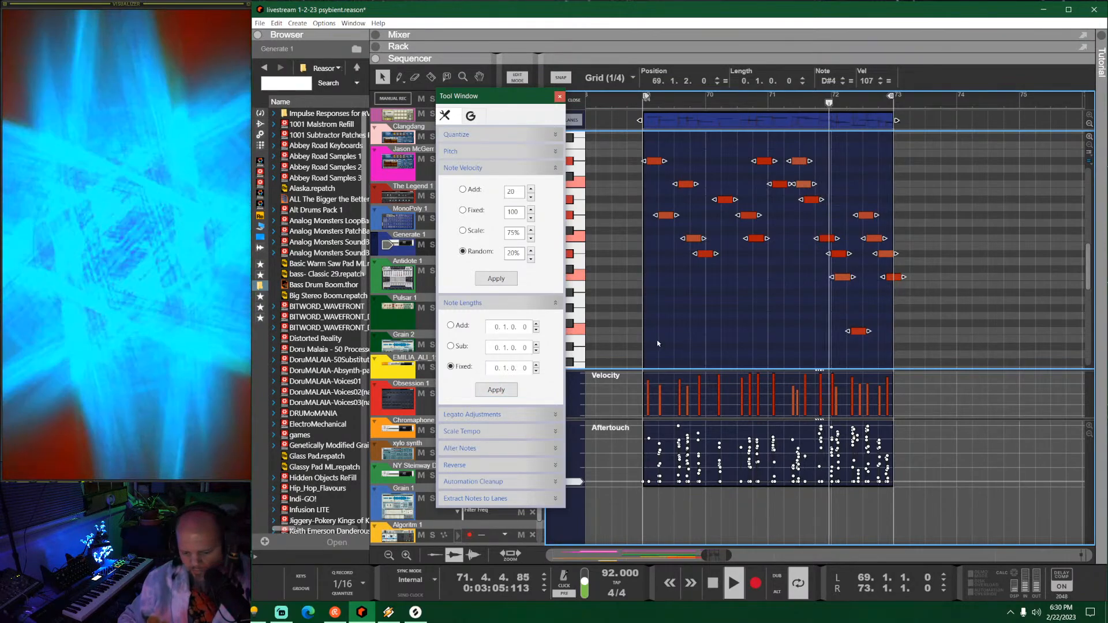
{"action": "key", "text": "ctrl+z"}
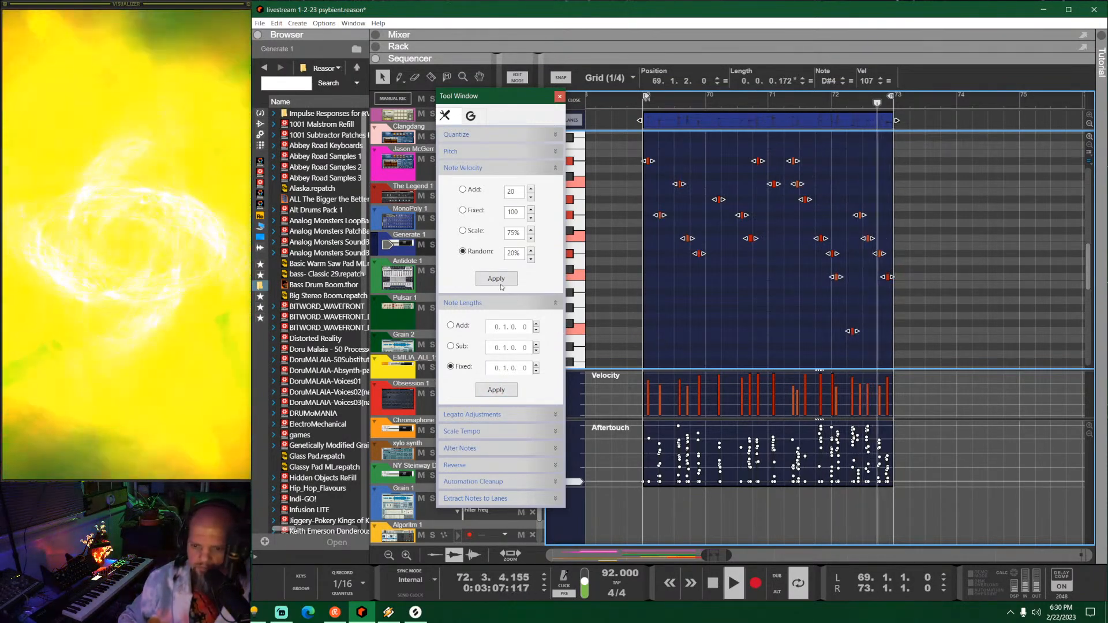
{"action": "left_click", "coordinate": [496, 278]}
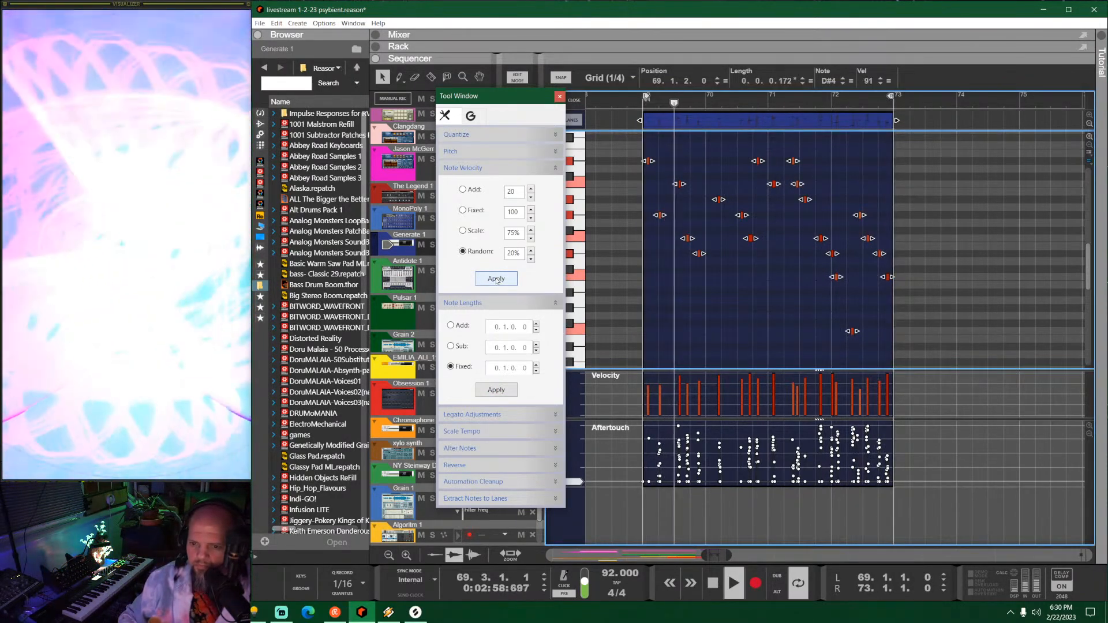
{"action": "left_click", "coordinate": [497, 303]}
{"action": "left_click", "coordinate": [497, 280]}
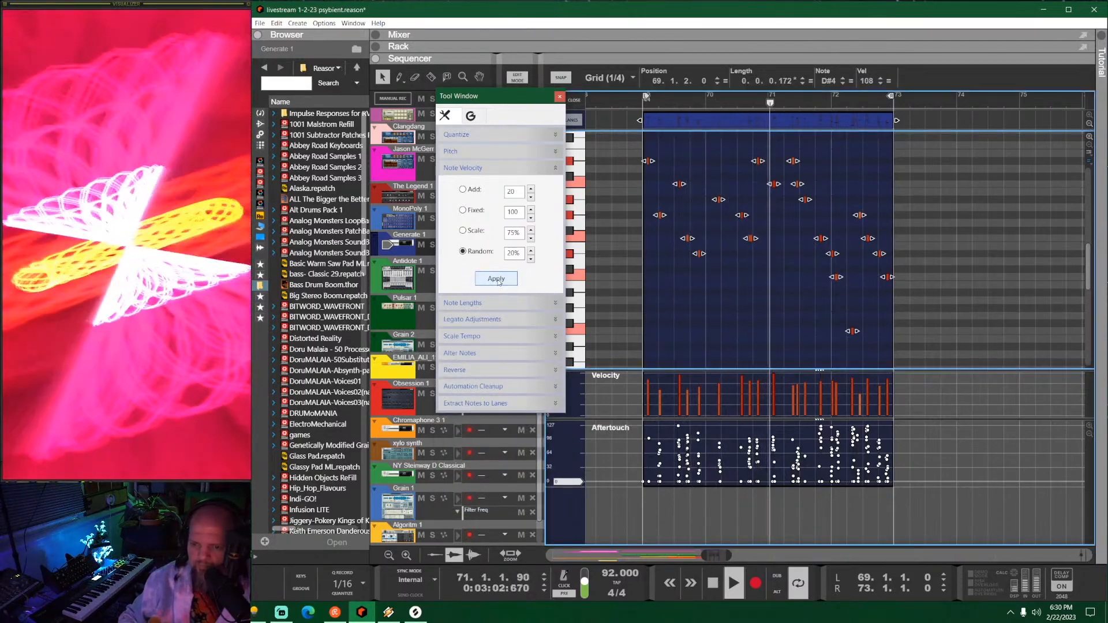
Step: Scale the selected notes' velocities to 75%, then randomize them by 20%
{"action": "left_click", "coordinate": [463, 231]}
{"action": "left_click", "coordinate": [494, 279]}
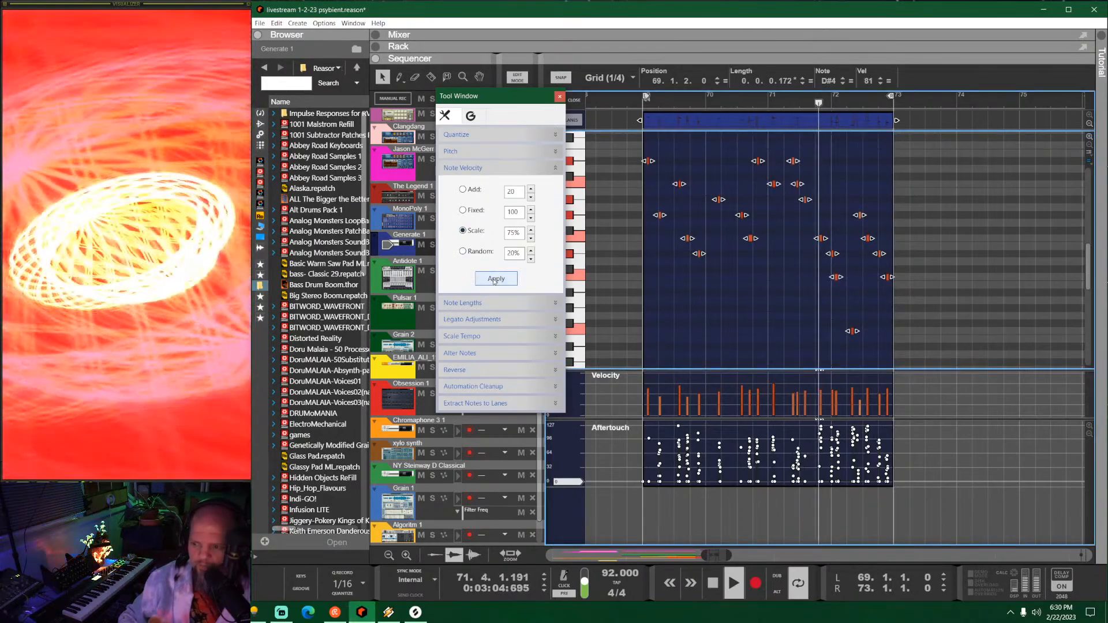
{"action": "left_click", "coordinate": [462, 251]}
{"action": "left_click", "coordinate": [507, 280]}
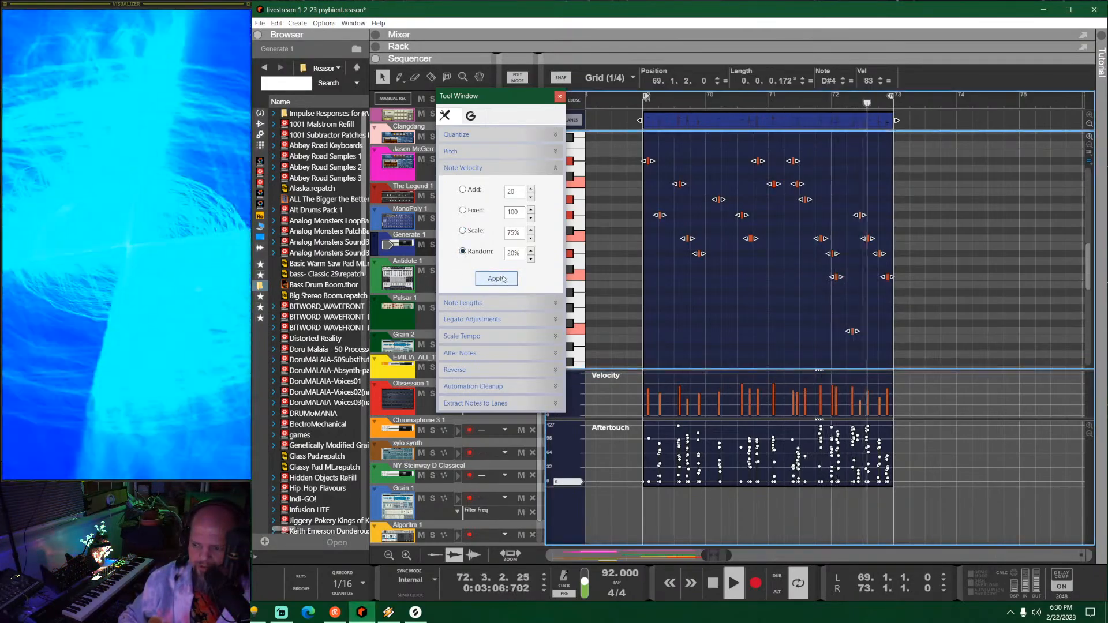
Step: Randomize the selected notes' velocities by 40%, close the Tool Window and deselect the notes
{"action": "left_click", "coordinate": [520, 254]}
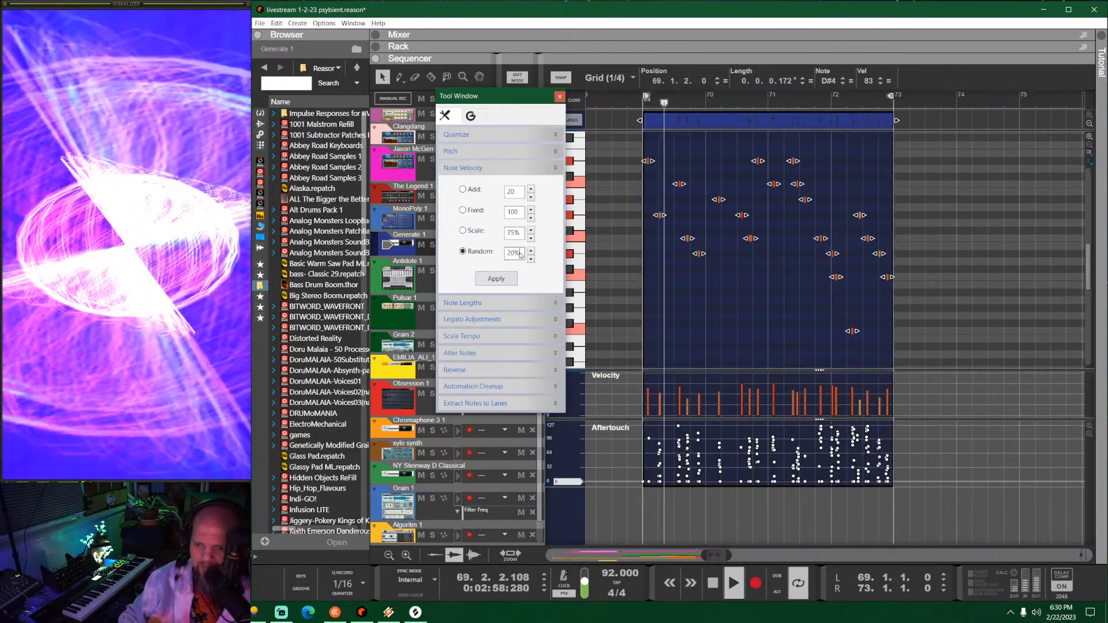
{"action": "type", "text": "40"}
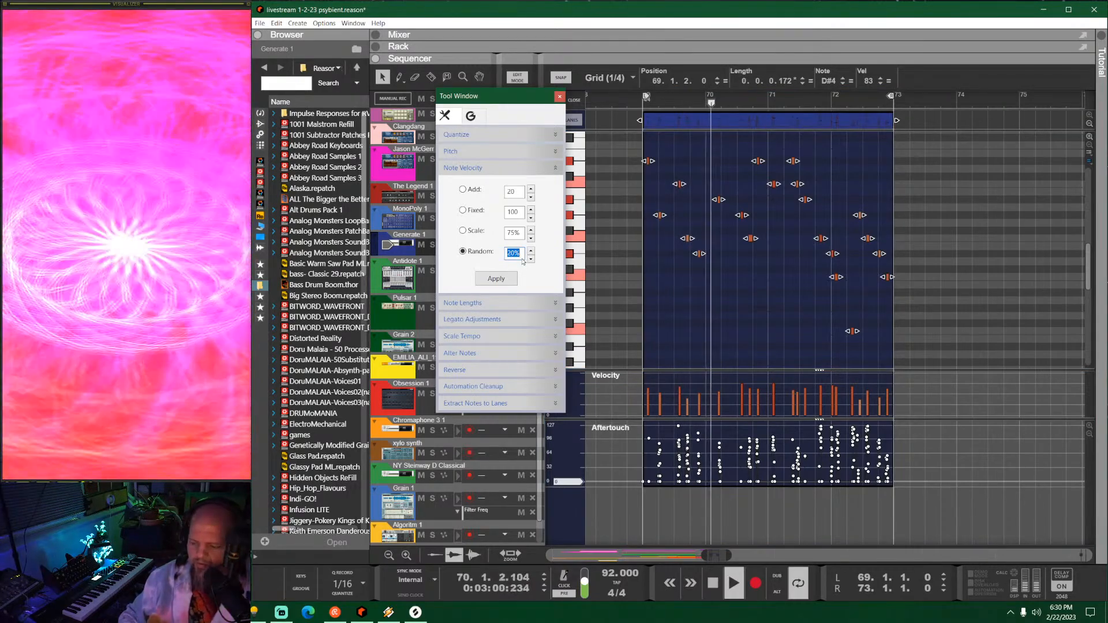
{"action": "left_click", "coordinate": [497, 279]}
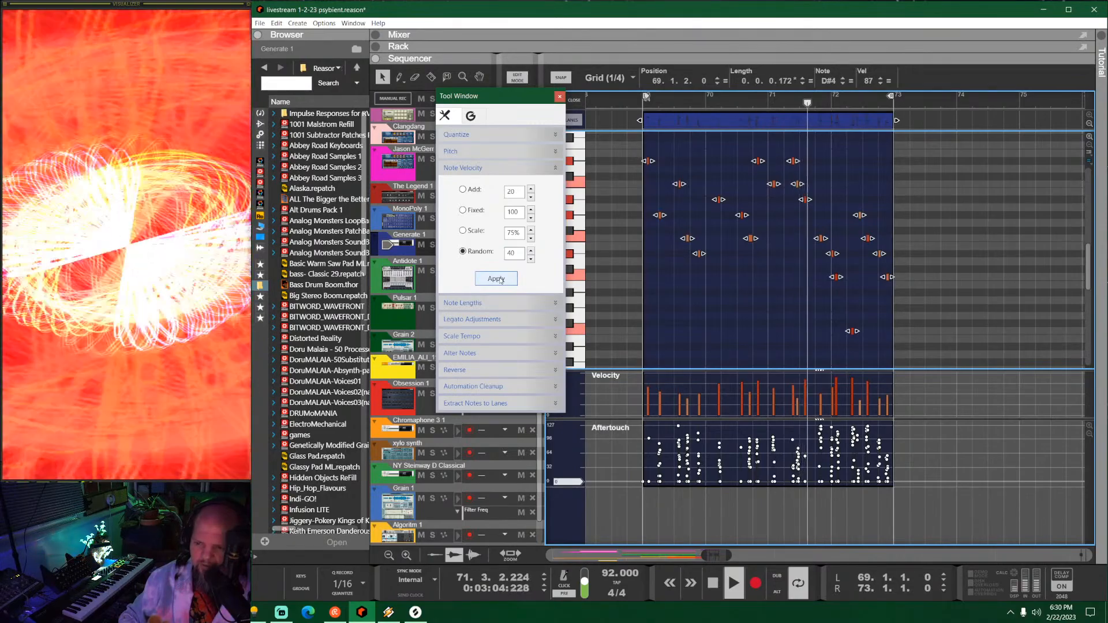
{"action": "left_click", "coordinate": [563, 96]}
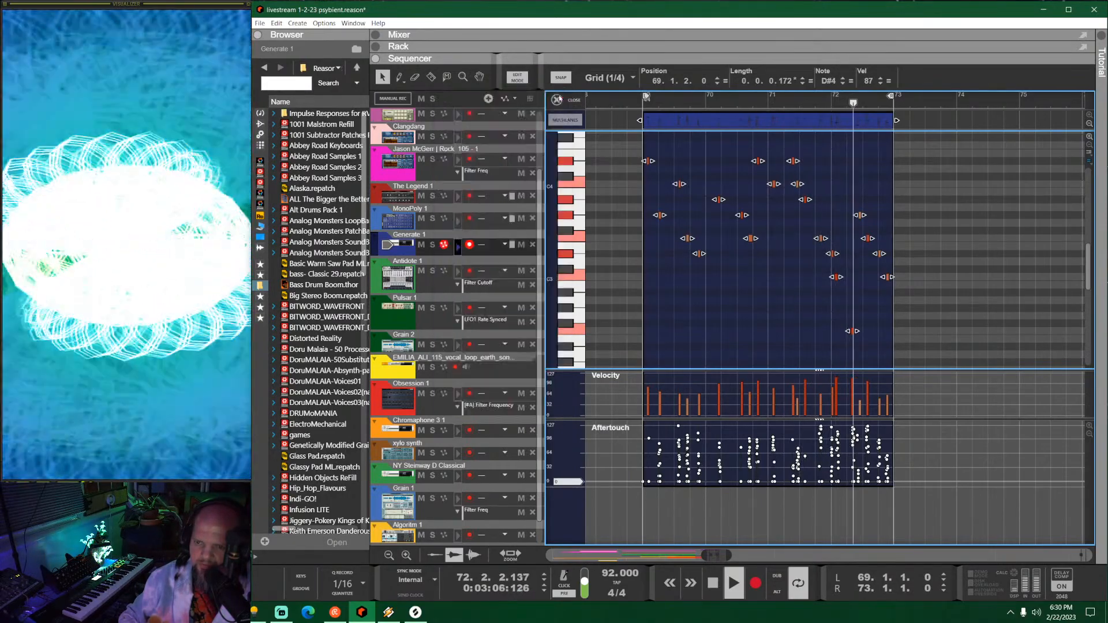
{"action": "left_click", "coordinate": [947, 178]}
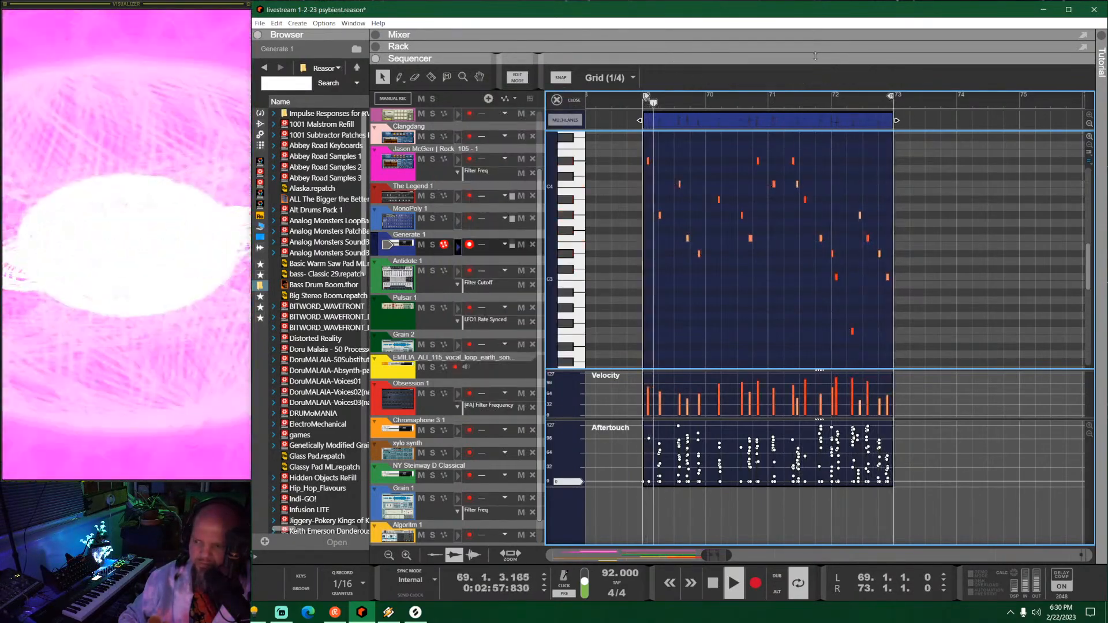
Step: Add Objeq Delay from the delay effects favourites as an insert on the Generate channel and close its plugin window
{"action": "left_click_drag", "start_coordinate": [439, 58], "coordinate": [433, 449]}
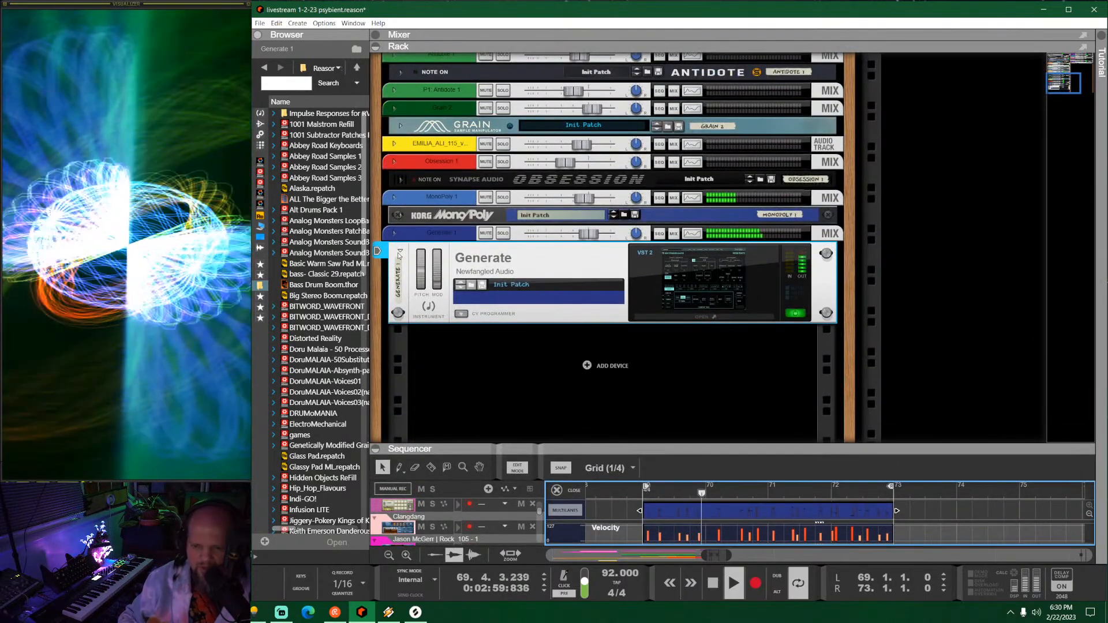
{"action": "left_click", "coordinate": [400, 250]}
{"action": "left_click", "coordinate": [395, 298]}
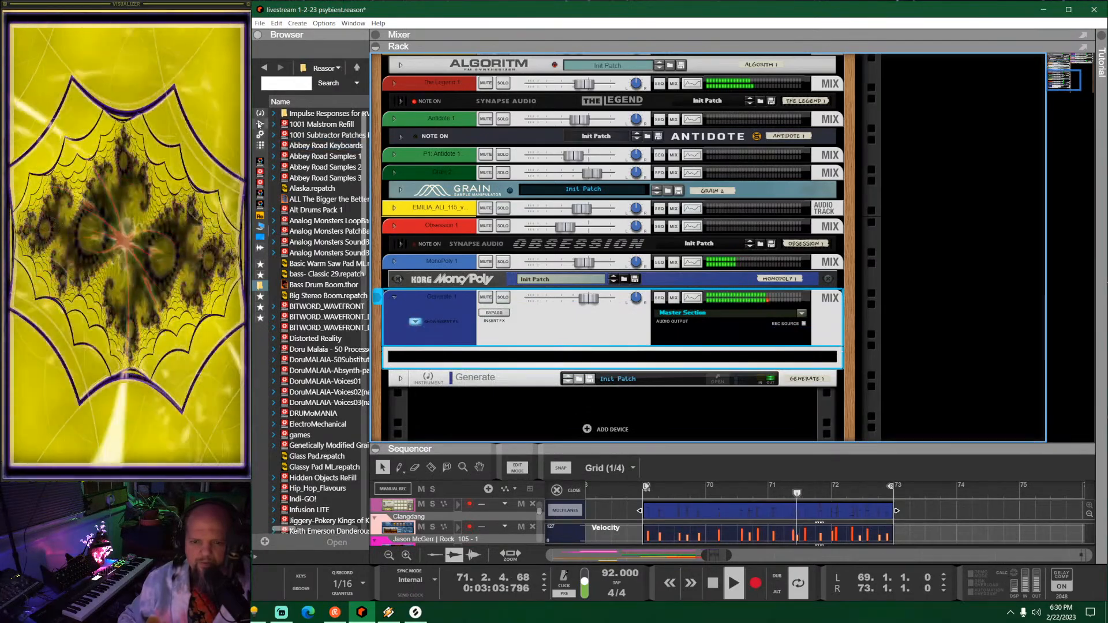
{"action": "left_click", "coordinate": [260, 123]}
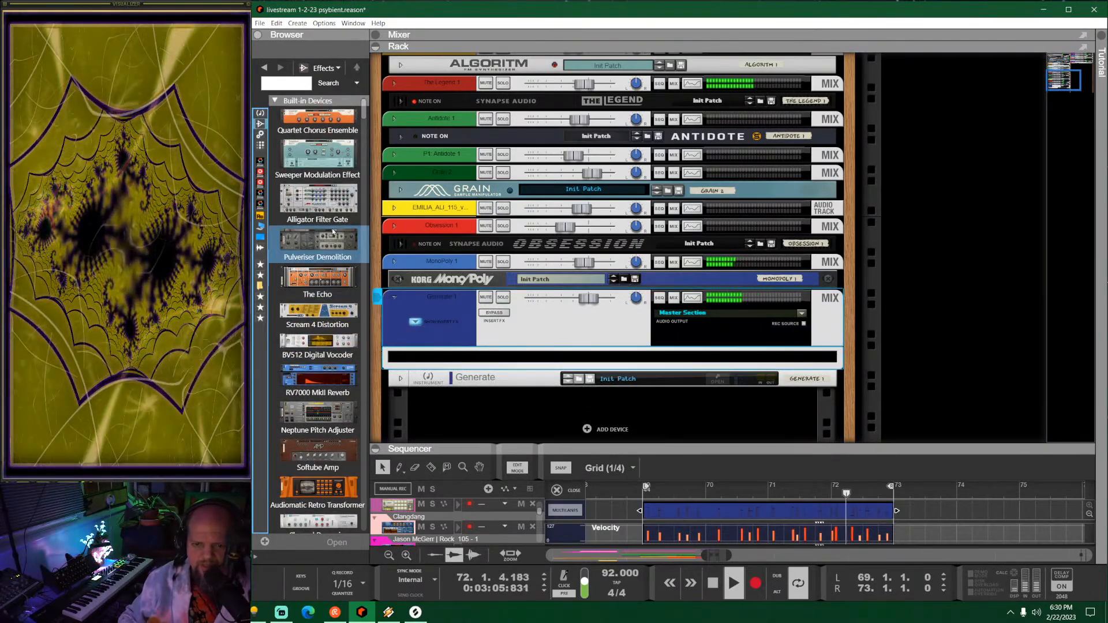
{"action": "left_click", "coordinate": [260, 308]}
{"action": "left_click", "coordinate": [260, 319]}
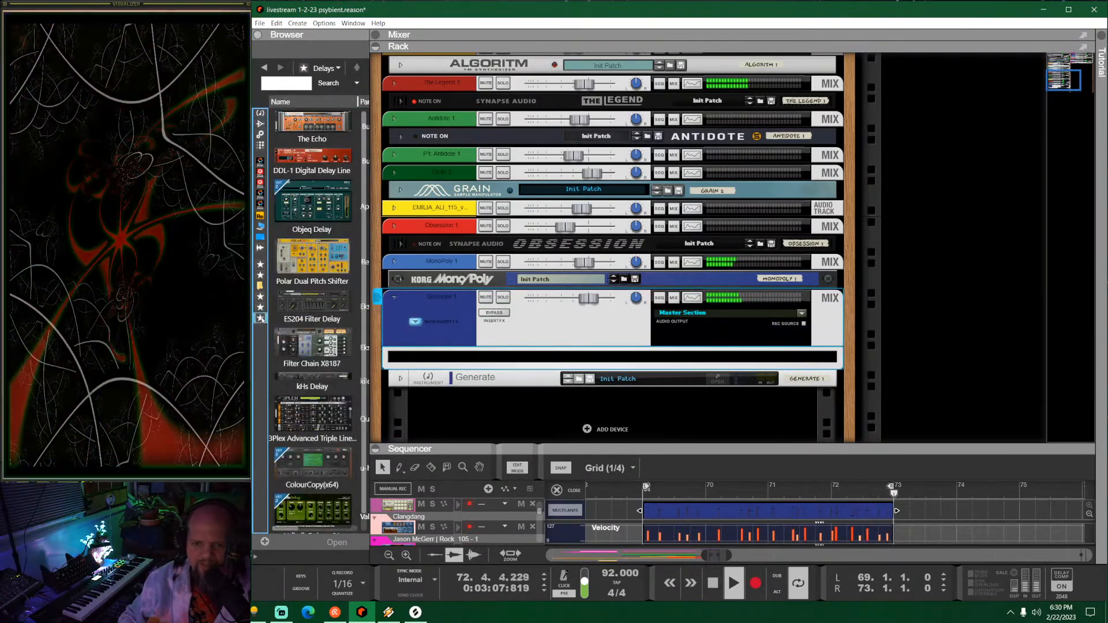
{"action": "left_click_drag", "start_coordinate": [312, 202], "coordinate": [664, 356]}
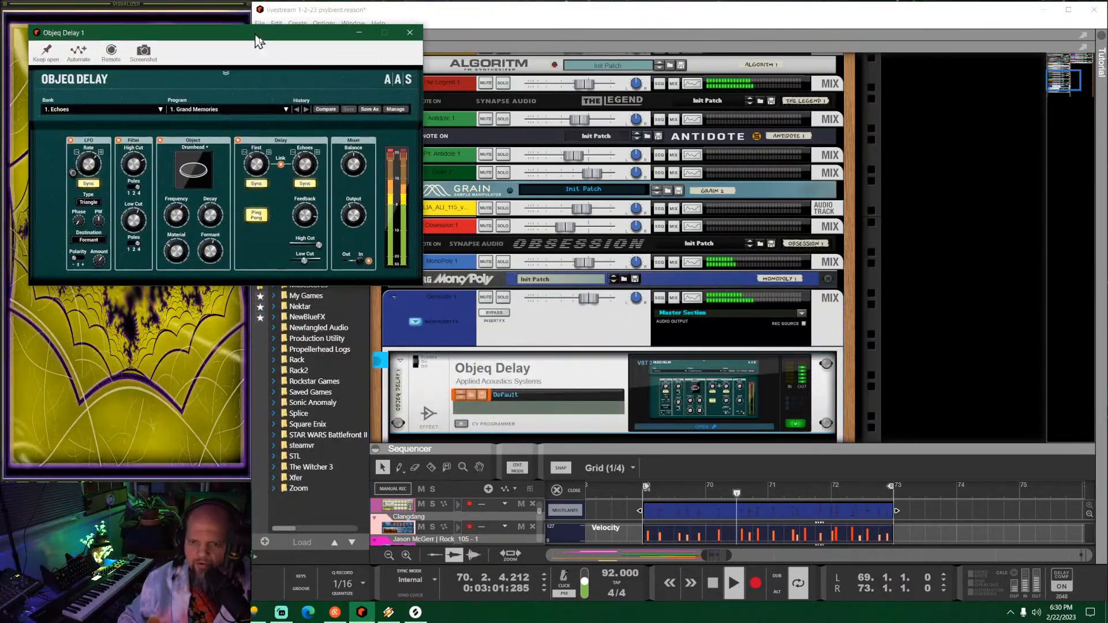
{"action": "left_click_drag", "start_coordinate": [252, 33], "coordinate": [692, 144]}
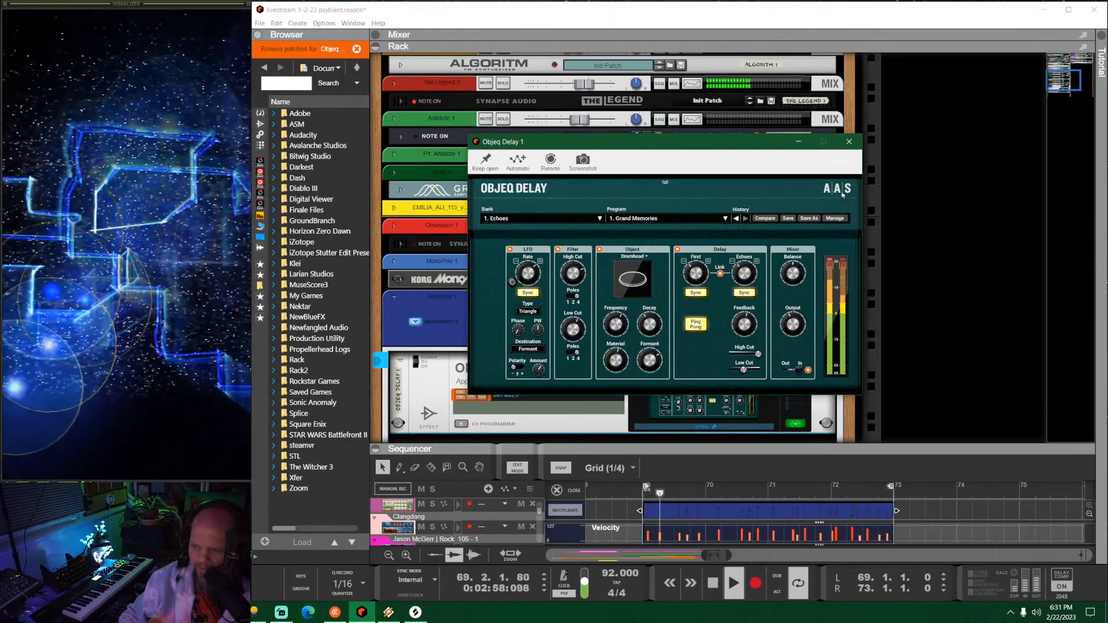
{"action": "left_click", "coordinate": [849, 141]}
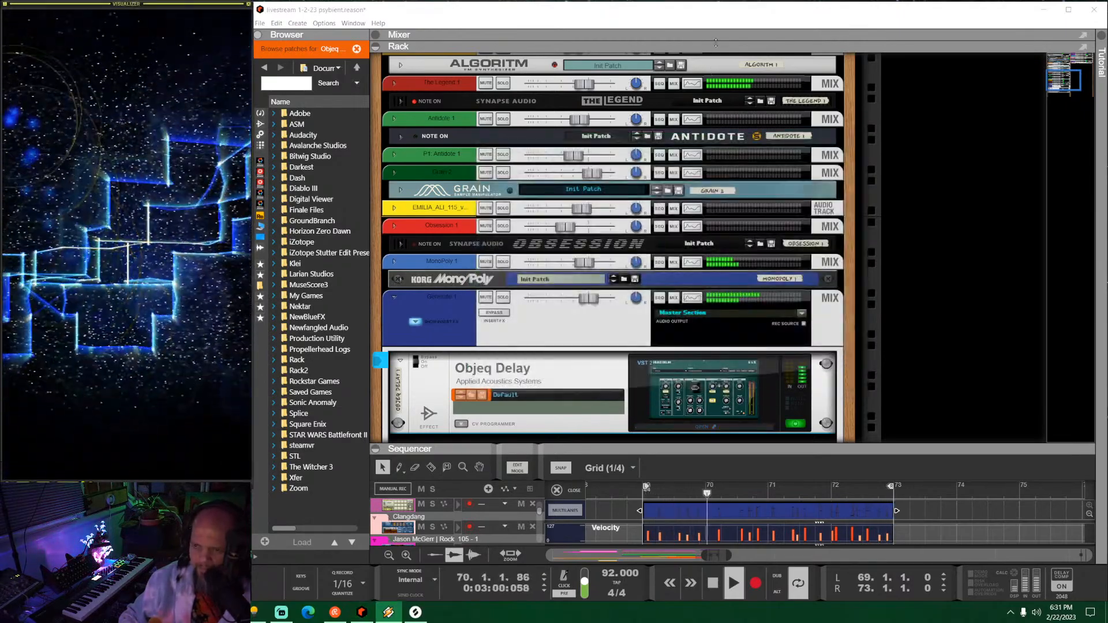
Step: On the Generate mixer channel, set the FX1 send level to -21.39 dB, then enable FX send 2 and adjust its level
{"action": "left_click_drag", "start_coordinate": [715, 42], "coordinate": [727, 336]}
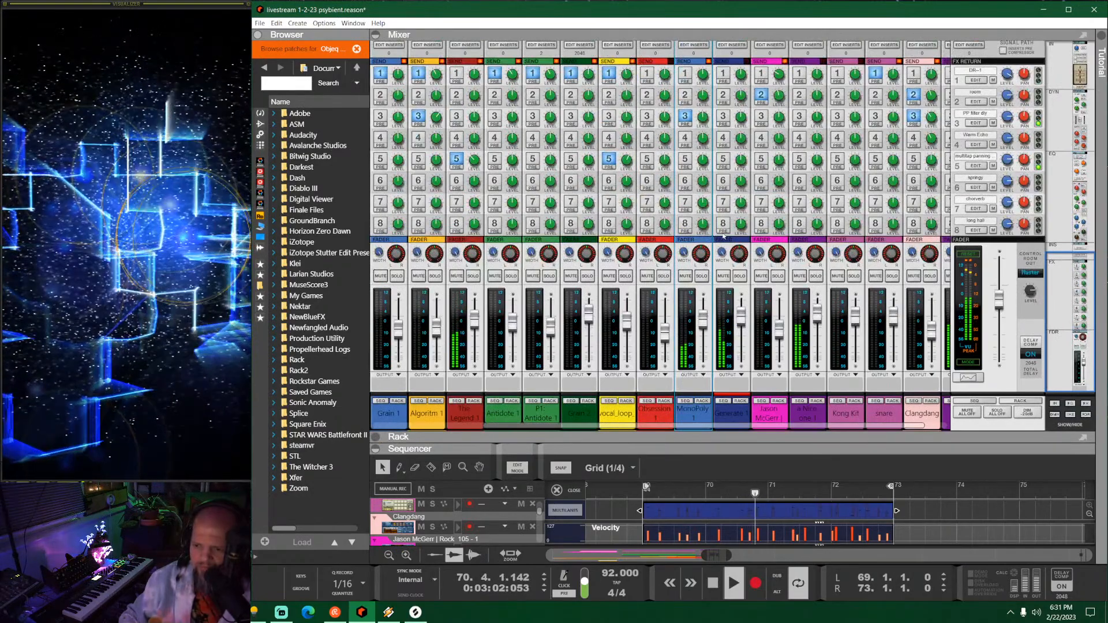
{"action": "left_click", "coordinate": [730, 99]}
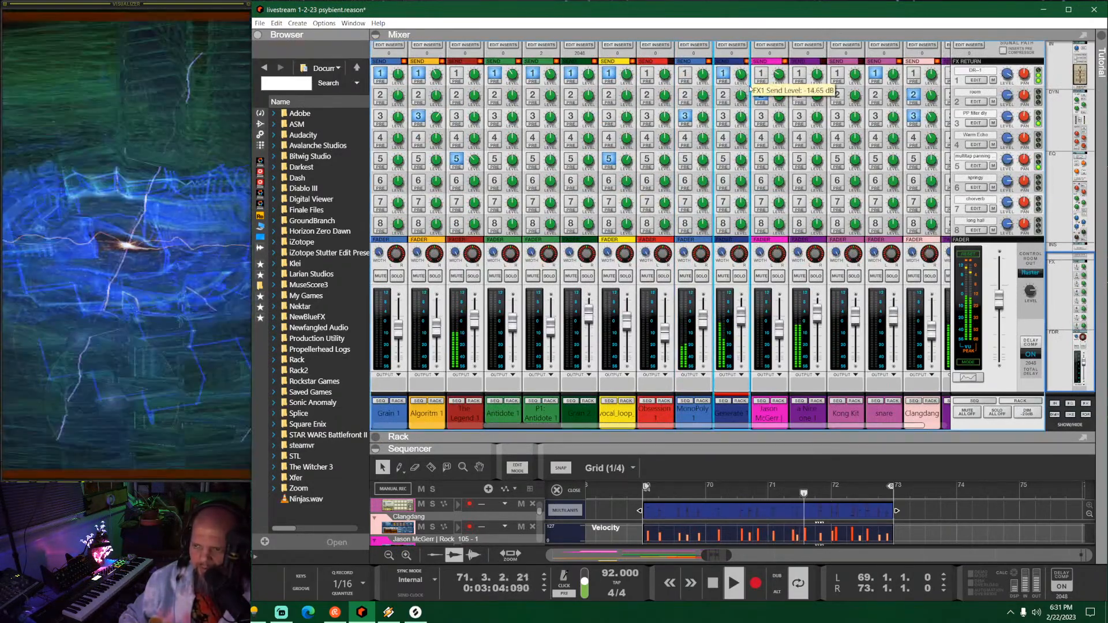
{"action": "left_click_drag", "start_coordinate": [758, 101], "coordinate": [755, 96]}
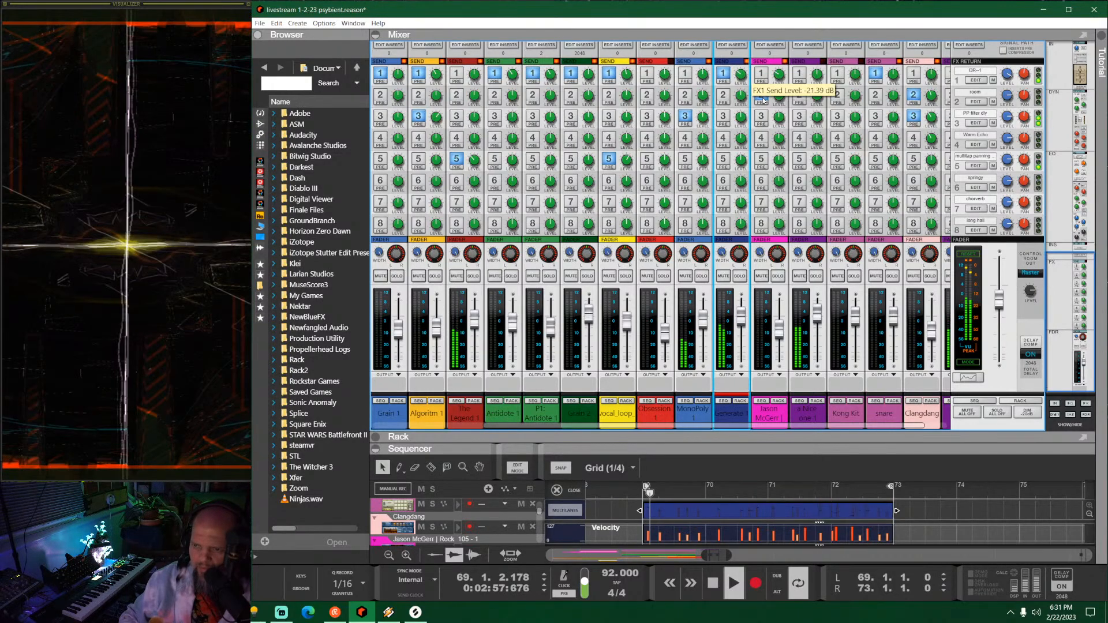
{"action": "left_click", "coordinate": [724, 94]}
{"action": "left_click_drag", "start_coordinate": [741, 96], "coordinate": [748, 112]}
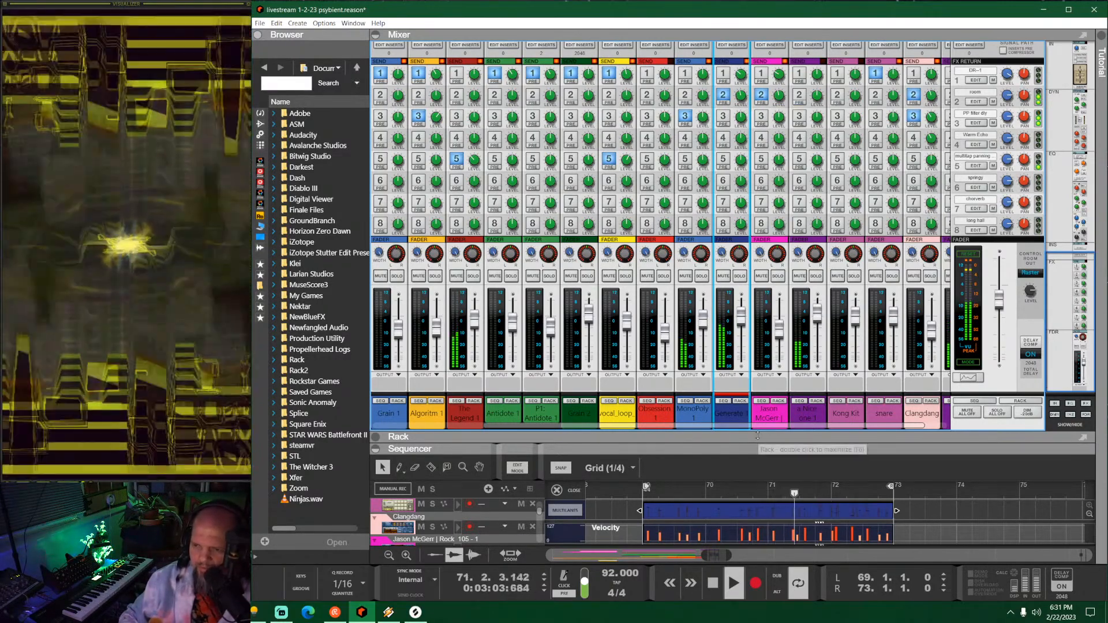
Step: Reopen the Objeq Delay insert on the Generate channel to check its mix balance, then close the plugin window
{"action": "key", "text": "F6+F7"}
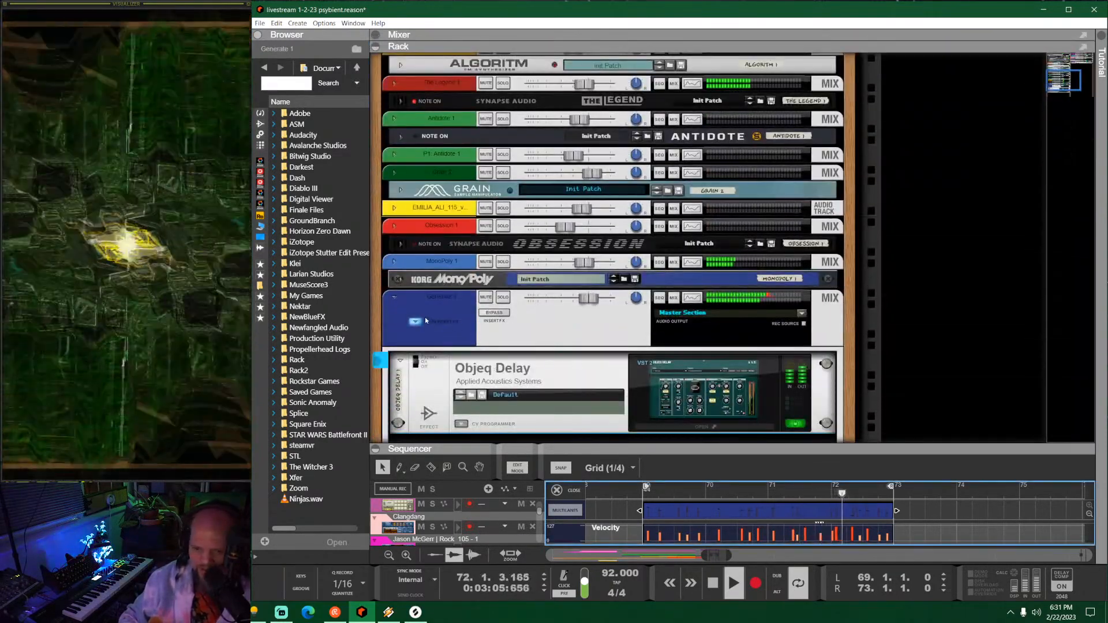
{"action": "left_click", "coordinate": [394, 298]}
{"action": "left_click", "coordinate": [395, 299]}
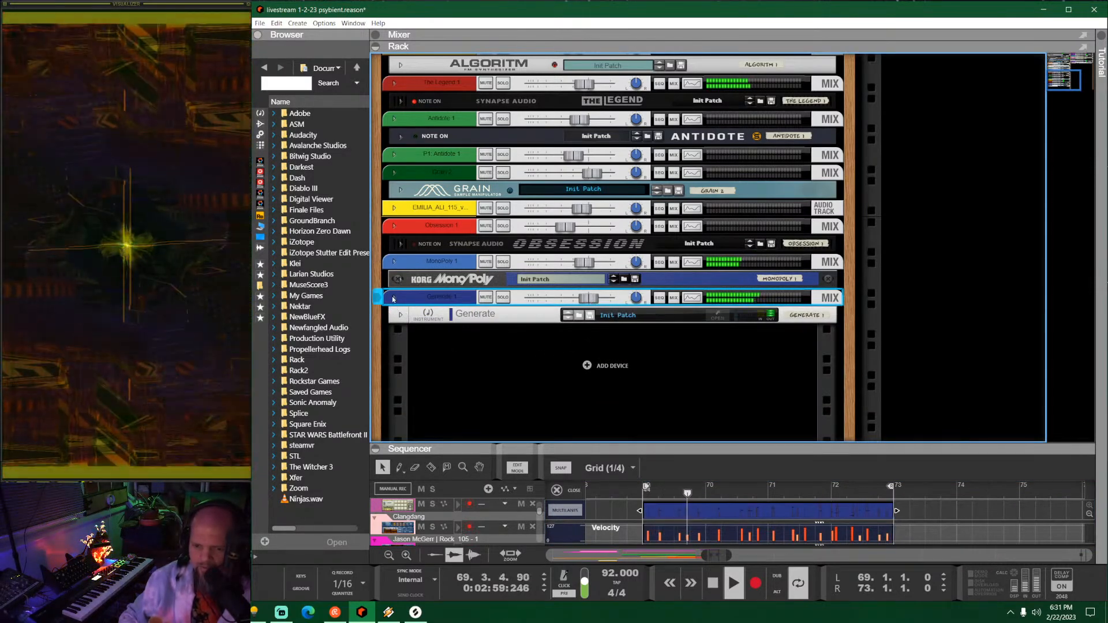
{"action": "left_click", "coordinate": [393, 298]}
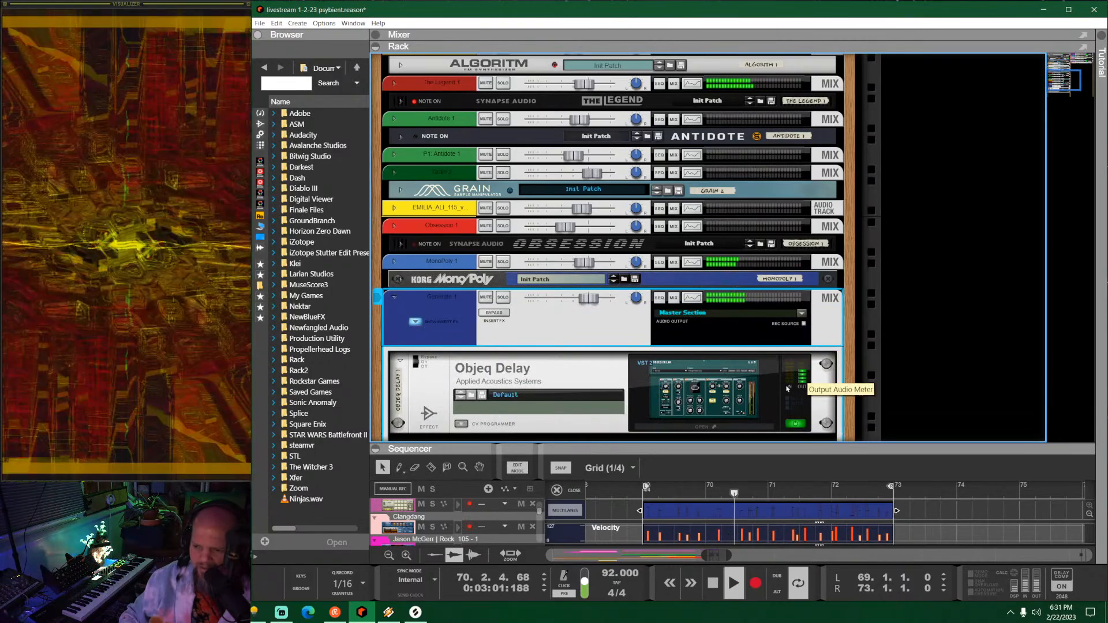
{"action": "left_click", "coordinate": [705, 427]}
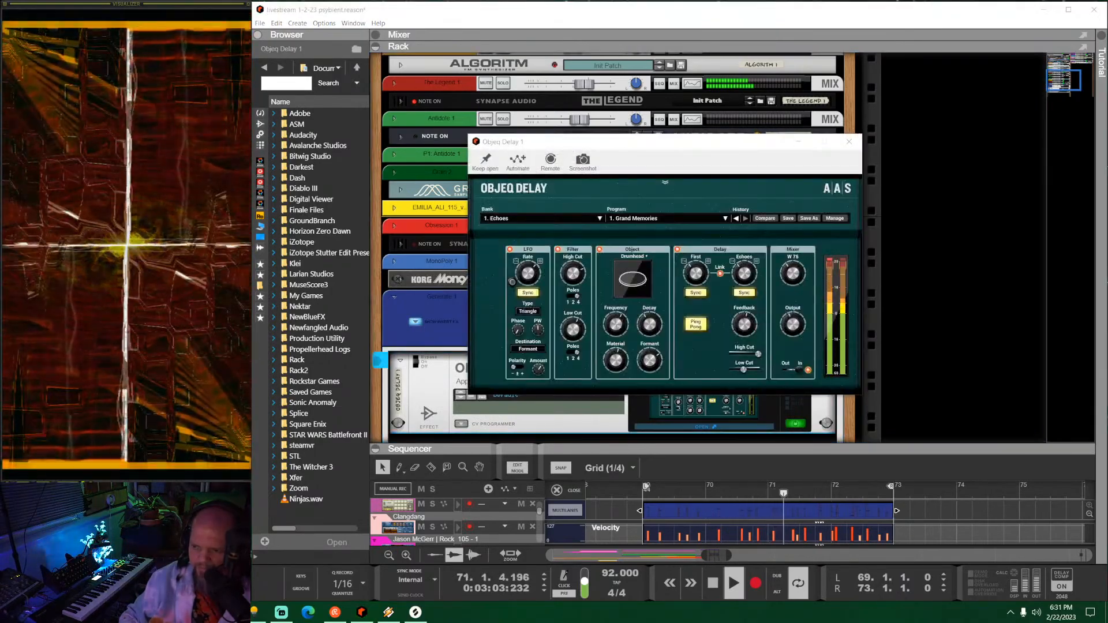
{"action": "left_click", "coordinate": [850, 141]}
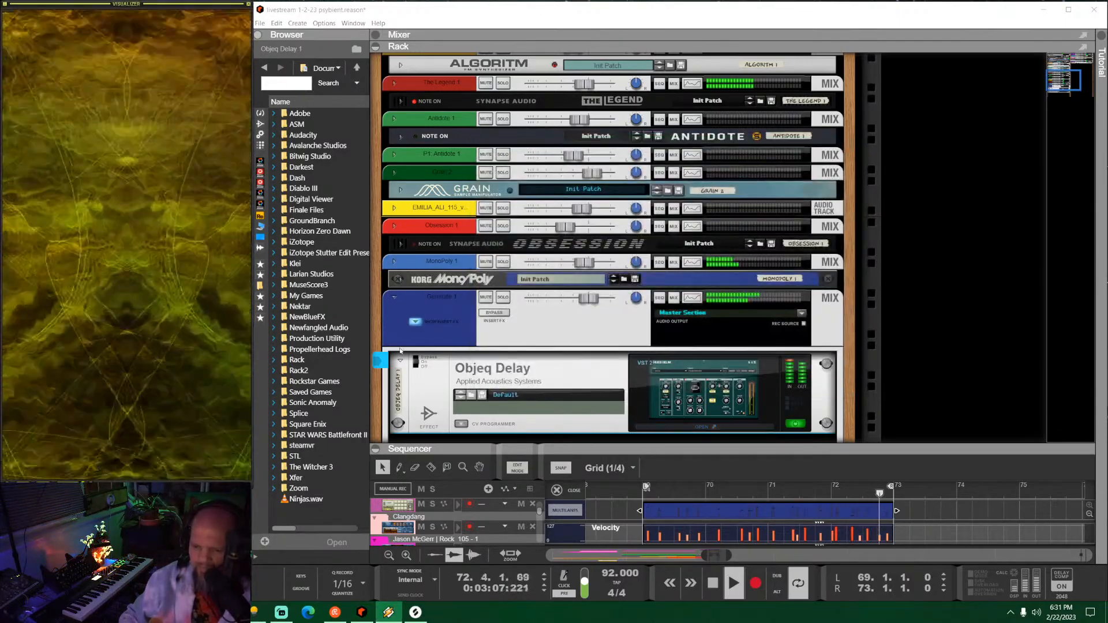
Step: Collapse the Generate mix channel in the rack and lower its fader slightly
{"action": "left_click", "coordinate": [402, 294]}
{"action": "left_click", "coordinate": [396, 296]}
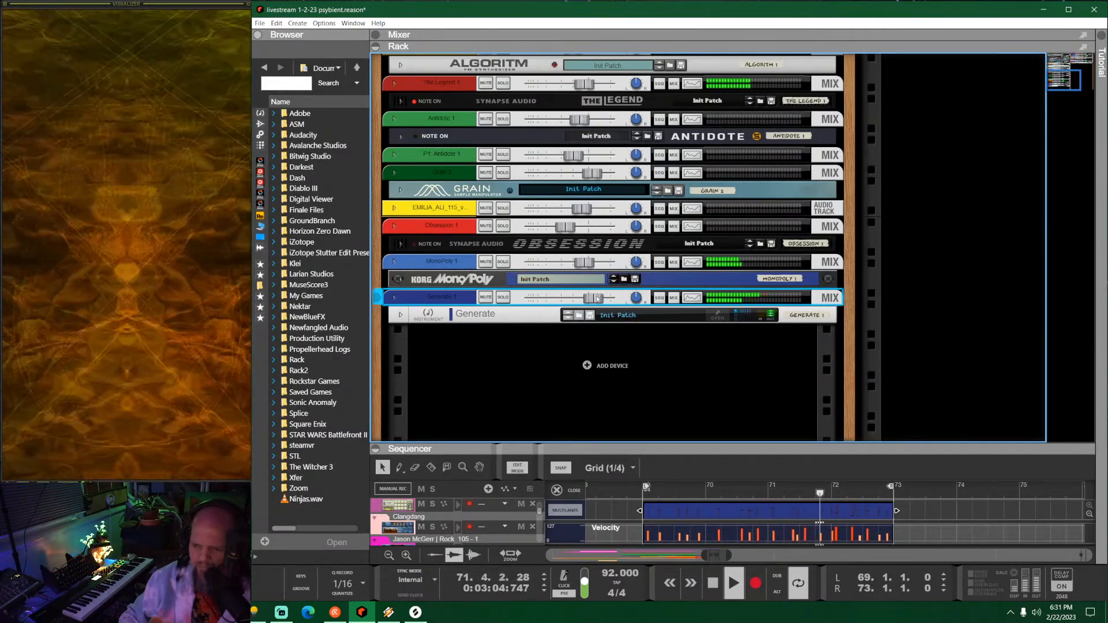
{"action": "left_click_drag", "start_coordinate": [598, 299], "coordinate": [589, 299]}
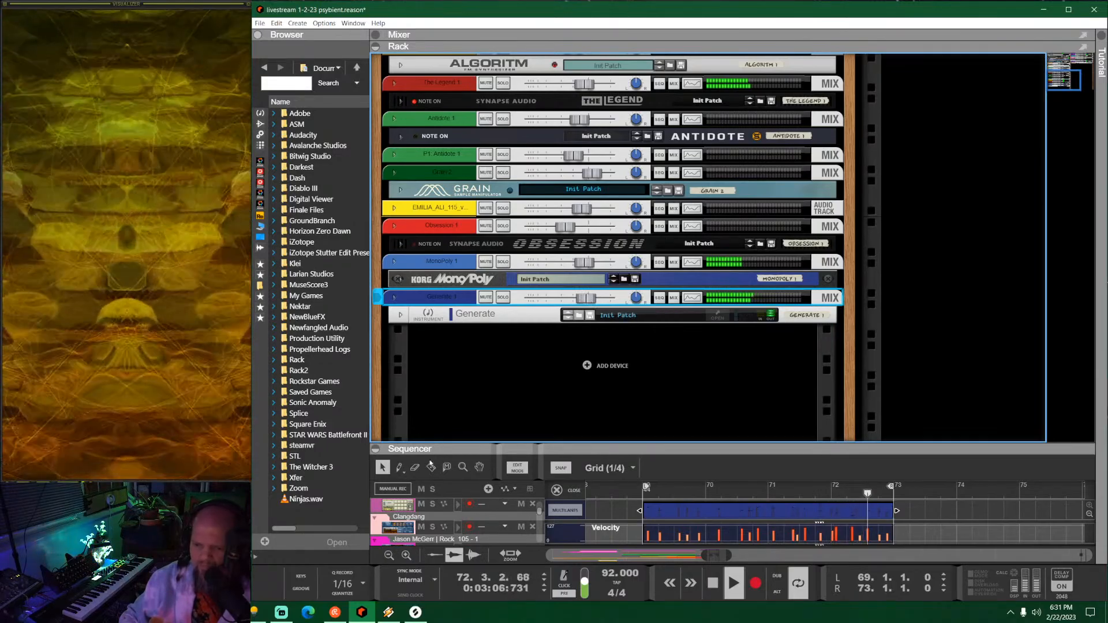
Step: Duplicate the bar 69 to 73 clips on both drum tracks, The Legend, MonoPoly and Generate to bar 73, and extend the loop end to bar 77
{"action": "left_click_drag", "start_coordinate": [569, 448], "coordinate": [569, 126]}
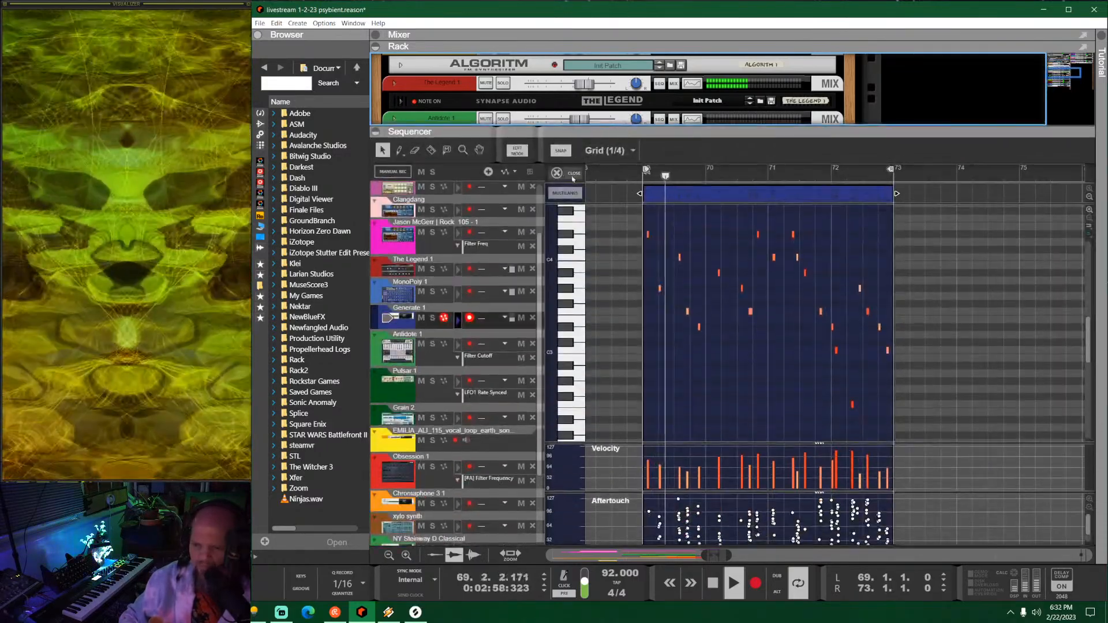
{"action": "key", "text": "shift+Tab"}
{"action": "scroll", "coordinate": [705, 361], "scroll_direction": "down", "scroll_amount": 3}
{"action": "key", "text": "space"}
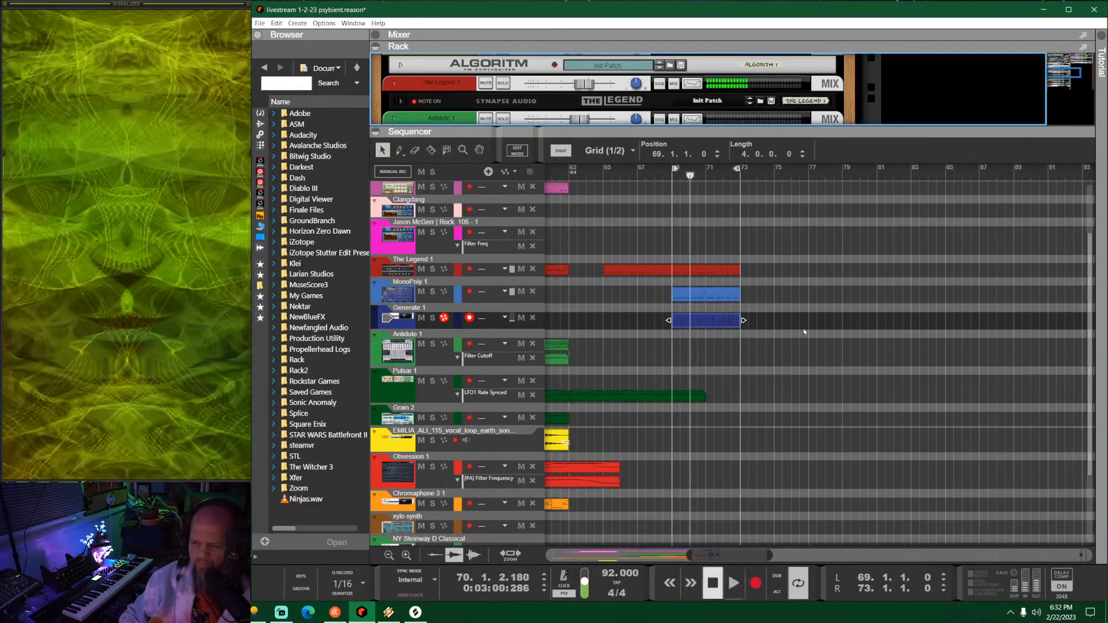
{"action": "scroll", "coordinate": [817, 359], "scroll_direction": "up", "scroll_amount": 2}
{"action": "left_click_drag", "start_coordinate": [787, 425], "coordinate": [753, 218]}
{"action": "left_click", "coordinate": [811, 173], "text": "alt"}
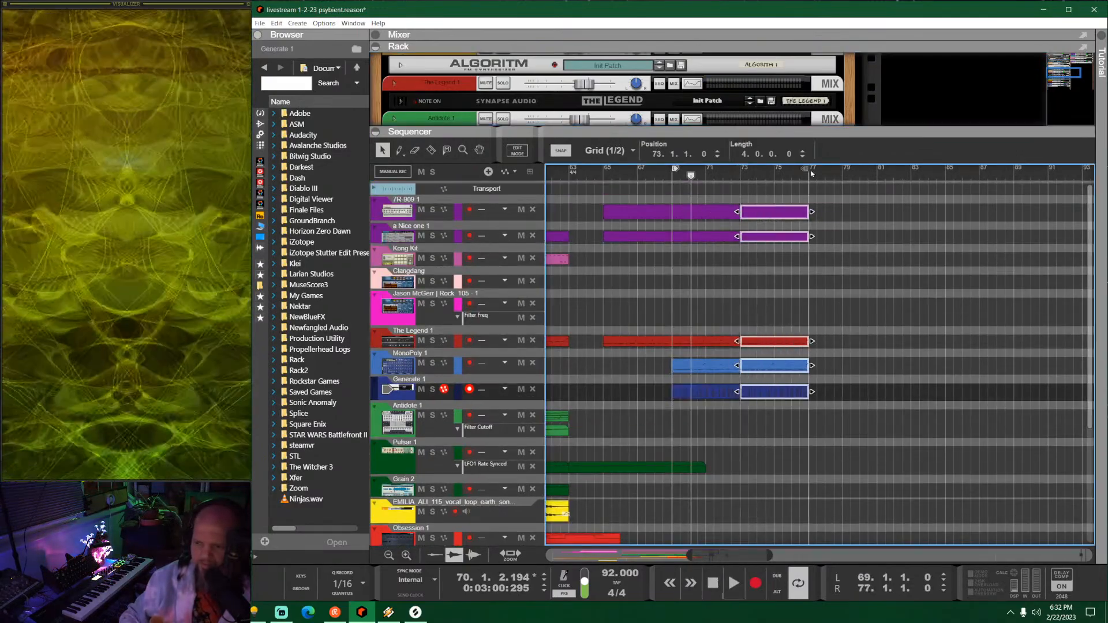
Step: Record a Kong Kit part starting at bar 69
{"action": "left_click", "coordinate": [761, 268]}
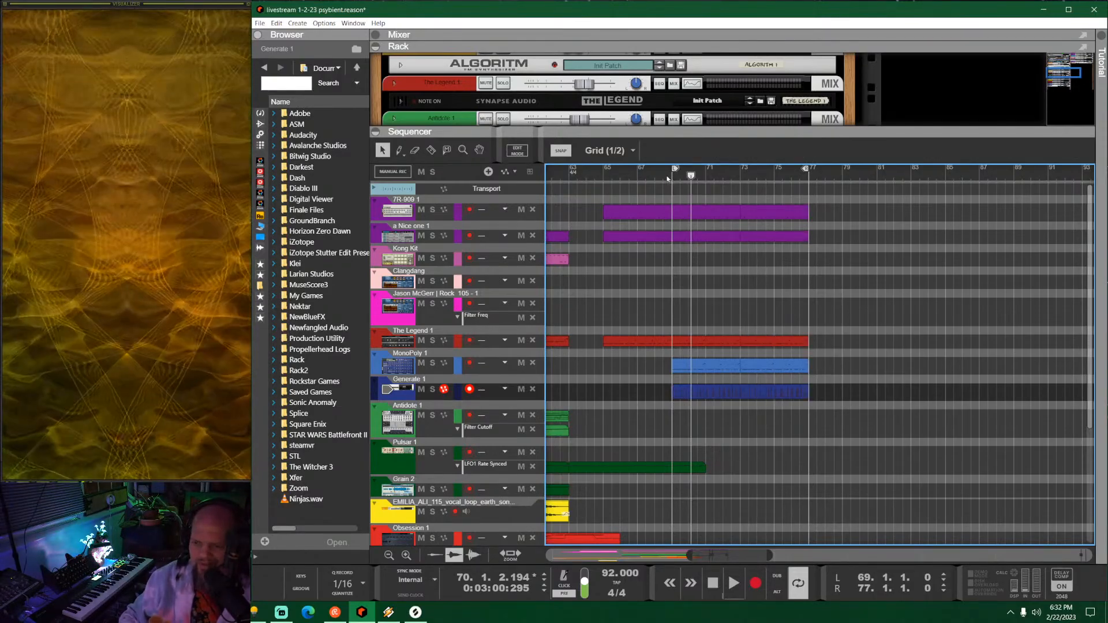
{"action": "left_click", "coordinate": [670, 175]}
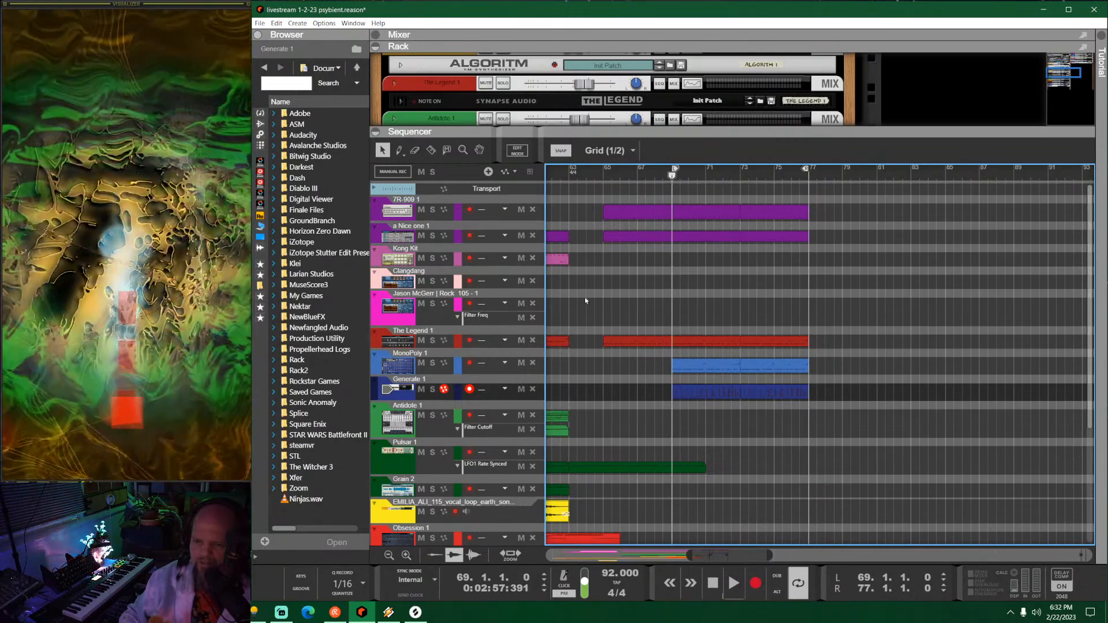
{"action": "left_click", "coordinate": [402, 257]}
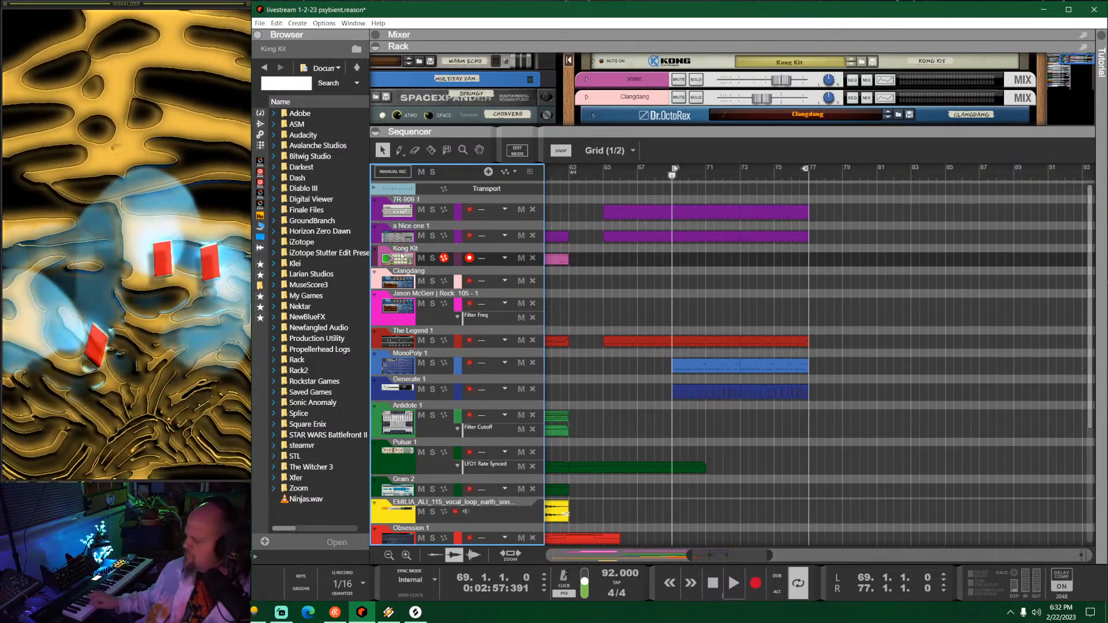
{"action": "key", "text": "ctrl+Return"}
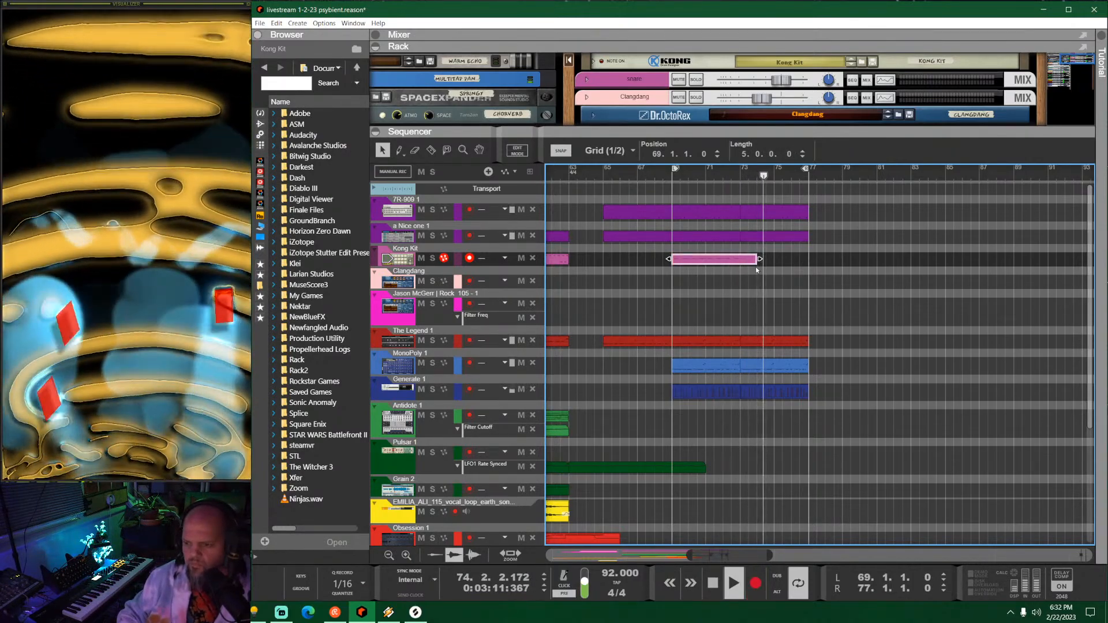
Step: Trim the recorded Kong Kit clip to four bars and duplicate it to bar 73
{"action": "mouse_move", "coordinate": [760, 259]}
{"action": "left_mouse_down"}
{"action": "mouse_move", "coordinate": [743, 259]}
{"action": "mouse_move", "coordinate": [777, 271]}
{"action": "left_mouse_up"}
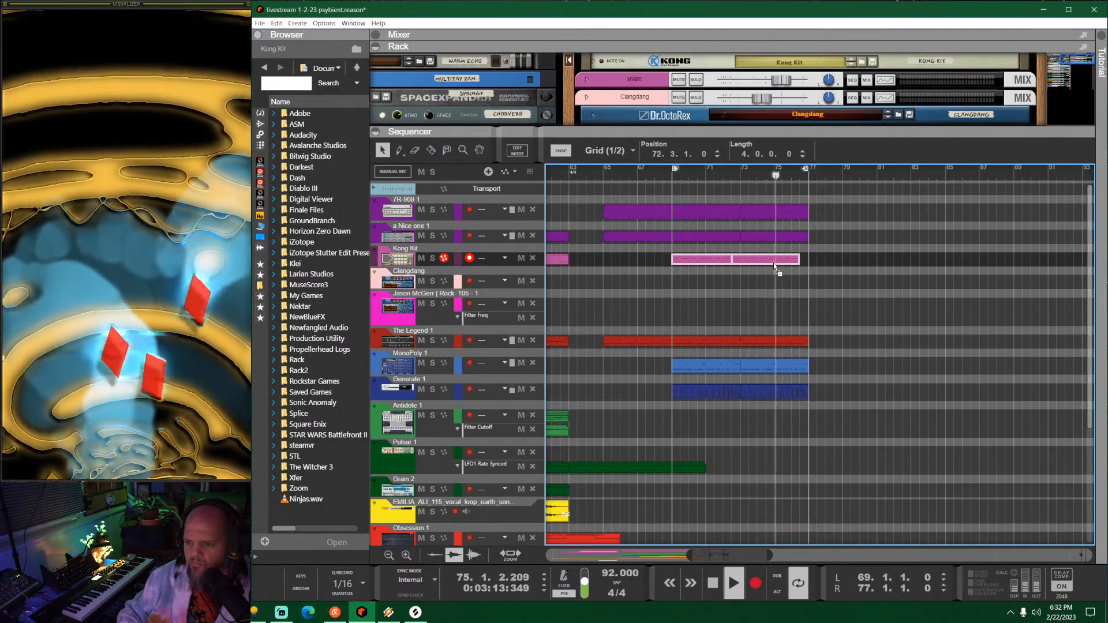
{"action": "left_click", "coordinate": [789, 303]}
{"action": "key", "text": "ctrl+z"}
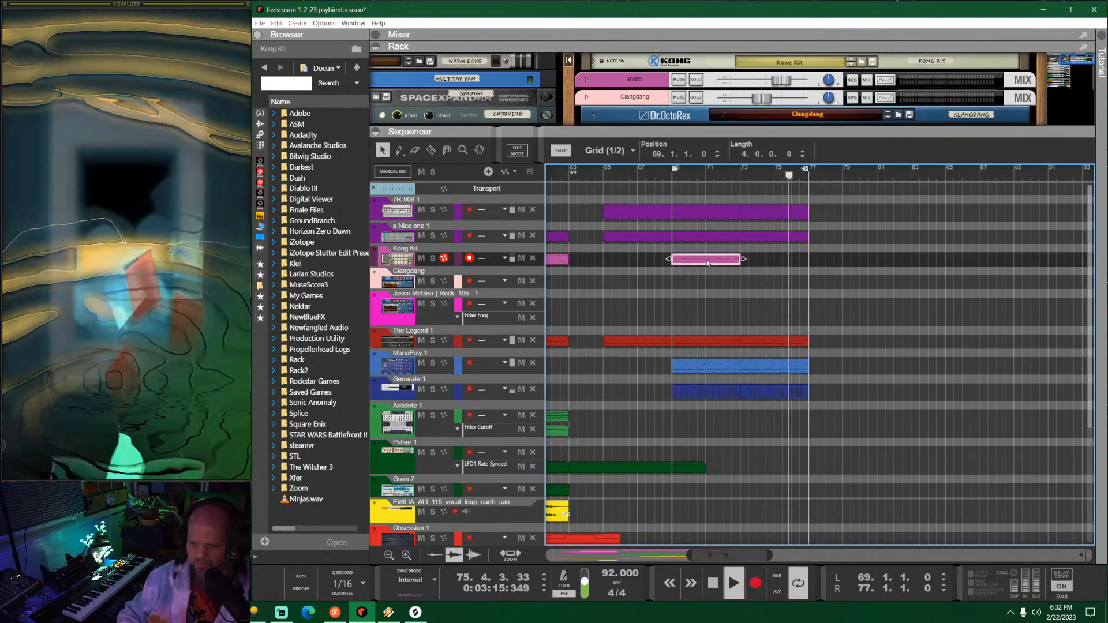
{"action": "left_click_drag", "start_coordinate": [707, 265], "coordinate": [776, 270]}
Step: Select both Kong Kit clips and join them into a single eight-bar clip from bar 69
{"action": "left_click_drag", "start_coordinate": [853, 293], "coordinate": [699, 261]}
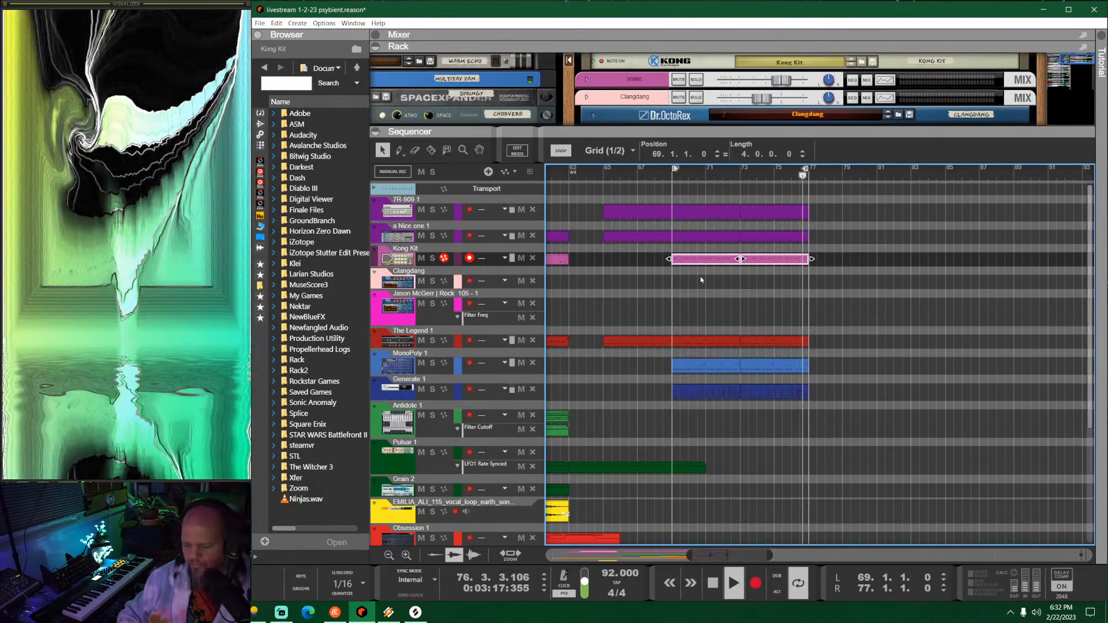
{"action": "key", "text": "ctrl+j"}
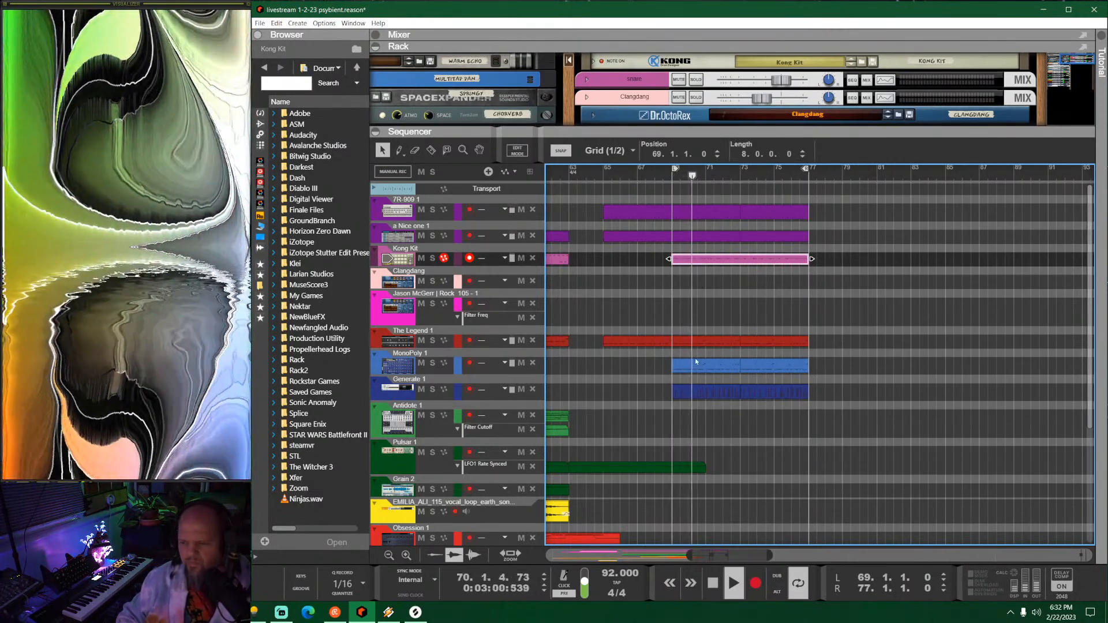
{"action": "scroll", "coordinate": [695, 358], "scroll_direction": "down", "scroll_amount": 3}
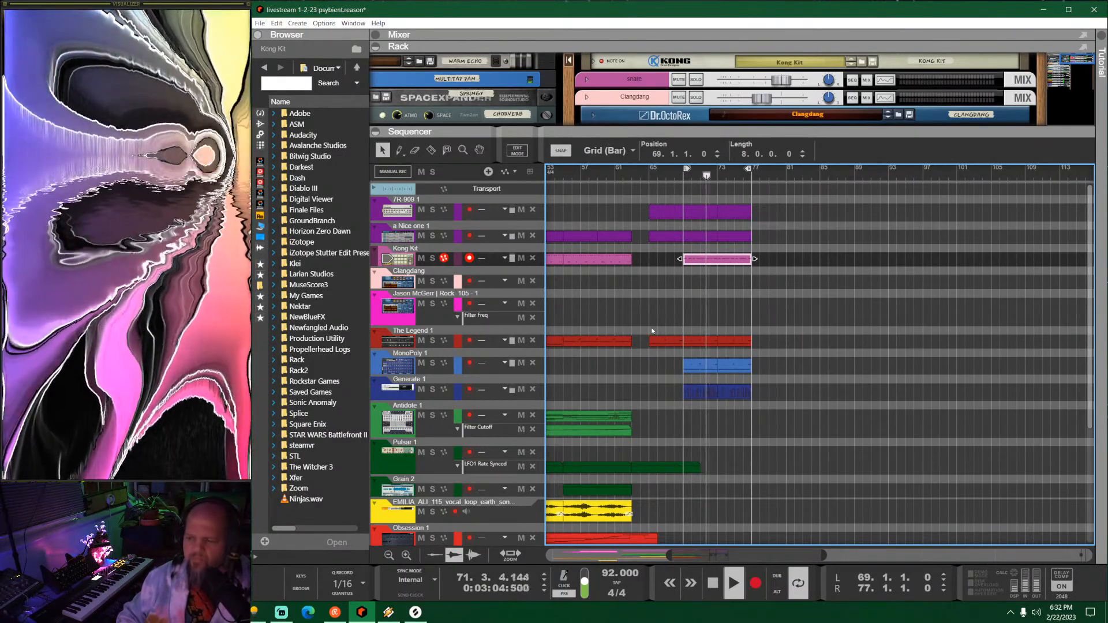
Step: Duplicate the bar 69 to 77 clips on both drum tracks, Kong Kit, The Legend, MonoPoly and Generate to bar 77, and loop bars 77 to 85
{"action": "left_click_drag", "start_coordinate": [779, 421], "coordinate": [763, 212]}
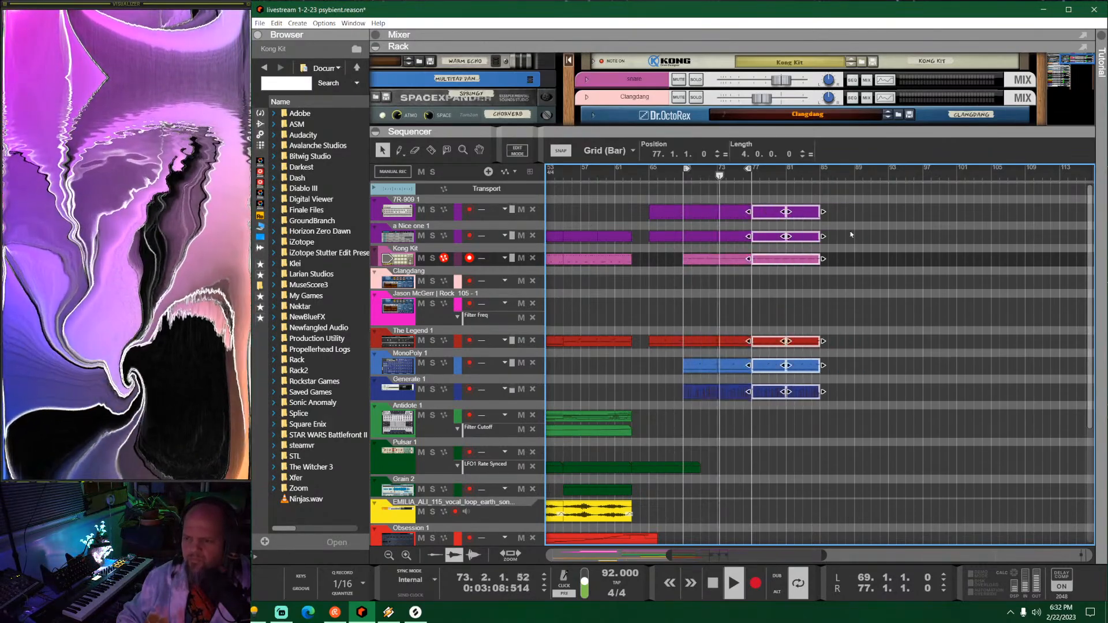
{"action": "left_click", "coordinate": [821, 168], "text": "alt"}
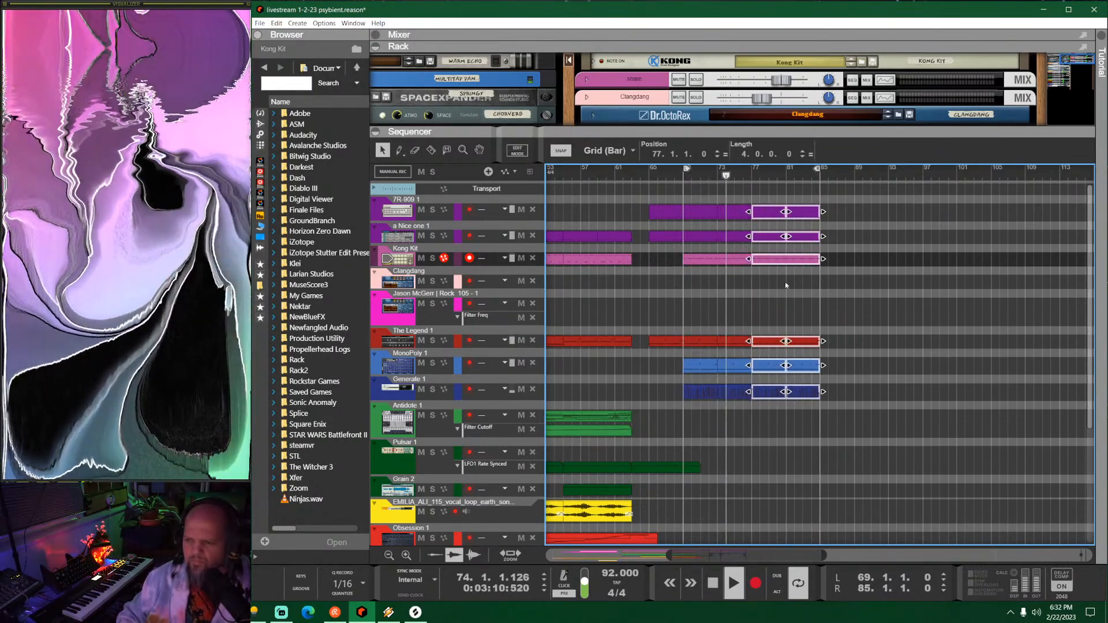
{"action": "left_click", "coordinate": [753, 169], "text": "ctrl"}
{"action": "left_click", "coordinate": [793, 303]}
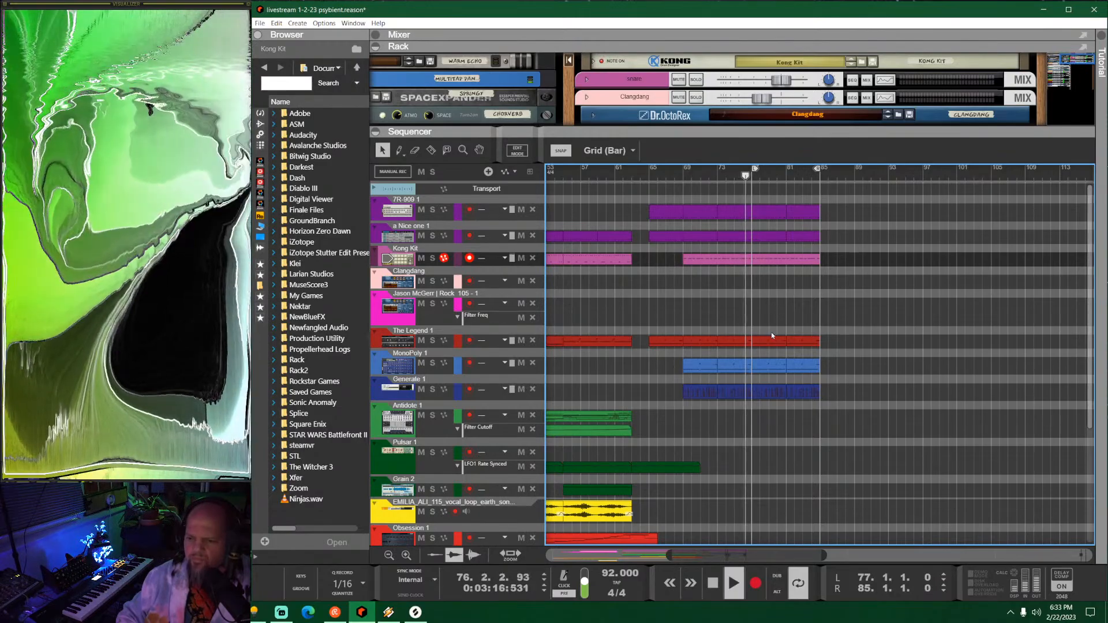
{"action": "key", "text": "space"}
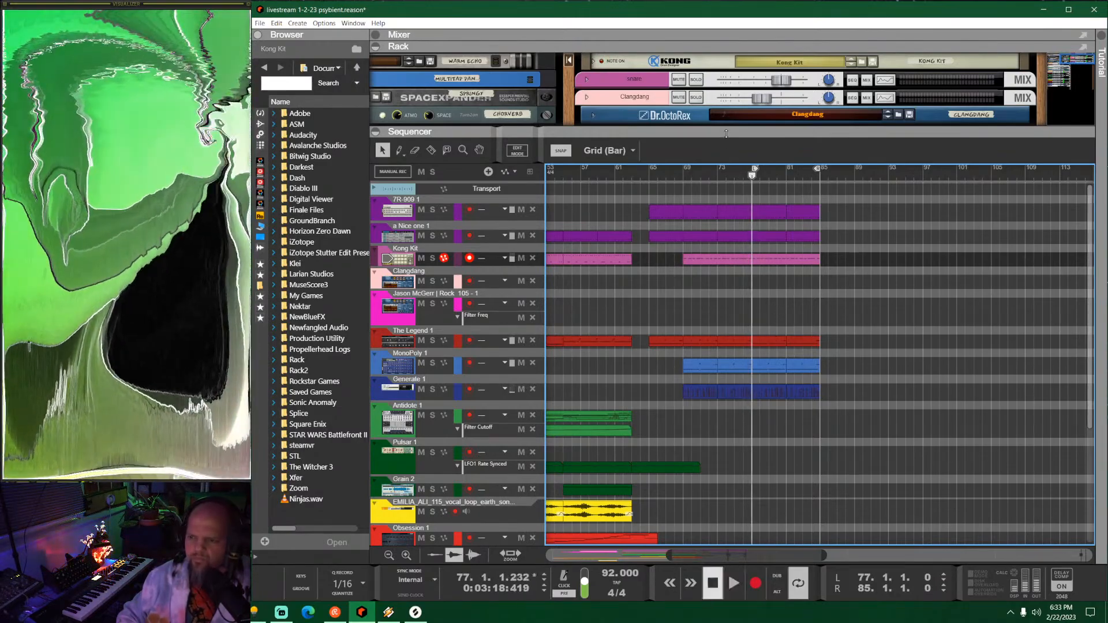
Step: Add an Algoritm FM Synthesizer to the rack below Generate
{"action": "left_click_drag", "start_coordinate": [727, 132], "coordinate": [713, 449]}
{"action": "left_click", "coordinate": [613, 354]}
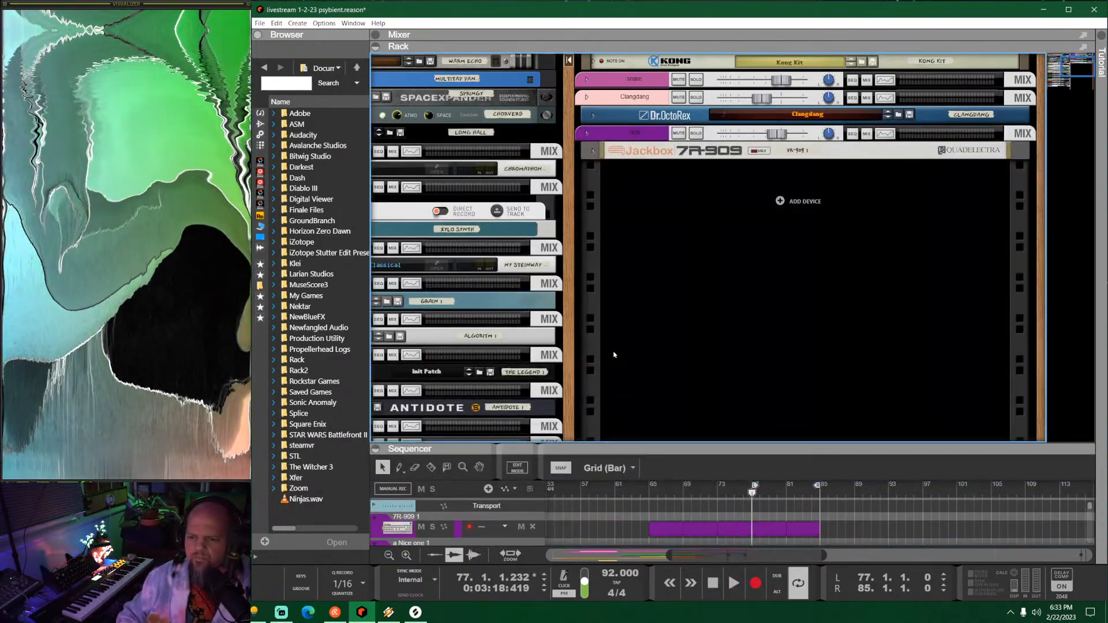
{"action": "left_click_drag", "start_coordinate": [569, 354], "coordinate": [1075, 165]}
{"action": "scroll", "coordinate": [575, 287], "scroll_direction": "down", "scroll_amount": 3}
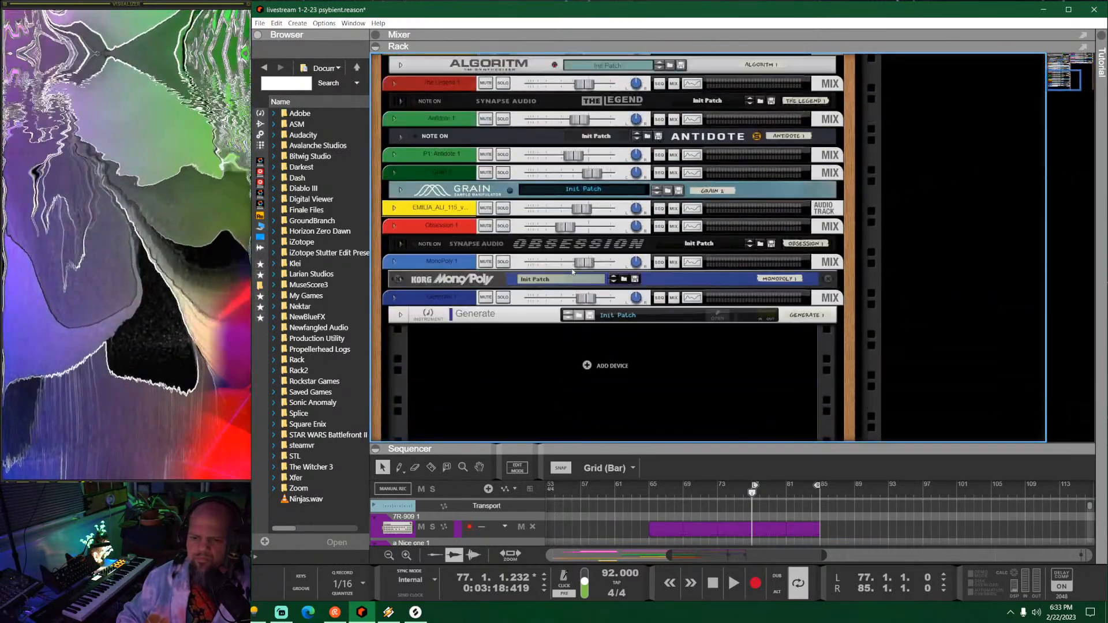
{"action": "left_click", "coordinate": [261, 113]}
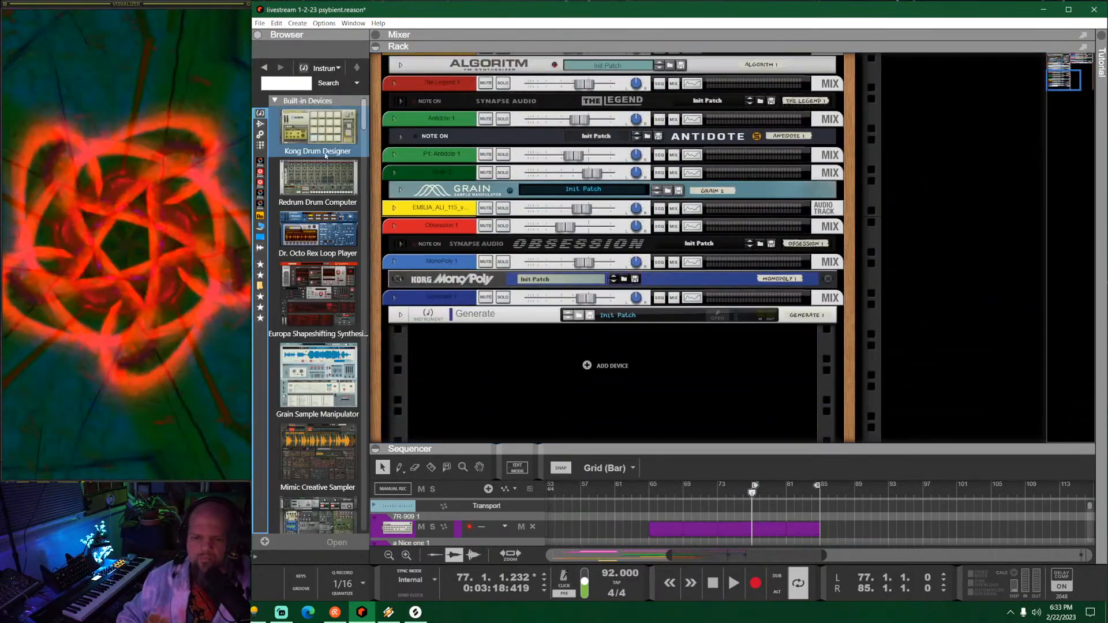
{"action": "scroll", "coordinate": [323, 150], "scroll_direction": "down", "scroll_amount": 6}
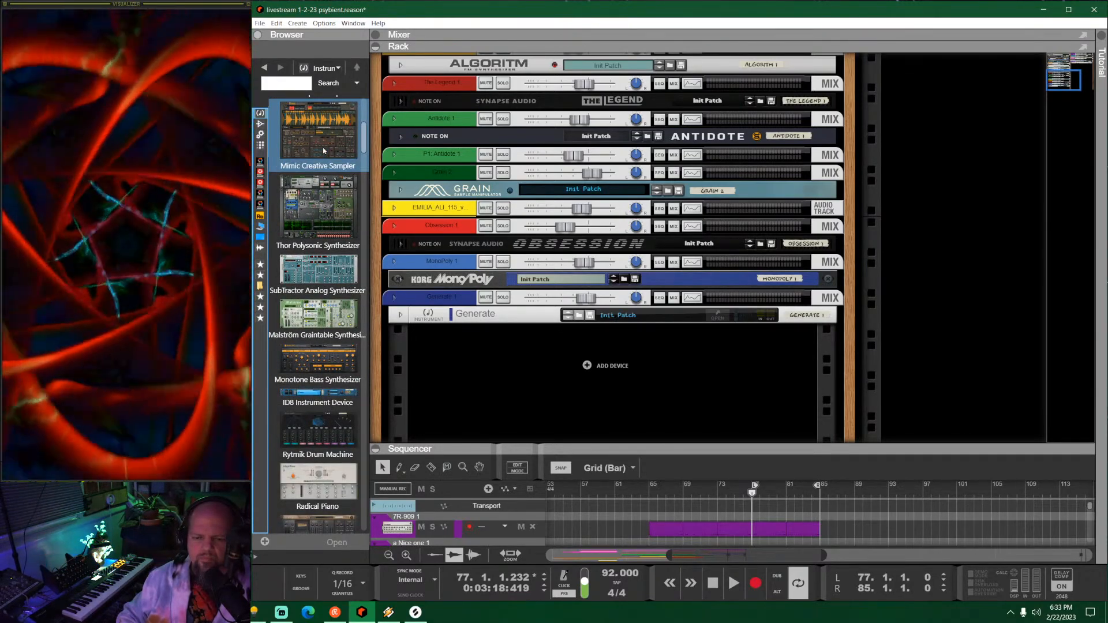
{"action": "scroll", "coordinate": [324, 151], "scroll_direction": "down", "scroll_amount": 10}
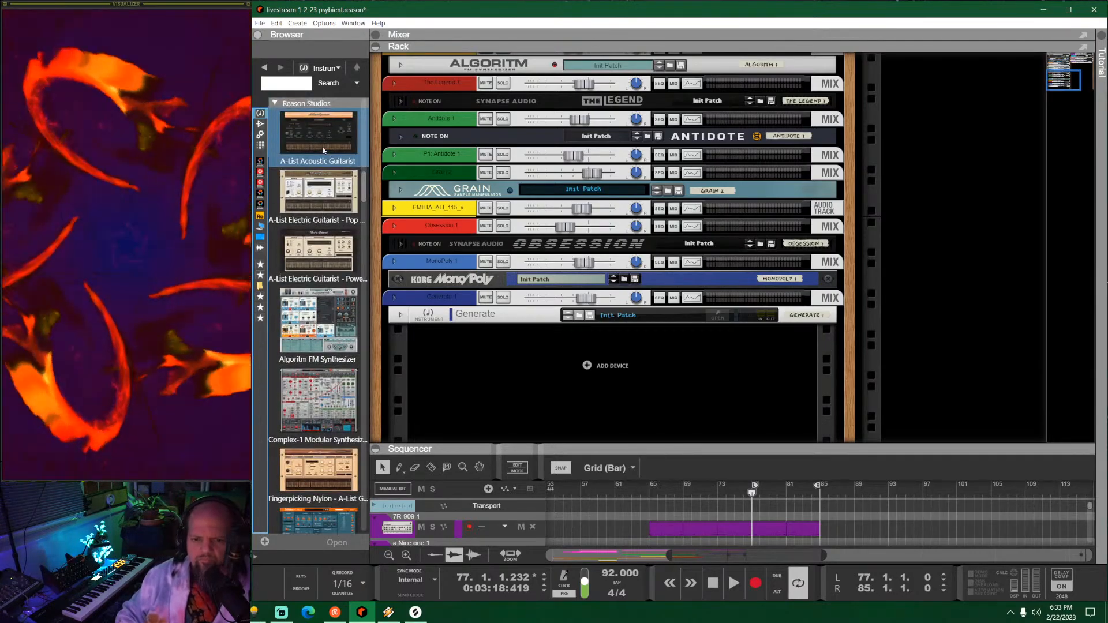
{"action": "left_click_drag", "start_coordinate": [319, 321], "coordinate": [571, 343]}
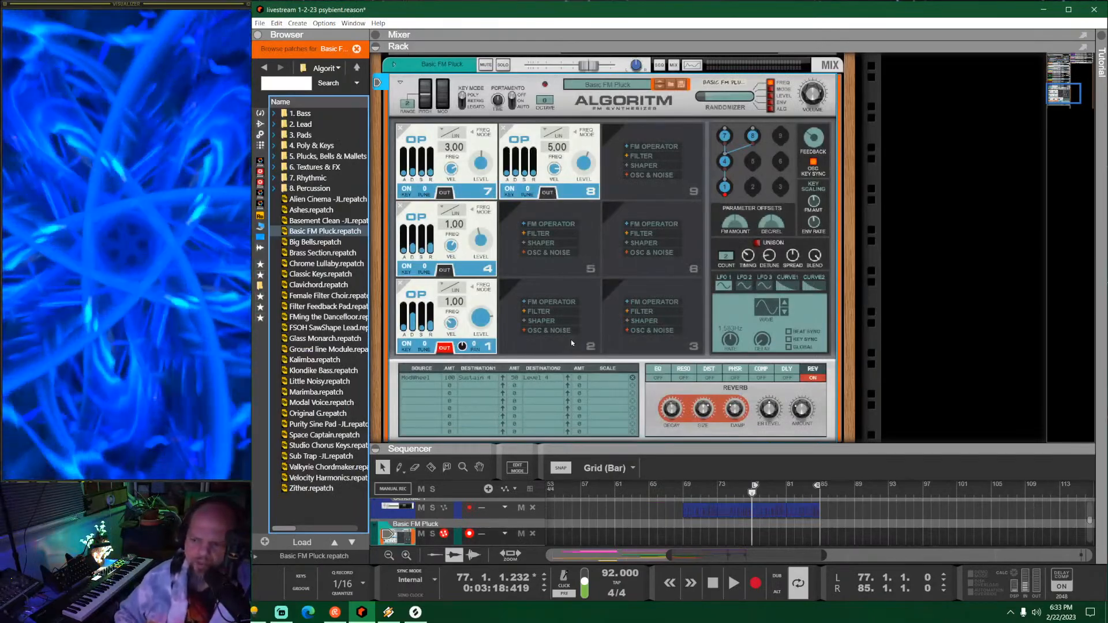
Step: Create an empty eight-bar clip on the Basic FM Pluck track from bar 77 to bar 85
{"action": "left_click_drag", "start_coordinate": [695, 449], "coordinate": [691, 255]}
{"action": "left_click_drag", "start_coordinate": [789, 256], "coordinate": [789, 196]}
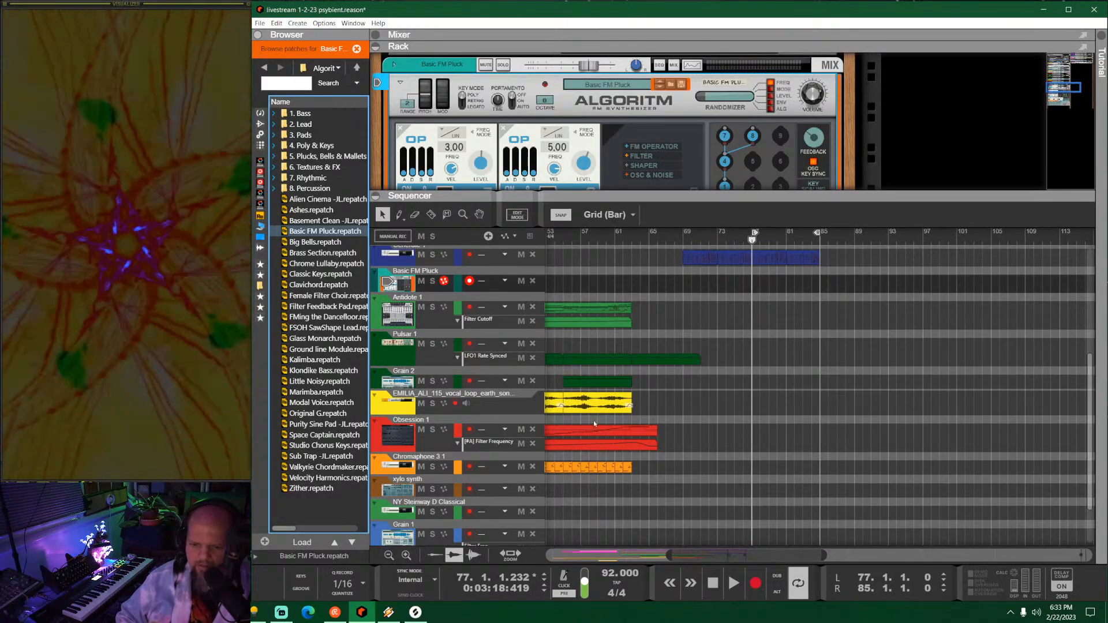
{"action": "scroll", "coordinate": [895, 330], "scroll_direction": "up", "scroll_amount": 3}
{"action": "scroll", "coordinate": [719, 379], "scroll_direction": "up", "scroll_amount": 2}
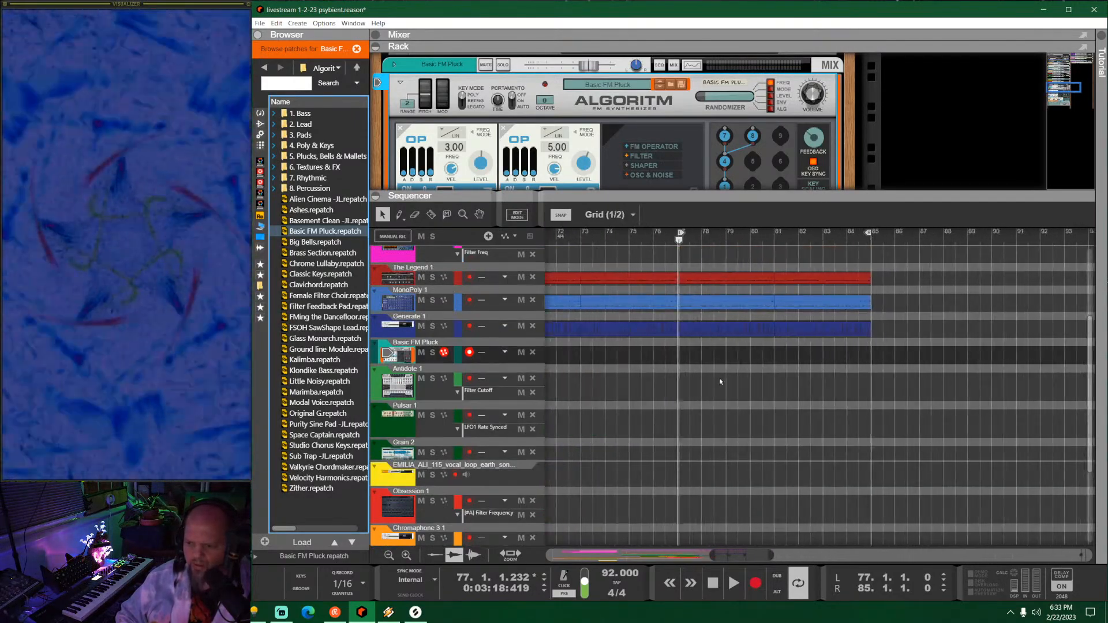
{"action": "left_click", "coordinate": [685, 355]}
{"action": "left_click_drag", "start_coordinate": [684, 355], "coordinate": [870, 355]}
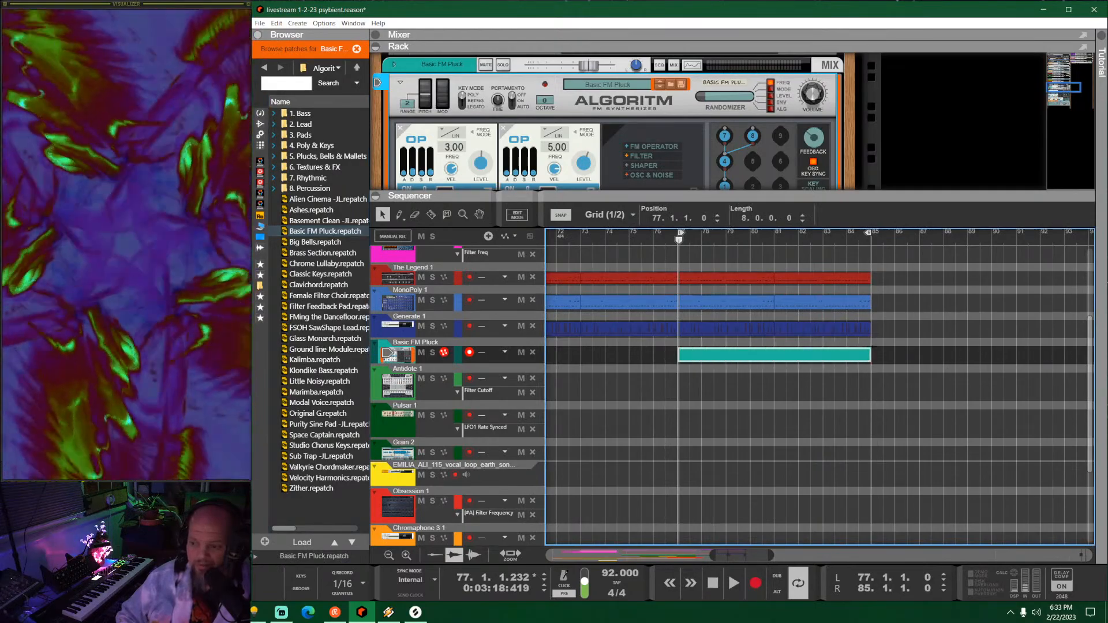
Step: Enter a melody in the Basic FM Pluck clip: D#4 and C4 for two bars each, and D#4, D4, C4 and G#3 for one bar each
{"action": "double_click", "coordinate": [748, 356]}
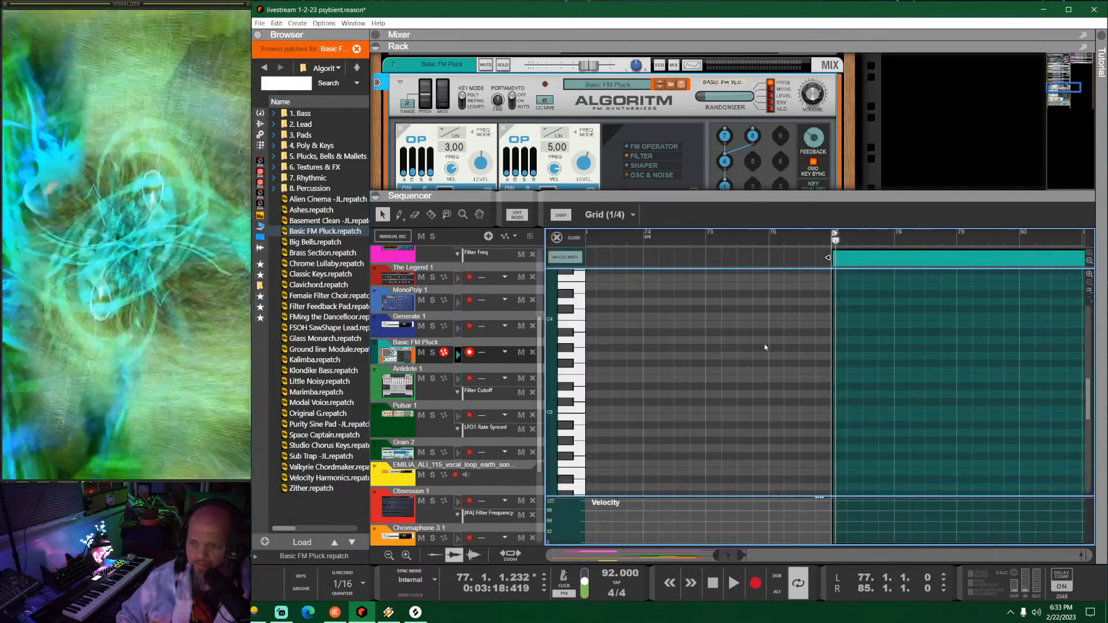
{"action": "scroll", "coordinate": [703, 340], "scroll_direction": "down", "scroll_amount": 4}
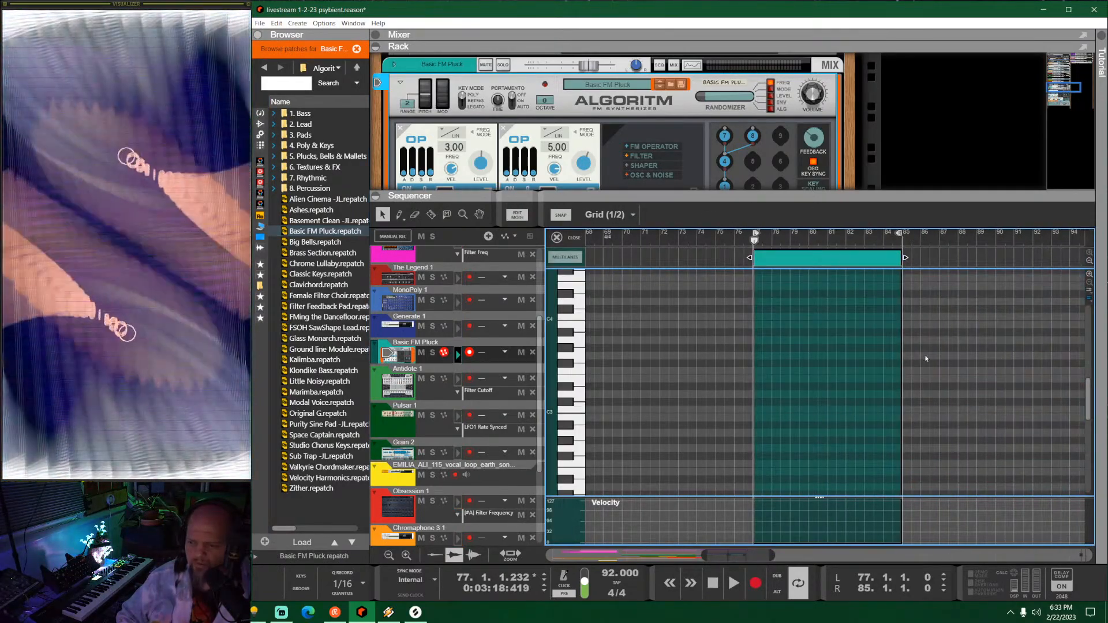
{"action": "left_click", "coordinate": [571, 293]}
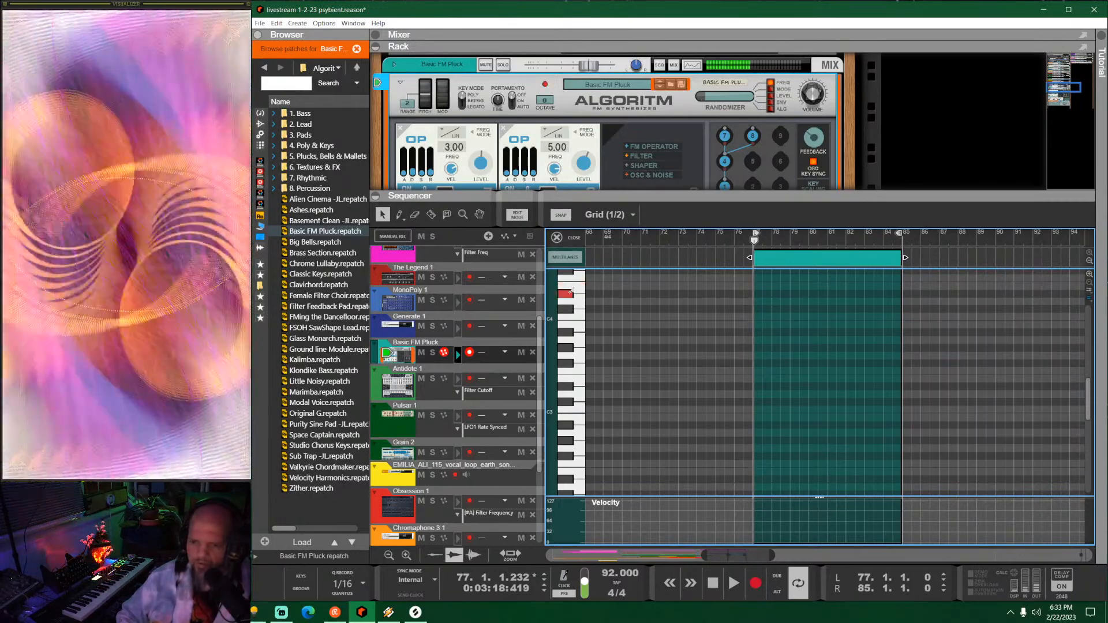
{"action": "left_click", "coordinate": [758, 293]}
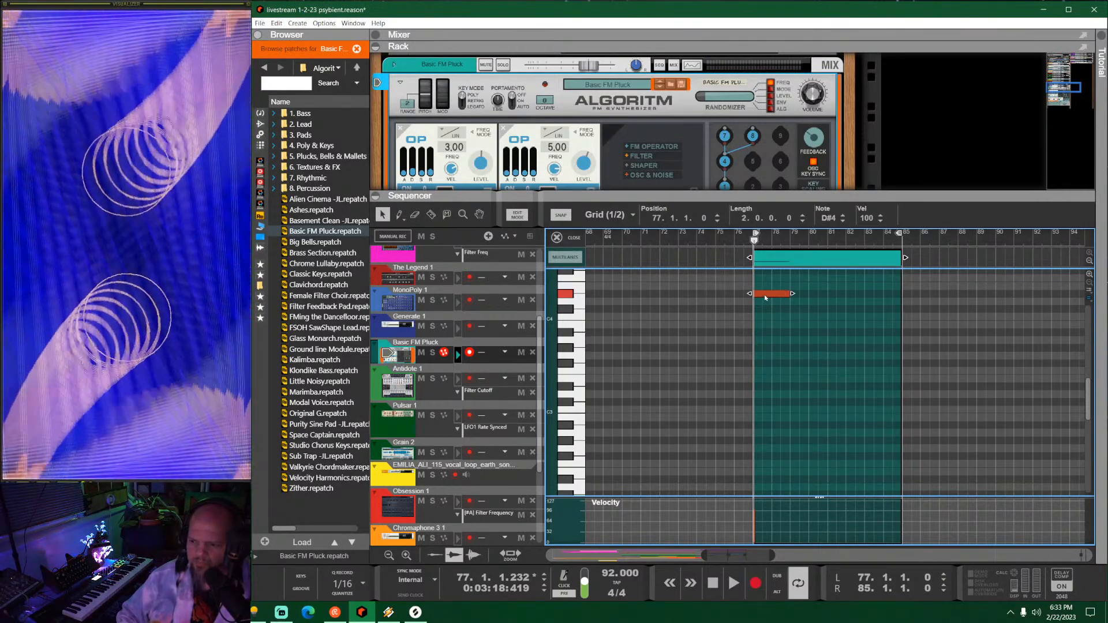
{"action": "left_click_drag", "start_coordinate": [764, 296], "coordinate": [844, 301]}
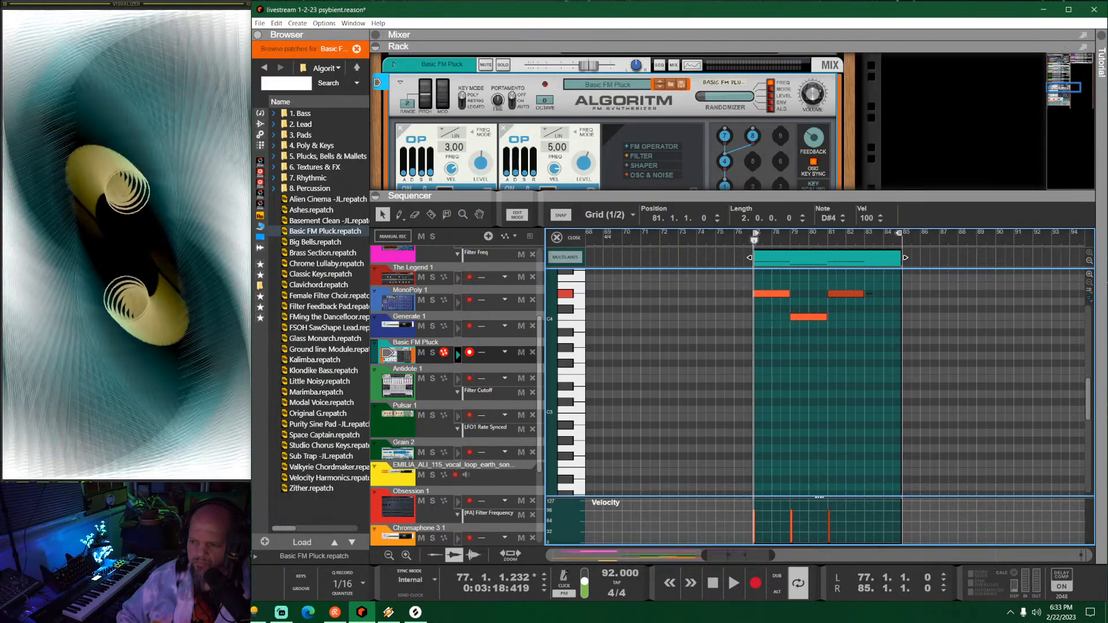
{"action": "left_click_drag", "start_coordinate": [834, 296], "coordinate": [893, 348]}
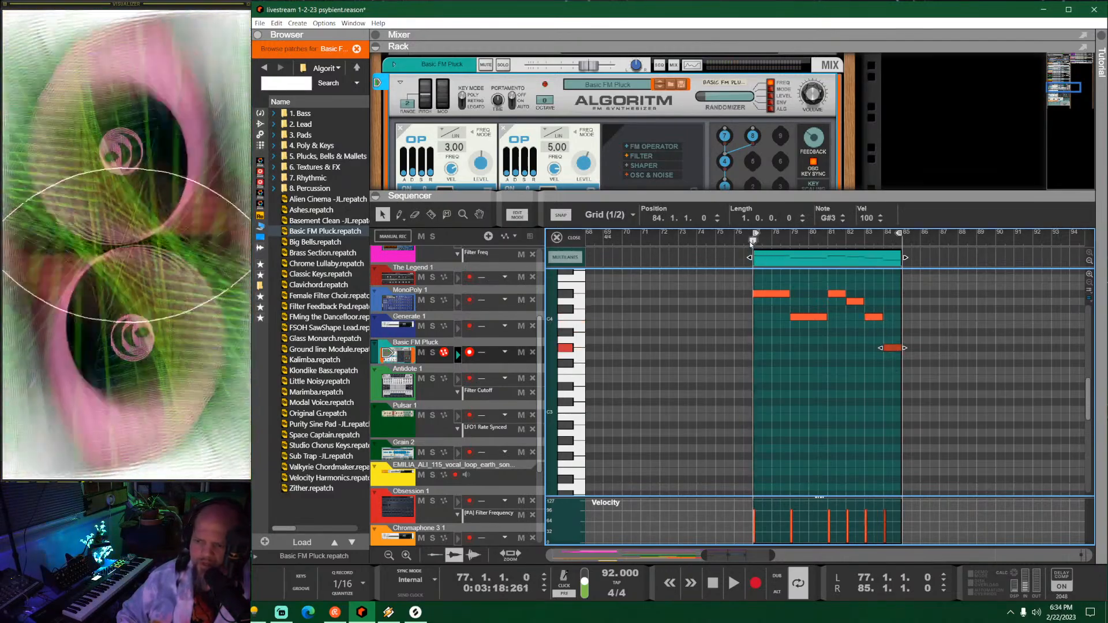
{"action": "left_click", "coordinate": [566, 240]}
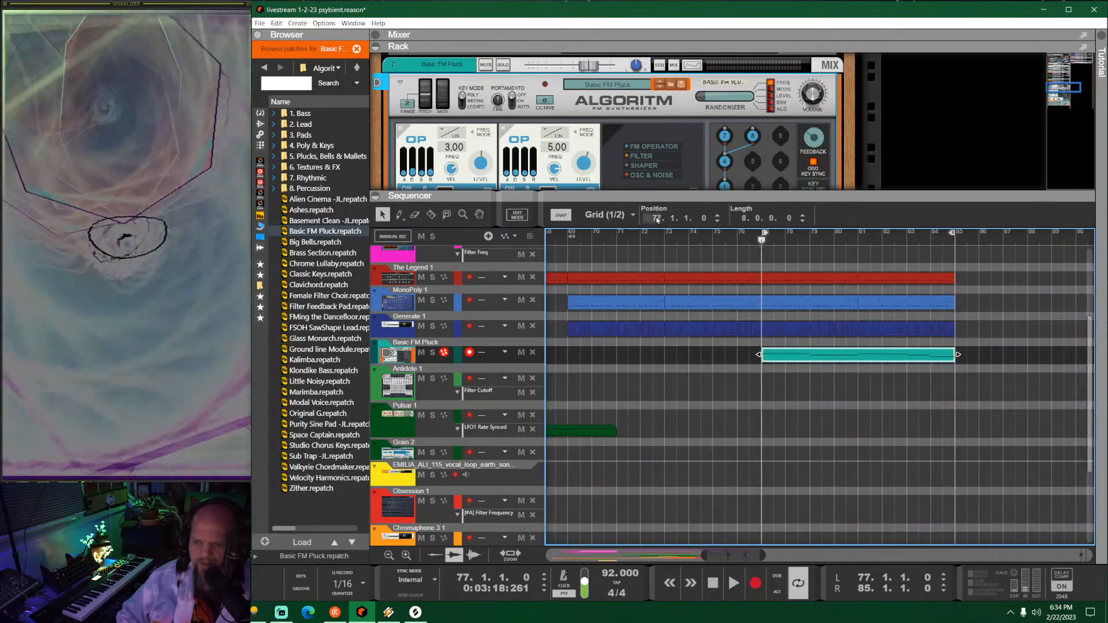
Step: Play the loop with Basic FM Pluck soloed and bring the full Algoritm panel into view
{"action": "left_click_drag", "start_coordinate": [655, 197], "coordinate": [657, 329]}
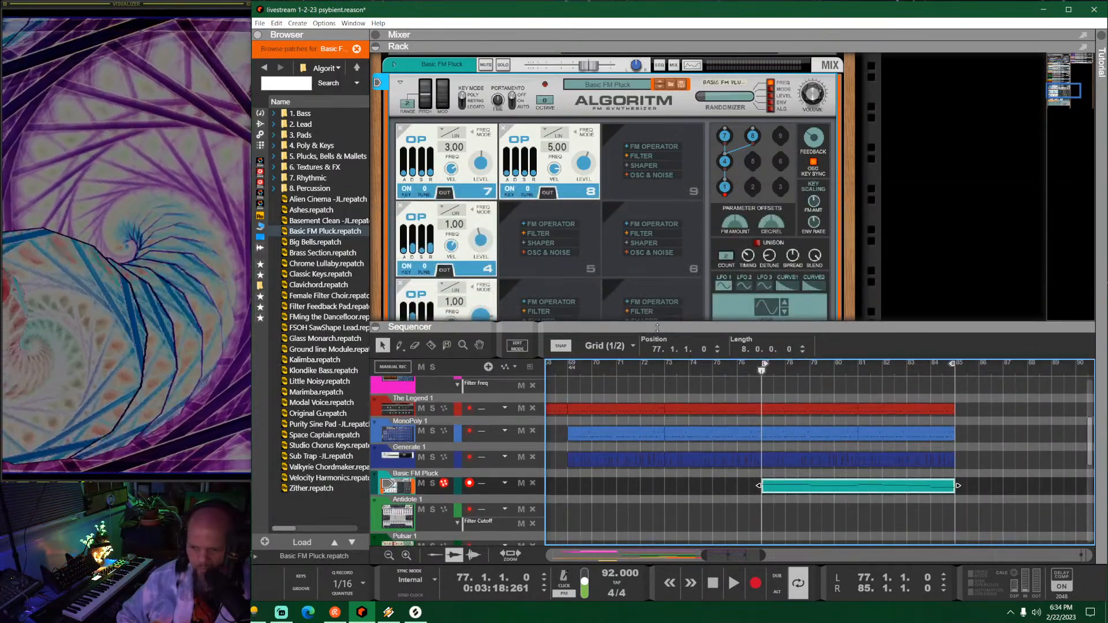
{"action": "key", "text": "space"}
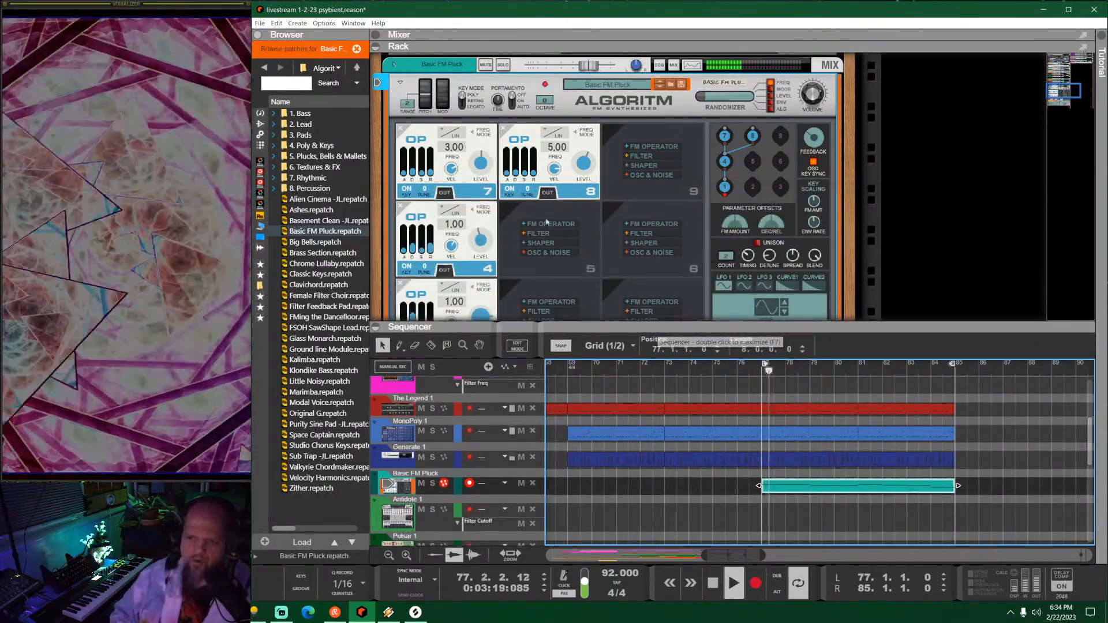
{"action": "scroll", "coordinate": [500, 182], "scroll_direction": "up", "scroll_amount": 3}
{"action": "left_click", "coordinate": [503, 172]}
{"action": "left_click_drag", "start_coordinate": [598, 328], "coordinate": [598, 449]}
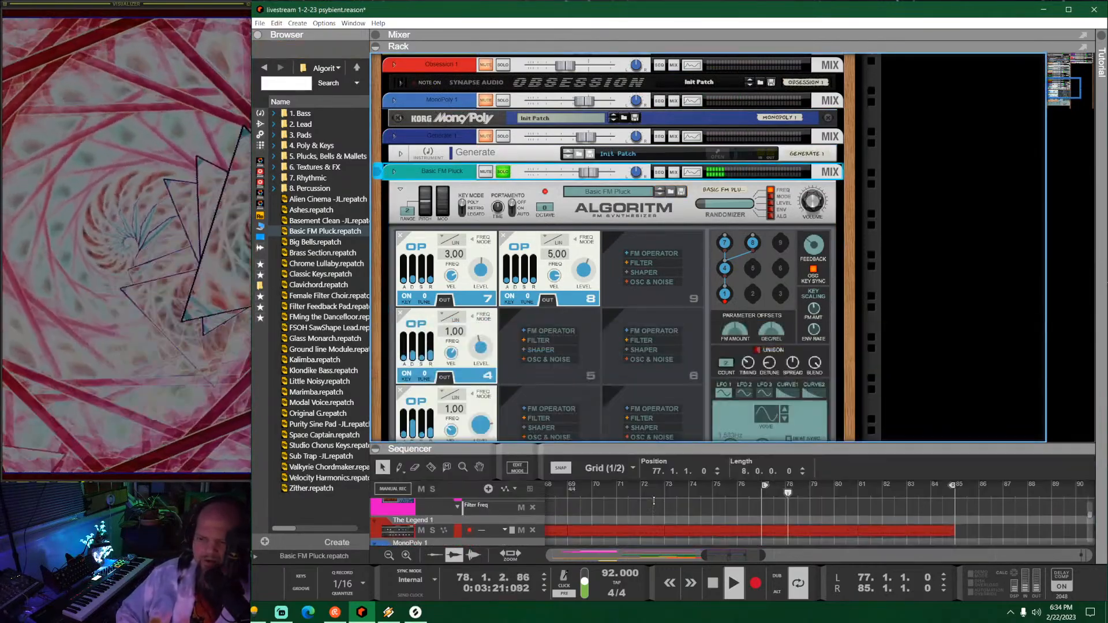
{"action": "scroll", "coordinate": [589, 323], "scroll_direction": "down", "scroll_amount": 3}
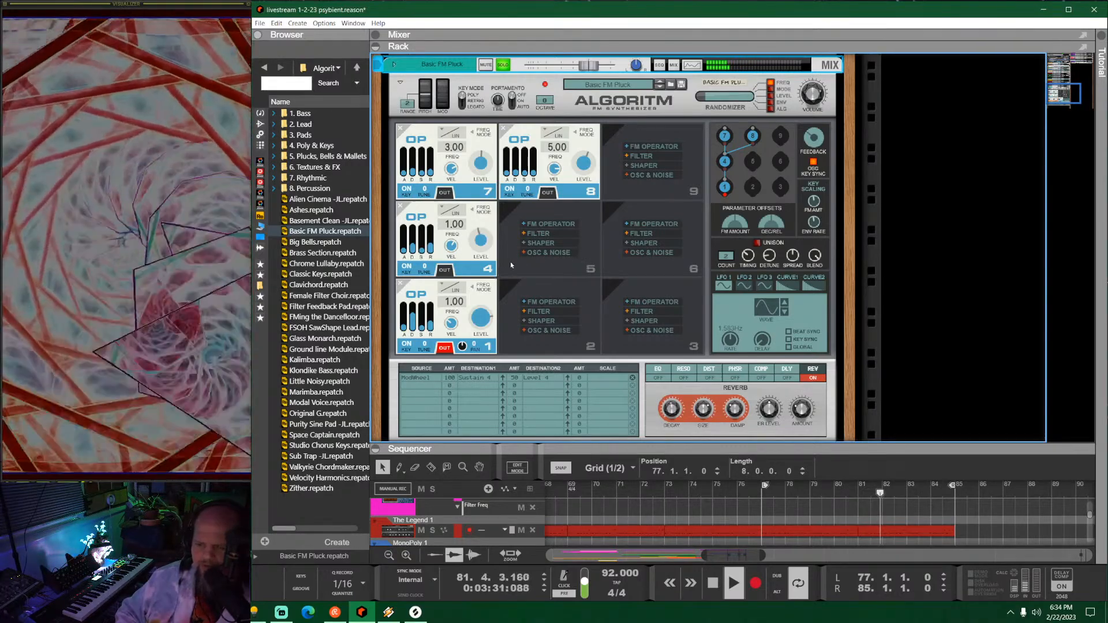
Step: Reset the Algoritm device and replace the FM operator in slot 1 with an Osc & Noise module
{"action": "right_click", "coordinate": [564, 104]}
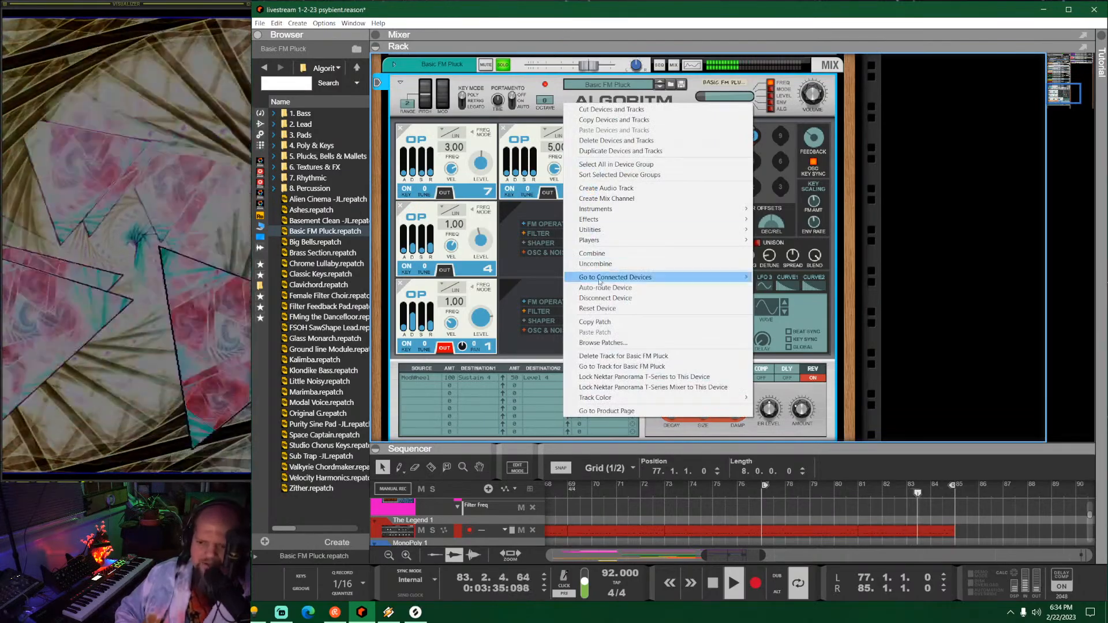
{"action": "left_click", "coordinate": [598, 308]}
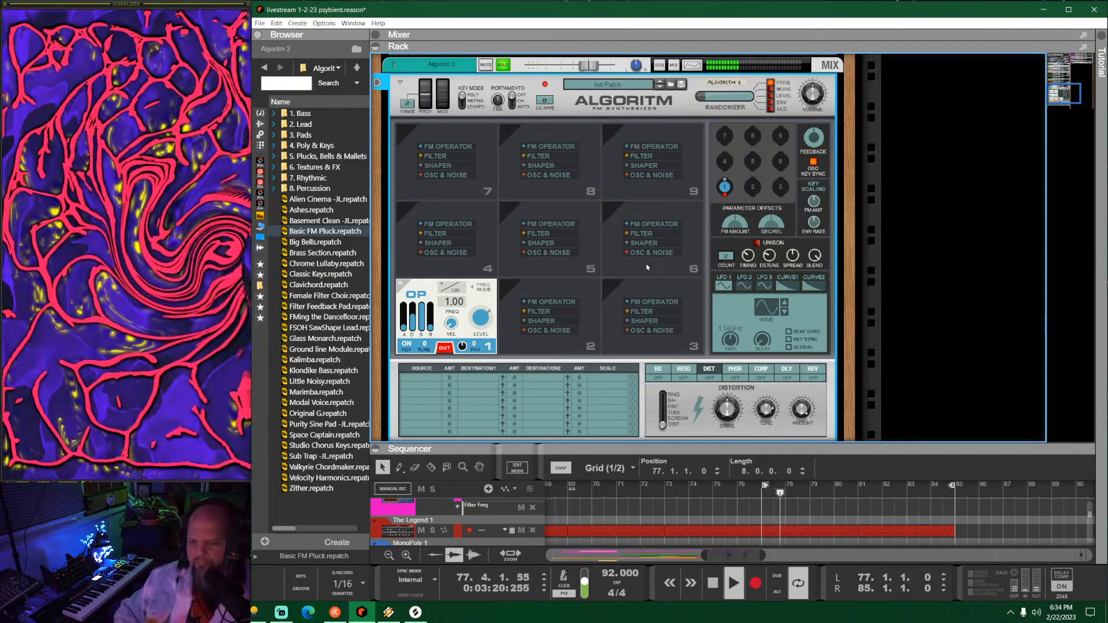
{"action": "left_click", "coordinate": [400, 283]}
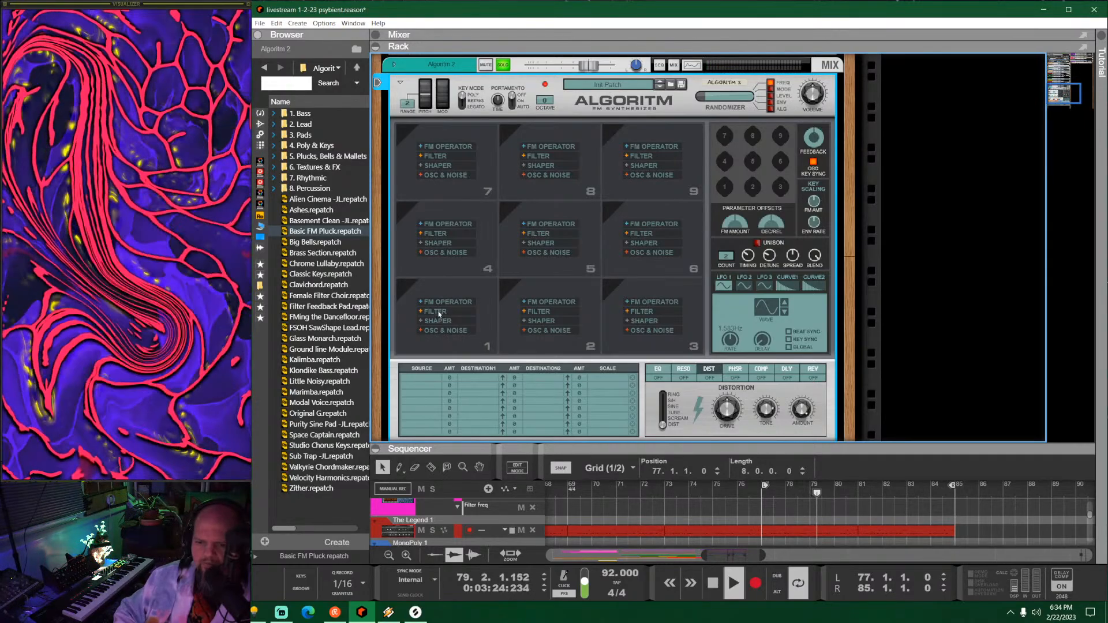
{"action": "left_click", "coordinate": [442, 332]}
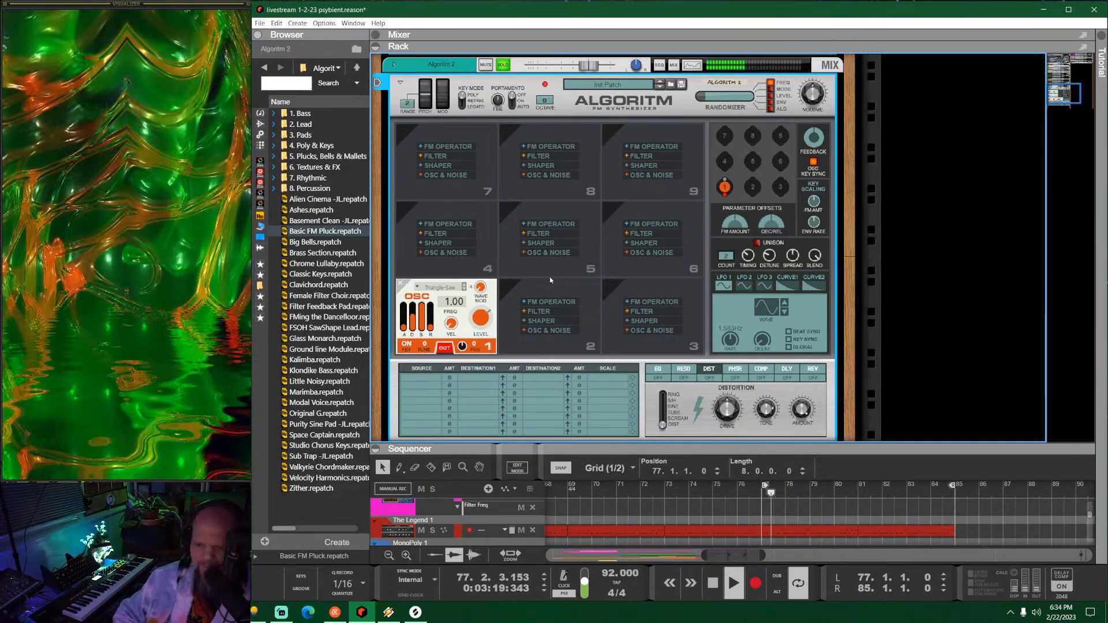
Step: Add a second Osc & Noise module in slot 4, keeping its Triangle-Saw waveform
{"action": "left_click", "coordinate": [445, 253]}
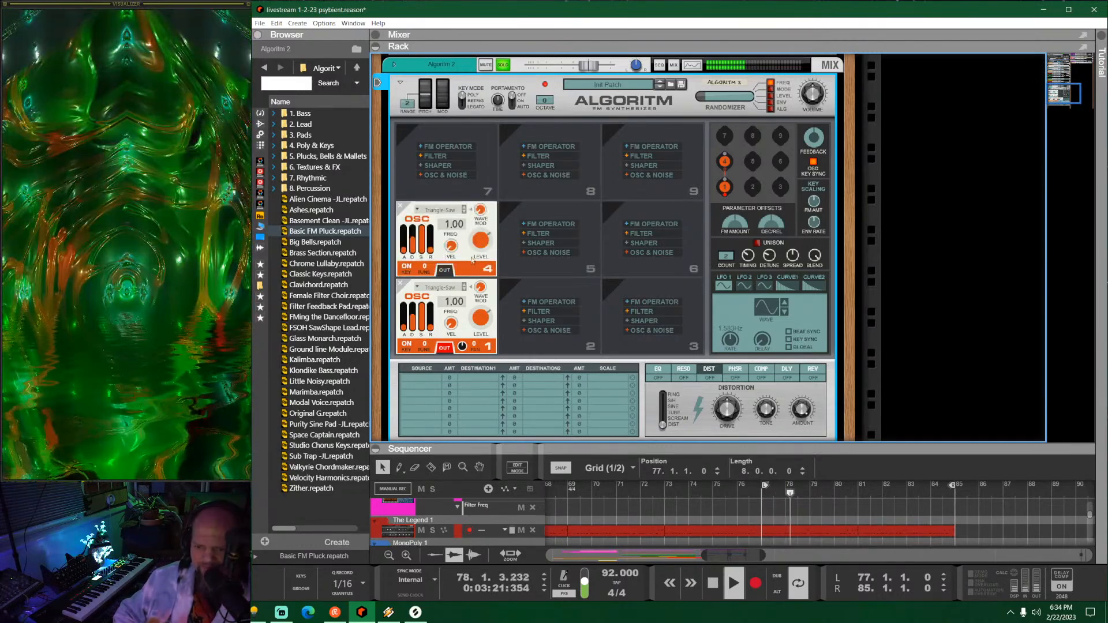
{"action": "left_click", "coordinate": [449, 211]}
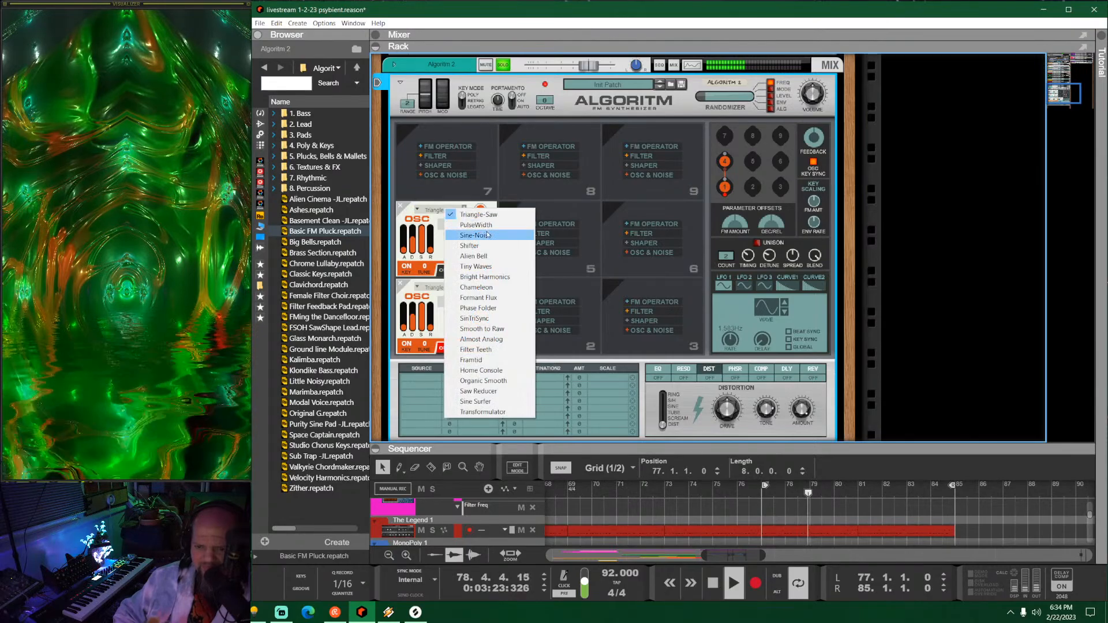
{"action": "left_click", "coordinate": [462, 185]}
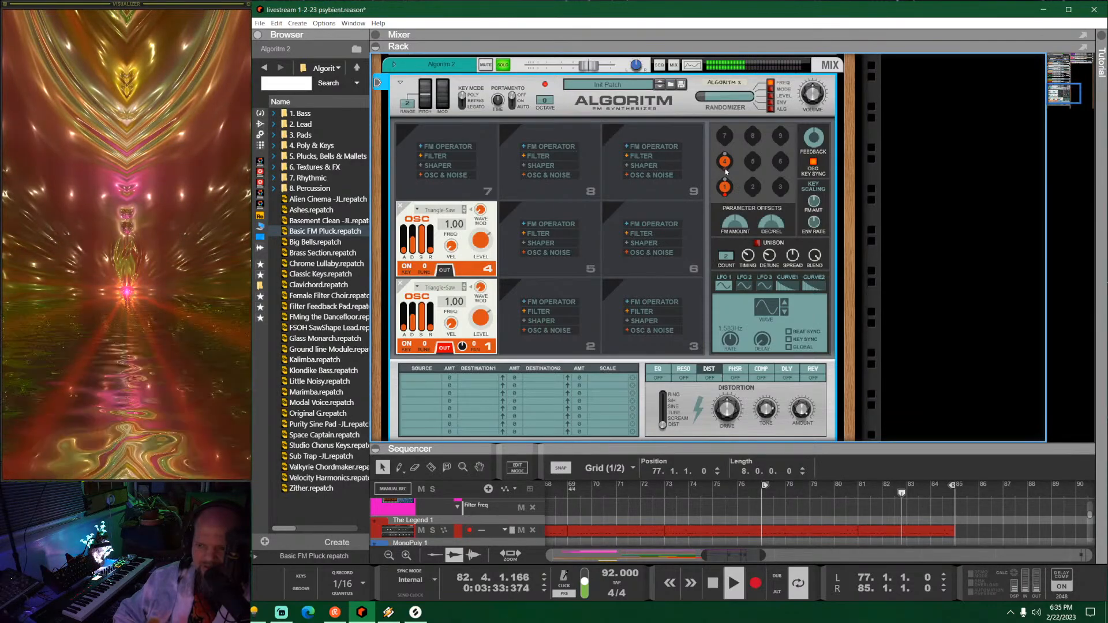
Step: Connect oscillator 4 to oscillator 1 in the algorithm matrix and adjust the level of oscillator 4
{"action": "left_click_drag", "start_coordinate": [725, 170], "coordinate": [727, 175]}
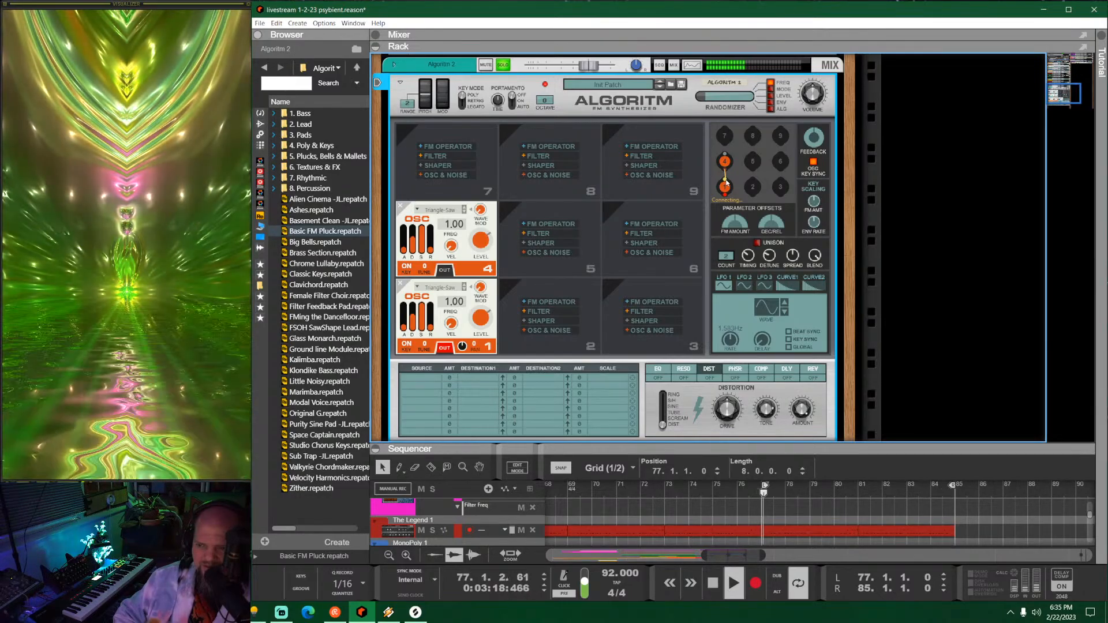
{"action": "left_click_drag", "start_coordinate": [726, 182], "coordinate": [725, 186]}
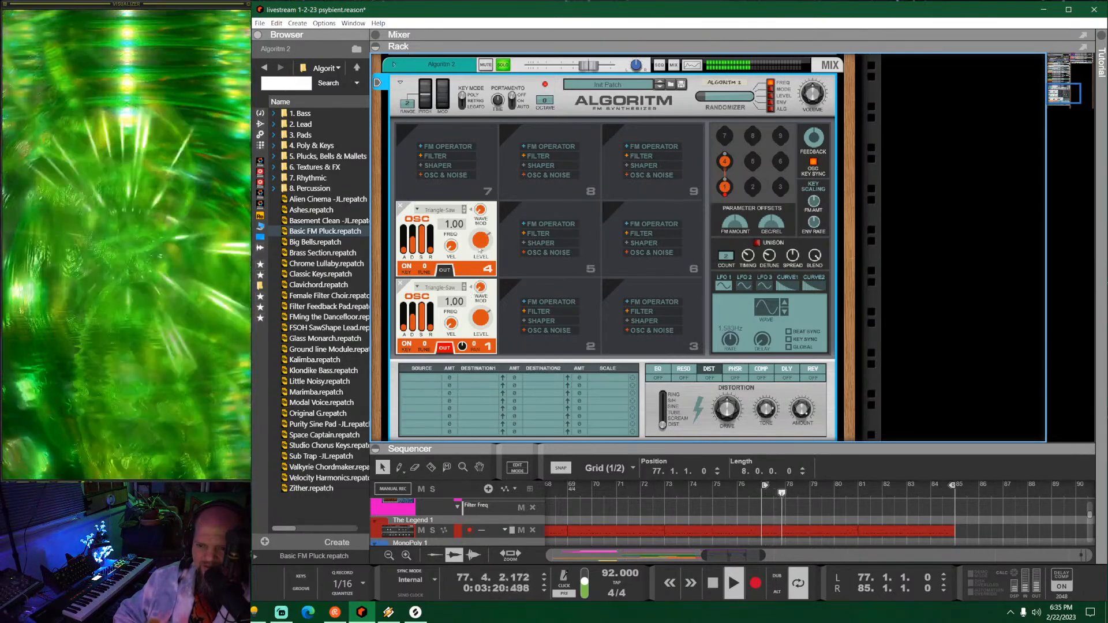
{"action": "mouse_move", "coordinate": [480, 242]}
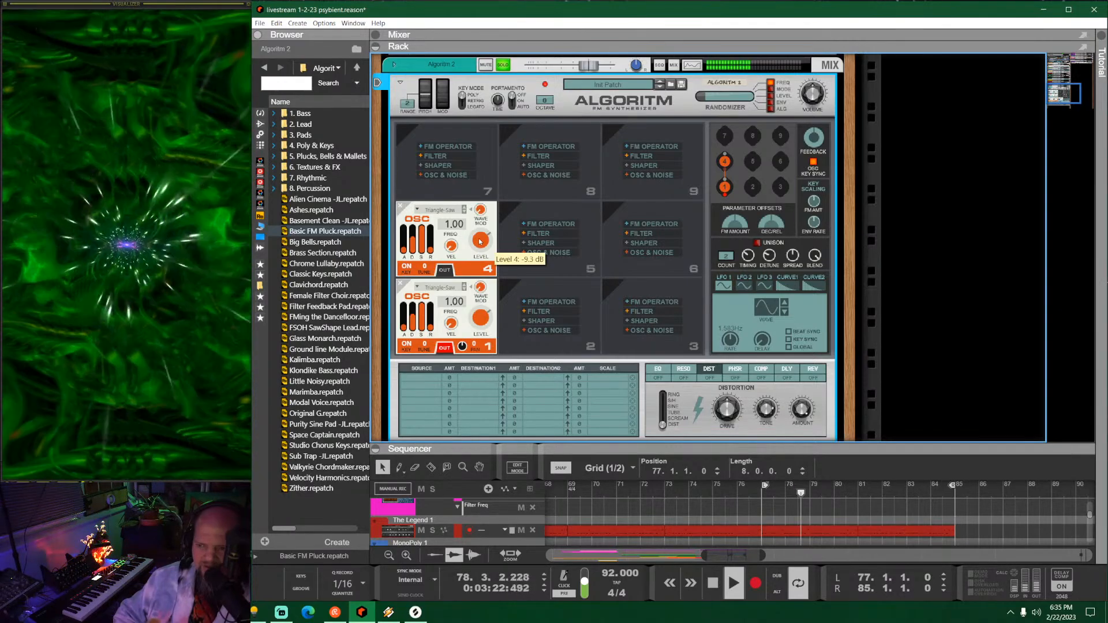
{"action": "left_click_drag", "start_coordinate": [480, 242], "coordinate": [491, 240]}
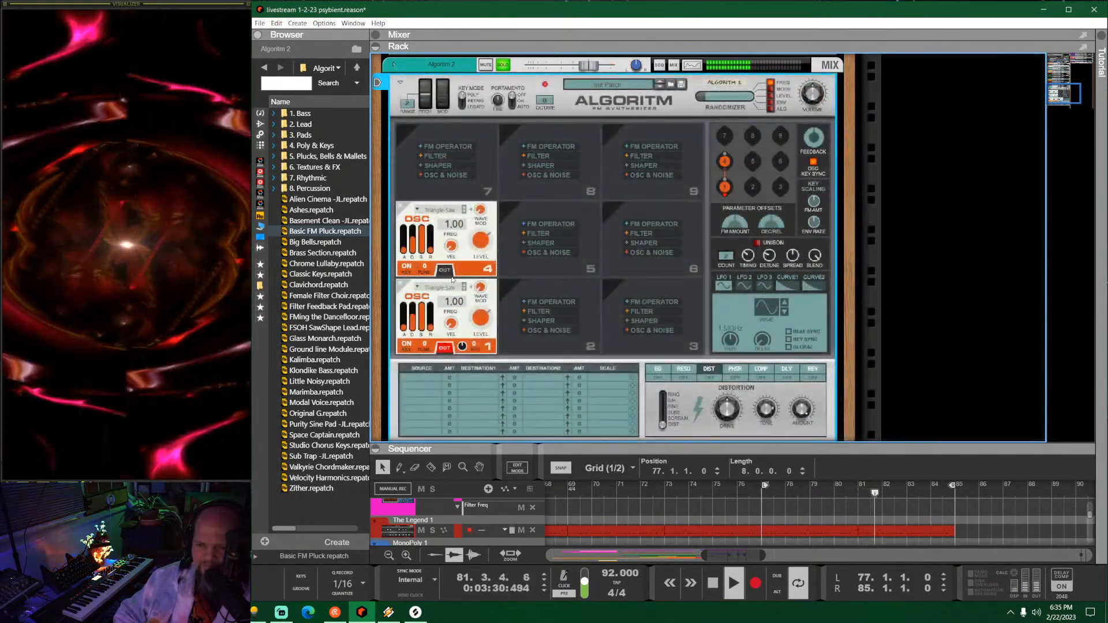
Step: Try oscillator 4 at a frequency ratio of 0.02, auditioning its direct output, waveform and level
{"action": "left_click", "coordinate": [445, 271]}
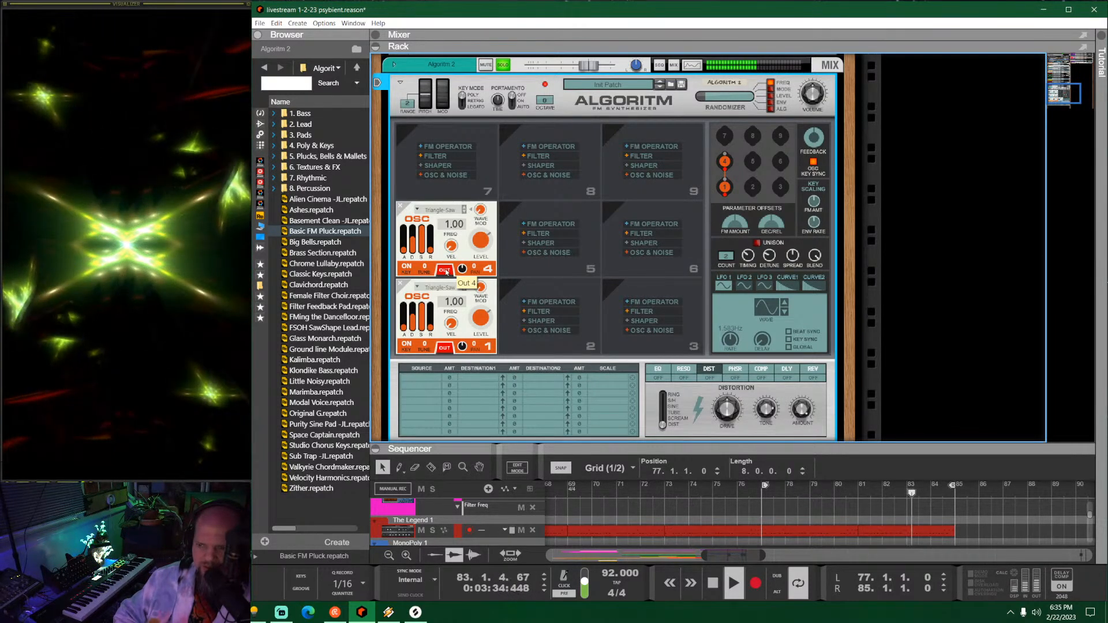
{"action": "left_click", "coordinate": [445, 271]}
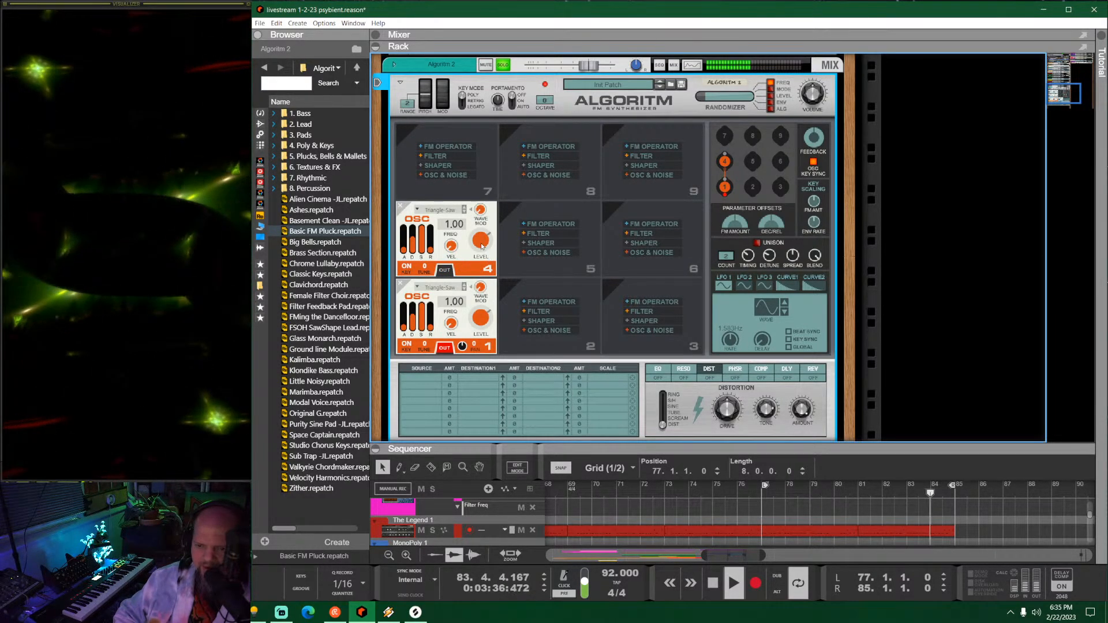
{"action": "mouse_move", "coordinate": [450, 225]}
{"action": "left_mouse_down"}
{"action": "mouse_move", "coordinate": [448, 236]}
{"action": "mouse_move", "coordinate": [467, 226]}
{"action": "left_mouse_up"}
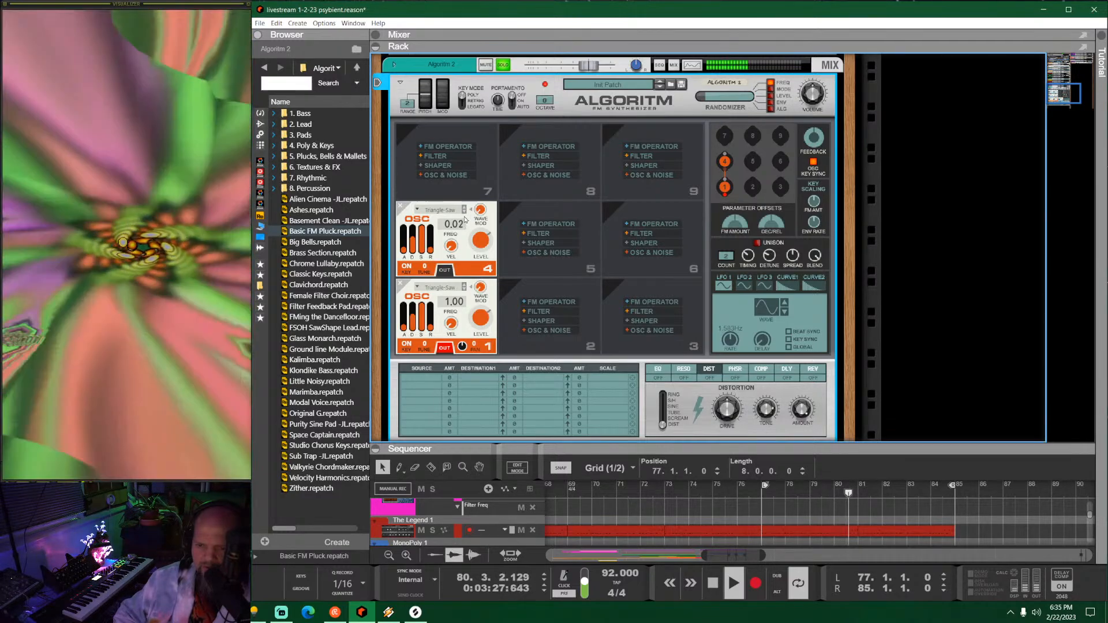
{"action": "left_click", "coordinate": [465, 212]}
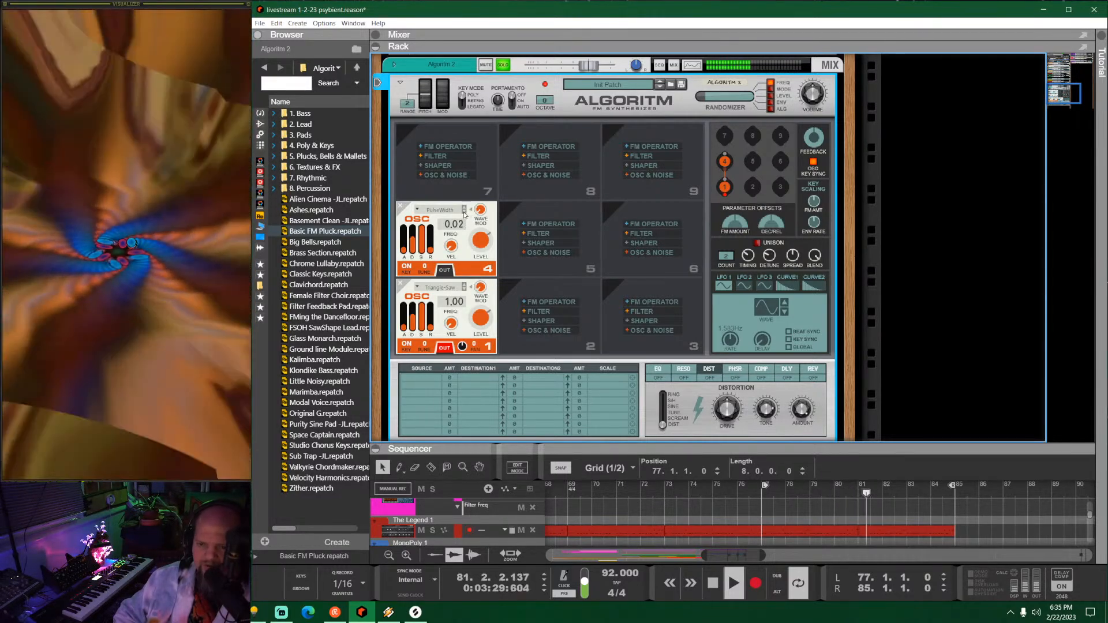
{"action": "left_click", "coordinate": [465, 212]}
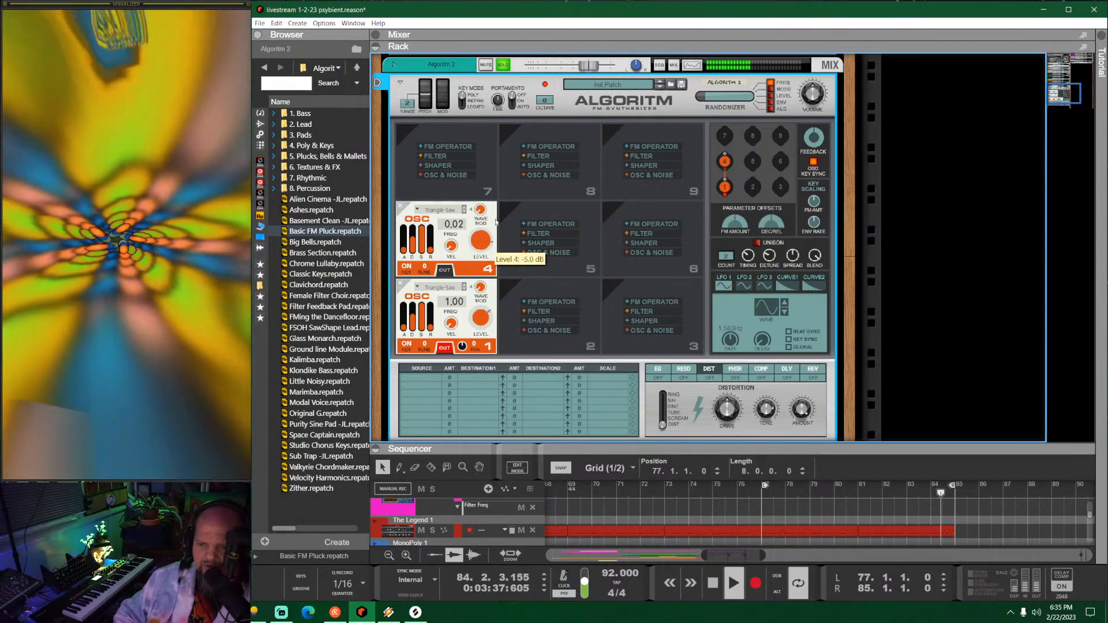
{"action": "left_click_drag", "start_coordinate": [511, 186], "coordinate": [508, 230]}
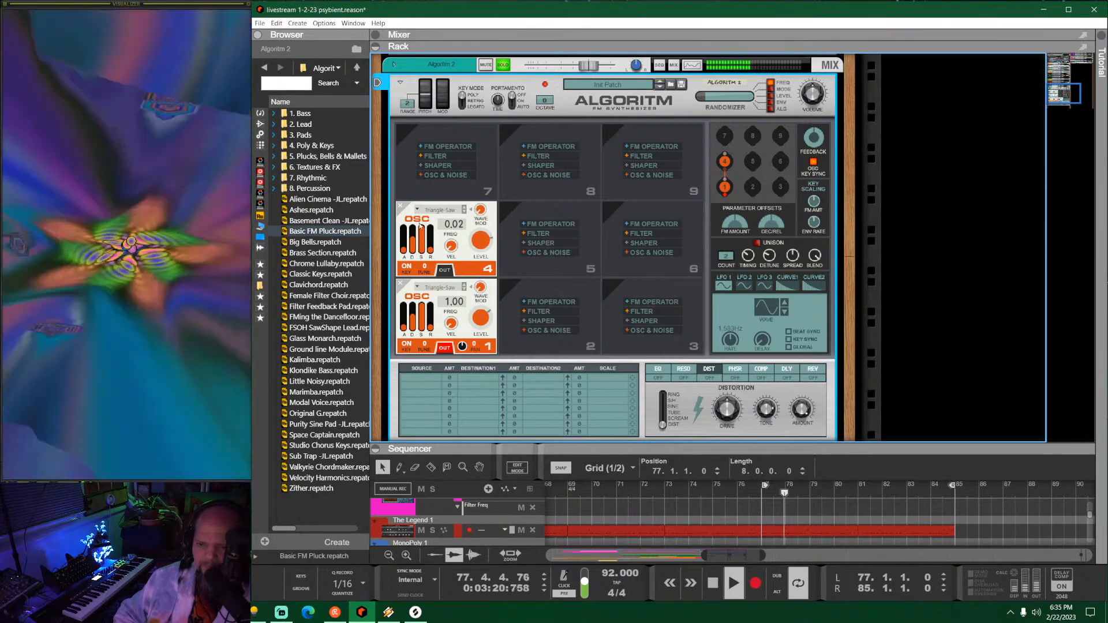
Step: Remove and re-add the Osc & Noise module in slot 4, setting its frequency ratio to 1.01
{"action": "left_click", "coordinate": [403, 209]}
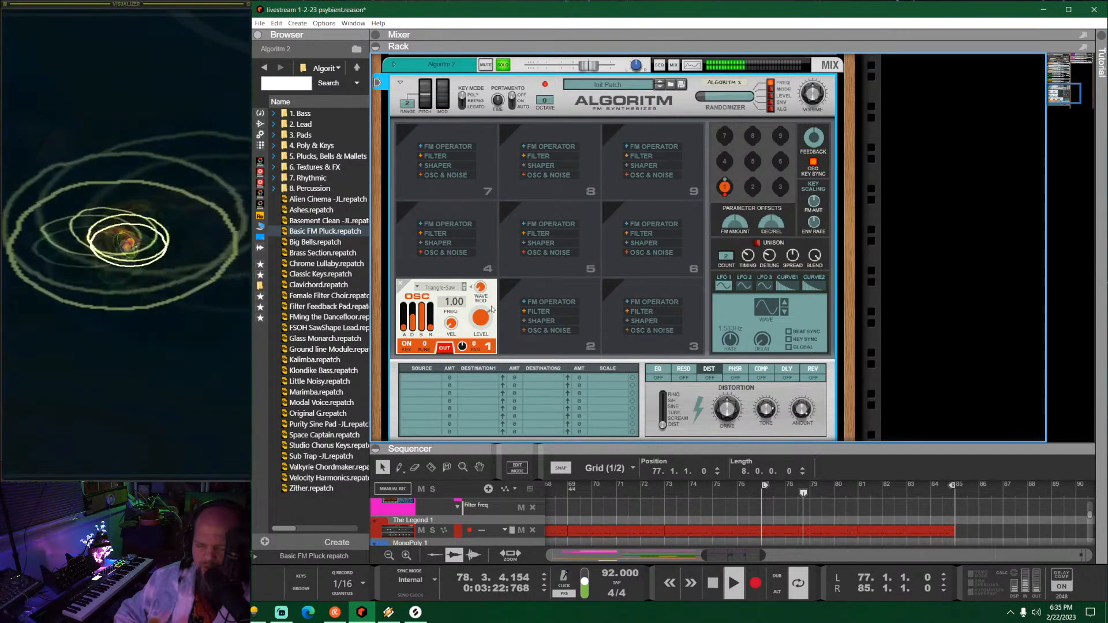
{"action": "left_click", "coordinate": [435, 254]}
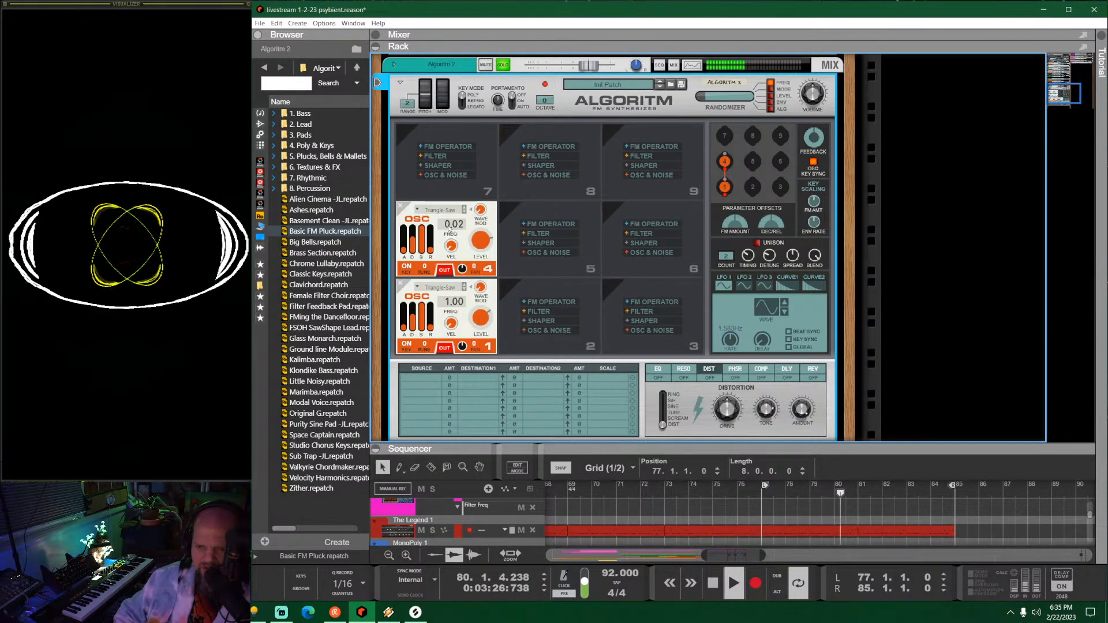
{"action": "mouse_move", "coordinate": [448, 226]}
{"action": "left_mouse_down"}
{"action": "mouse_move", "coordinate": [452, 214]}
{"action": "mouse_move", "coordinate": [462, 225]}
{"action": "left_mouse_up"}
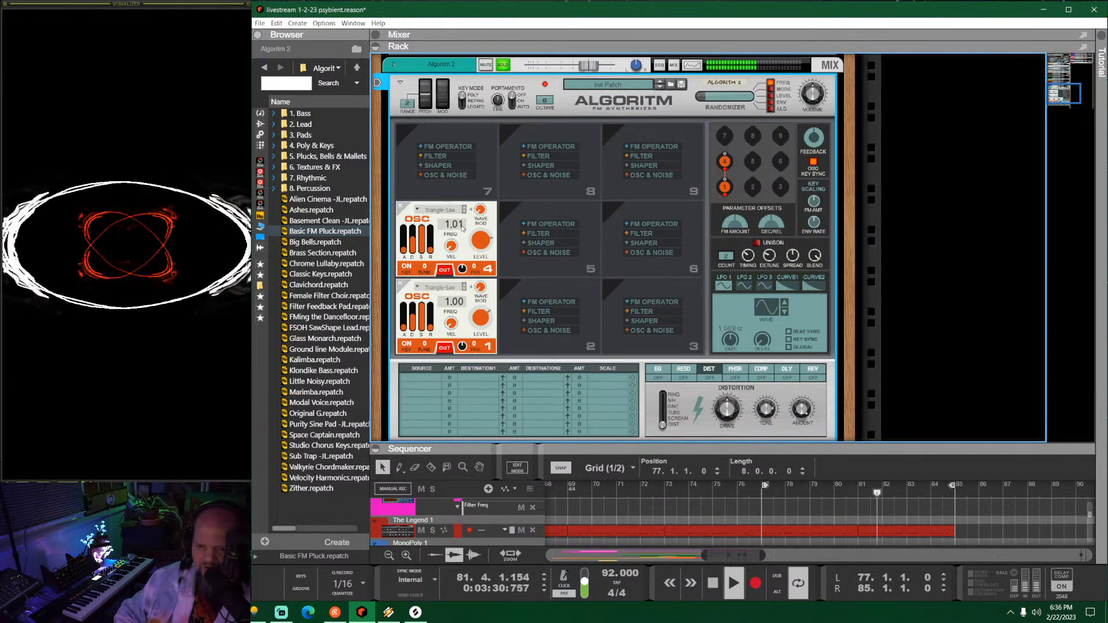
Step: Add an Osc & Noise module in slot 7 and send it to the output
{"action": "left_click", "coordinate": [429, 176]}
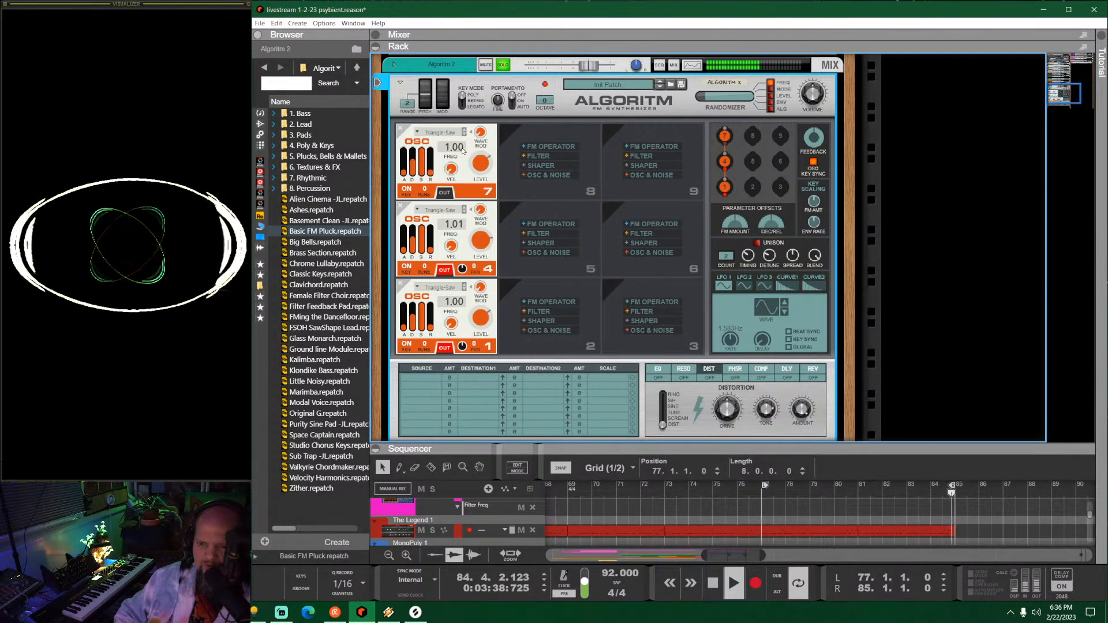
{"action": "left_click_drag", "start_coordinate": [463, 151], "coordinate": [463, 154]}
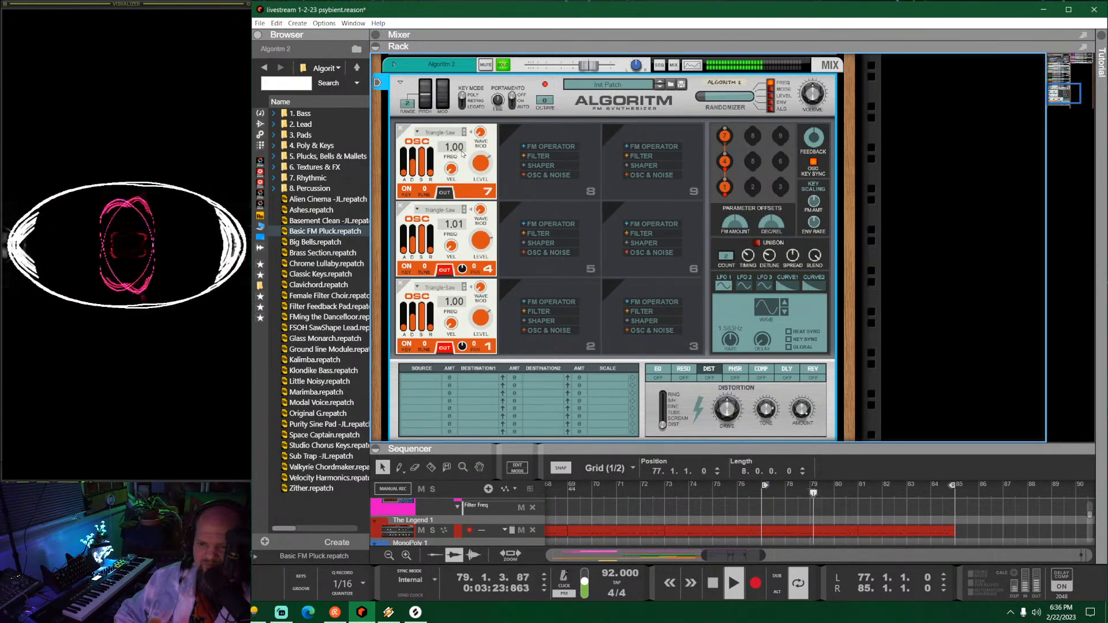
{"action": "left_click", "coordinate": [447, 194]}
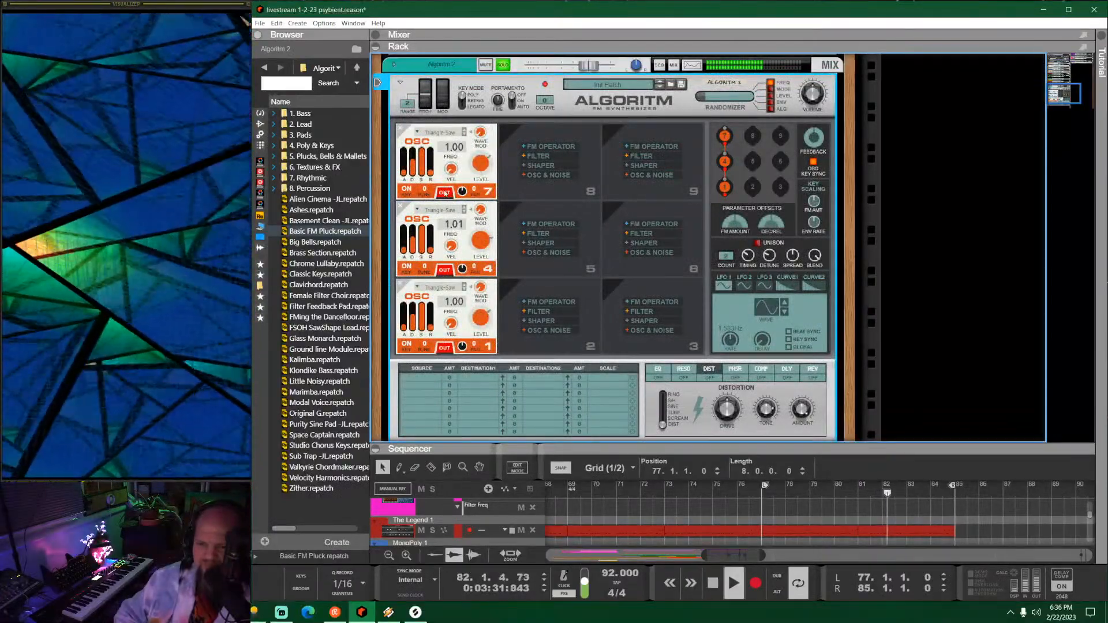
Step: Switch off the outputs of the oscillators in slots 7 and 4 and remove both modules
{"action": "left_click", "coordinate": [445, 193]}
{"action": "left_click", "coordinate": [445, 270]}
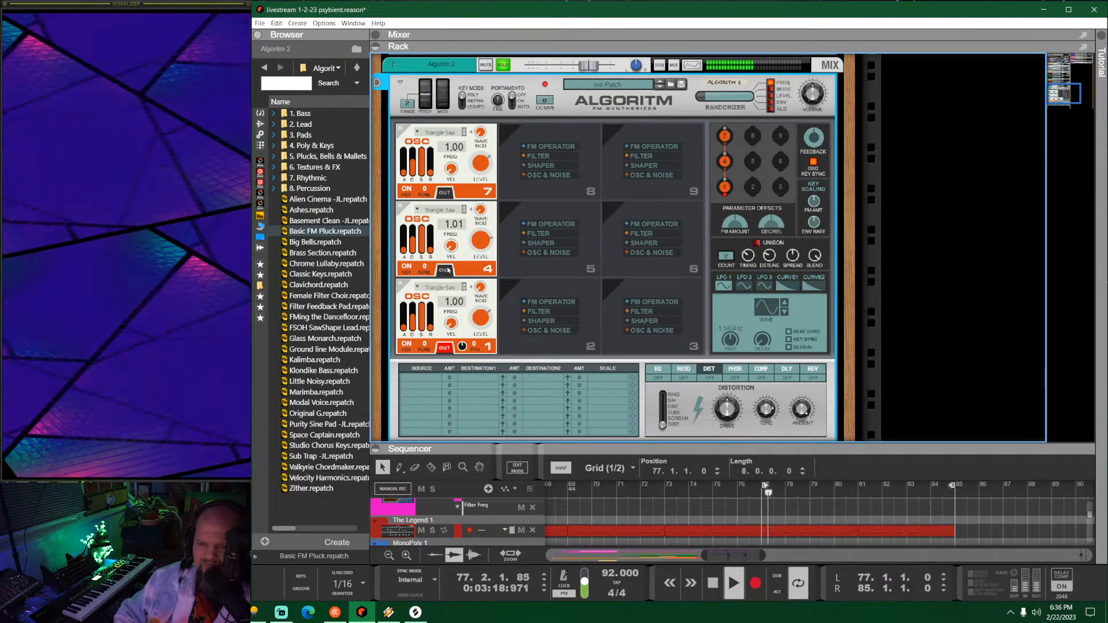
{"action": "left_click", "coordinate": [400, 205]}
{"action": "left_click", "coordinate": [400, 129]}
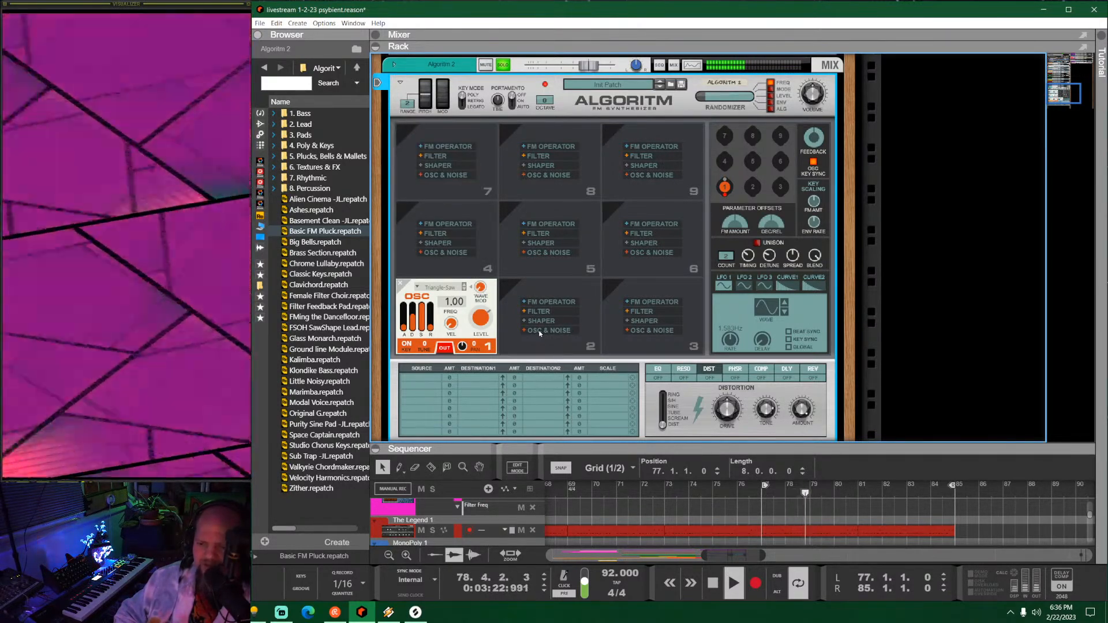
Step: Add Osc & Noise modules in slots 2 and 3, both sent to the output, with frequency ratios 0.99 and 1.01
{"action": "left_click", "coordinate": [540, 331]}
{"action": "left_click", "coordinate": [651, 330]}
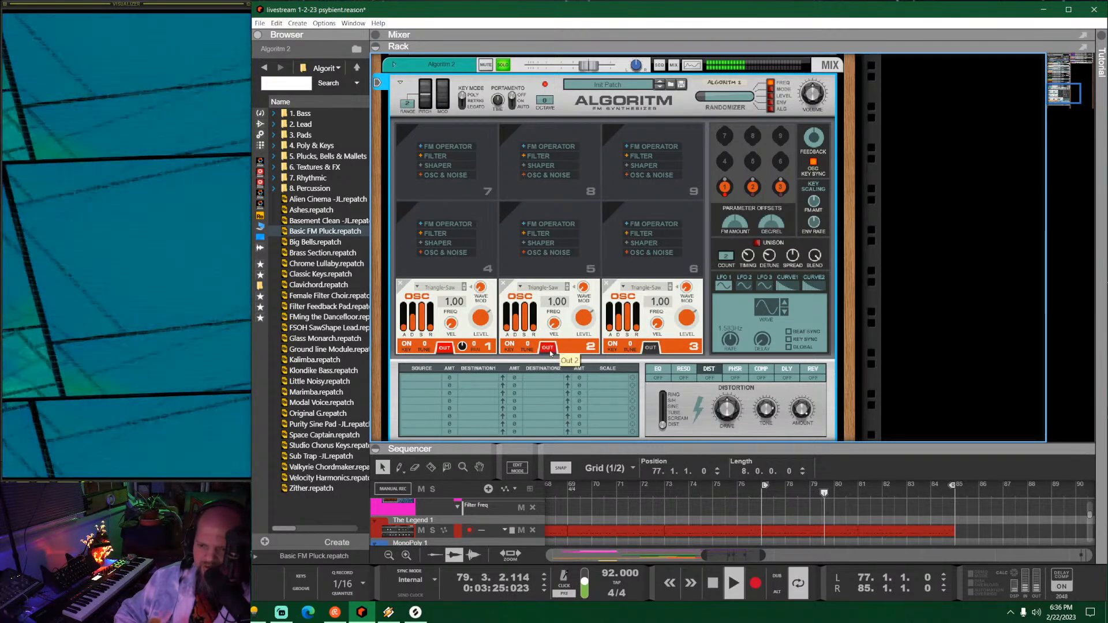
{"action": "left_click", "coordinate": [548, 347]}
{"action": "left_click", "coordinate": [651, 347]}
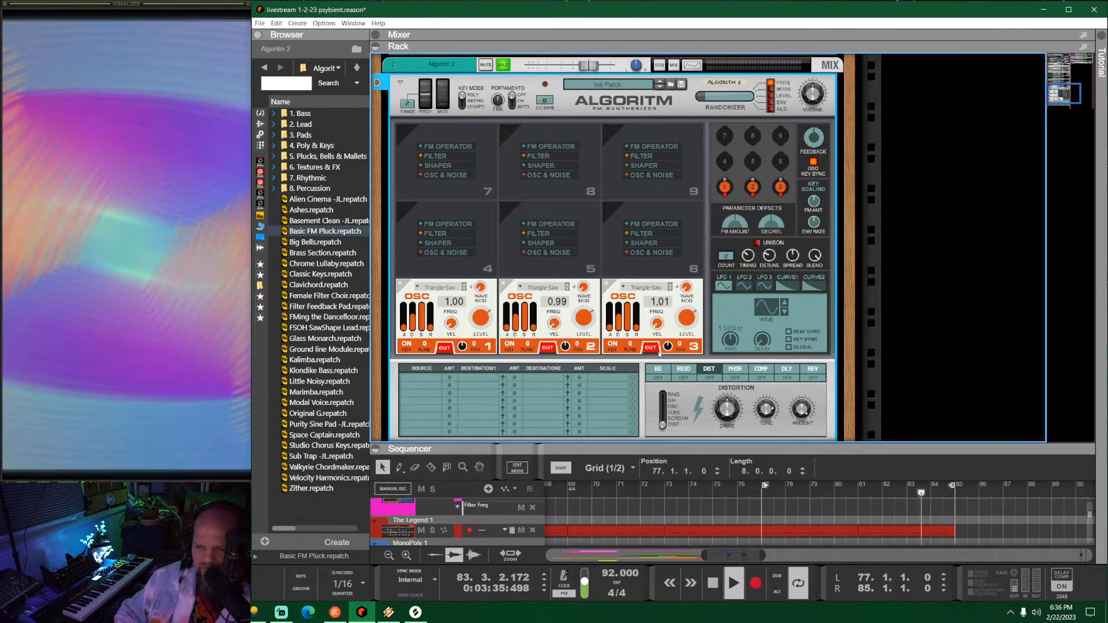
Step: Replay the loop from bar 77 and enable Unison with a count of 4
{"action": "left_click", "coordinate": [765, 498]}
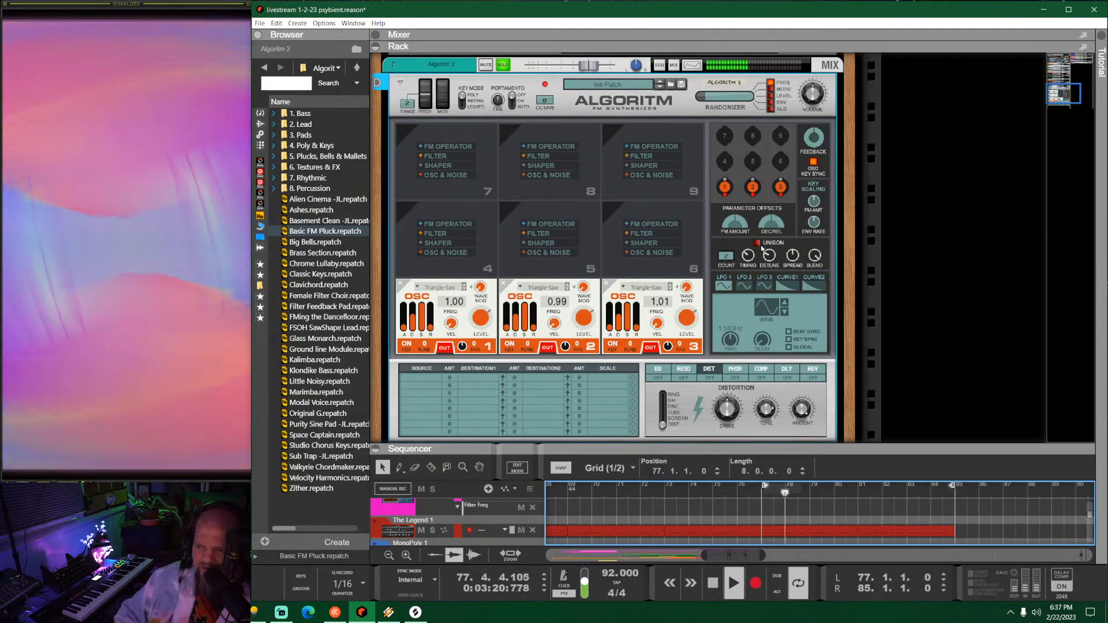
{"action": "left_click", "coordinate": [757, 243]}
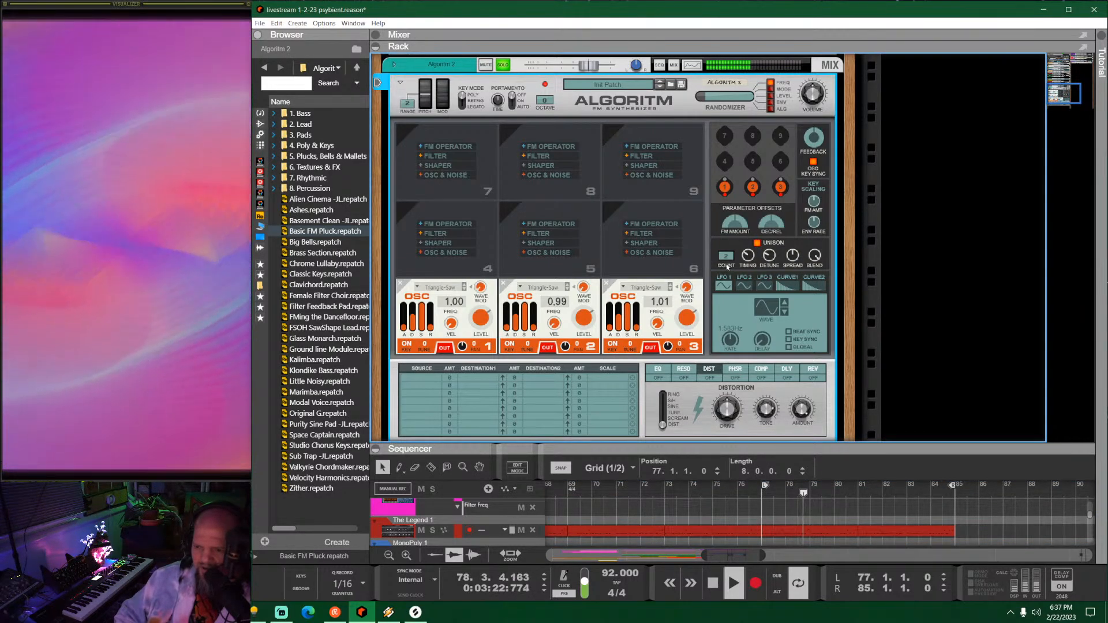
{"action": "left_click_drag", "start_coordinate": [728, 257], "coordinate": [731, 249]}
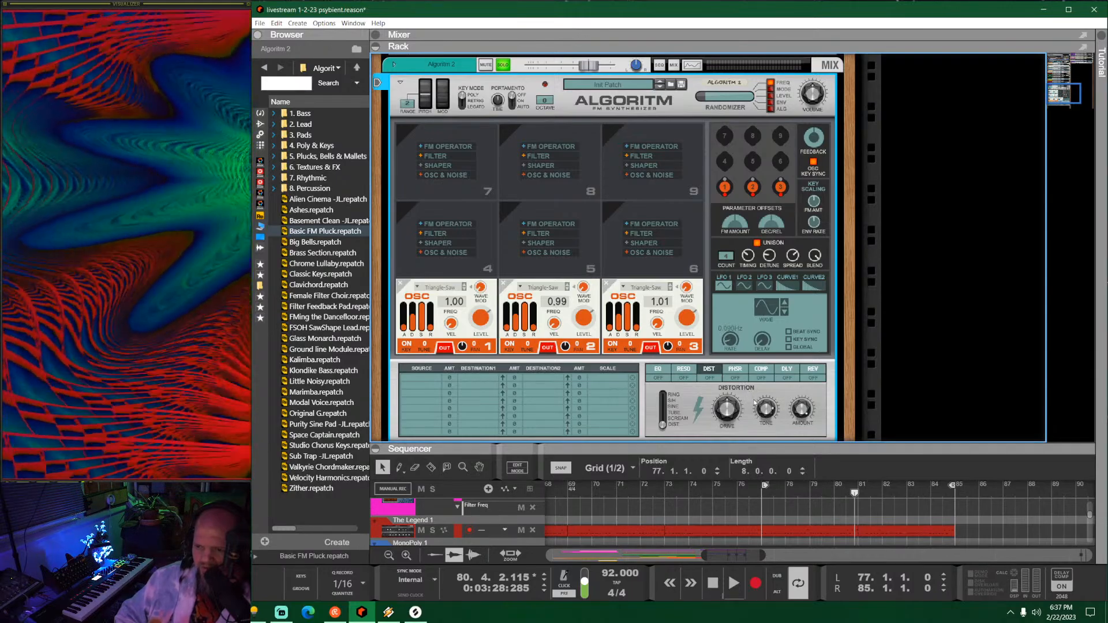
Step: Assign LFO 1, LFO 2 and LFO 3 as the sources of the first three modulation matrix rows
{"action": "left_click", "coordinate": [420, 378]}
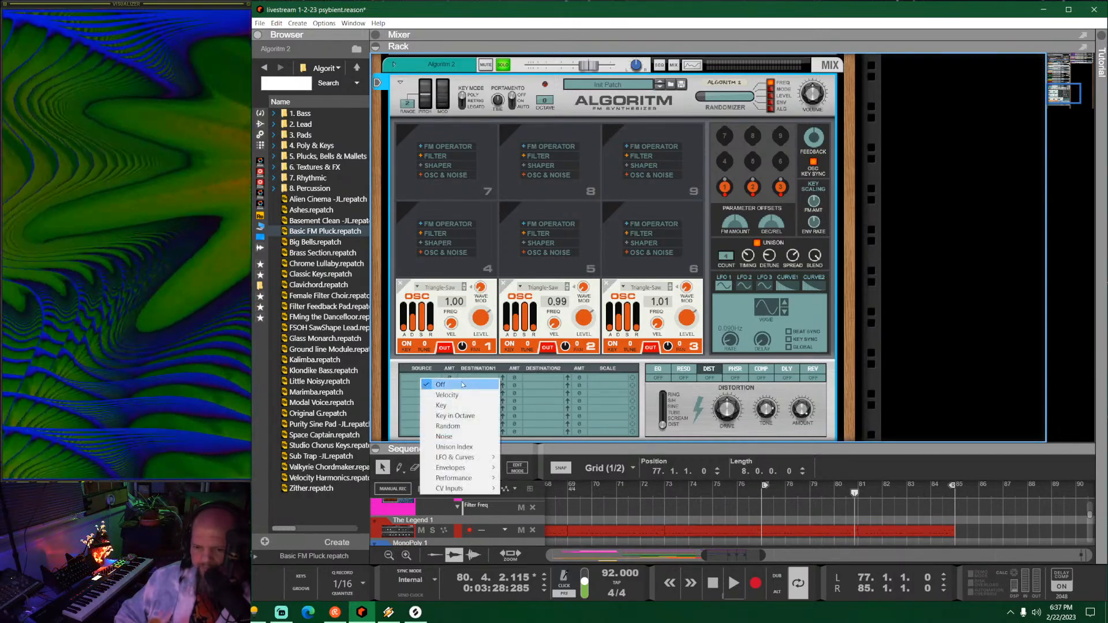
{"action": "mouse_move", "coordinate": [475, 458]}
{"action": "left_click", "coordinate": [522, 457]}
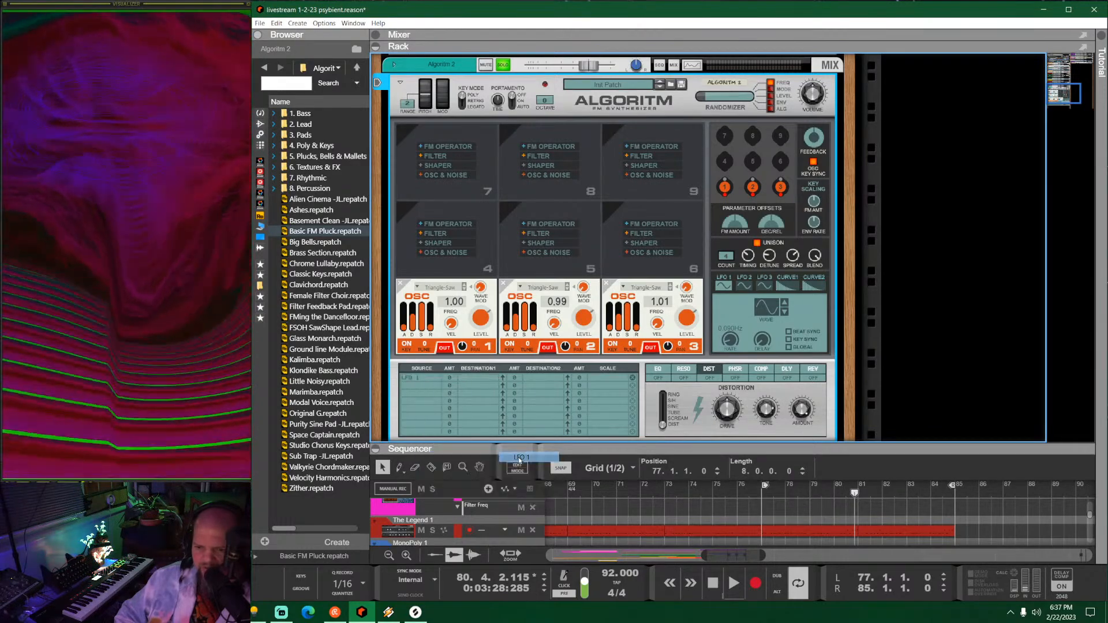
{"action": "left_click", "coordinate": [425, 386]}
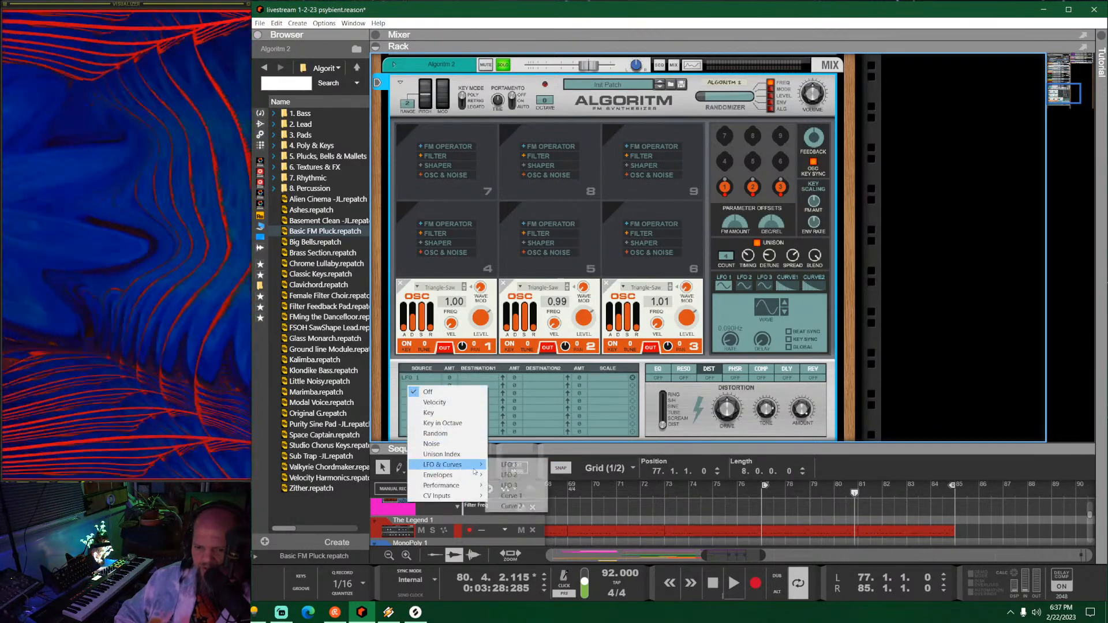
{"action": "left_click", "coordinate": [519, 475]}
{"action": "left_click", "coordinate": [409, 395]}
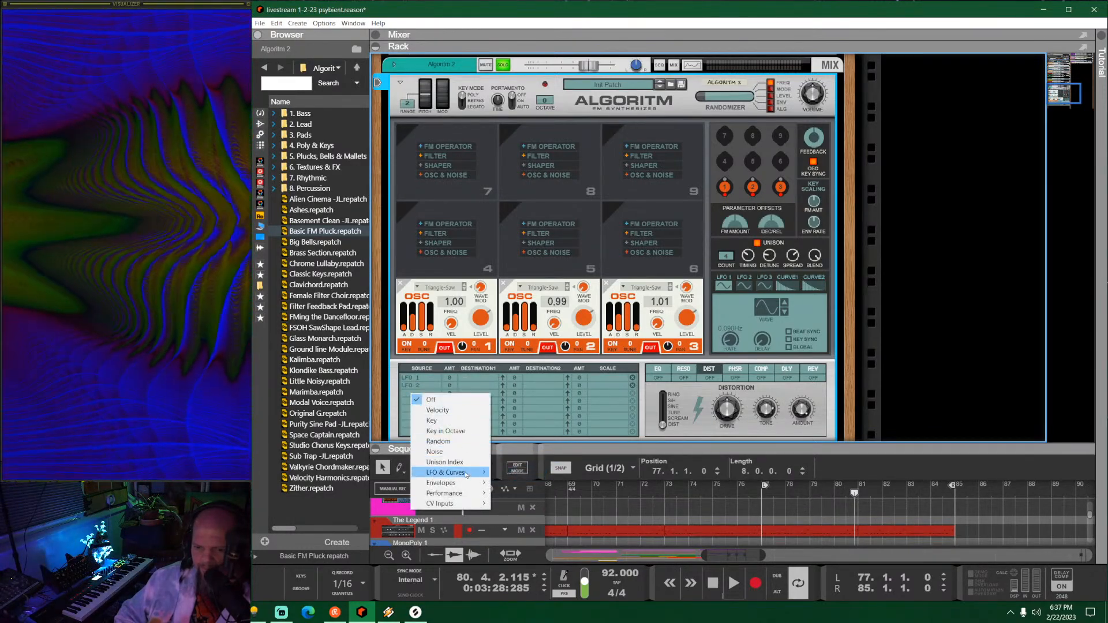
{"action": "left_click", "coordinate": [514, 493]}
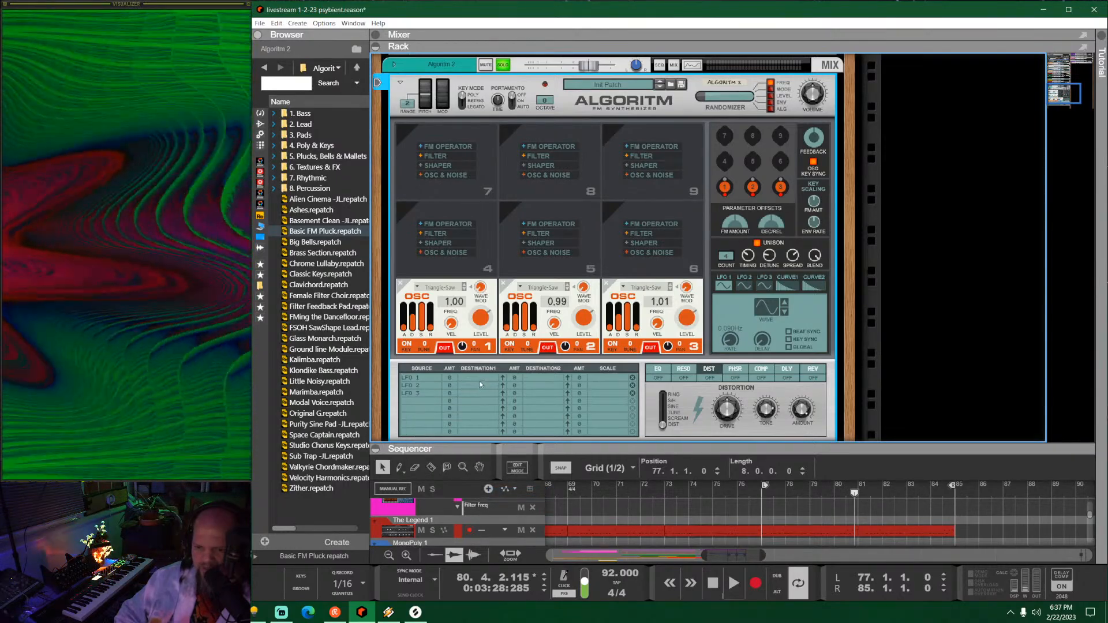
Step: Set the first destinations of the three LFO rows to Tune 1, Tune 2 and Tune 3 respectively
{"action": "left_click", "coordinate": [479, 378]}
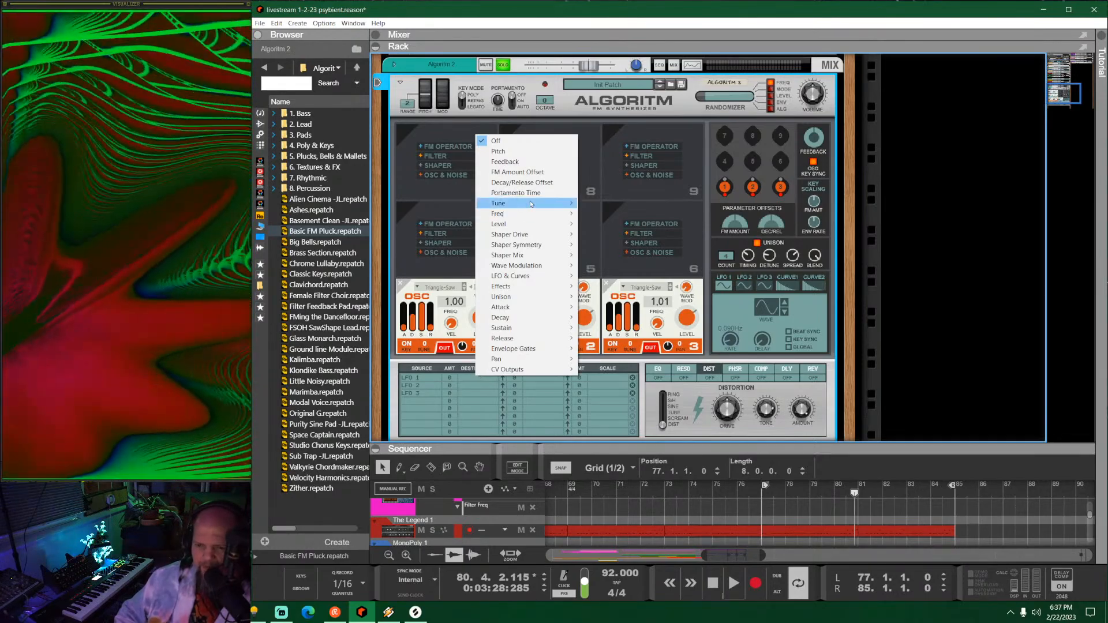
{"action": "mouse_move", "coordinate": [546, 206]}
{"action": "left_click", "coordinate": [601, 204]}
{"action": "left_click", "coordinate": [469, 386]}
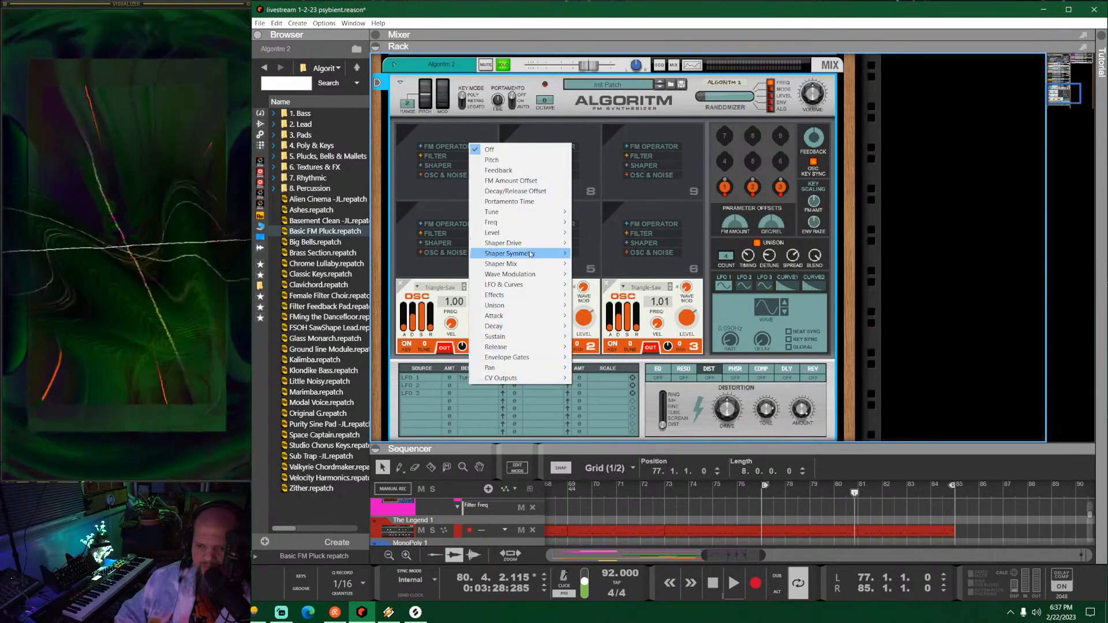
{"action": "mouse_move", "coordinate": [530, 212]}
{"action": "left_click", "coordinate": [600, 222]}
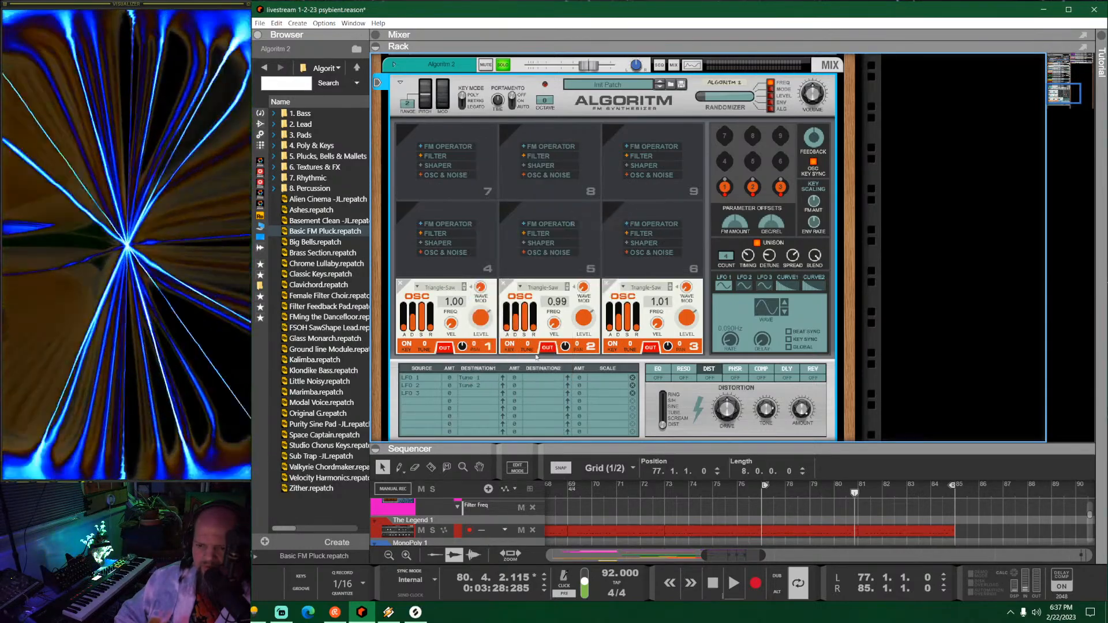
{"action": "left_click", "coordinate": [474, 396]}
{"action": "mouse_move", "coordinate": [537, 219]}
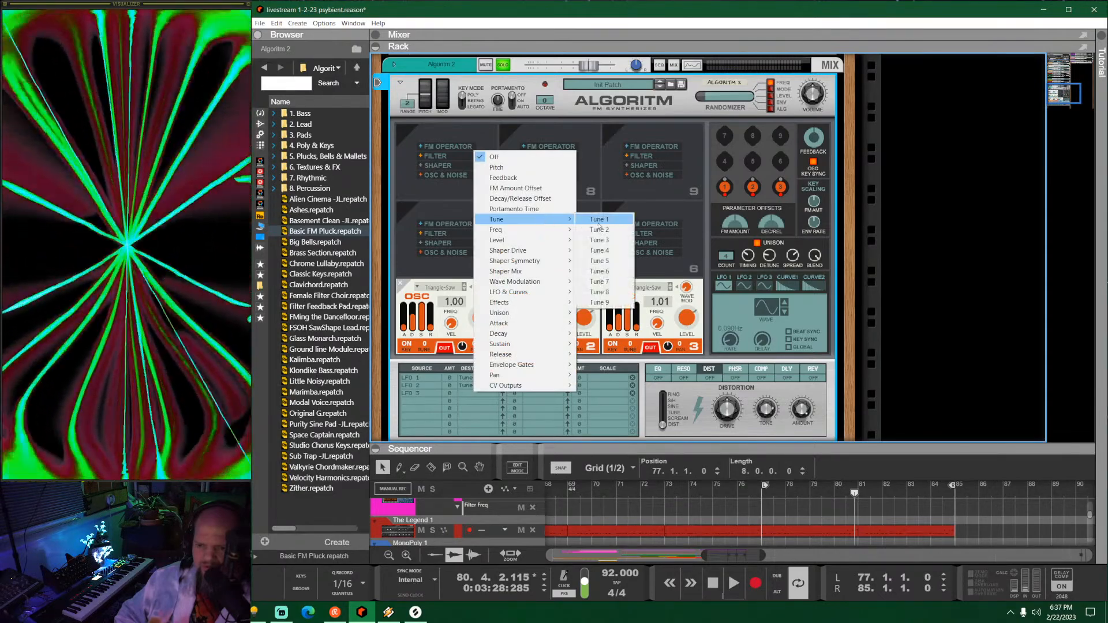
{"action": "left_click", "coordinate": [601, 240]}
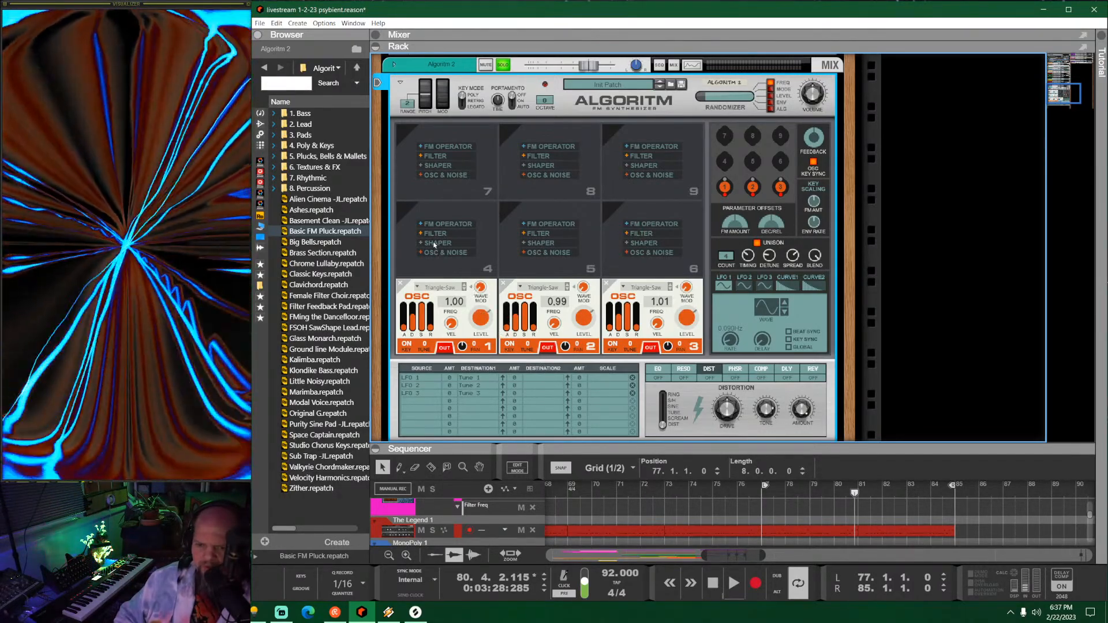
Step: Add a Shaper in slot 4 and route oscillator 1 into it in the algorithm matrix, switching off oscillator 1's direct output
{"action": "left_click", "coordinate": [437, 243]}
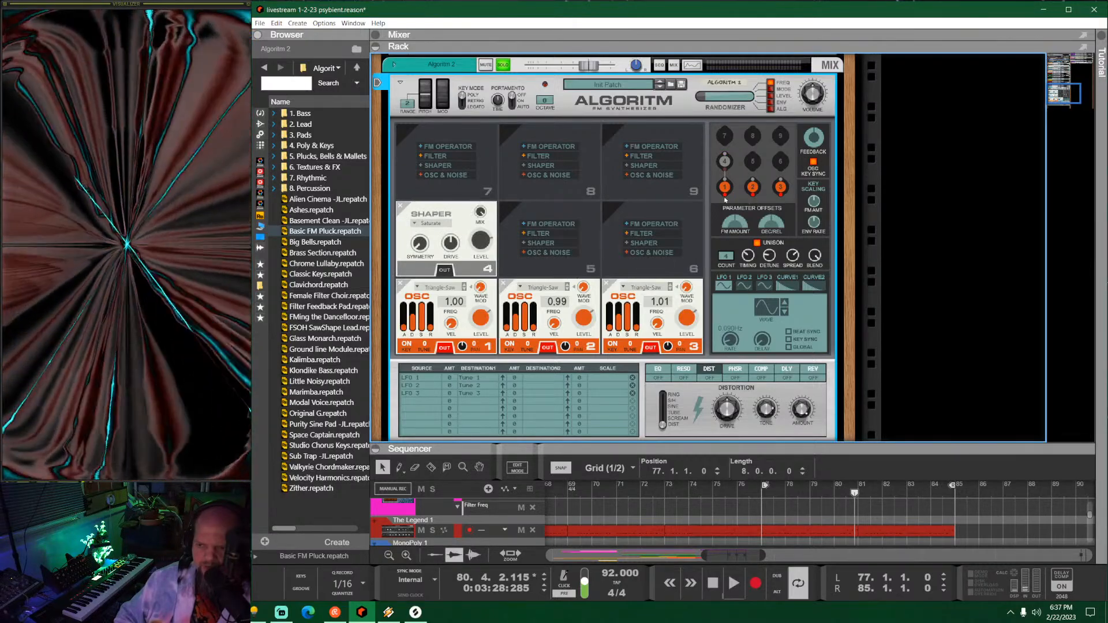
{"action": "left_click_drag", "start_coordinate": [726, 197], "coordinate": [732, 194]}
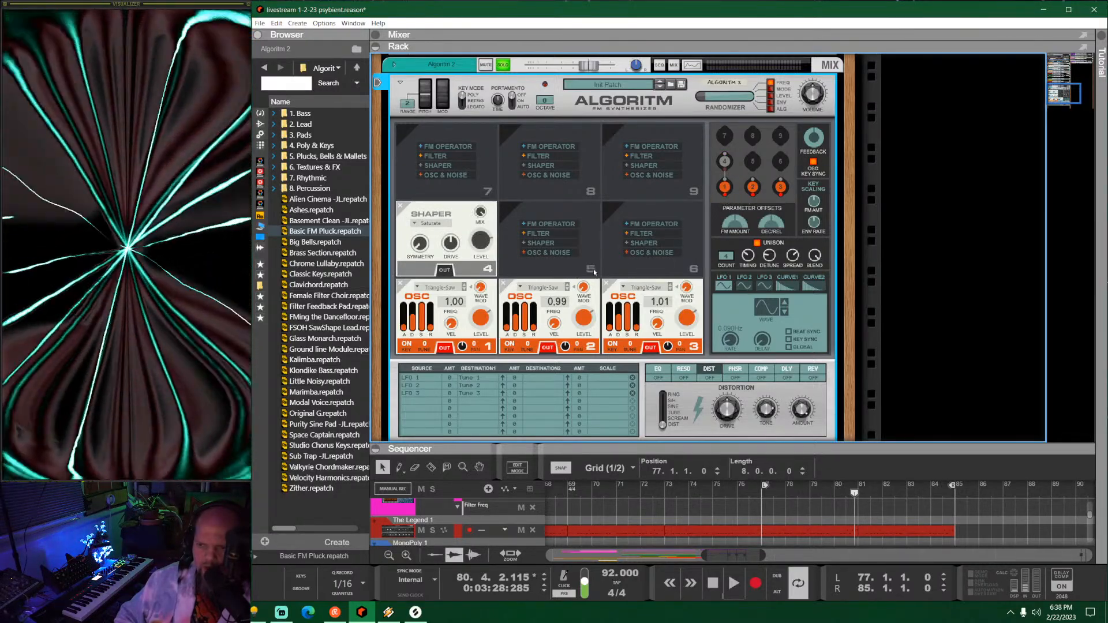
{"action": "left_click", "coordinate": [445, 349]}
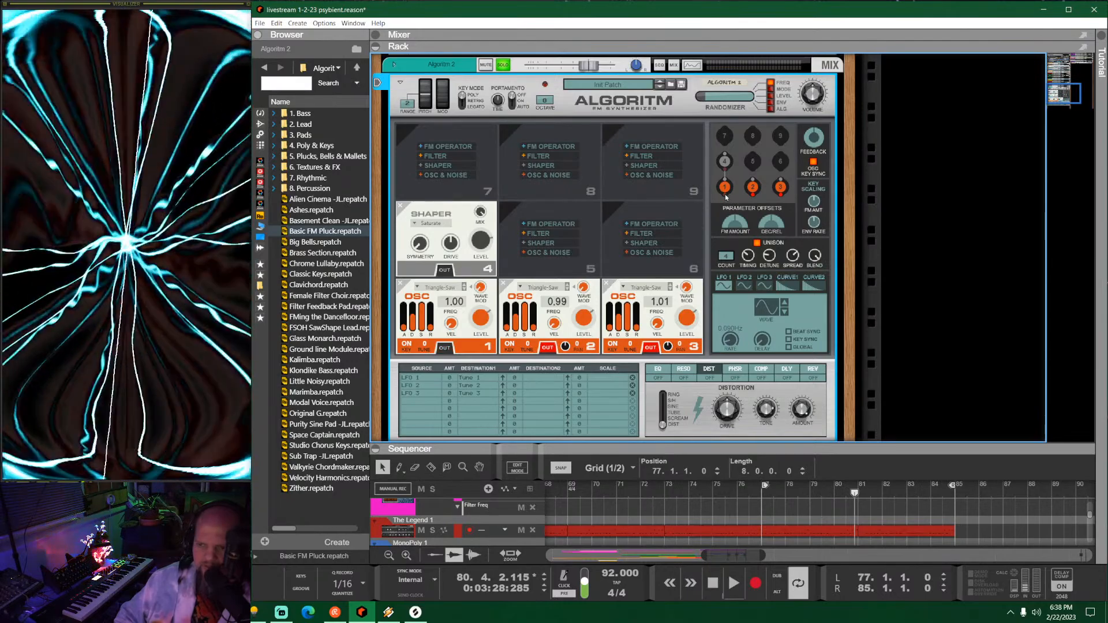
{"action": "left_click_drag", "start_coordinate": [726, 154], "coordinate": [725, 160]}
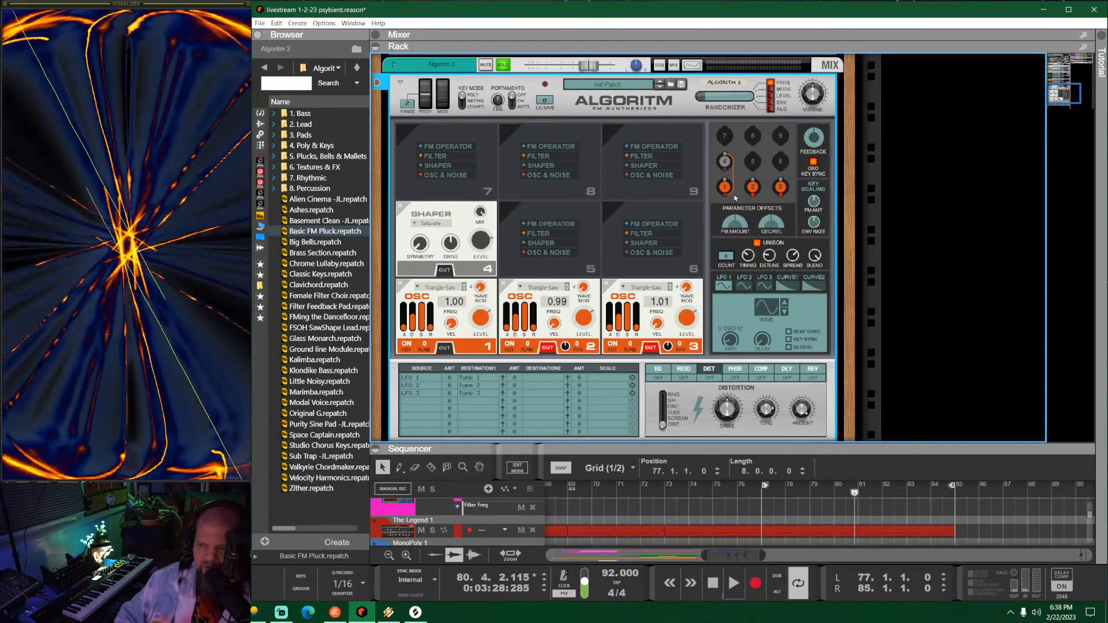
Step: Switch on the shaper's direct output, adjust its drive and symmetry, and change its type to Fold with the mix at 100%
{"action": "left_click", "coordinate": [444, 270]}
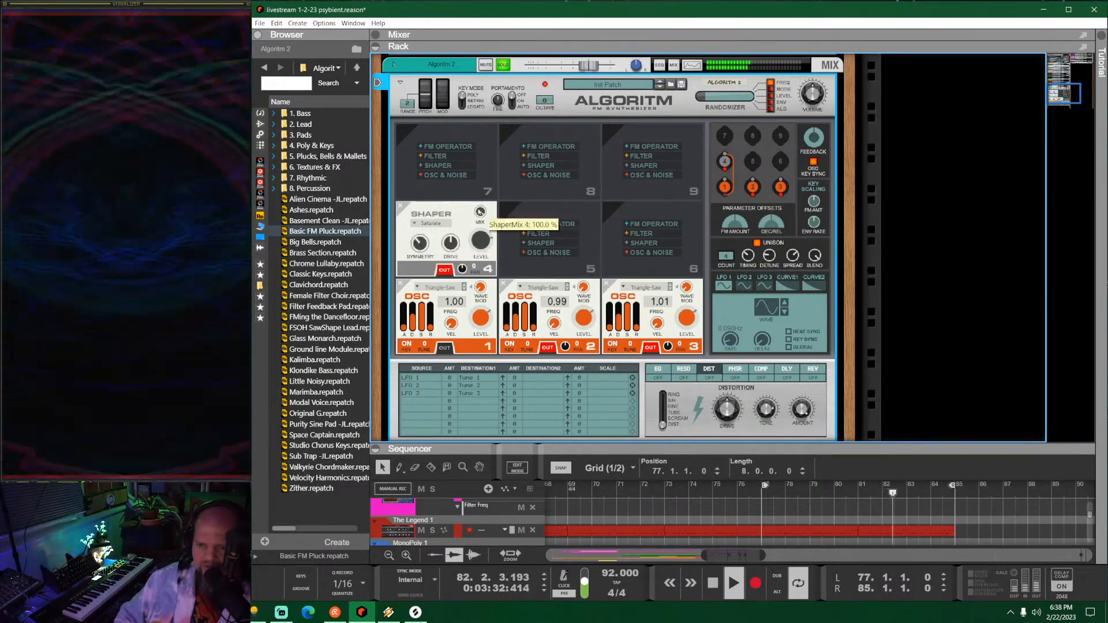
{"action": "left_click_drag", "start_coordinate": [472, 208], "coordinate": [474, 206]}
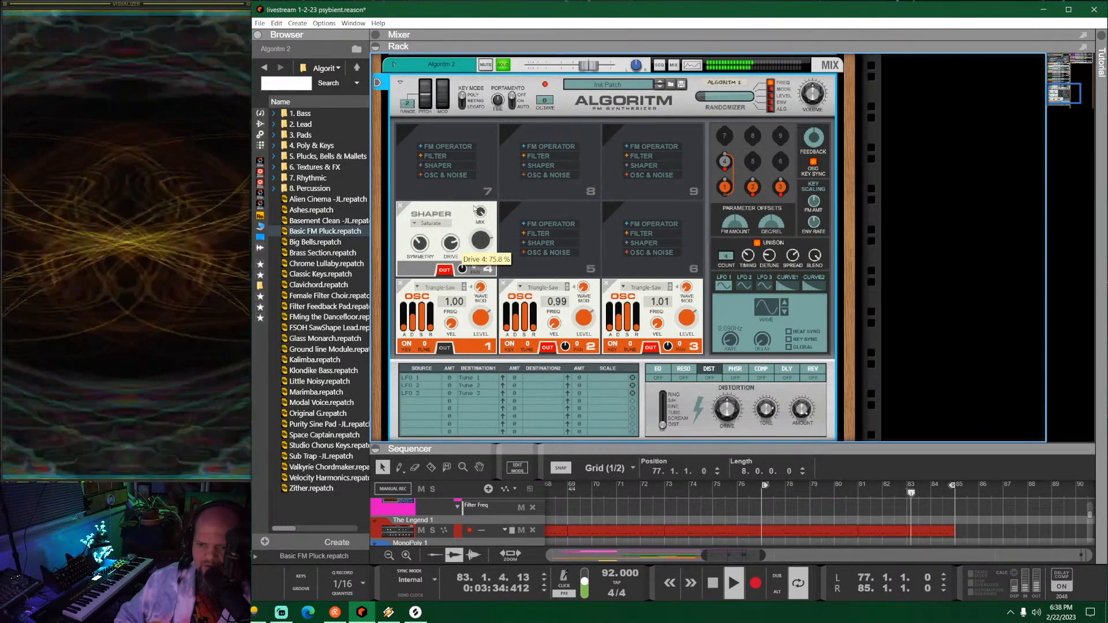
{"action": "left_click_drag", "start_coordinate": [421, 244], "coordinate": [442, 214]}
{"action": "left_click", "coordinate": [430, 224]}
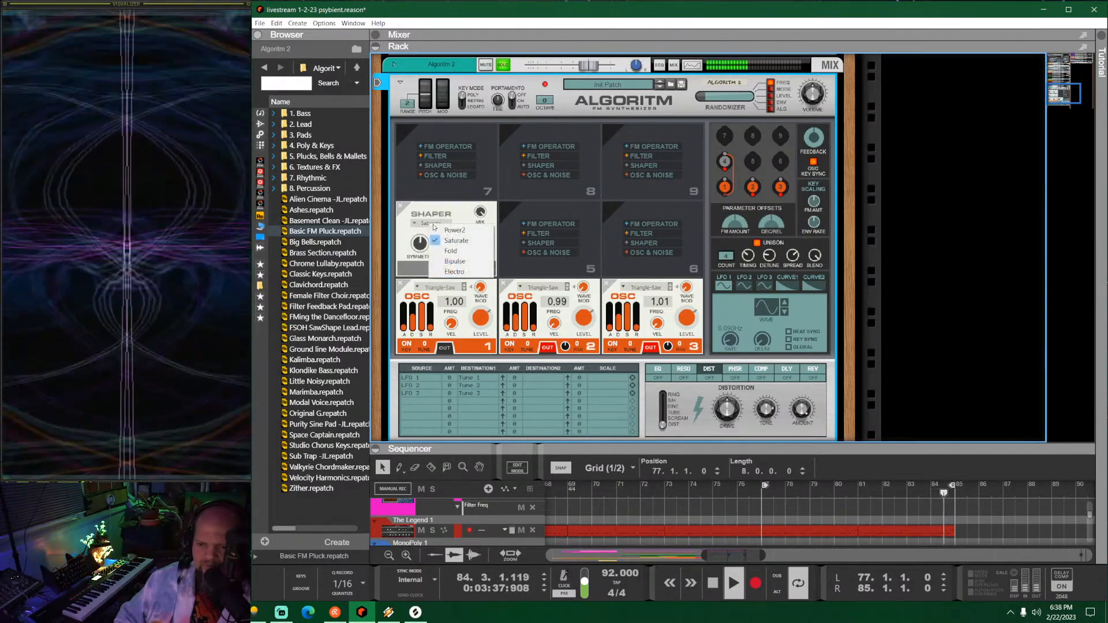
{"action": "left_click", "coordinate": [470, 252]}
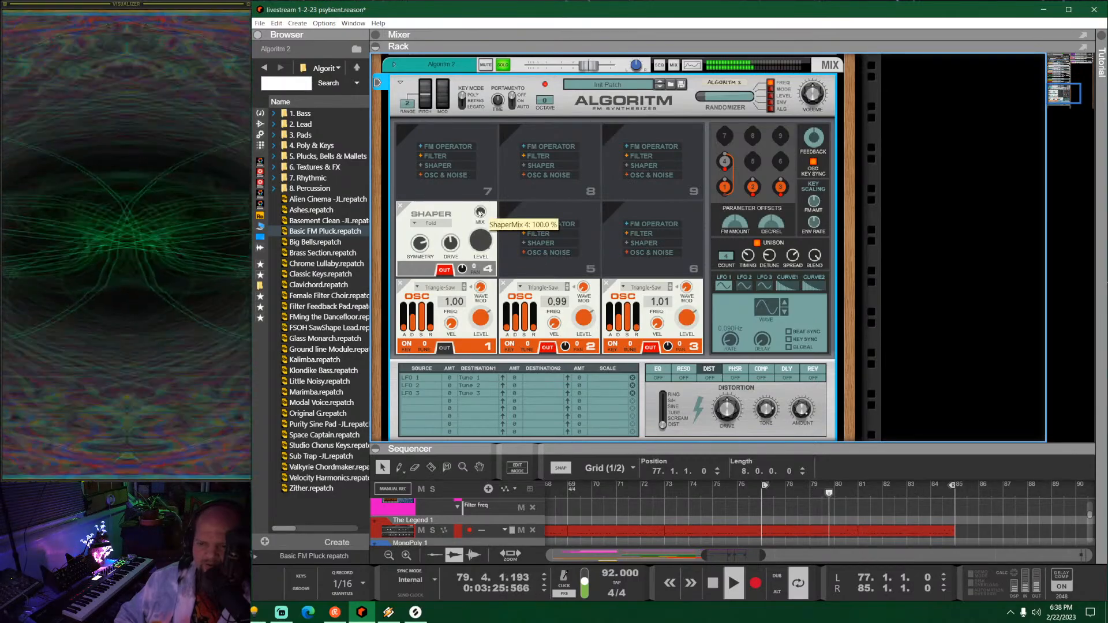
{"action": "left_click_drag", "start_coordinate": [481, 247], "coordinate": [483, 258]}
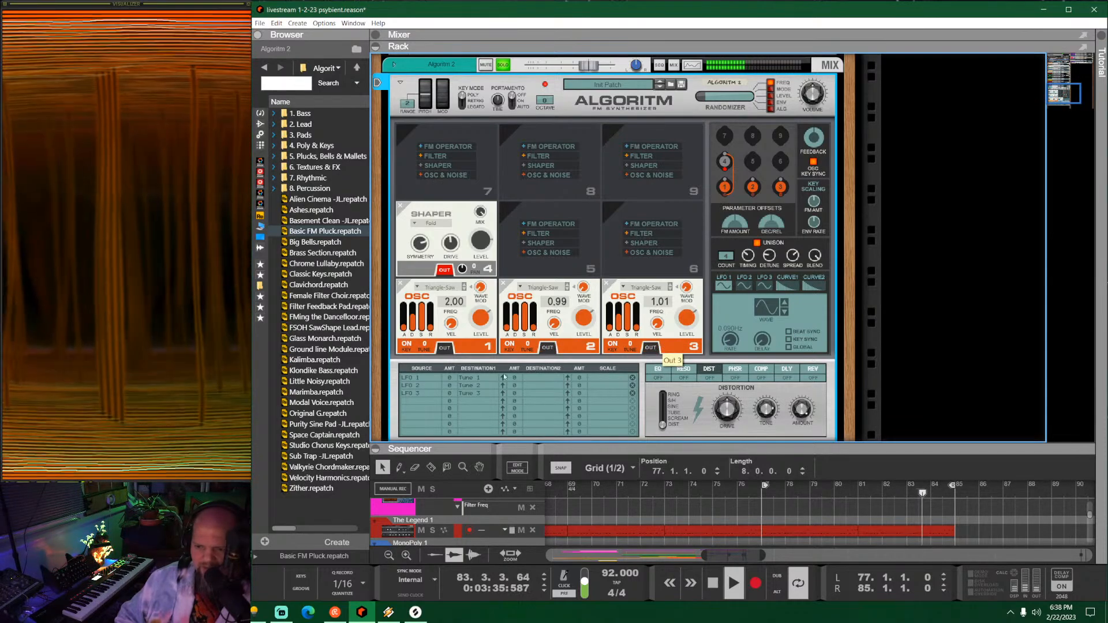
Step: Set the LFO 1, LFO 2 and LFO 3 tuning amounts to 4, -5 and 1 and adjust the rates of the three LFOs
{"action": "left_click_drag", "start_coordinate": [456, 373], "coordinate": [456, 379]}
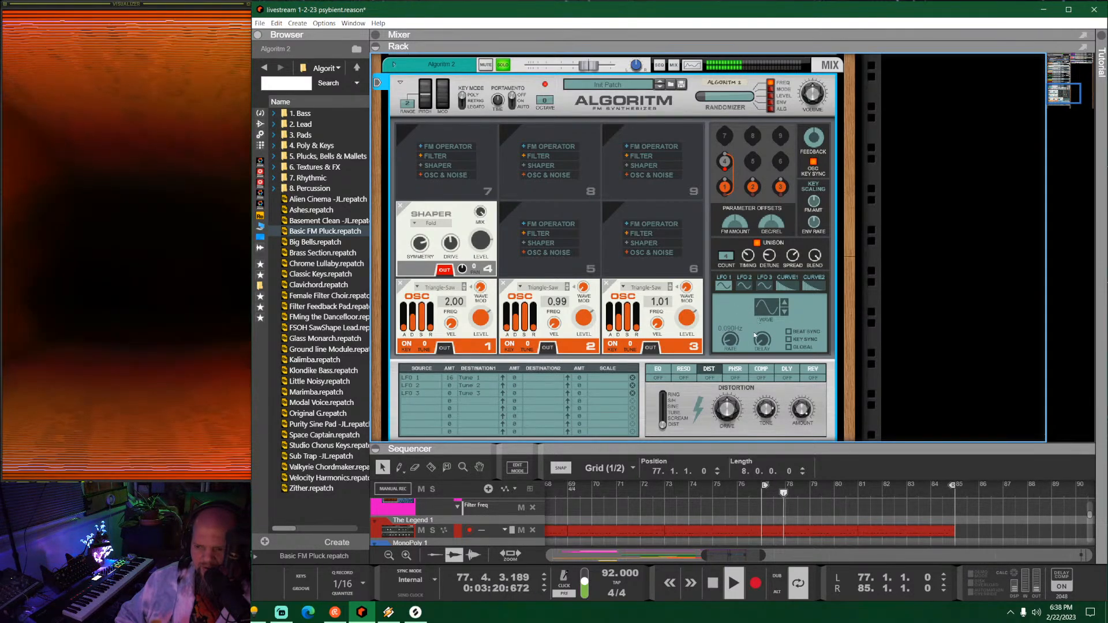
{"action": "left_click_drag", "start_coordinate": [732, 338], "coordinate": [736, 334]}
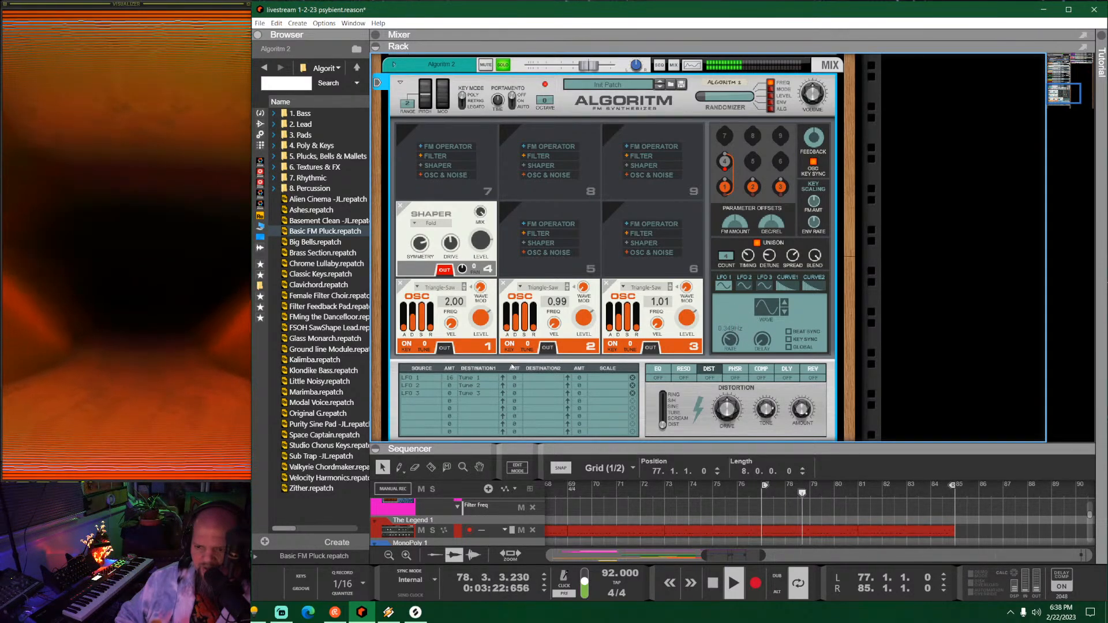
{"action": "left_click_drag", "start_coordinate": [453, 378], "coordinate": [455, 387]}
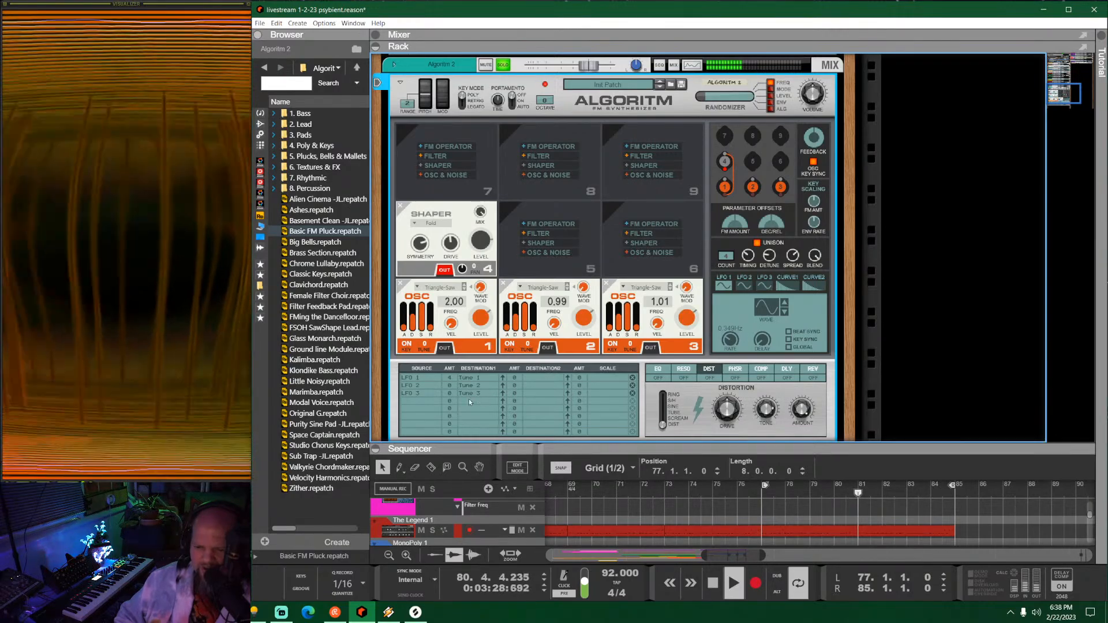
{"action": "left_click_drag", "start_coordinate": [450, 389], "coordinate": [454, 393]}
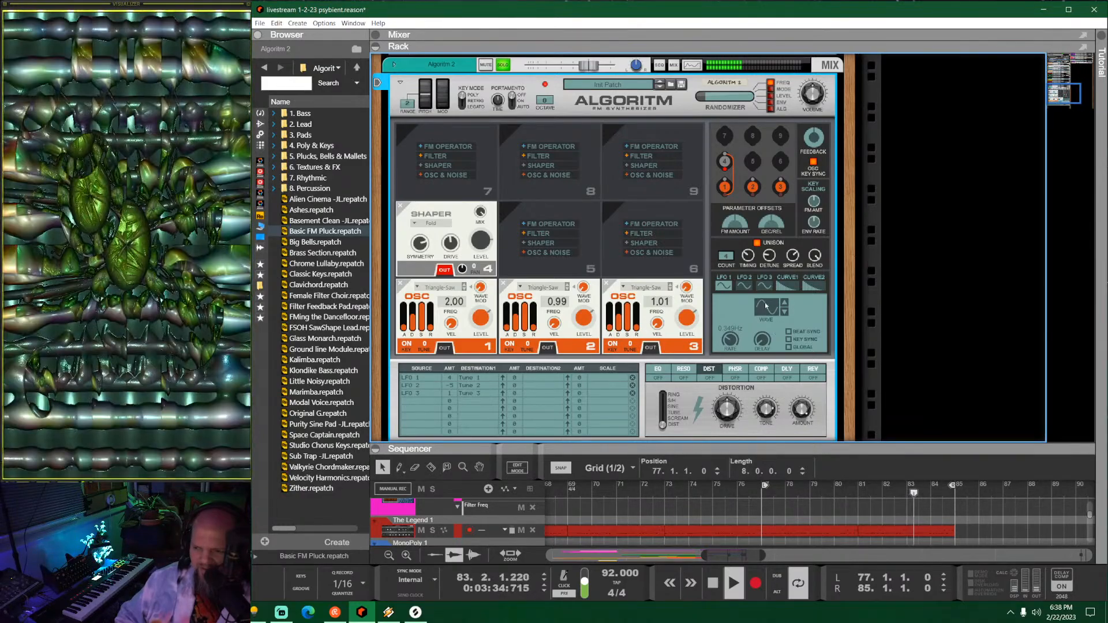
{"action": "left_click", "coordinate": [744, 287]}
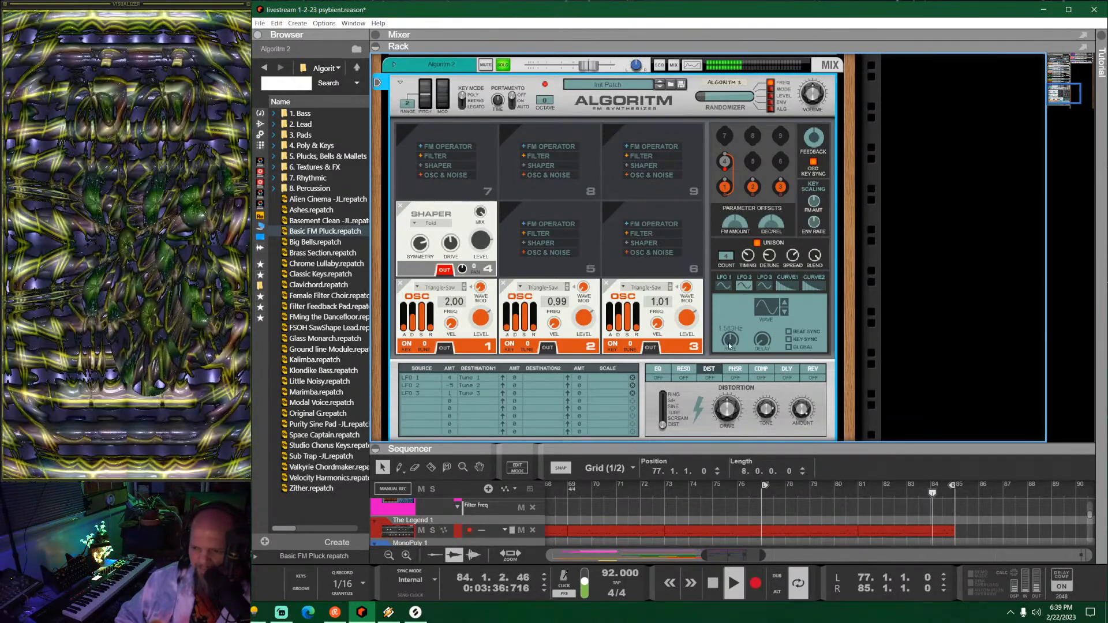
{"action": "left_click", "coordinate": [765, 286]}
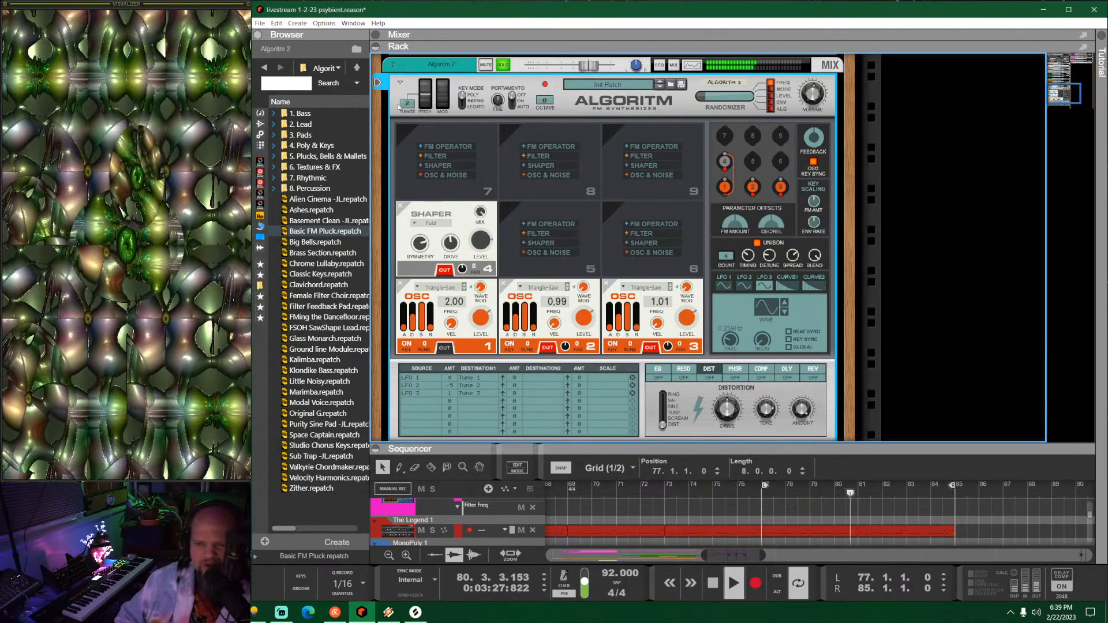
Step: Fold the Algoritm, unfold its mix channel's insert effects and add an FRG-4RE Compressor with the threshold at -13.1 dB
{"action": "left_click", "coordinate": [401, 84]}
{"action": "key", "text": "space"}
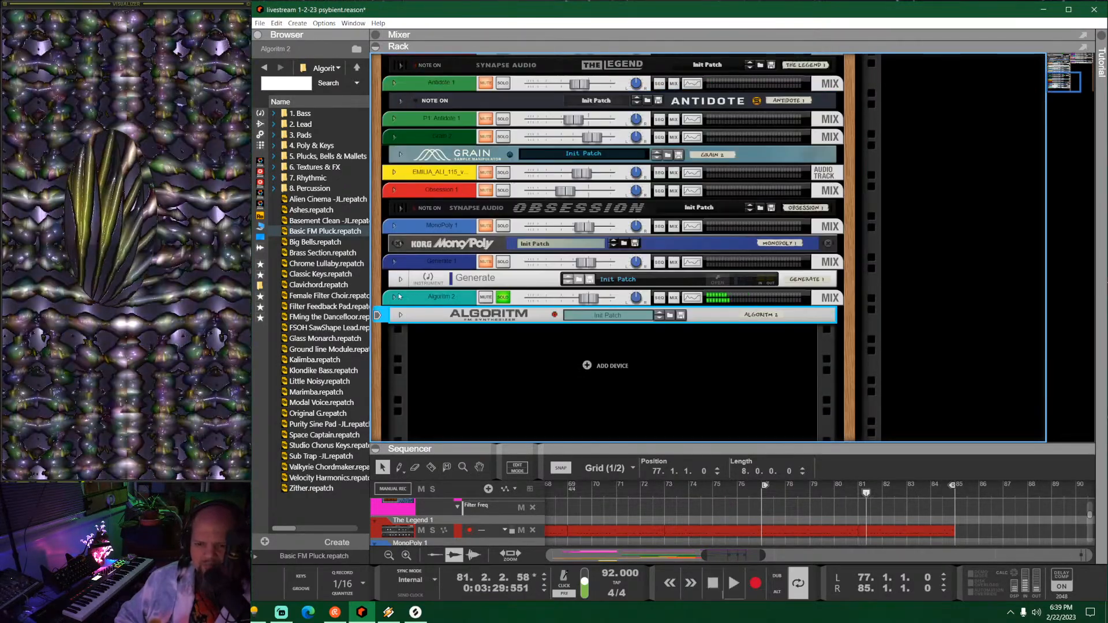
{"action": "left_click", "coordinate": [394, 297]}
{"action": "left_click", "coordinate": [415, 322]}
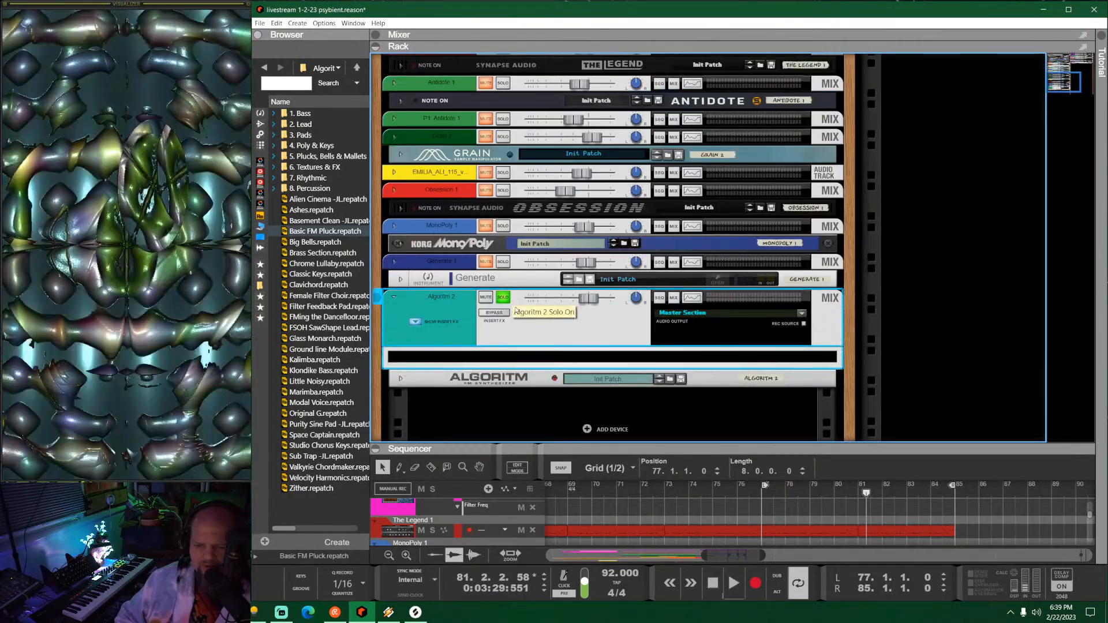
{"action": "left_click", "coordinate": [261, 297]}
{"action": "mouse_move", "coordinate": [312, 122]}
{"action": "left_mouse_down"}
{"action": "mouse_move", "coordinate": [346, 173]}
{"action": "mouse_move", "coordinate": [554, 312]}
{"action": "mouse_move", "coordinate": [547, 352]}
{"action": "left_mouse_up"}
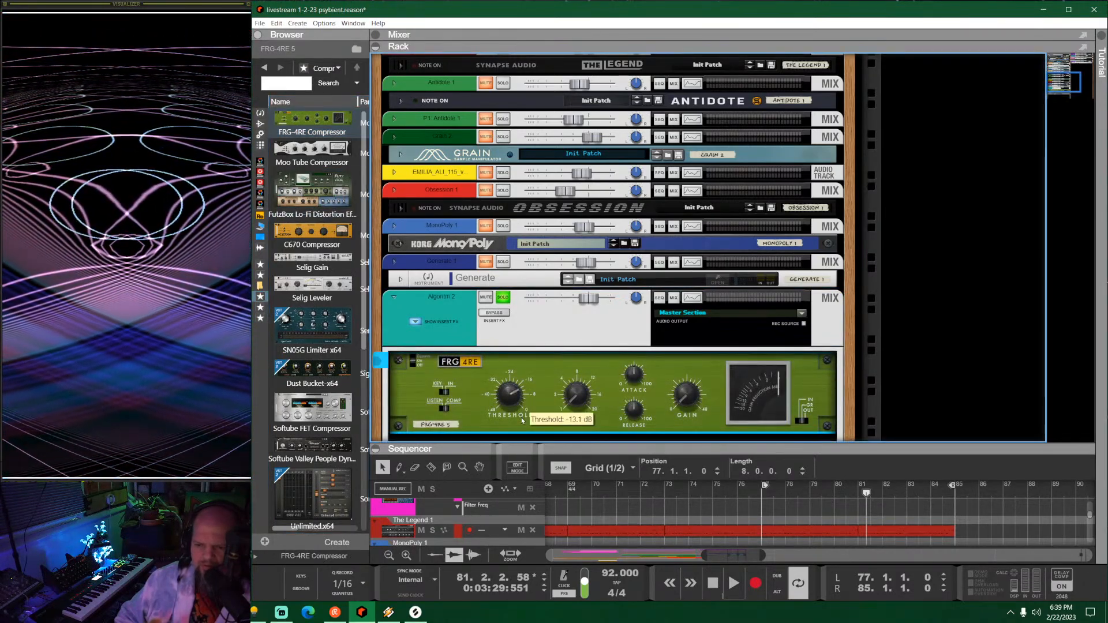
{"action": "left_click_drag", "start_coordinate": [604, 341], "coordinate": [605, 331]}
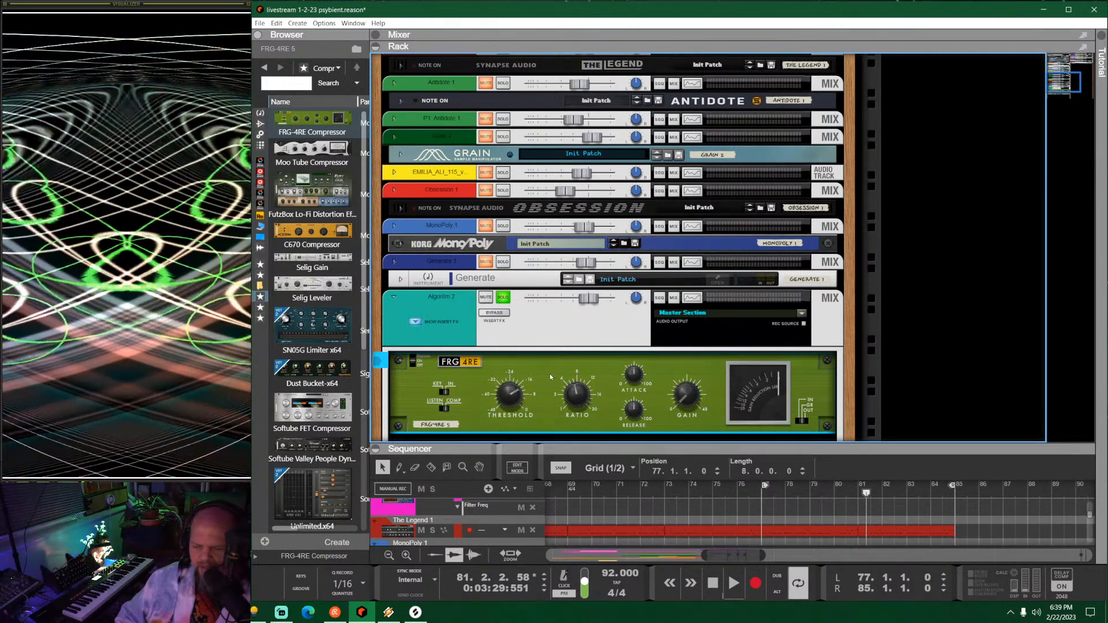
Step: Return the song position to bar 77, insert ValhallaSupermassive_x64 after the compressor and open its interface
{"action": "key", "text": "space"}
{"action": "left_click", "coordinate": [762, 491]}
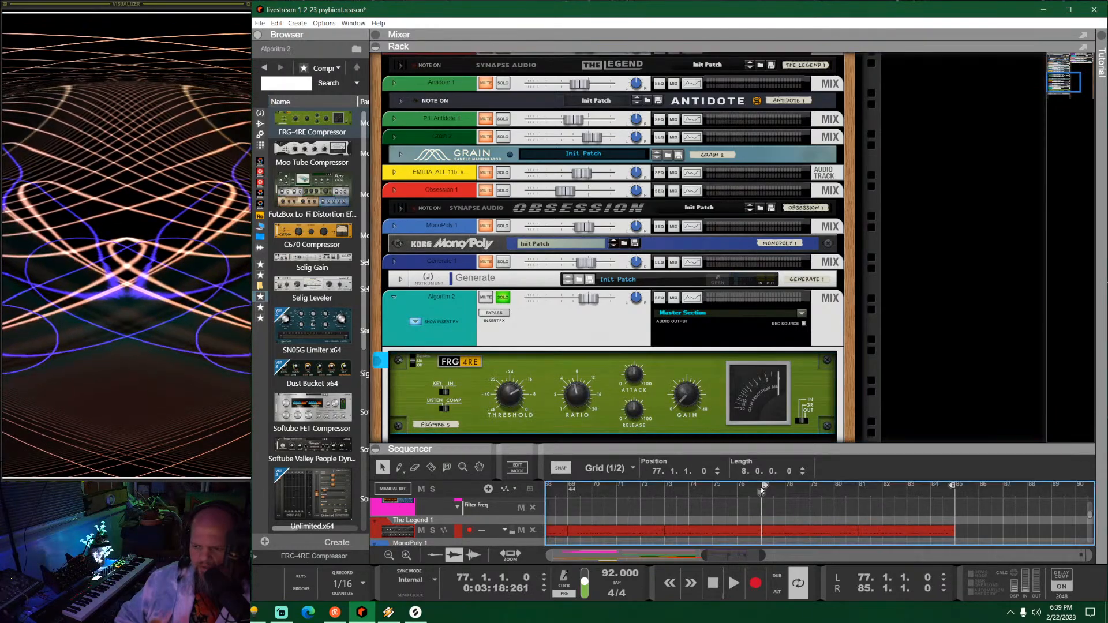
{"action": "scroll", "coordinate": [540, 354], "scroll_direction": "down", "scroll_amount": 3}
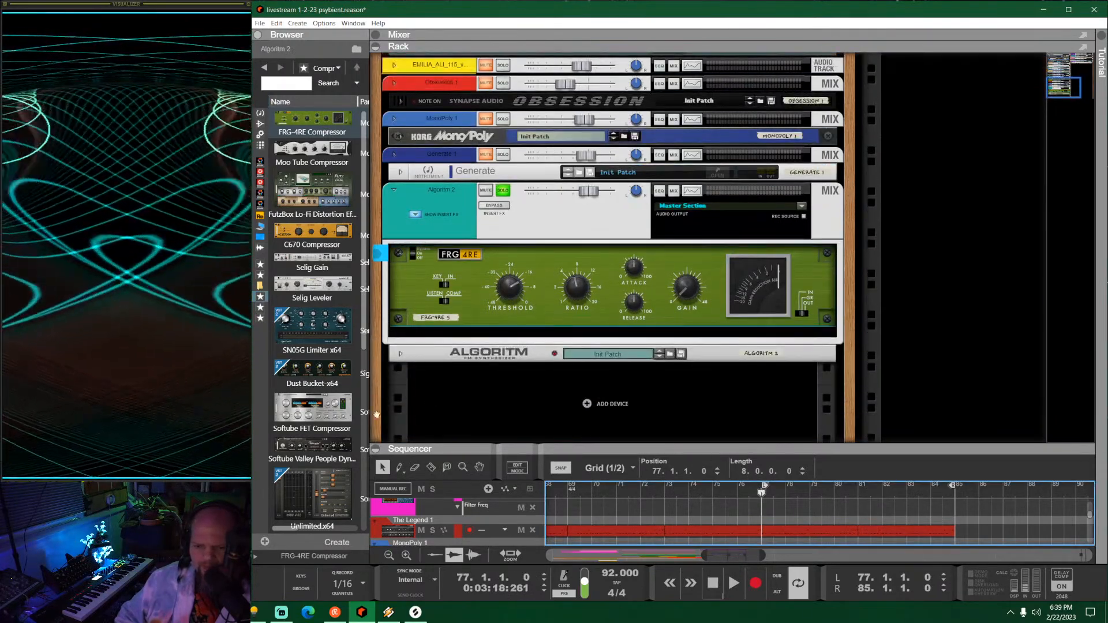
{"action": "left_click", "coordinate": [260, 309]}
{"action": "left_click_drag", "start_coordinate": [313, 234], "coordinate": [563, 326]}
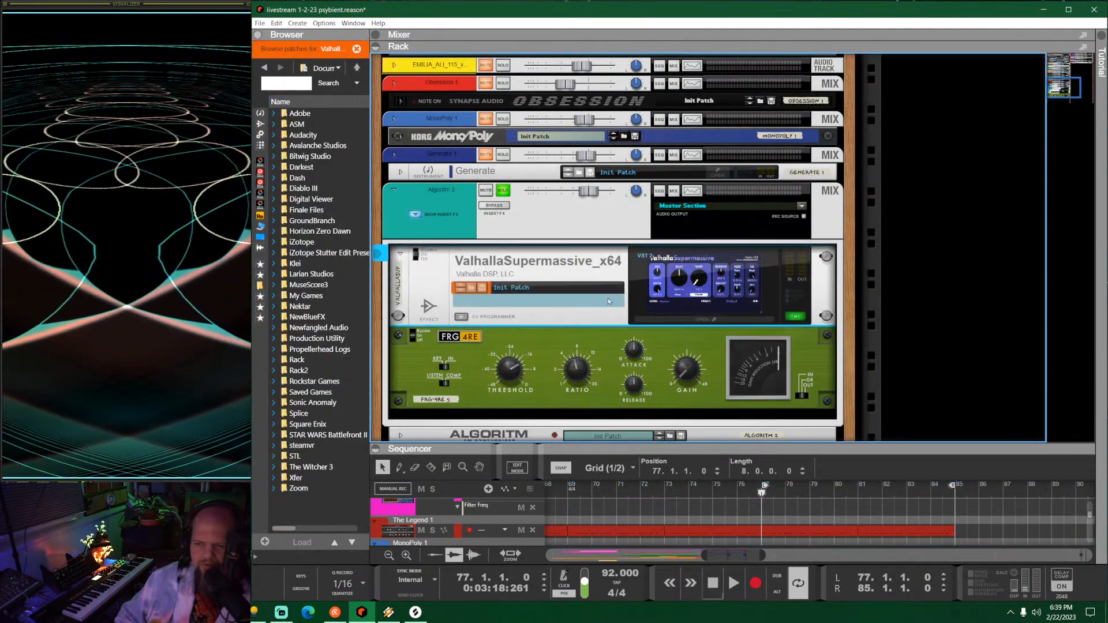
{"action": "left_click_drag", "start_coordinate": [536, 267], "coordinate": [689, 351]}
{"action": "left_click", "coordinate": [688, 351]}
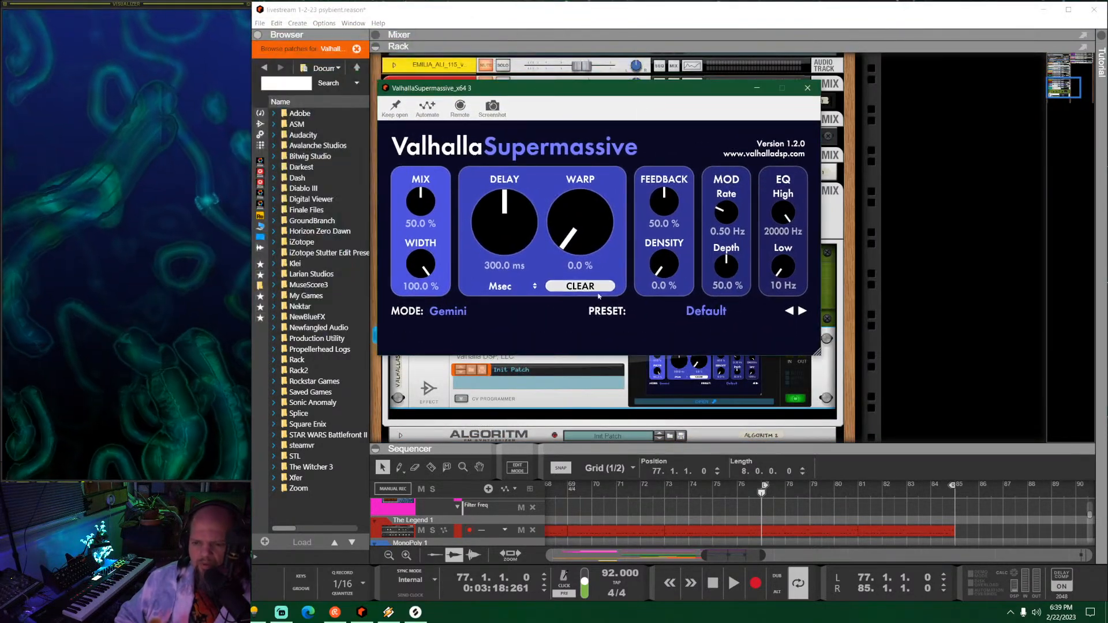
Step: Load the CygnusX1 preset from the large reverbs and set the mix to 100%
{"action": "left_click", "coordinate": [706, 311]}
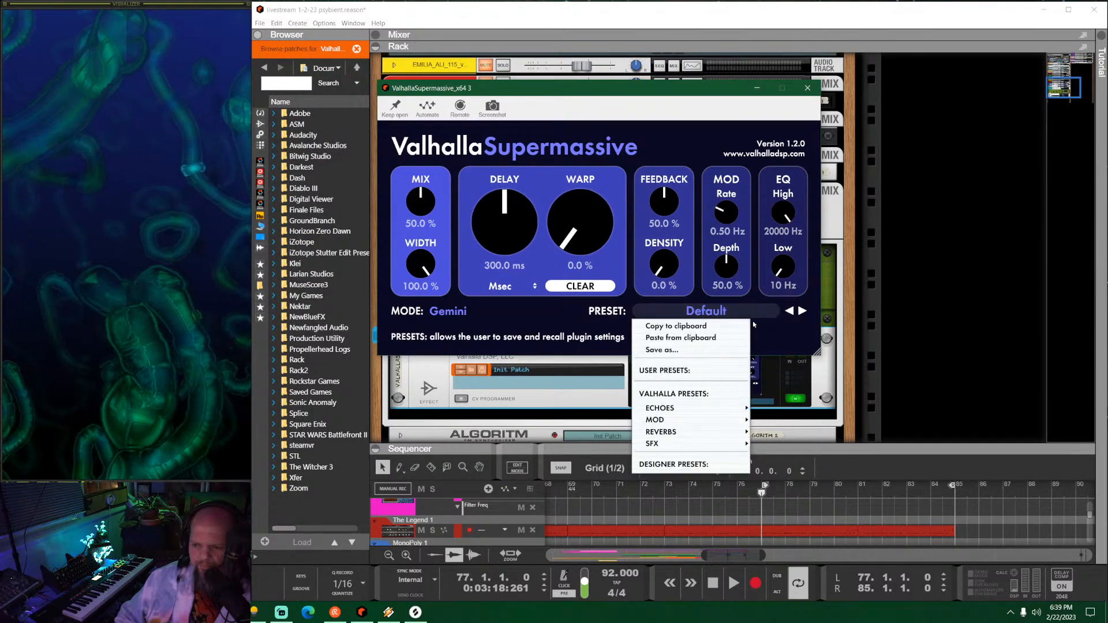
{"action": "mouse_move", "coordinate": [710, 433]}
{"action": "mouse_move", "coordinate": [782, 432]}
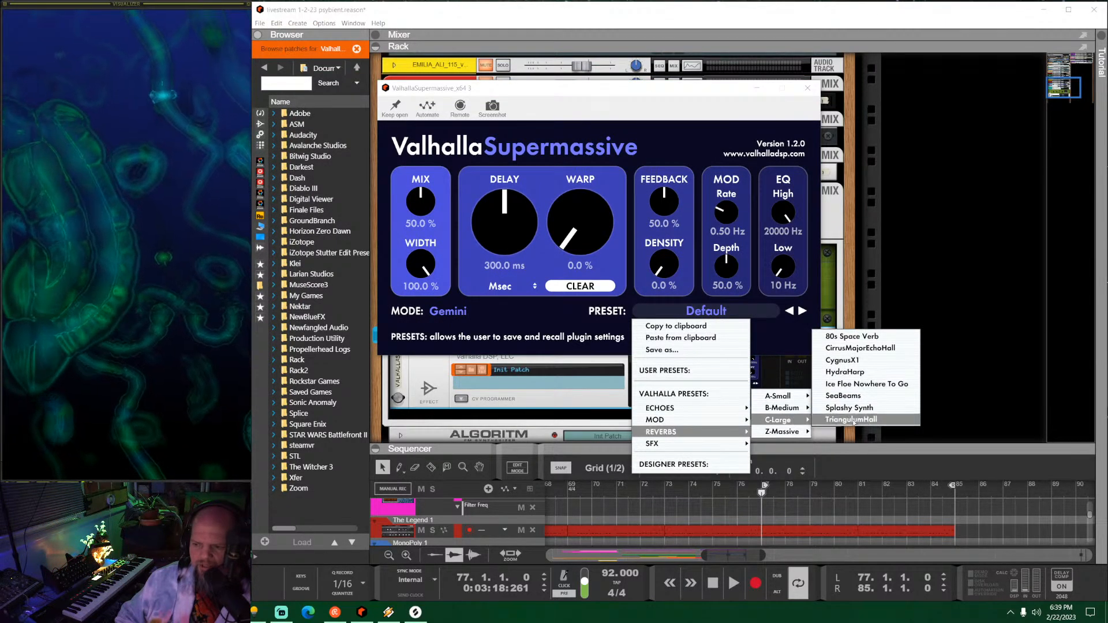
{"action": "left_click", "coordinate": [848, 360]}
{"action": "left_click_drag", "start_coordinate": [434, 227], "coordinate": [457, 126]}
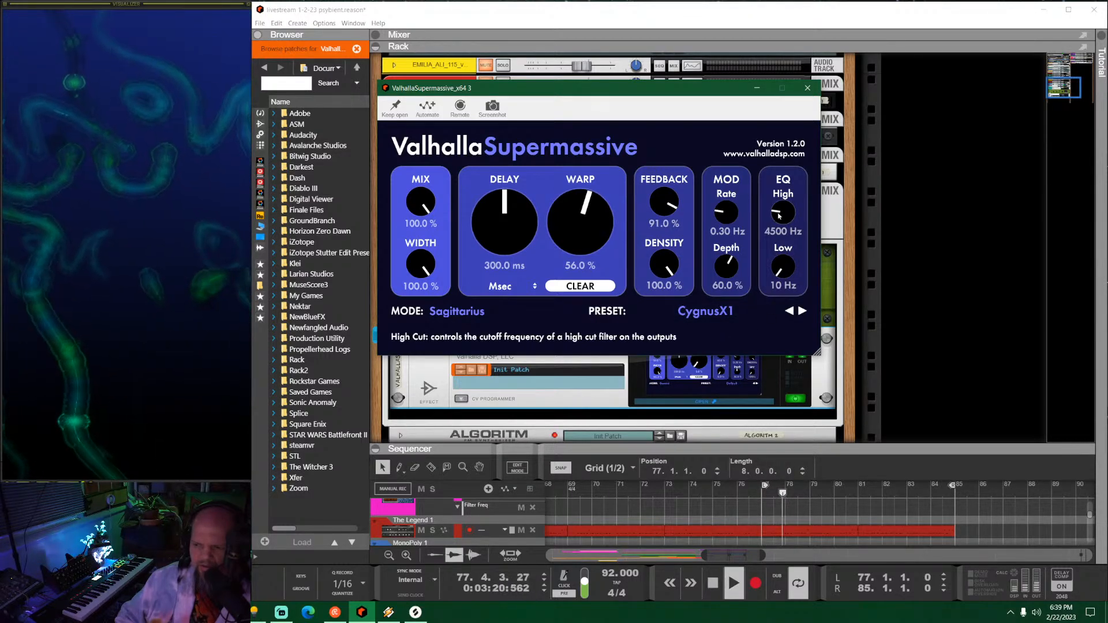
Step: Set the reverb's high EQ to 20000 Hz, low EQ to 630 Hz and modulation rate to 0.17 Hz
{"action": "left_click_drag", "start_coordinate": [779, 216], "coordinate": [807, 163]}
{"action": "left_click_drag", "start_coordinate": [801, 272], "coordinate": [790, 178]}
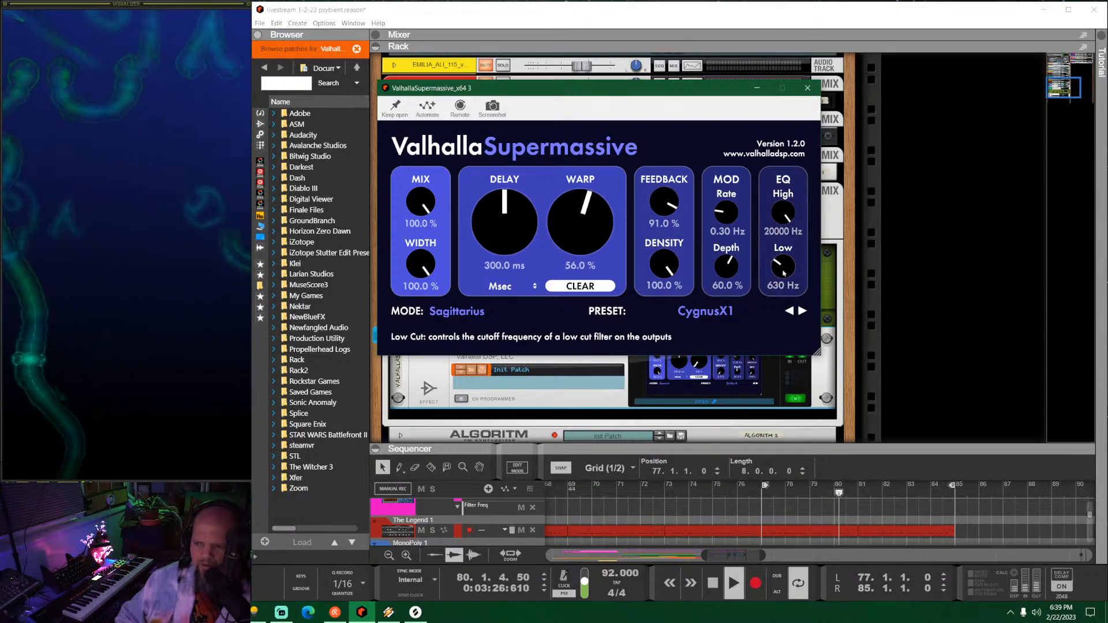
{"action": "left_click_drag", "start_coordinate": [727, 213], "coordinate": [731, 219]}
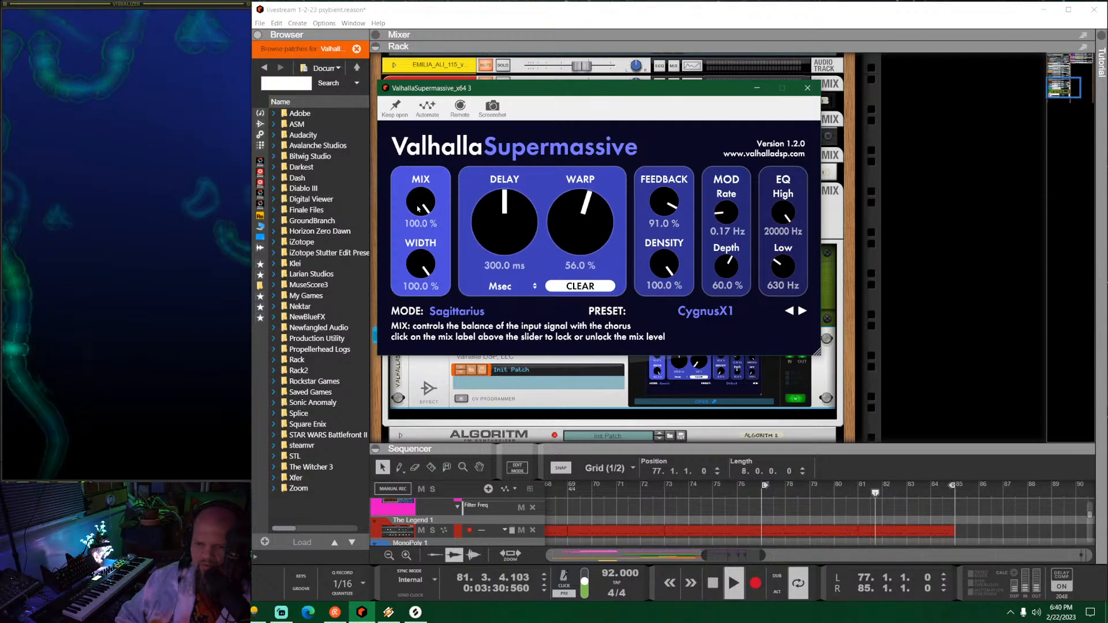
Step: Set the reverb's warp to 68.2% and mix to 86.3%, and close its interface
{"action": "mouse_move", "coordinate": [421, 203]}
{"action": "left_mouse_down"}
{"action": "mouse_move", "coordinate": [425, 234]}
{"action": "mouse_move", "coordinate": [427, 207]}
{"action": "left_mouse_up"}
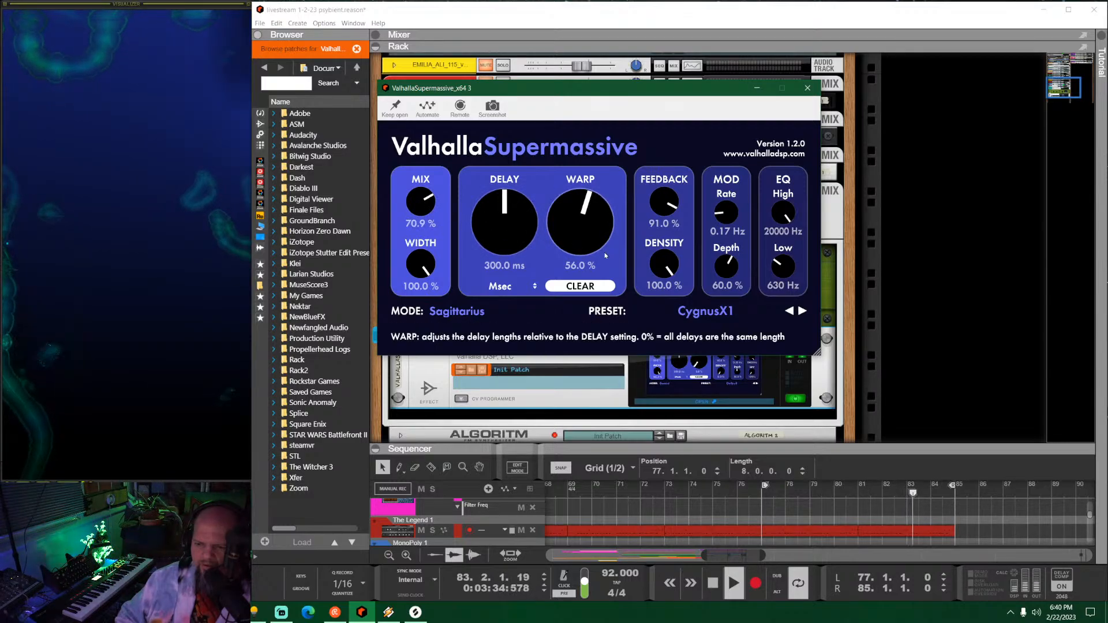
{"action": "left_click_drag", "start_coordinate": [576, 237], "coordinate": [576, 224]}
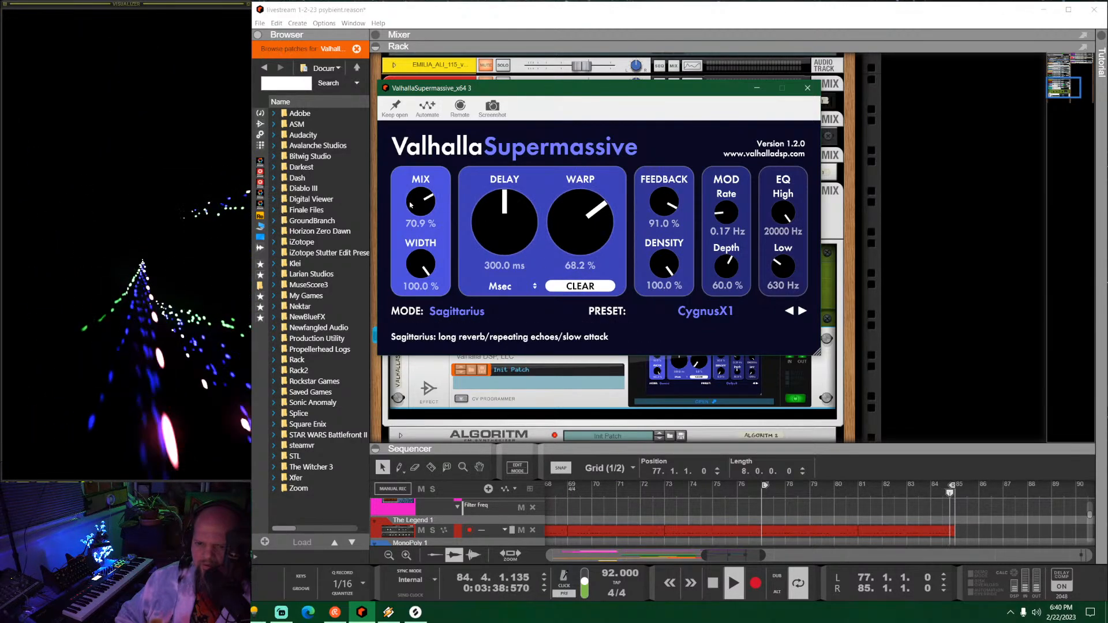
{"action": "left_click_drag", "start_coordinate": [428, 202], "coordinate": [429, 182]}
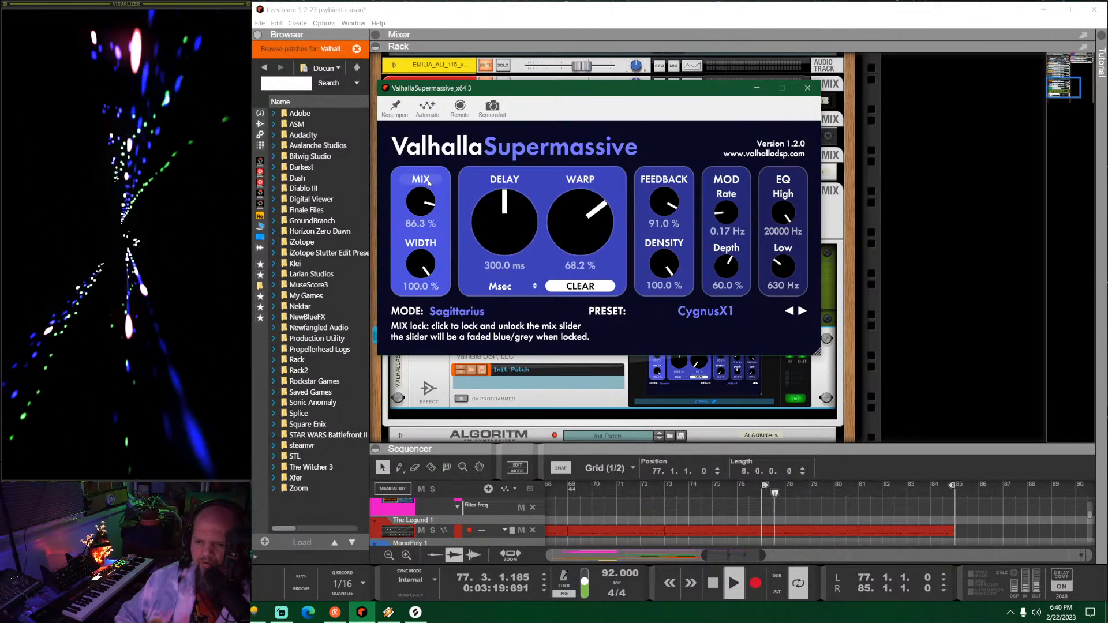
{"action": "left_click", "coordinate": [807, 88]}
Step: Hide the Algoritm 2 channel's insert effects, fold the channel and switch off its solo
{"action": "left_click", "coordinate": [415, 214]}
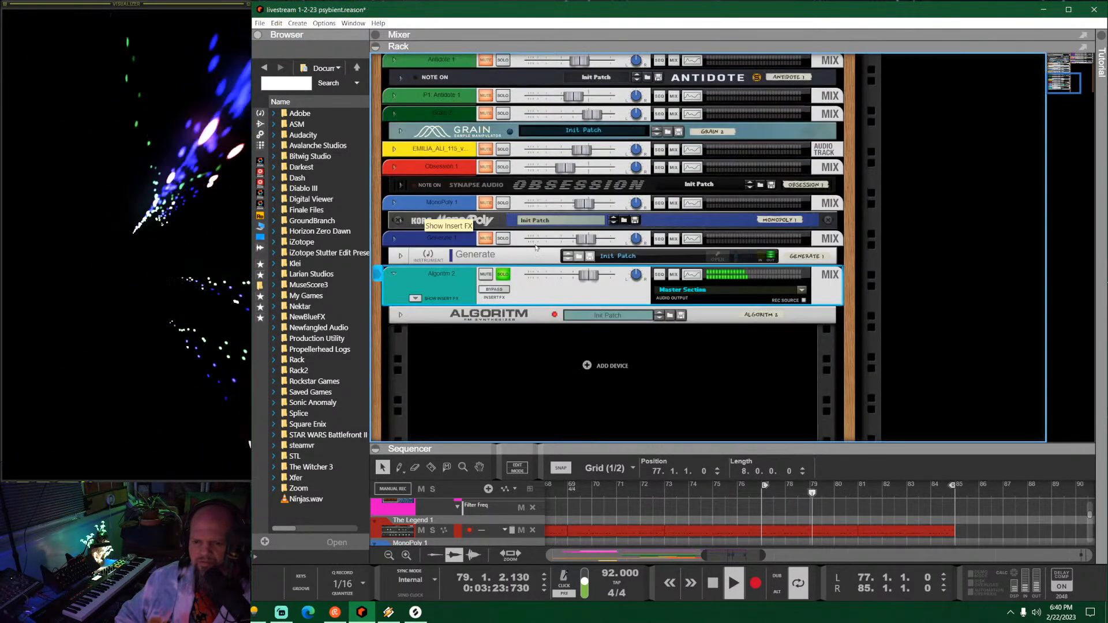
{"action": "left_click", "coordinate": [395, 276]}
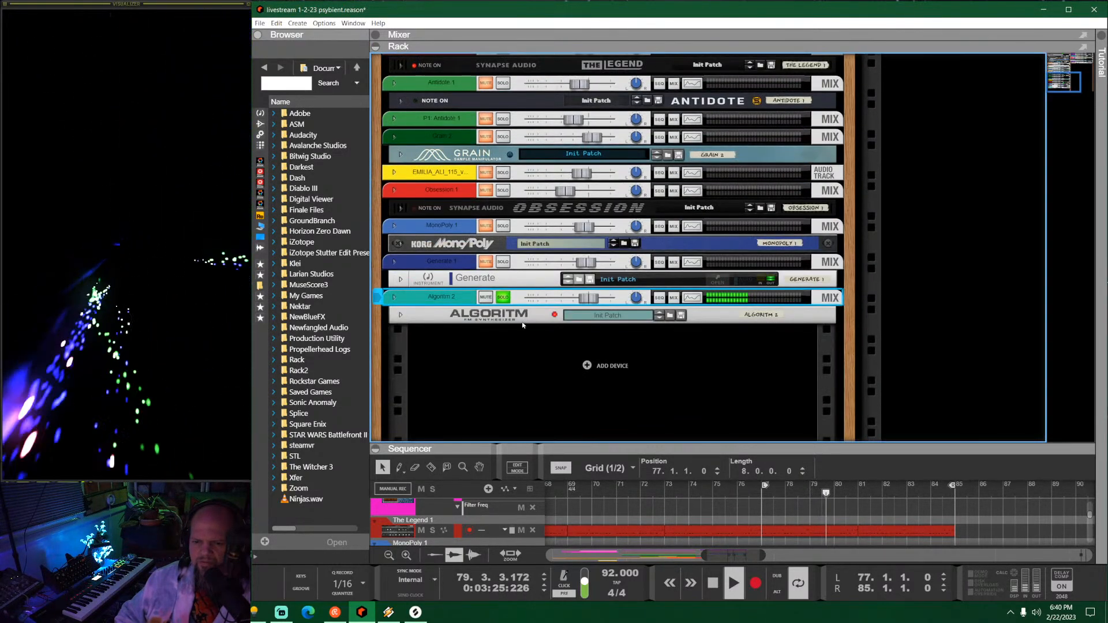
{"action": "left_click", "coordinate": [501, 297]}
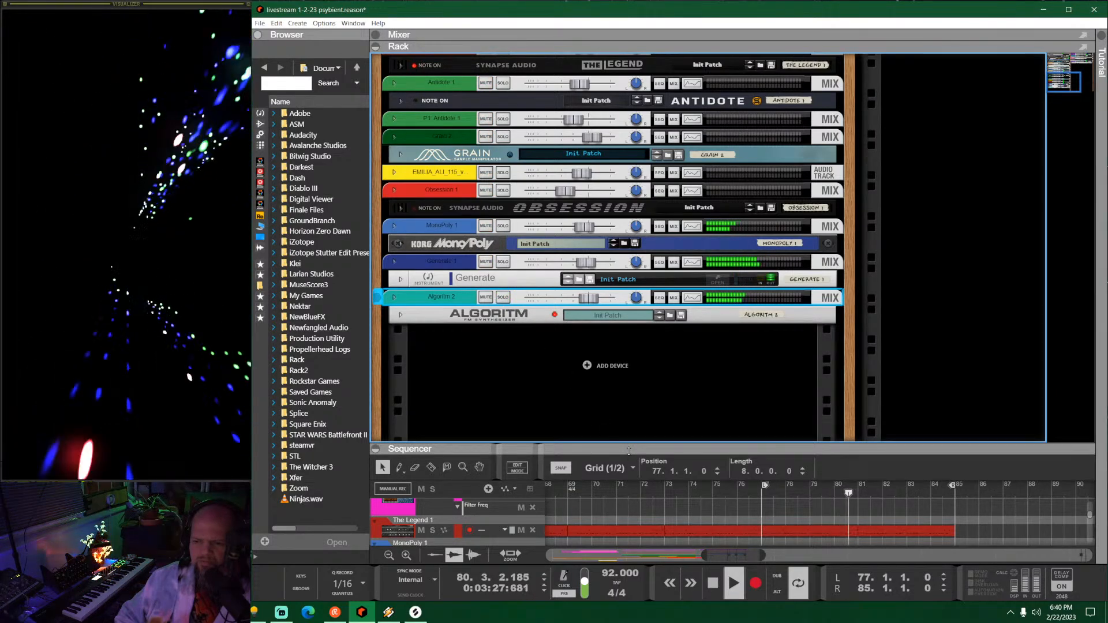
Step: Enlarge the sequencer to show the full track list and move the Algoritm 2 clip's start to 76.4.1
{"action": "left_click_drag", "start_coordinate": [629, 451], "coordinate": [650, 58]}
{"action": "scroll", "coordinate": [807, 249], "scroll_direction": "down", "scroll_amount": 4}
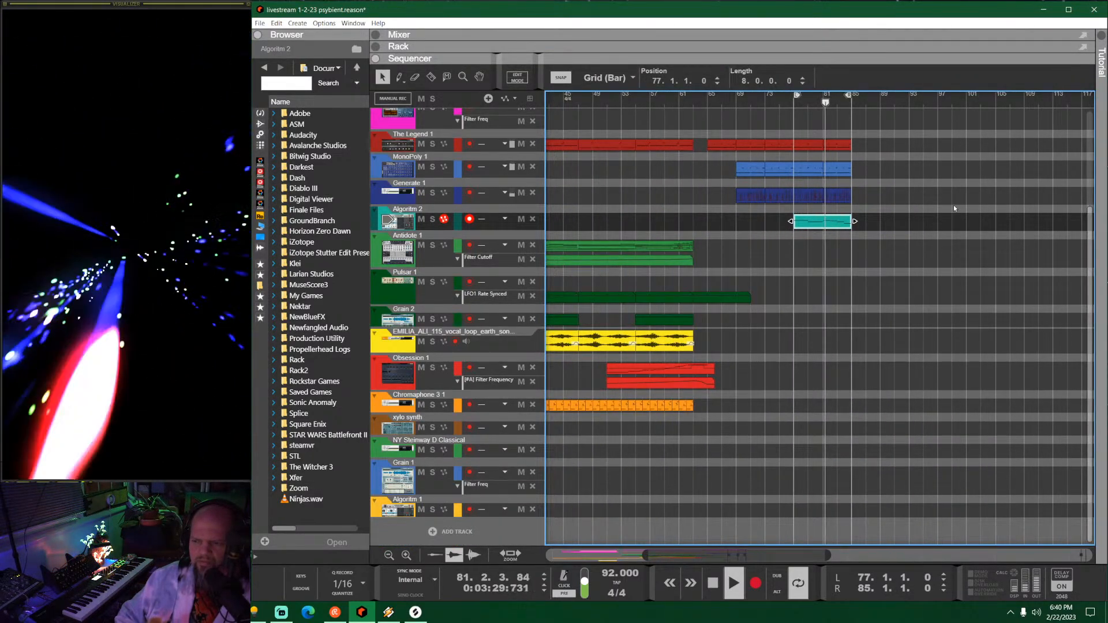
{"action": "scroll", "coordinate": [954, 207], "scroll_direction": "up", "scroll_amount": 5}
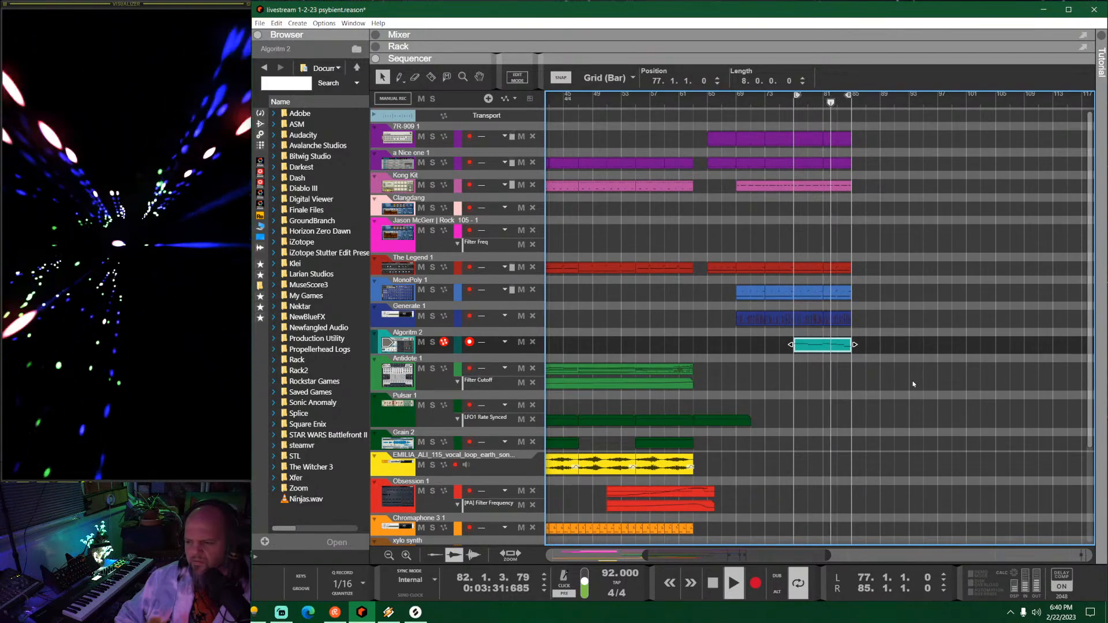
{"action": "scroll", "coordinate": [837, 346], "scroll_direction": "up", "scroll_amount": 4}
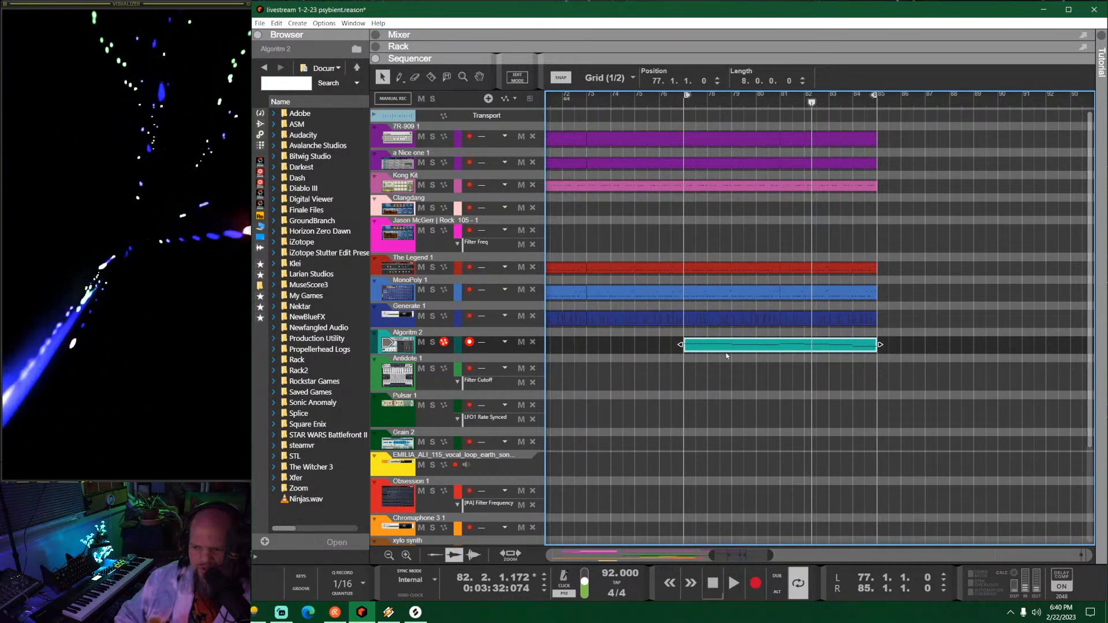
{"action": "scroll", "coordinate": [727, 352], "scroll_direction": "up", "scroll_amount": 2}
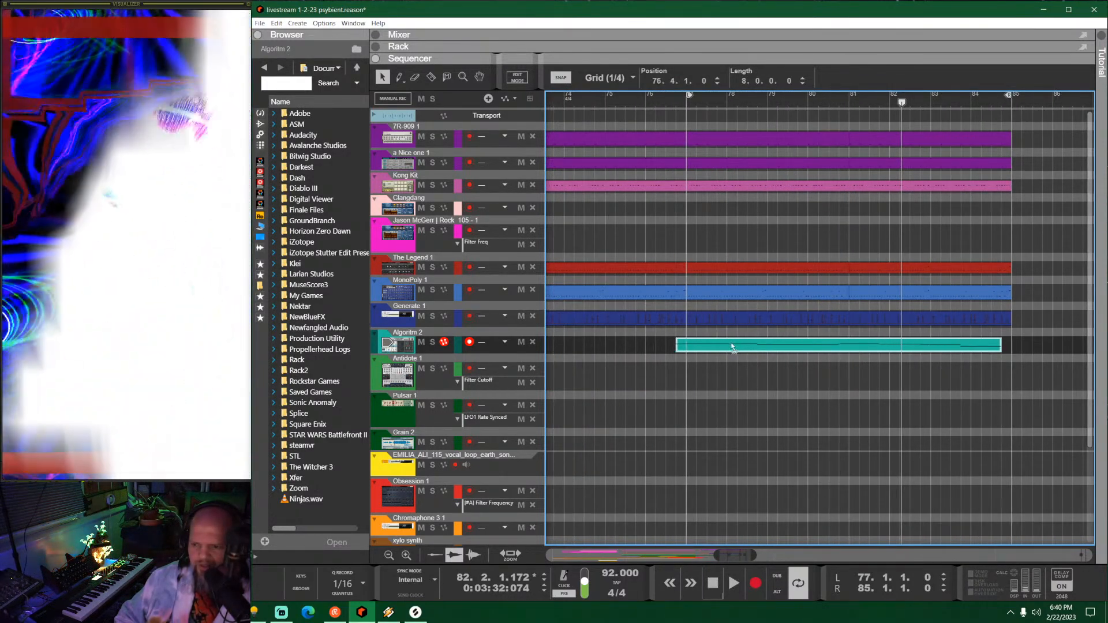
{"action": "scroll", "coordinate": [692, 341], "scroll_direction": "down", "scroll_amount": 4}
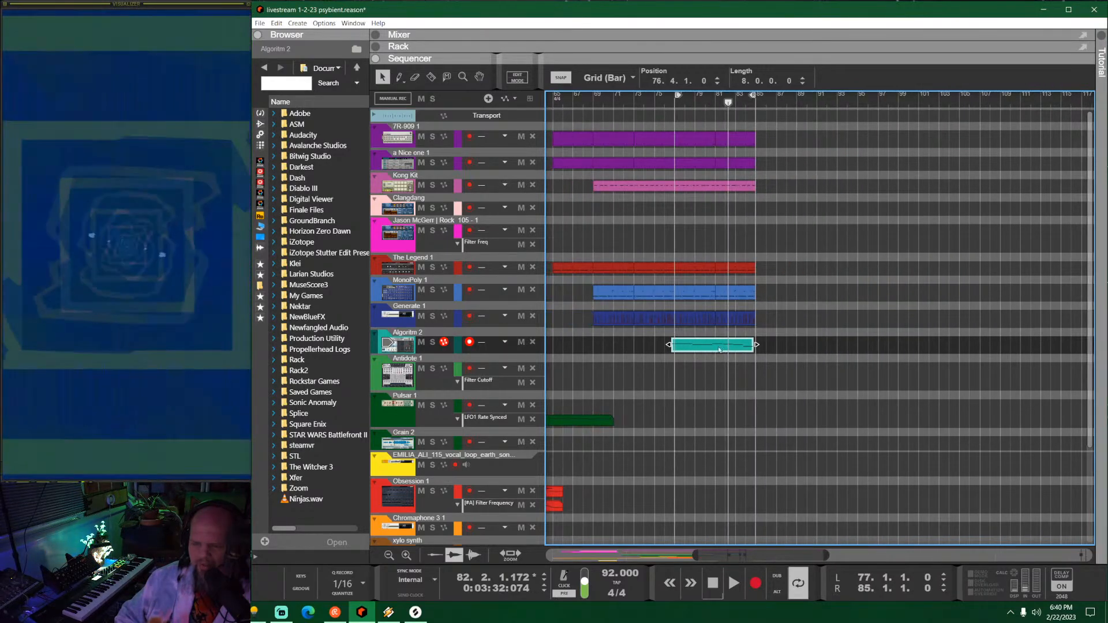
Step: Play the new section from bar 69 to check it, and play the whole arrangement from the song's start
{"action": "left_click", "coordinate": [593, 98]}
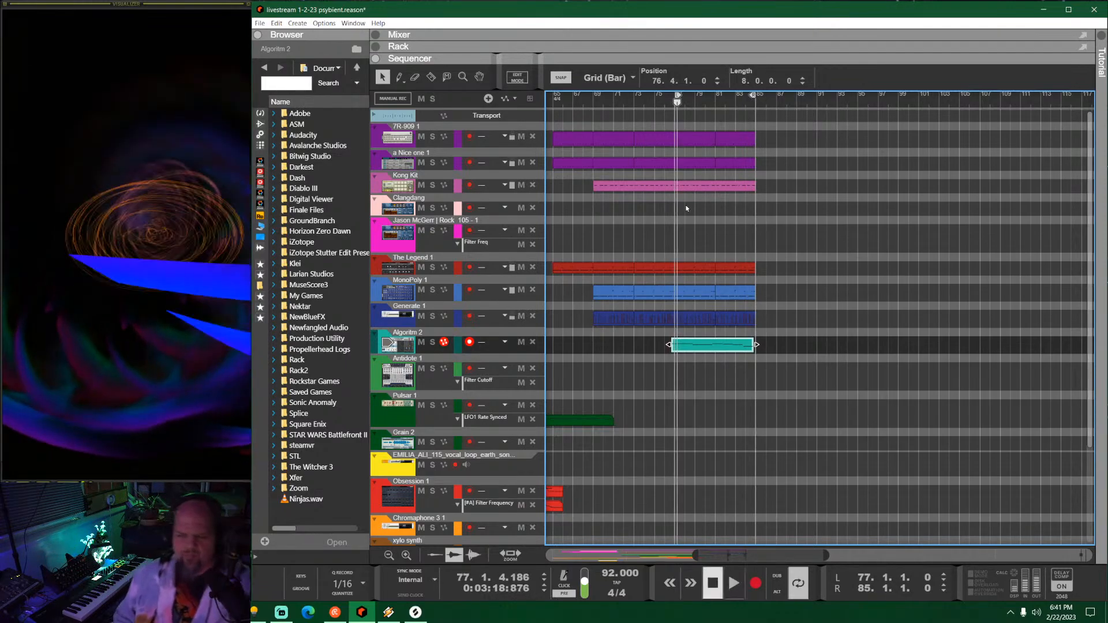
{"action": "scroll", "coordinate": [672, 297], "scroll_direction": "down", "scroll_amount": 2}
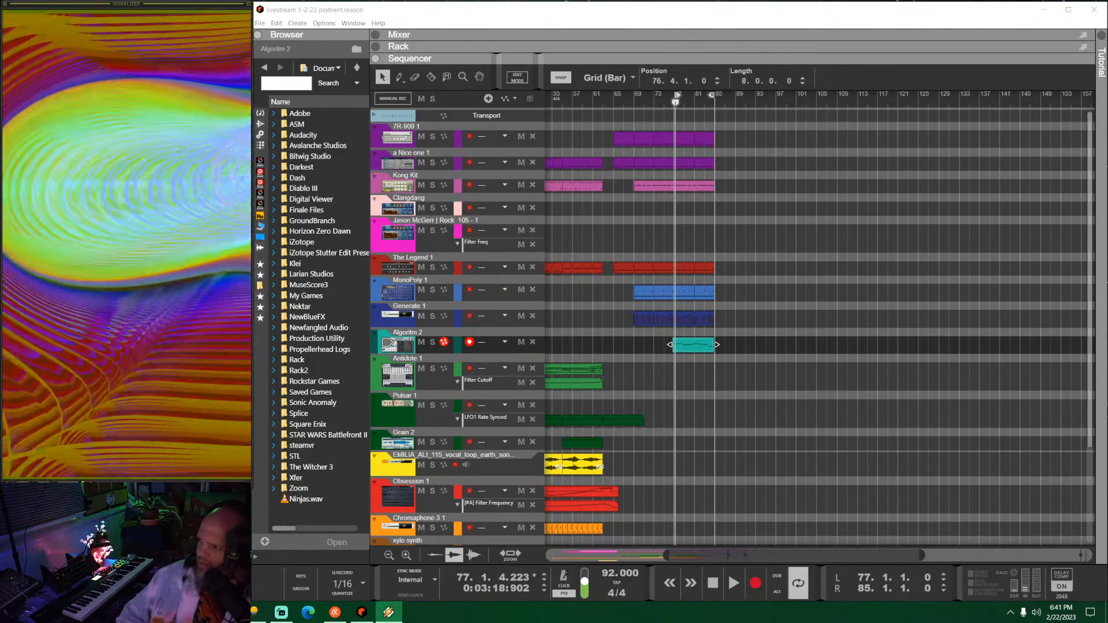
{"action": "left_click", "coordinate": [915, 16]}
{"action": "key", "text": "KP_0"}
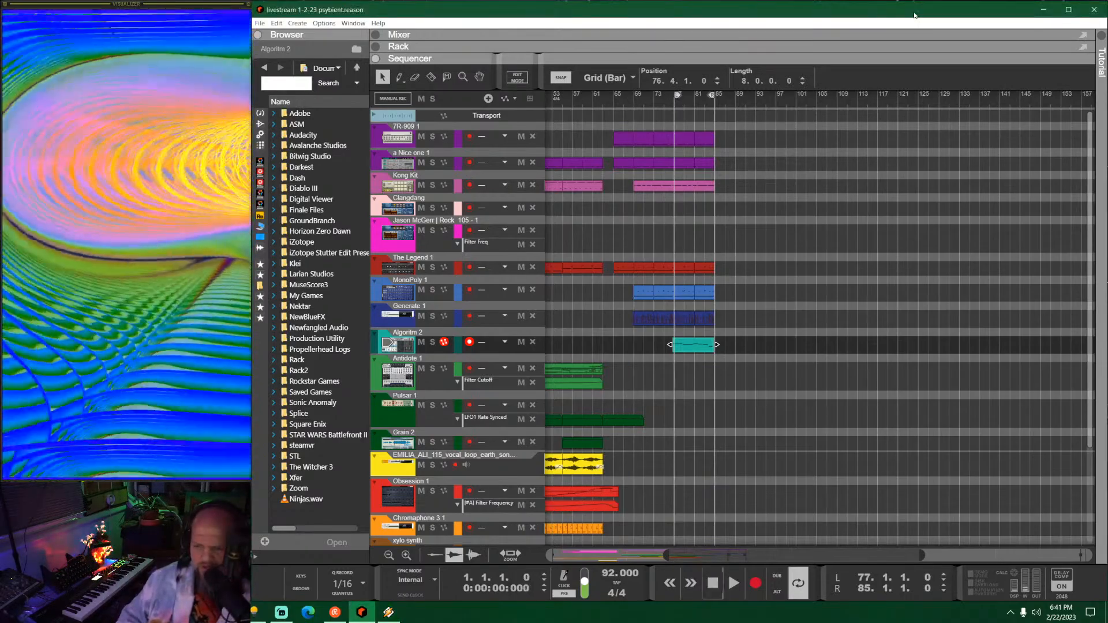
{"action": "scroll", "coordinate": [696, 450], "scroll_direction": "left", "scroll_amount": 3}
{"action": "scroll", "coordinate": [674, 434], "scroll_direction": "down", "scroll_amount": 1}
{"action": "scroll", "coordinate": [668, 430], "scroll_direction": "up", "scroll_amount": 2}
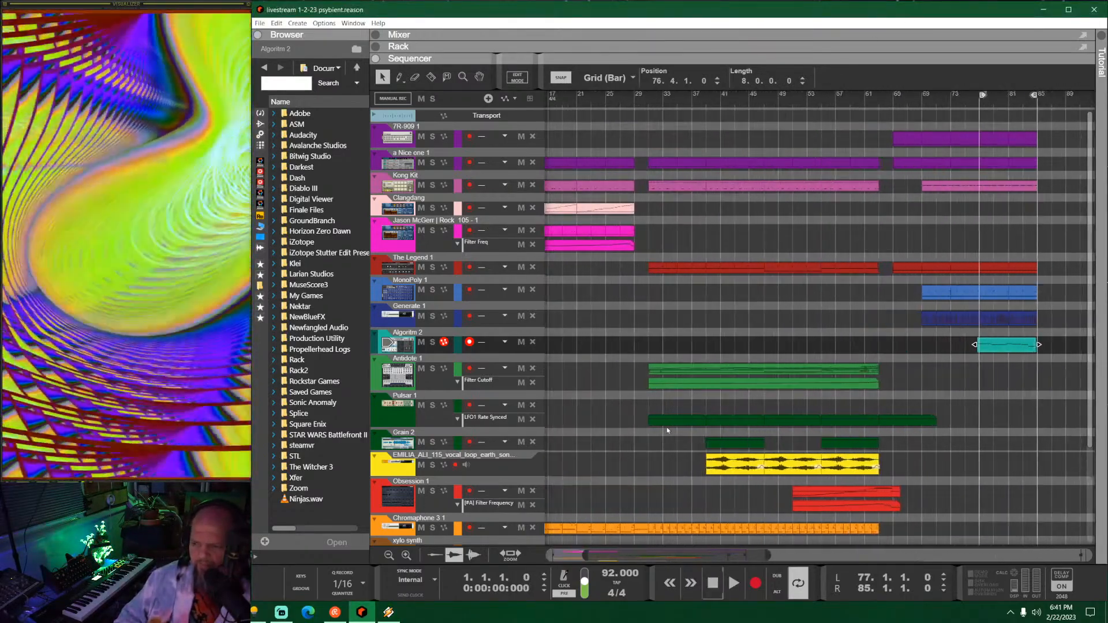
{"action": "scroll", "coordinate": [668, 430], "scroll_direction": "left", "scroll_amount": 2}
{"action": "key", "text": "space"}
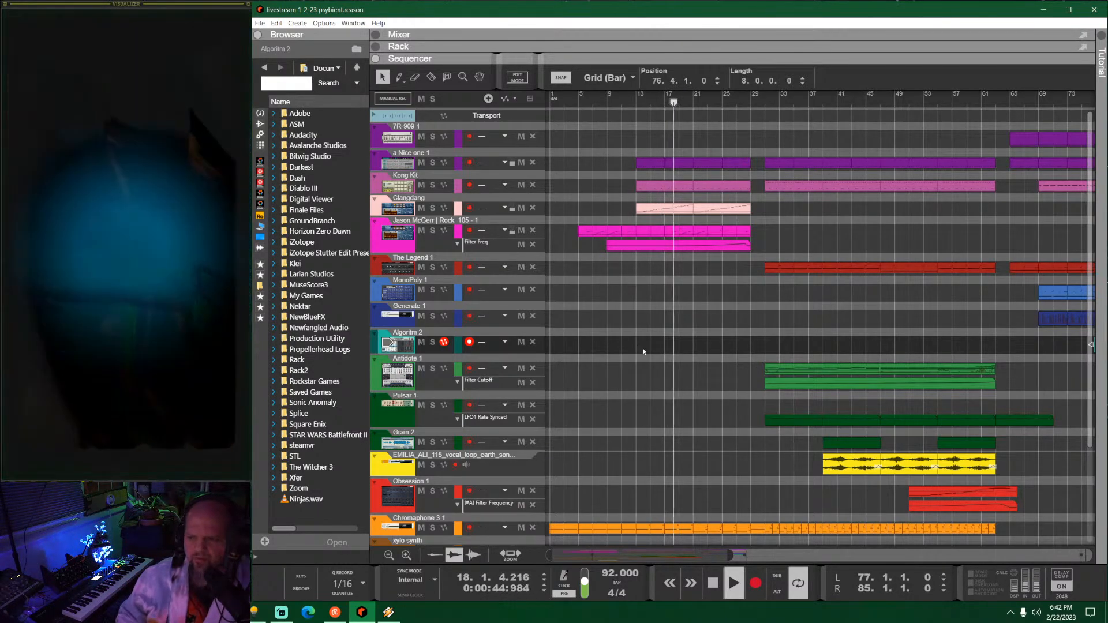
Step: Move the a Nice one clips at bars 13 to 25 back to bar 1, and extend the remaining clip's start to bar 24
{"action": "left_click_drag", "start_coordinate": [616, 131], "coordinate": [619, 169]}
{"action": "left_click", "coordinate": [725, 163]}
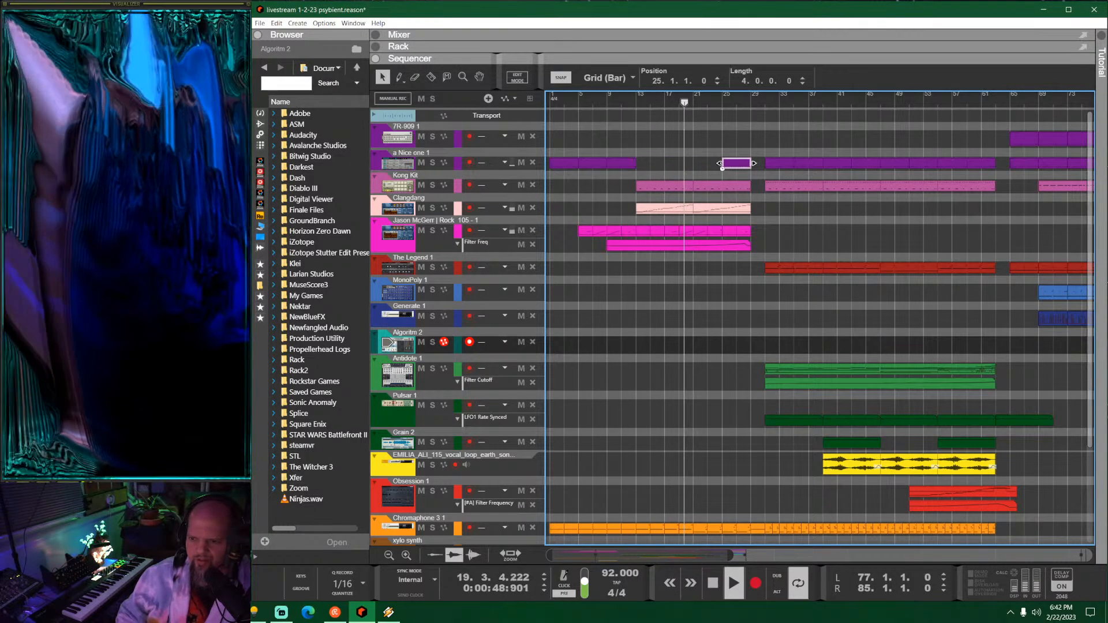
{"action": "left_click_drag", "start_coordinate": [724, 163], "coordinate": [650, 163]}
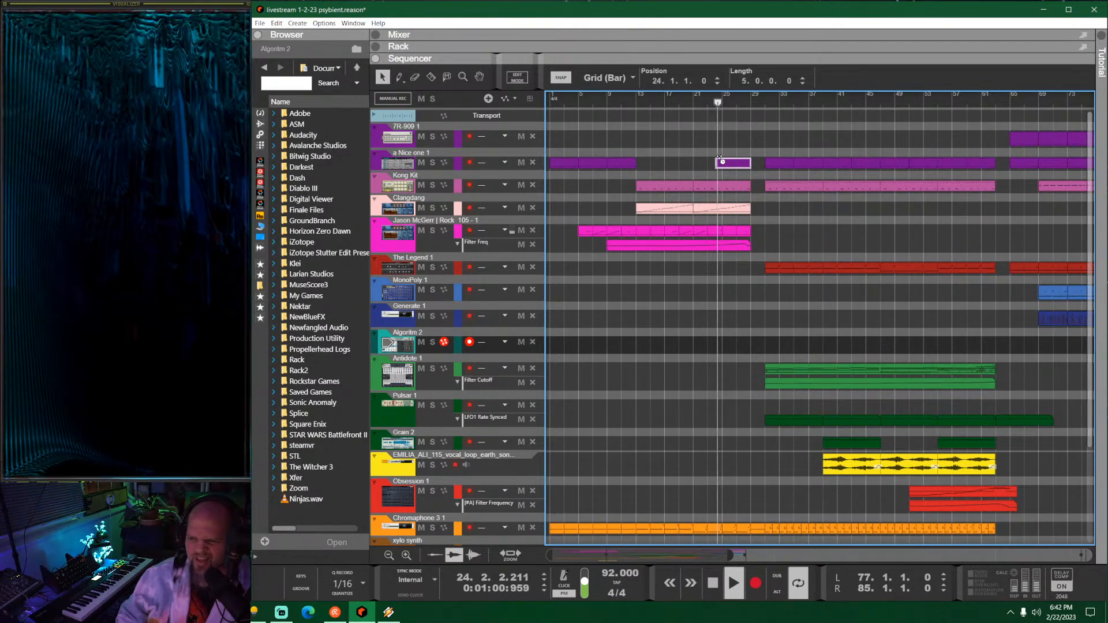
{"action": "left_click_drag", "start_coordinate": [620, 162], "coordinate": [654, 164]}
{"action": "left_click", "coordinate": [655, 143]}
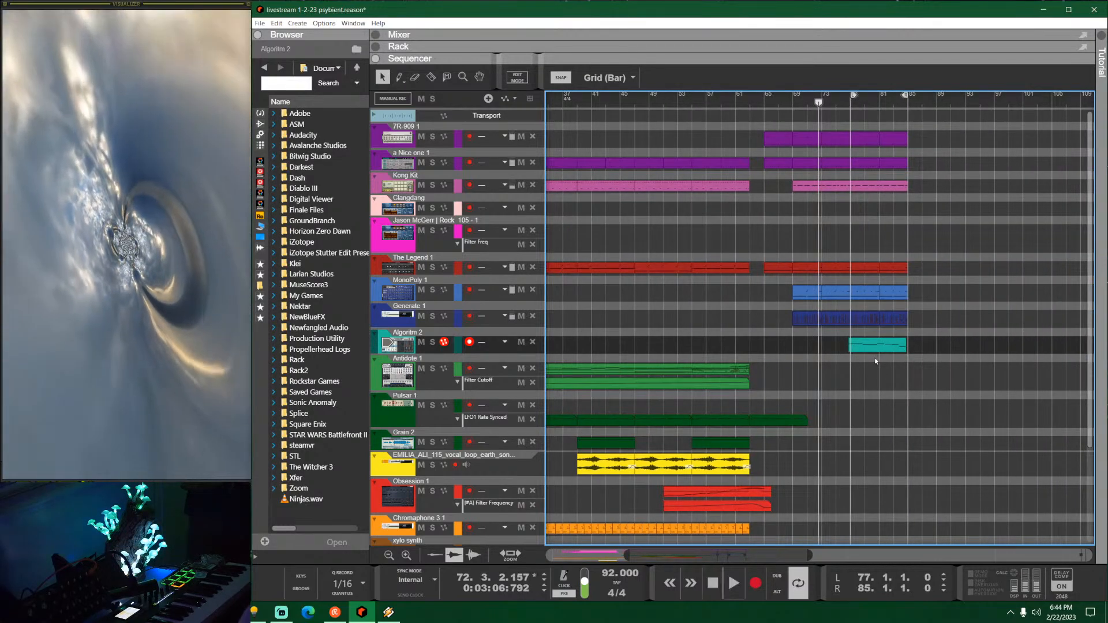
Step: Extend the section to bar 89 by four bars, with the Generate 1 clips starting at bar 73 and the Algoritm 2 clip near bar 81
{"action": "left_click_drag", "start_coordinate": [936, 379], "coordinate": [808, 295]}
{"action": "left_click", "coordinate": [808, 126]}
{"action": "left_click", "coordinate": [888, 222]}
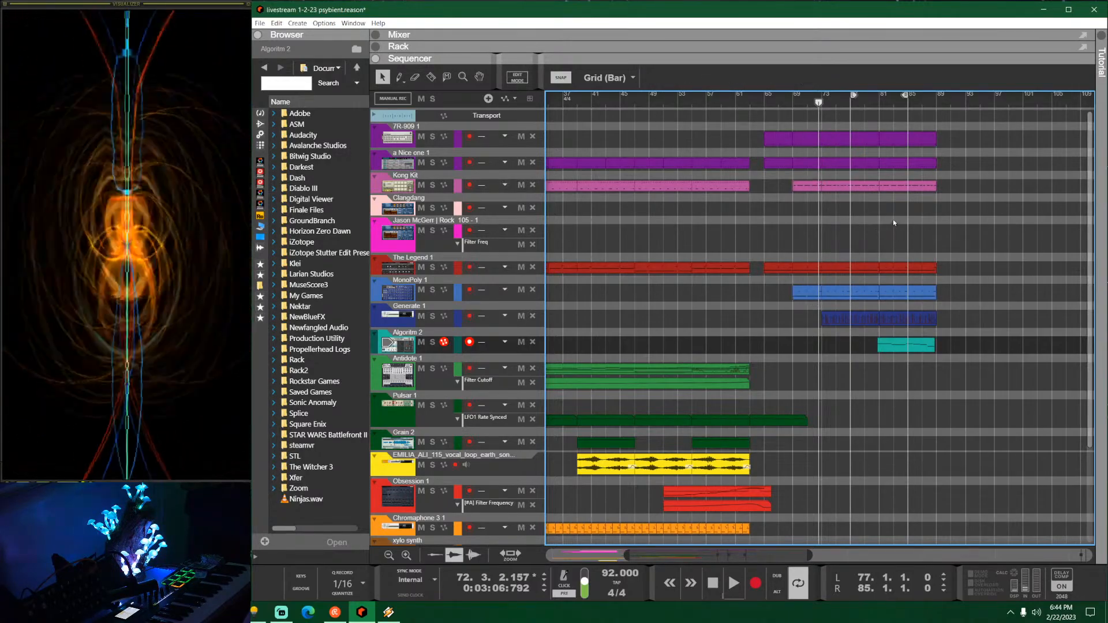
Step: Play the extended section from bar 65 and set the loop locators to bars 81 and 89
{"action": "left_click", "coordinate": [763, 102]}
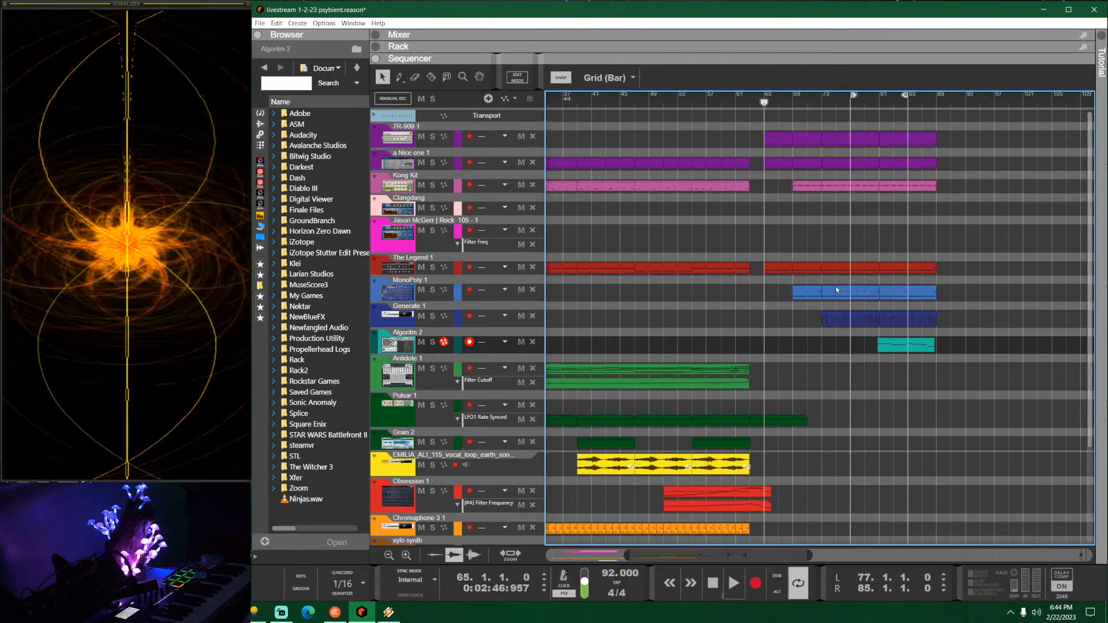
{"action": "key", "text": "space"}
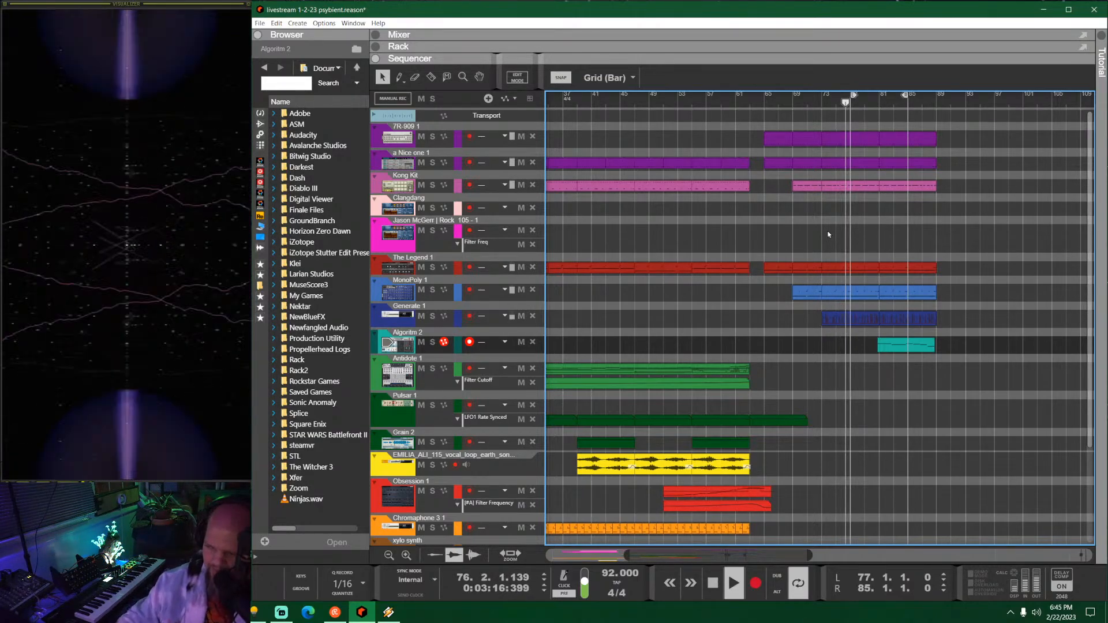
{"action": "scroll", "coordinate": [790, 284], "scroll_direction": "right", "scroll_amount": 3}
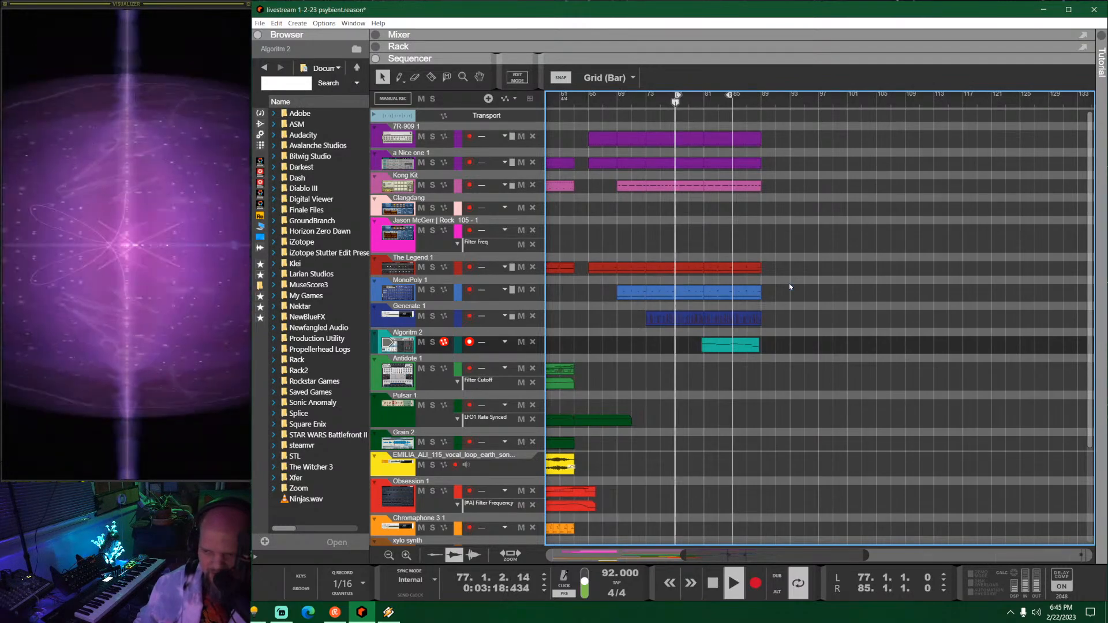
{"action": "left_click", "coordinate": [760, 98], "text": "alt"}
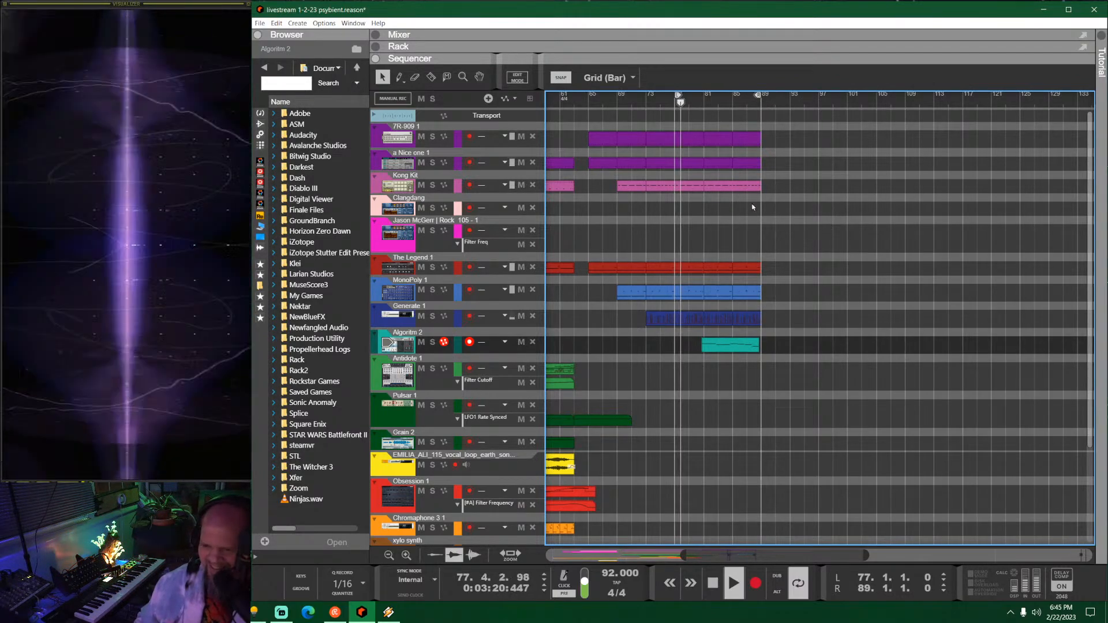
{"action": "left_click", "coordinate": [704, 100], "text": "ctrl"}
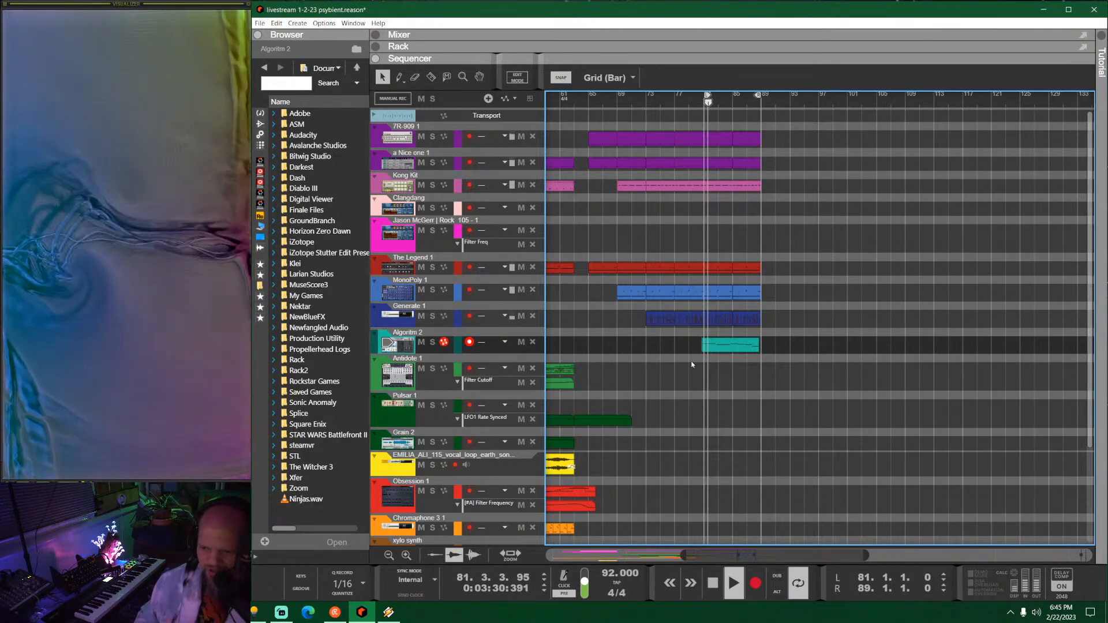
Step: Fine-tune the Algoritm 2 clip's timing on a 1/16 grid so it starts at 80.4.4, and stop playback
{"action": "scroll", "coordinate": [697, 362], "scroll_direction": "up", "scroll_amount": 7}
{"action": "scroll", "coordinate": [719, 348], "scroll_direction": "up", "scroll_amount": 2}
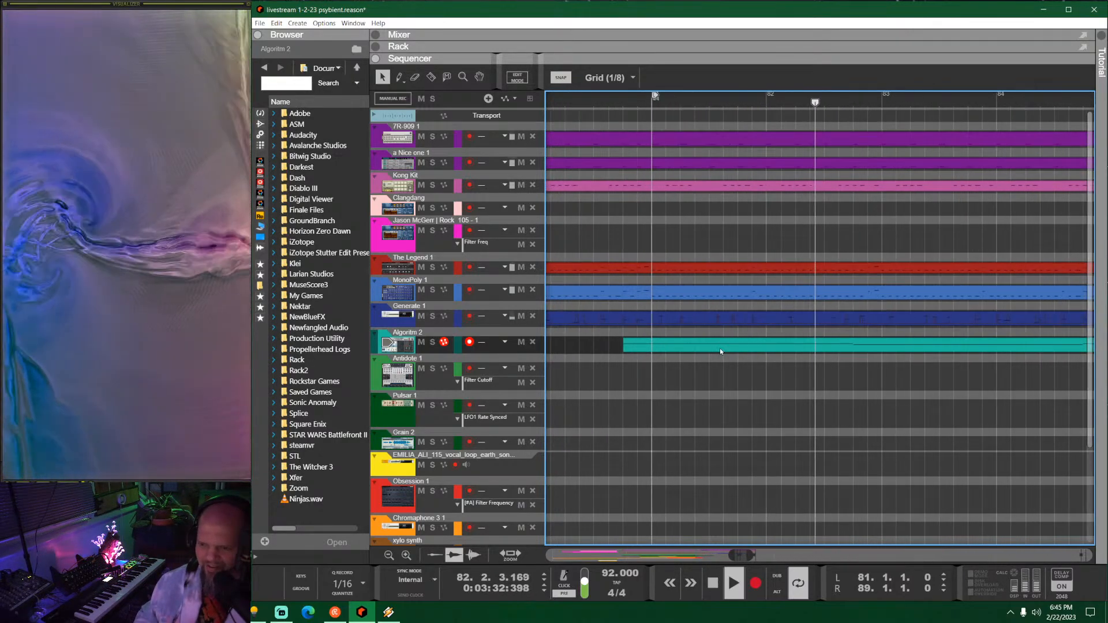
{"action": "left_click", "coordinate": [647, 348]}
{"action": "left_click_drag", "start_coordinate": [648, 349], "coordinate": [650, 348]}
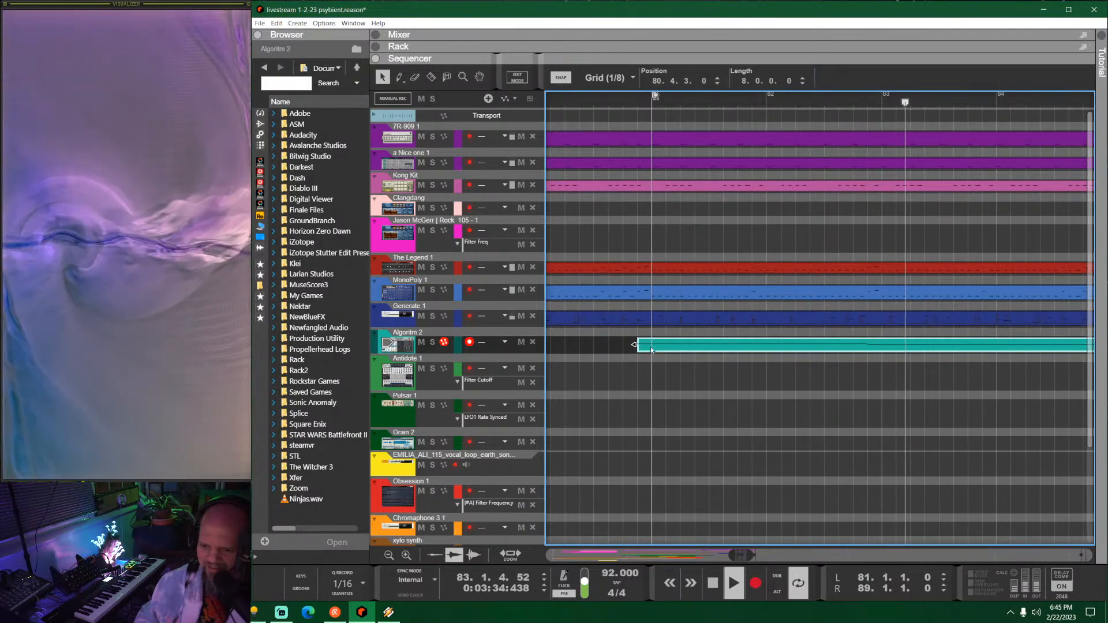
{"action": "scroll", "coordinate": [771, 372], "scroll_direction": "down", "scroll_amount": 2}
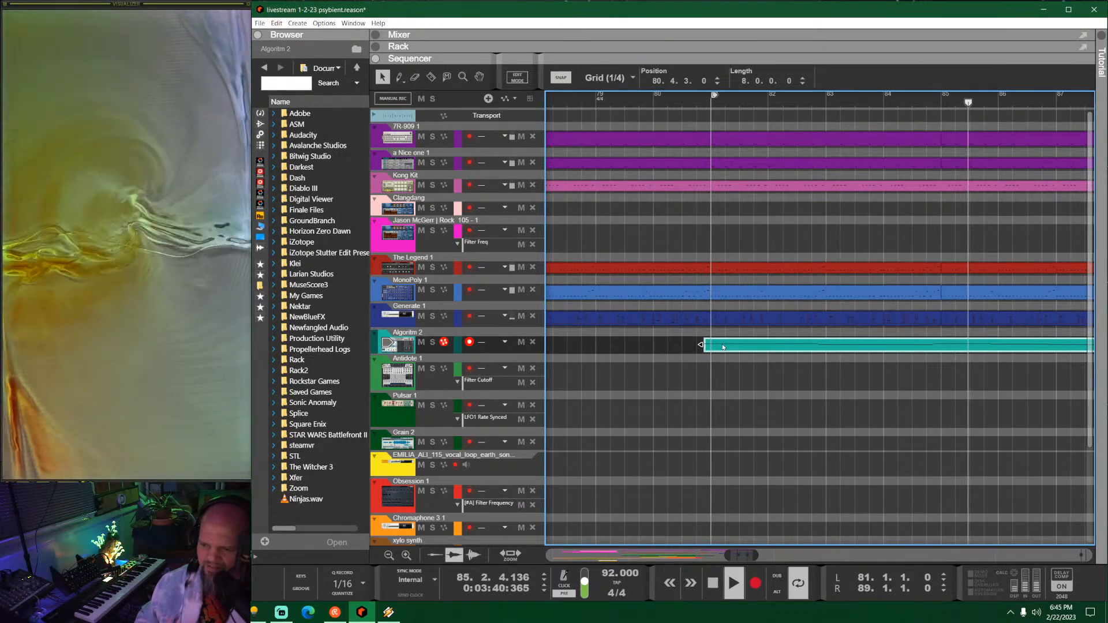
{"action": "left_click_drag", "start_coordinate": [723, 347], "coordinate": [728, 343]}
{"action": "scroll", "coordinate": [705, 370], "scroll_direction": "up", "scroll_amount": 4}
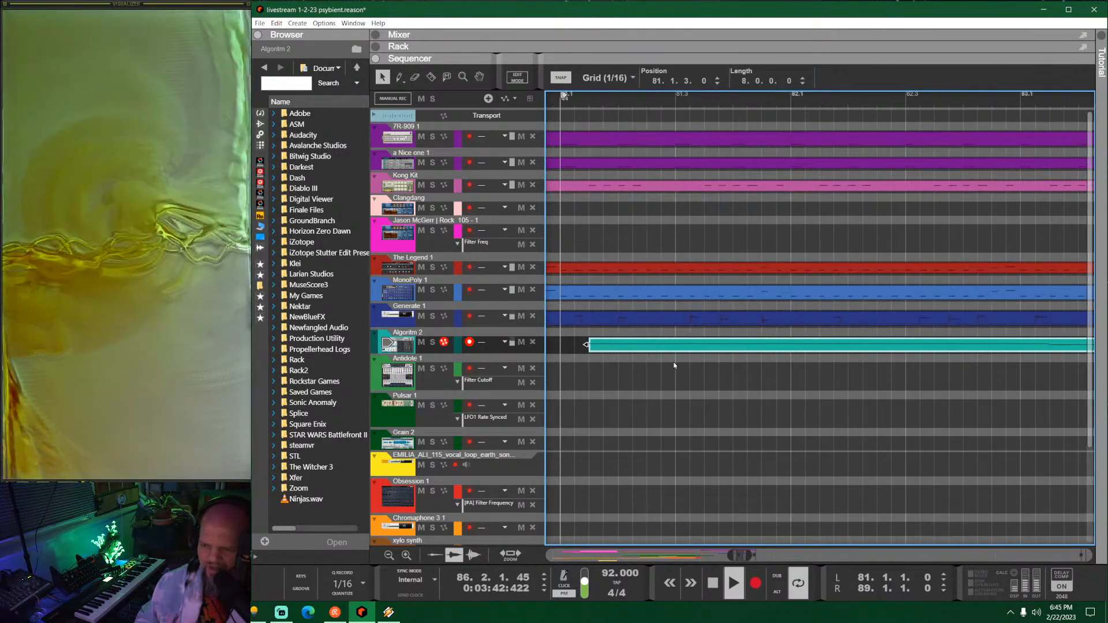
{"action": "left_click_drag", "start_coordinate": [618, 347], "coordinate": [586, 353]}
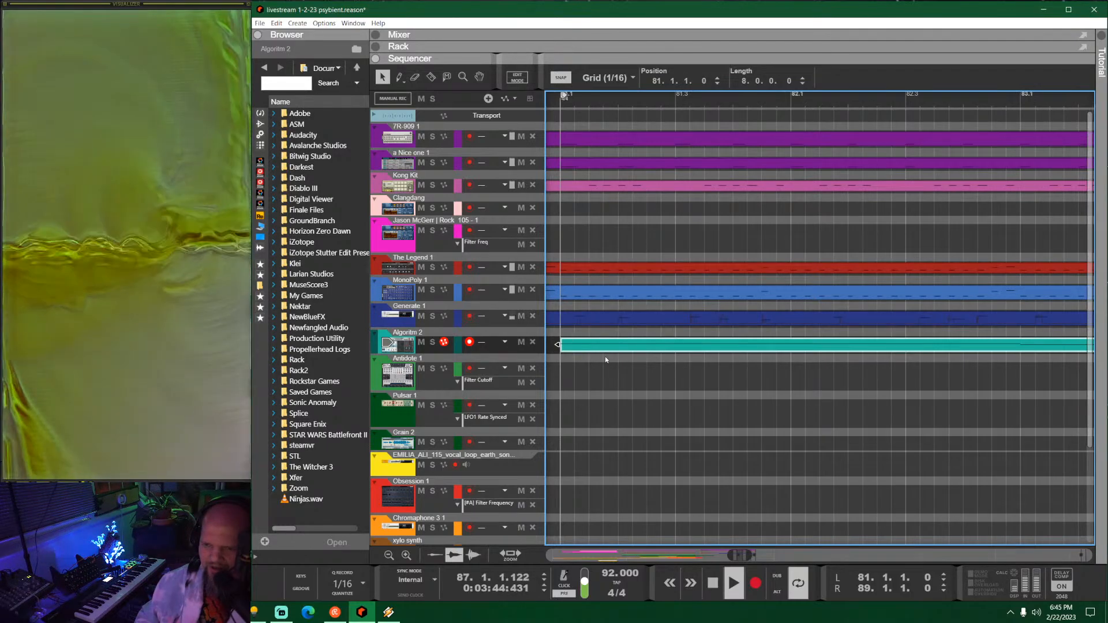
{"action": "scroll", "coordinate": [664, 352], "scroll_direction": "left", "scroll_amount": 2}
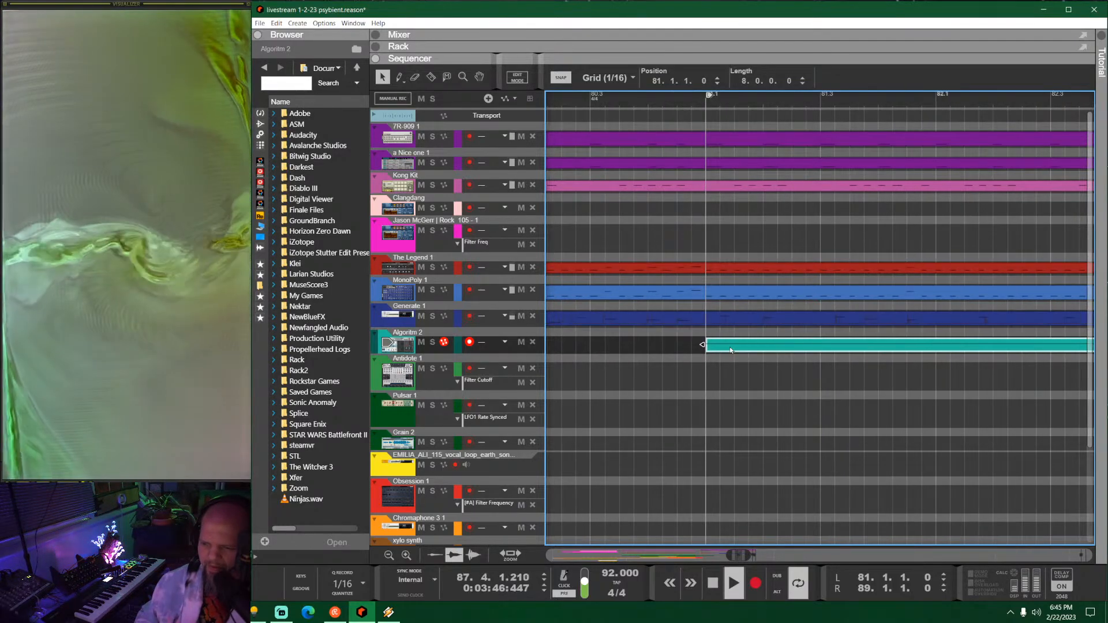
{"action": "left_click_drag", "start_coordinate": [731, 353], "coordinate": [711, 358]}
{"action": "scroll", "coordinate": [711, 358], "scroll_direction": "down", "scroll_amount": 4}
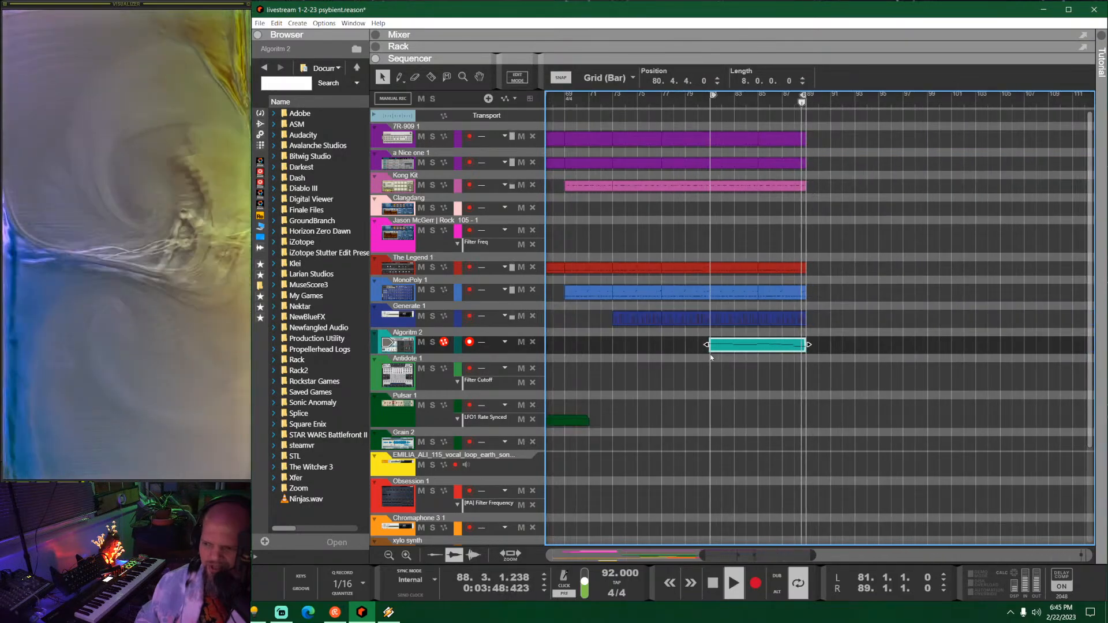
{"action": "key", "text": "space"}
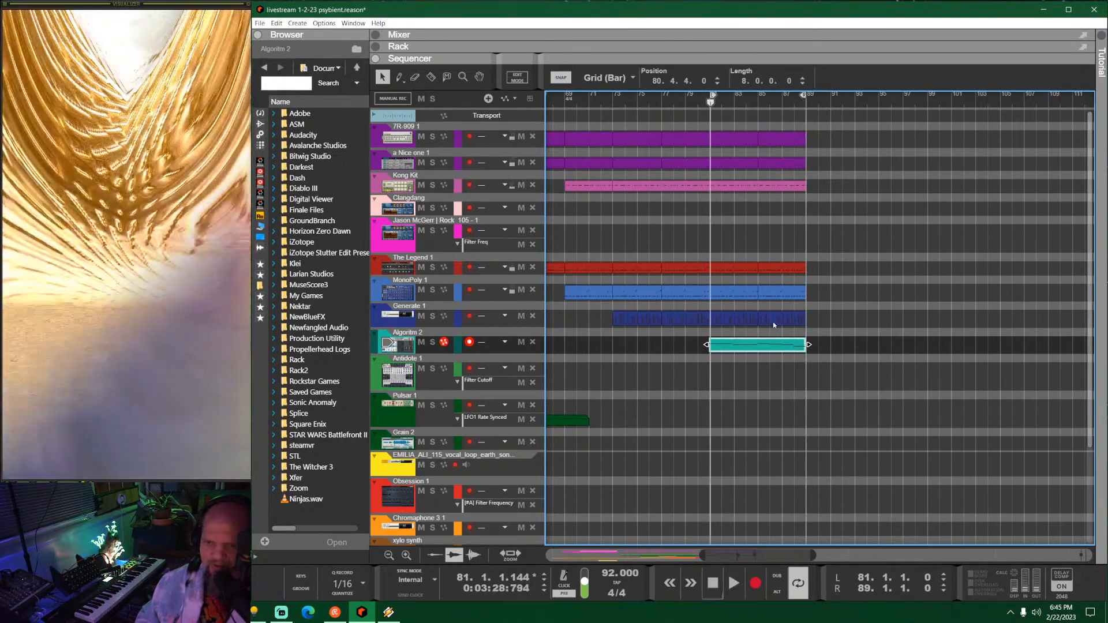
Step: Duplicate all clips between bars 81 and 89 on every active track so the copies fill bars 89 to 97
{"action": "left_click_drag", "start_coordinate": [833, 376], "coordinate": [719, 124]}
{"action": "left_click_drag", "start_coordinate": [715, 86], "coordinate": [721, 72]}
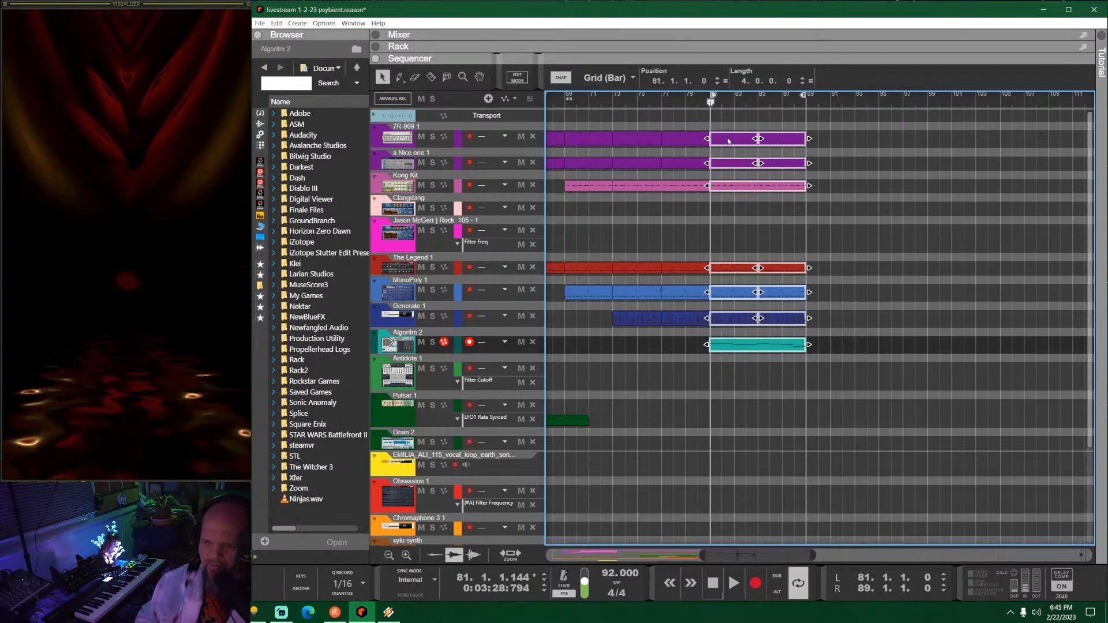
{"action": "left_click_drag", "start_coordinate": [729, 141], "coordinate": [836, 156]}
{"action": "left_click", "coordinate": [964, 221]}
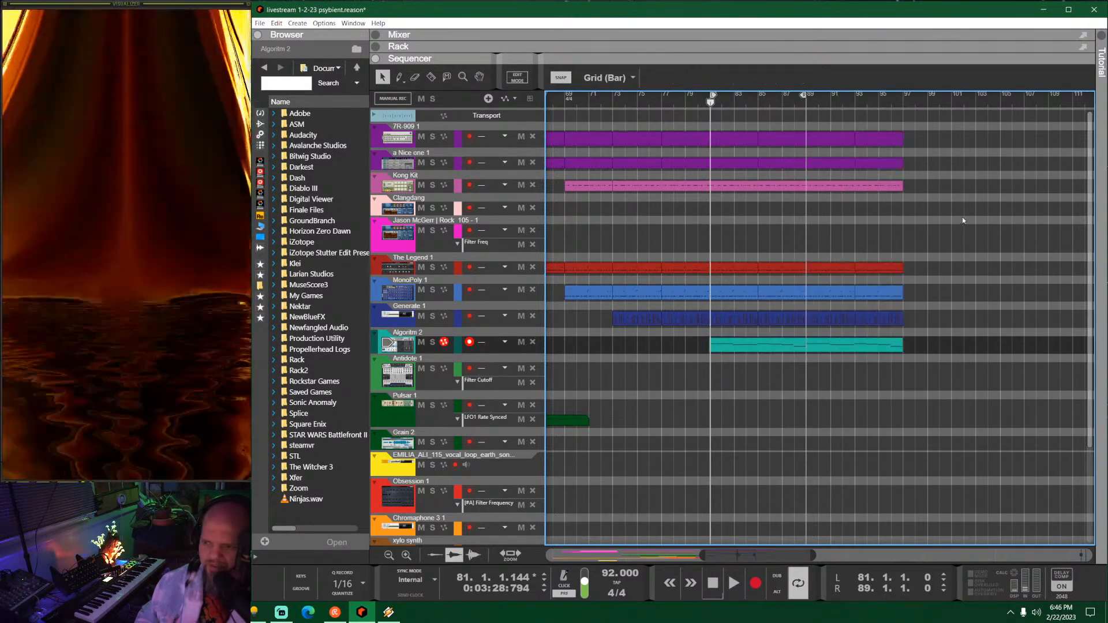